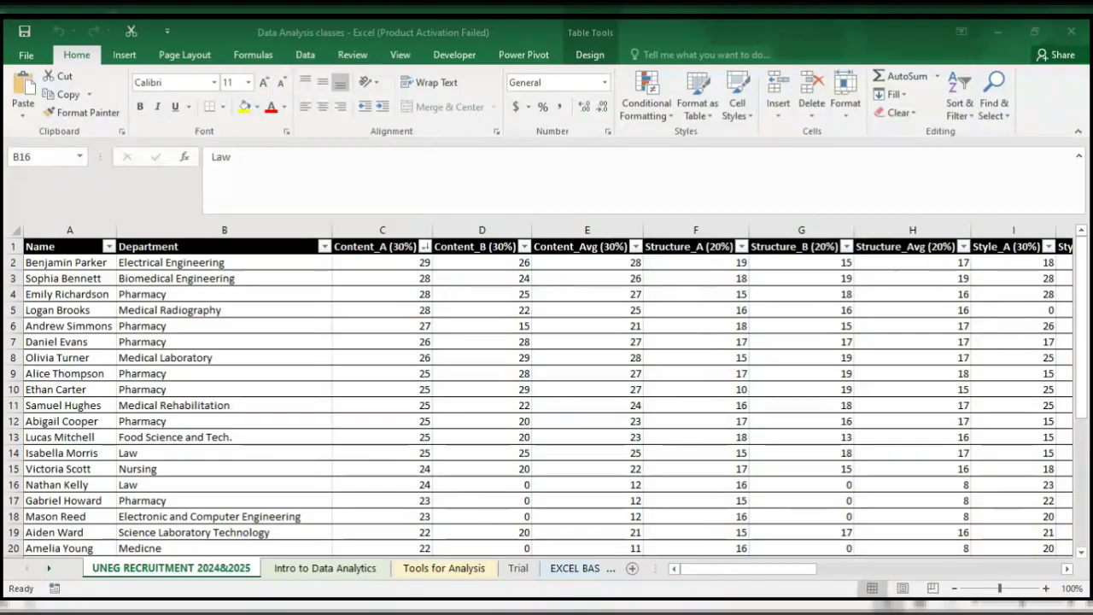
# - Add four new blank worksheets after the UNEG RECRUITMENT 2024&2025 sheet
pyautogui.click(599, 537)
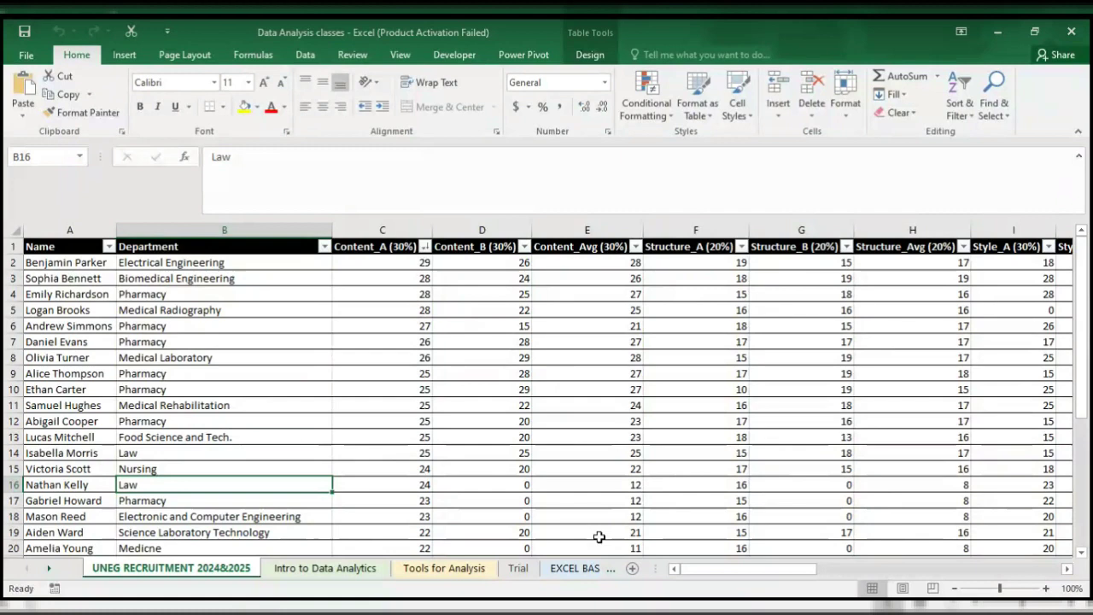
pyautogui.click(632, 568)
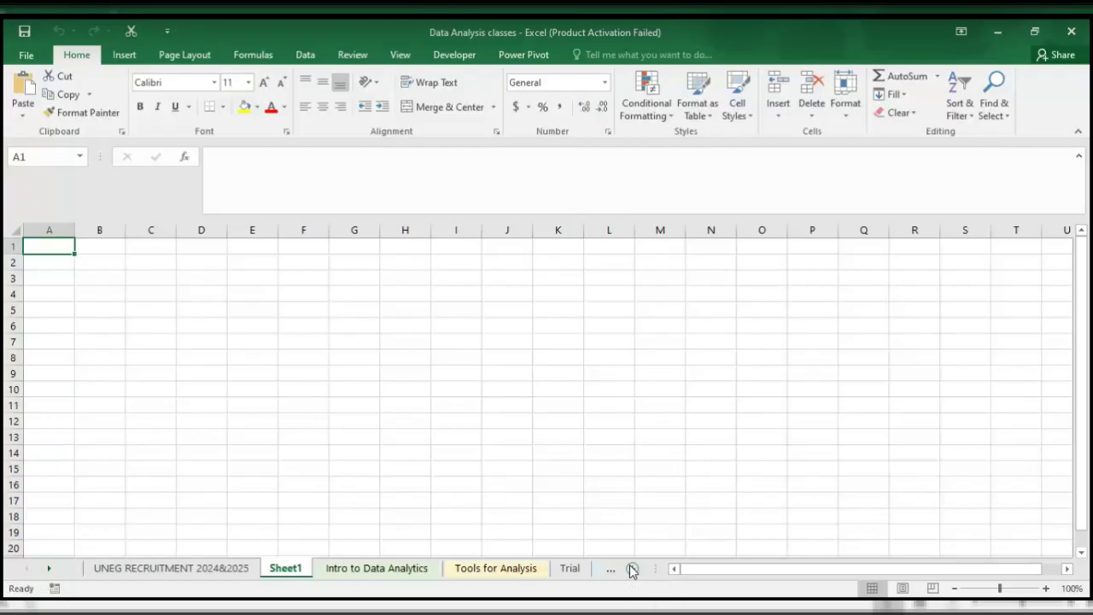
pyautogui.click(632, 569)
pyautogui.click(632, 569)
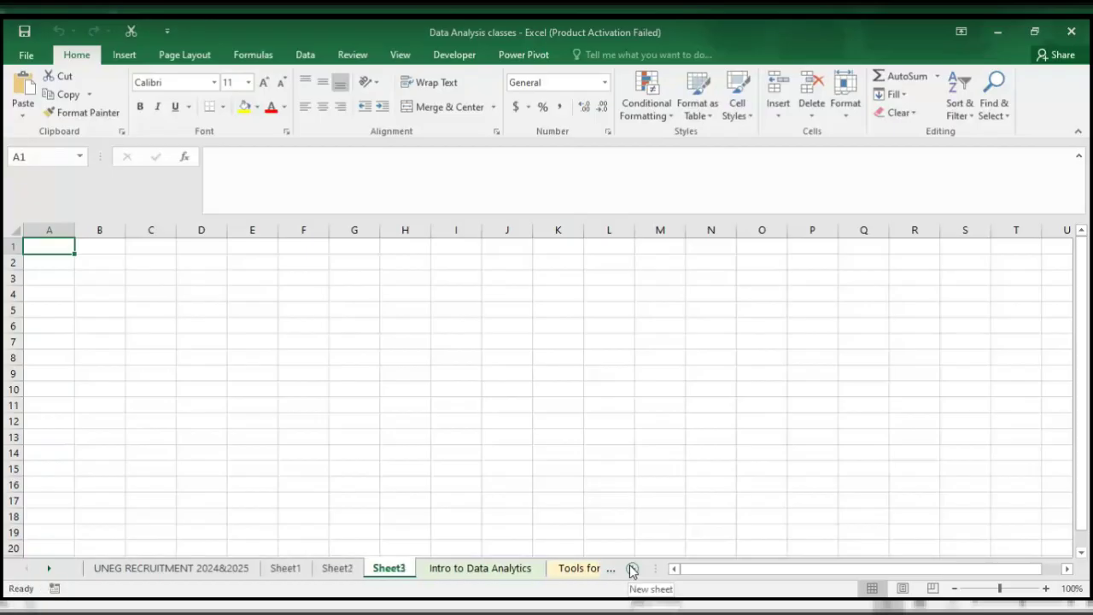
pyautogui.click(633, 569)
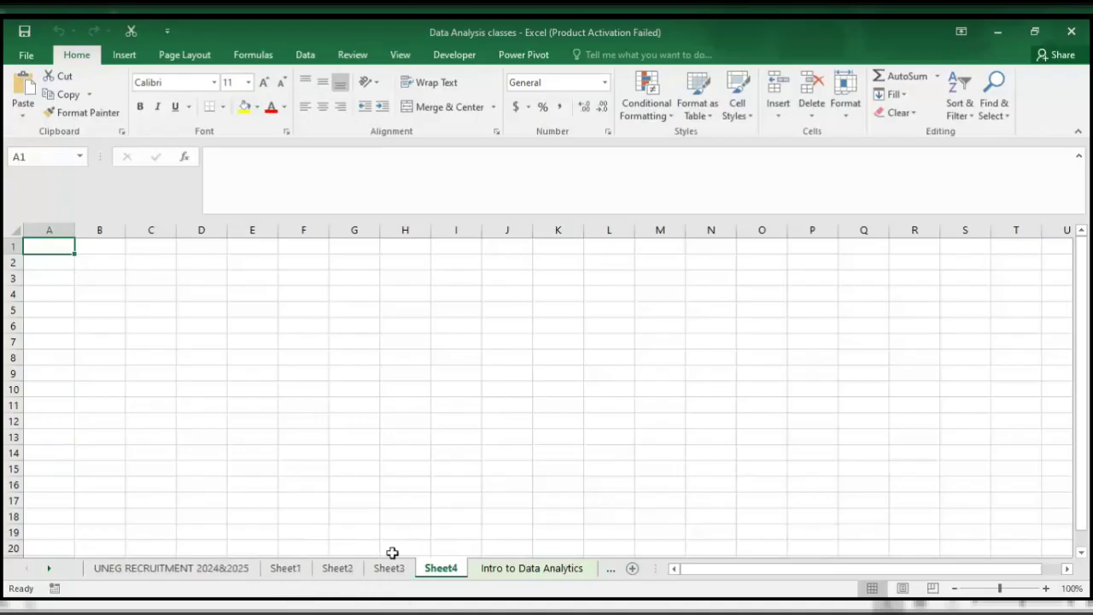
pyautogui.rightClick(443, 571)
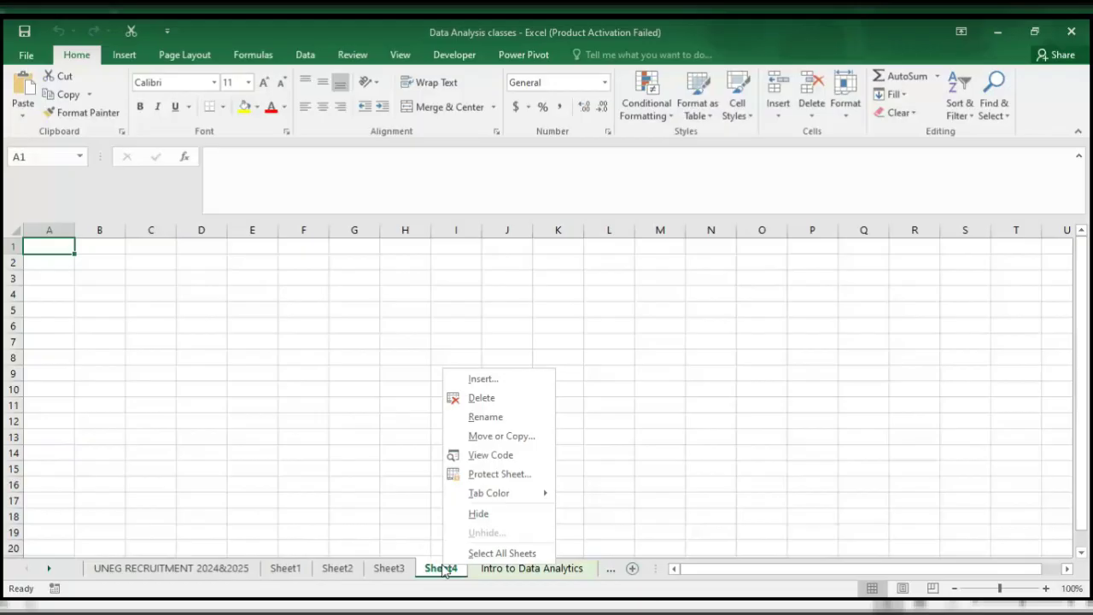
pyautogui.click(632, 571)
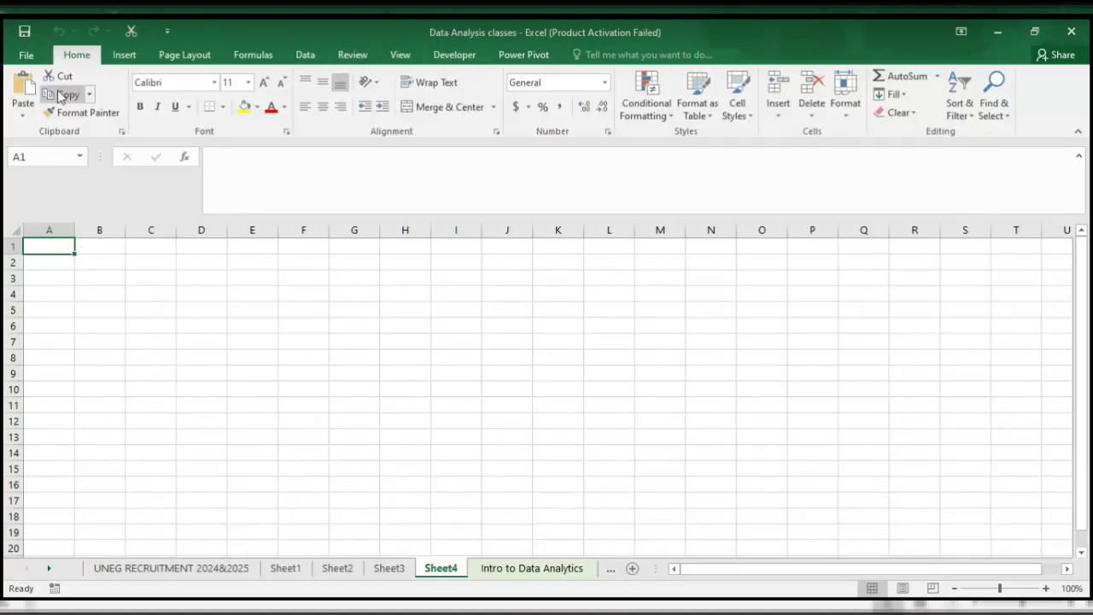
# - Review the workbook's info page and the options for new files, opening, printing, sharing and exporting
pyautogui.click(28, 55)
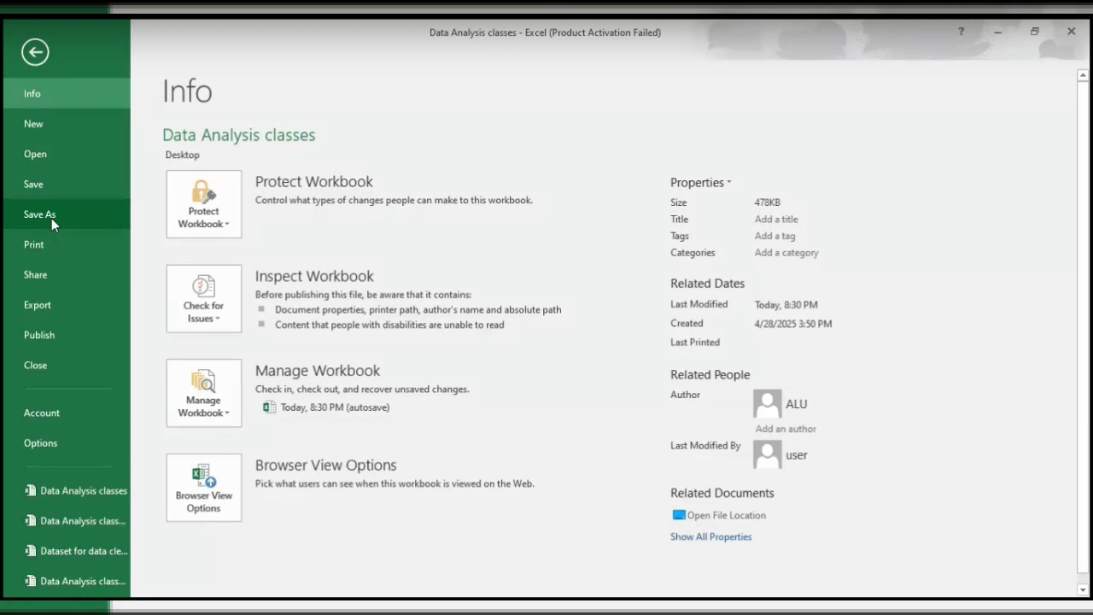
pyautogui.click(31, 128)
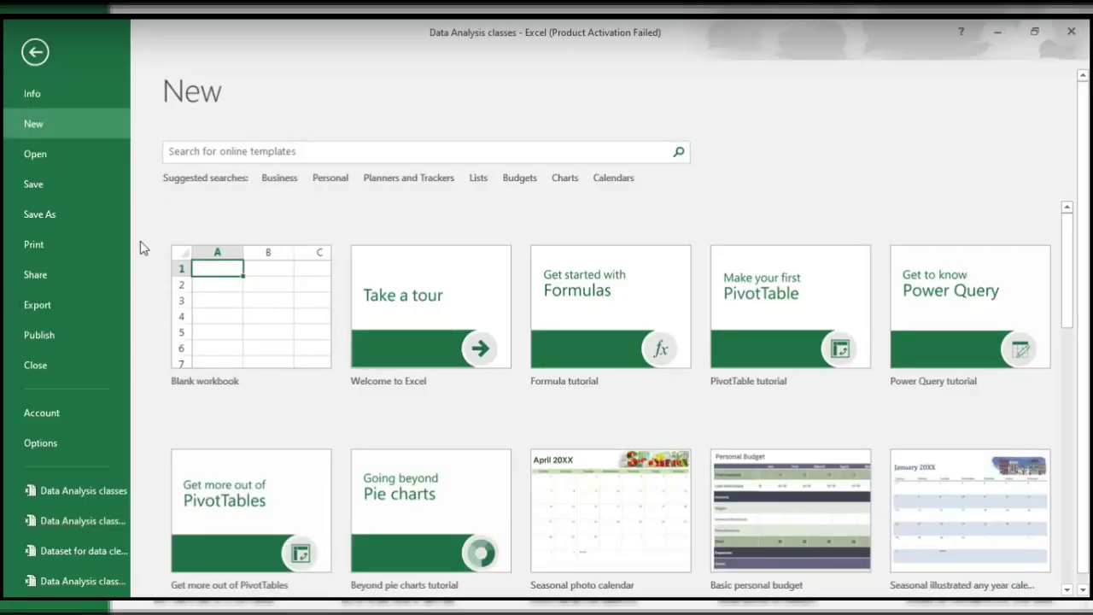
pyautogui.click(30, 158)
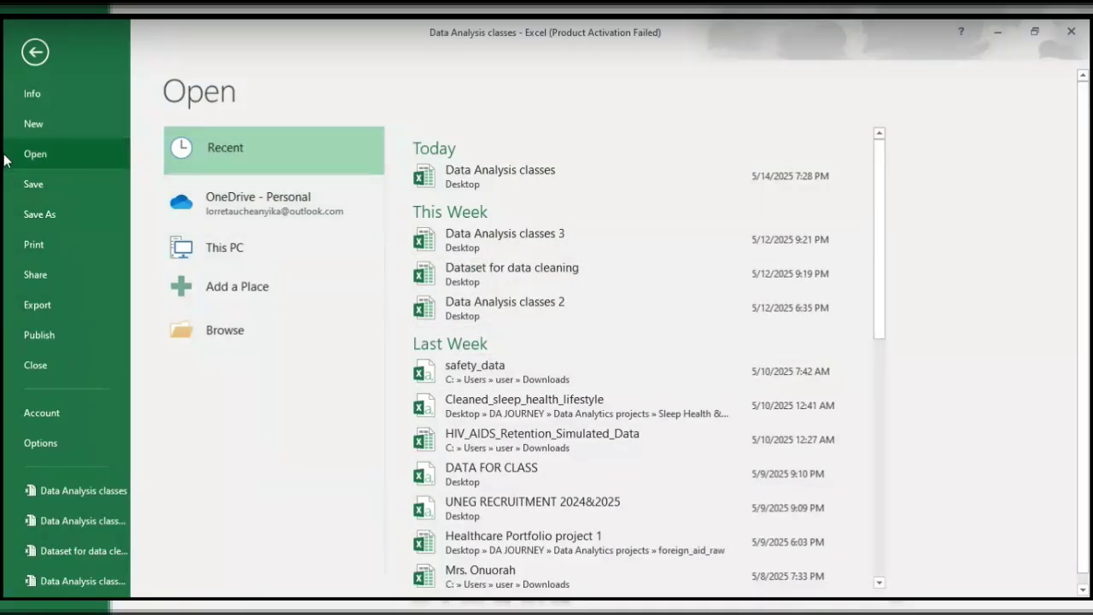
pyautogui.click(41, 245)
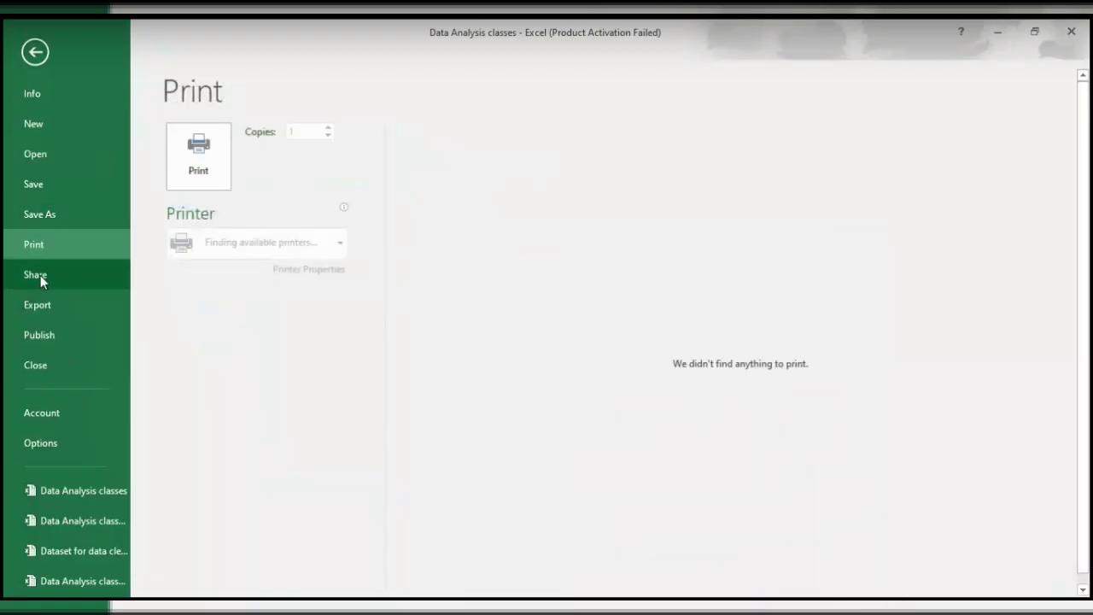
pyautogui.click(38, 272)
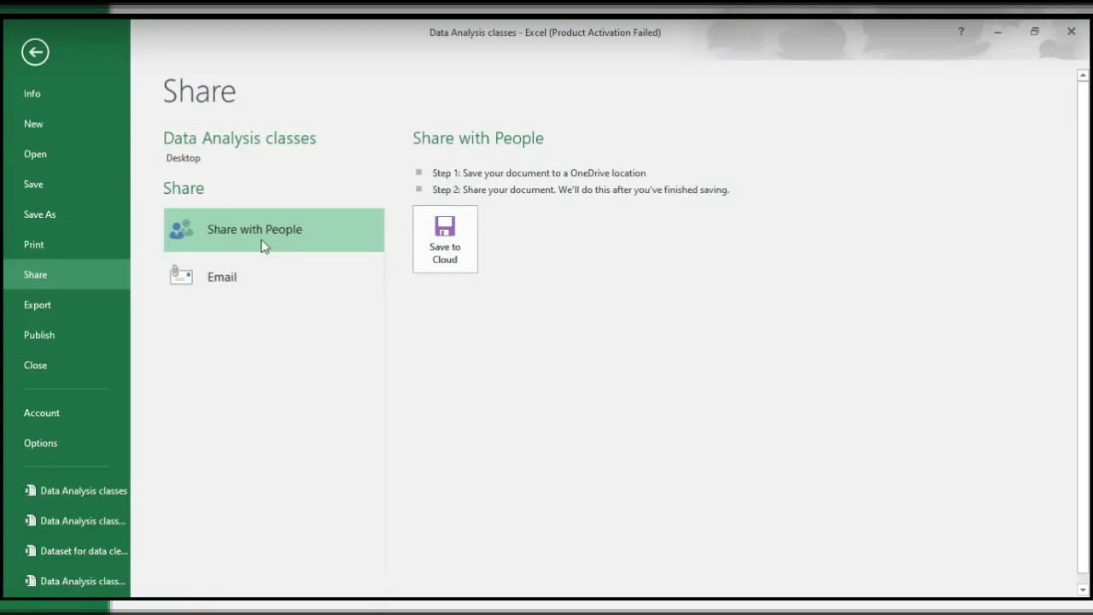
pyautogui.click(59, 311)
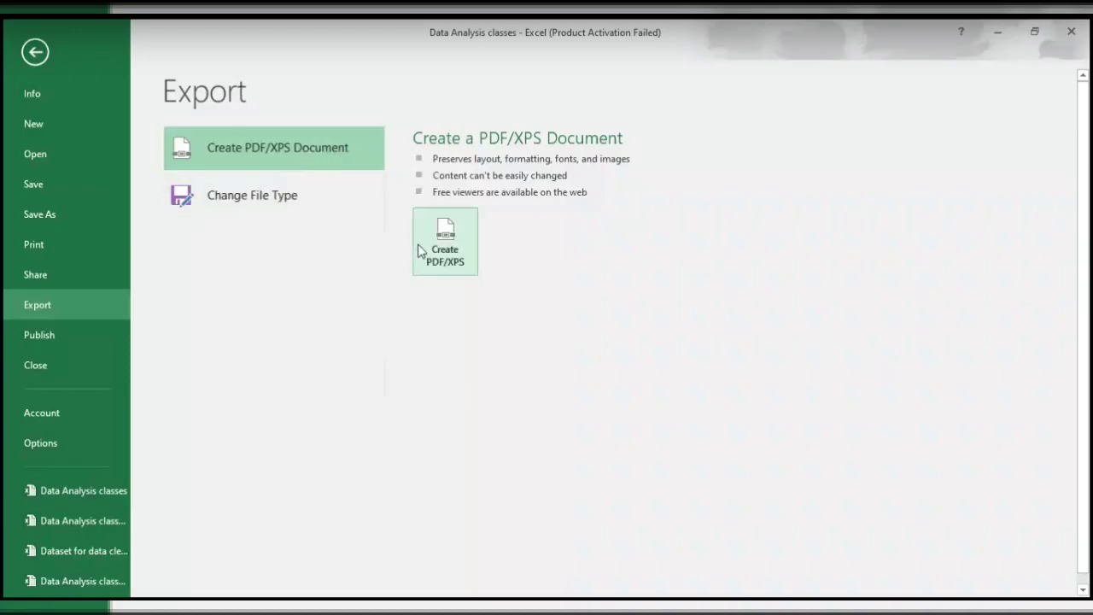
# - Set up a PDF export with minimum size, pages 1 to 2 and document structure tags for accessibility, and cancel it without publishing
pyautogui.click(444, 242)
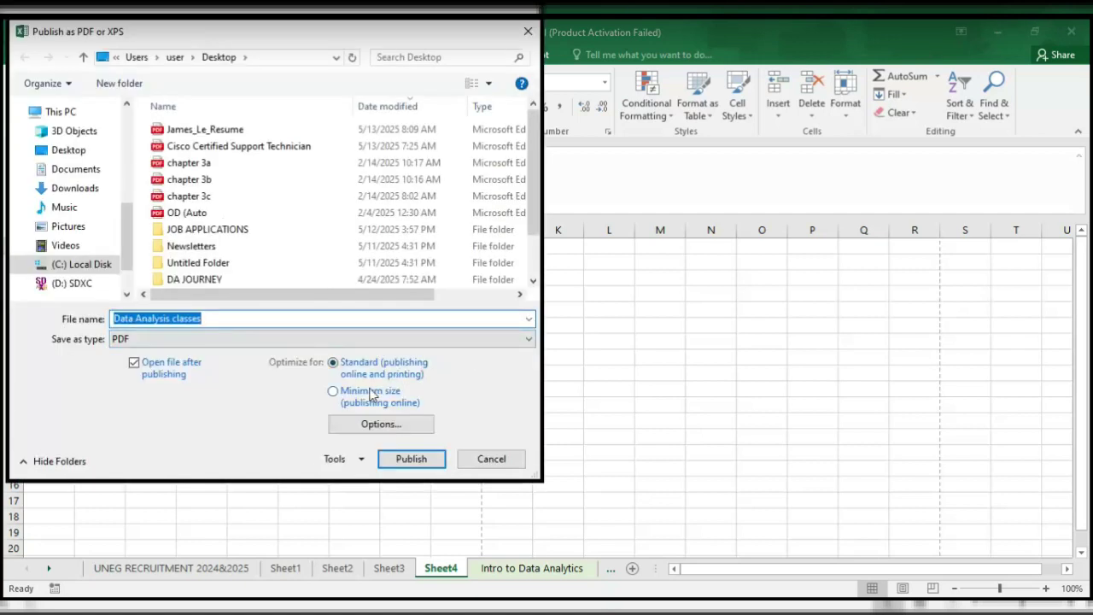
pyautogui.click(370, 395)
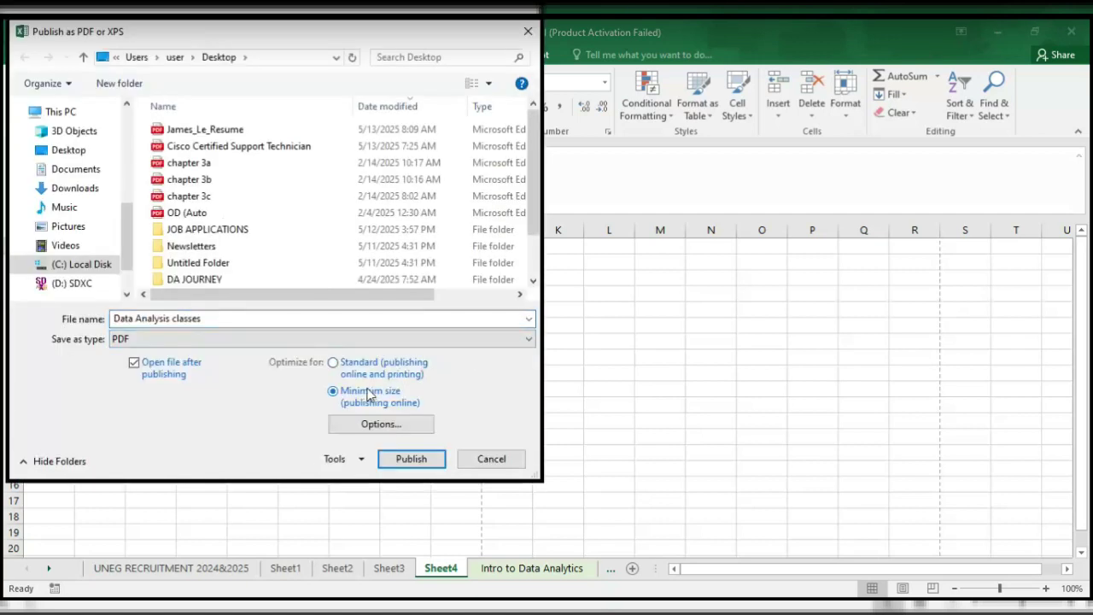
pyautogui.click(393, 426)
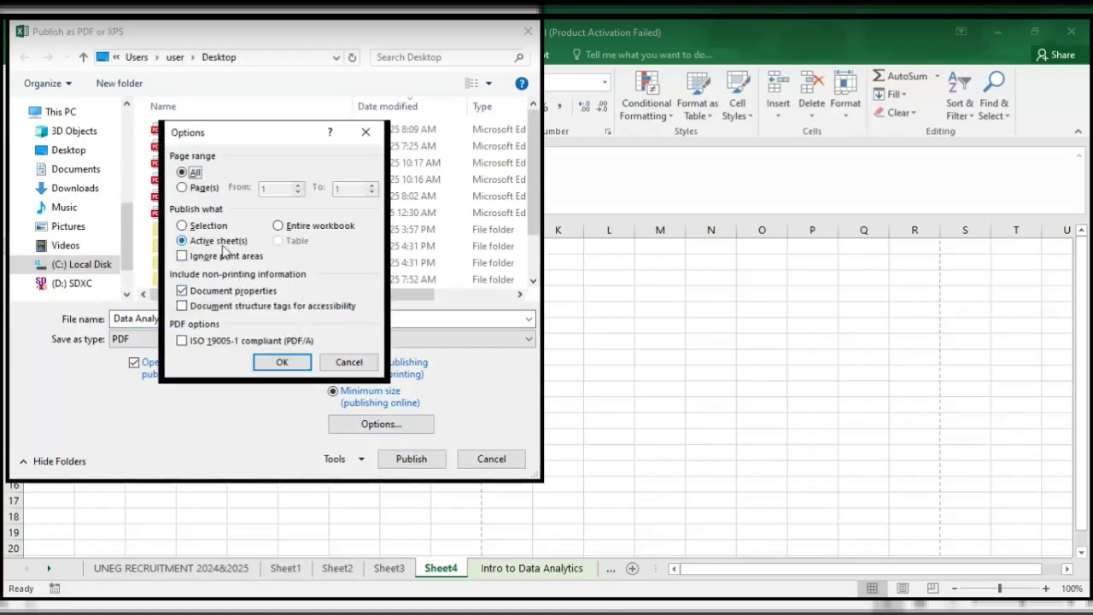
pyautogui.click(181, 188)
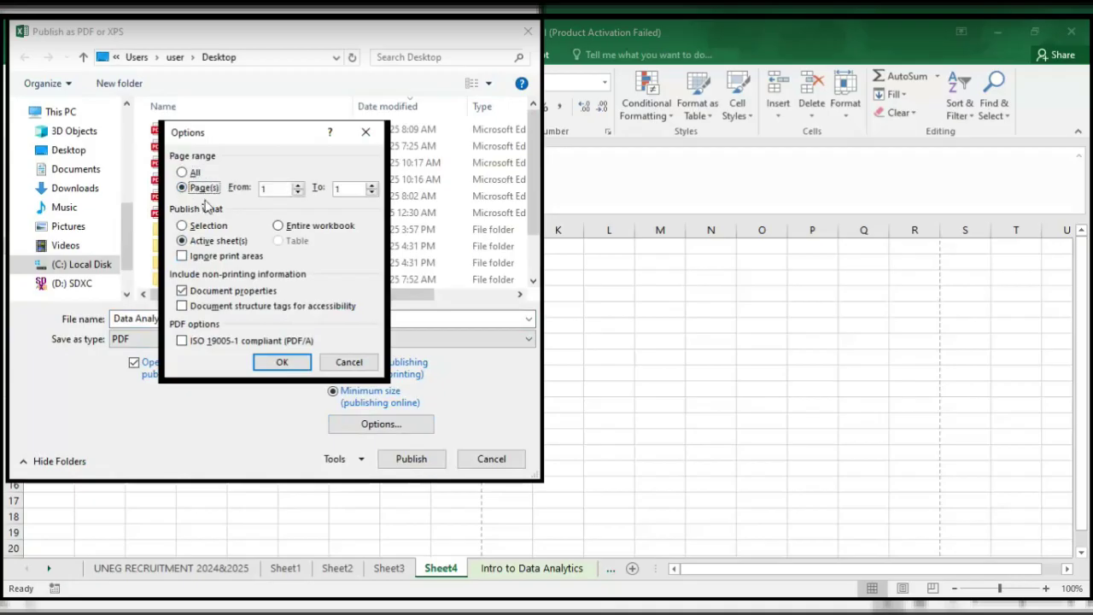
pyautogui.click(371, 184)
pyautogui.click(182, 307)
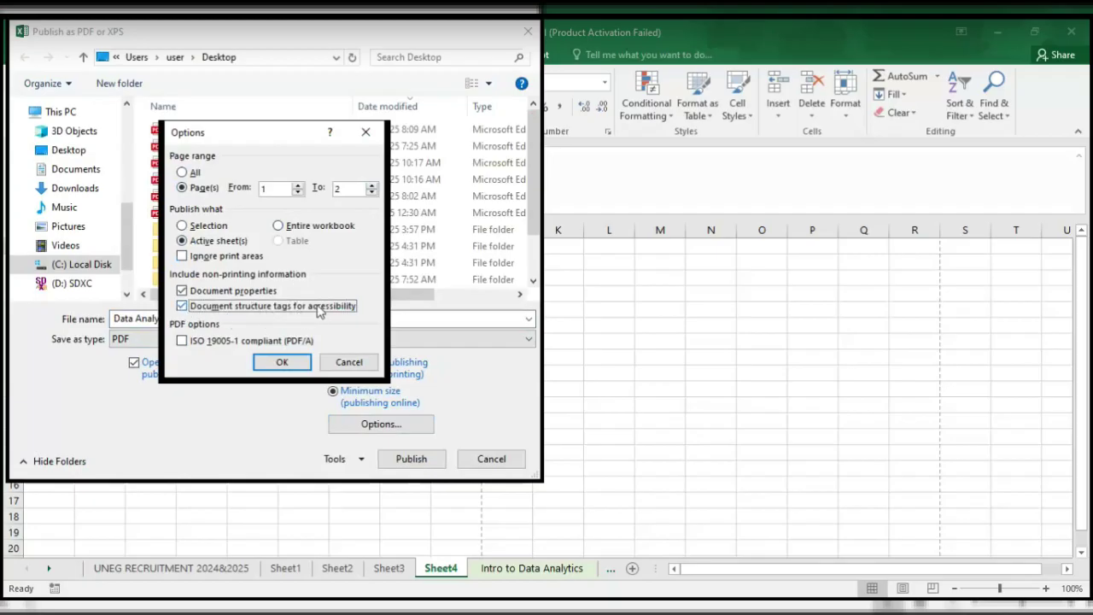
pyautogui.click(282, 363)
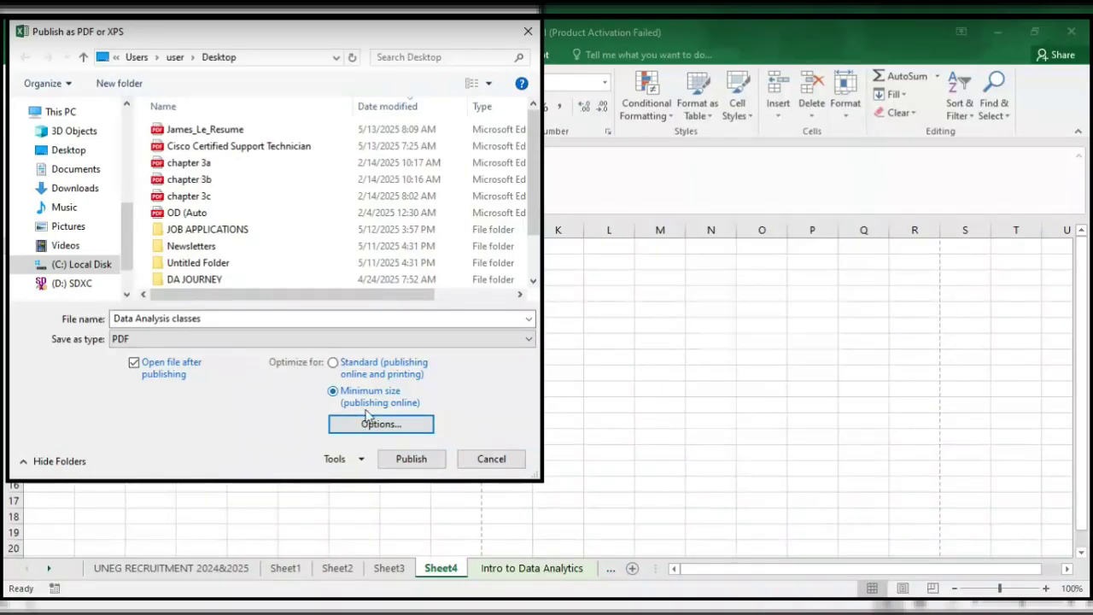
pyautogui.click(481, 461)
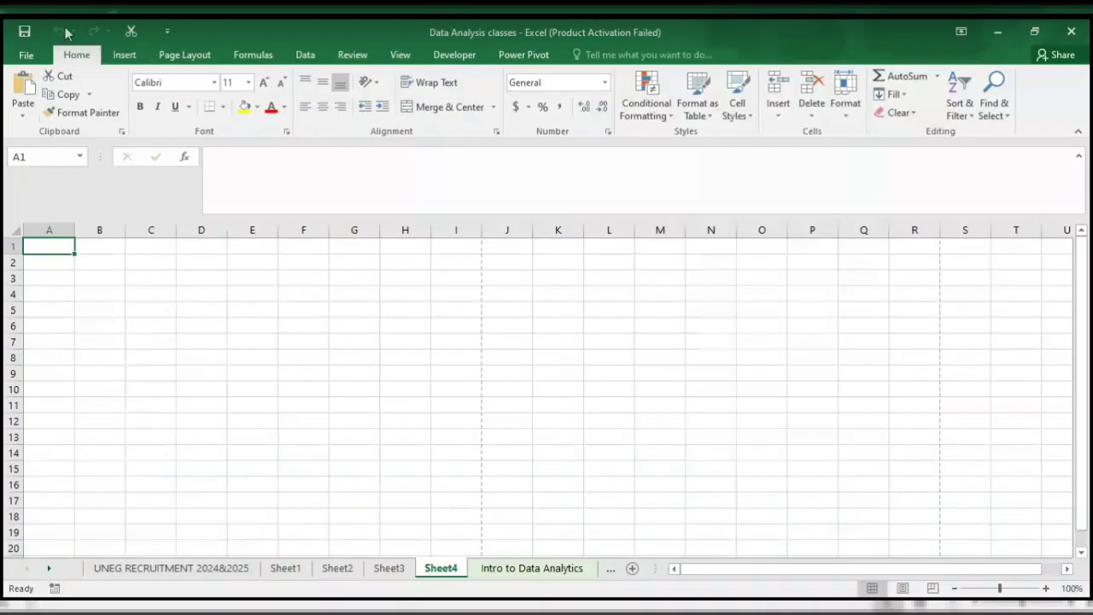
pyautogui.click(168, 32)
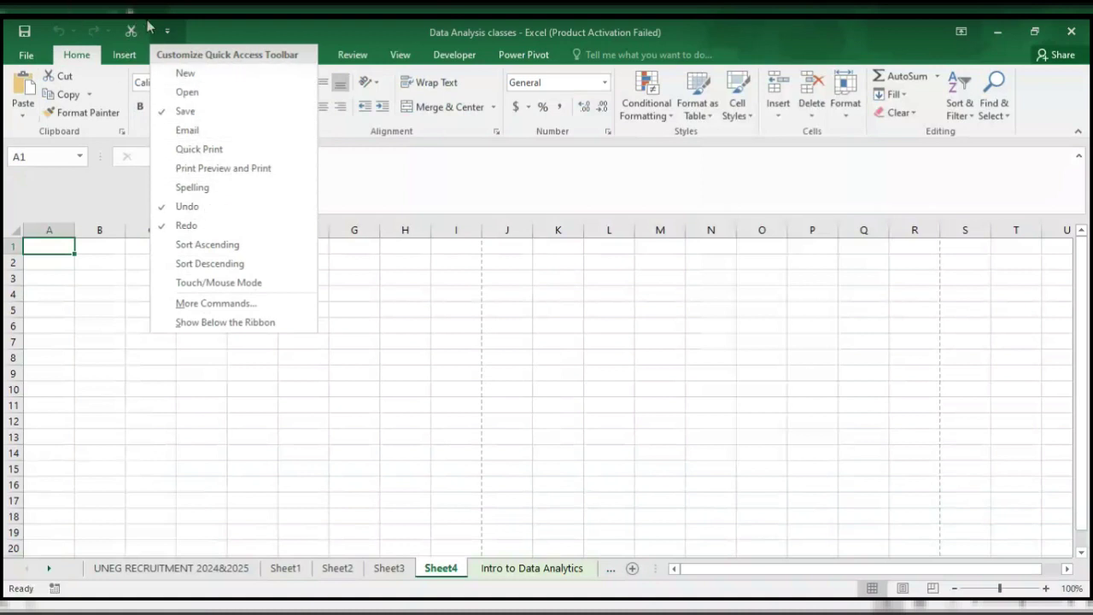
pyautogui.click(119, 267)
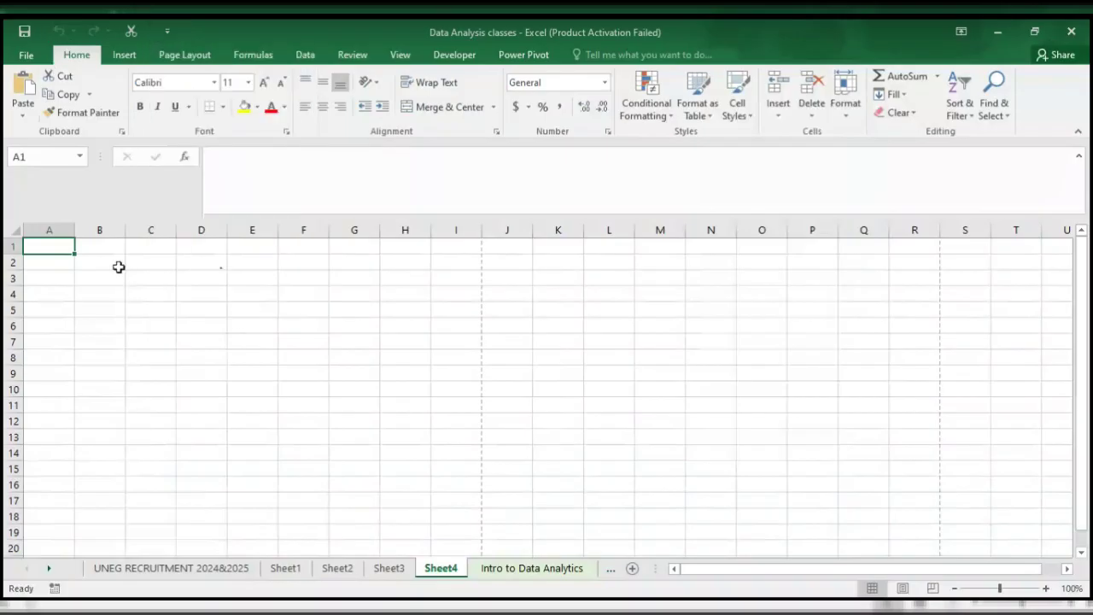
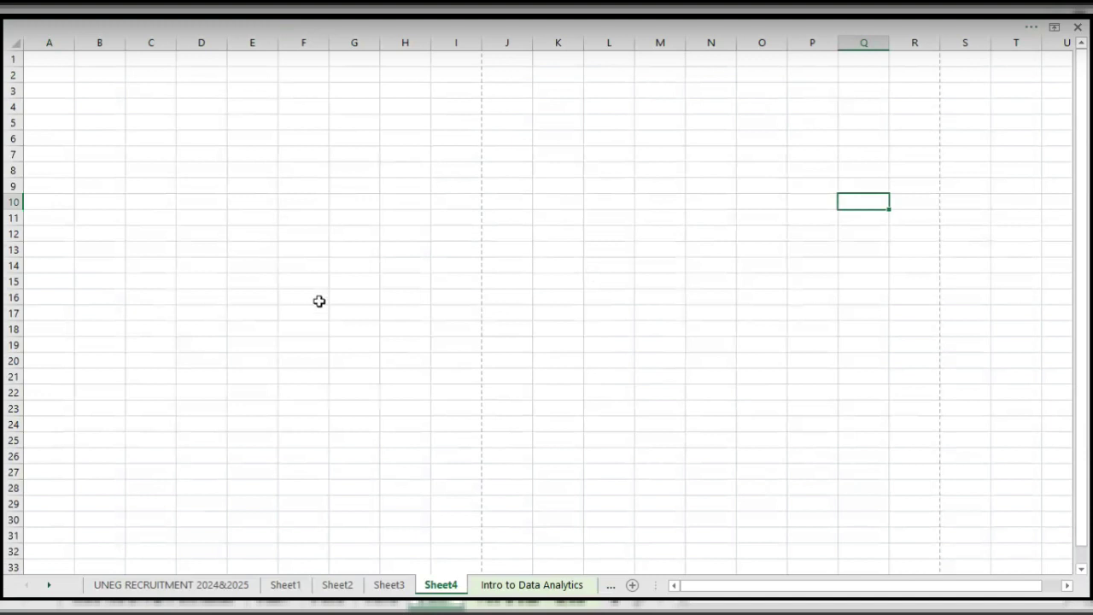
# - Bring back the auto-hidden ribbon by setting its display to Show Tabs and Commands
pyautogui.click(965, 34)
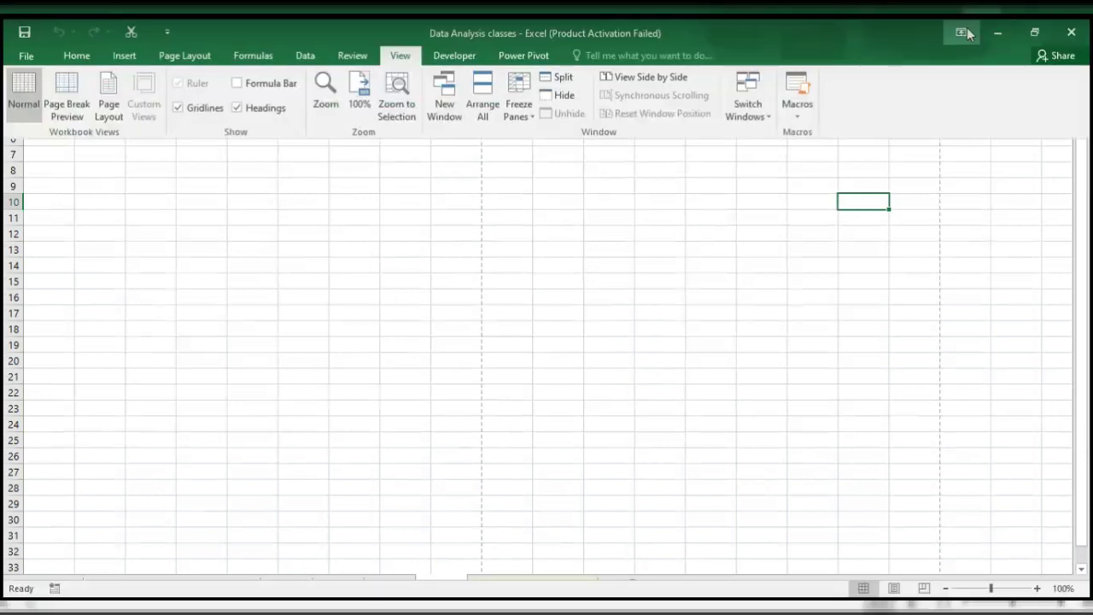
pyautogui.click(962, 31)
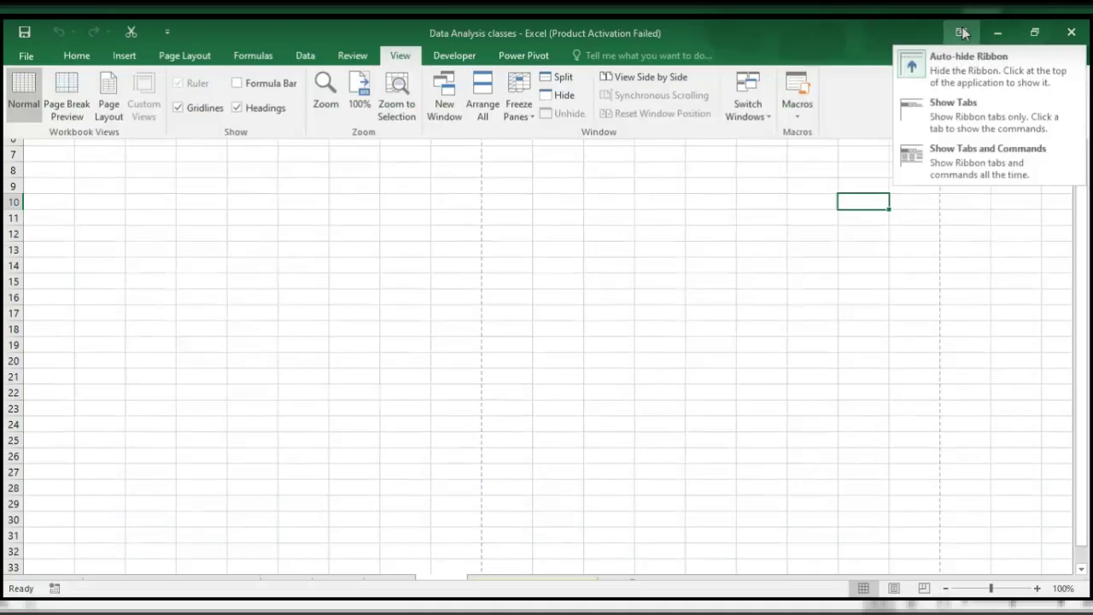
pyautogui.click(978, 148)
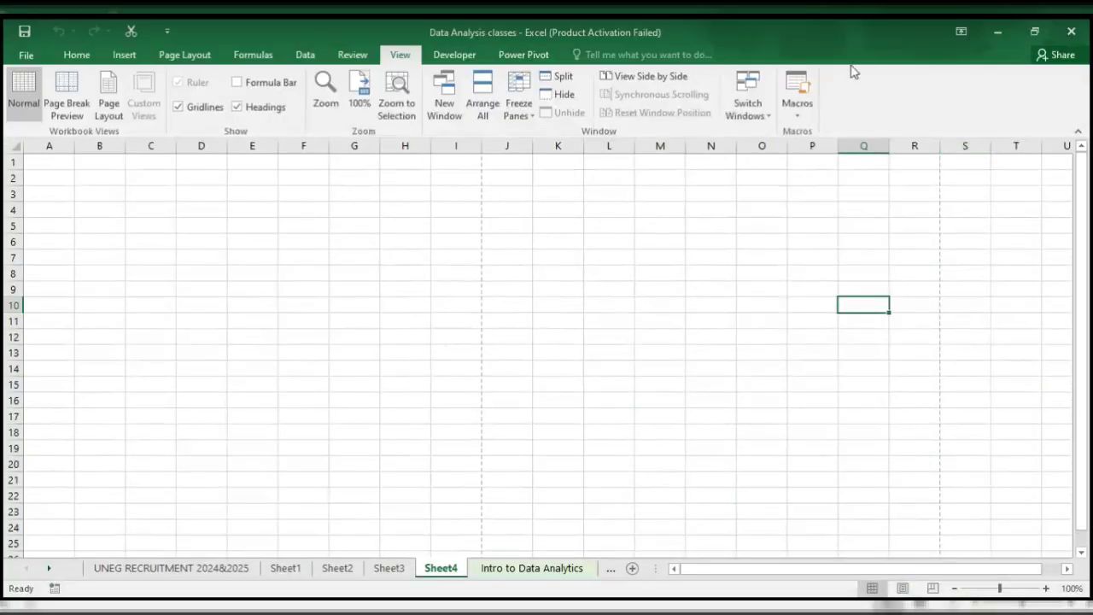
# - Reduce the ribbon to Show Tabs and restore it to Show Tabs and Commands
pyautogui.click(962, 32)
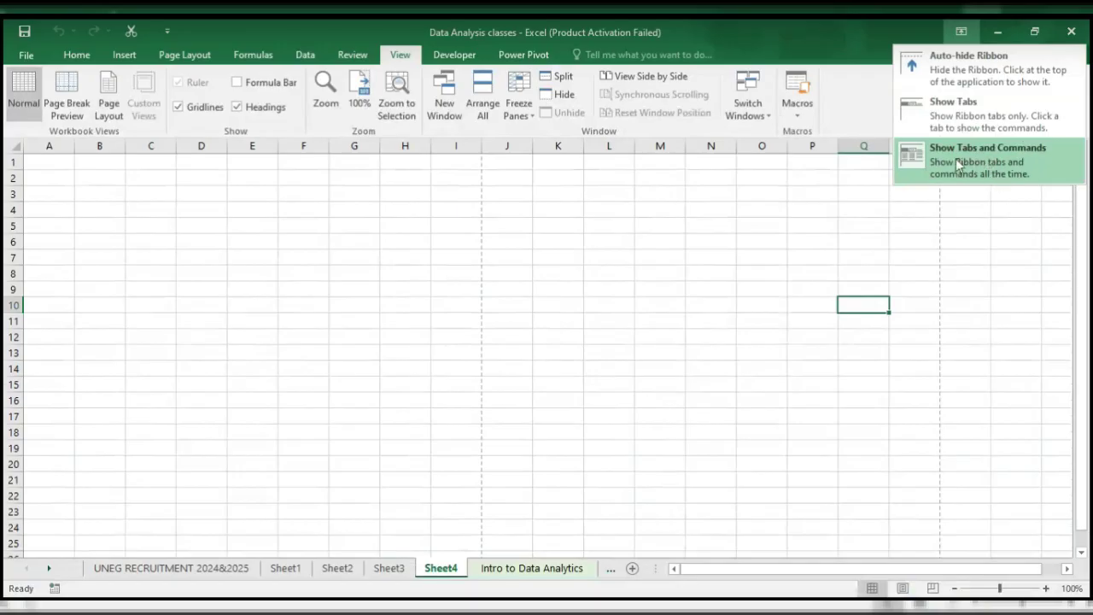
pyautogui.click(990, 126)
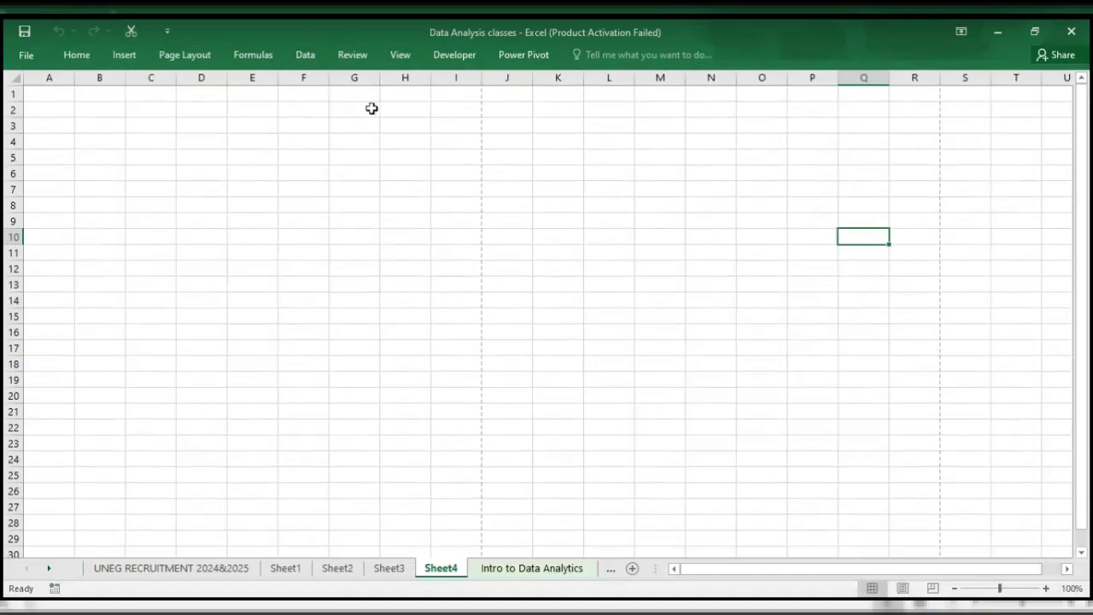
pyautogui.click(958, 37)
pyautogui.click(948, 152)
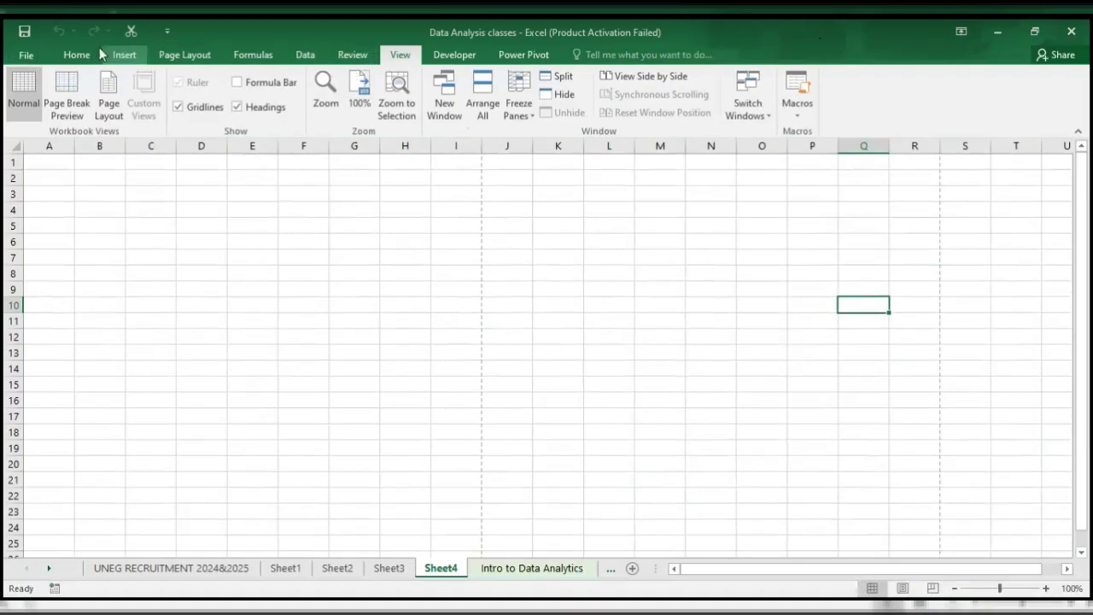
pyautogui.click(28, 56)
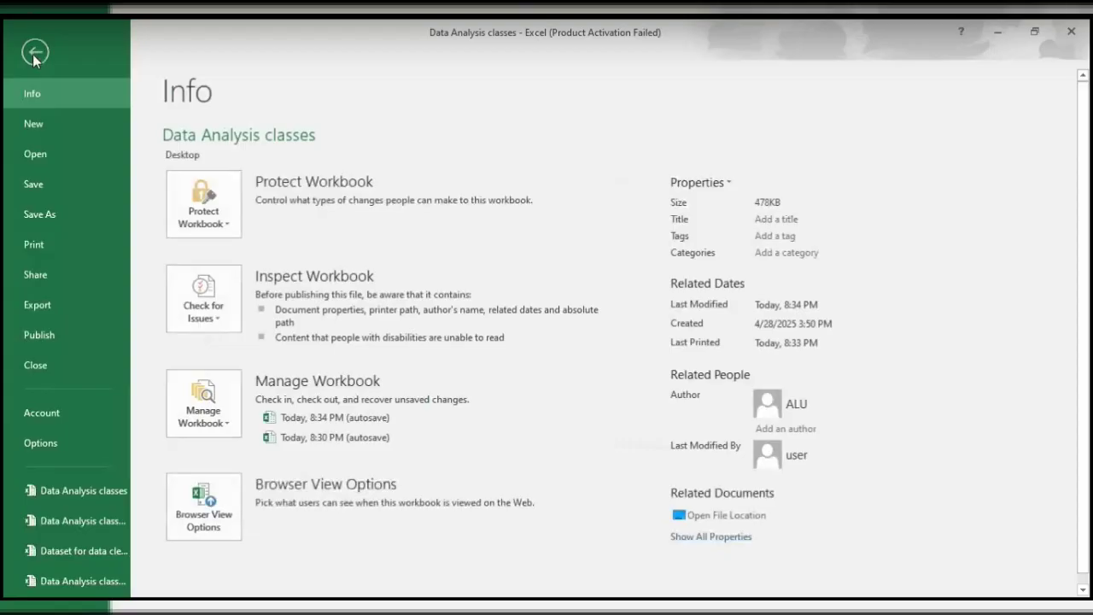
pyautogui.click(34, 53)
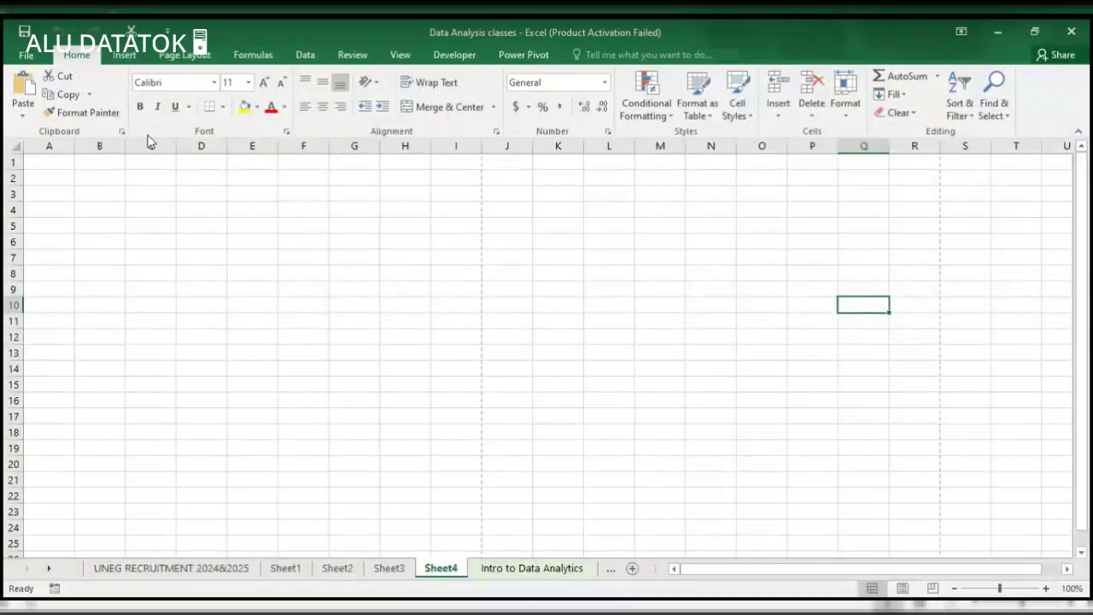
pyautogui.click(21, 120)
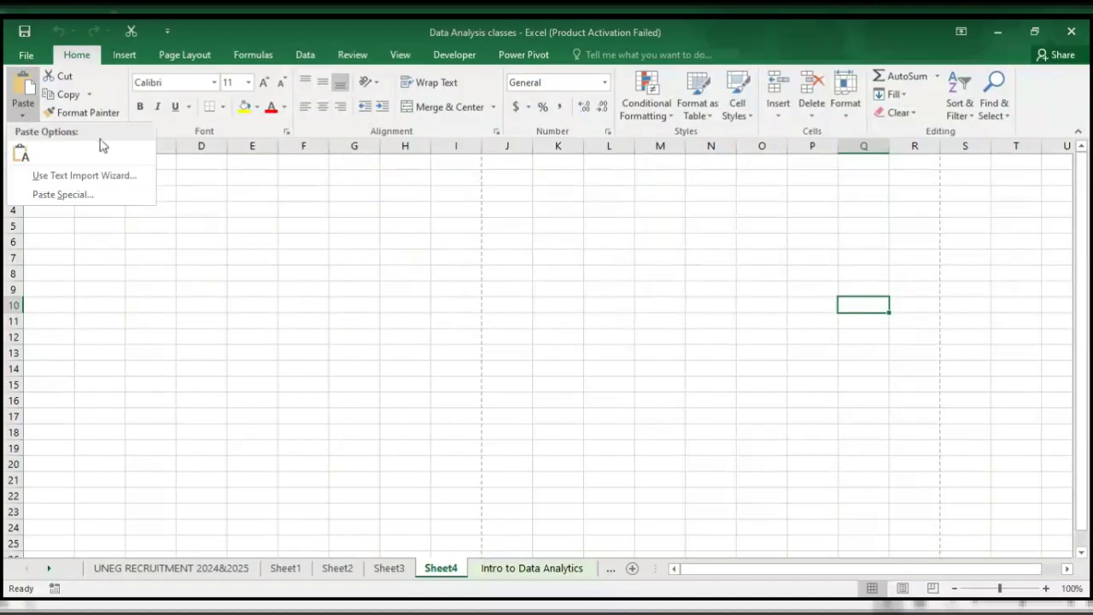
pyautogui.click(171, 226)
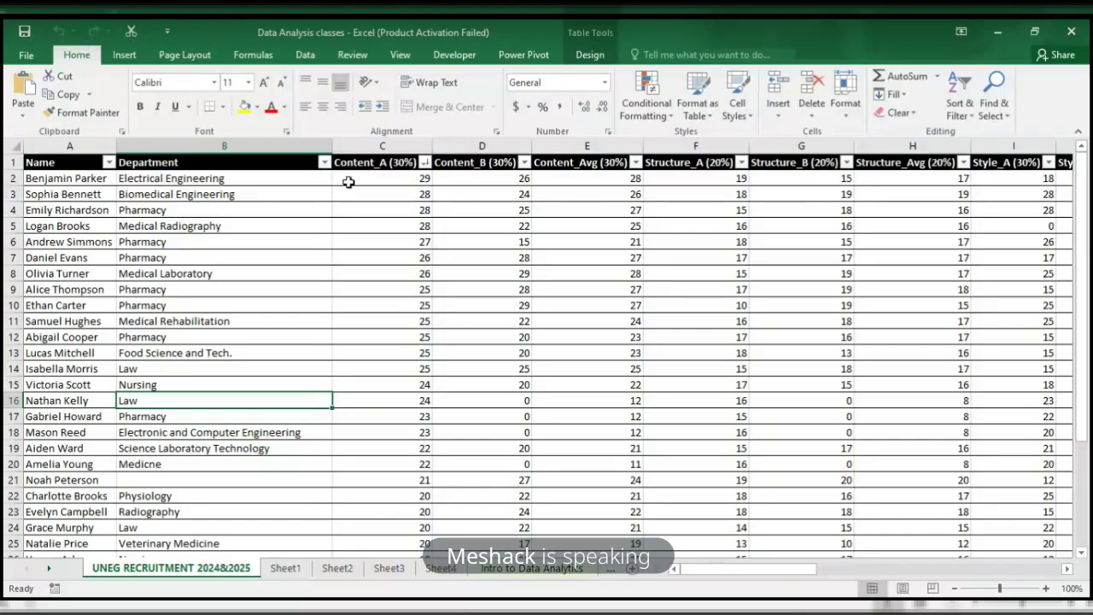
# - Try to insert a blank column before the Content_A (30%) column on the UNEG RECRUITMENT 2024&2025 sheet
pyautogui.click(385, 162)
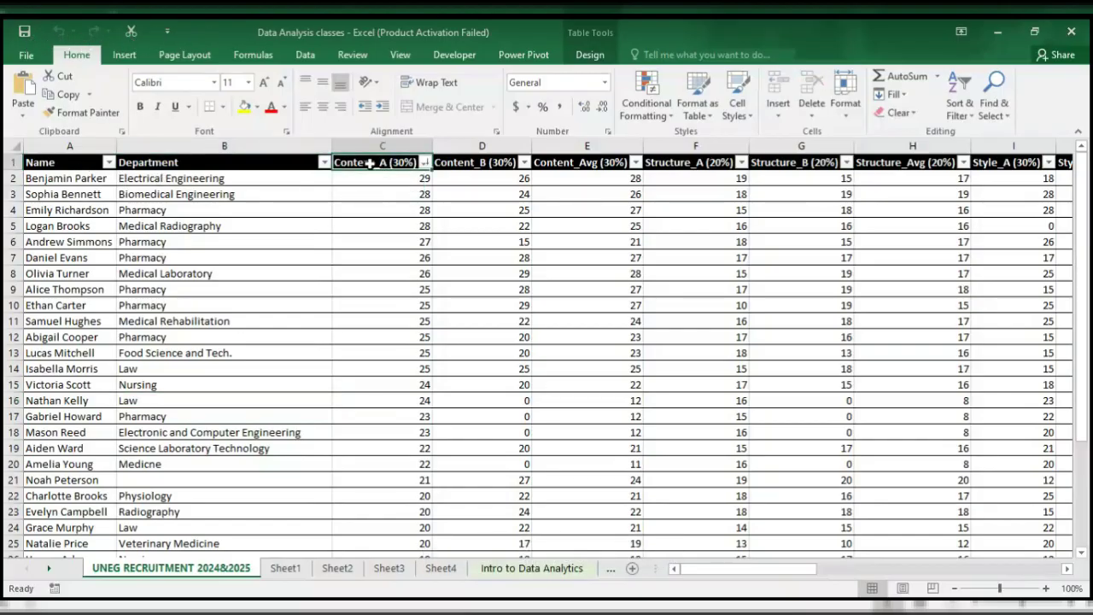
pyautogui.click(381, 147)
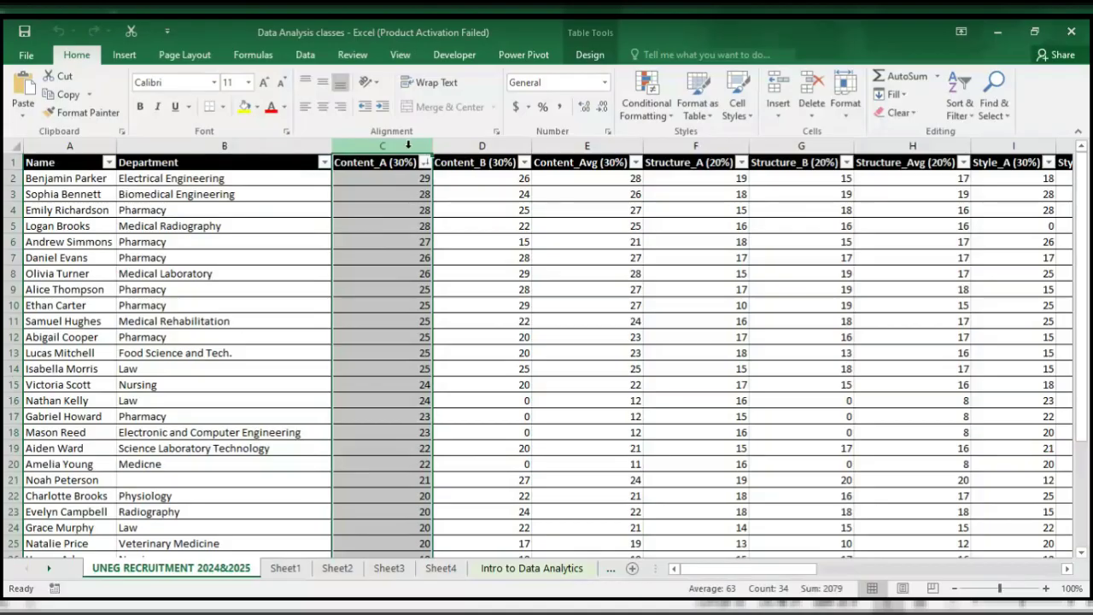
pyautogui.hotkey('ctrl', 'shift', '+')
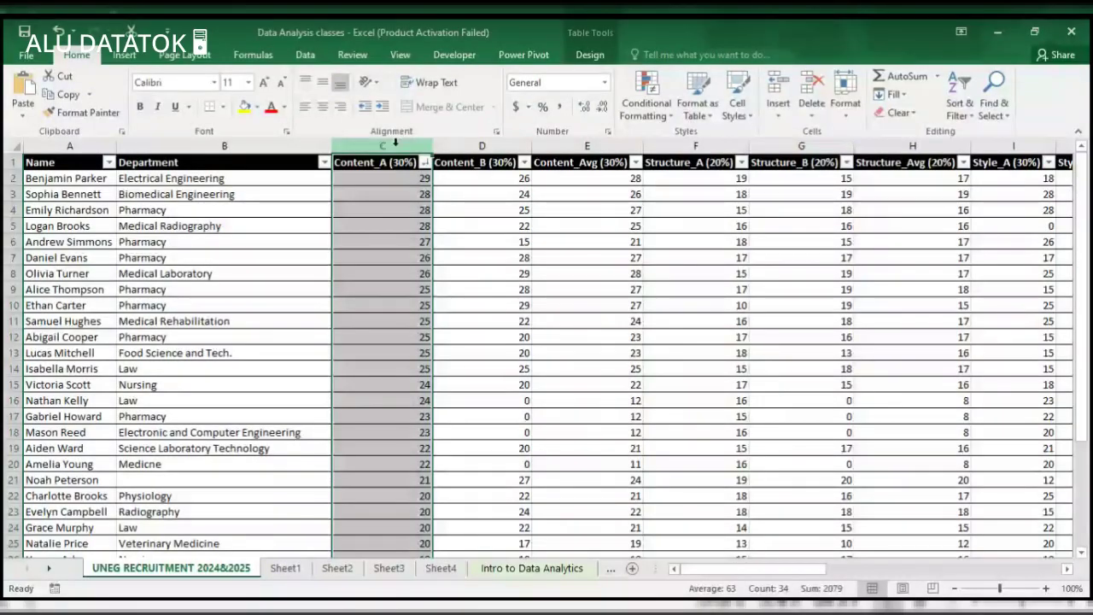
# - Insert a blank column before the Content_A (30%) column and select its first data cell, C2
pyautogui.hotkey('ctrl', '+')
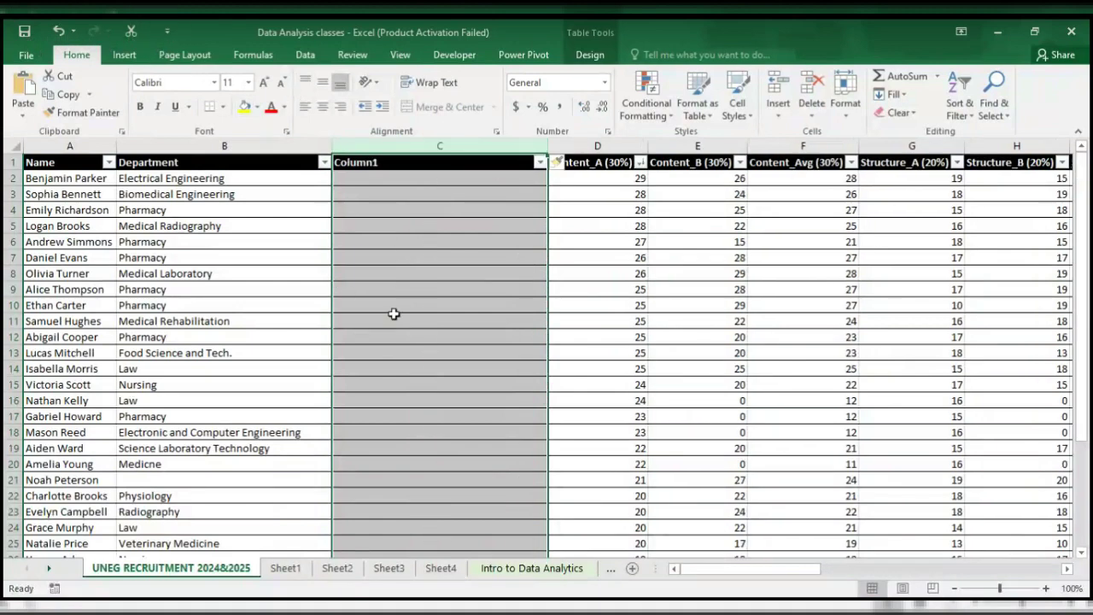
pyautogui.click(370, 165)
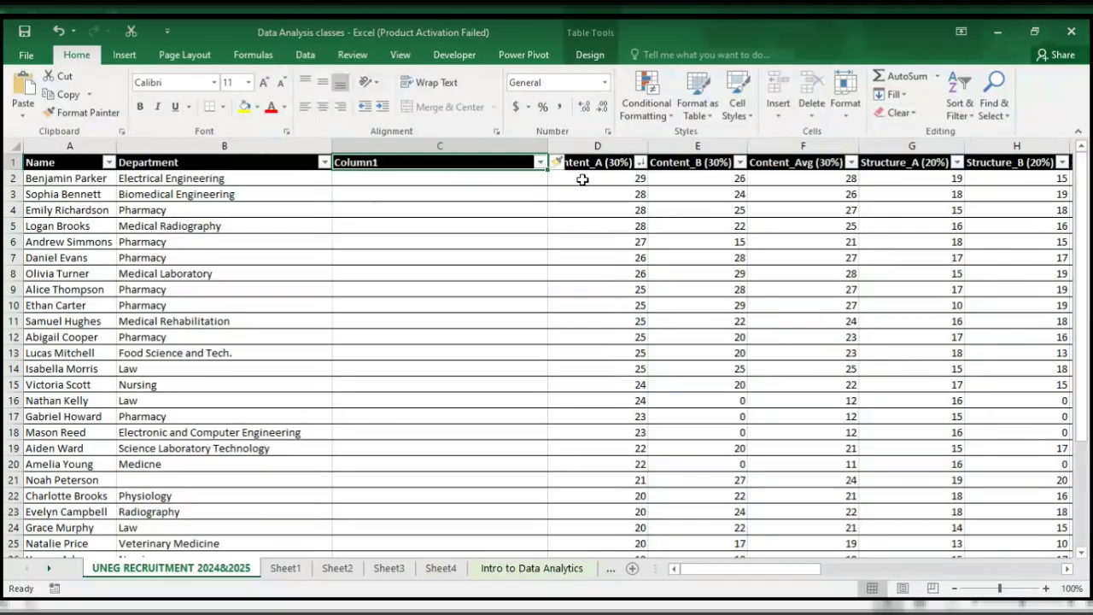
pyautogui.click(530, 177)
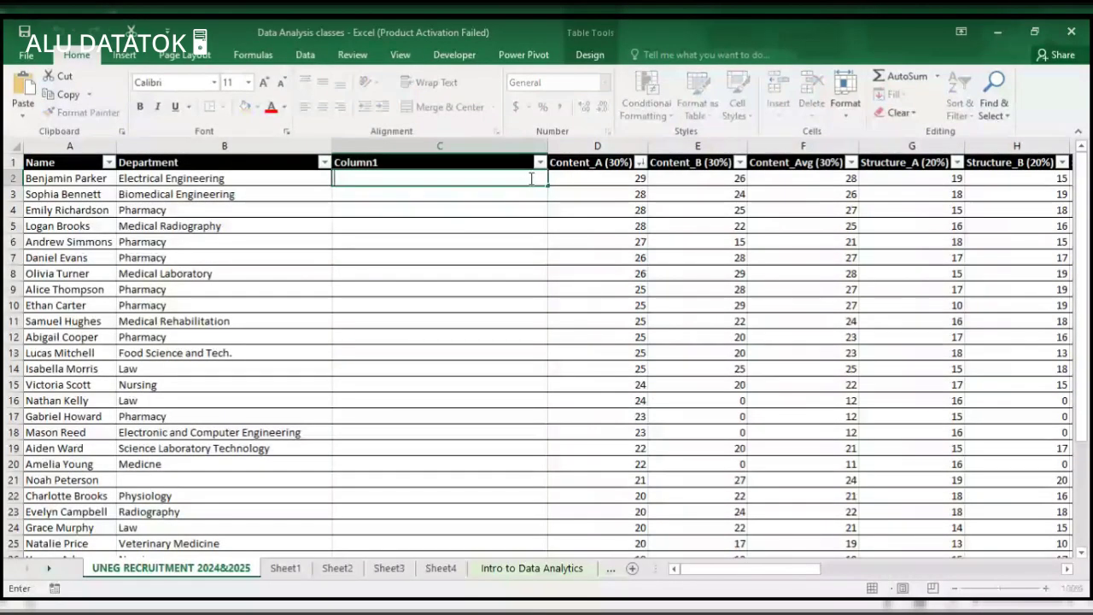
# - Show the formula bar above the worksheet
pyautogui.click(400, 54)
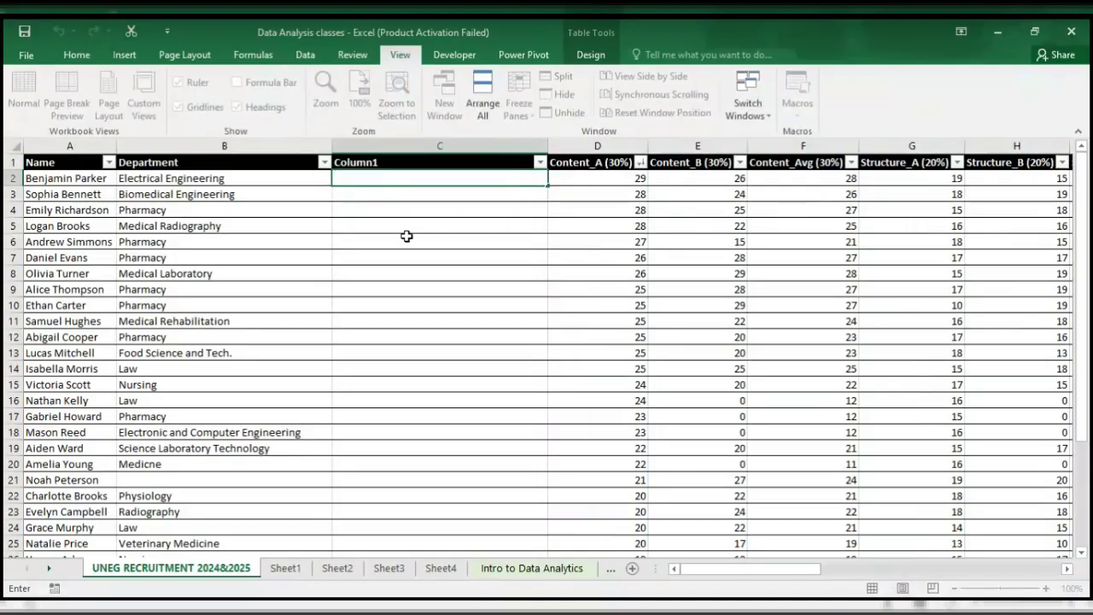
pyautogui.click(375, 252)
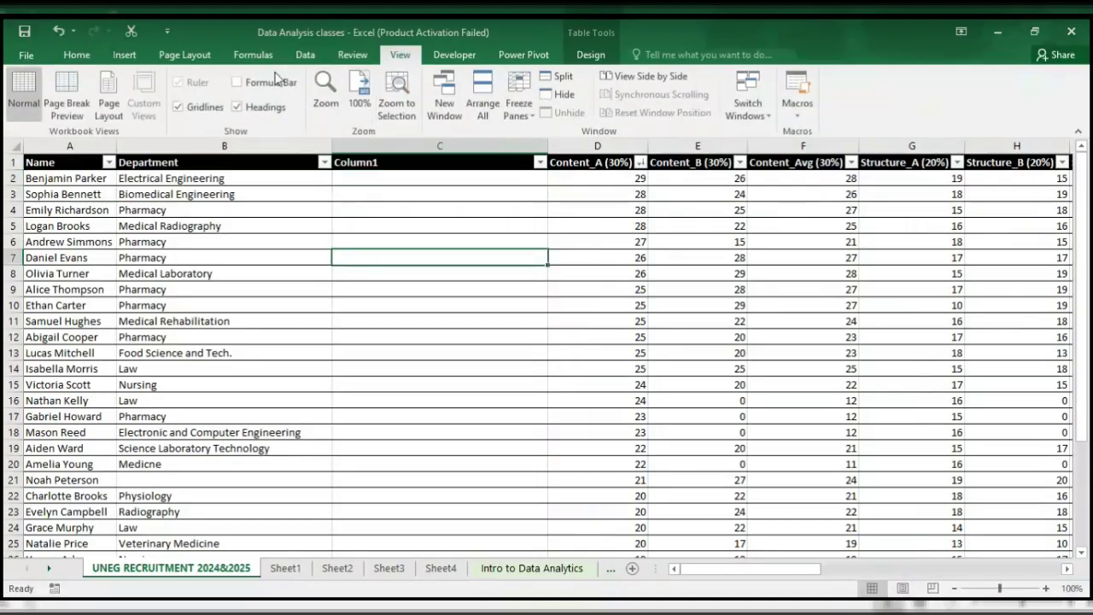
pyautogui.click(243, 86)
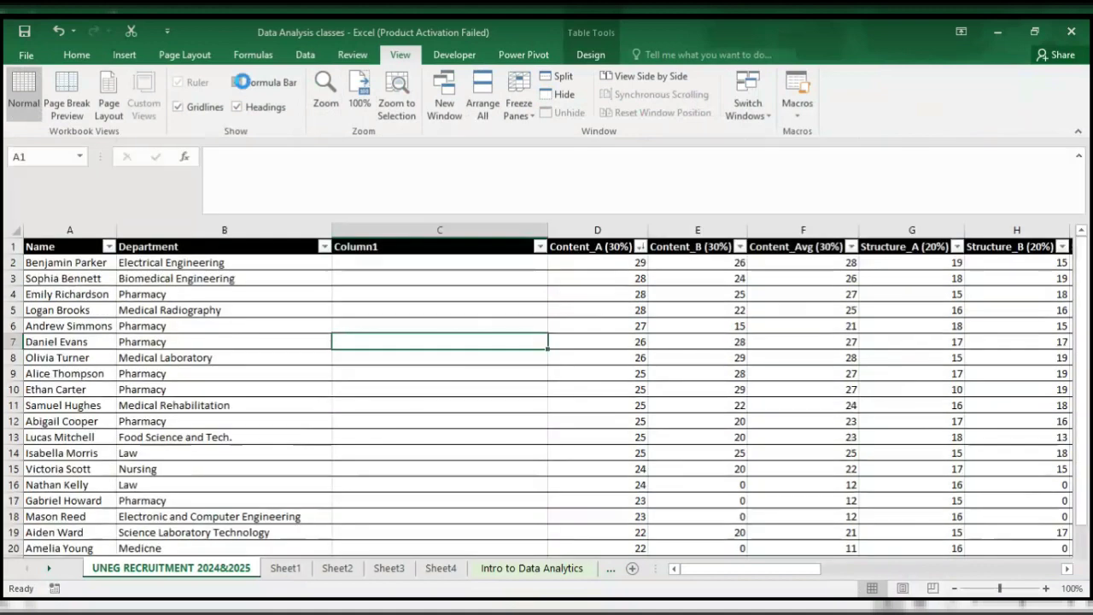
pyautogui.click(400, 296)
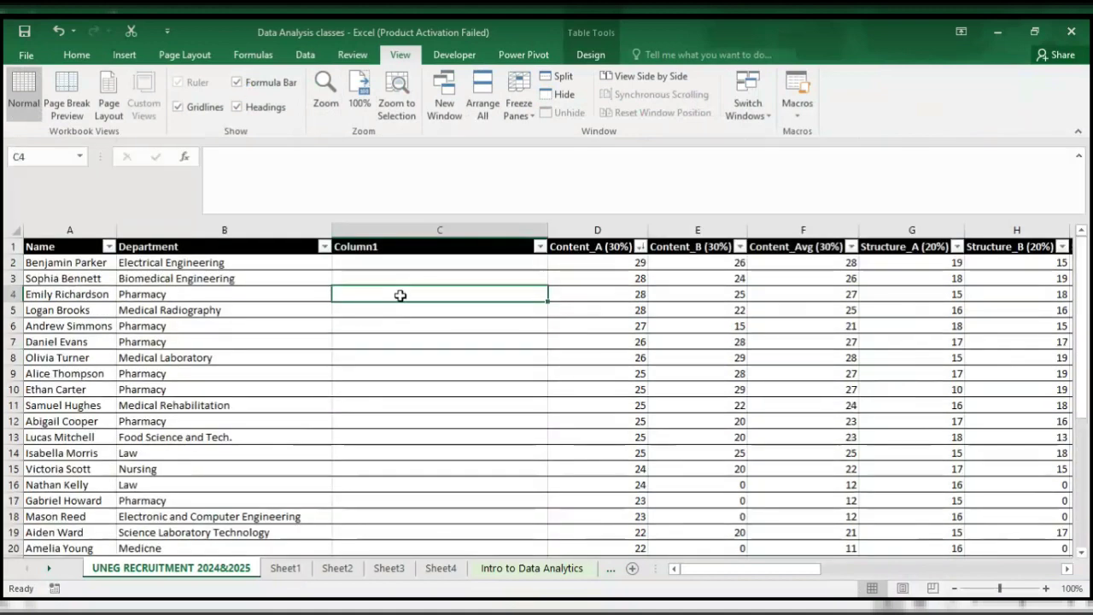
# - Enter the formula =2+3 in cell C2 of the Column1 column
pyautogui.click(362, 263)
pyautogui.write('=')
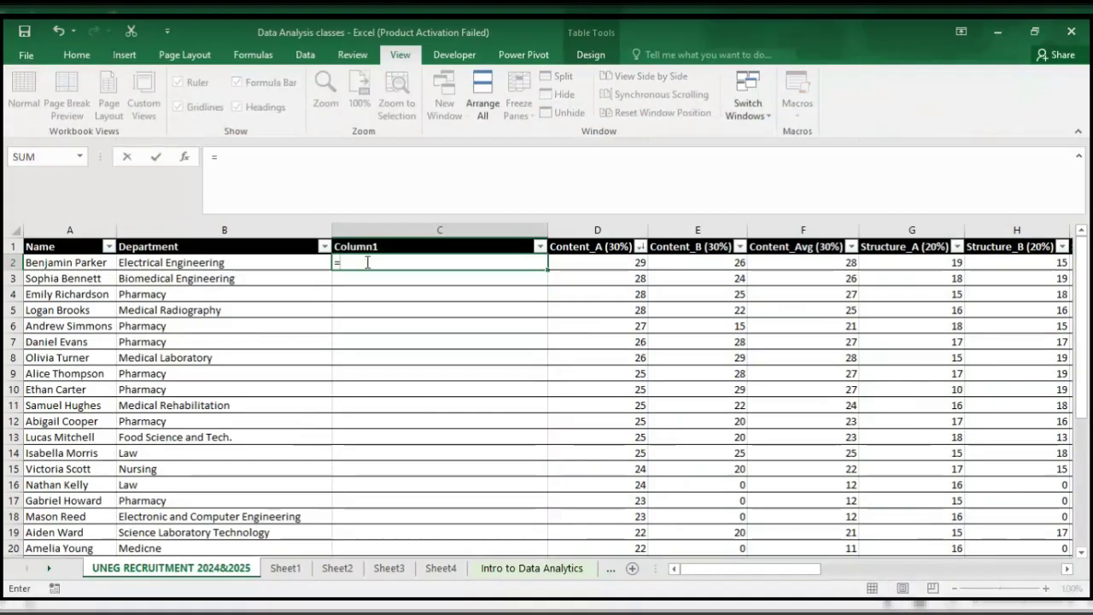
pyautogui.write('2+3')
pyautogui.press('Return')
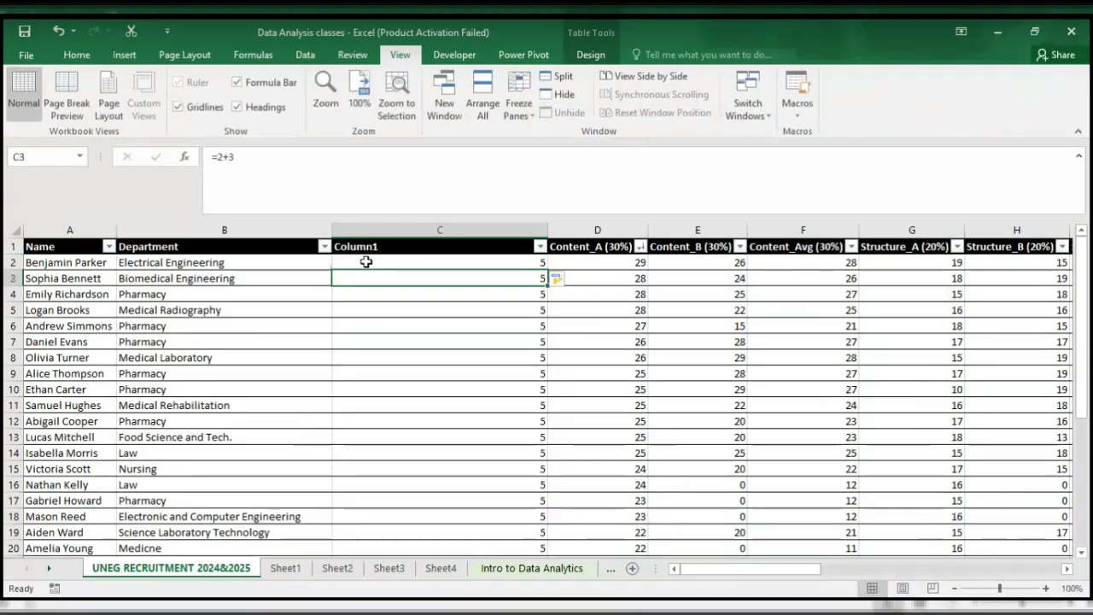
# - Change the formula in cell C2 to =2+7 and check the formula in cell C3
pyautogui.click(453, 265)
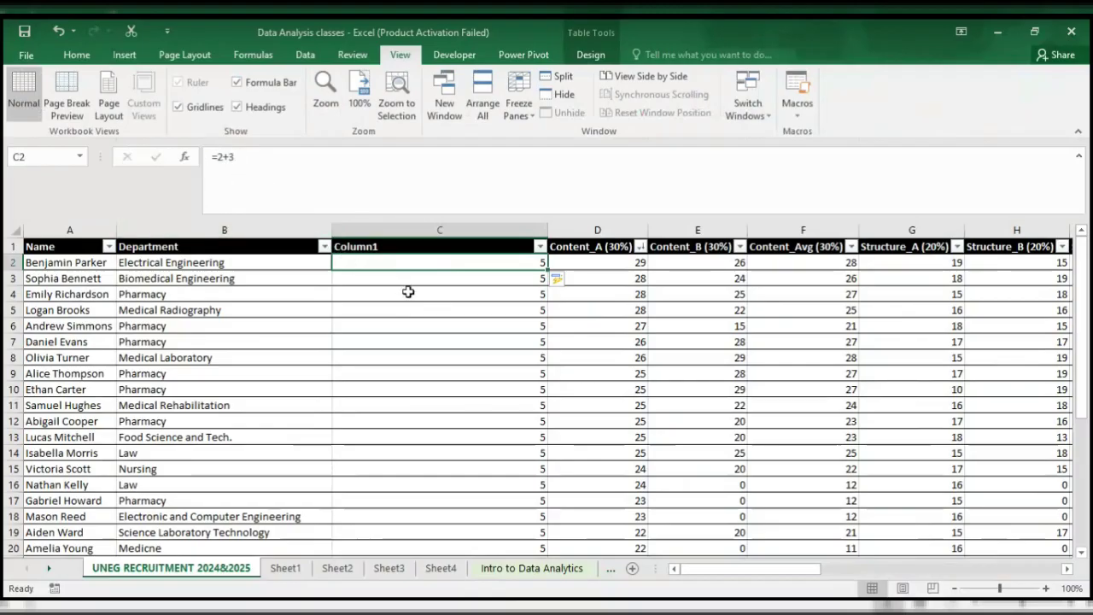
pyautogui.doubleClick(423, 265)
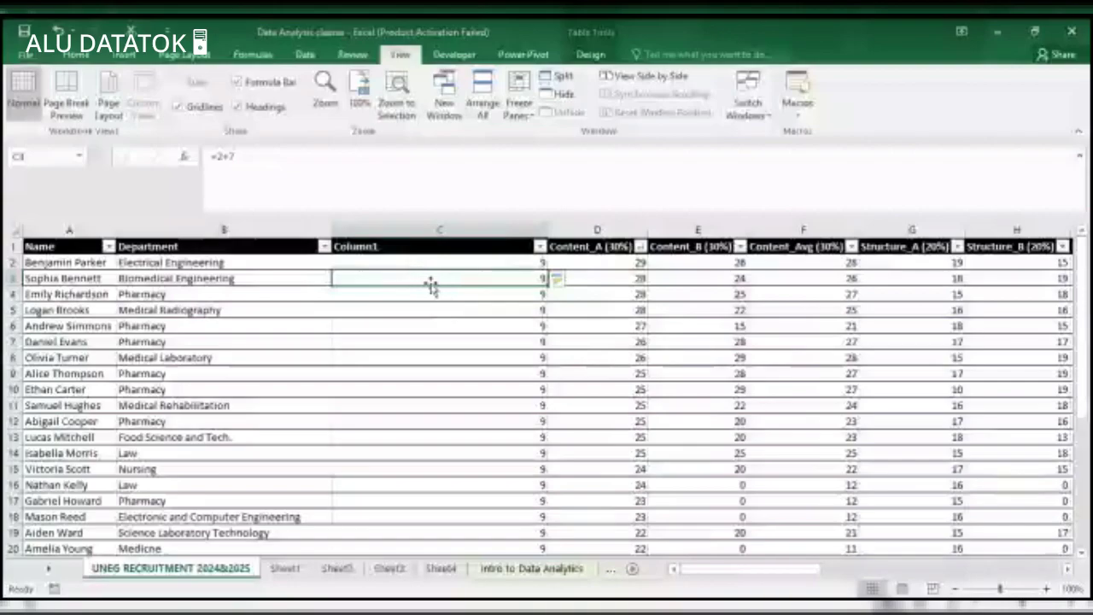
pyautogui.click(603, 323)
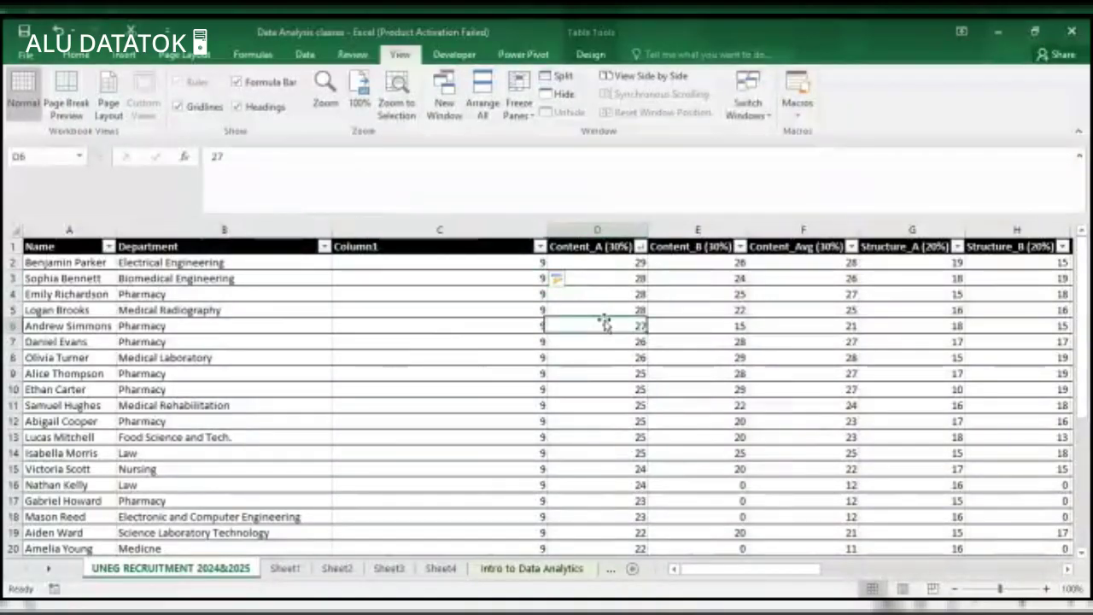
pyautogui.click(600, 278)
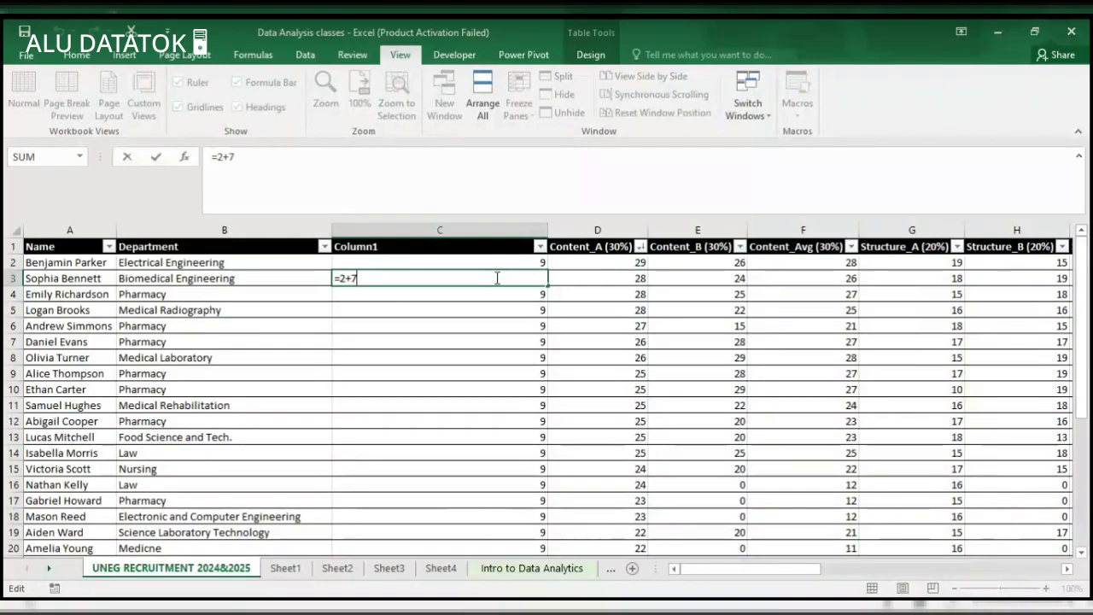
pyautogui.press('Return')
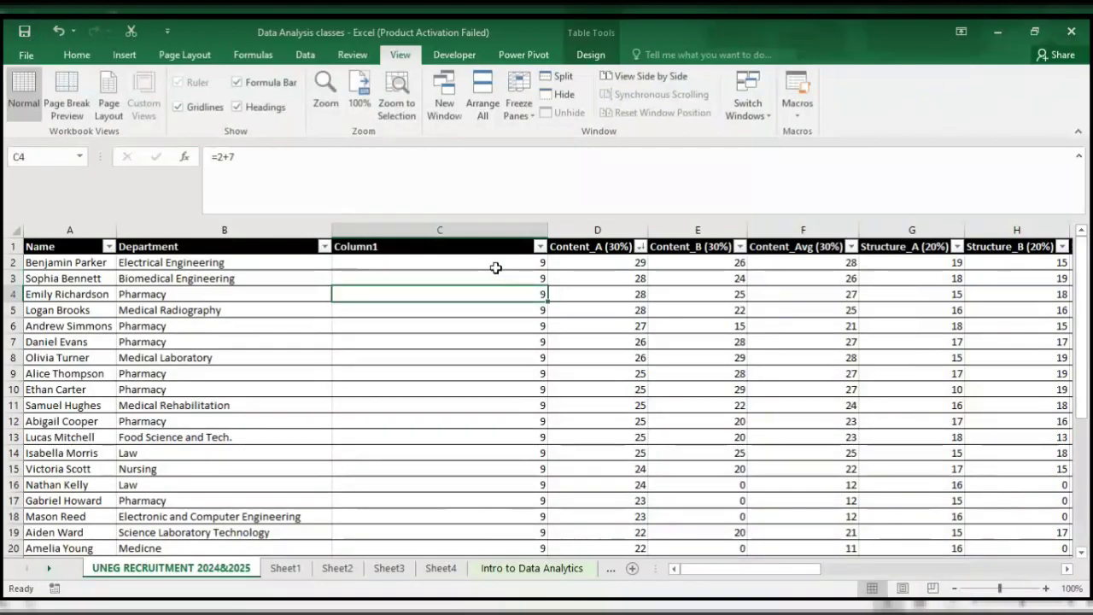
# - Copy cell C2 and paste it back onto itself as values only
pyautogui.click(495, 264)
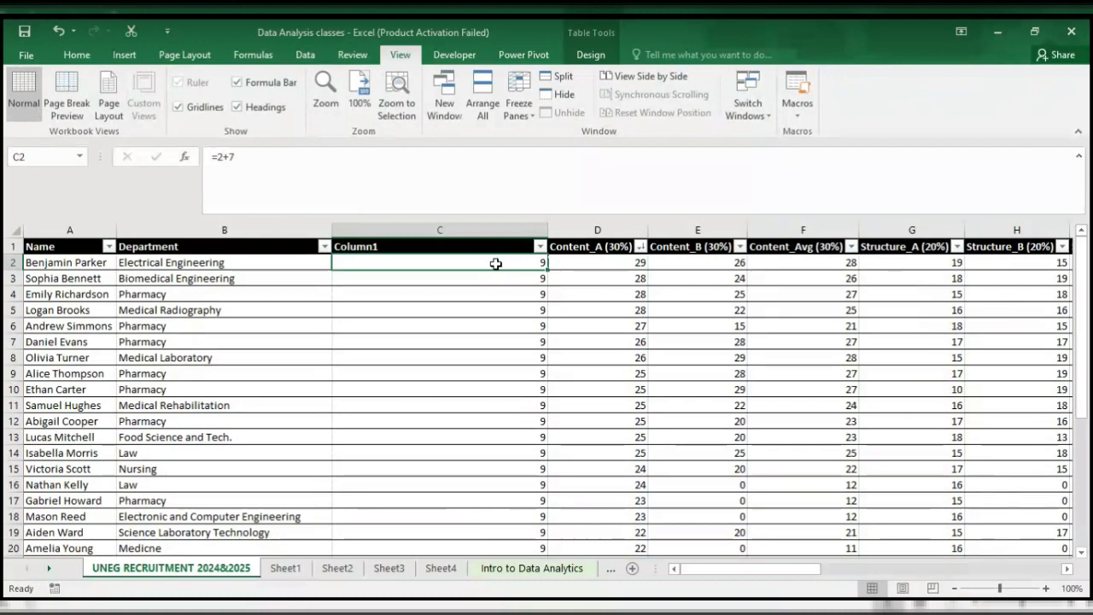
pyautogui.hotkey('ctrl', 'c')
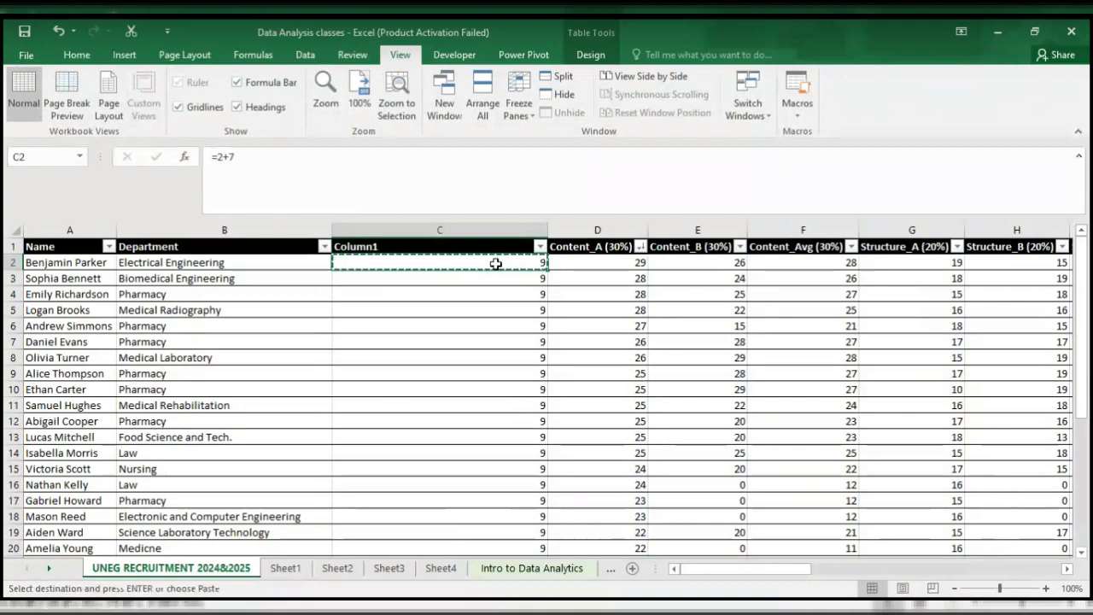
pyautogui.rightClick(497, 266)
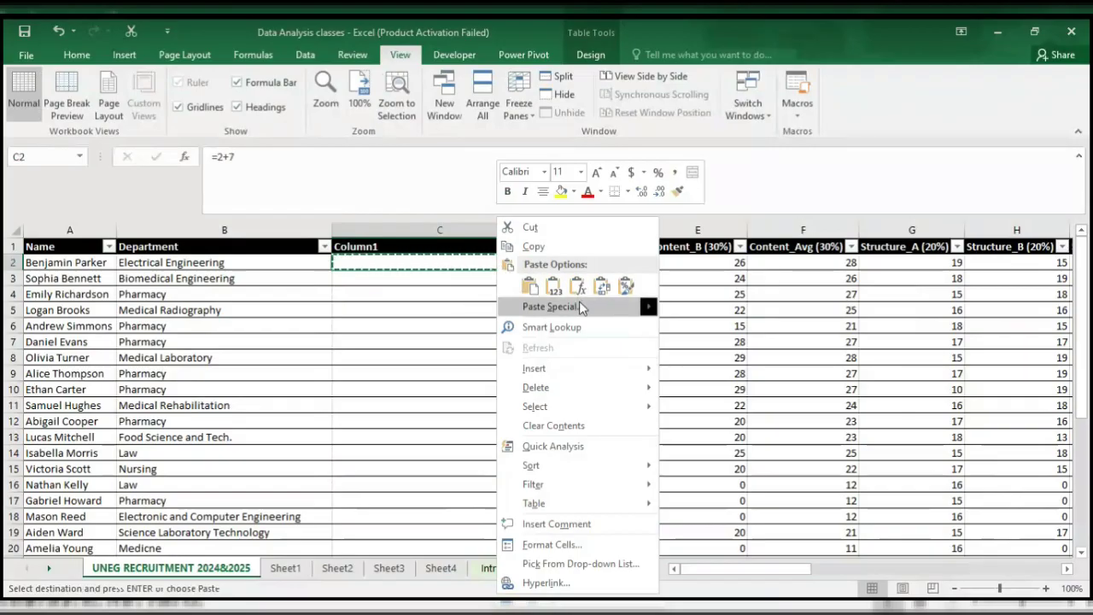
pyautogui.click(530, 289)
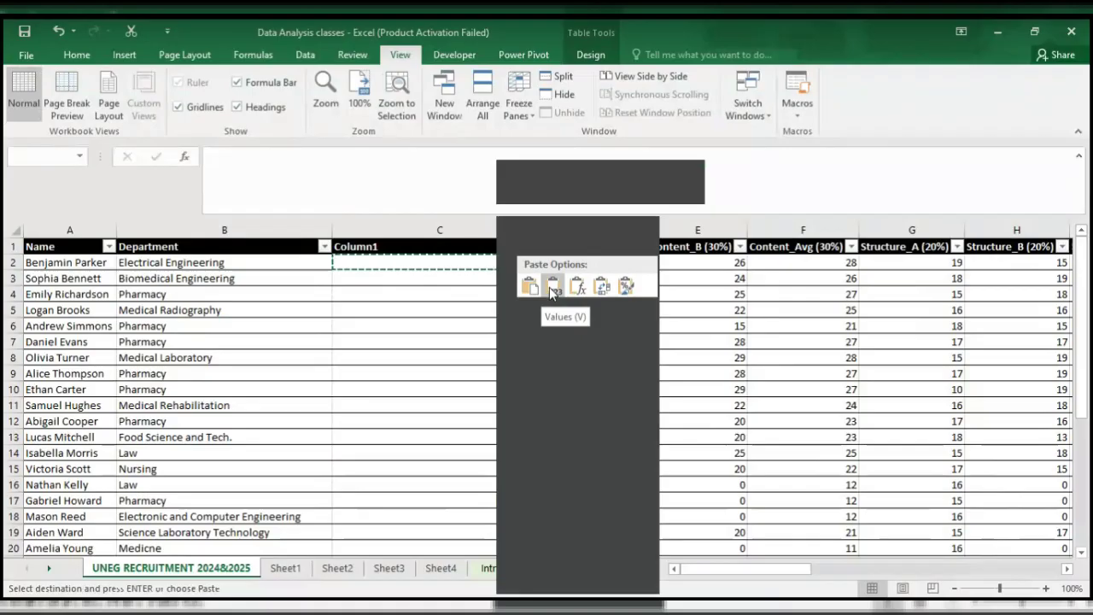
pyautogui.click(552, 291)
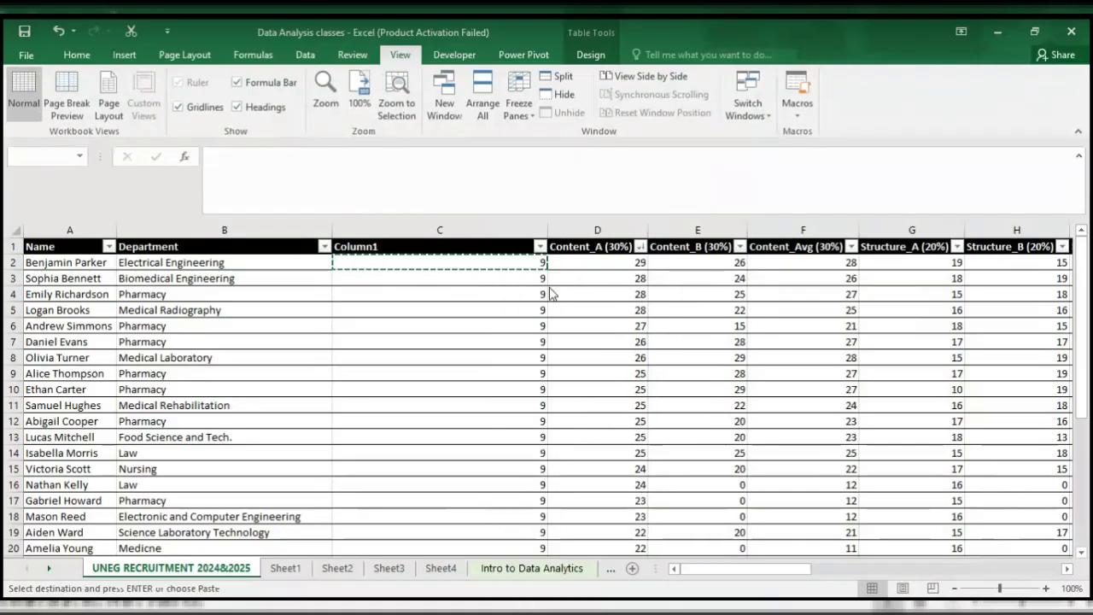
pyautogui.click(501, 288)
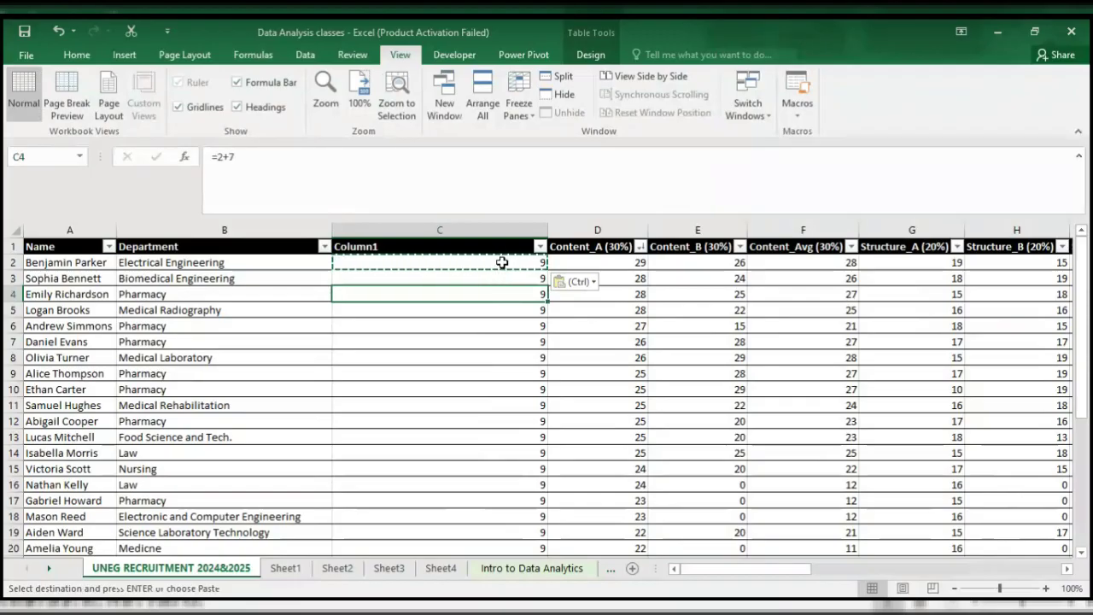
# - Copy cell C3 and bring up its paste options without pasting anything
pyautogui.click(501, 262)
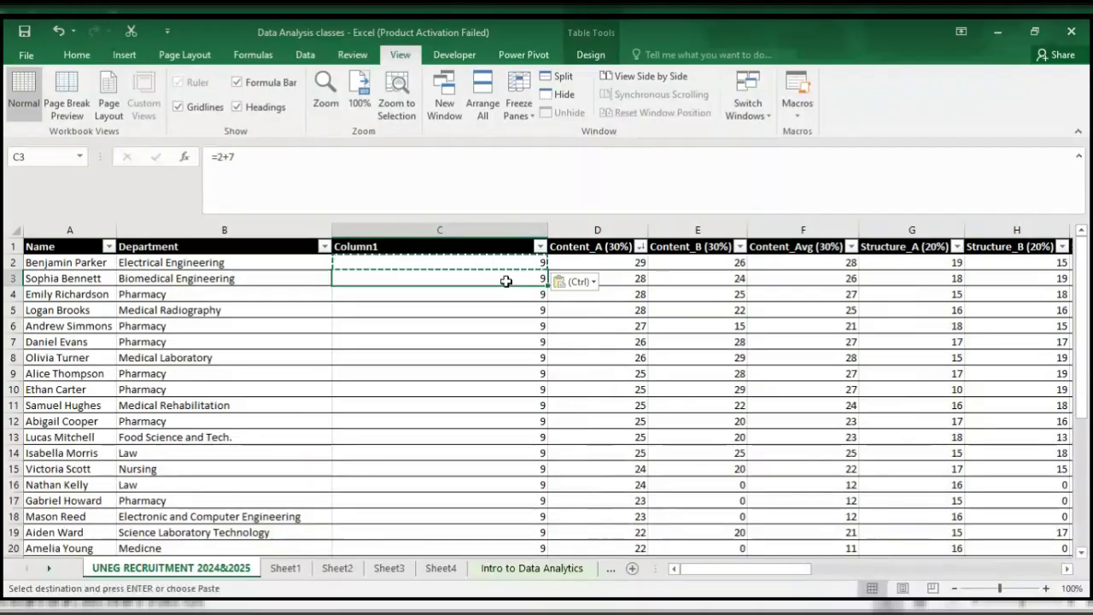
pyautogui.hotkey('ctrl', 'c')
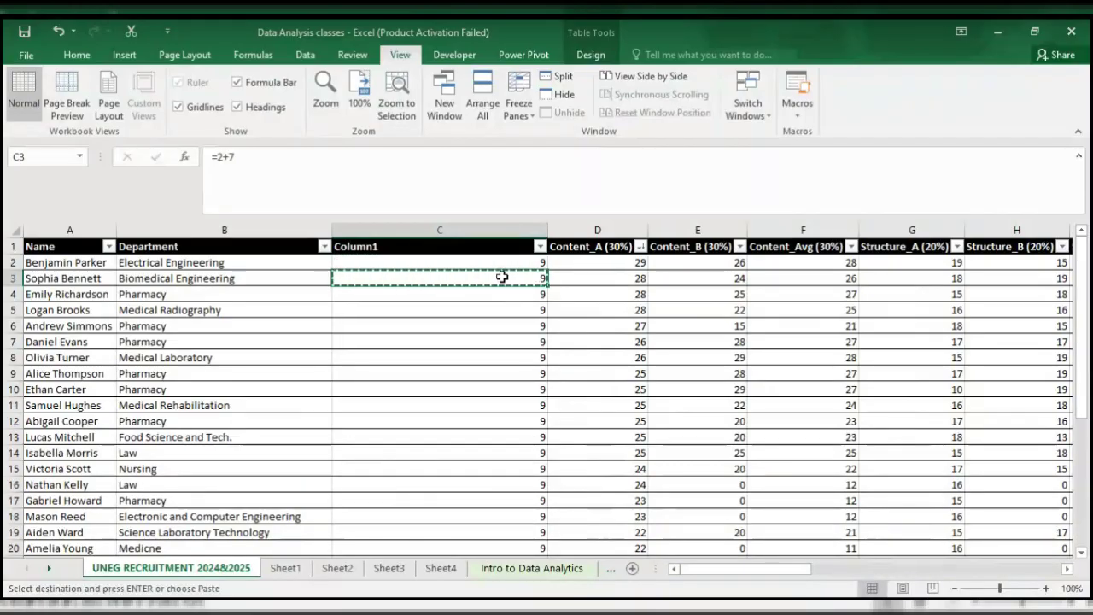
pyautogui.rightClick(504, 280)
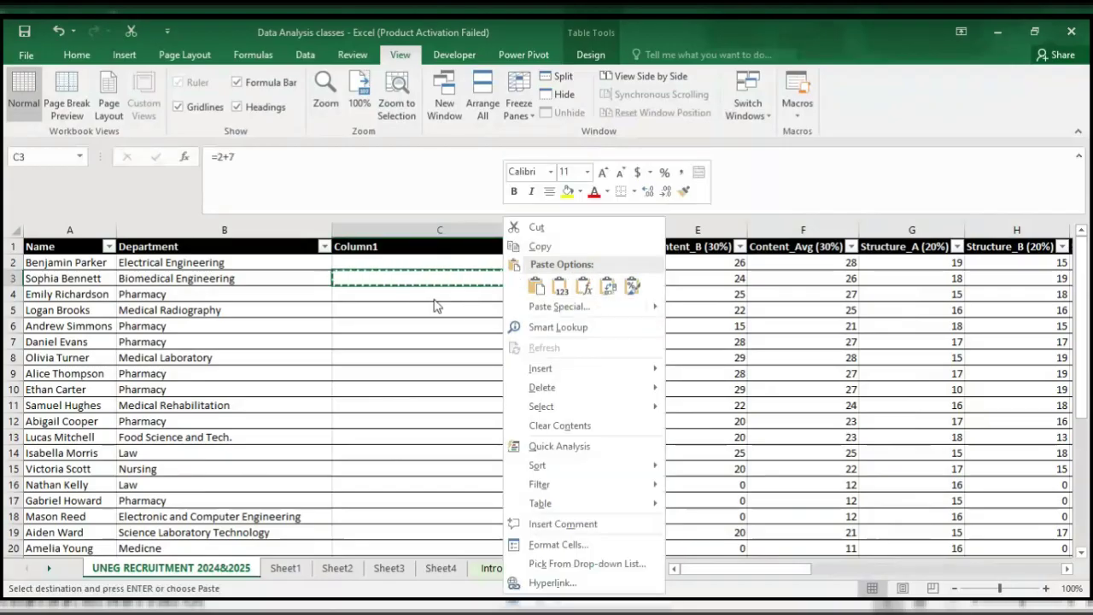
pyautogui.press('Escape')
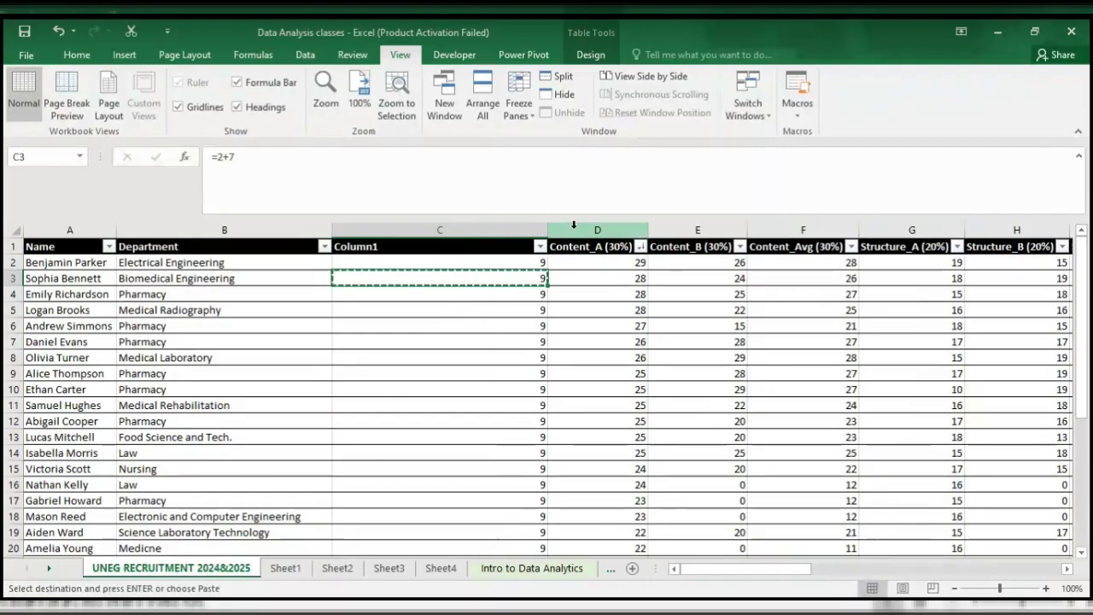
# - Insert three blank columns before the Content_A (30%) column
pyautogui.hotkey('ctrl', 'shift', '+')
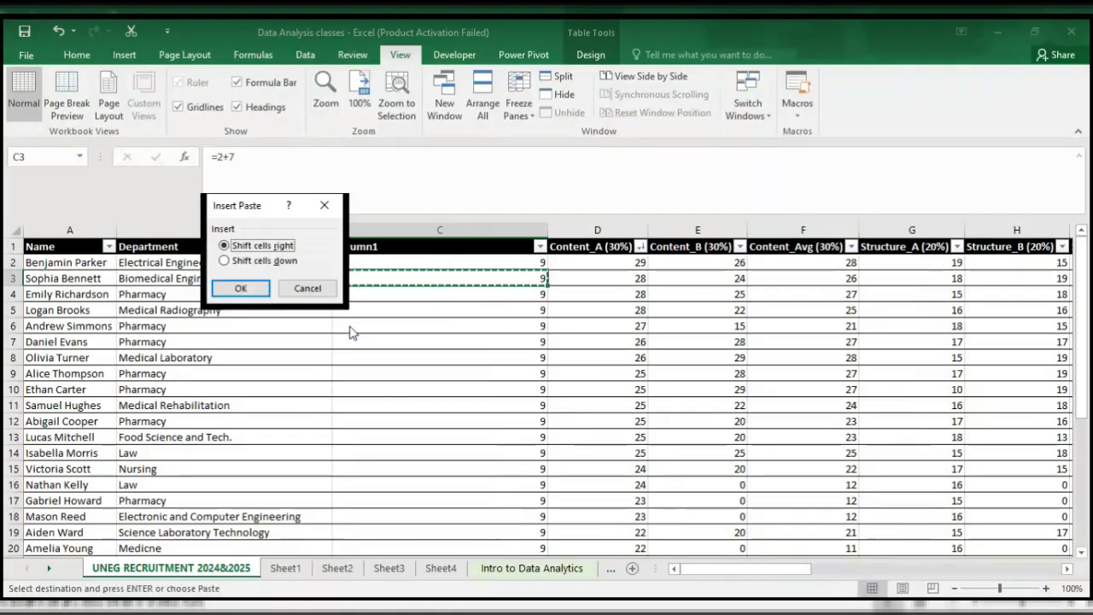
pyautogui.click(307, 287)
pyautogui.doubleClick(413, 325)
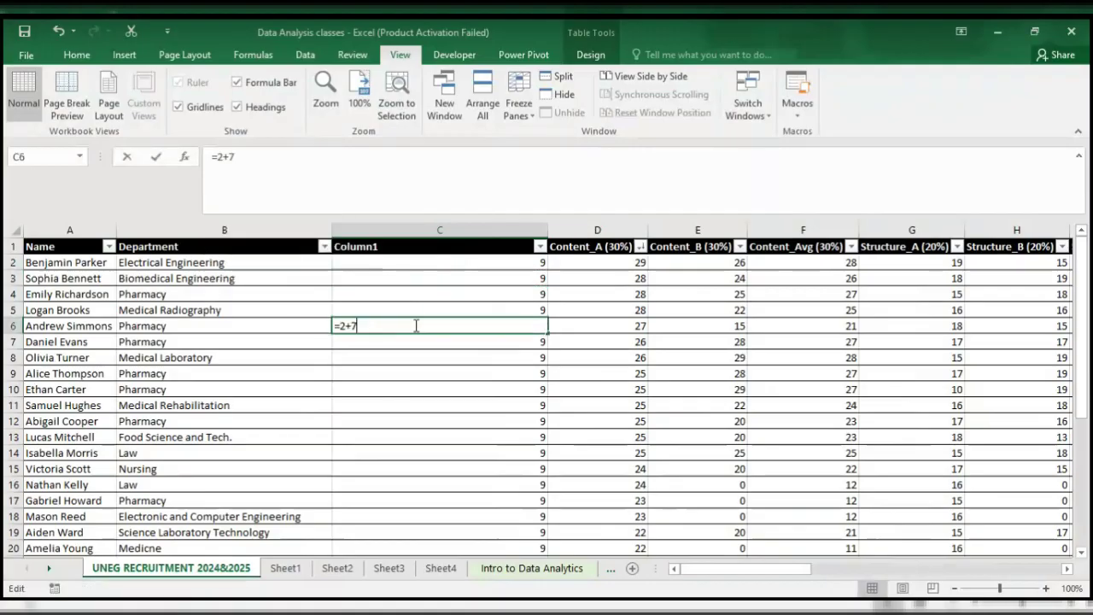
pyautogui.click(564, 230)
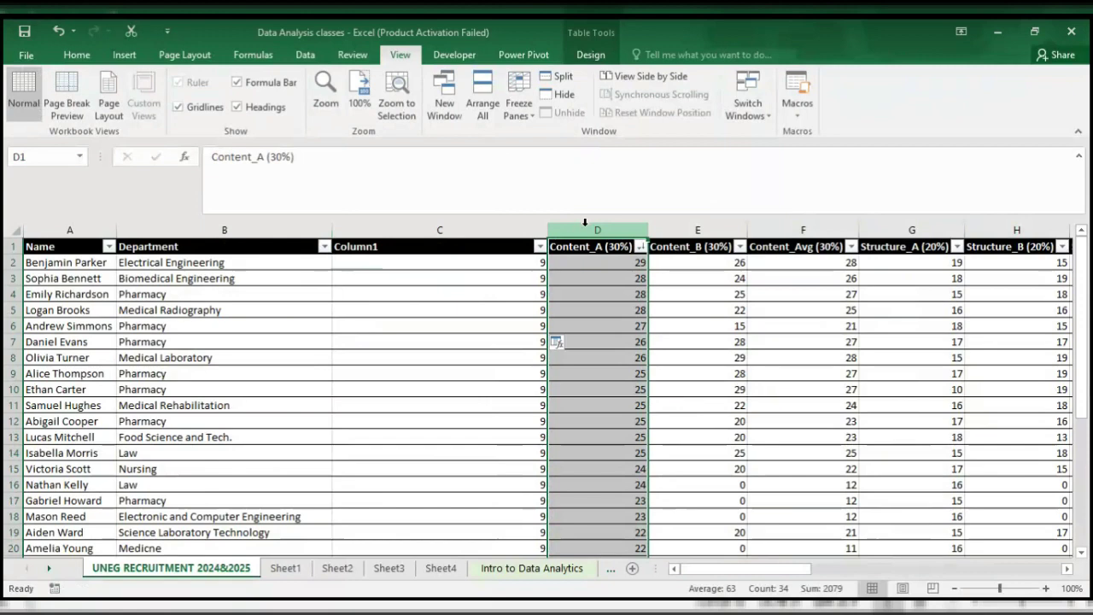
pyautogui.hotkey('ctrl', 'shift', '+')
pyautogui.hotkey('ctrl', 'shift', '+')
pyautogui.hotkey('ctrl', 'shift', '+')
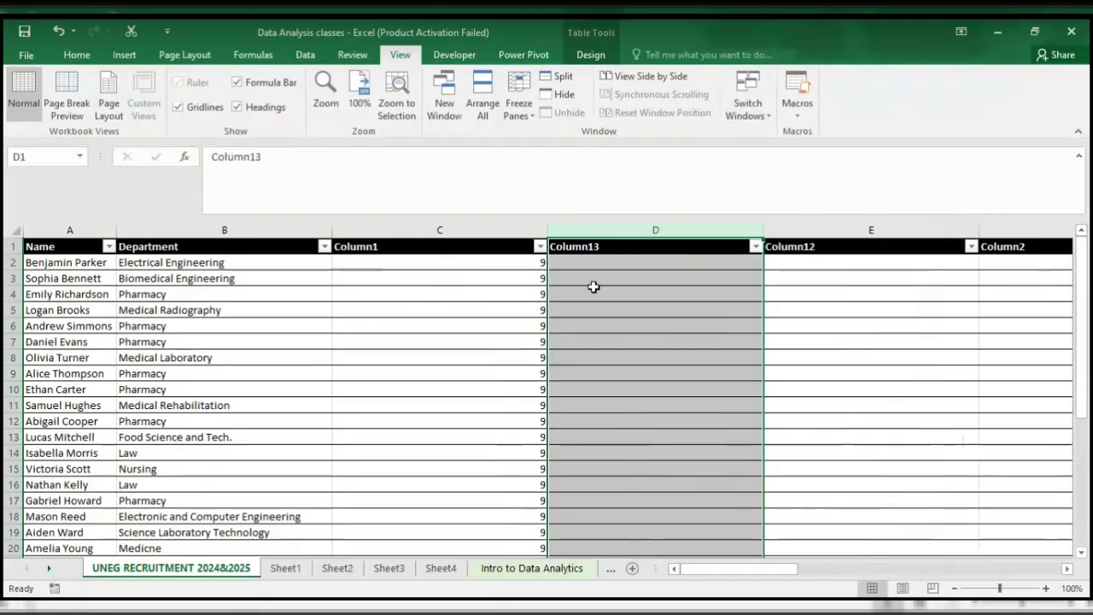
# - Select the cells from C3 down to C20 in Column1, extending the selection row by row
pyautogui.click(521, 281)
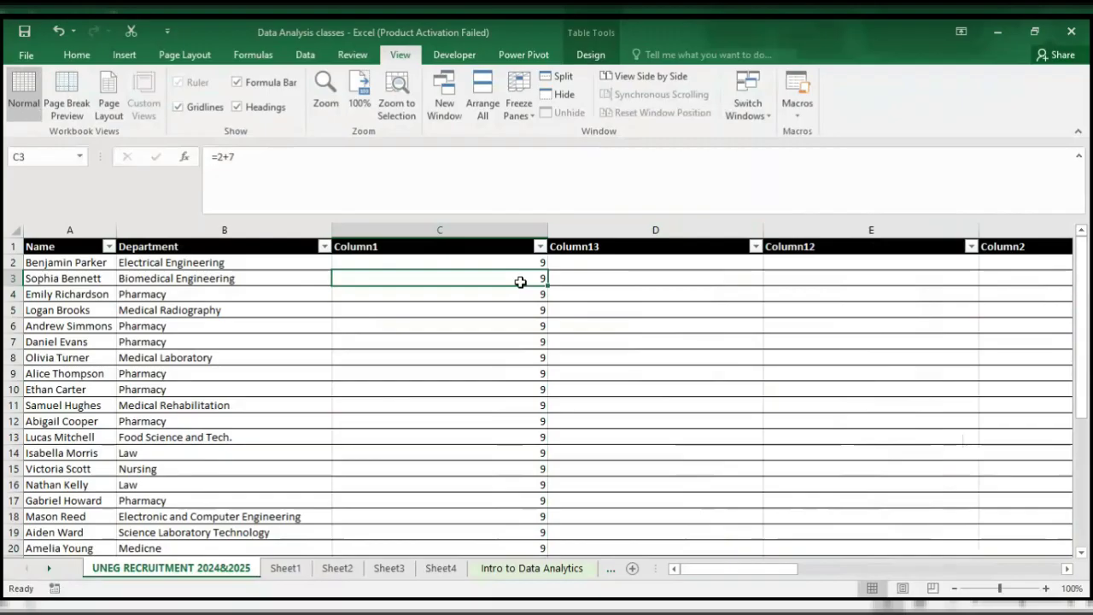
pyautogui.click(524, 309)
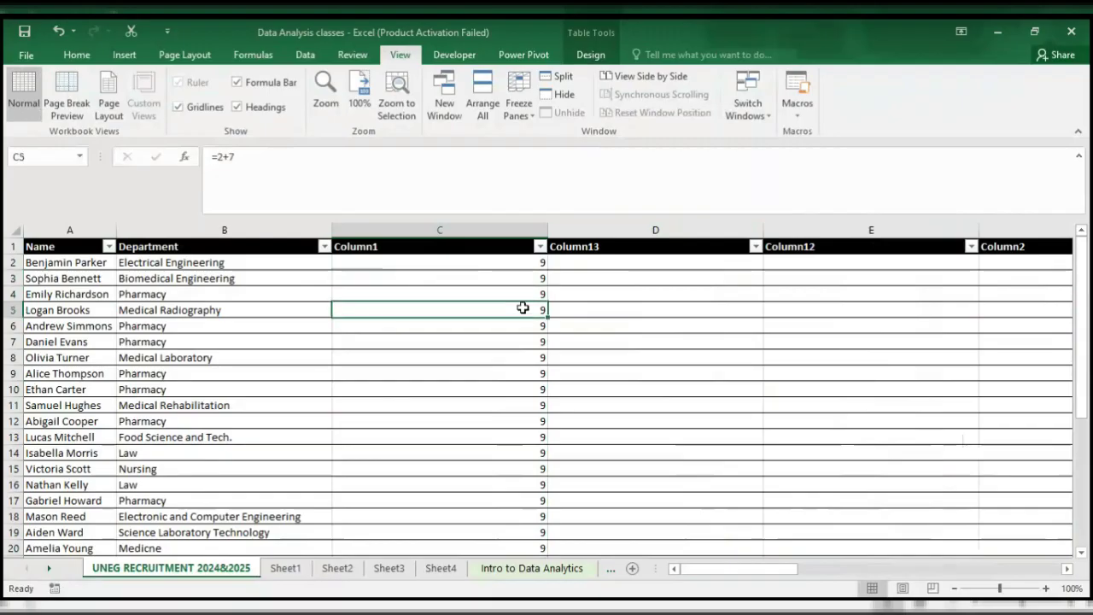
pyautogui.click(523, 280)
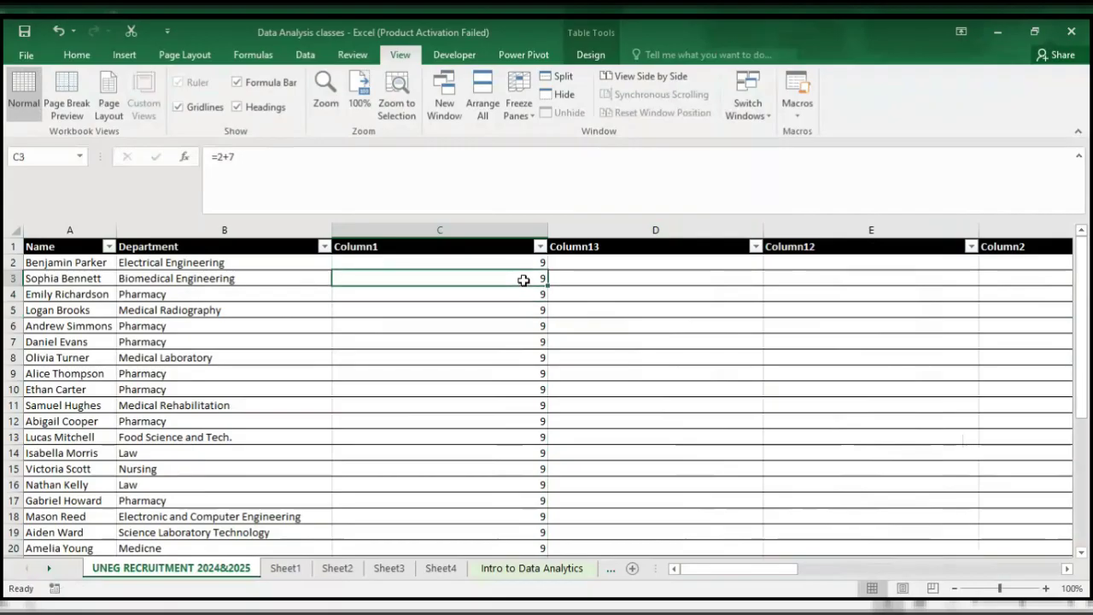
pyautogui.hotkey('shift', 'Down')
pyautogui.hotkey('shift', 'Down')
pyautogui.hotkey('shift', 'Down')
pyautogui.hotkey('shift', 'Down')
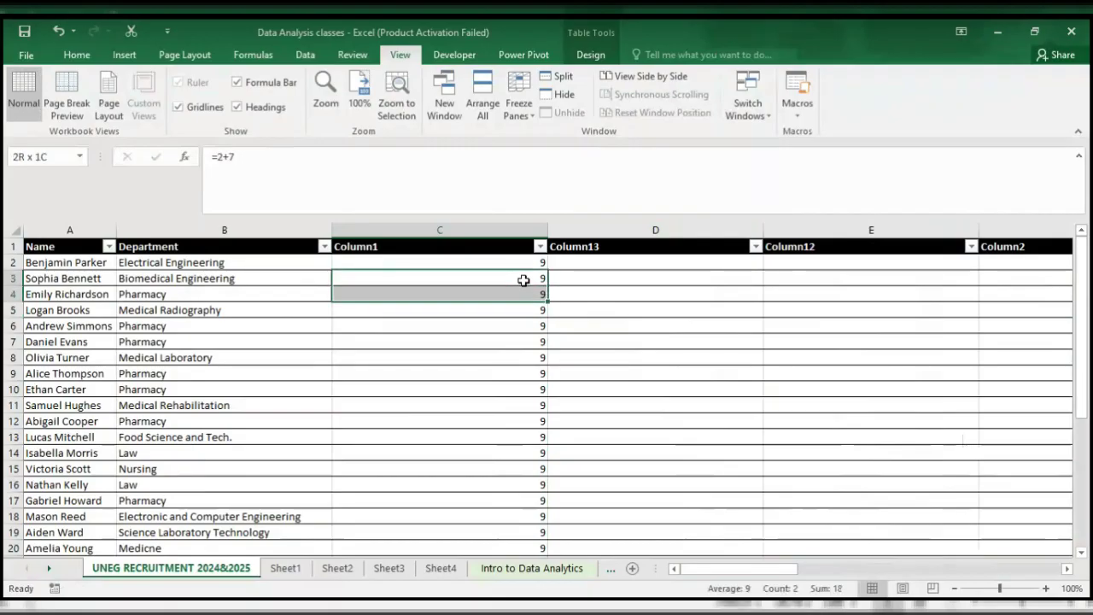
pyautogui.hotkey('shift', 'Down')
pyautogui.hotkey('shift', 'Down')
pyautogui.hotkey('shift', 'Down')
pyautogui.hotkey('shift', 'Down')
pyautogui.hotkey('shift', 'Down')
pyautogui.hotkey('shift', 'Down')
pyautogui.hotkey('shift', 'Down')
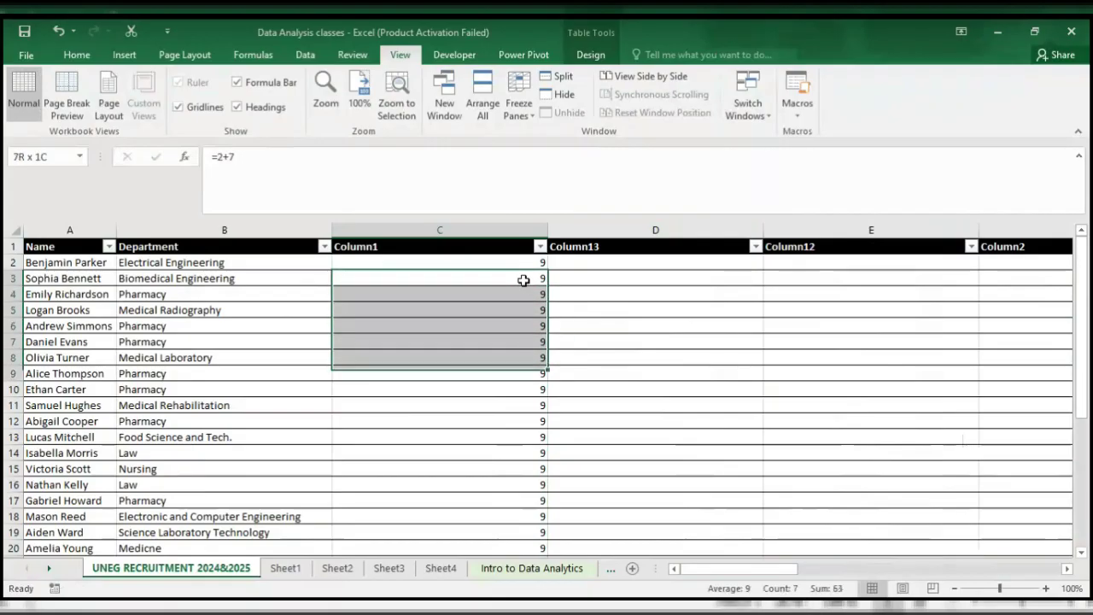
pyautogui.hotkey('shift', 'Down')
pyautogui.hotkey('shift', 'Down')
pyautogui.hotkey('shift', 'Down')
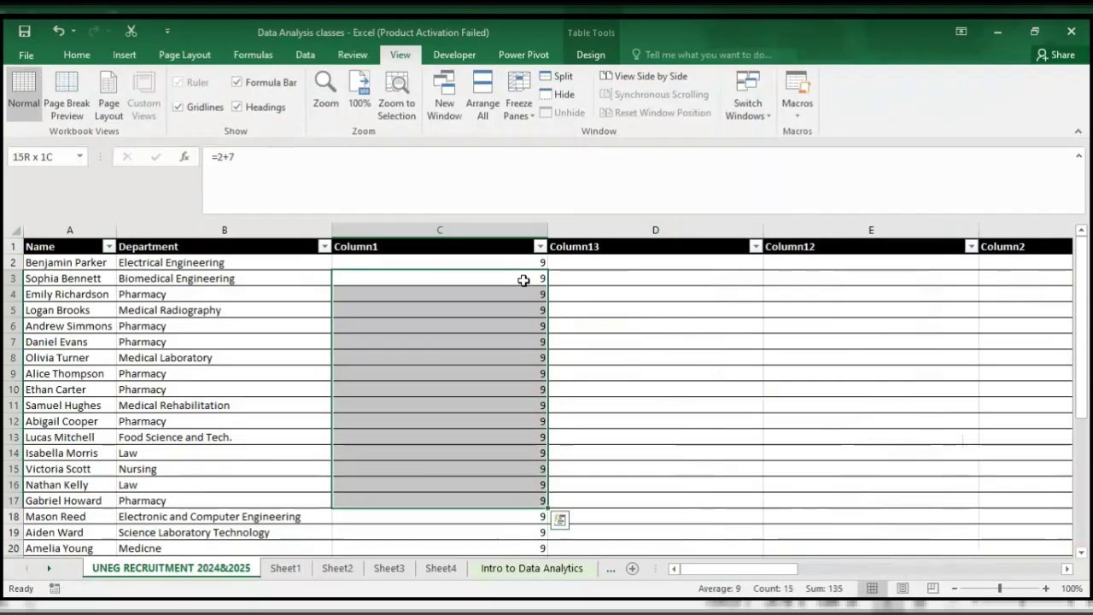
pyautogui.hotkey('shift', 'Down')
pyautogui.hotkey('shift', 'Down')
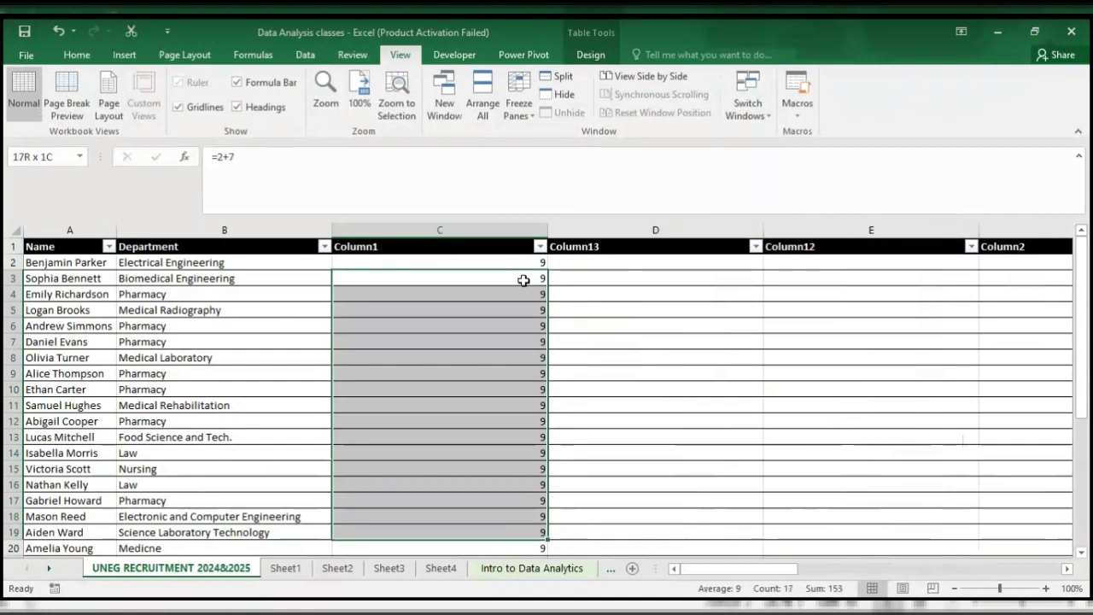
pyautogui.hotkey('shift', 'Down')
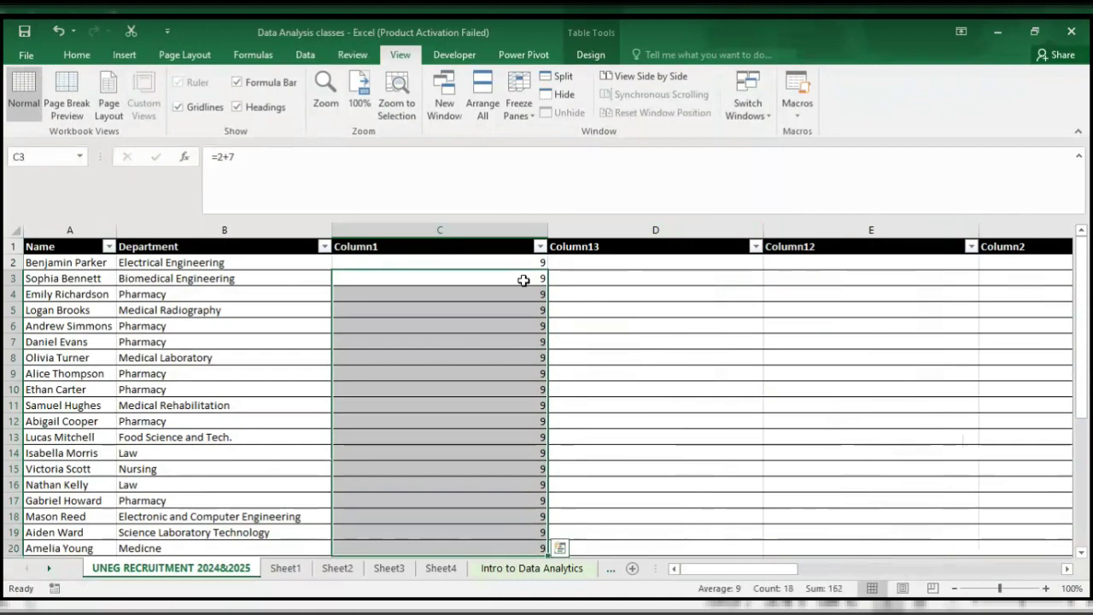
# - Copy cells C3:C5 of Column1 and paste them transposed into row 2, starting at D2
pyautogui.click(524, 281)
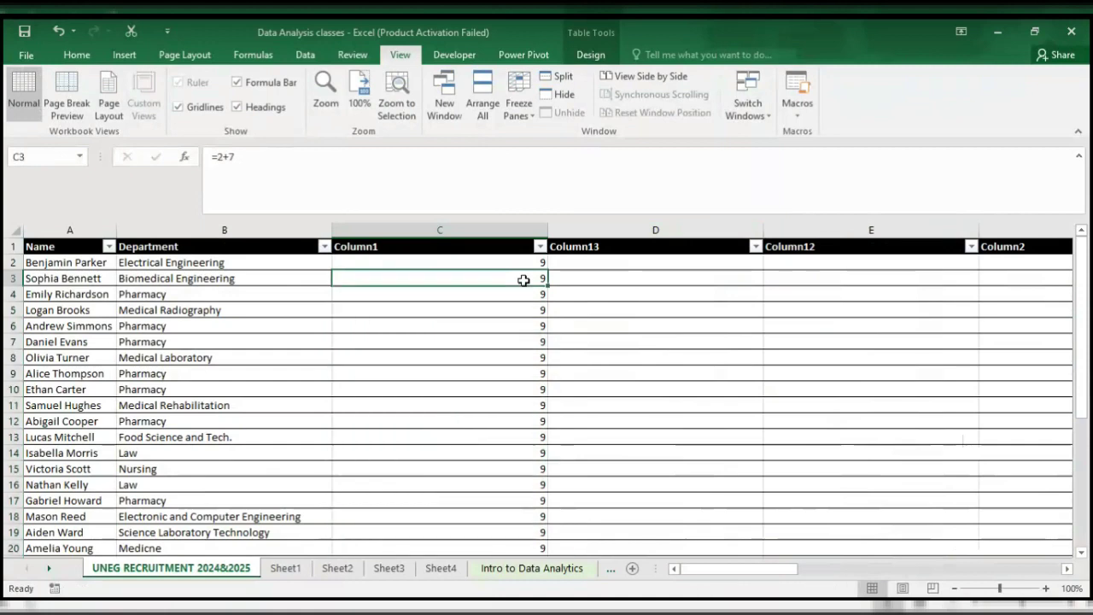
pyautogui.hotkey('shift', 'Down')
pyautogui.hotkey('shift', 'Down')
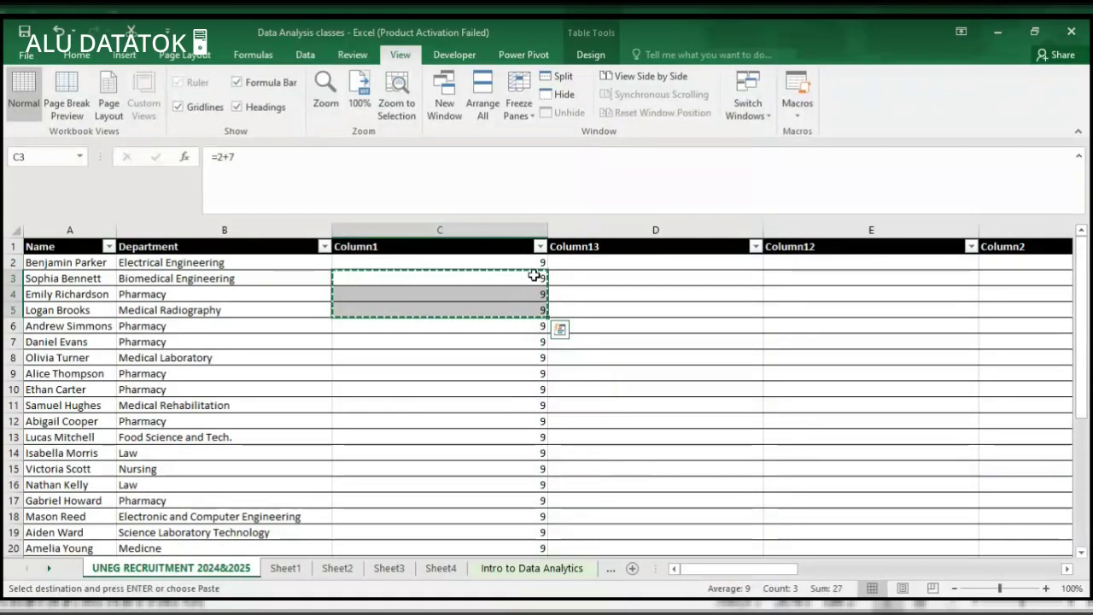
pyautogui.click(564, 263)
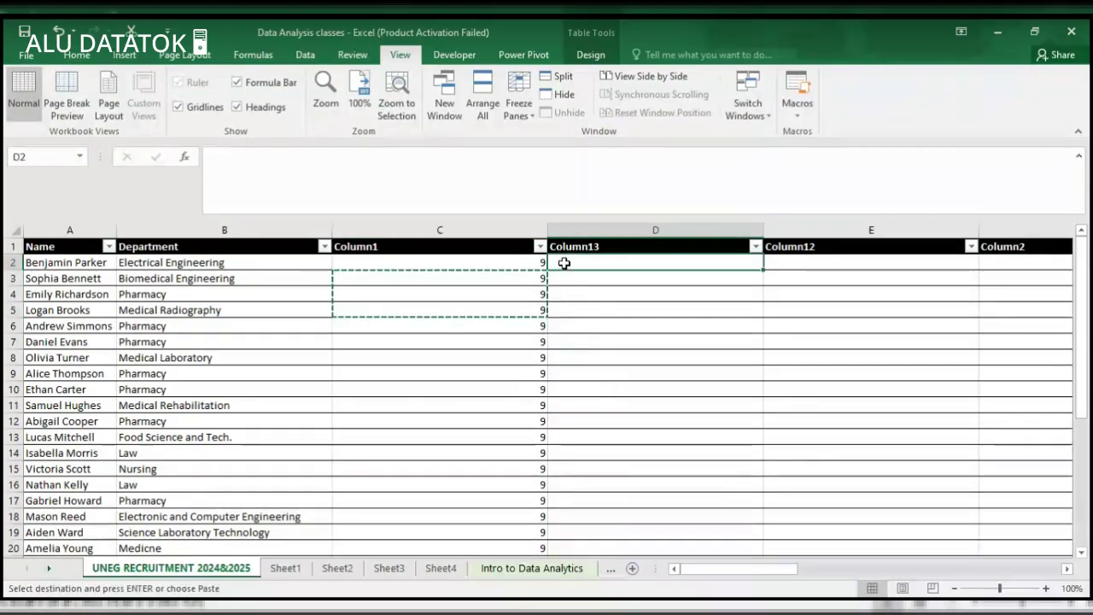
pyautogui.rightClick(564, 262)
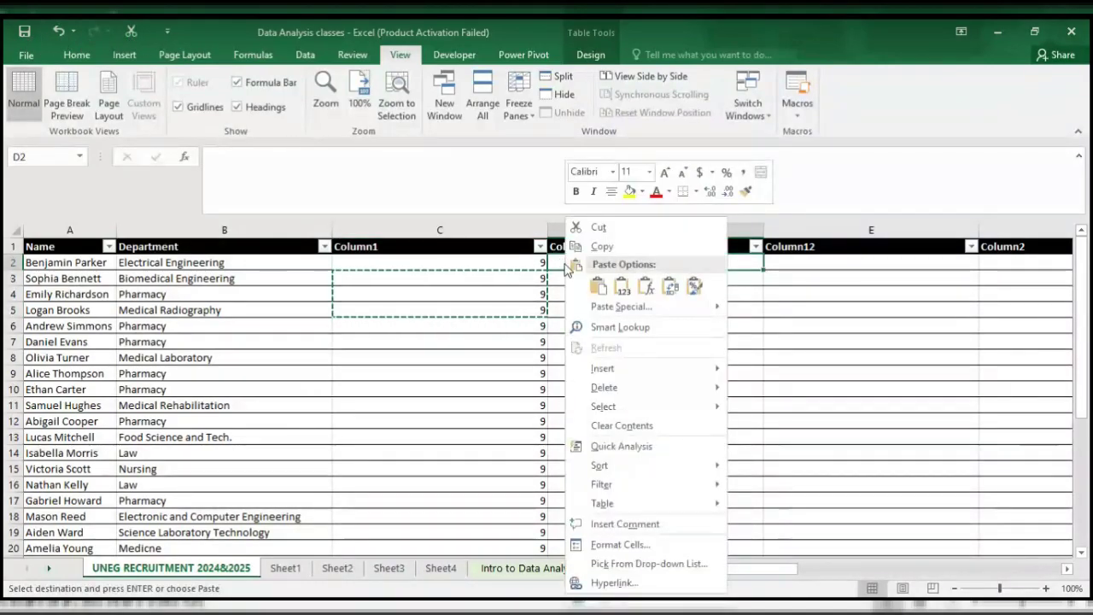
pyautogui.click(668, 291)
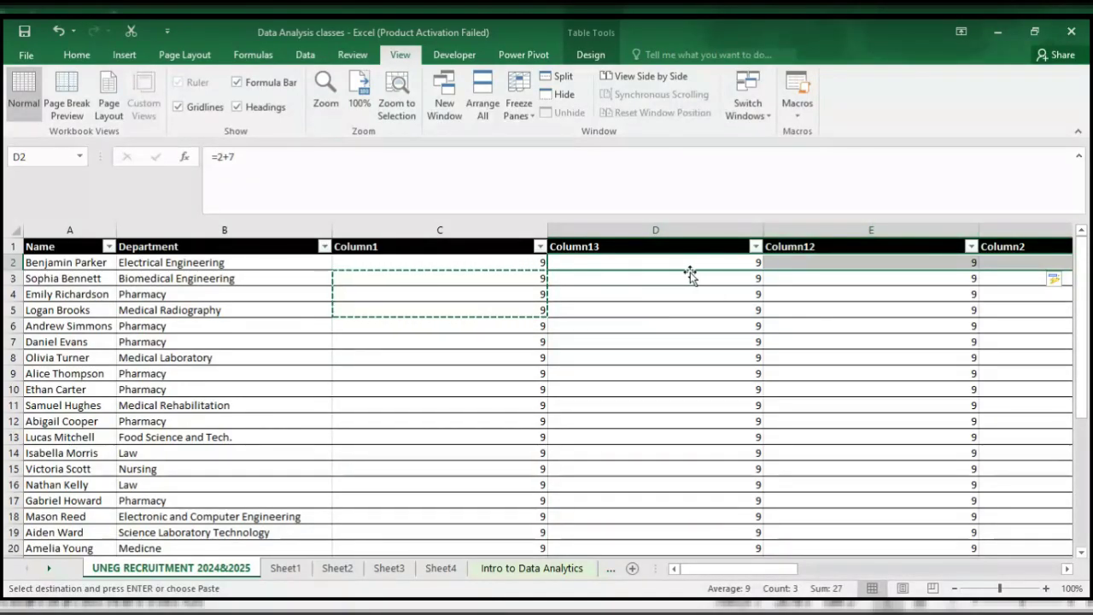
# - Change the formula in cell C4 to =2+2
pyautogui.click(530, 333)
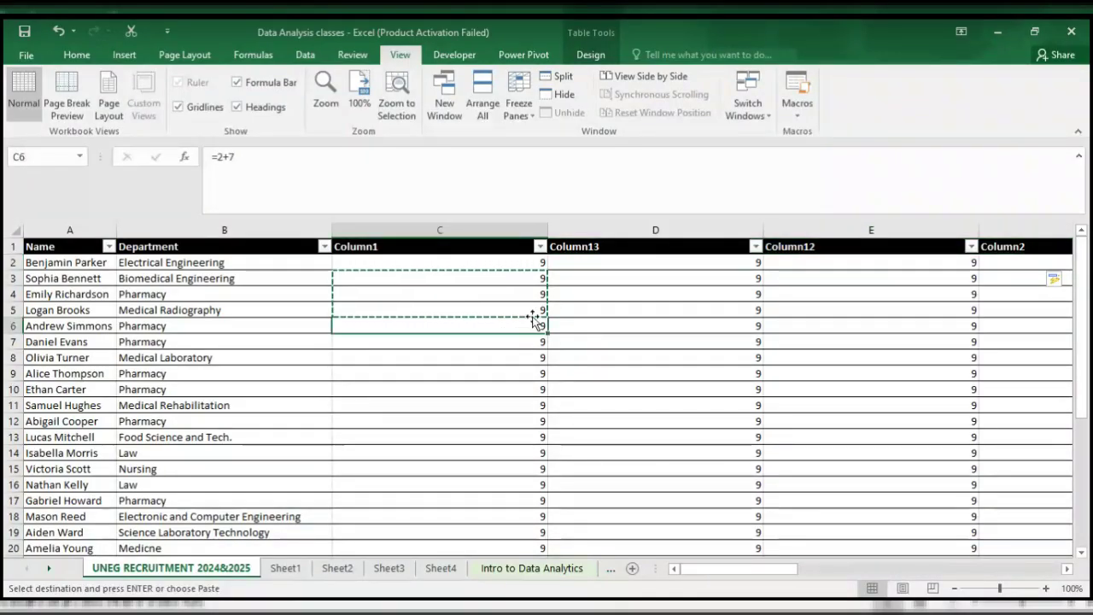
pyautogui.click(535, 298)
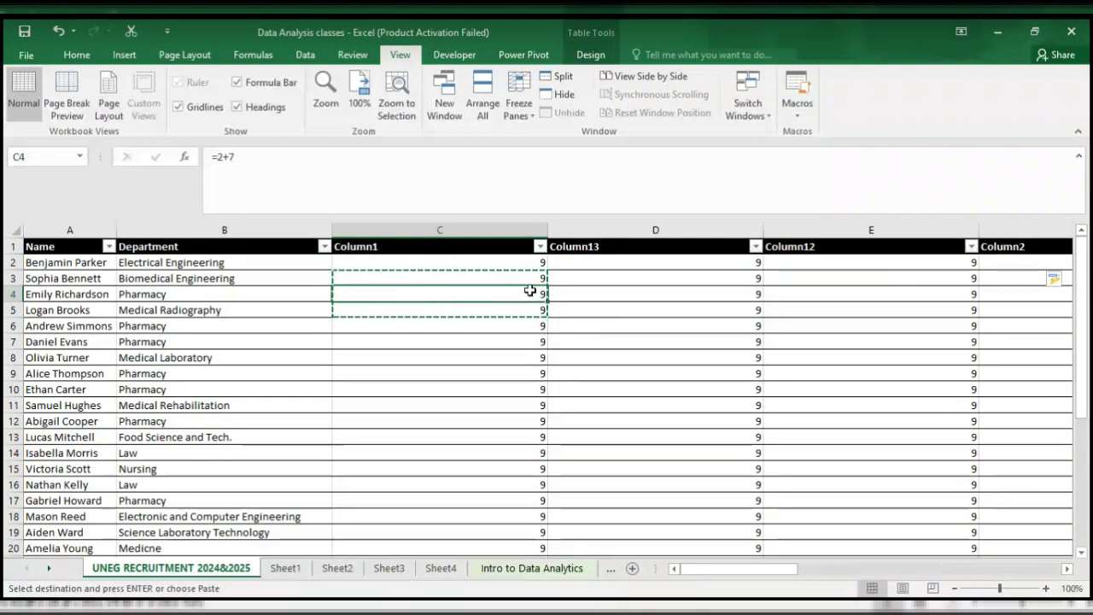
pyautogui.doubleClick(531, 293)
pyautogui.press('BackSpace')
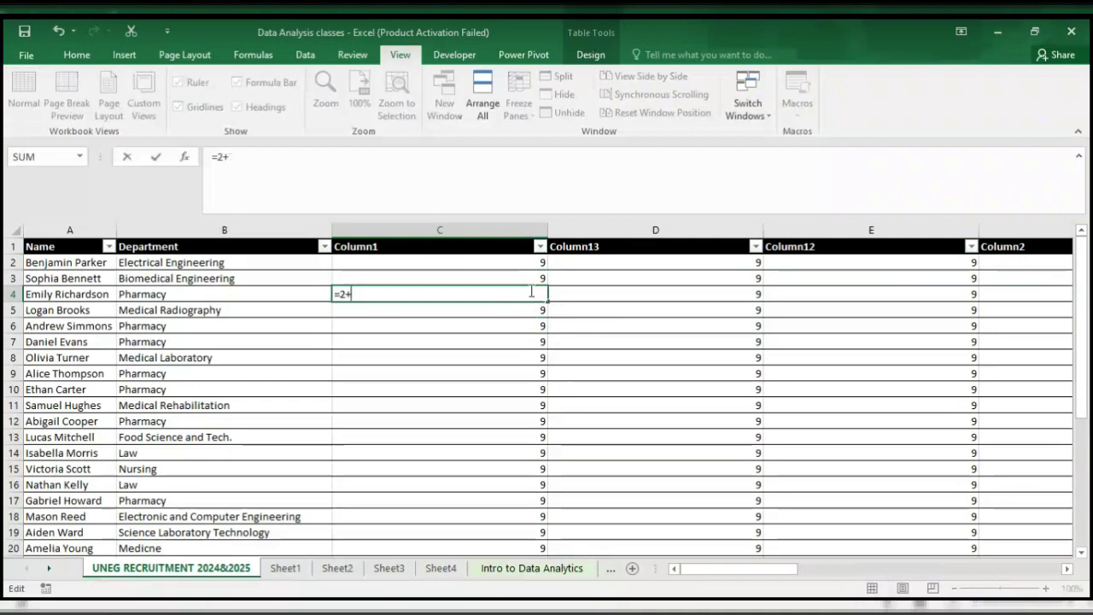
pyautogui.write('2')
pyautogui.press('Return')
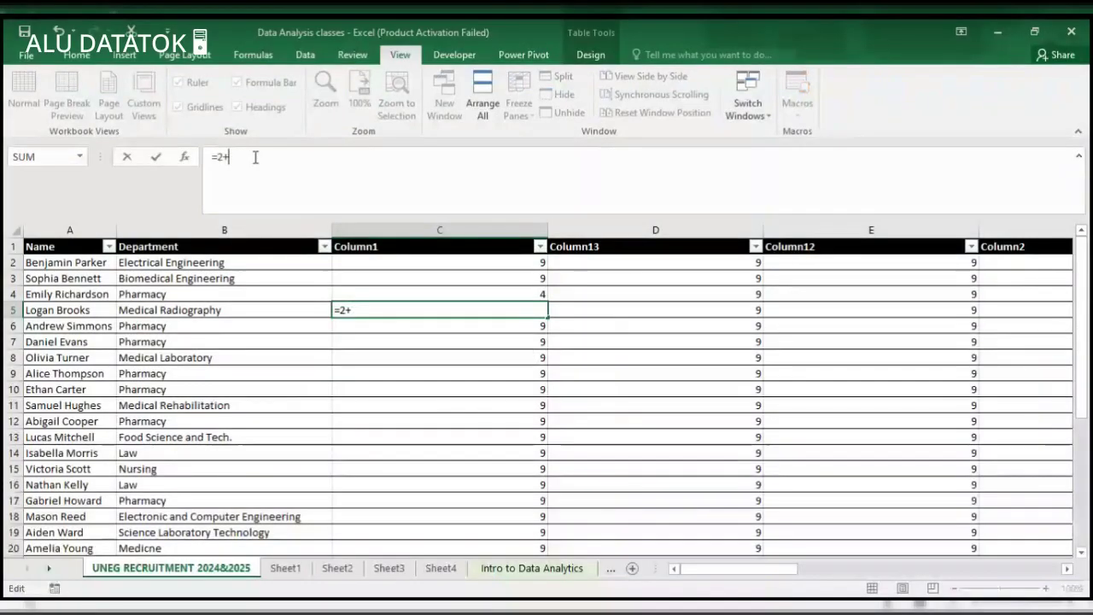
# - Change the formula in cell C5 to =2+1 and the one in cell C6 to =2+9
pyautogui.write('+1')
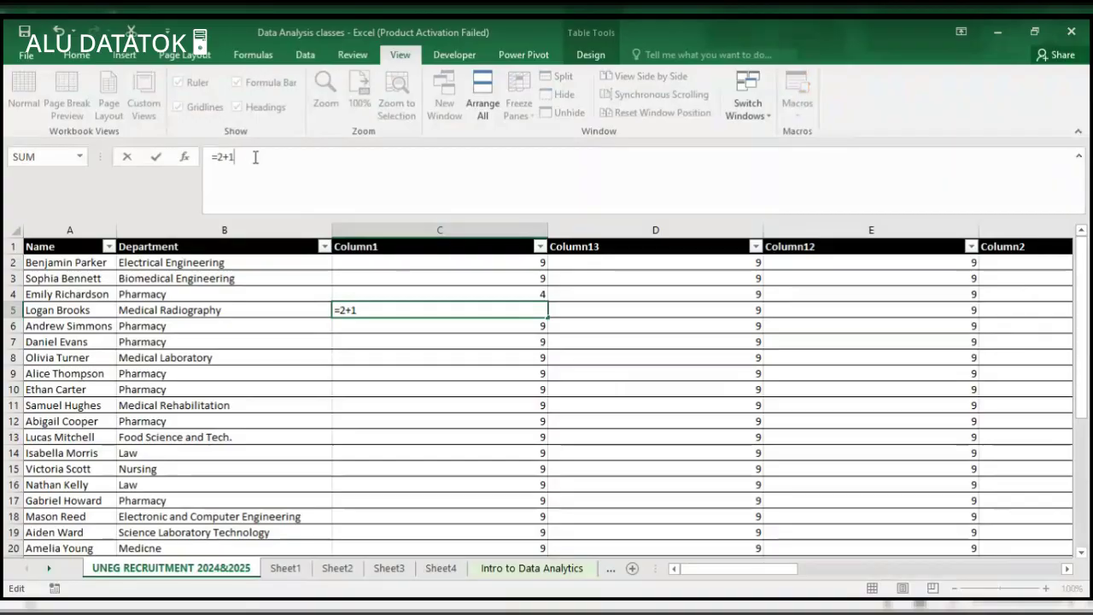
pyautogui.press('Return')
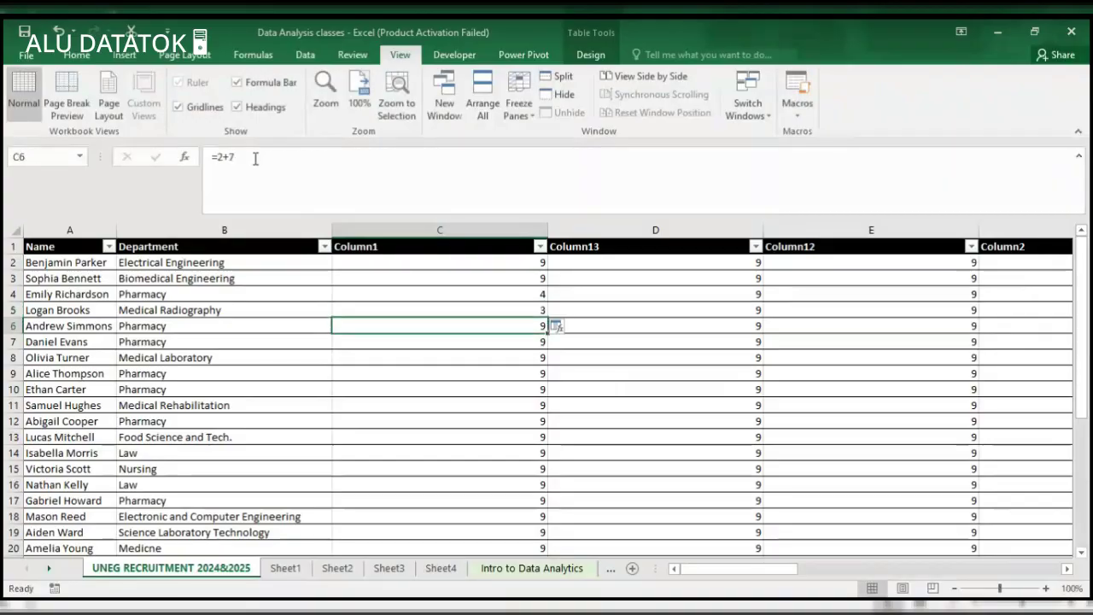
pyautogui.click(237, 154)
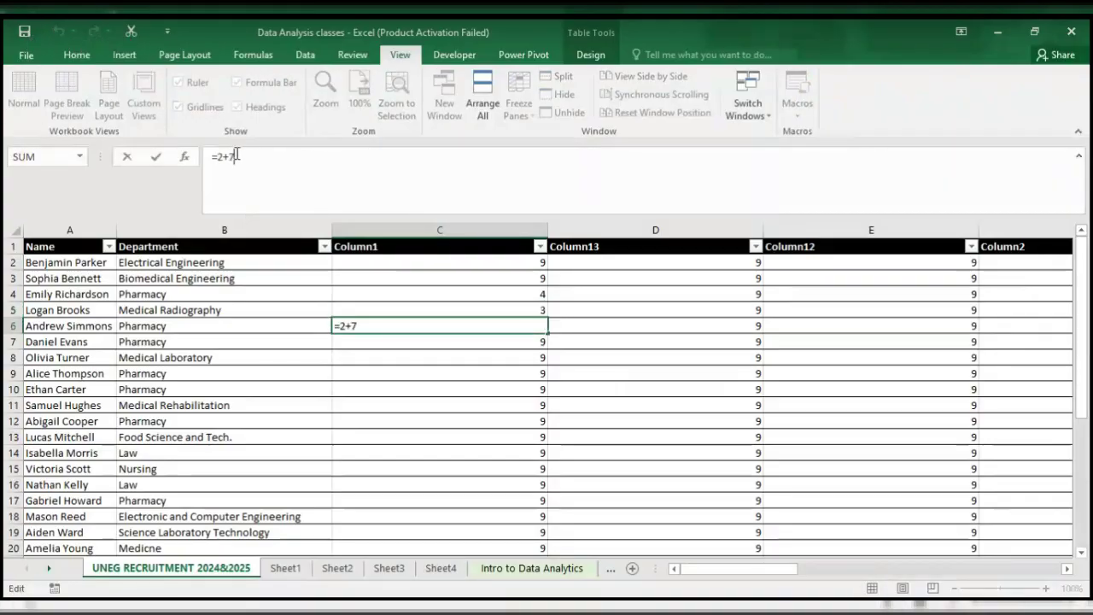
pyautogui.press('BackSpace')
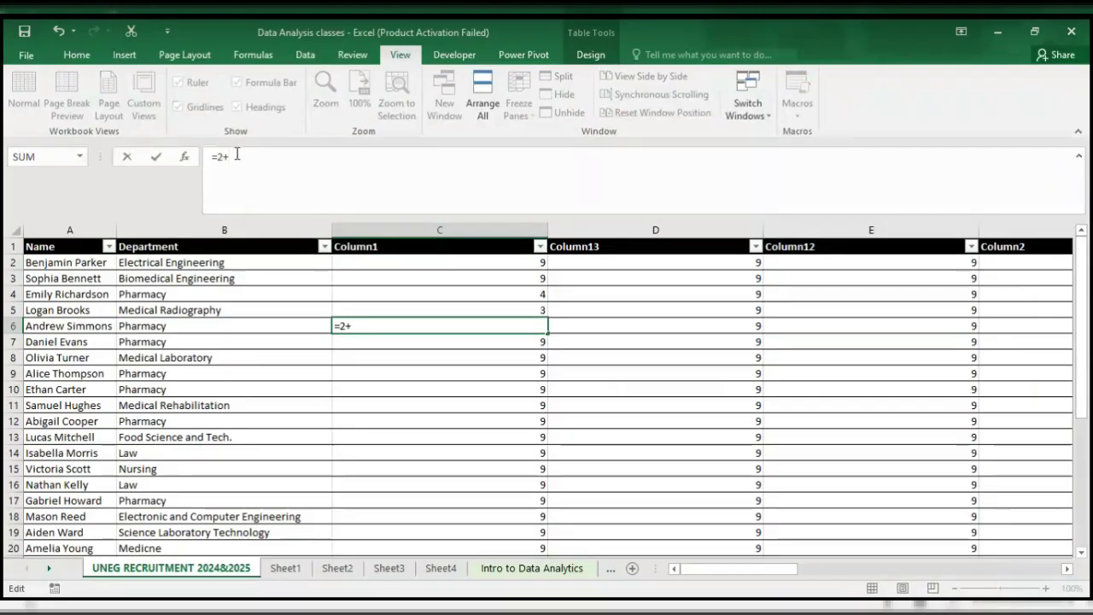
pyautogui.write('9')
pyautogui.hotkey('ctrl', 'Return')
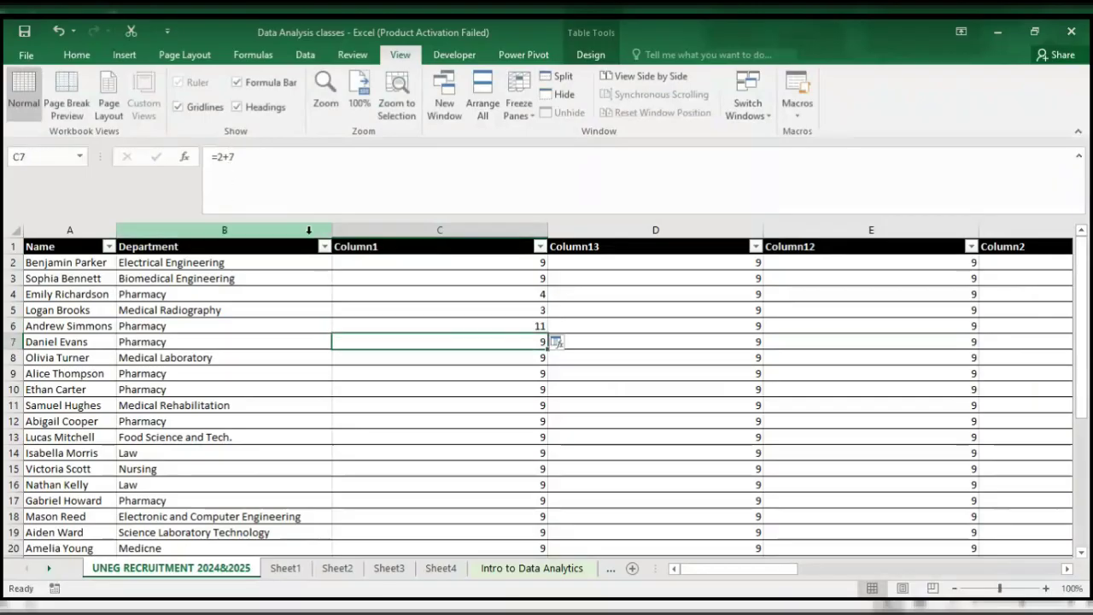
# - Copy cells C4:C6, paste them transposed starting at D2, and check the pasted cells across row 2
pyautogui.click(453, 294)
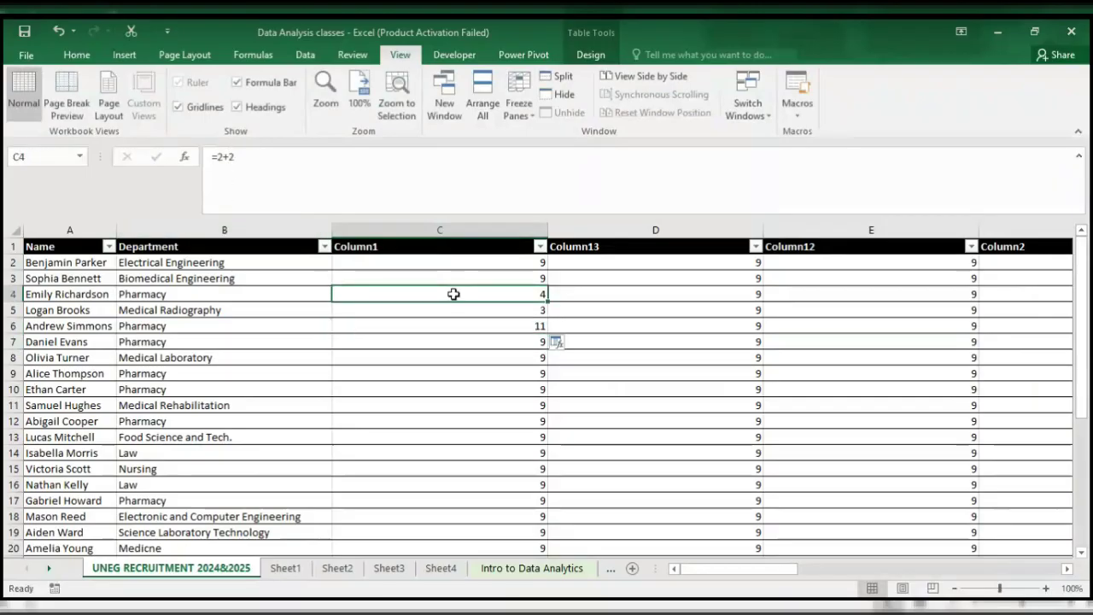
pyautogui.hotkey('shift', 'Down')
pyautogui.hotkey('shift', 'Down')
pyautogui.hotkey('ctrl', 'c')
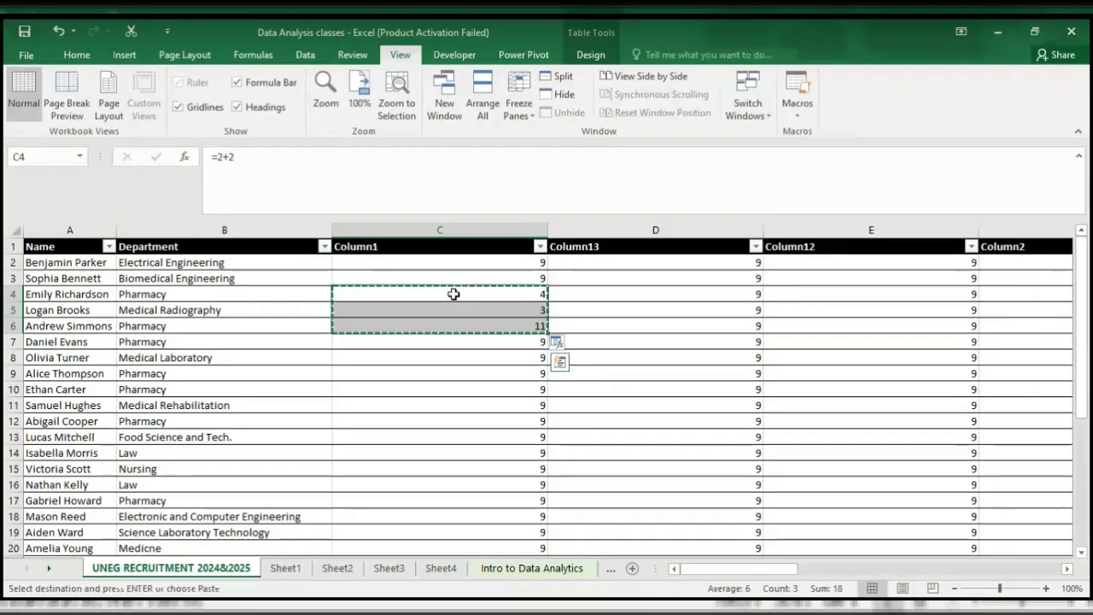
pyautogui.click(587, 266)
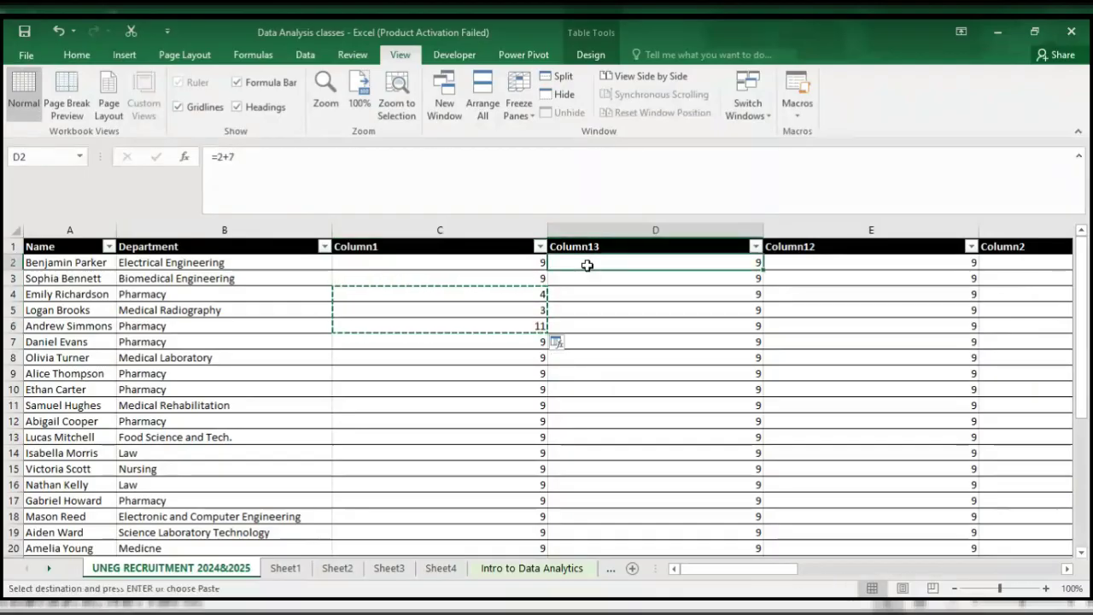
pyautogui.rightClick(588, 265)
pyautogui.click(690, 283)
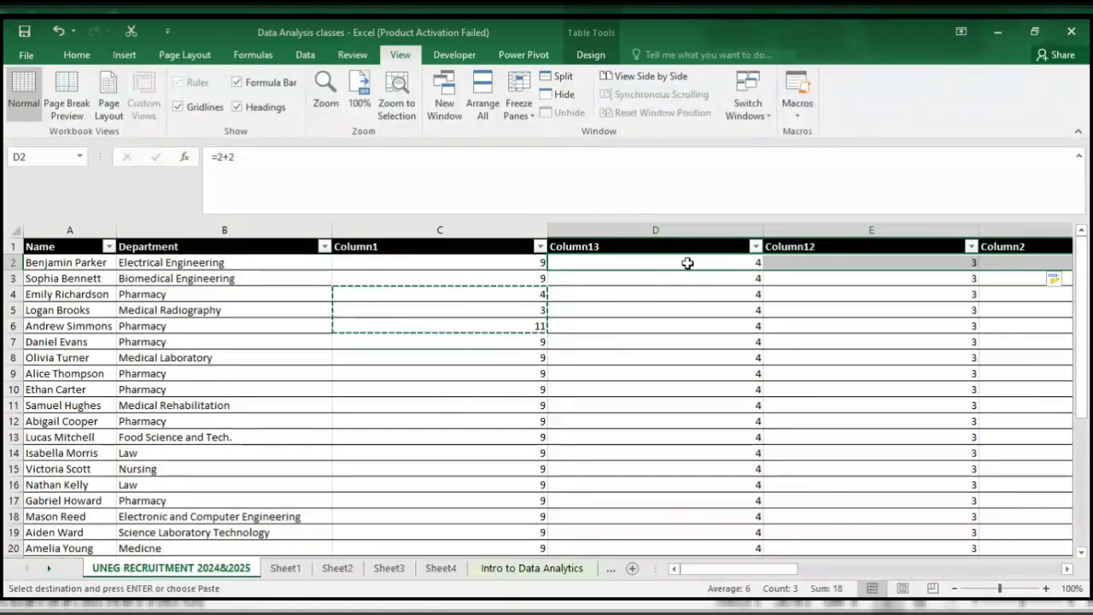
pyautogui.press('Right')
pyautogui.press('Right')
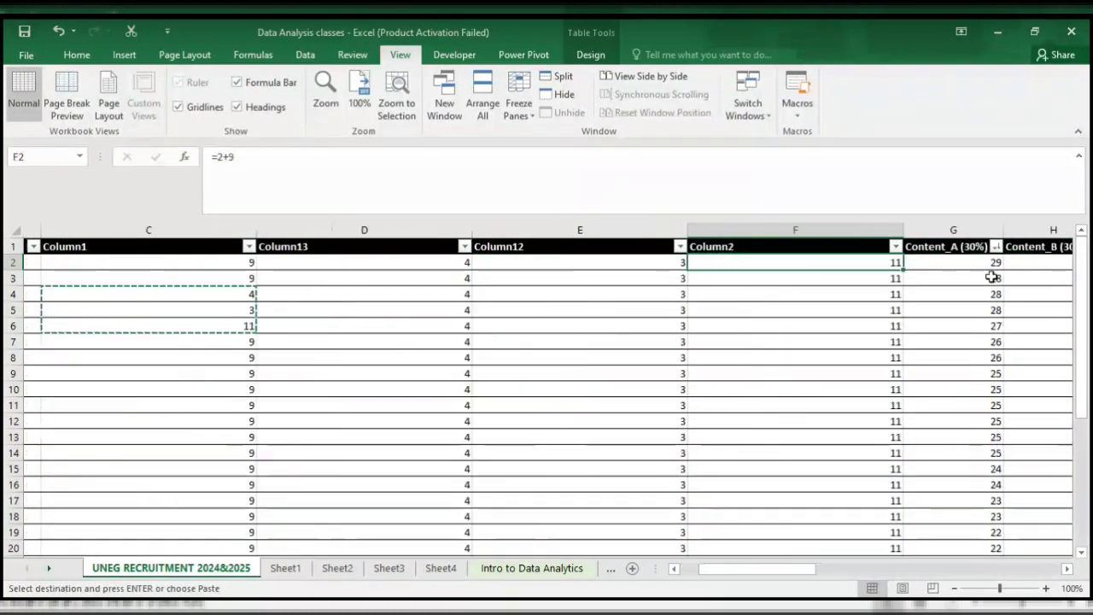
pyautogui.press('Right')
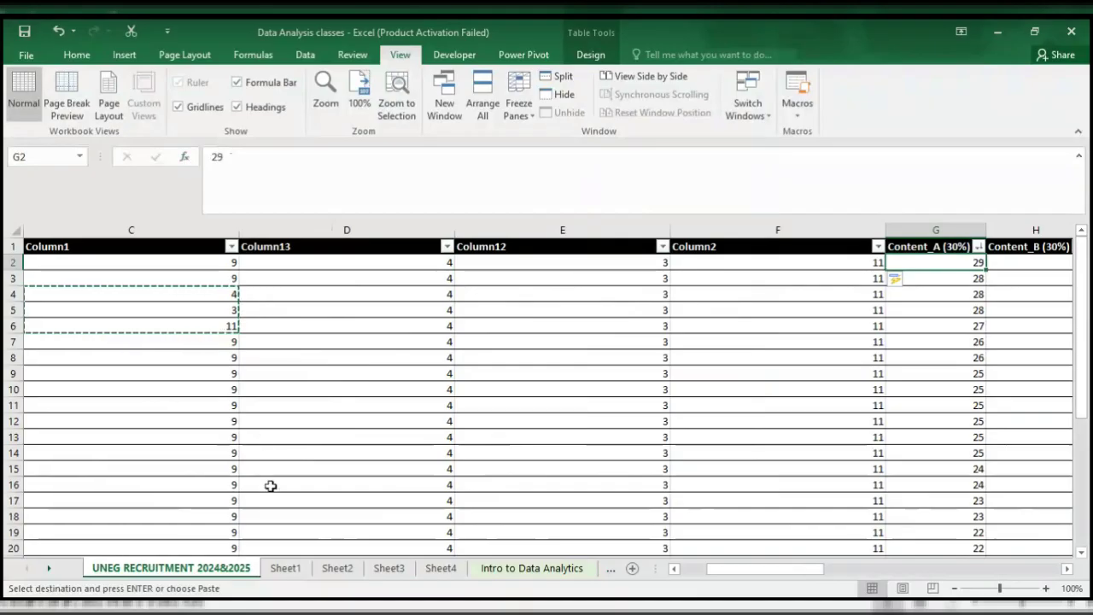
# - Delete the added columns Column13, Column12, Column2 and Column1 from the table
pyautogui.click(359, 226)
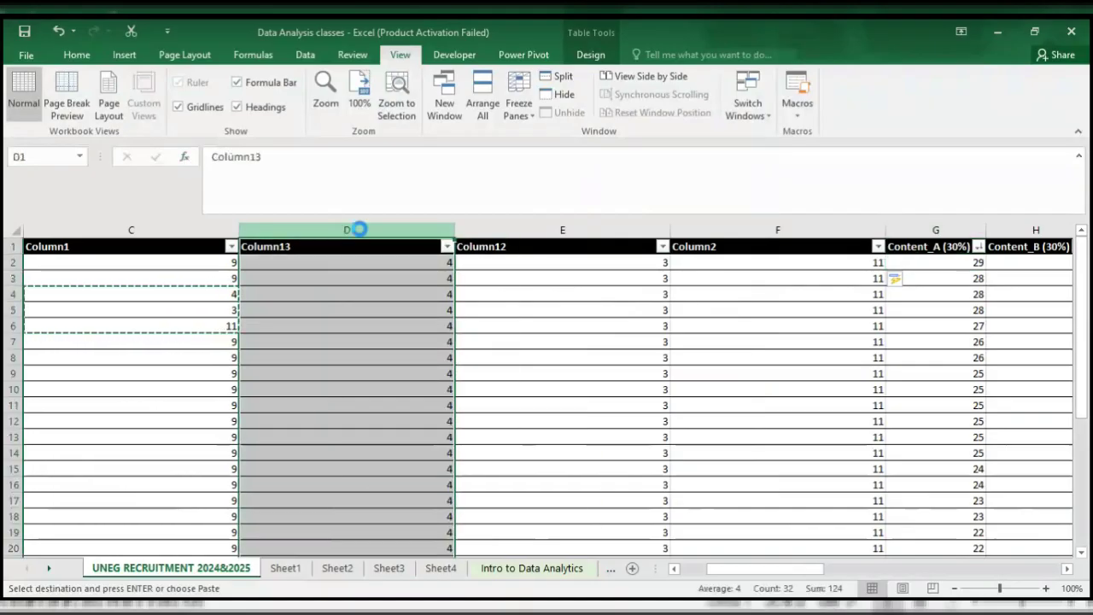
pyautogui.hotkey('ctrl', '-')
pyautogui.hotkey('ctrl', '-')
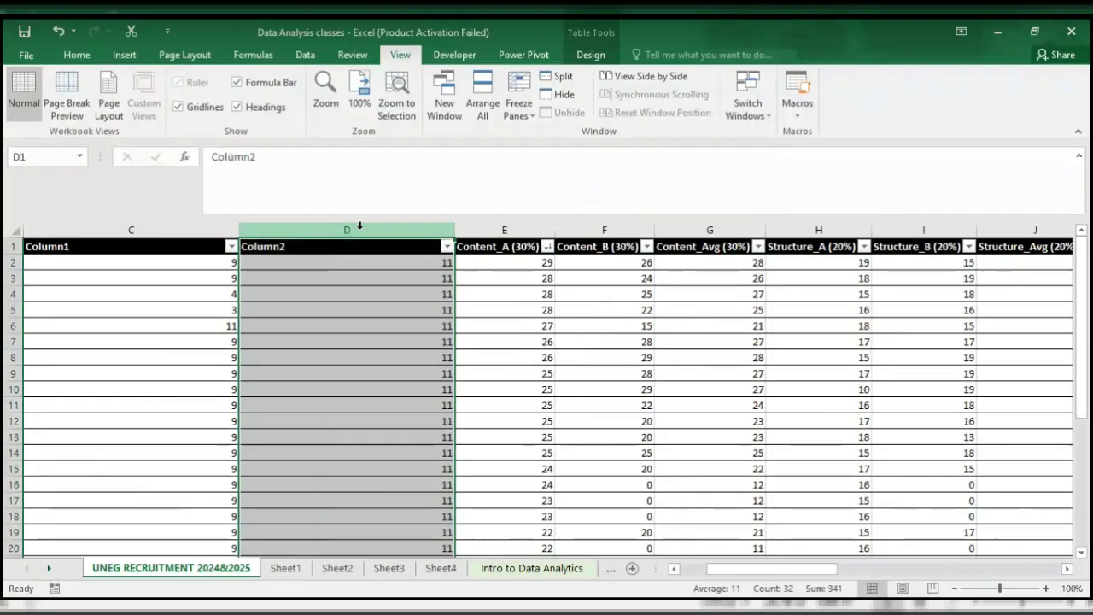
pyautogui.hotkey('ctrl', '-')
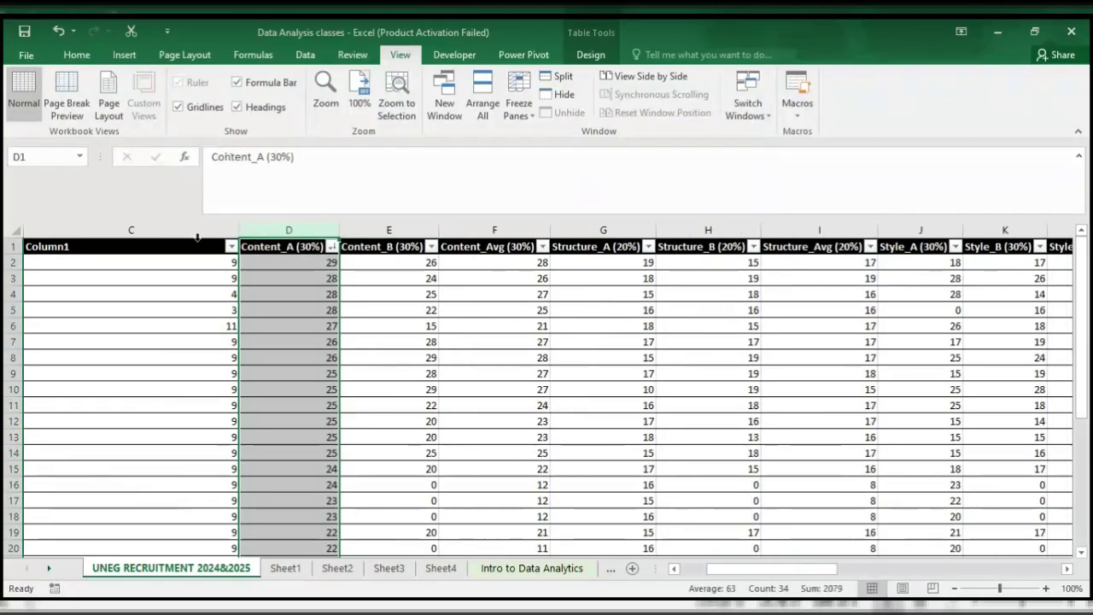
pyautogui.click(195, 237)
pyautogui.hotkey('ctrl', '-')
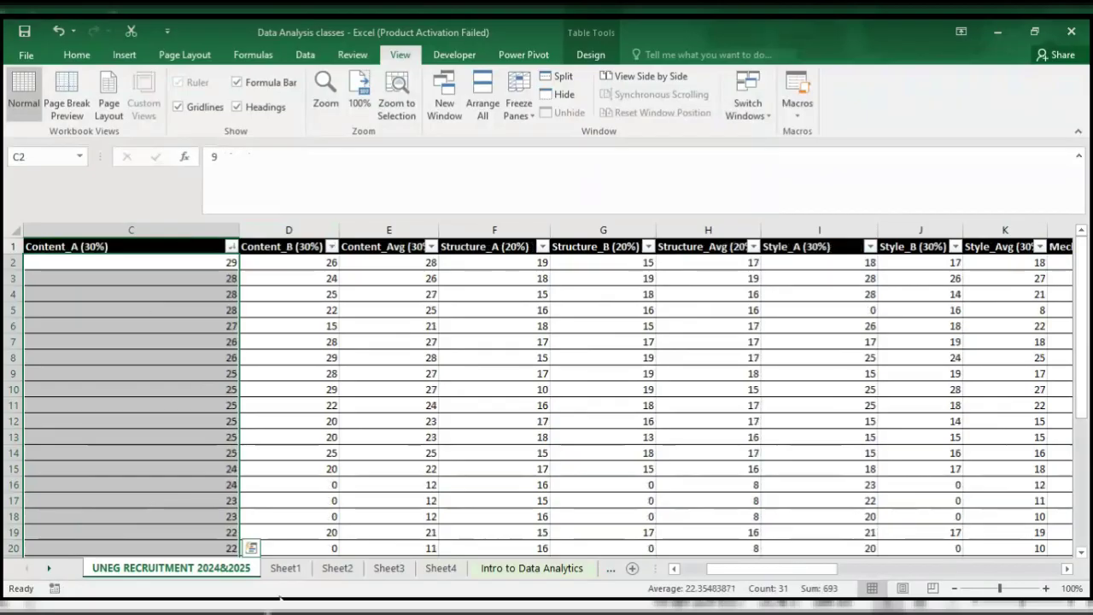
# - Switch to Sheet1, select the empty cell C7 and display the Home commands
pyautogui.click(291, 570)
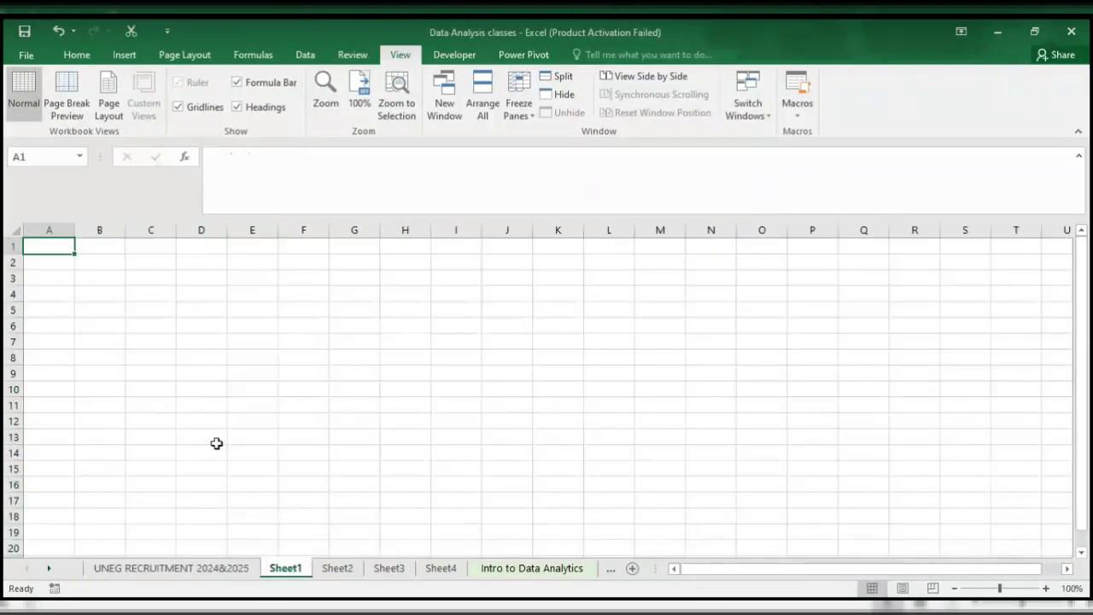
pyautogui.click(154, 340)
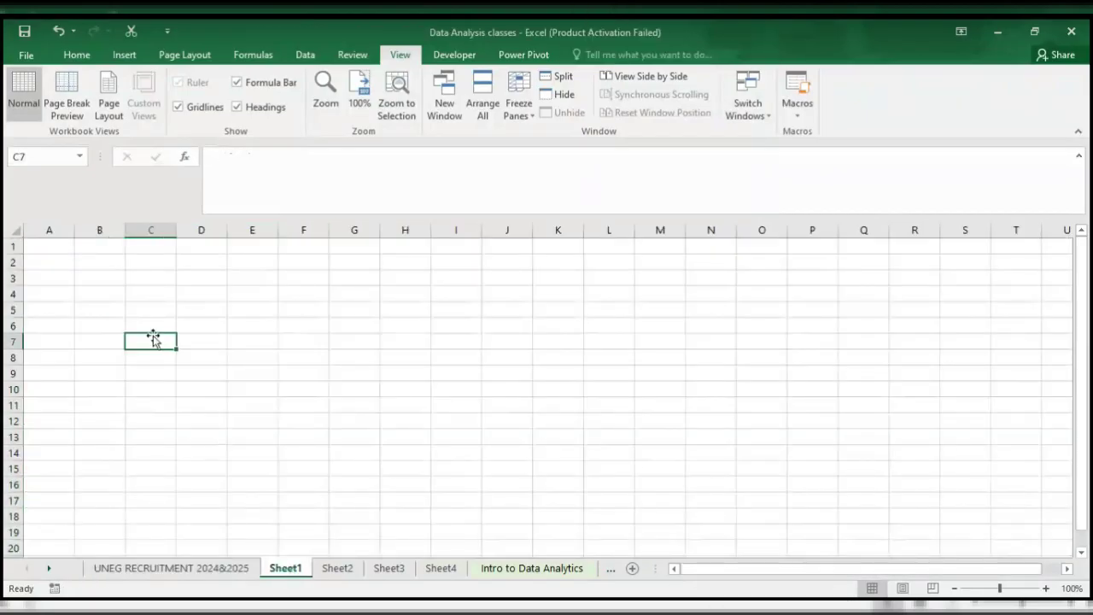
pyautogui.click(74, 55)
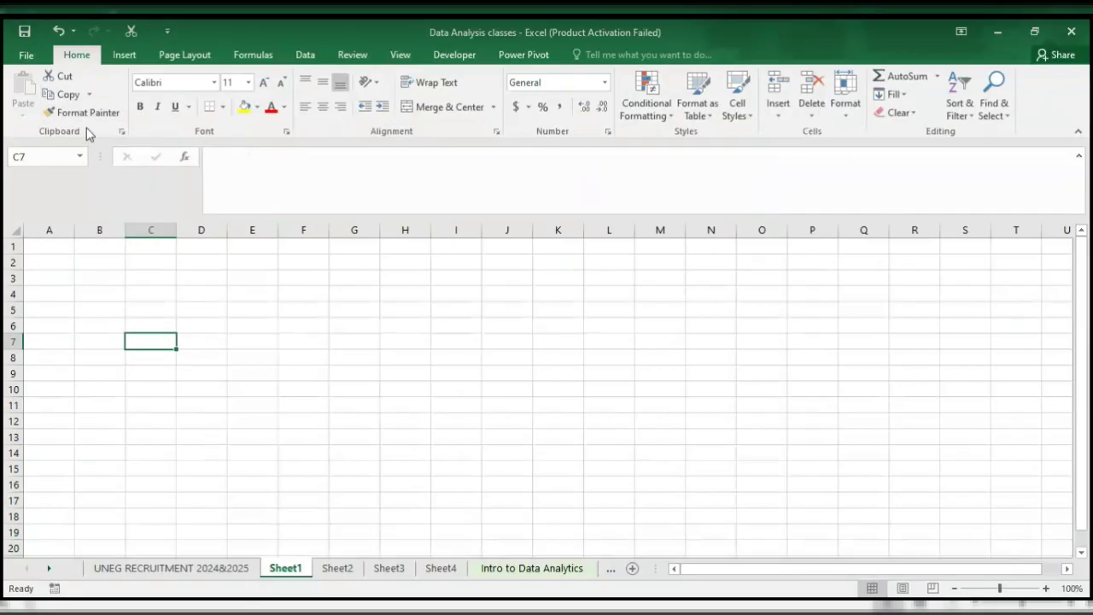
# - Display the Clipboard pane to look at its collected items, and close it again
pyautogui.click(122, 132)
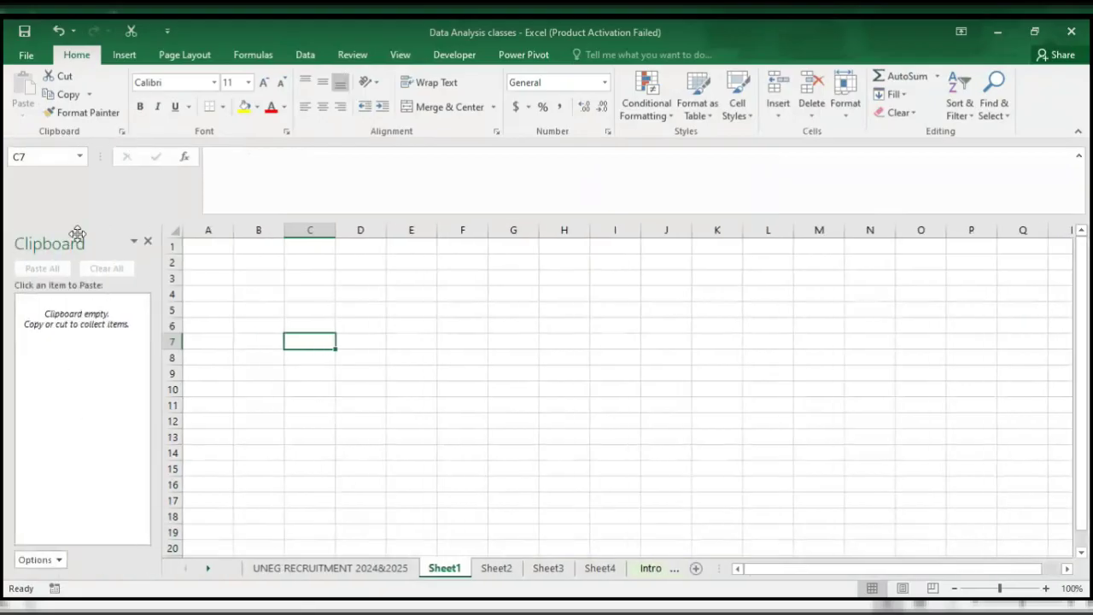
pyautogui.click(122, 133)
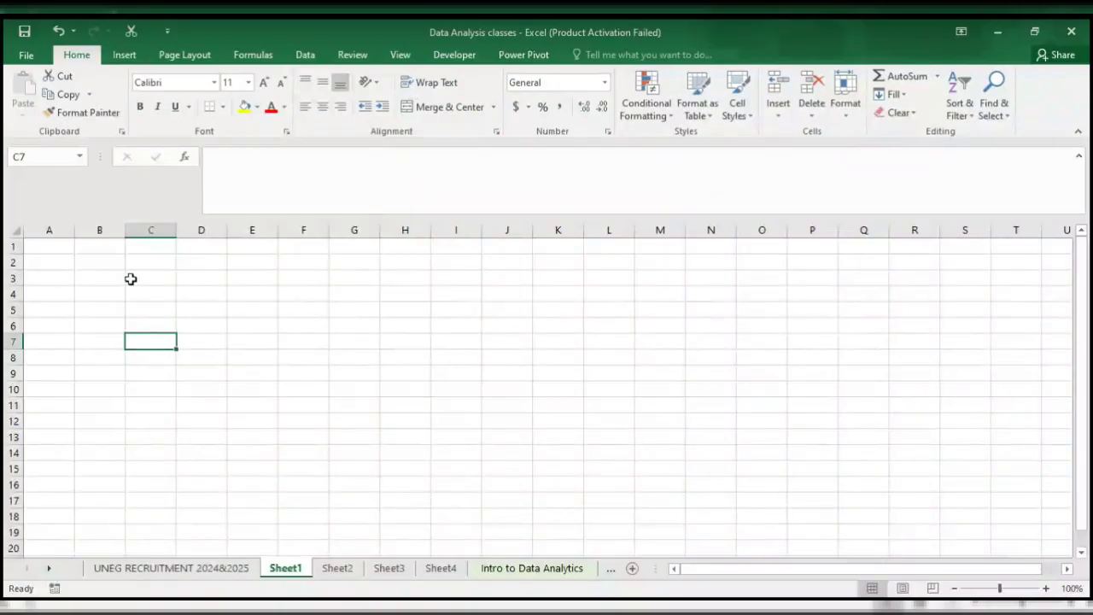
# - Enter the filler text ":K Mlxmlcmx clodkofpkfoipir9w9oar" in cell A1 and "isfofcjbm z,km.ckm ckkvjvjvjfjfjgfkgkhlohofgoidjnnn" in cell A2
pyautogui.click(40, 248)
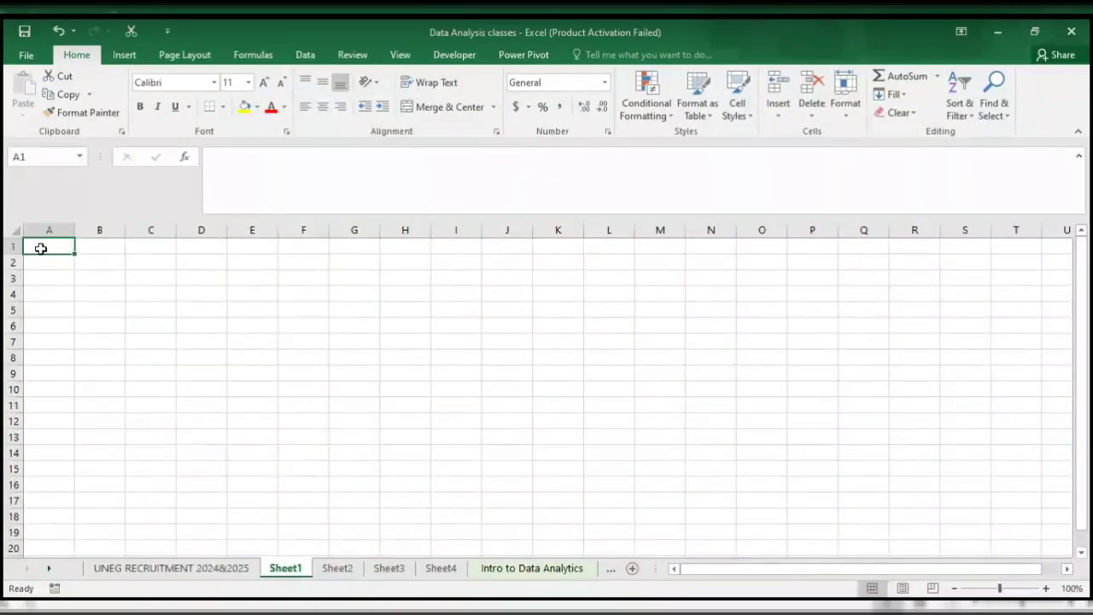
pyautogui.write(',zlL;zjn k,xm;')
pyautogui.press('Escape')
pyautogui.write(':K')
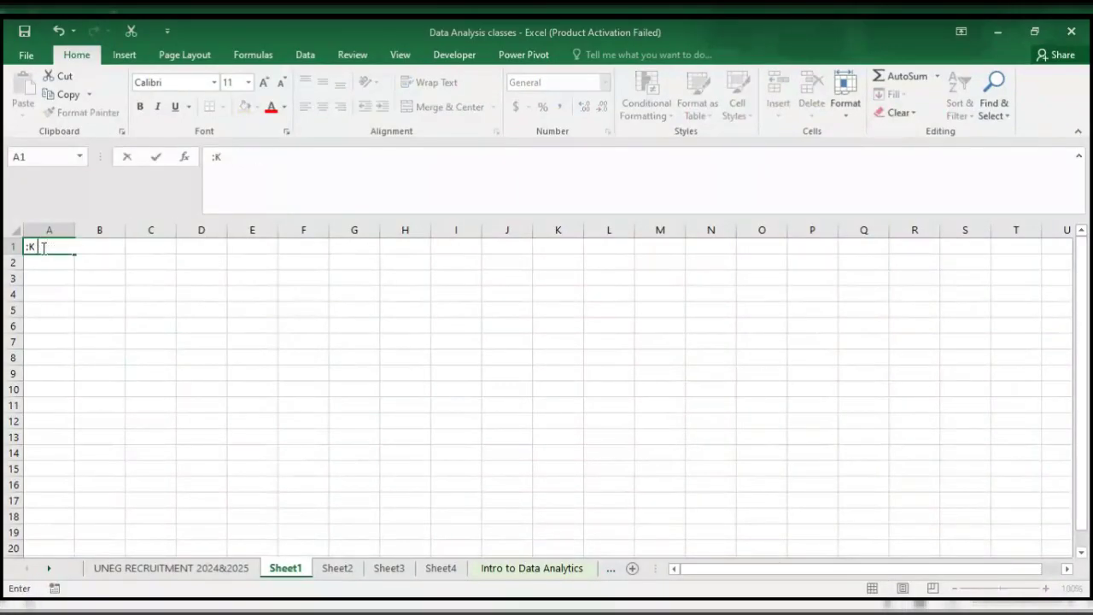
pyautogui.write(' Mlxmlcmx clodkofpkfoipir9w9oar')
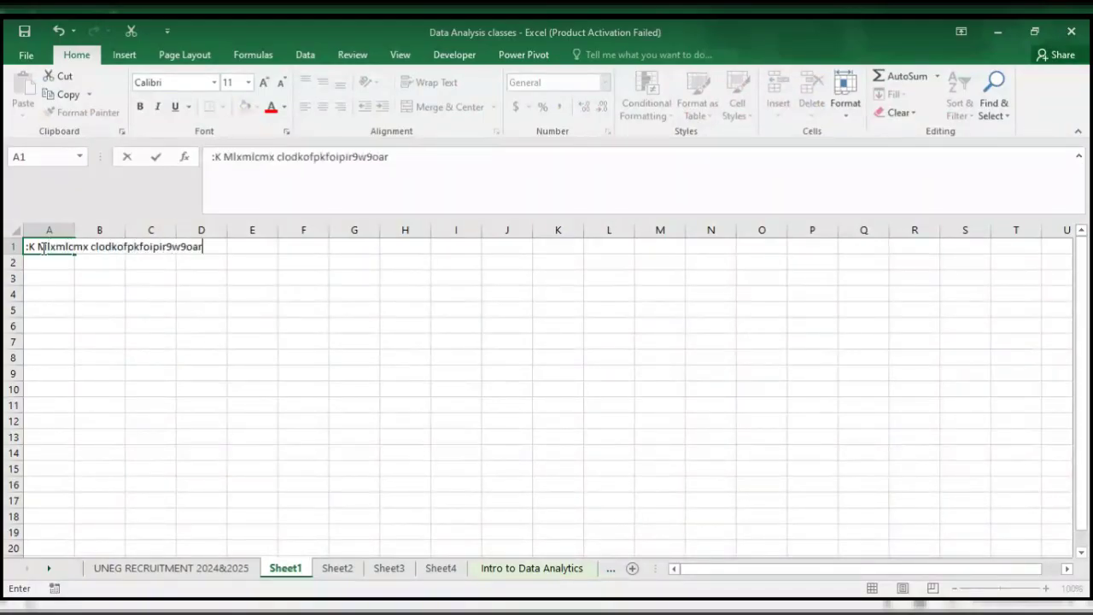
pyautogui.press('Return')
pyautogui.write('isfofcjbm z,km.ckm ')
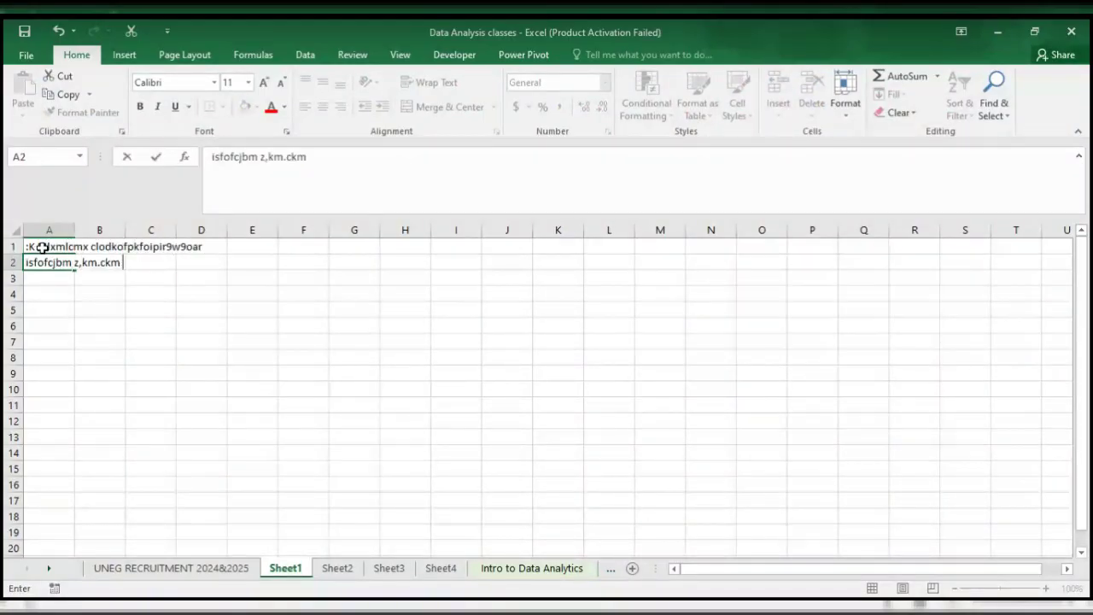
pyautogui.write('ckkvjvjvjfjfjgfkgkhlohofgo')
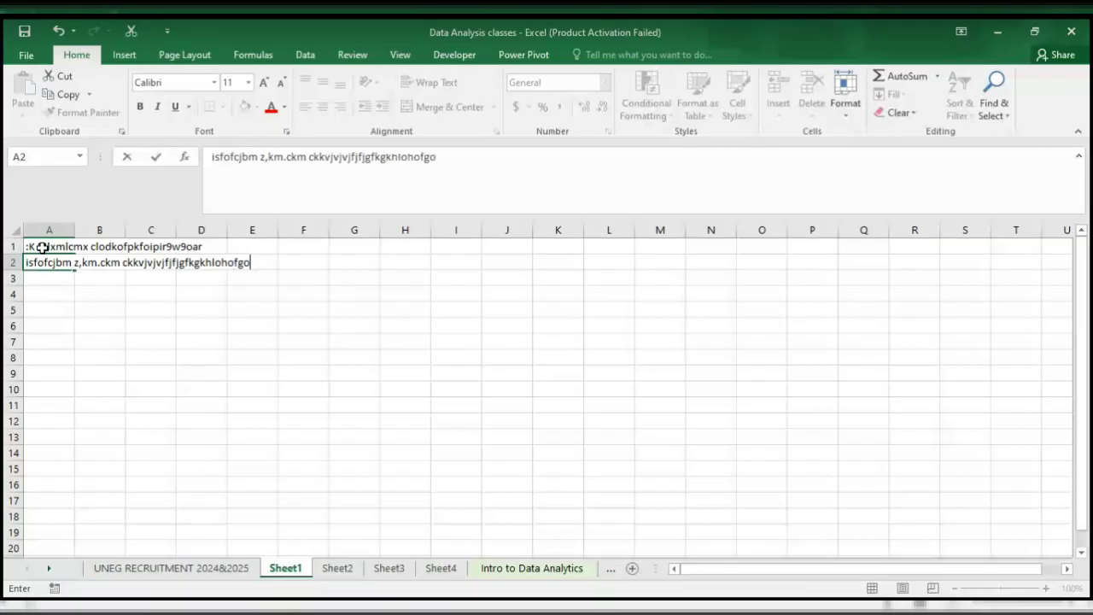
pyautogui.write('idjnnn')
pyautogui.press('Return')
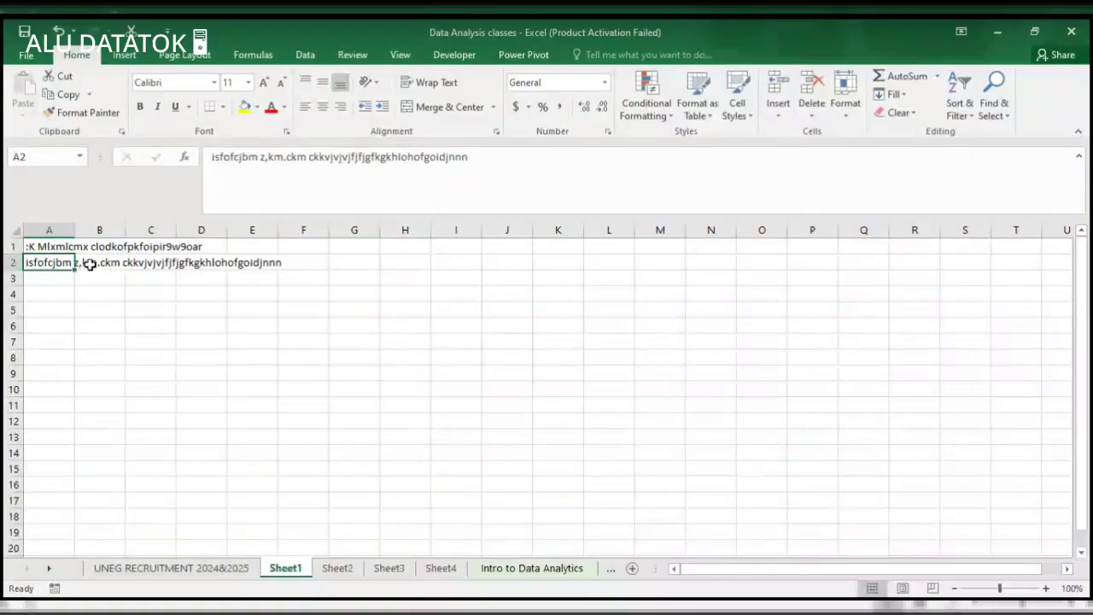
# - Enter the text "uuiiikmb" in cell B2, beside the long text in A2
pyautogui.click(89, 264)
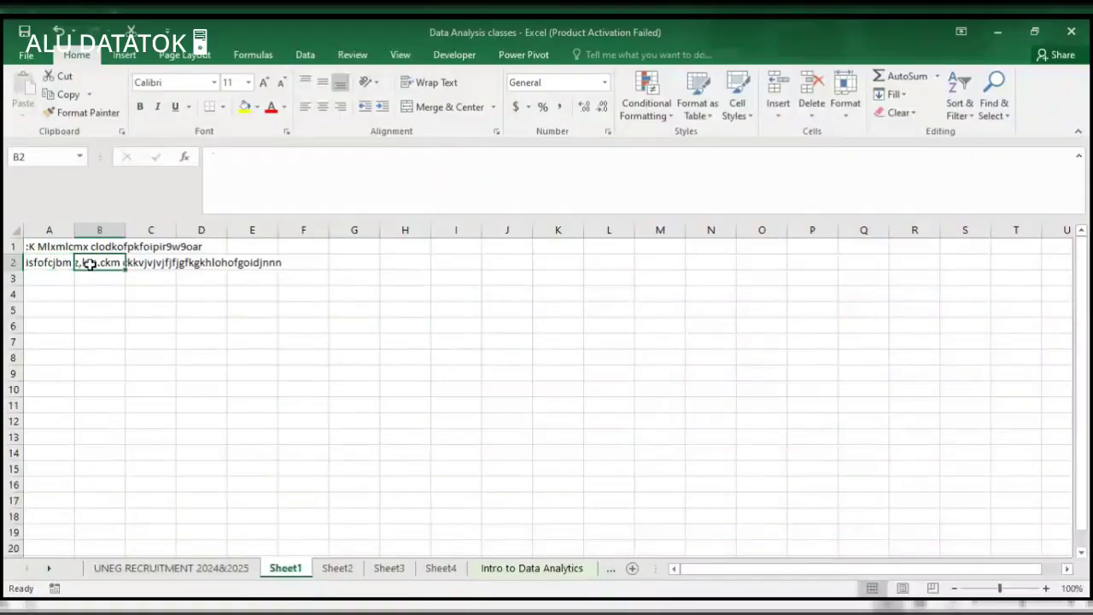
pyautogui.write('uulliikm')
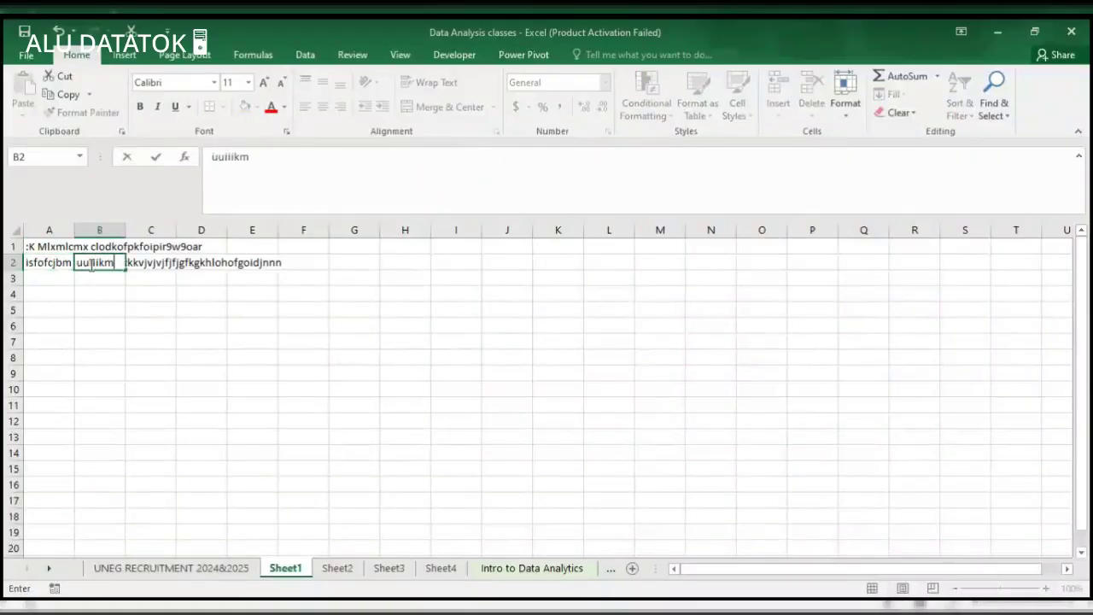
pyautogui.write('b')
pyautogui.press('Return')
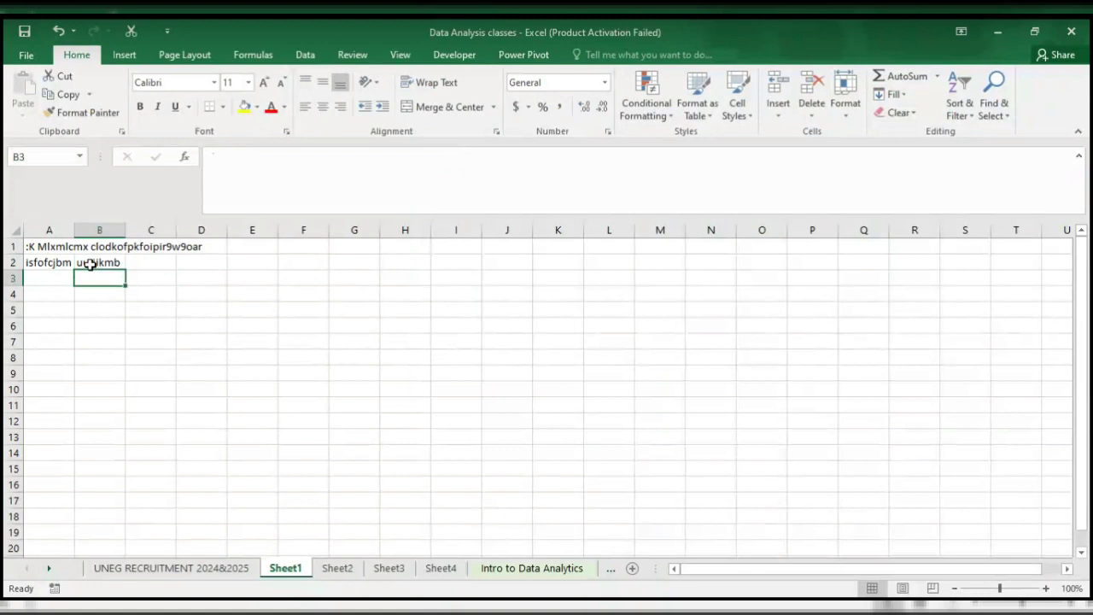
# - Apply Wrap Text to the long entries in cells A2 and A1
pyautogui.click(52, 261)
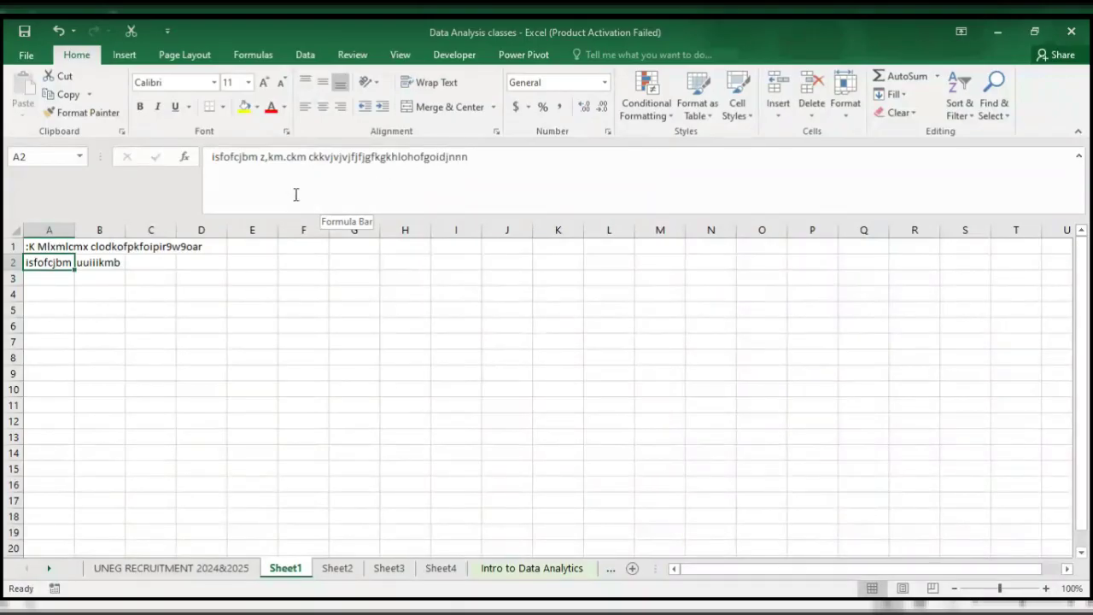
pyautogui.click(430, 86)
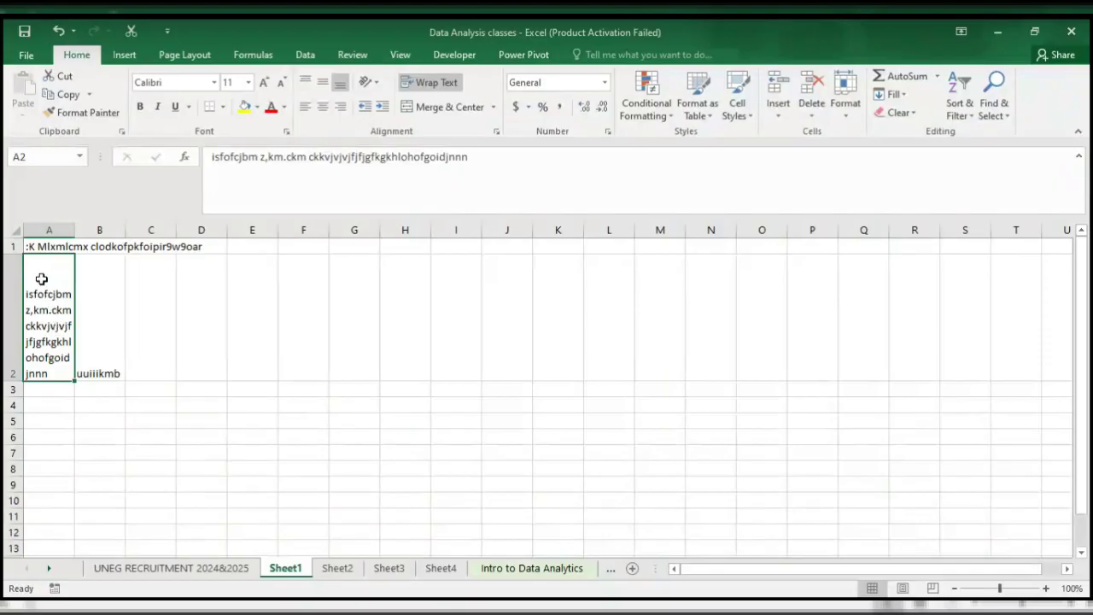
pyautogui.click(40, 247)
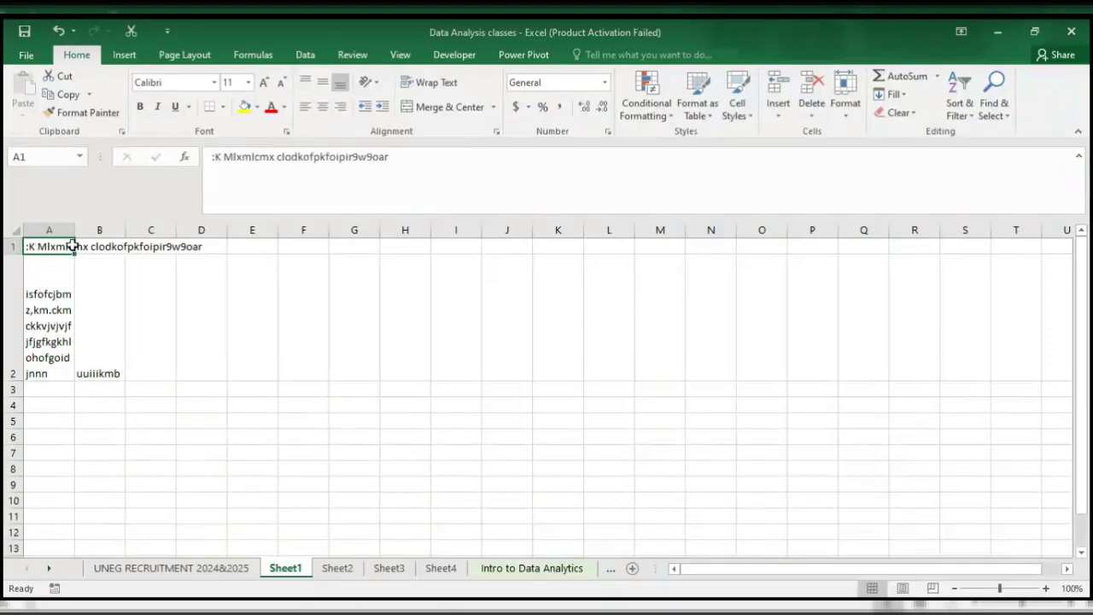
pyautogui.click(427, 82)
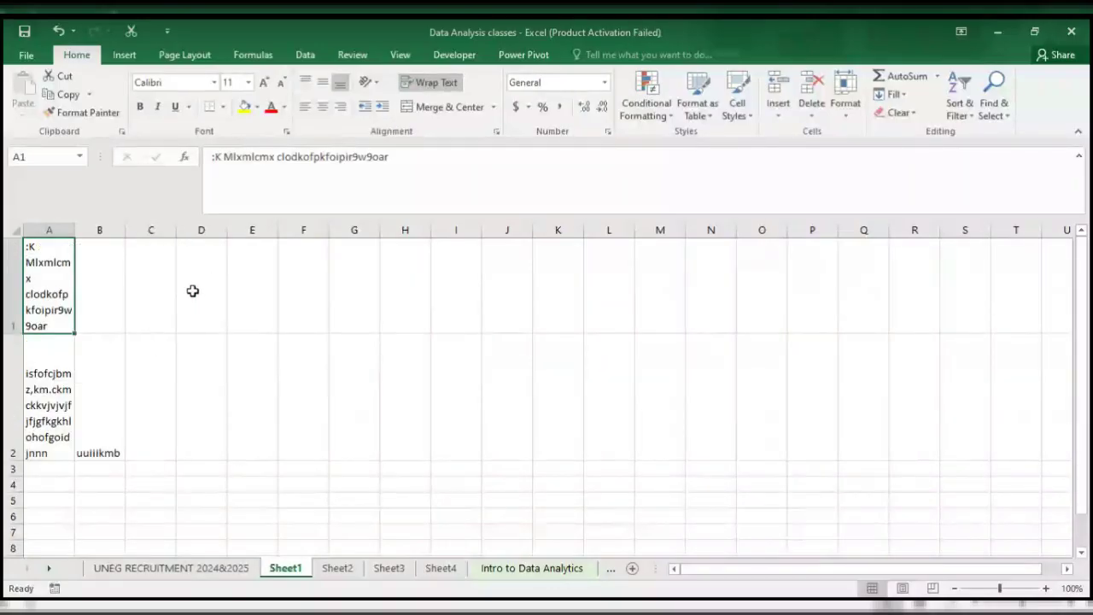
# - Turn off Wrap Text for cells A1 and A2
pyautogui.click(426, 83)
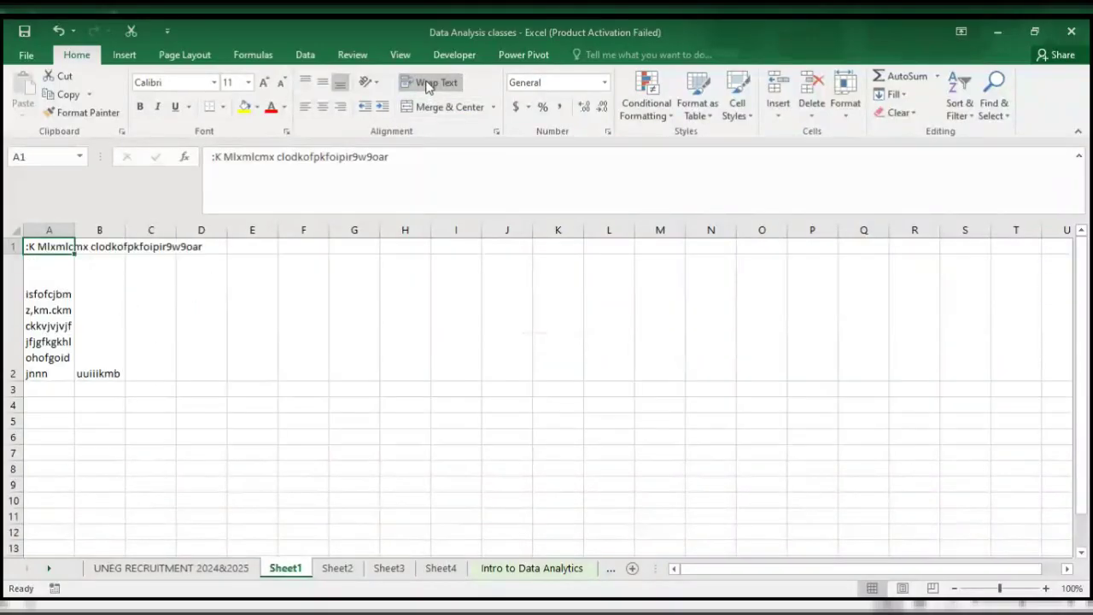
pyautogui.click(60, 321)
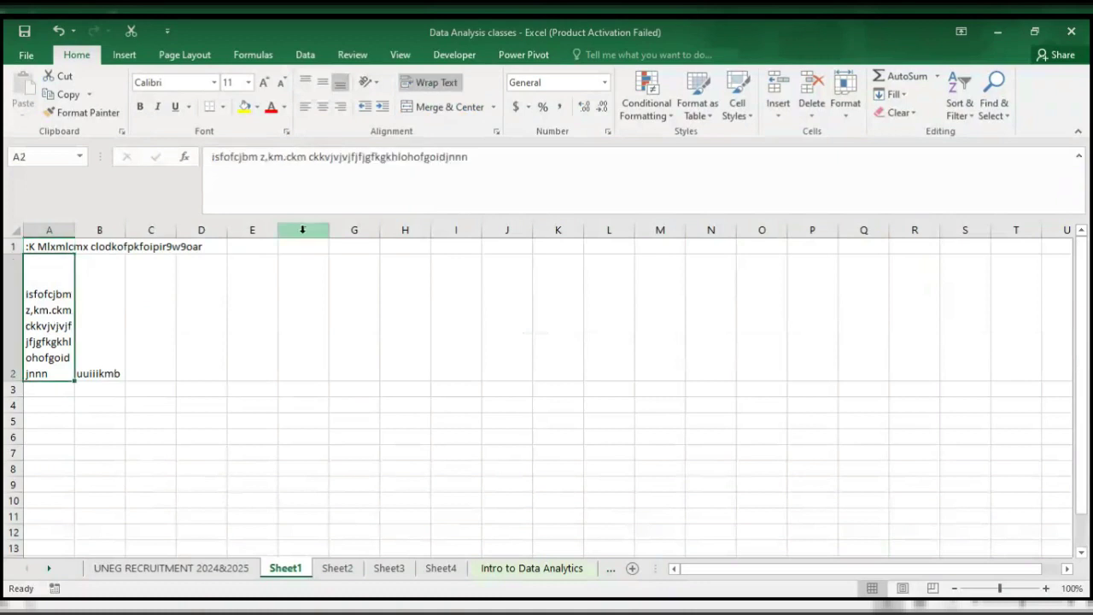
pyautogui.click(426, 83)
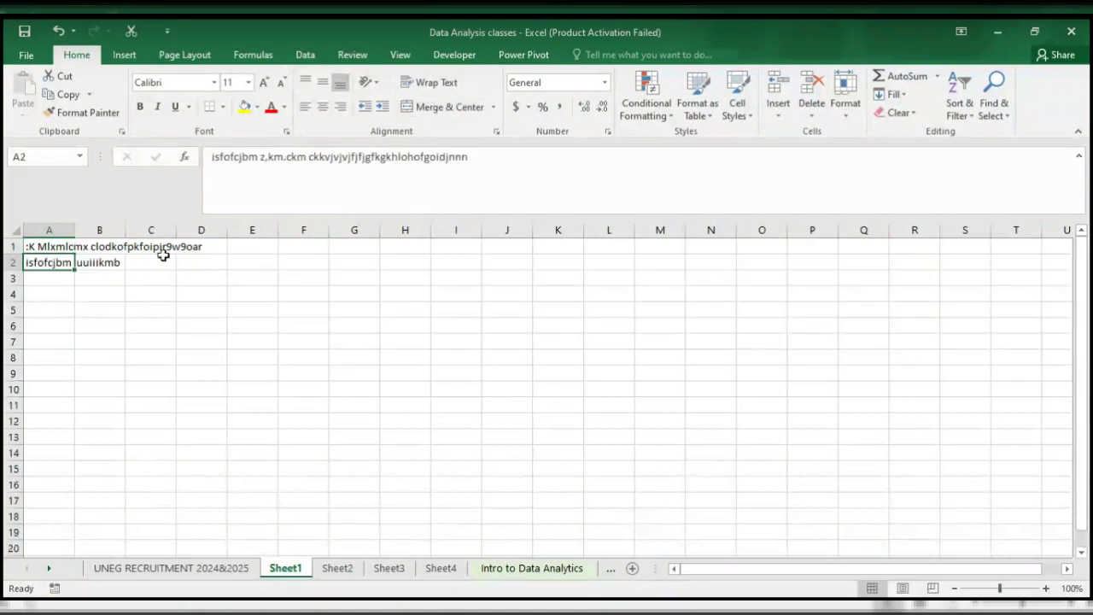
# - AutoFit the widths of all columns in Sheet1 to their contents and select cell A4
pyautogui.click(17, 229)
pyautogui.doubleClick(75, 230)
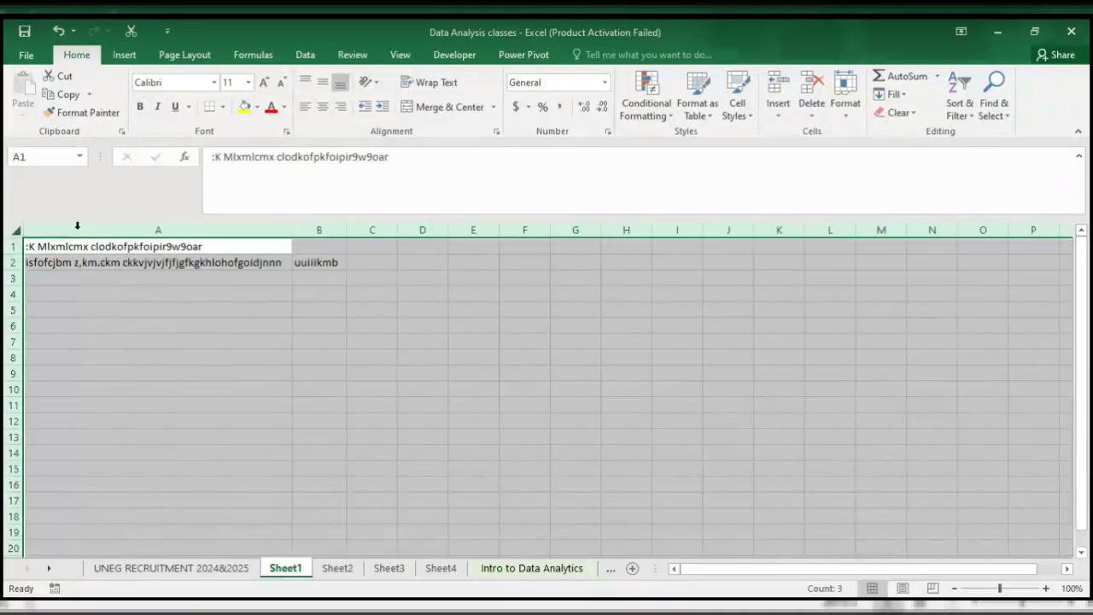
pyautogui.click(128, 291)
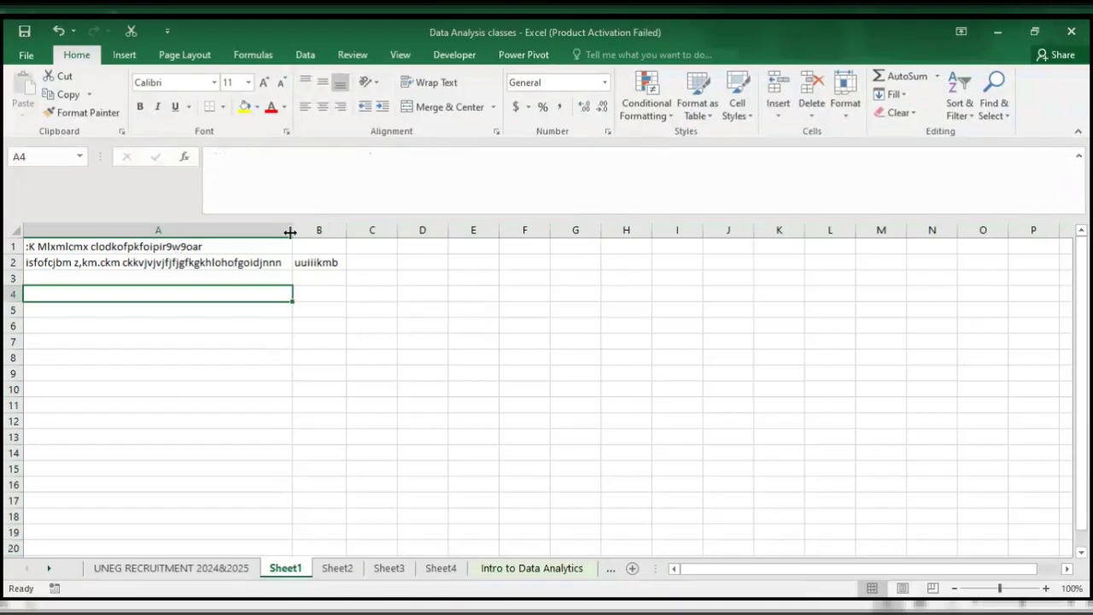
# - Try several widths for columns A and B by hand, leaving each about twice the default column width
pyautogui.moveTo(291, 232); pyautogui.dragTo(105, 242)
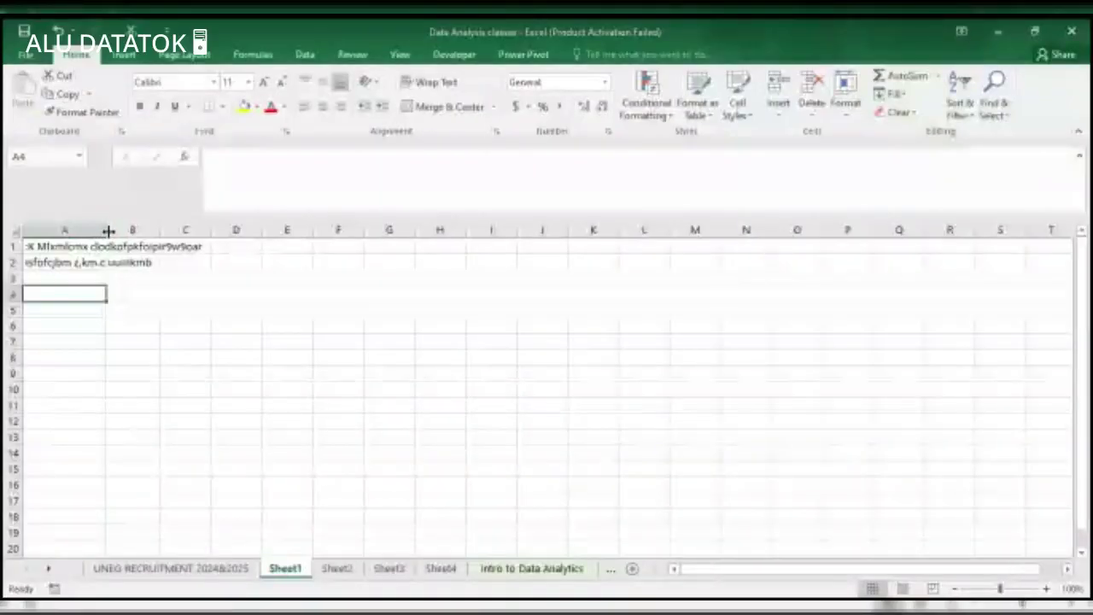
pyautogui.moveTo(107, 230); pyautogui.dragTo(247, 236)
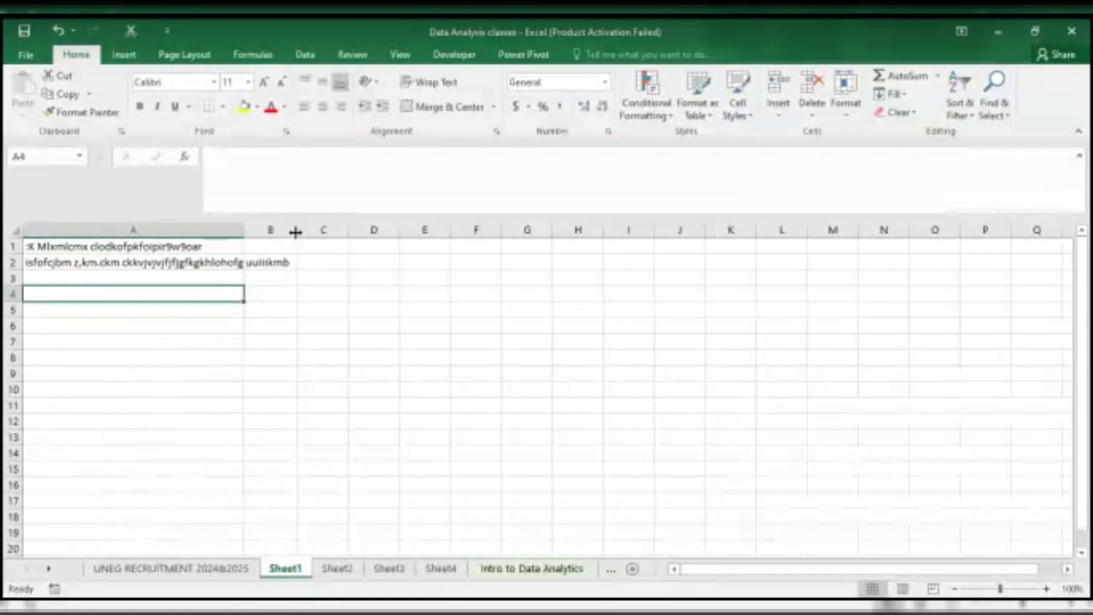
pyautogui.moveTo(293, 231); pyautogui.dragTo(376, 240)
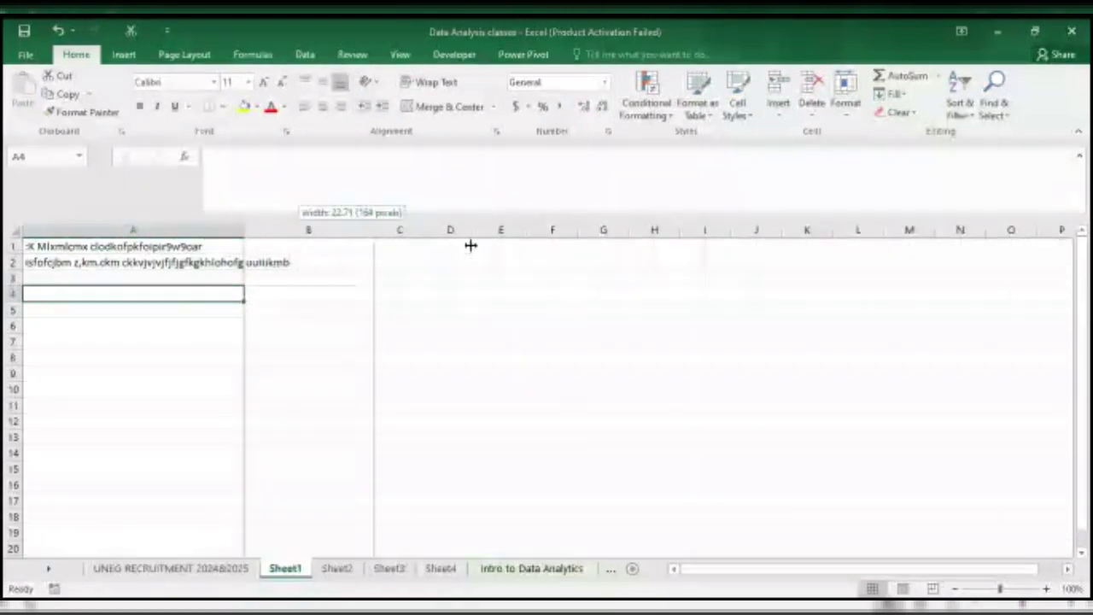
pyautogui.moveTo(471, 246); pyautogui.dragTo(547, 247)
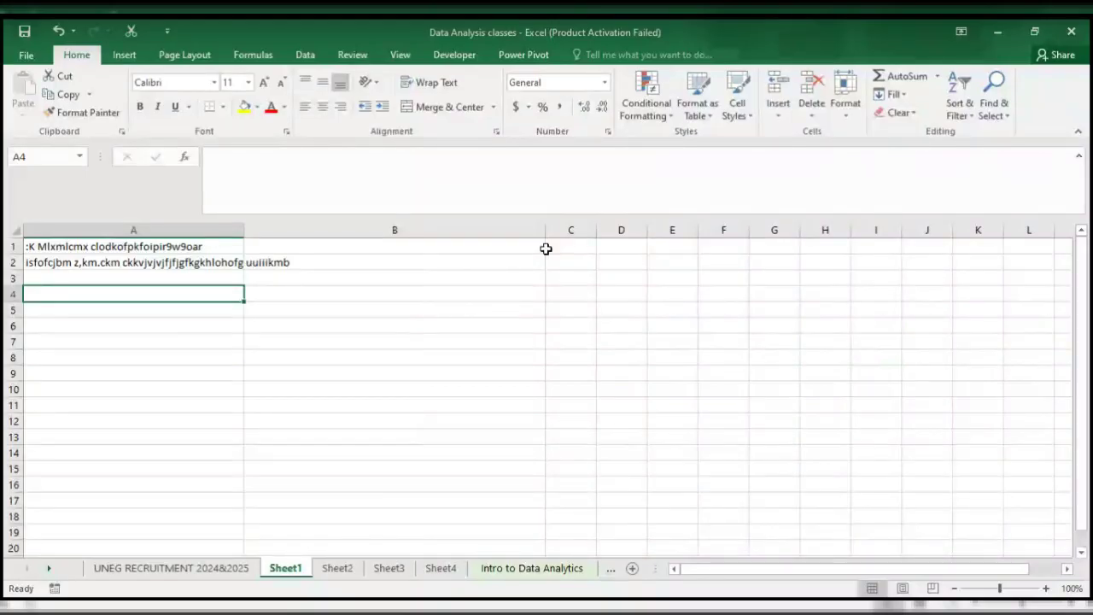
pyautogui.moveTo(546, 236); pyautogui.dragTo(343, 245)
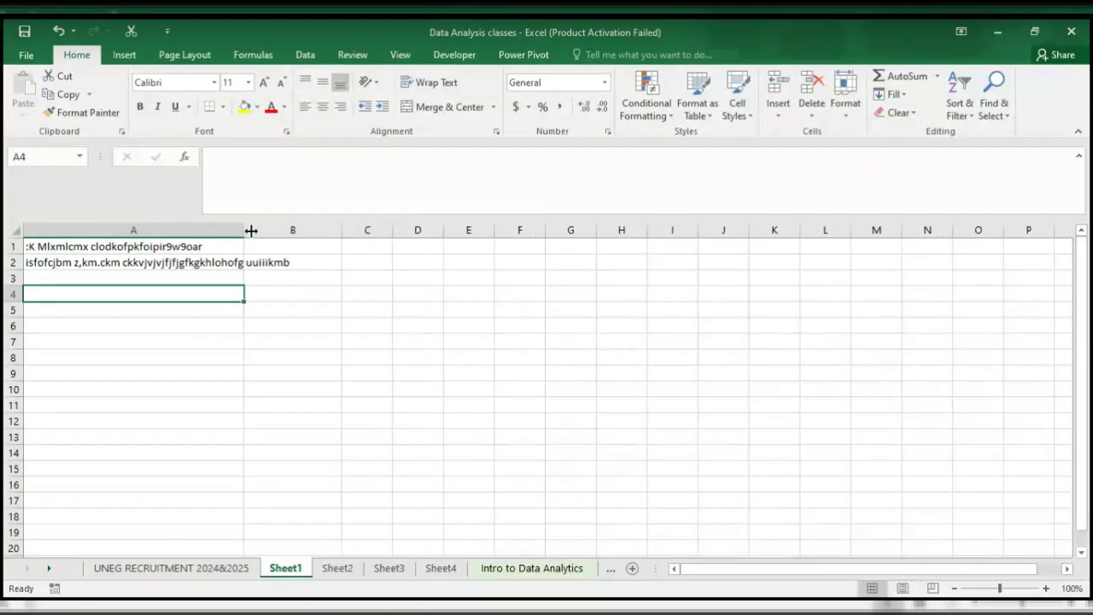
pyautogui.moveTo(243, 230); pyautogui.dragTo(124, 225)
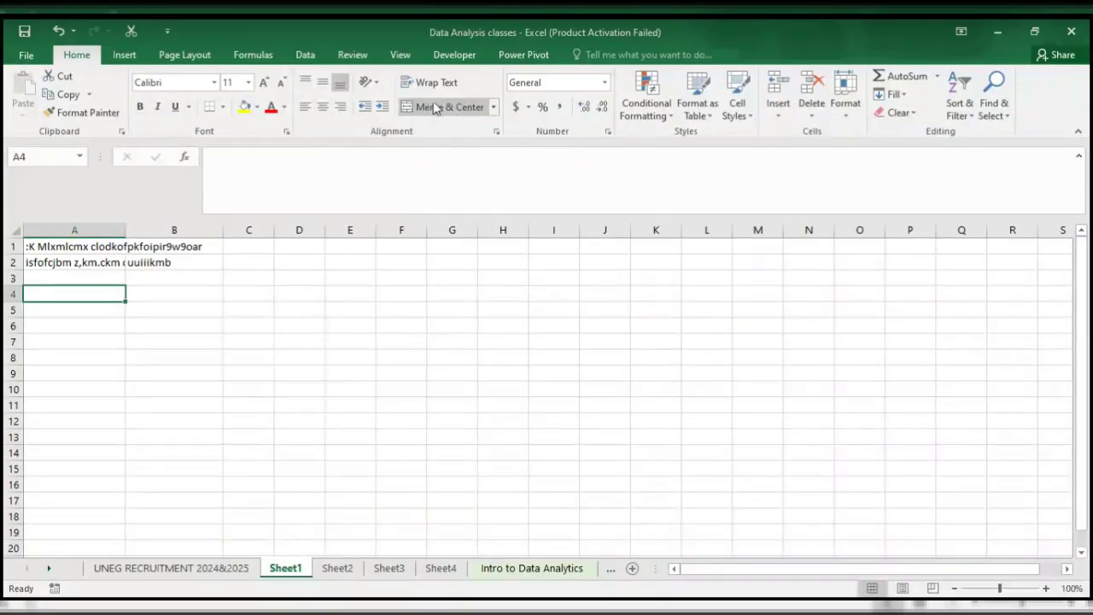
# - Show the available Merge & Center options and close the list without choosing one
pyautogui.click(493, 107)
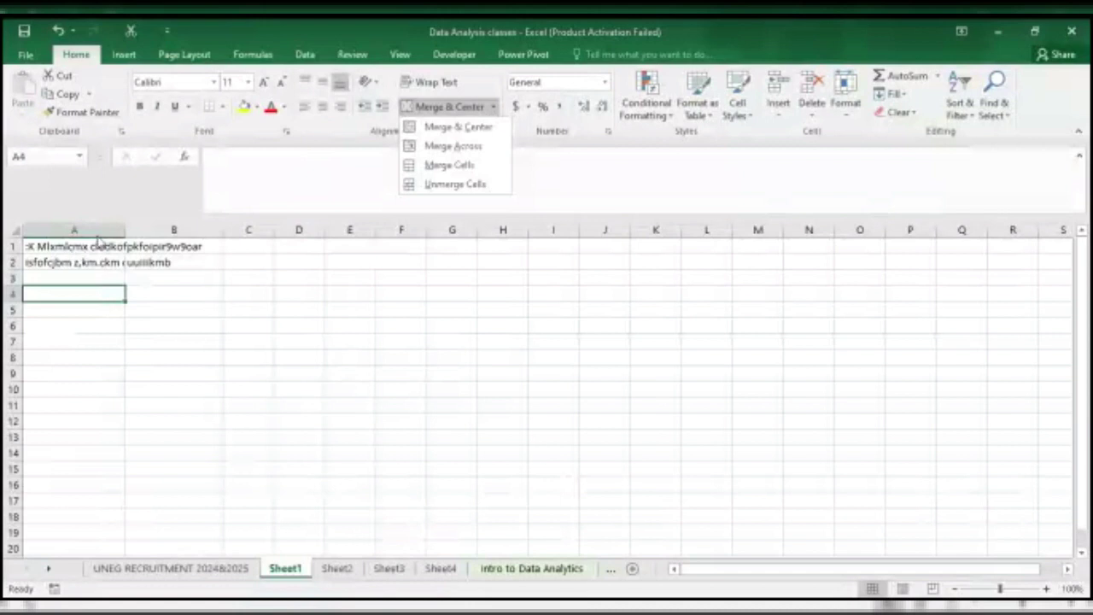
pyautogui.click(98, 245)
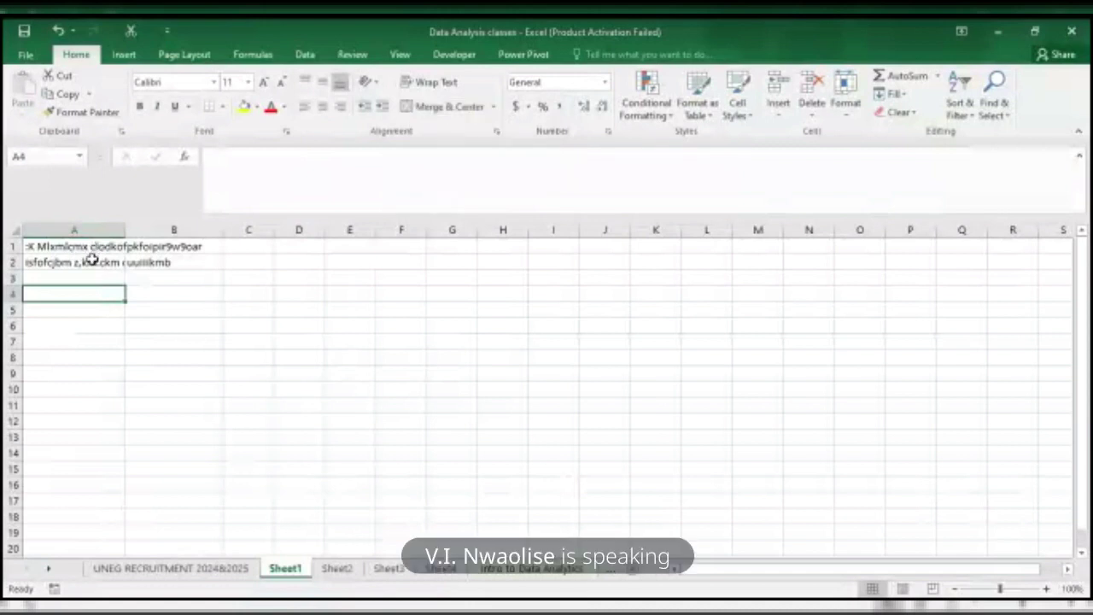
# - Wrap the long text in cells A2 and A1 within the resized column A
pyautogui.click(91, 259)
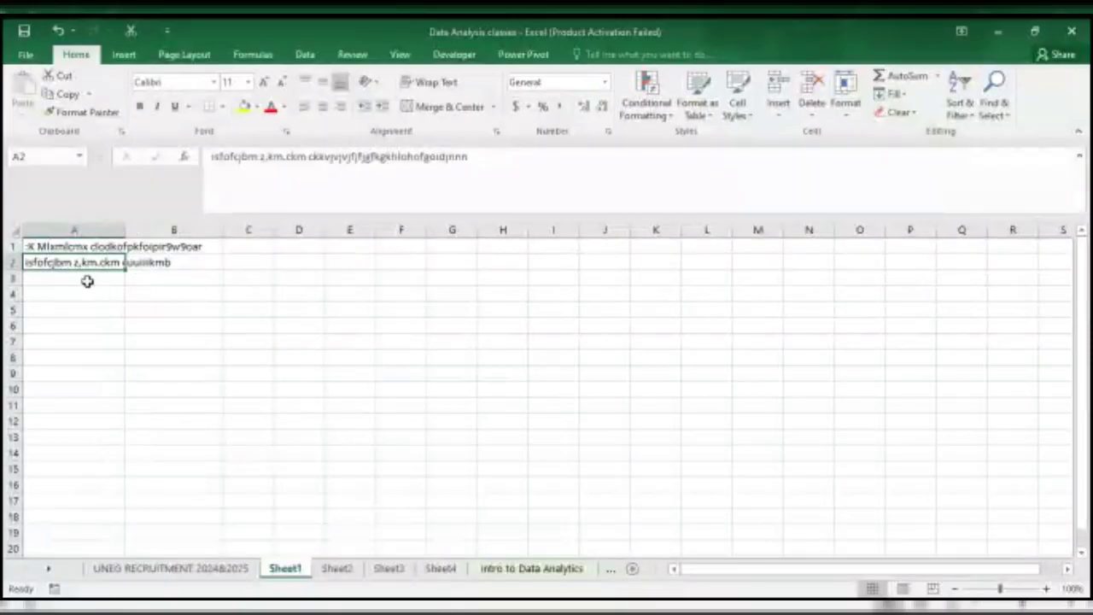
pyautogui.click(437, 82)
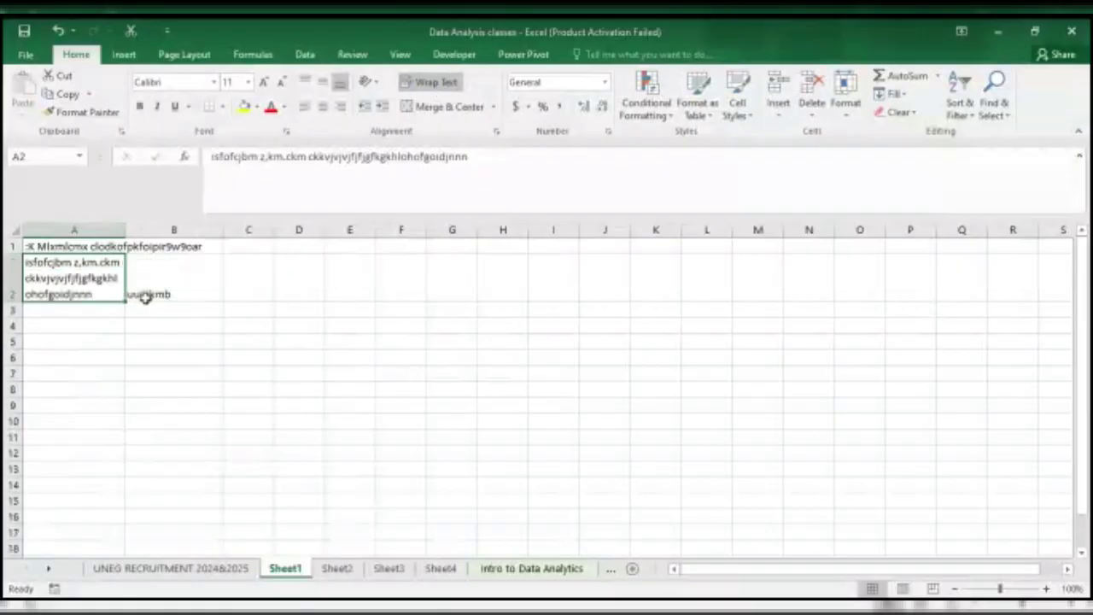
pyautogui.click(78, 246)
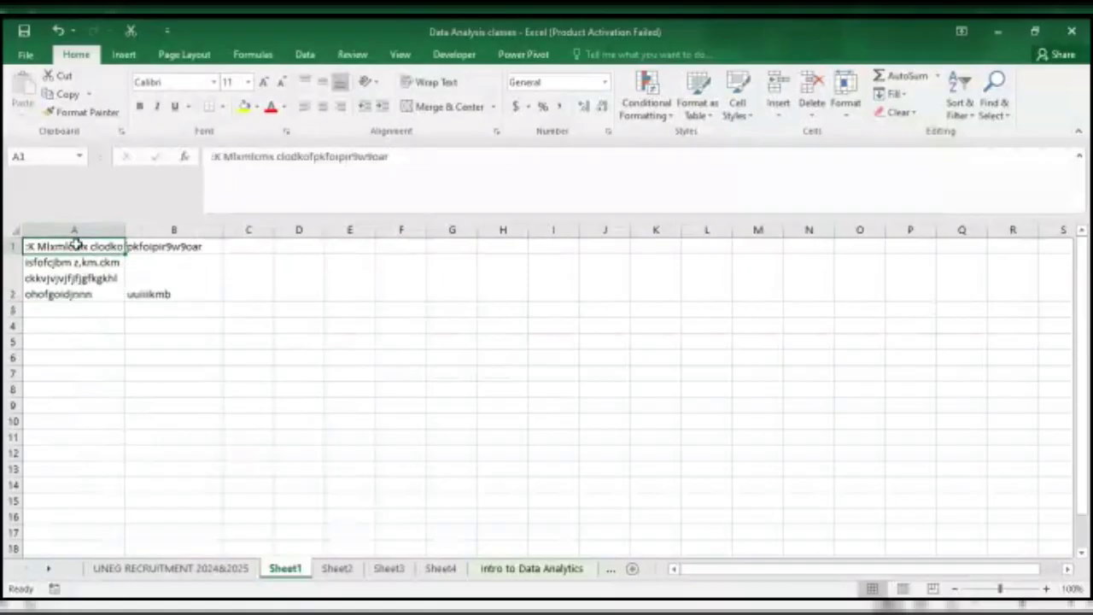
pyautogui.click(421, 86)
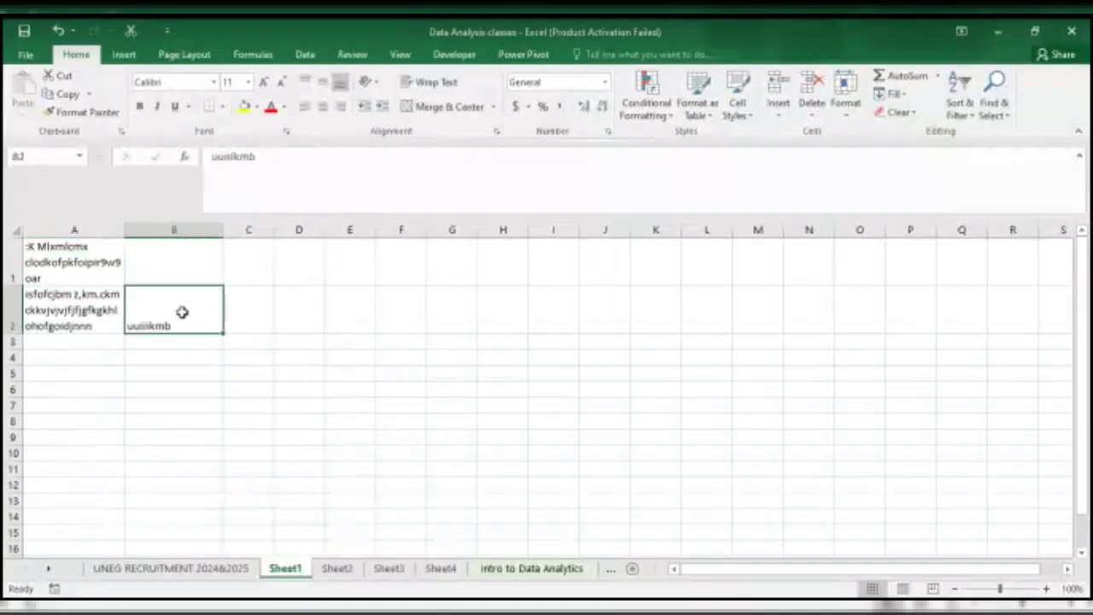
# - Replace the text in cell B2 with a long unbroken string of the letter u that exceeds the column width
pyautogui.write('uuuuuuuuuuuu')
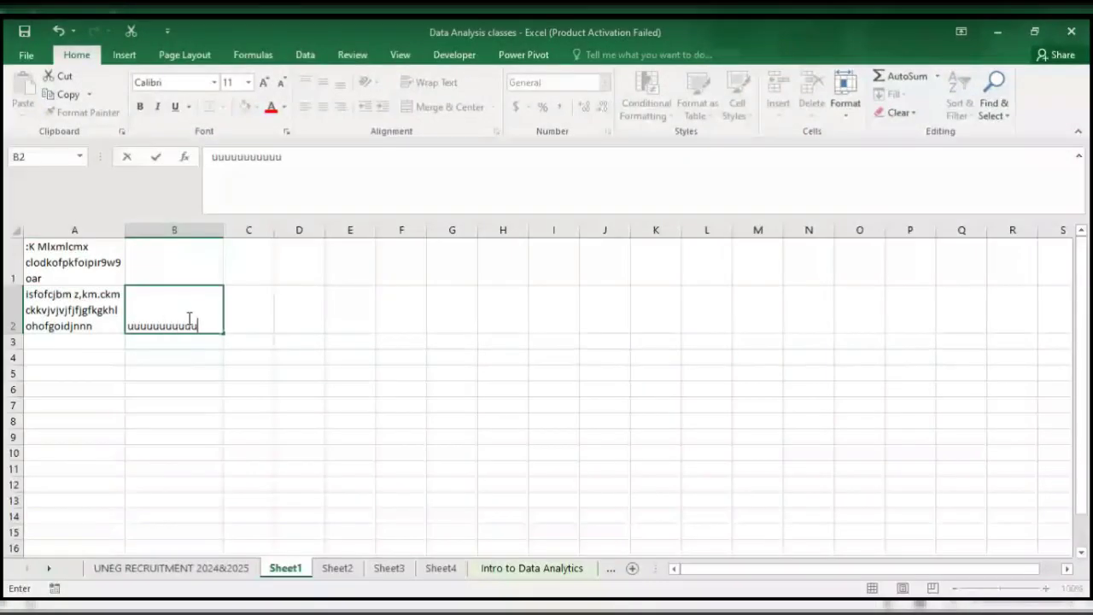
pyautogui.write('uuuuuuuuuuuuuuuuuuuuuuuuuuuuuuuuuuuuuuuuuuuuuuuuuuuuuuuuuuuuuuuuuuuuuuuu')
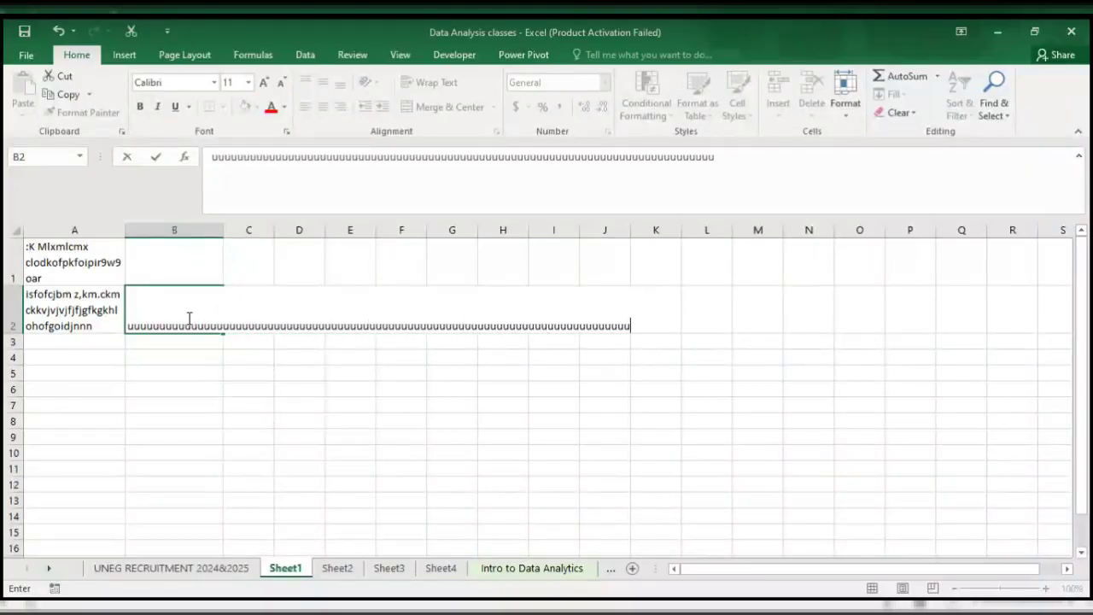
pyautogui.press('Return')
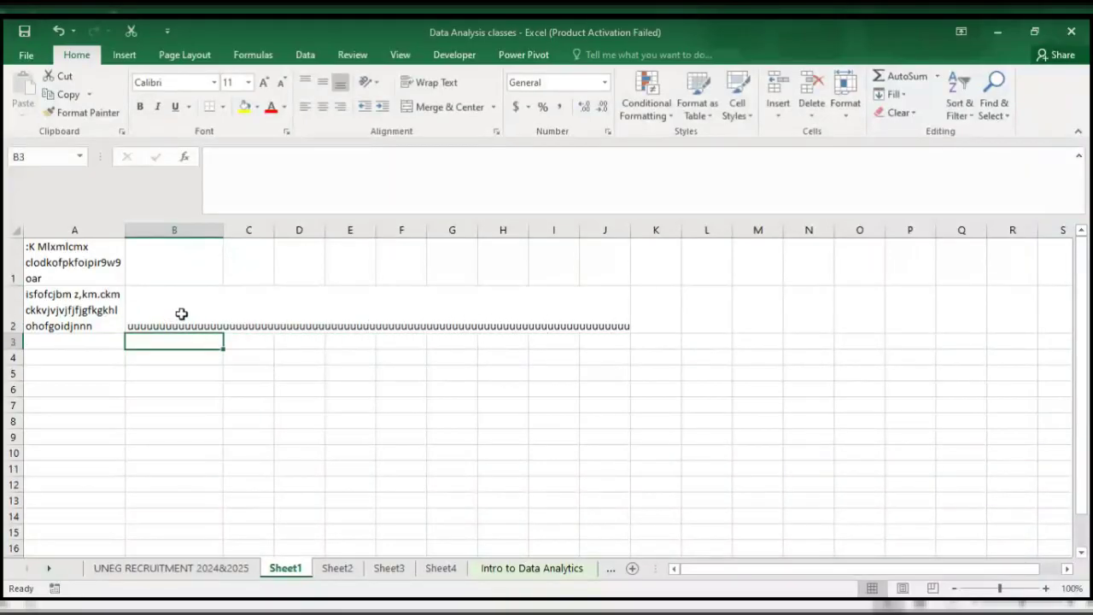
# - Wrap the long string of the letter u within cell B2
pyautogui.click(181, 315)
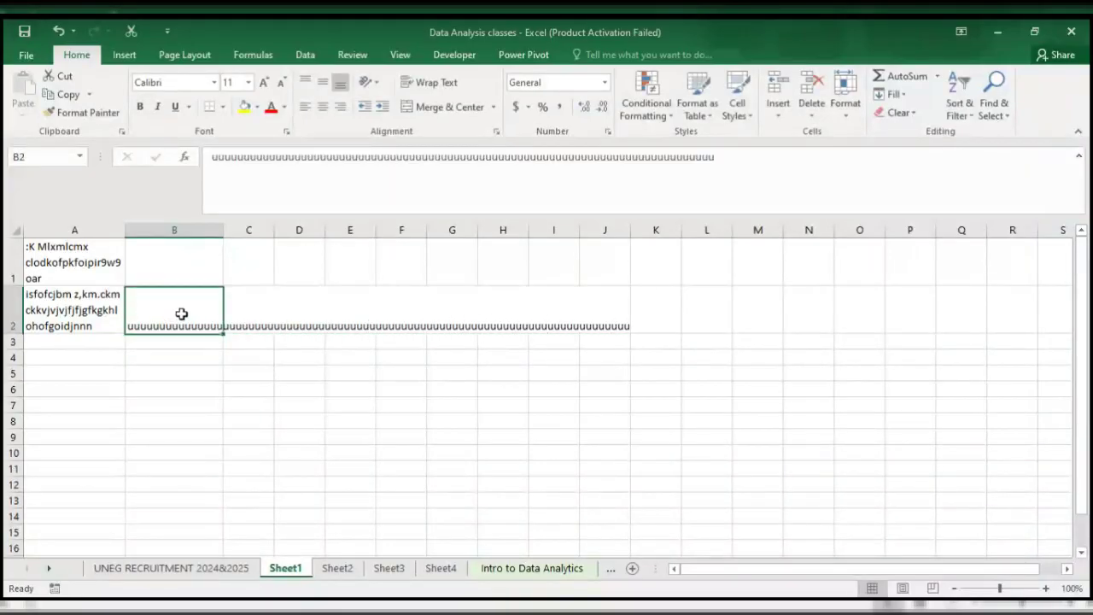
pyautogui.click(411, 85)
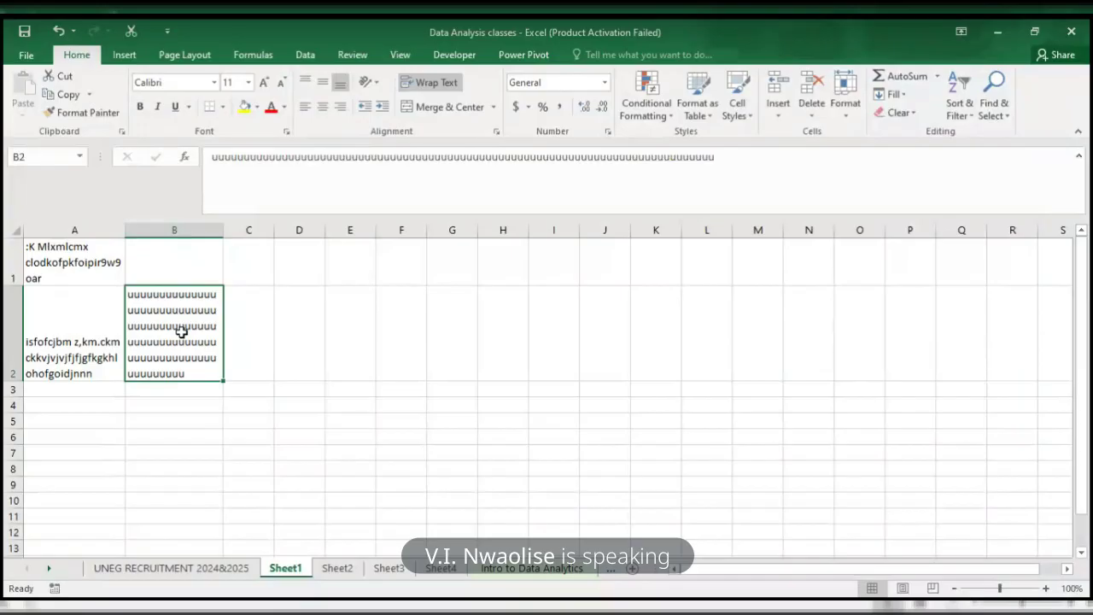
# - Delete the text in cell A2, leaving the cell empty
pyautogui.click(119, 337)
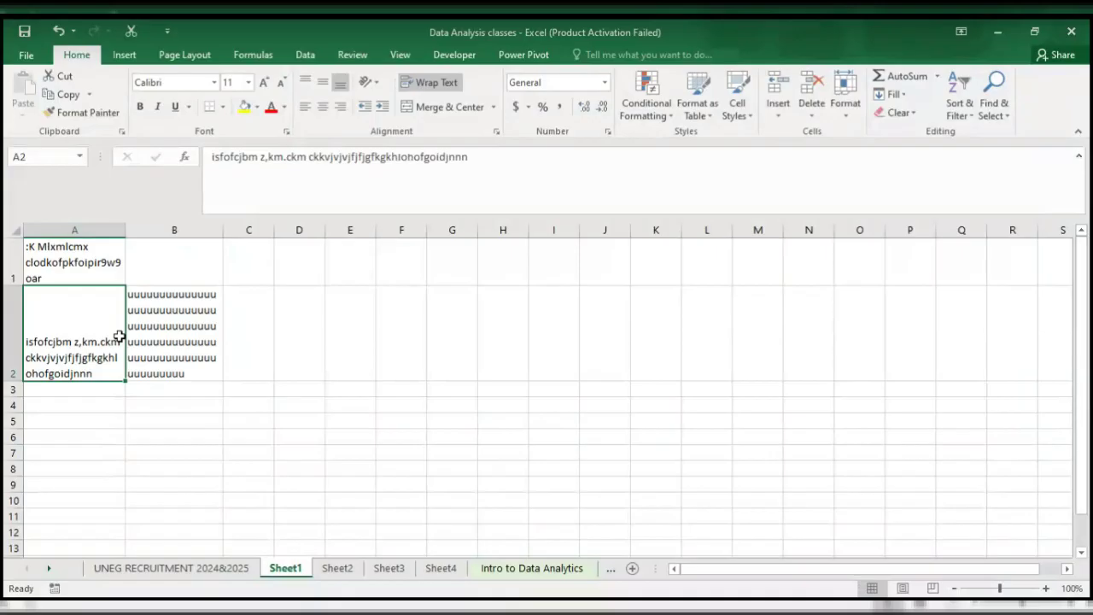
pyautogui.press('BackSpace')
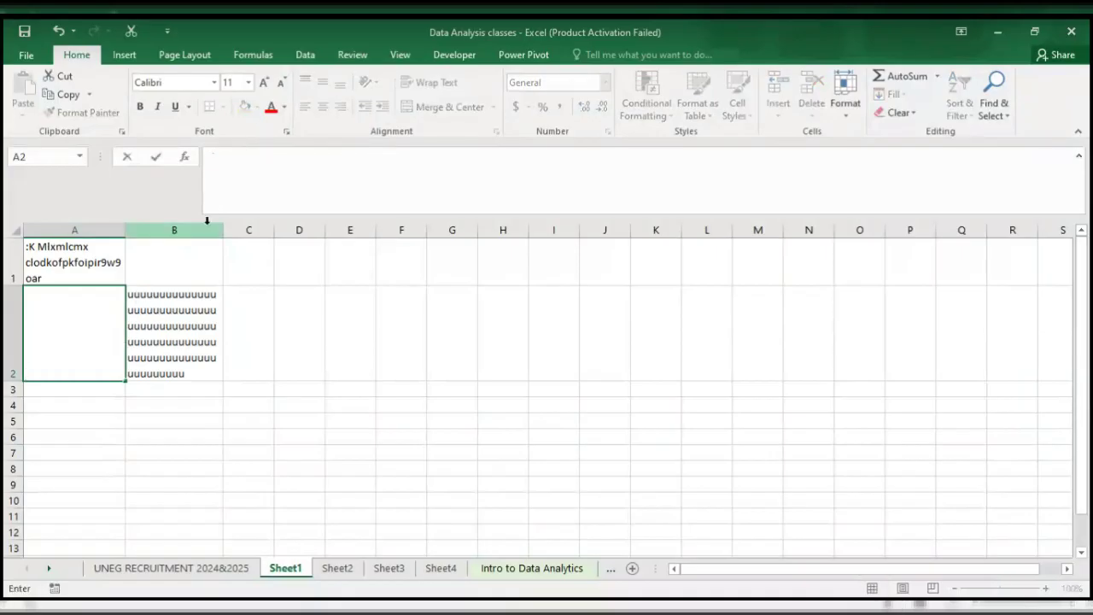
pyautogui.hotkey('ctrl', 'z')
pyautogui.hotkey('ctrl', 'z')
pyautogui.hotkey('ctrl', 'z')
pyautogui.hotkey('ctrl', 'z')
pyautogui.hotkey('ctrl', 'z')
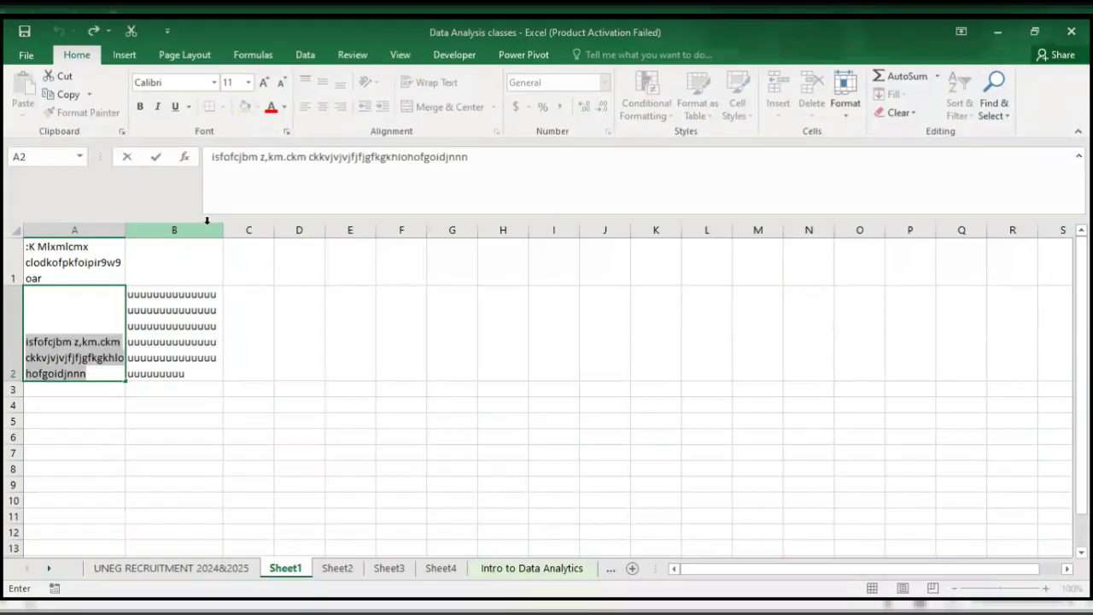
pyautogui.press('BackSpace')
pyautogui.click(171, 247)
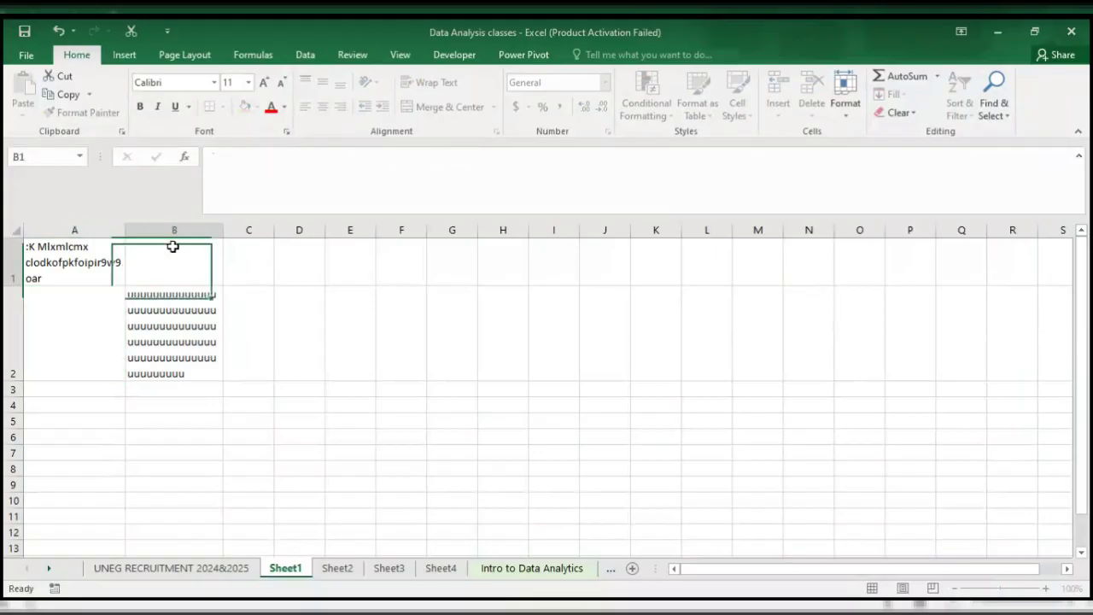
# - Turn off text wrapping in cells A1 and B2 and delete the long string in B2
pyautogui.click(112, 259)
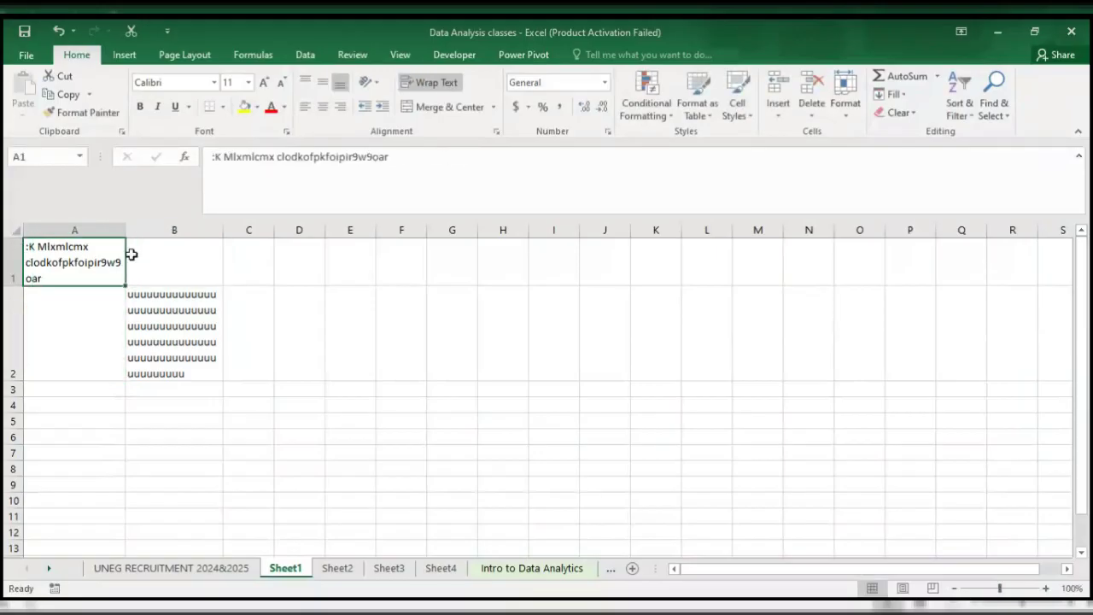
pyautogui.click(421, 77)
pyautogui.click(205, 285)
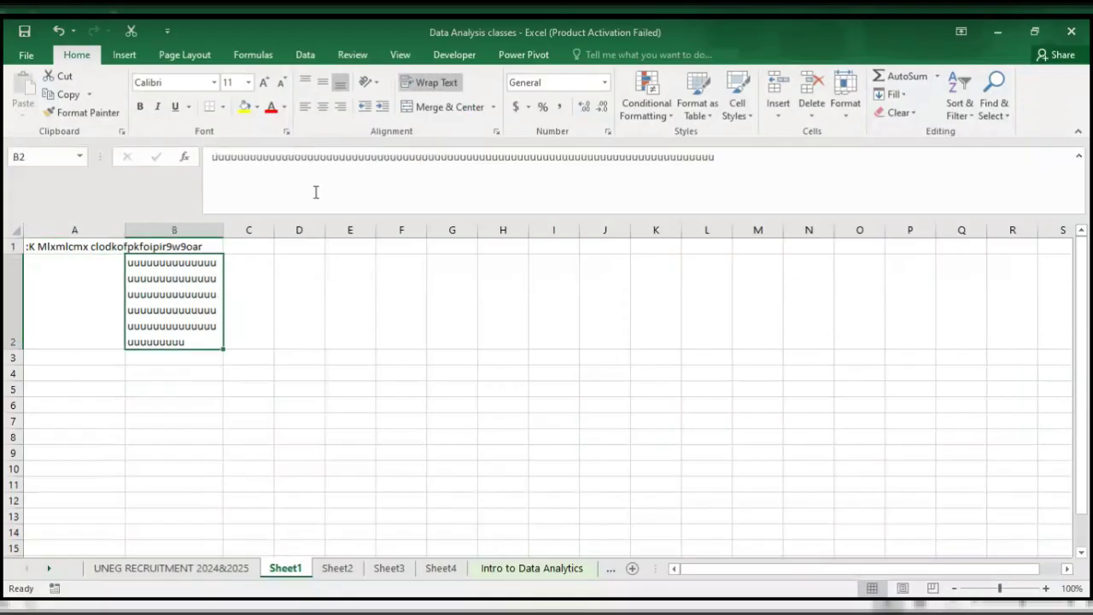
pyautogui.click(435, 83)
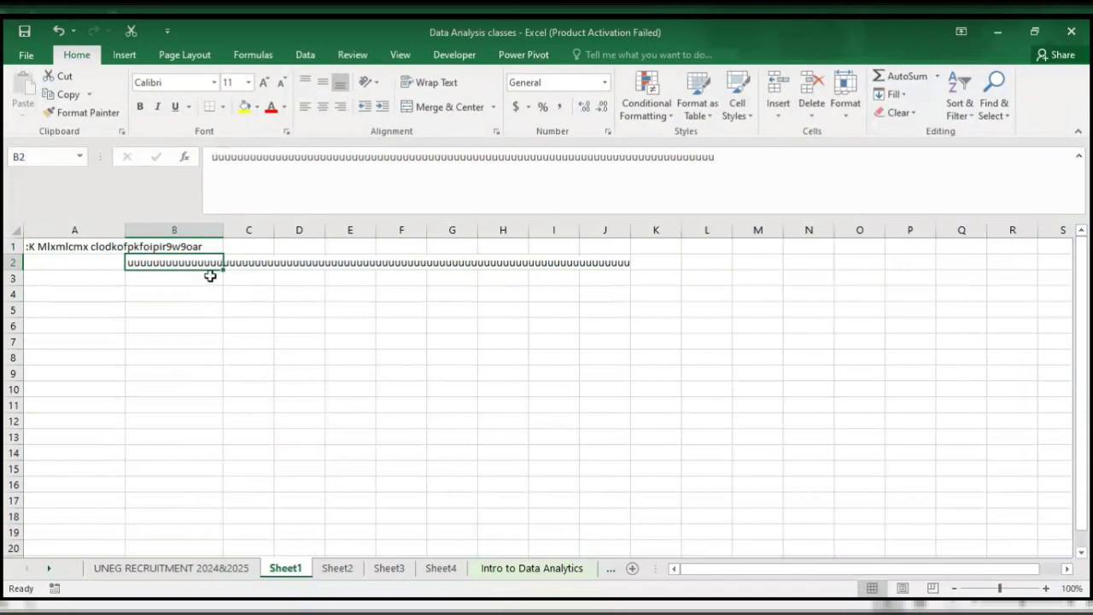
pyautogui.press('BackSpace')
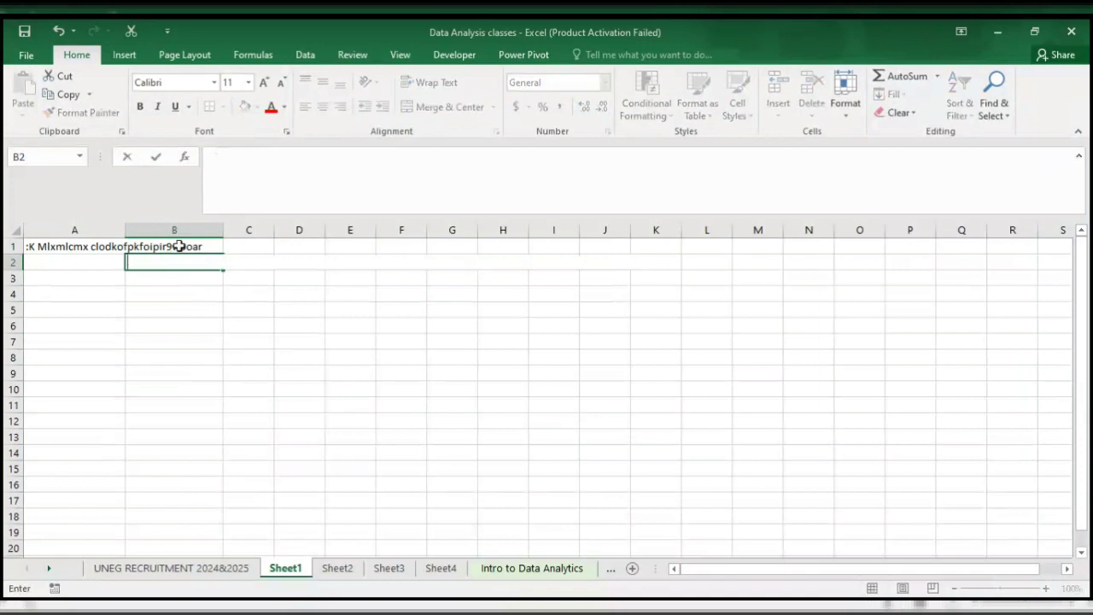
pyautogui.click(391, 368)
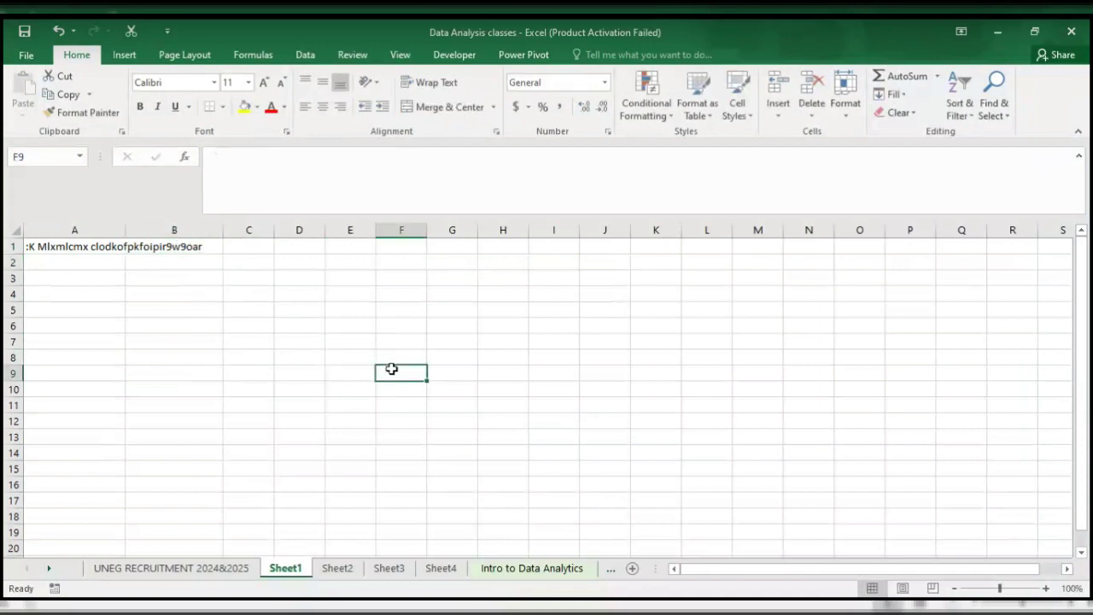
# - Look over the Merge & Center options and select the heading row range from A1 to Q1
pyautogui.click(493, 107)
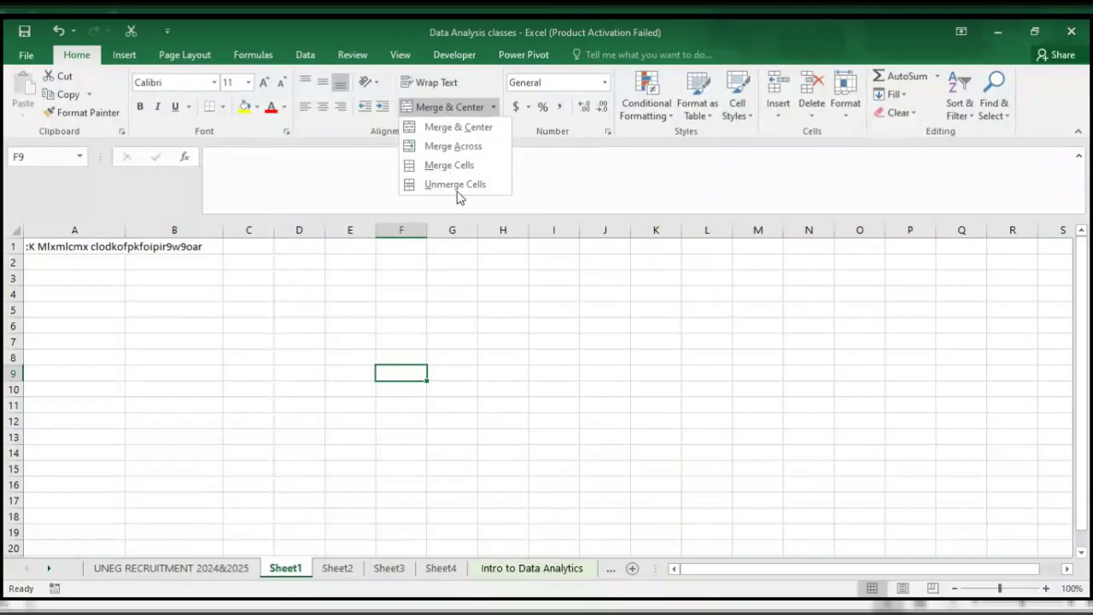
pyautogui.click(94, 248)
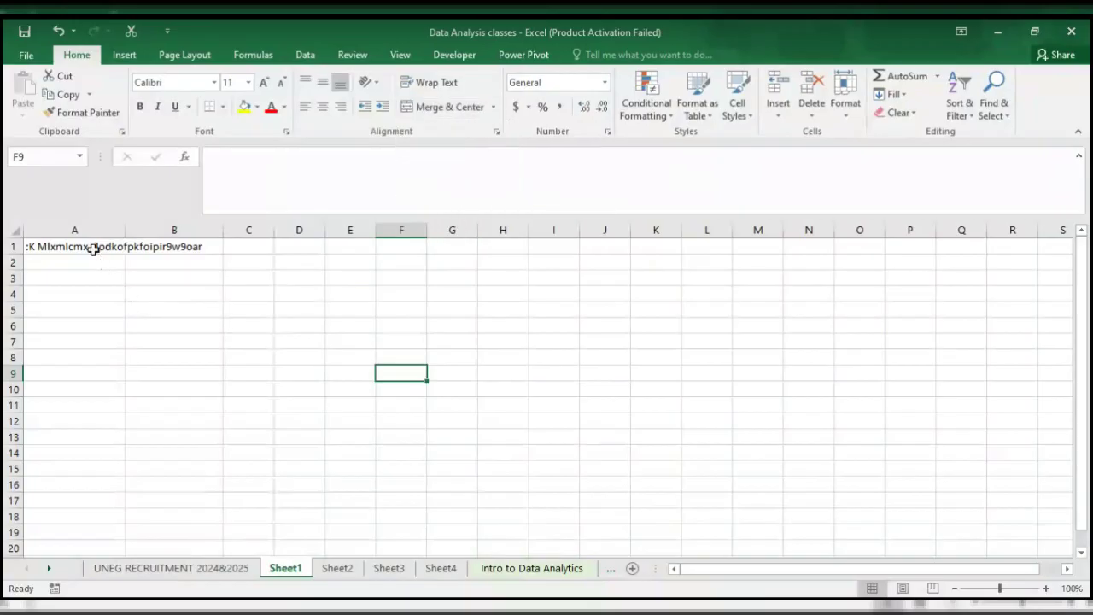
pyautogui.click(94, 248)
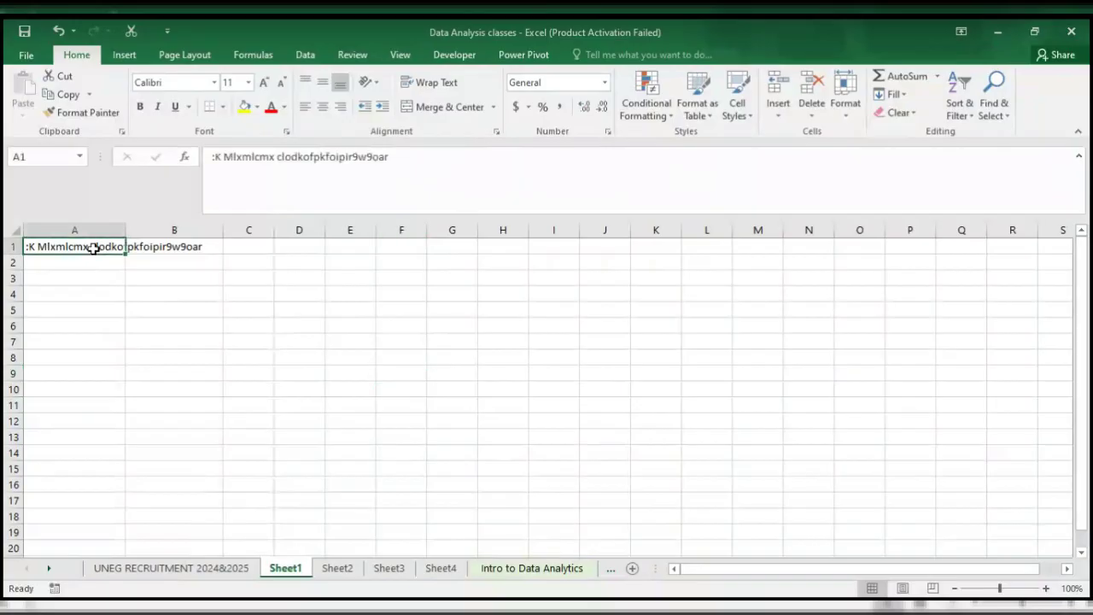
pyautogui.hotkey('shift', 'Right')
pyautogui.hotkey('shift', 'Right')
pyautogui.hotkey('shift', 'Right')
pyautogui.hotkey('shift', 'Right')
pyautogui.hotkey('shift', 'Right')
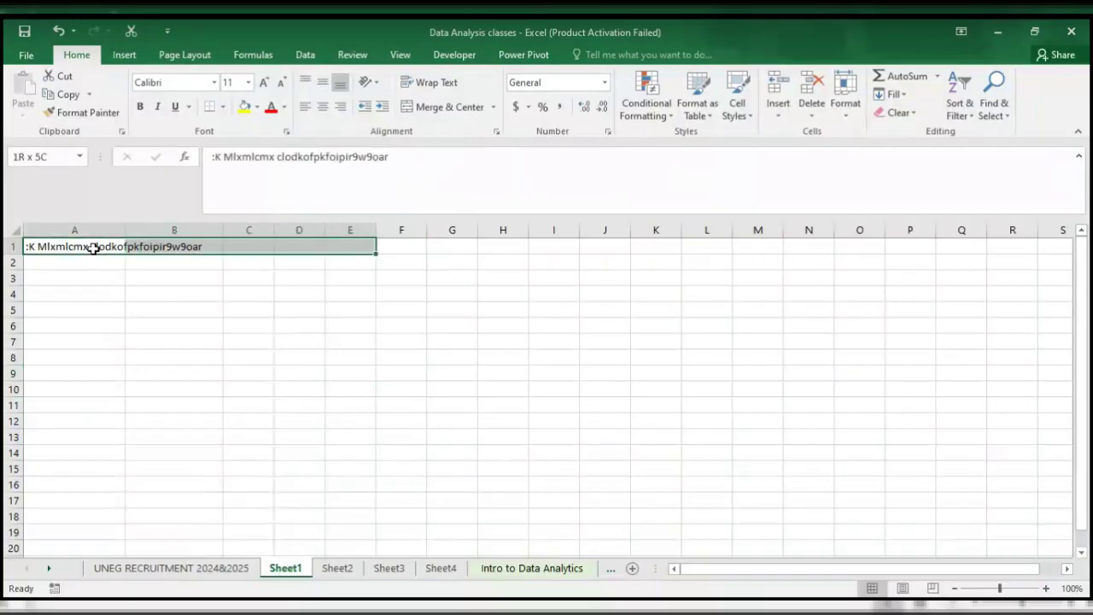
pyautogui.hotkey('shift', 'Right')
pyautogui.hotkey('shift', 'Right')
pyautogui.hotkey('shift', 'Right')
pyautogui.hotkey('shift', 'Right')
pyautogui.hotkey('shift', 'Right')
pyautogui.hotkey('shift', 'Right')
pyautogui.hotkey('shift', 'Right')
pyautogui.hotkey('shift', 'Right')
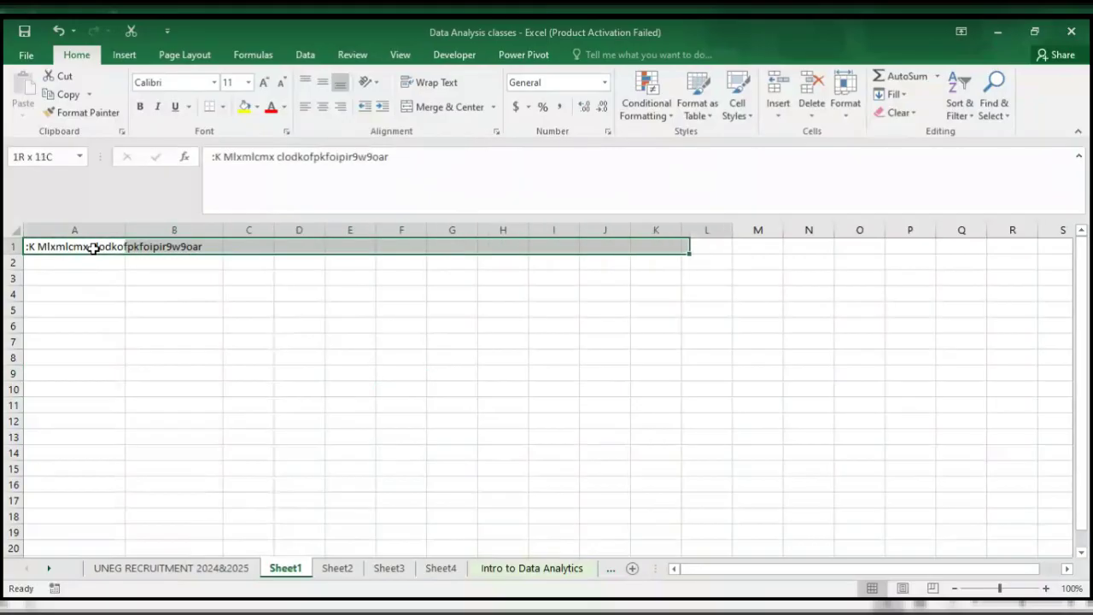
pyautogui.hotkey('shift', 'Right')
pyautogui.hotkey('shift', 'Right')
pyautogui.hotkey('shift', 'Right')
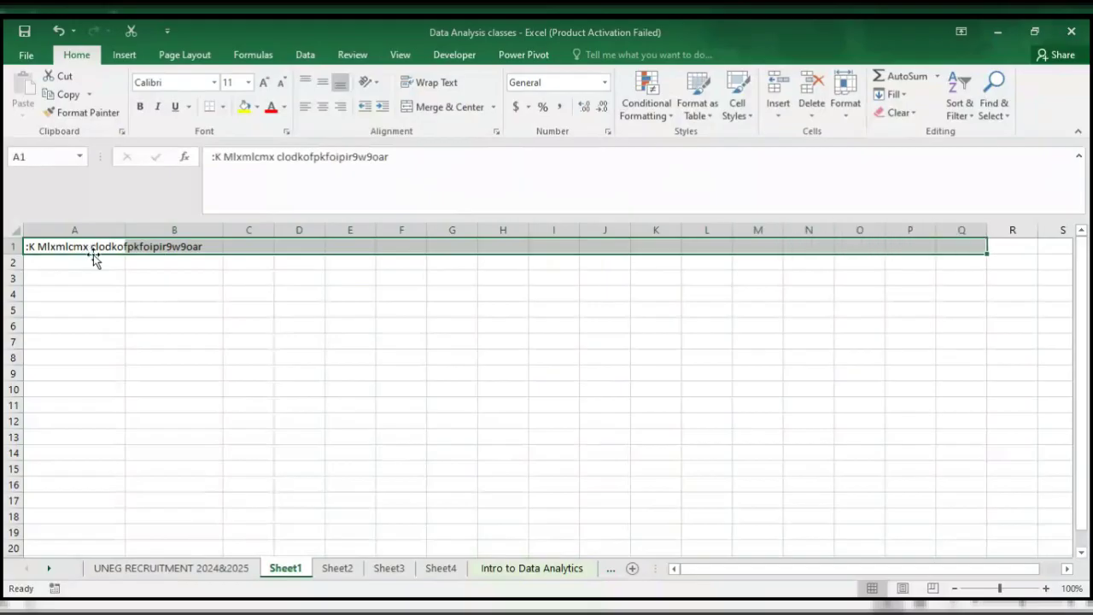
# - Move the illustration on the Intro to Data Analytics sheet lower to expose the heading area, and return to Sheet1
pyautogui.click(491, 571)
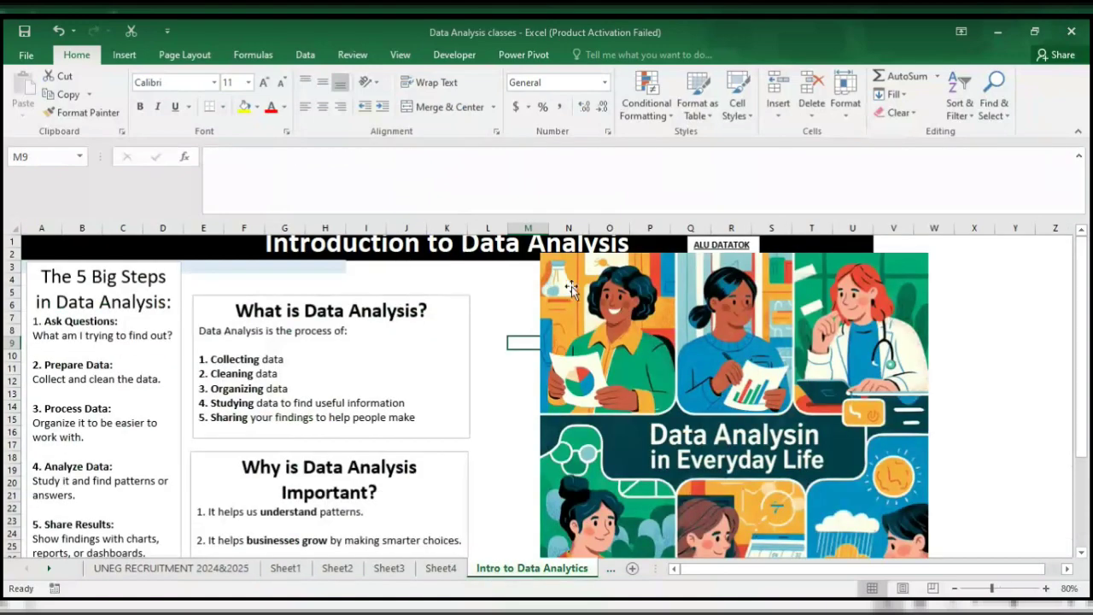
pyautogui.moveTo(572, 286); pyautogui.dragTo(610, 396)
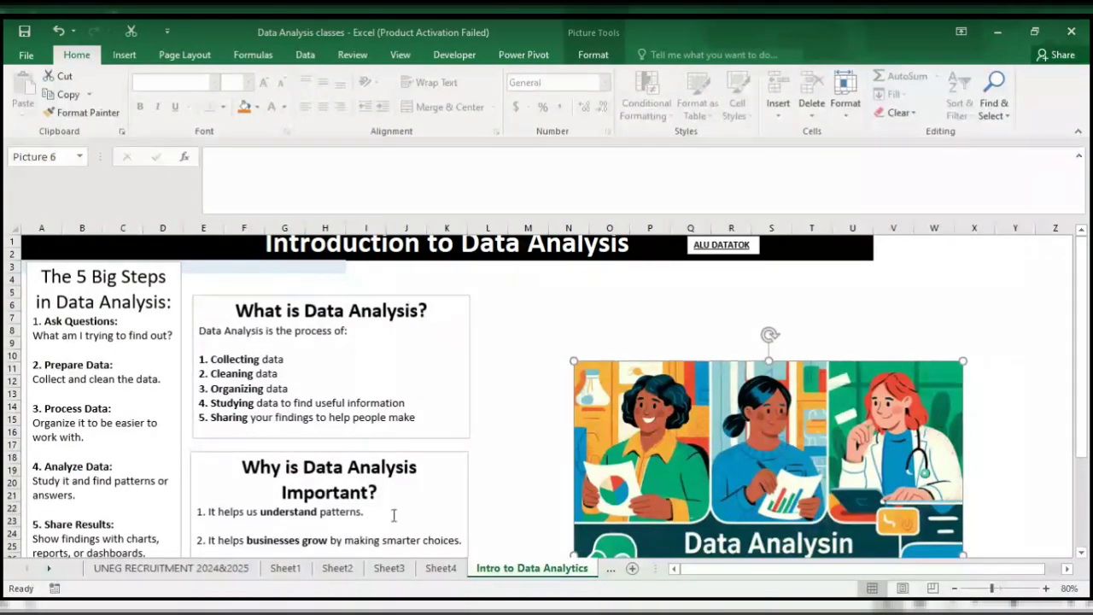
pyautogui.click(285, 568)
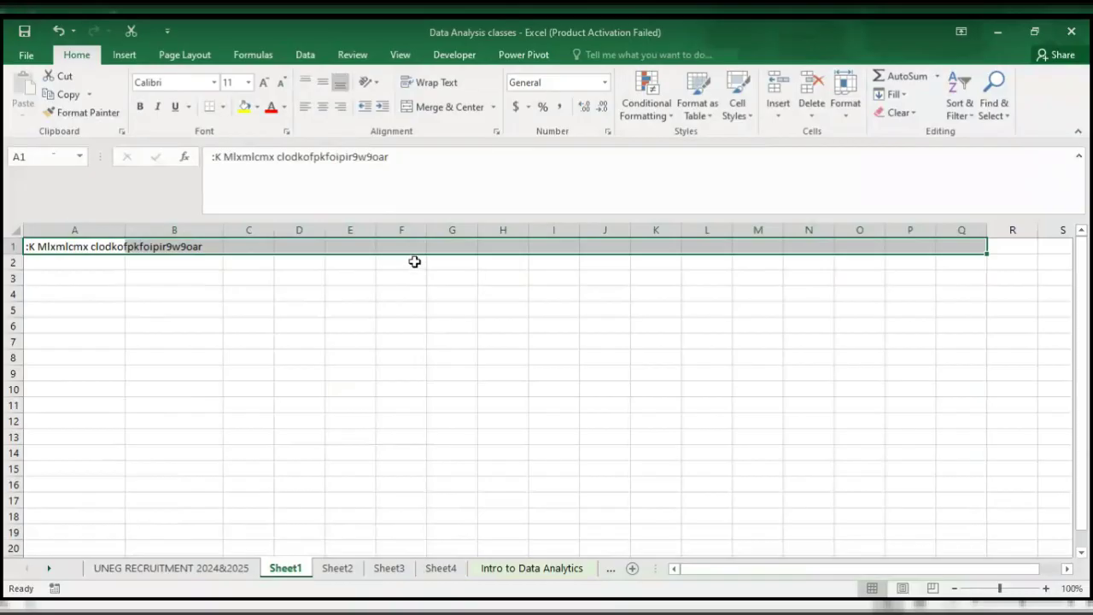
# - Extend the selection down to row 3 and apply Merge & Center to the range A1:Q3
pyautogui.hotkey('shift', 'Down')
pyautogui.hotkey('shift', 'Down')
pyautogui.hotkey('shift', 'Down')
pyautogui.hotkey('shift', 'Down')
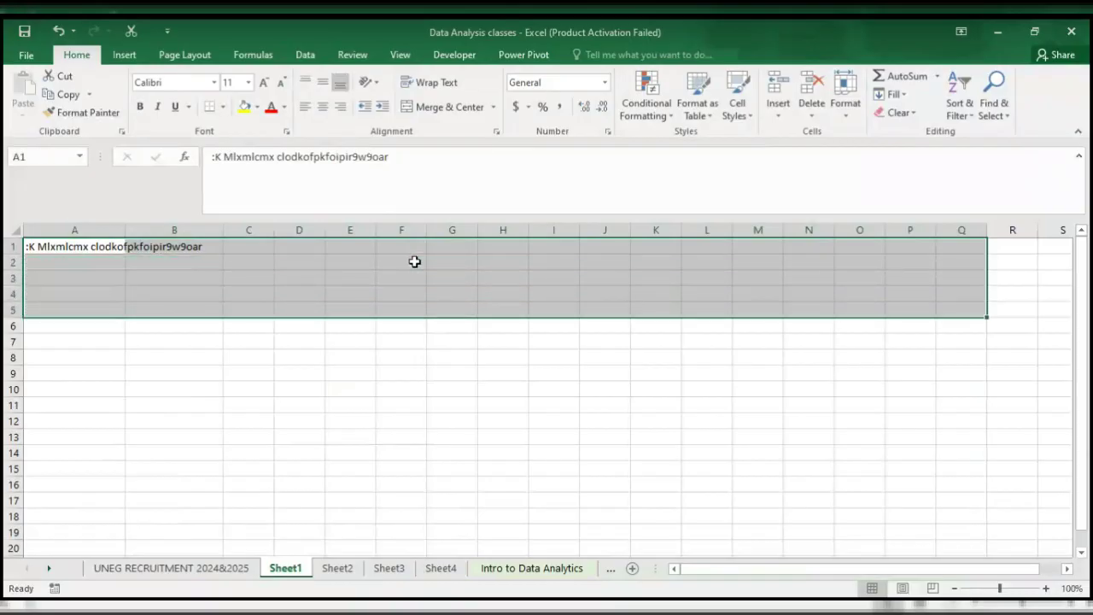
pyautogui.hotkey('shift', 'Up')
pyautogui.hotkey('shift', 'Up')
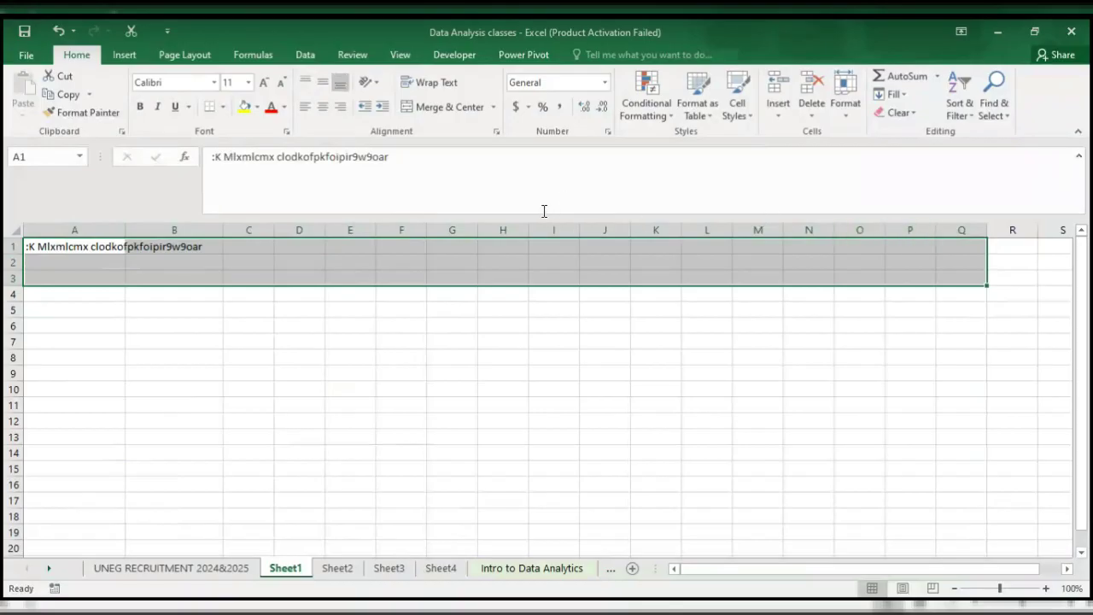
pyautogui.click(494, 108)
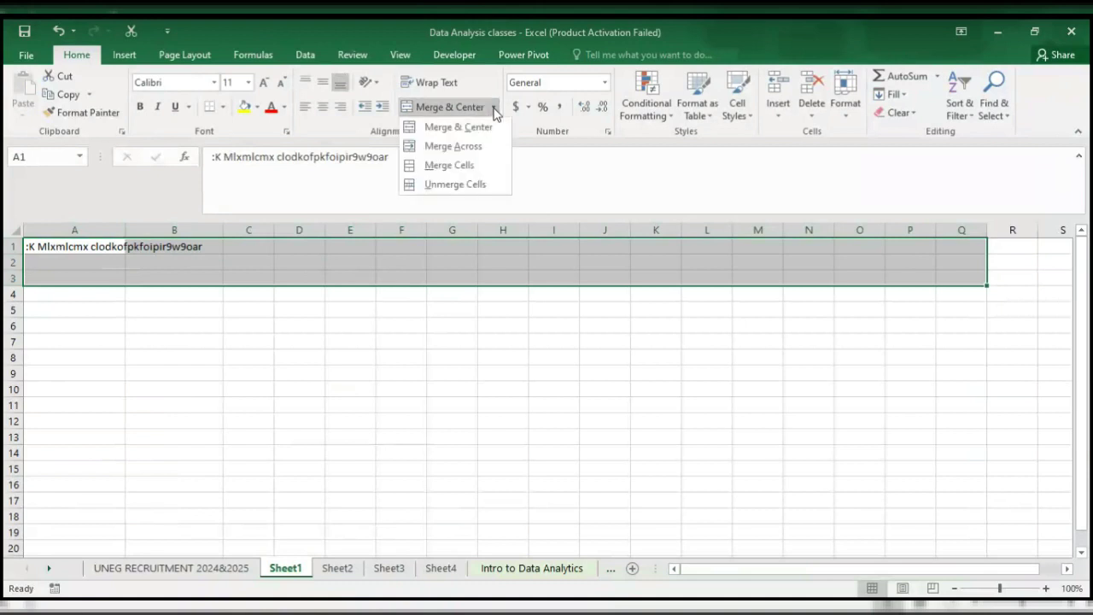
pyautogui.click(486, 133)
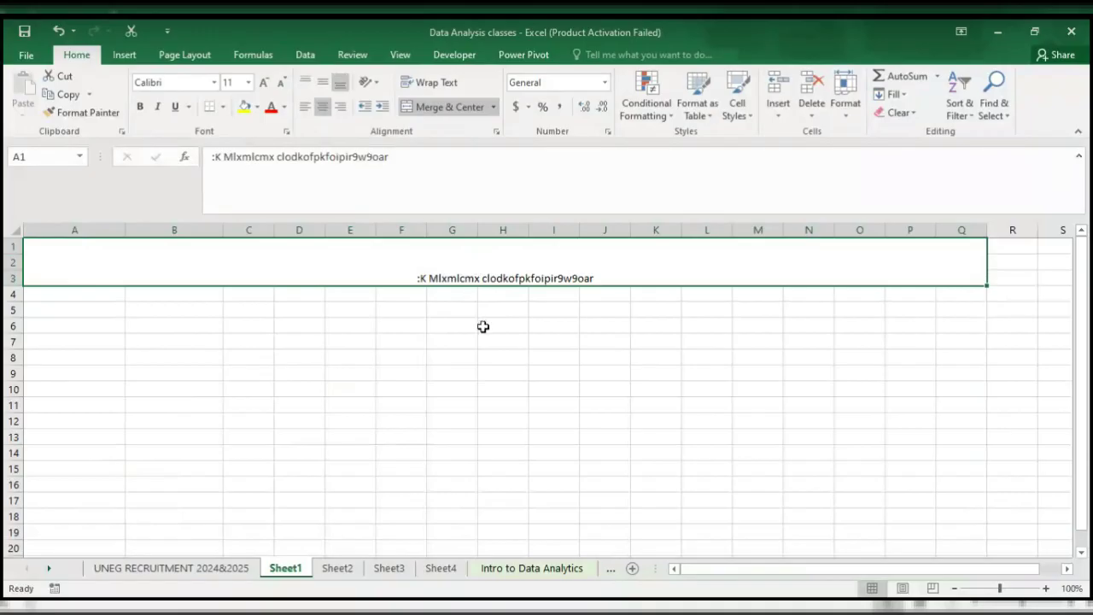
pyautogui.click(483, 326)
# - Enlarge the text in the merged heading cell, except its final letter, to font size 24
pyautogui.click(500, 268)
pyautogui.click(390, 156)
pyautogui.moveTo(264, 174); pyautogui.dragTo(207, 159)
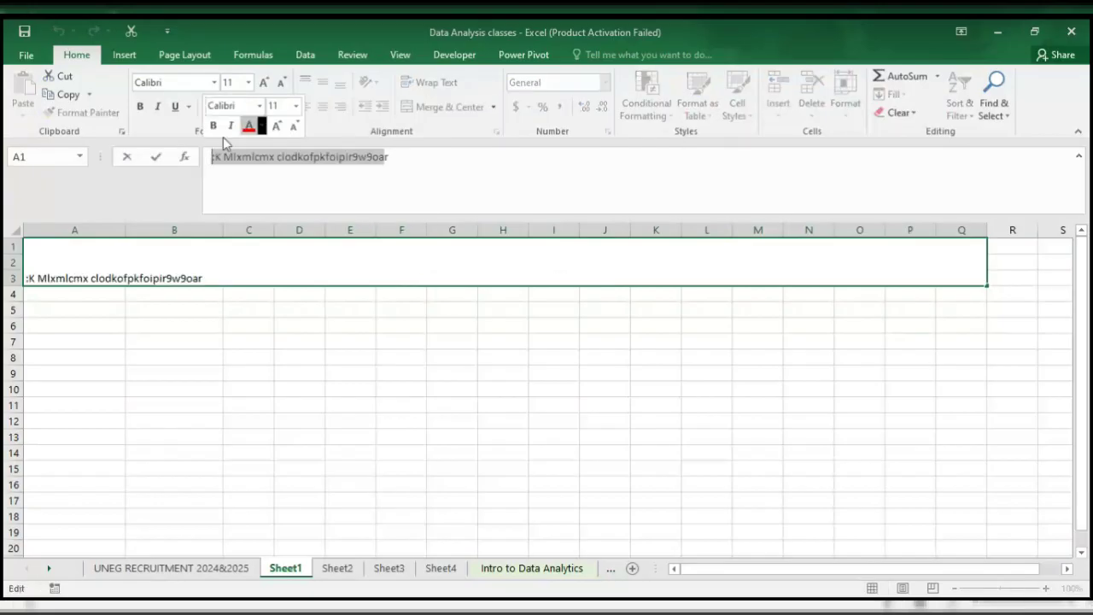
pyautogui.click(265, 88)
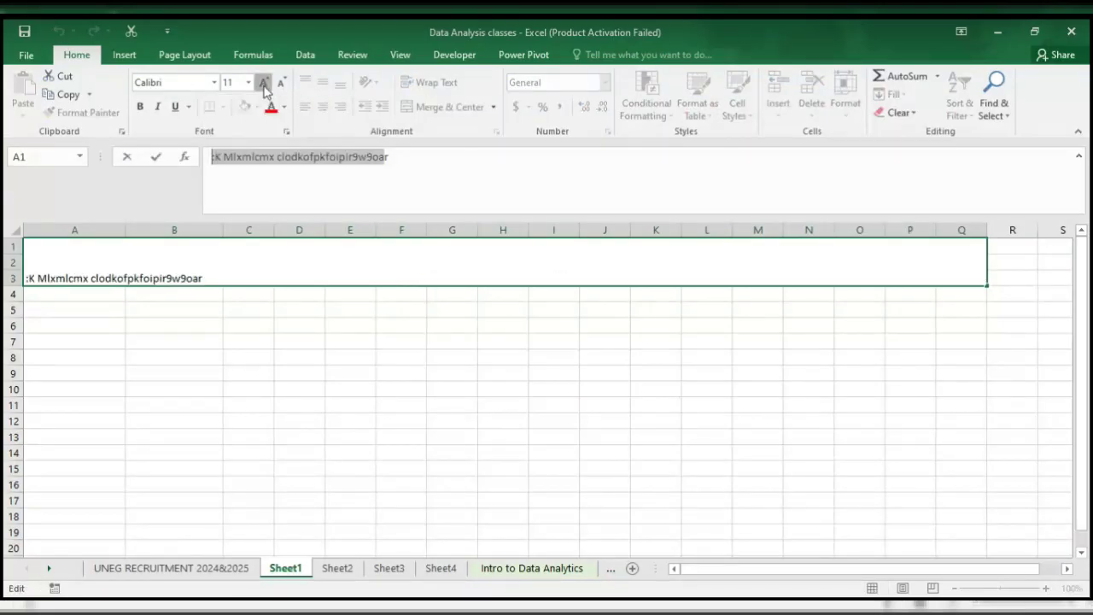
pyautogui.click(265, 88)
pyautogui.click(265, 88)
pyautogui.click(265, 88)
pyautogui.click(264, 88)
pyautogui.click(265, 88)
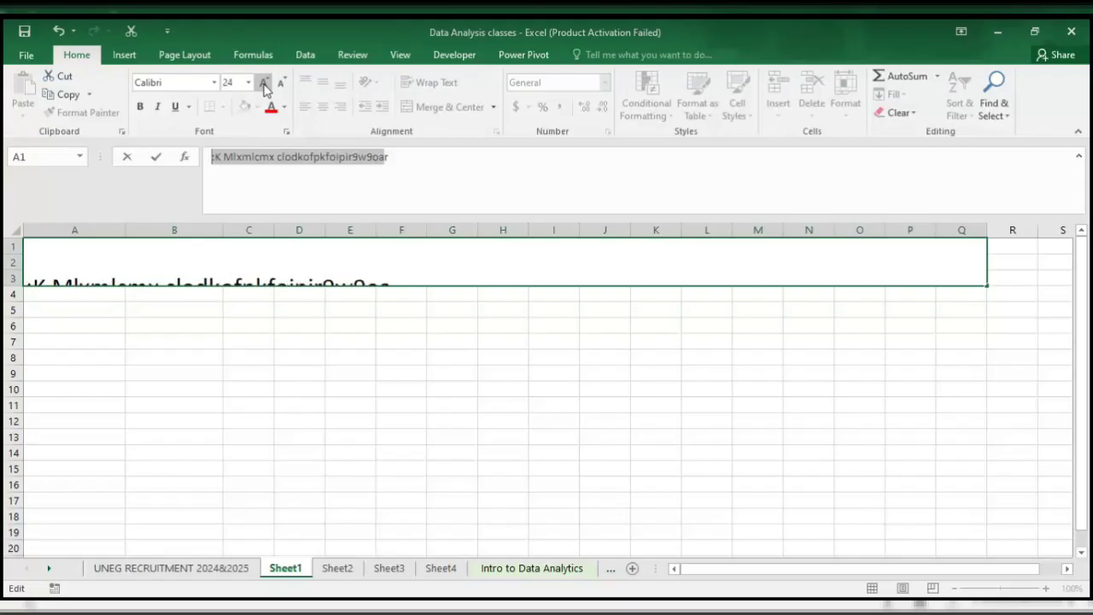
pyautogui.click(393, 314)
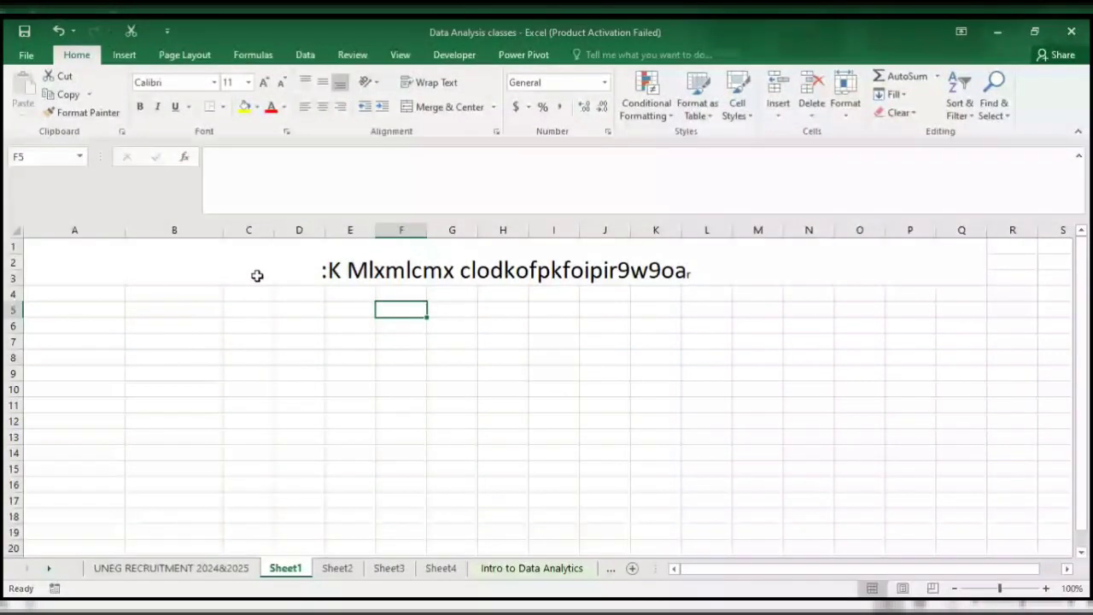
# - Unmerge the centered heading cell back into the separate cells of A1:Q3
pyautogui.click(494, 107)
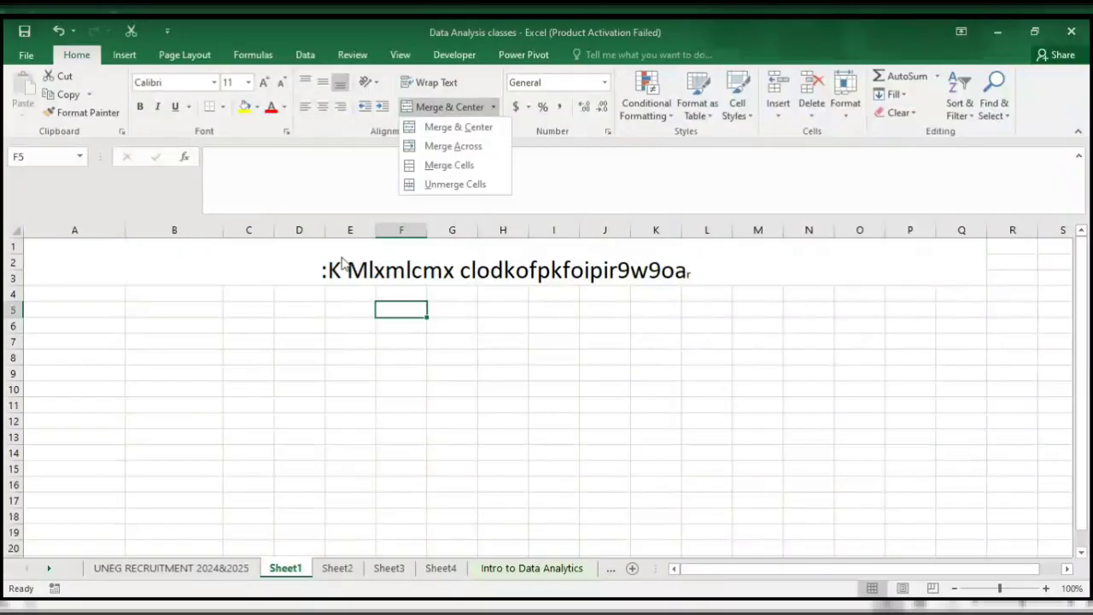
pyautogui.click(447, 108)
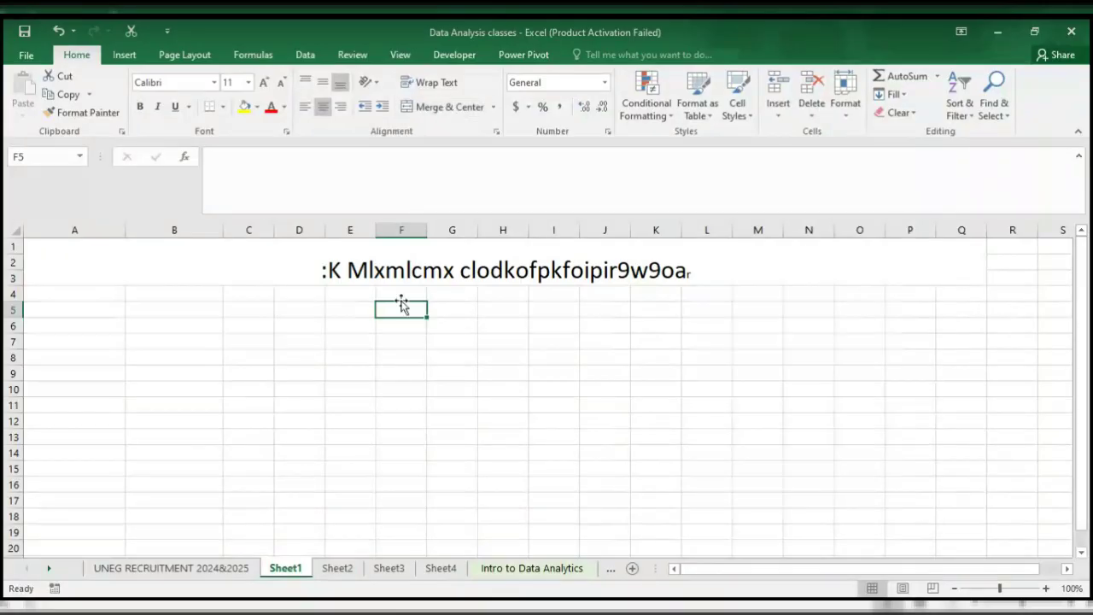
pyautogui.click(398, 272)
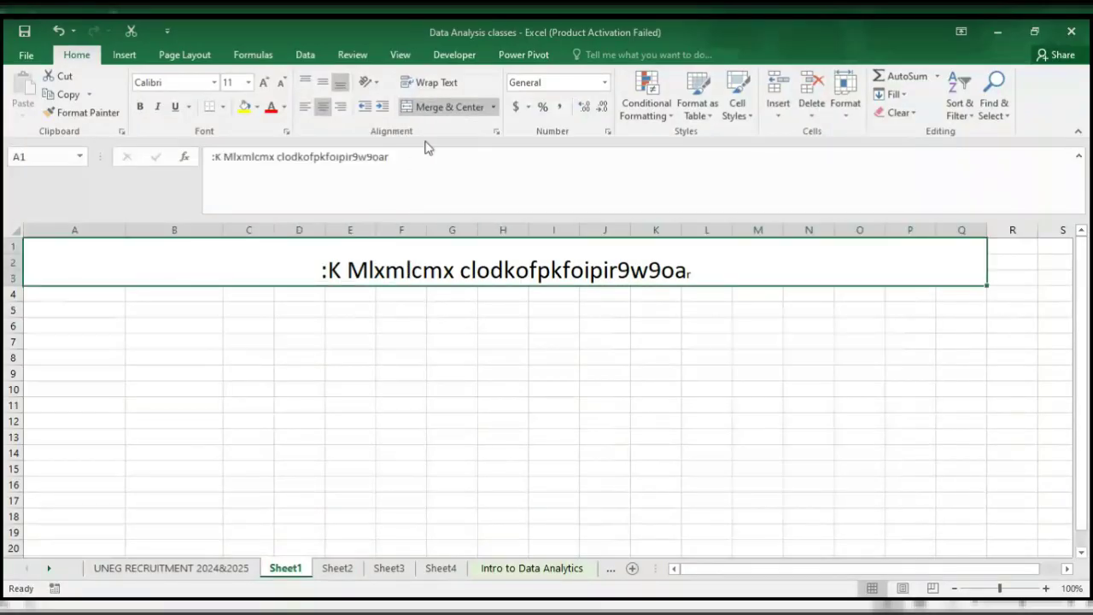
pyautogui.click(447, 108)
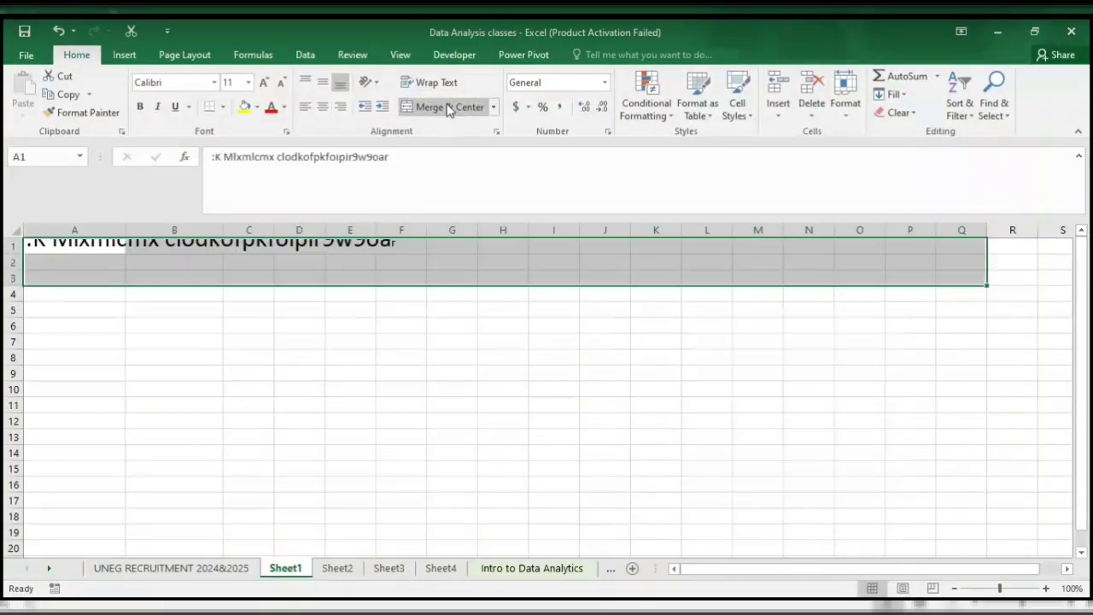
# - Apply Merge Across to A1:Q3 and select the merged second row to check it
pyautogui.click(493, 107)
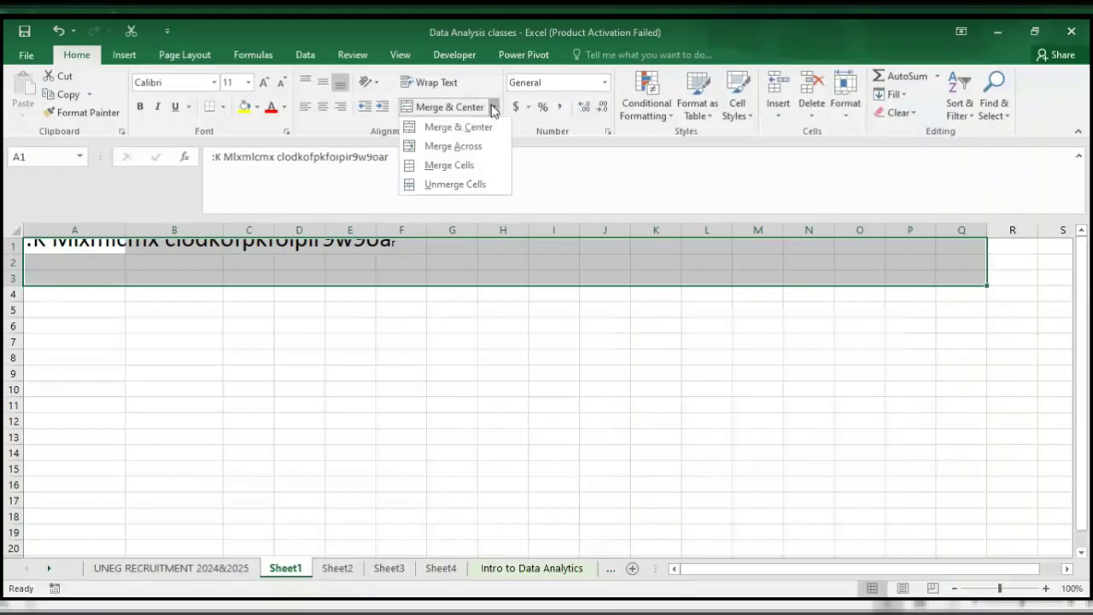
pyautogui.click(476, 146)
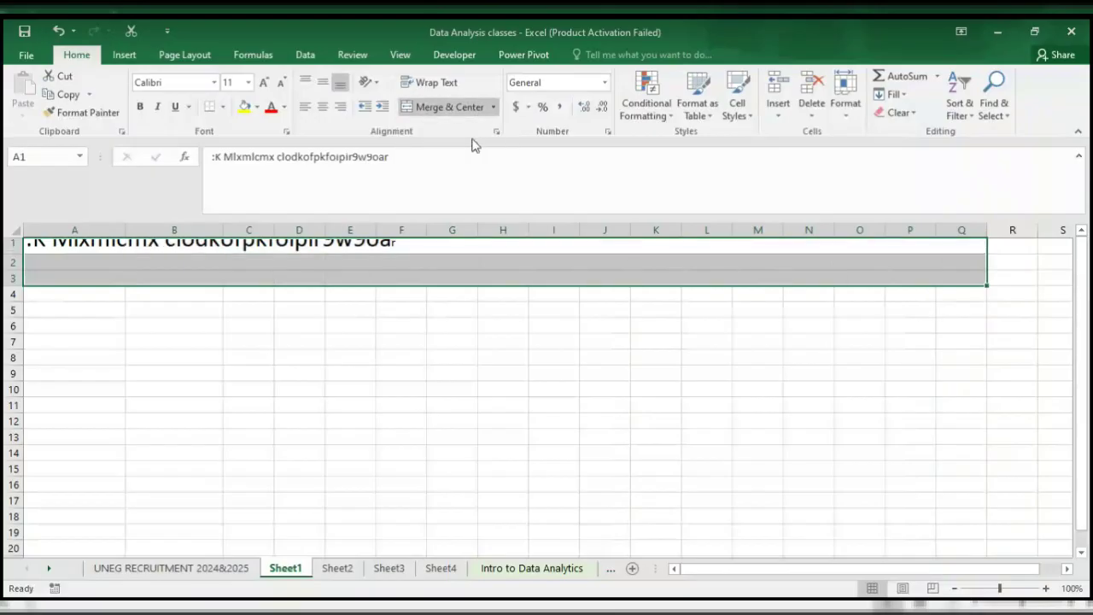
pyautogui.click(427, 265)
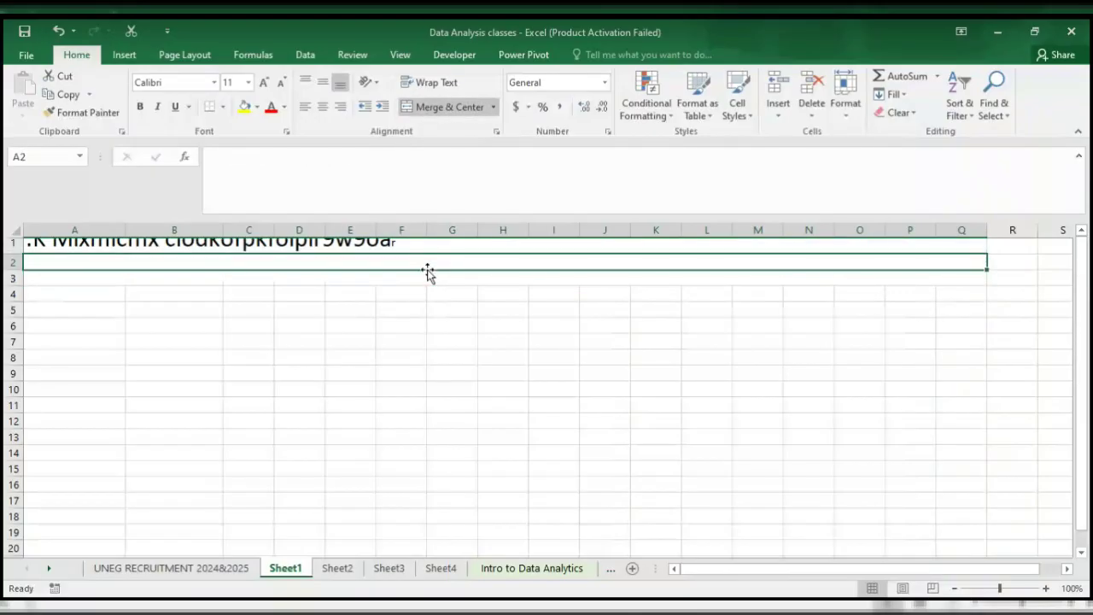
# - Enter the sample text "vjgbjhnkjmp;]ol][l]" in the merged row 2 and "b vjlnb;hijpo;pjk'p[ol" in the merged row 3
pyautogui.click(362, 248)
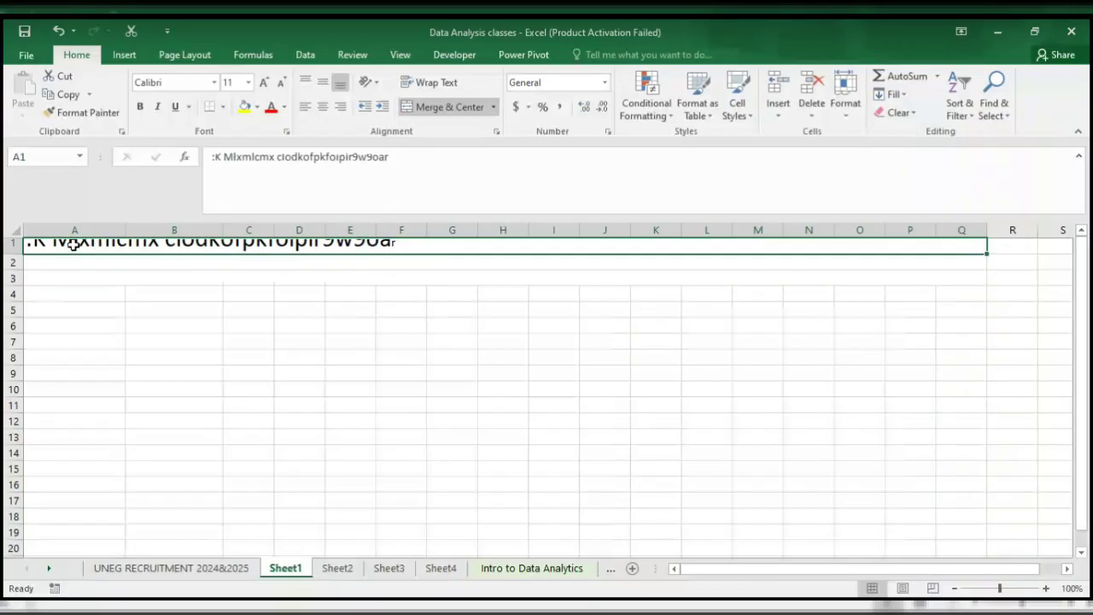
pyautogui.click(94, 266)
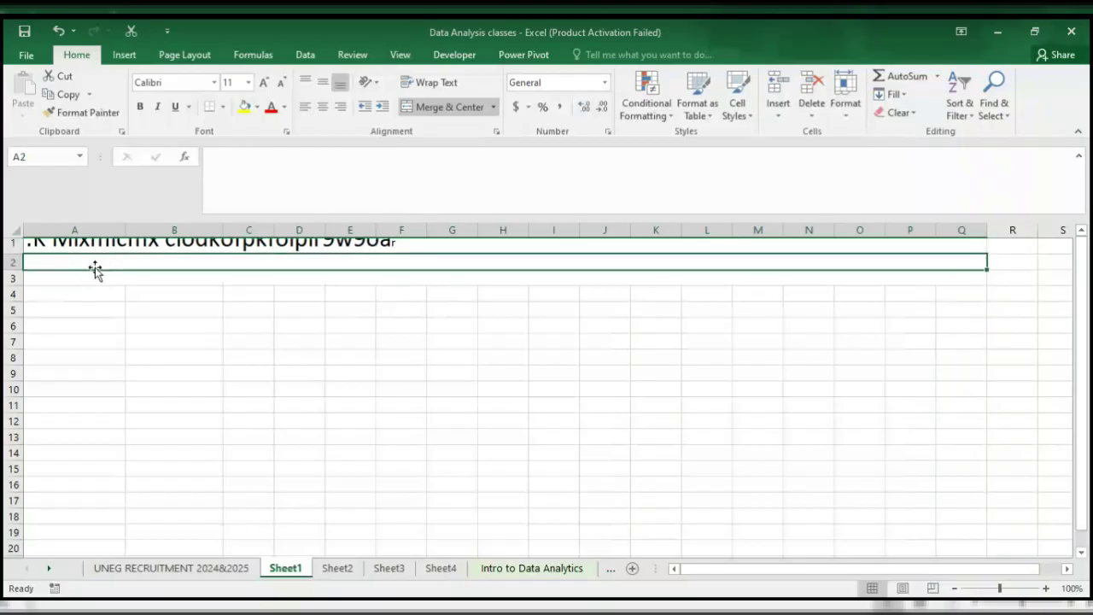
pyautogui.click(98, 275)
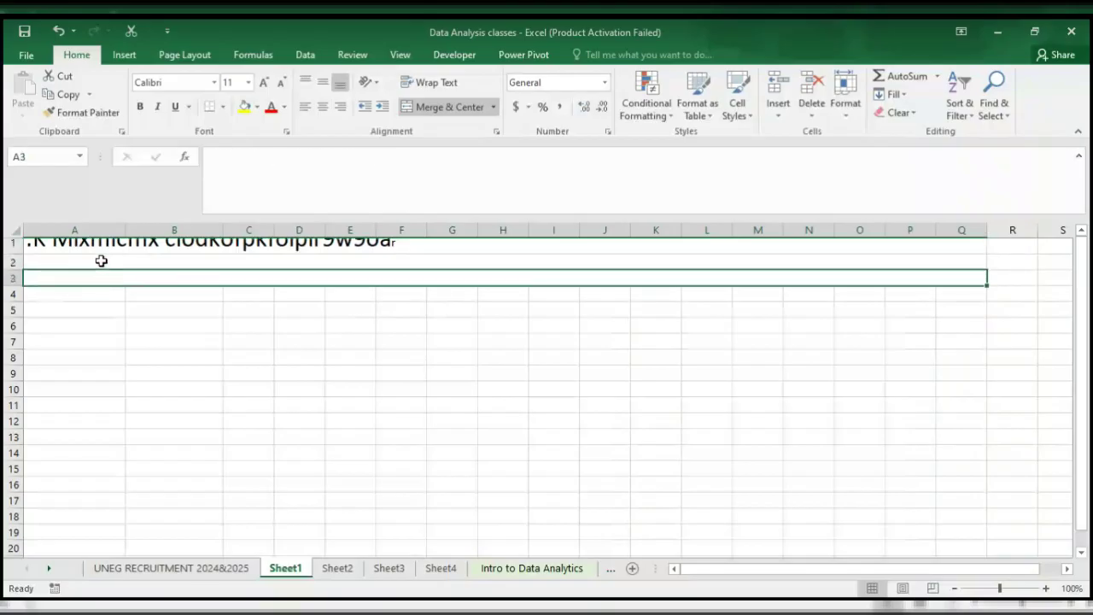
pyautogui.click(101, 261)
pyautogui.write('vjgbjhnkj')
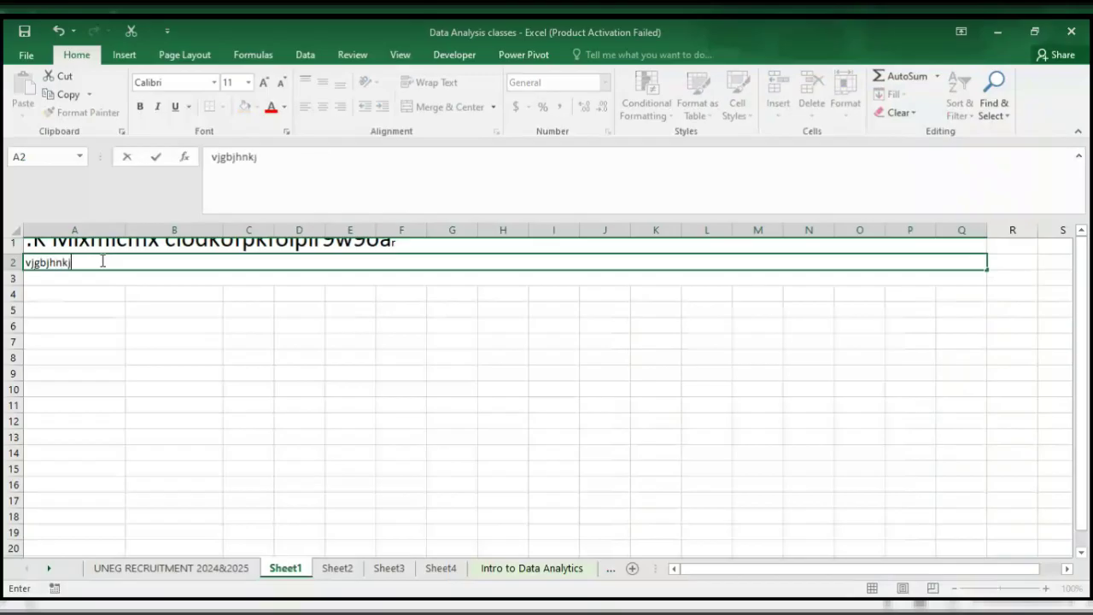
pyautogui.write('mp;]ol][l]')
pyautogui.press('Return')
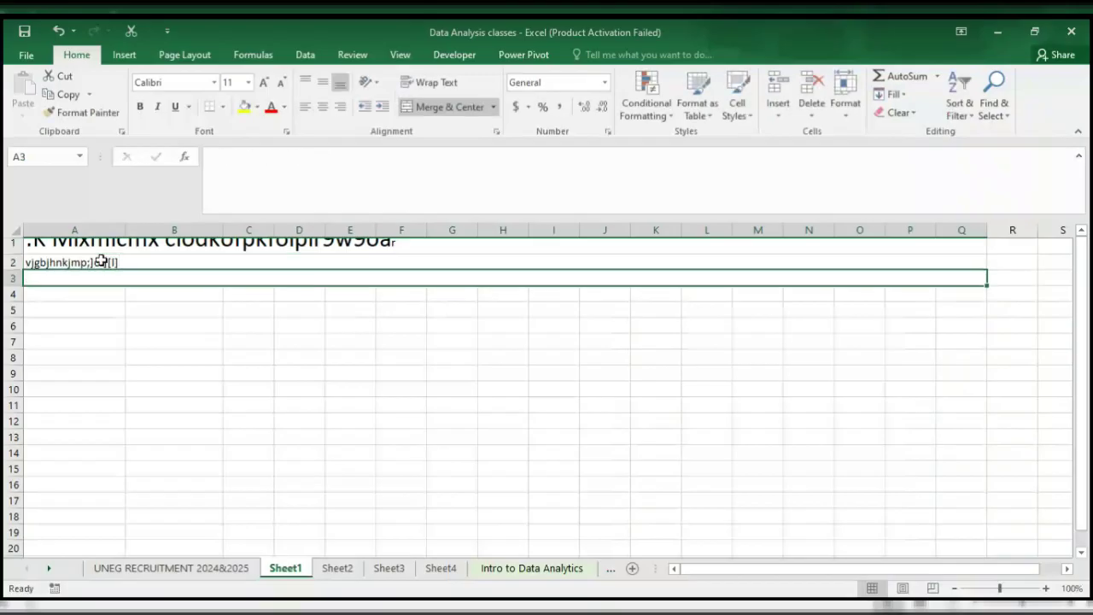
pyautogui.write("b vjlnb;hijpo;pjk'p[ol")
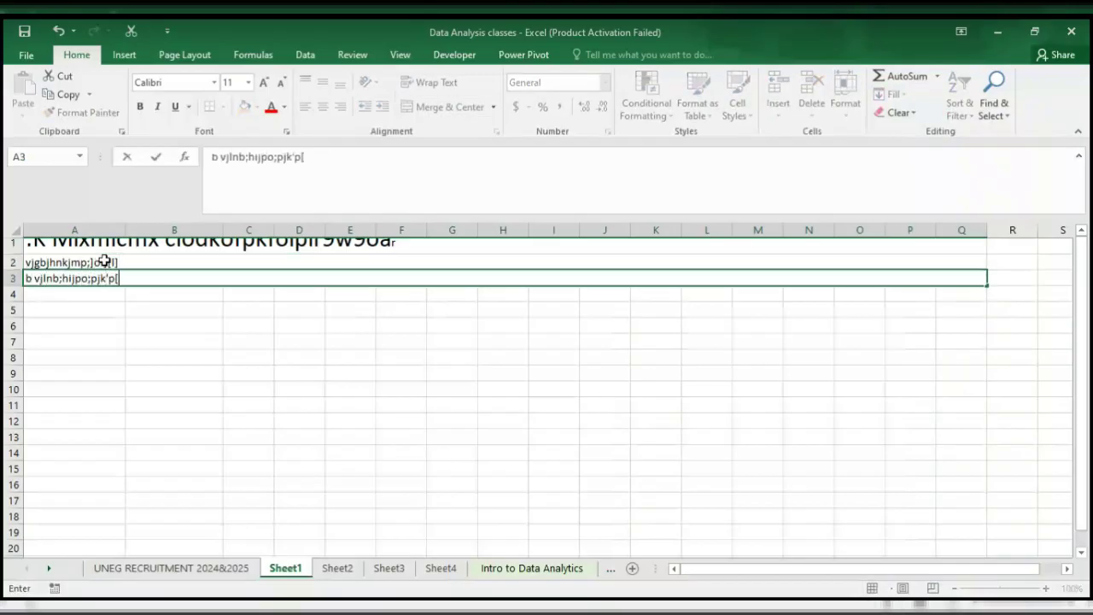
# - Center the text in the merged row 1 cell and set its font size to 10
pyautogui.click(160, 245)
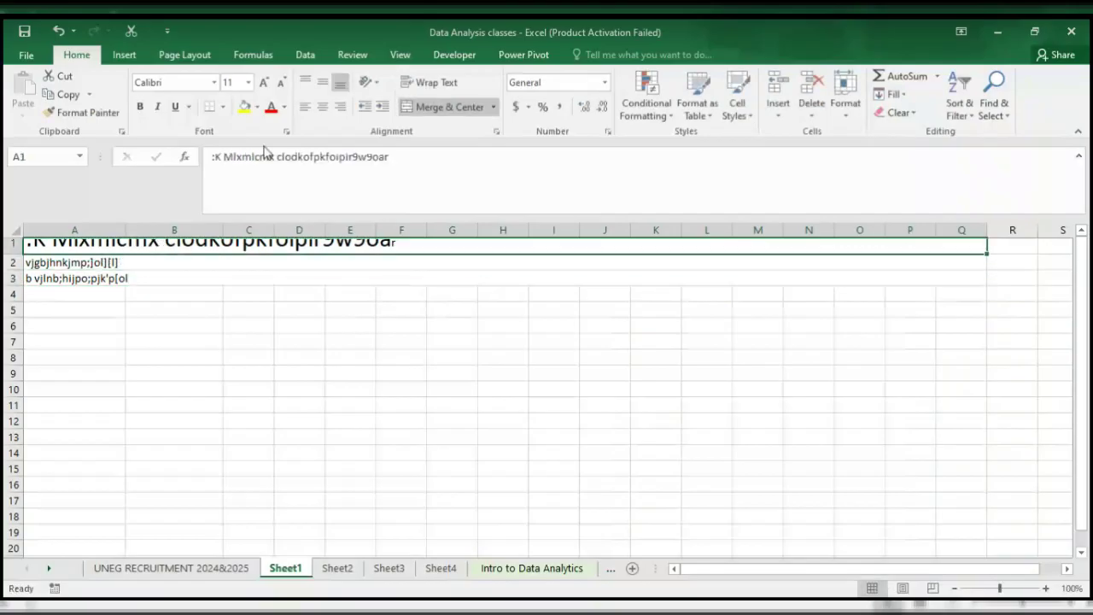
pyautogui.click(318, 113)
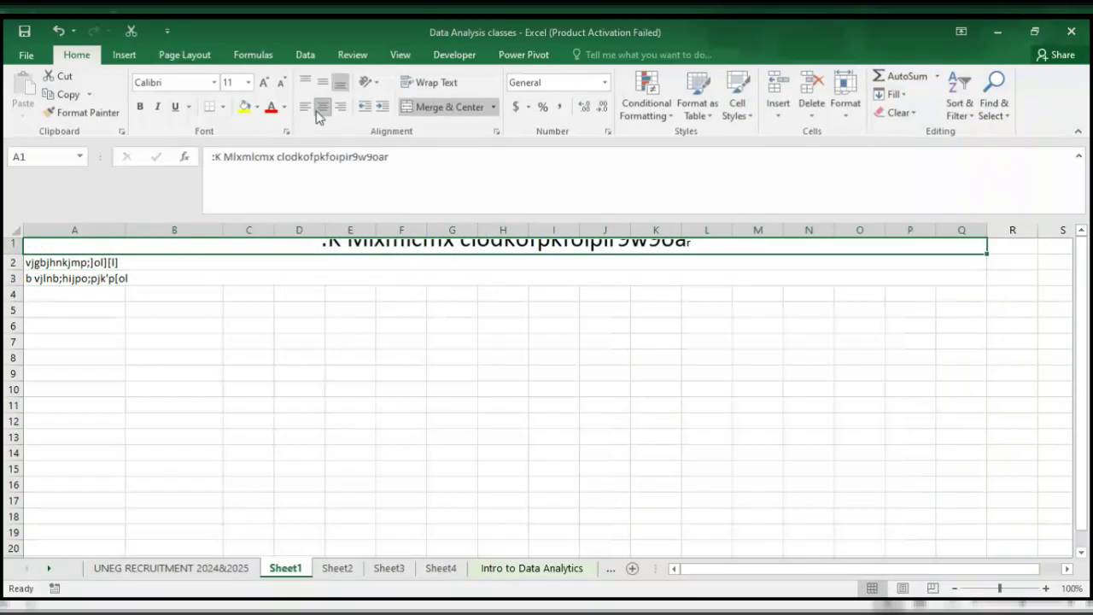
pyautogui.click(281, 82)
pyautogui.click(281, 83)
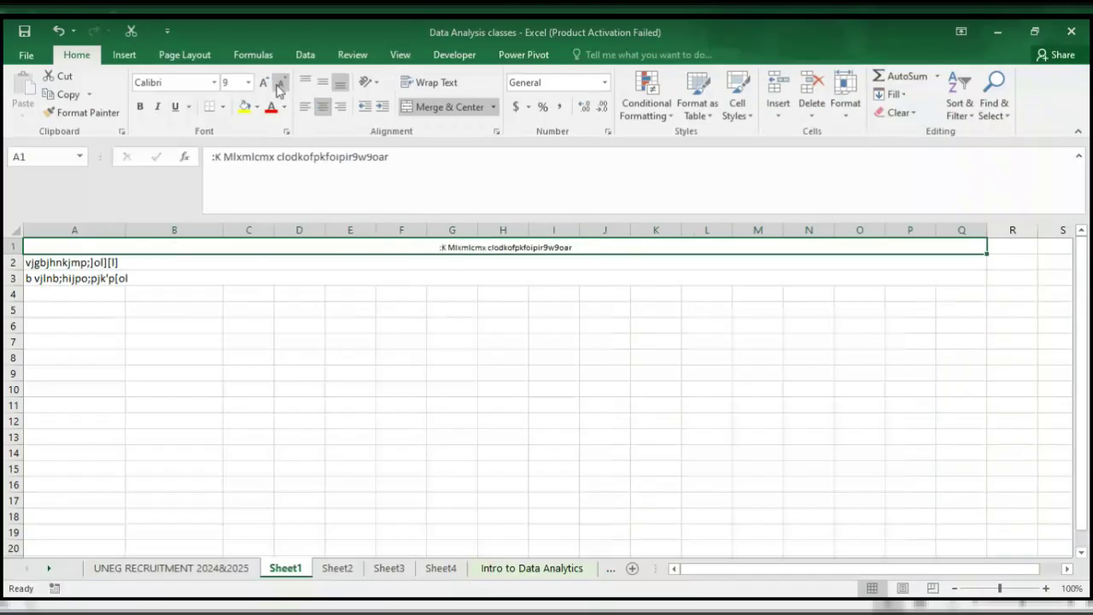
pyautogui.click(264, 83)
pyautogui.click(265, 83)
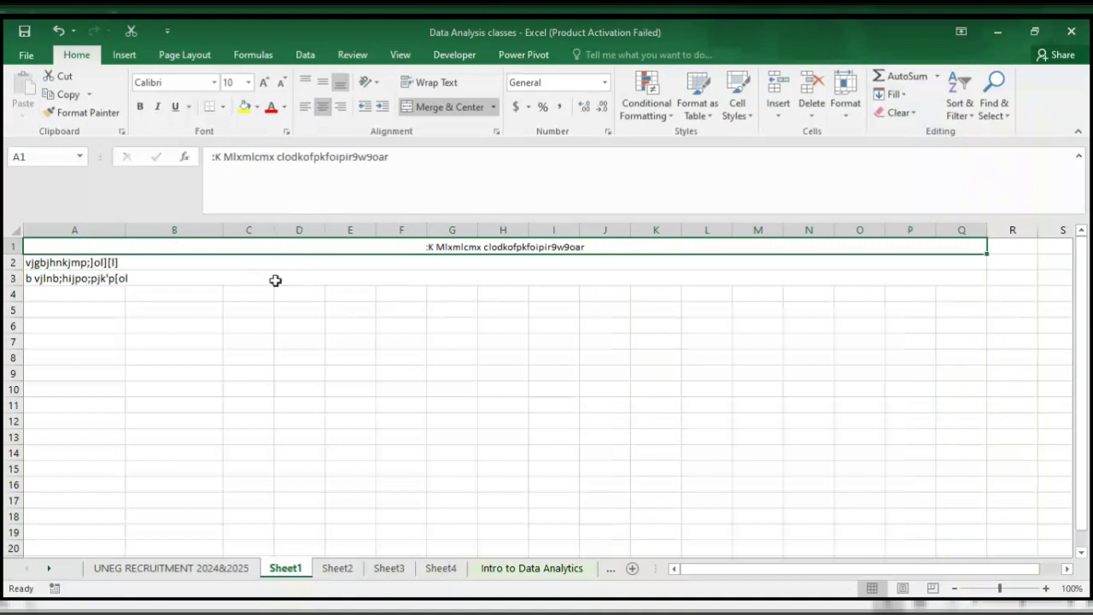
# - Unmerge rows 1, 2 and 3 of the range A1:Q3 back into separate cells
pyautogui.click(483, 111)
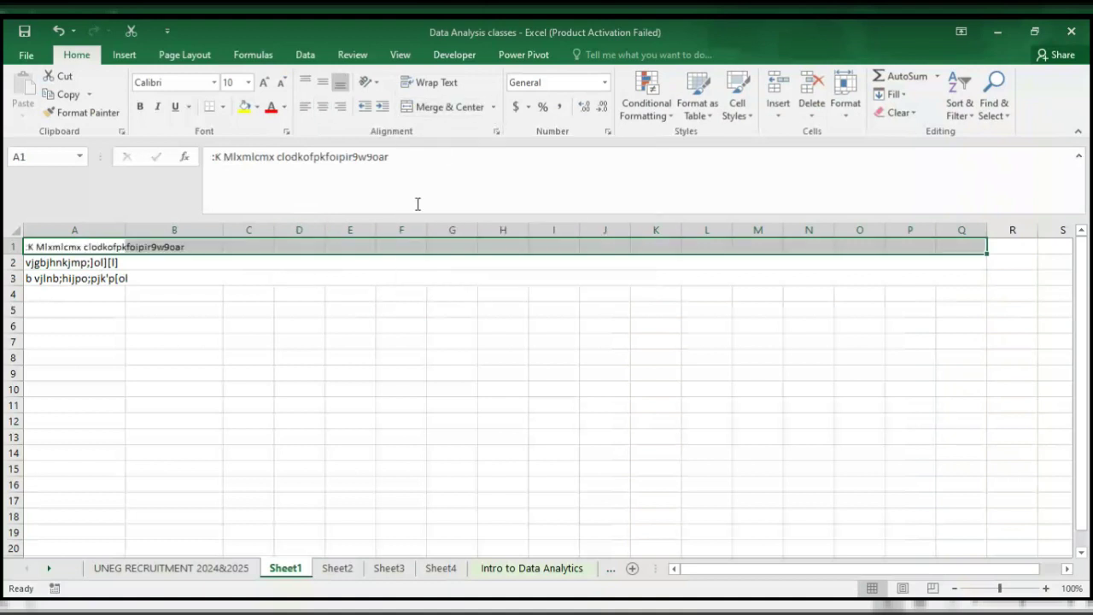
pyautogui.click(123, 277)
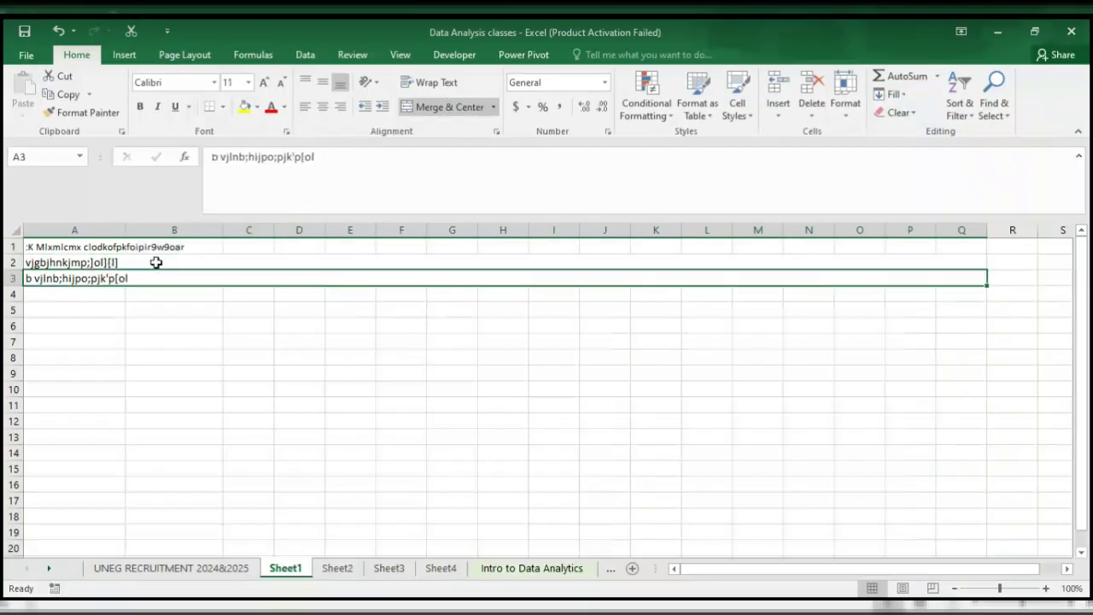
pyautogui.click(167, 260)
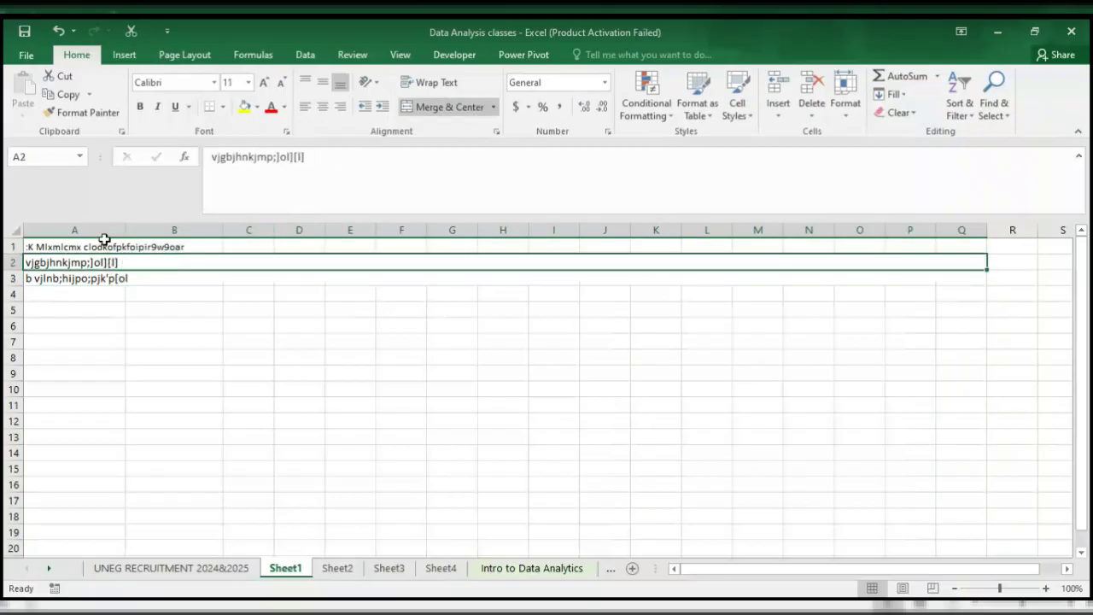
pyautogui.click(107, 245)
pyautogui.click(141, 247)
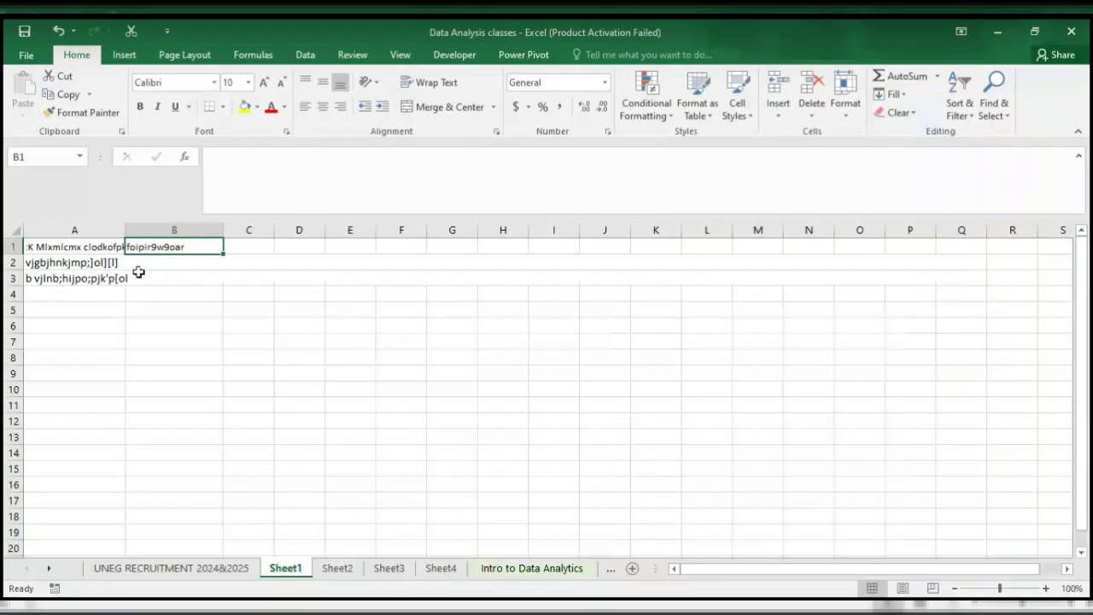
pyautogui.click(138, 273)
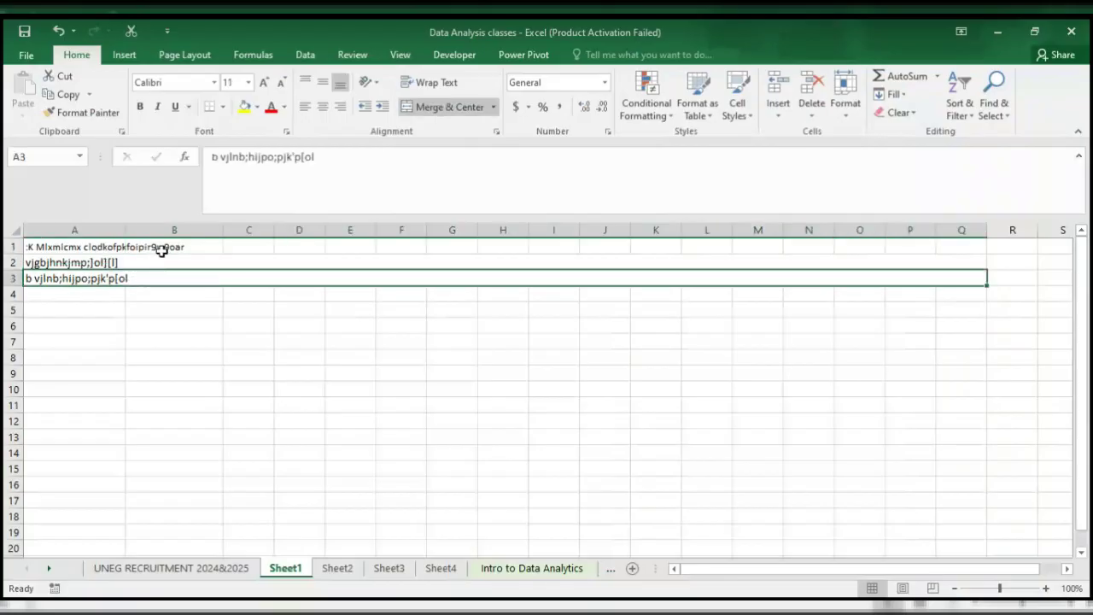
pyautogui.click(437, 109)
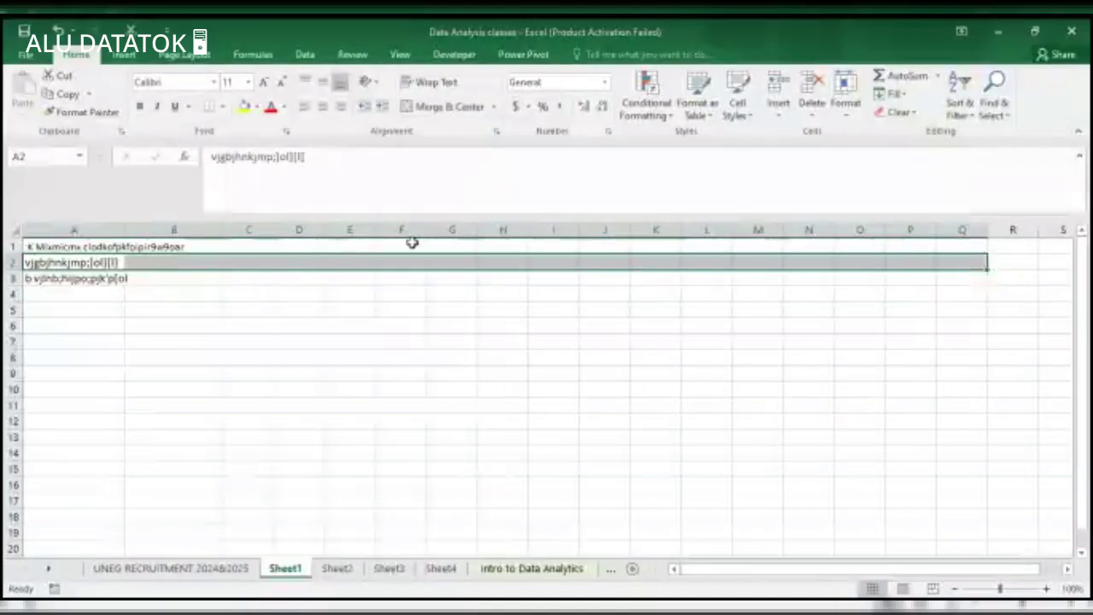
# - Try to apply Merge Cells to the single empty cell F1
pyautogui.click(413, 241)
pyautogui.click(494, 107)
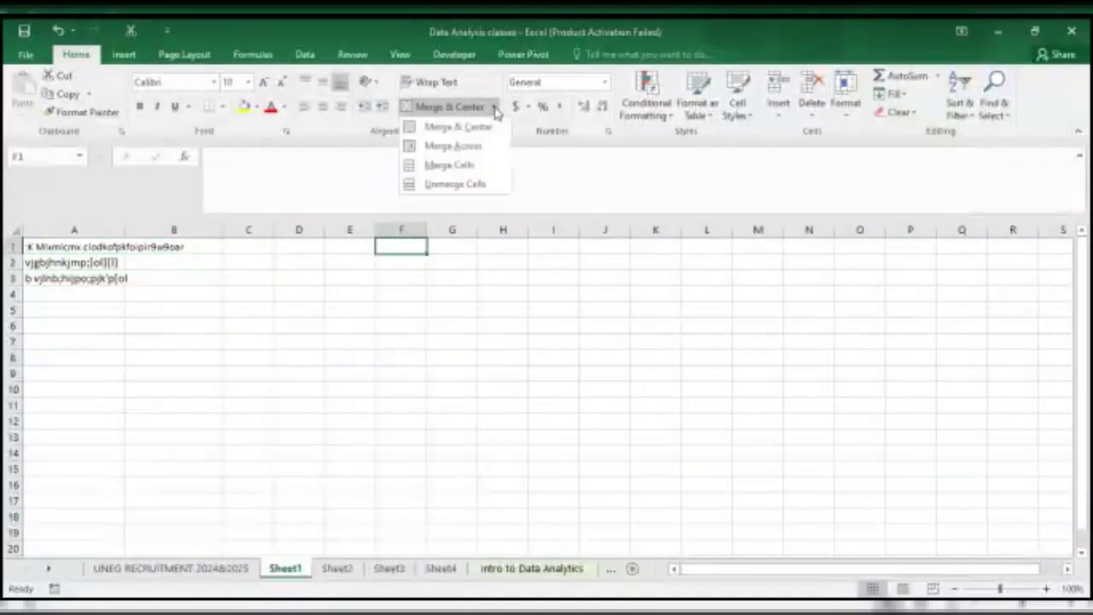
pyautogui.click(474, 164)
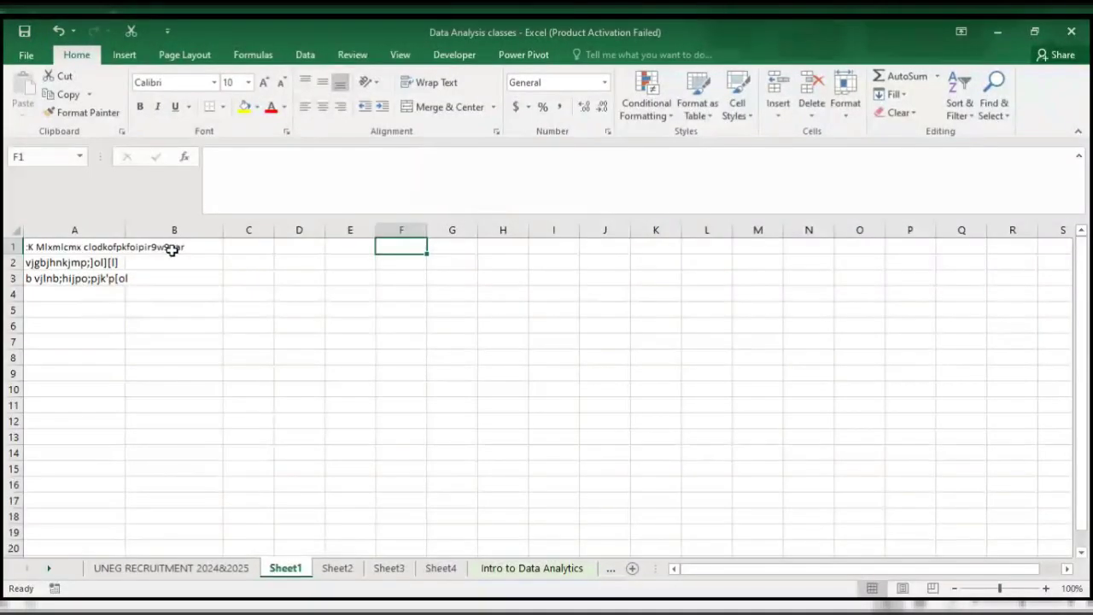
# - Merge and center the range A1:B1, and apply the Merge Cells option to it
pyautogui.click(103, 242)
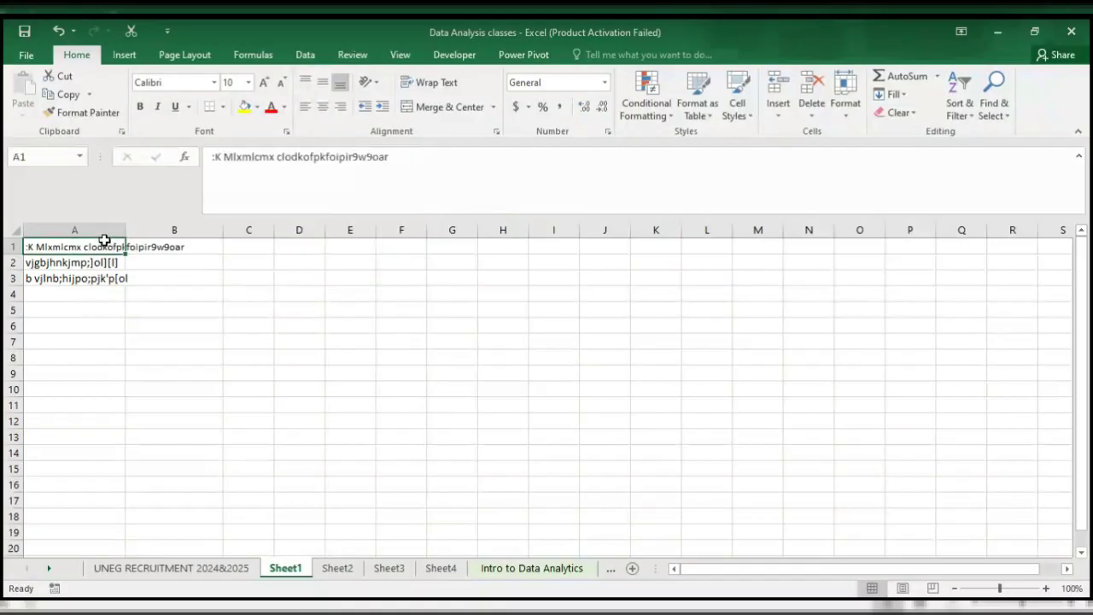
pyautogui.hotkey('shift', 'Right')
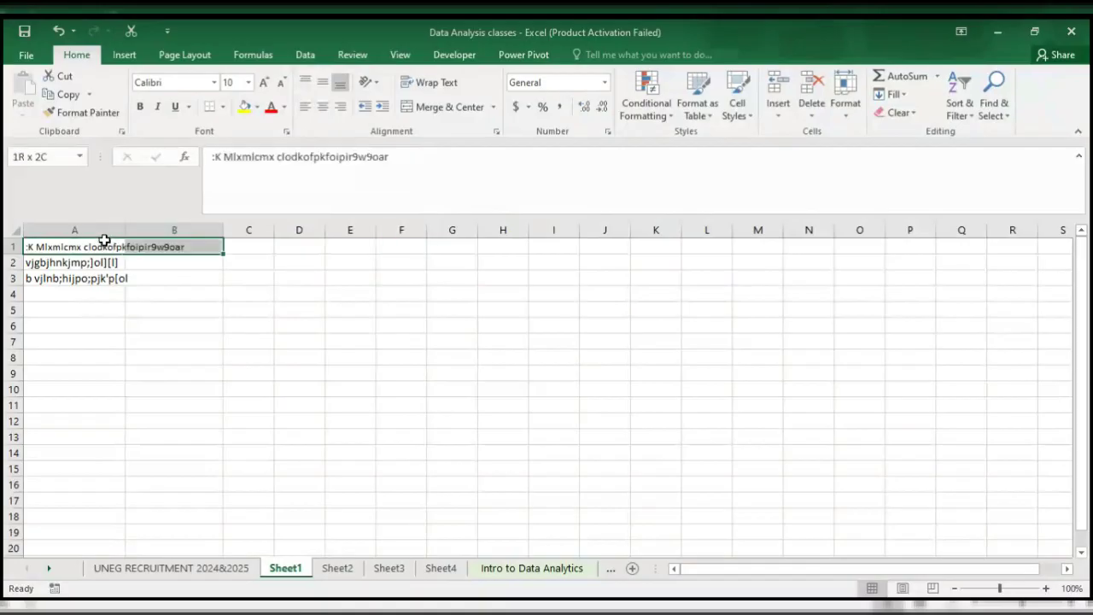
pyautogui.click(442, 112)
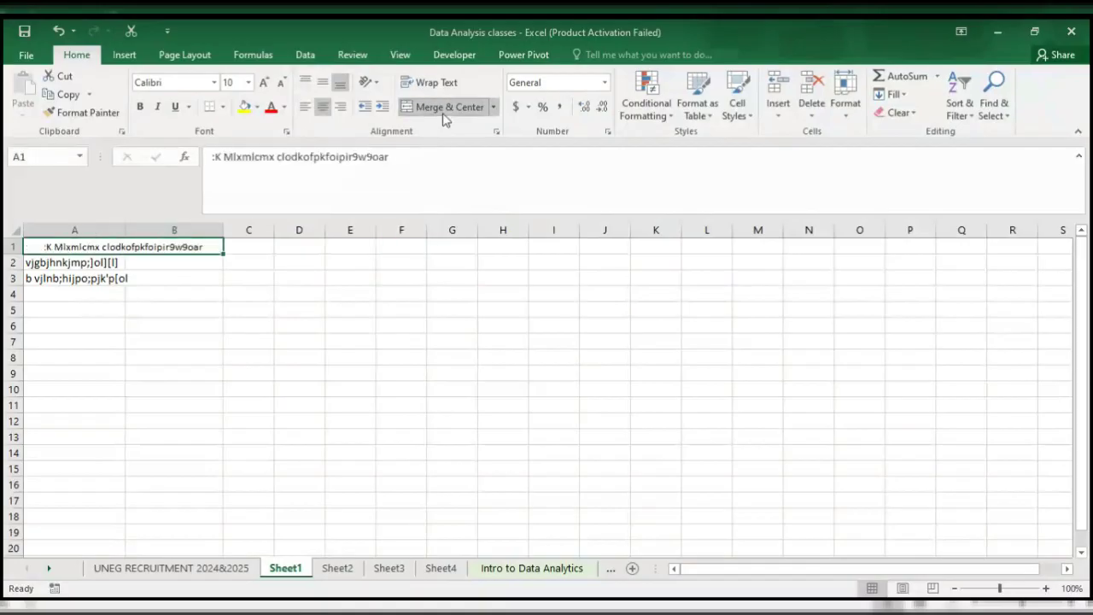
pyautogui.click(494, 107)
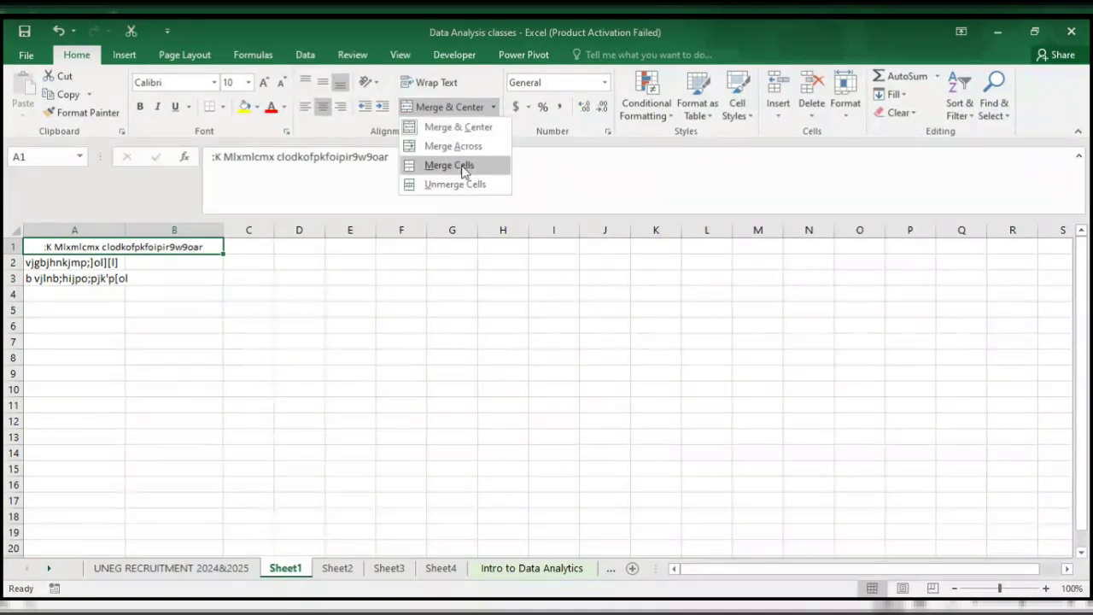
pyautogui.click(462, 166)
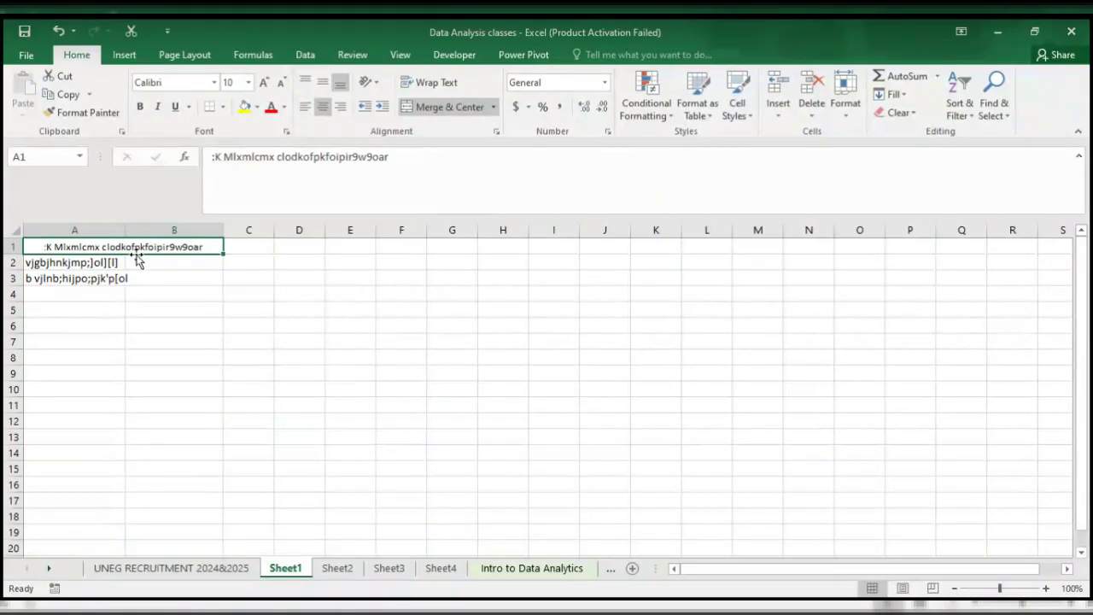
# - Review the merge options for the merged A1:B1 cell again without choosing one
pyautogui.click(493, 107)
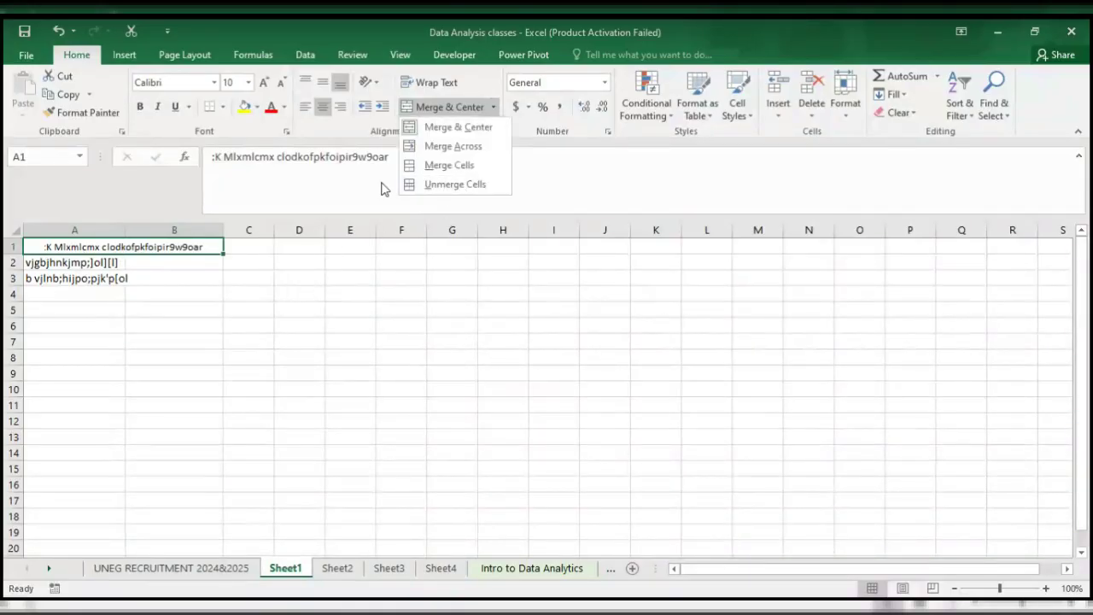
pyautogui.click(292, 250)
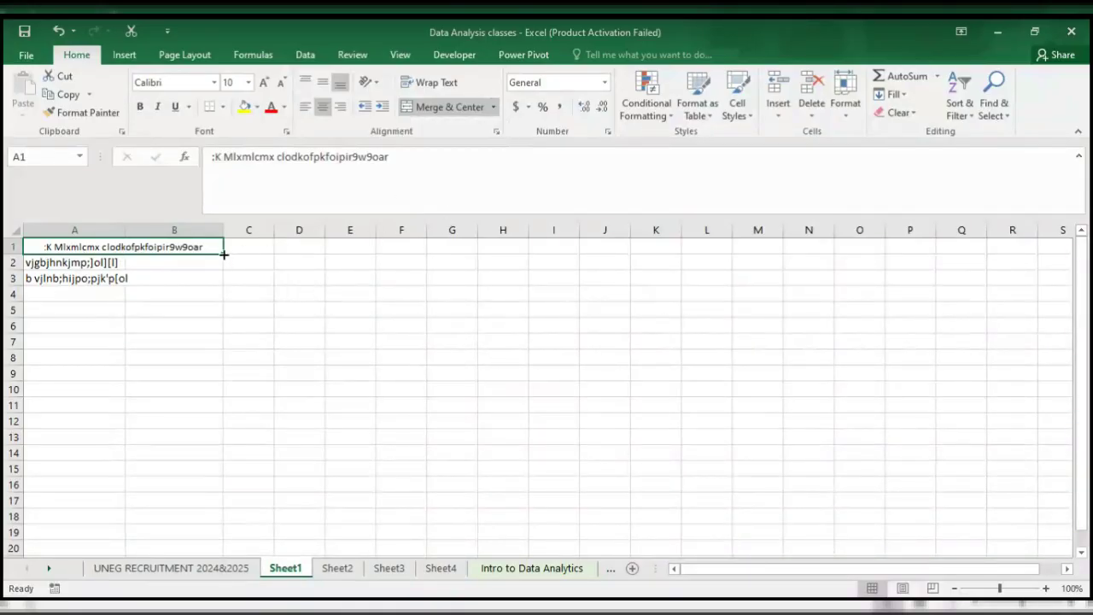
pyautogui.click(264, 247)
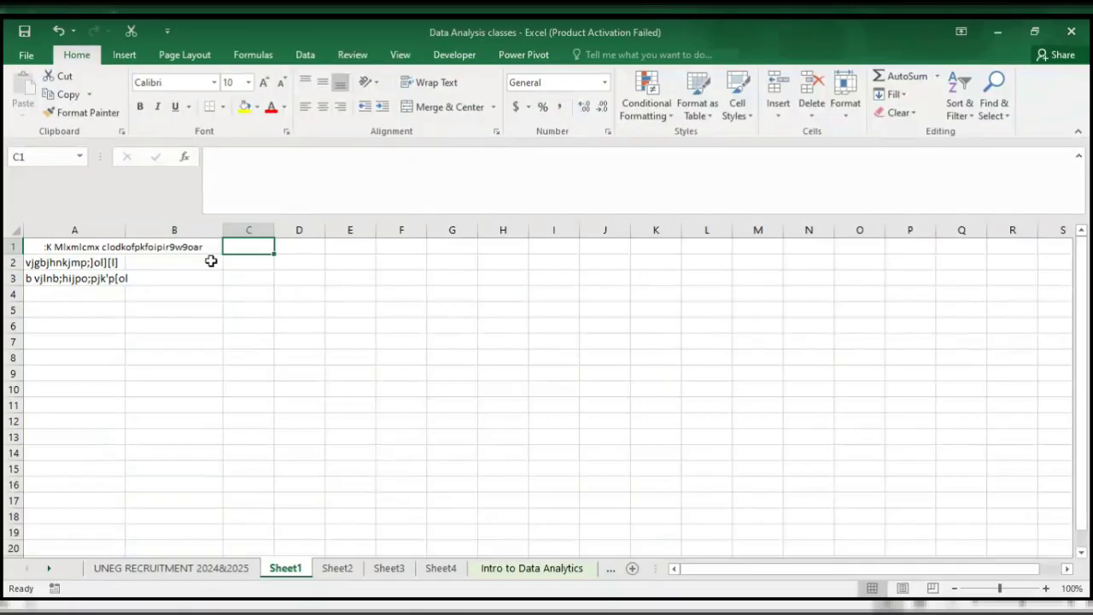
# - View the list of available number formats for the empty cell B2
pyautogui.click(176, 266)
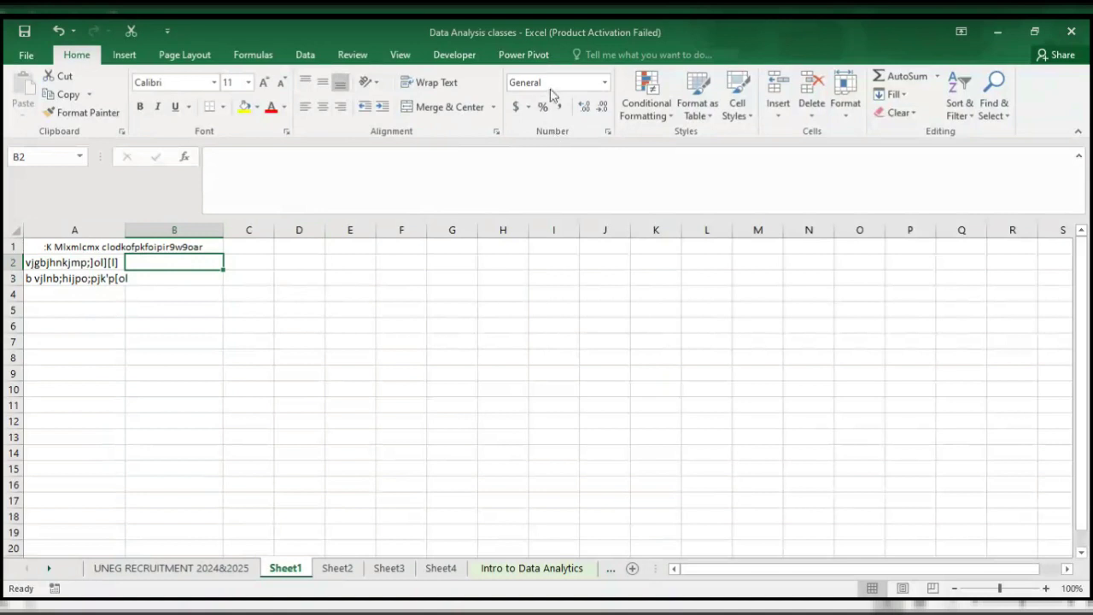
pyautogui.click(605, 82)
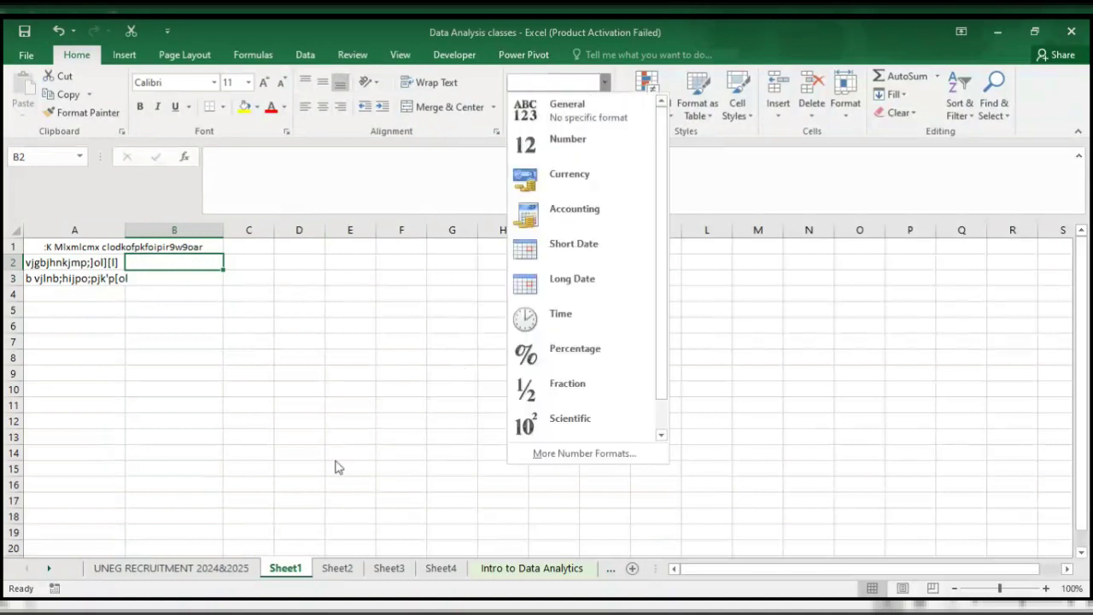
pyautogui.click(200, 576)
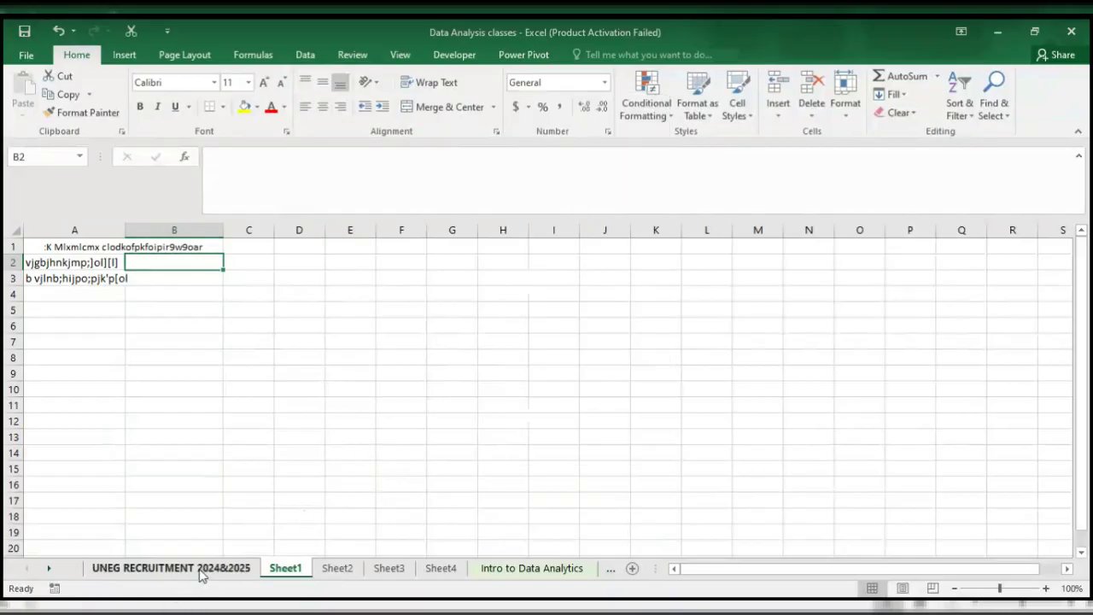
# - Go to the UNEG RECRUITMENT 2024&2025 sheet and view the number formats available for the whole Name column
pyautogui.click(201, 576)
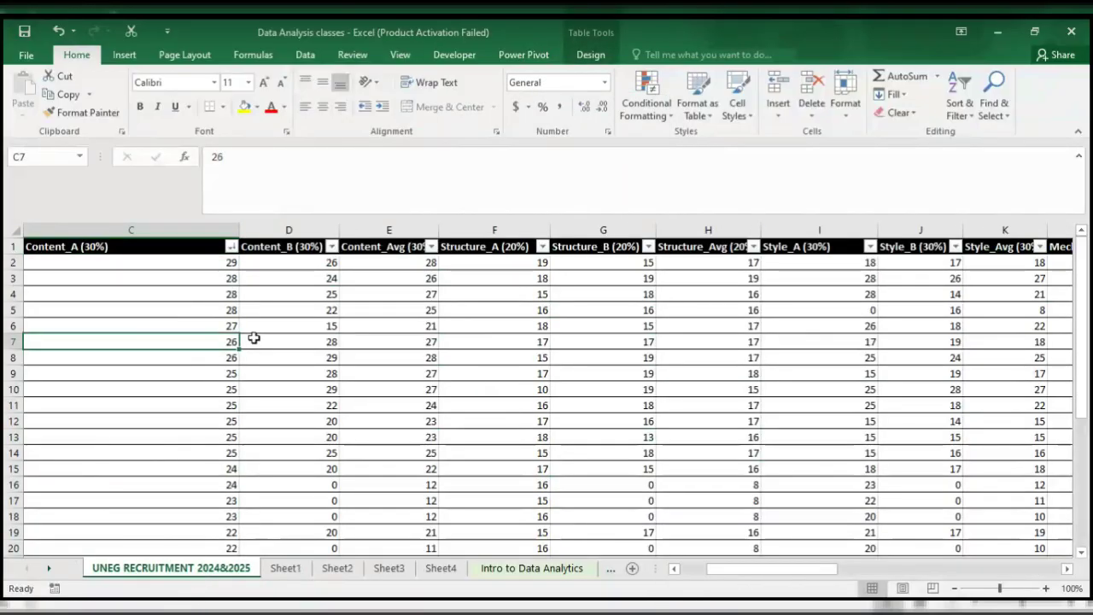
pyautogui.press('Left')
pyautogui.press('Left')
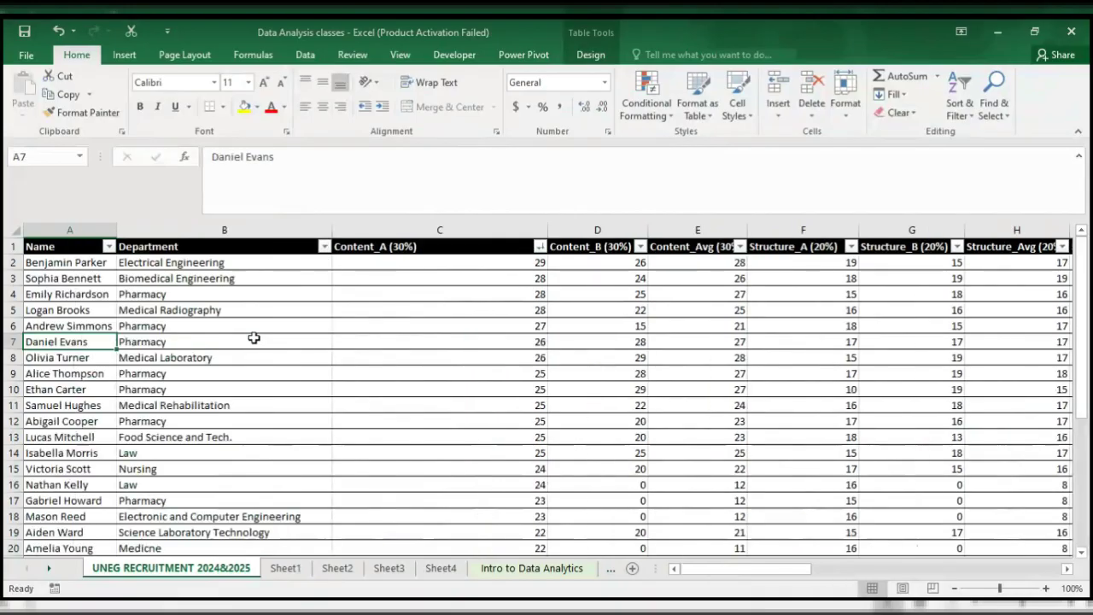
pyautogui.click(92, 240)
pyautogui.click(92, 228)
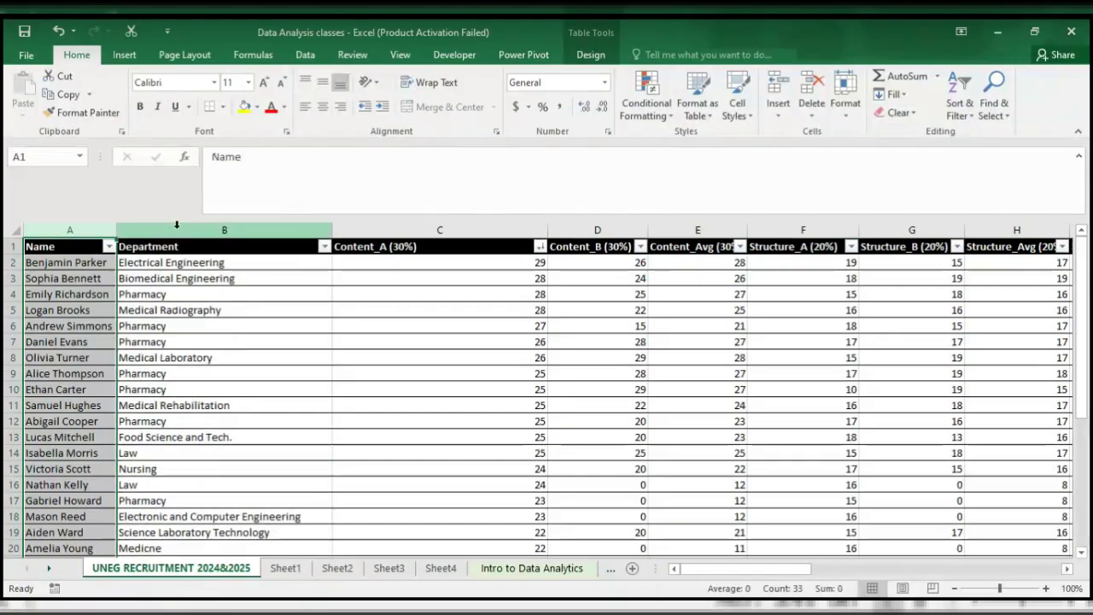
pyautogui.click(605, 83)
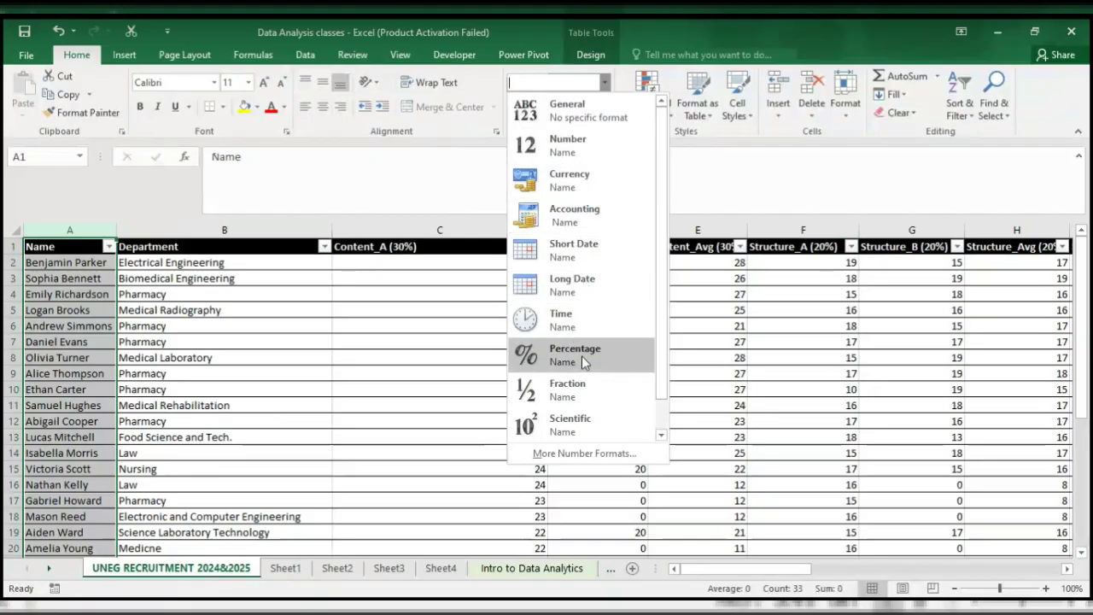
pyautogui.click(218, 406)
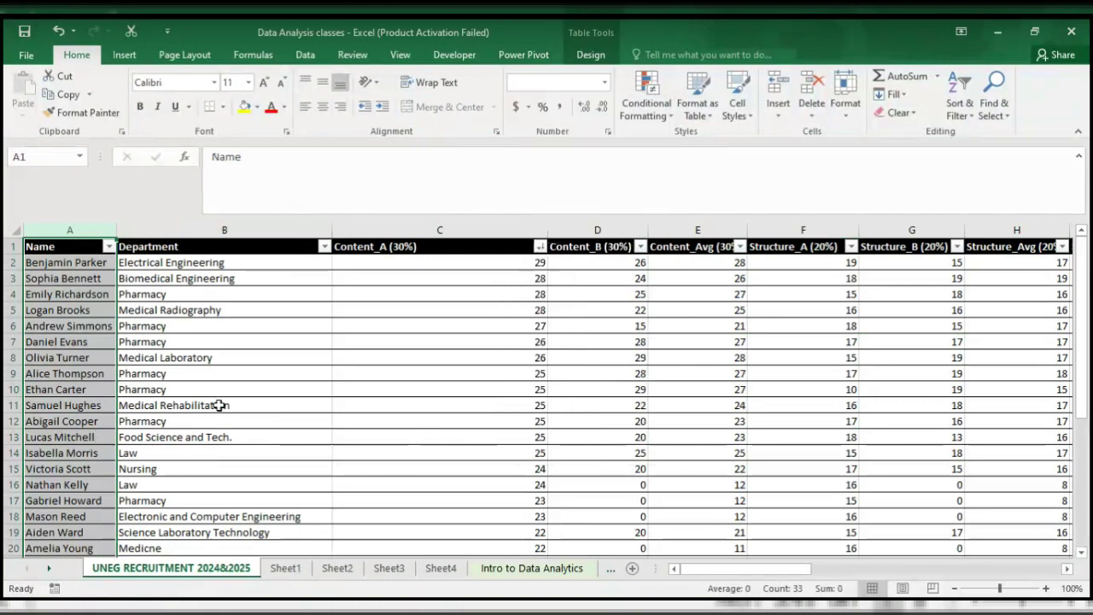
# - Format the whole Content_A (30%) column as Currency and review the available accounting currency symbols without choosing one
pyautogui.click(425, 229)
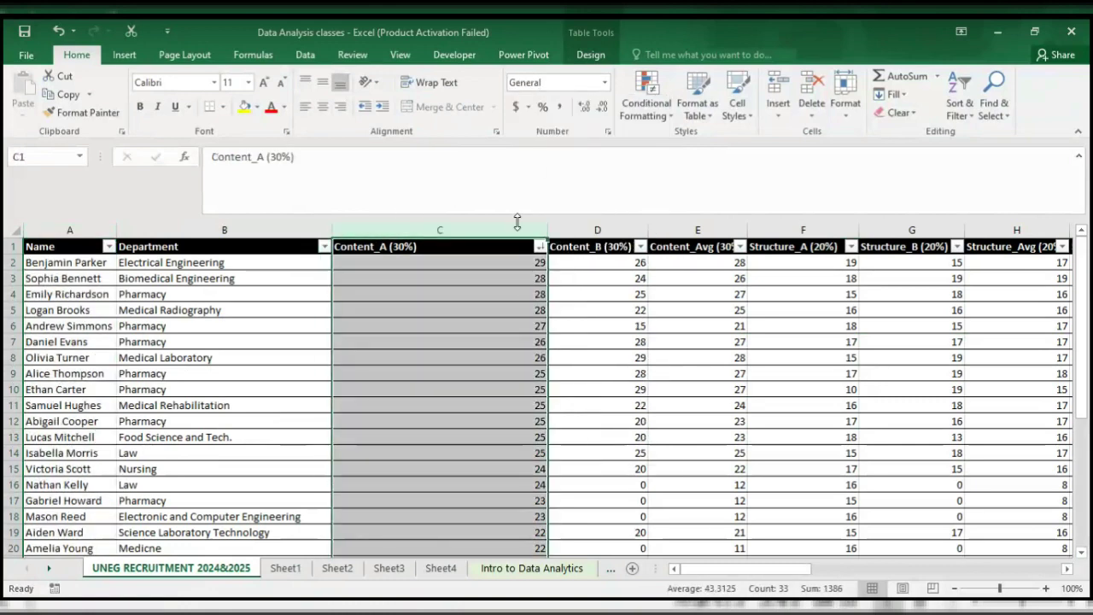
pyautogui.click(604, 85)
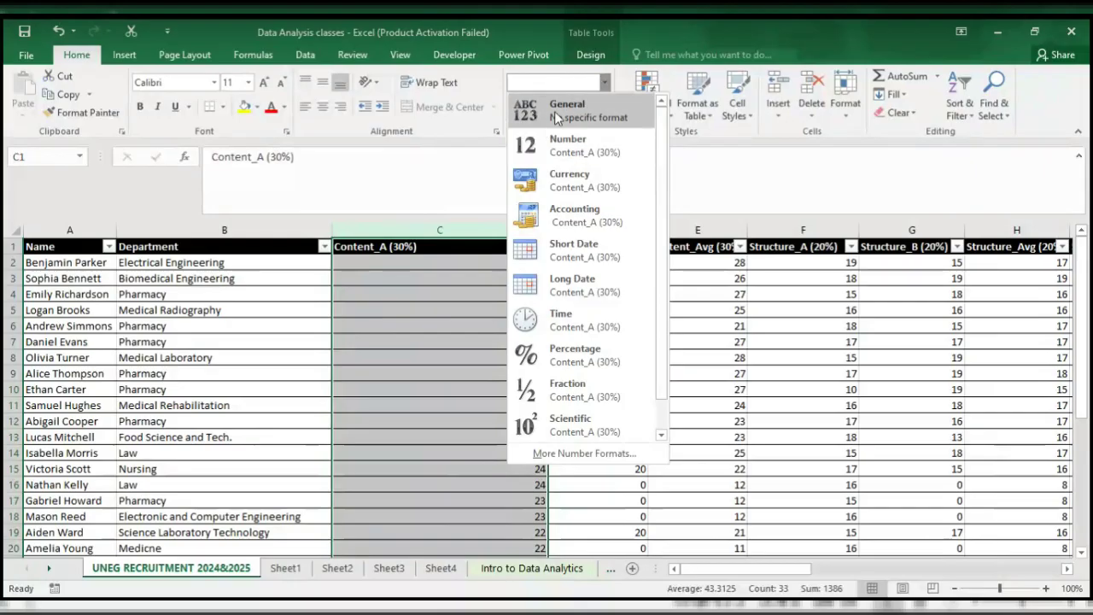
pyautogui.click(564, 180)
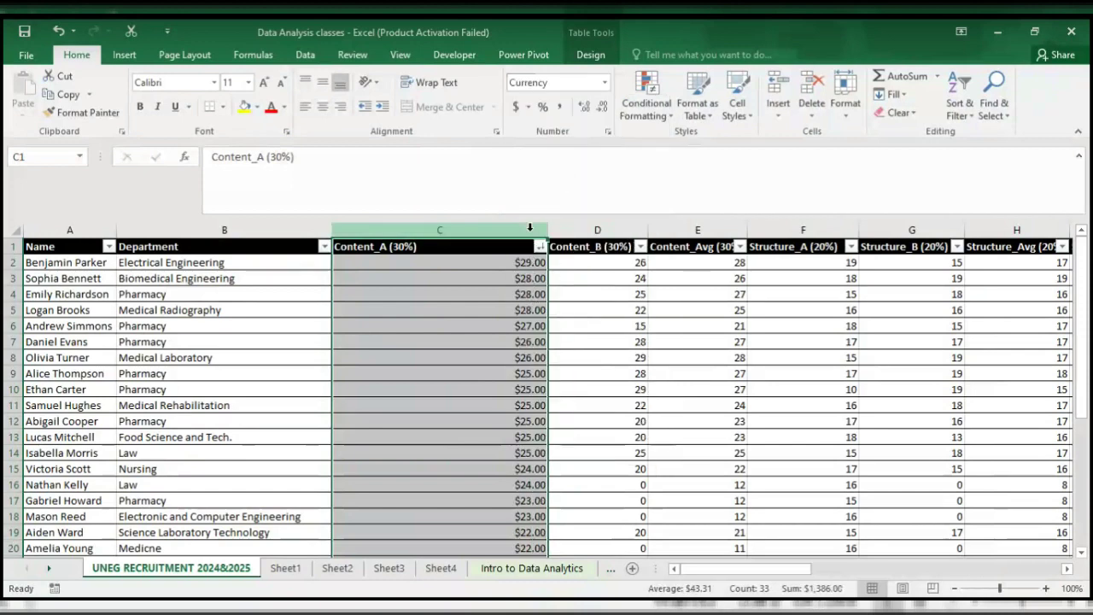
pyautogui.click(529, 106)
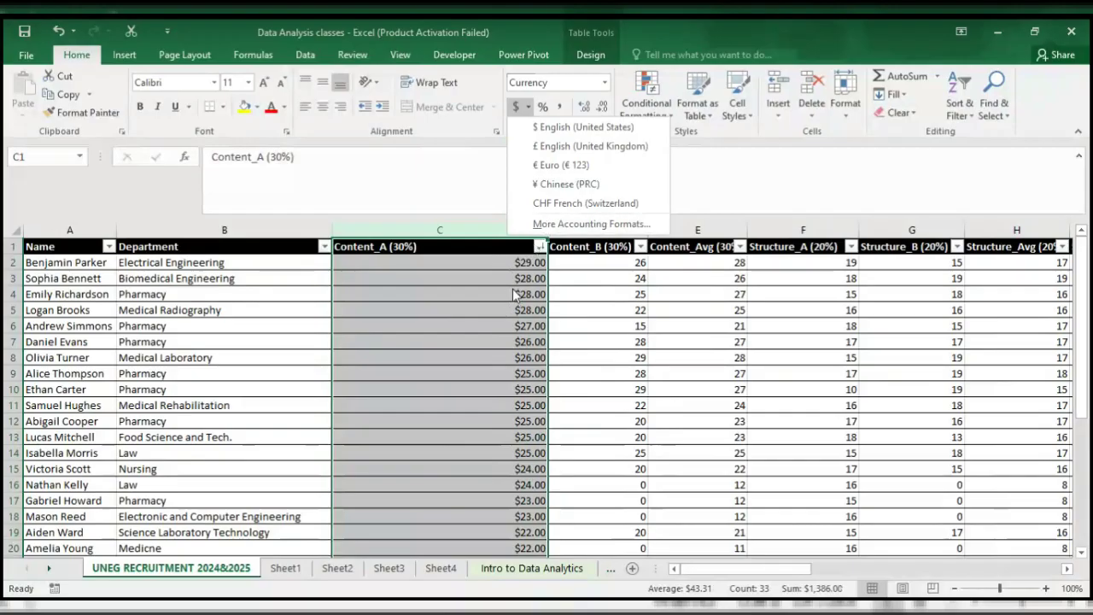
pyautogui.press('Escape')
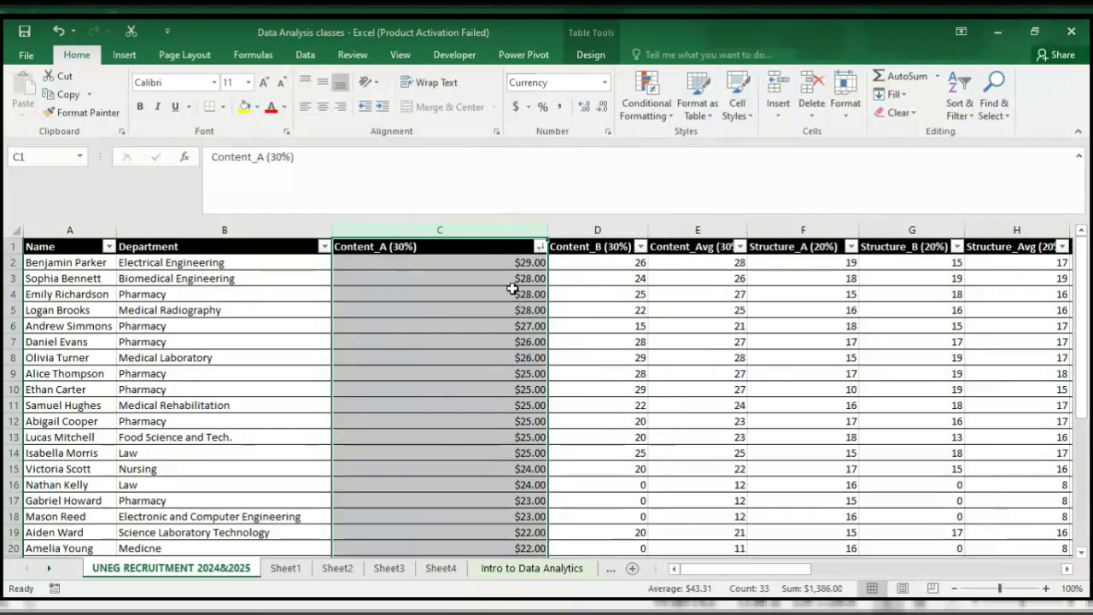
# - Apply the Number format to the Content_A (30%) column and increase its decimal places repeatedly
pyautogui.click(604, 83)
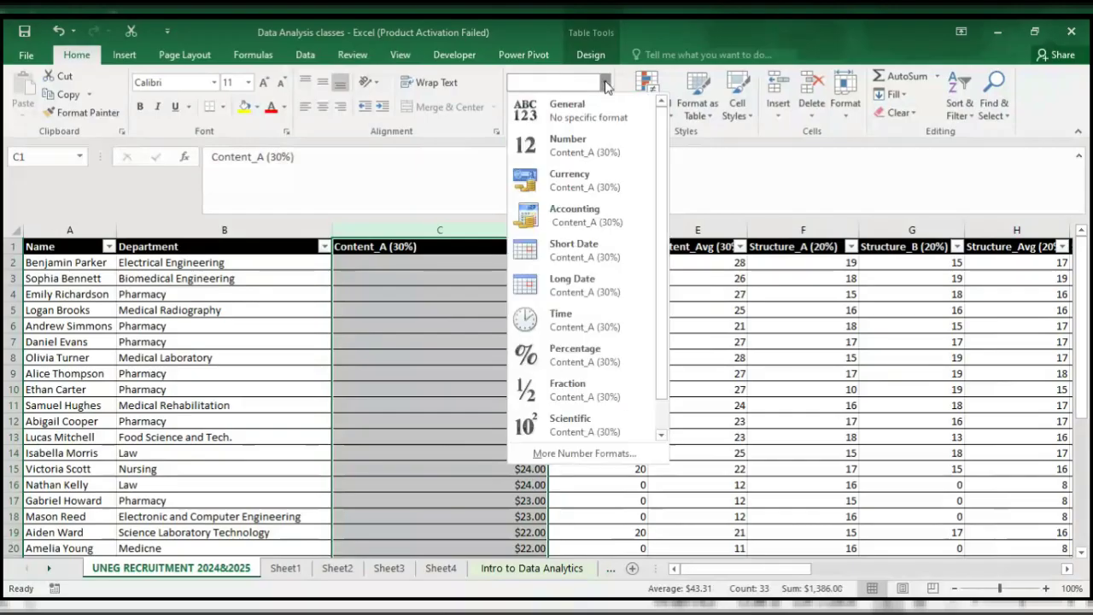
pyautogui.click(589, 139)
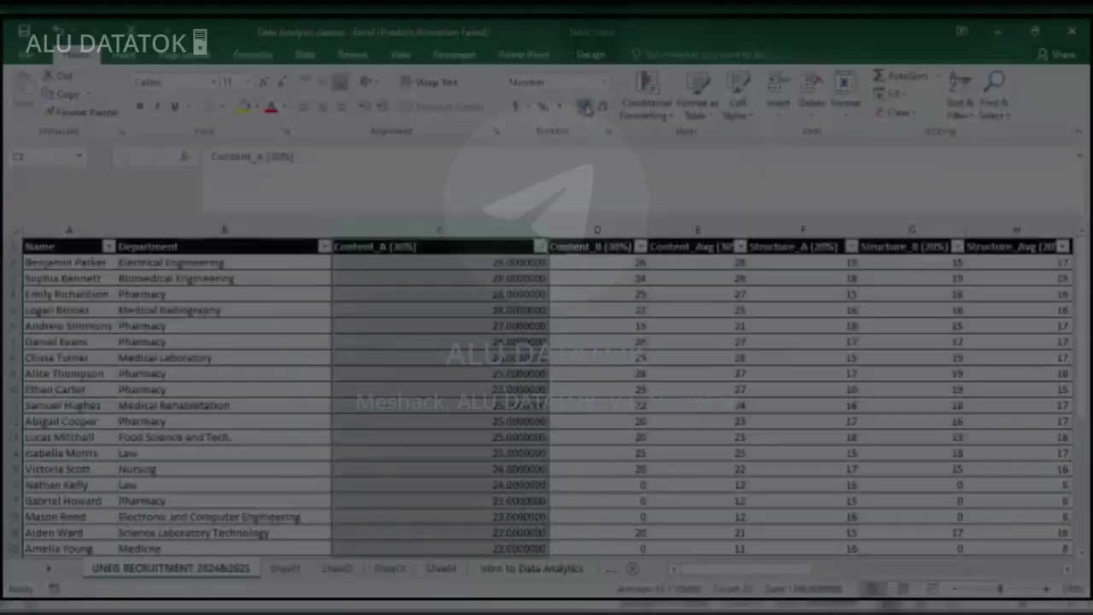
pyautogui.click(584, 104)
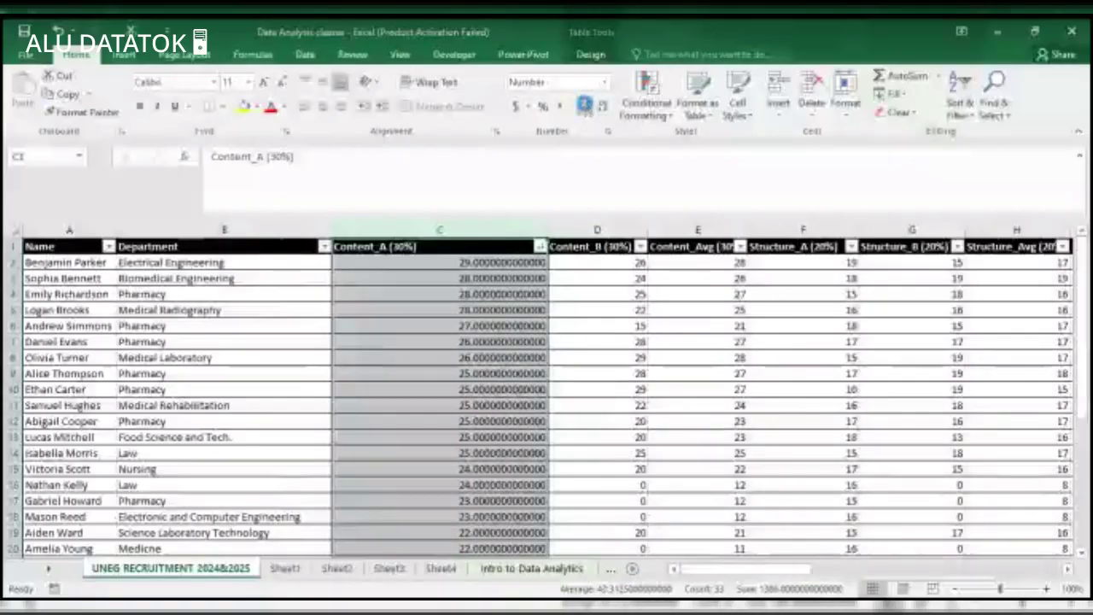
pyautogui.click(585, 104)
# - Decrease the decimal places of the Content_A (30%) column until its scores show as whole numbers
pyautogui.click(603, 105)
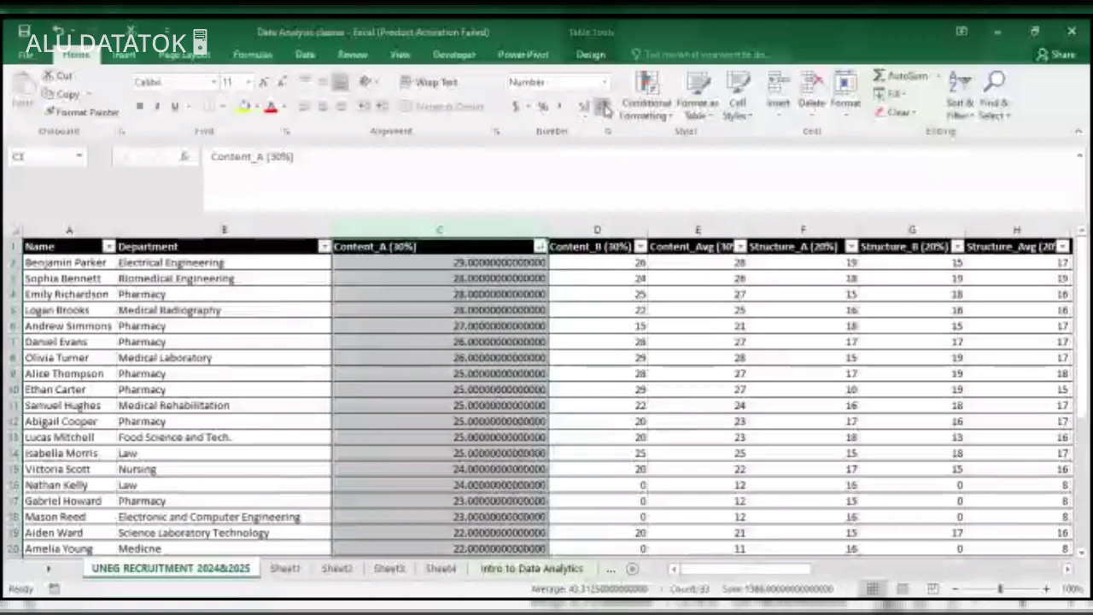
pyautogui.click(603, 105)
pyautogui.click(603, 105)
pyautogui.click(603, 105)
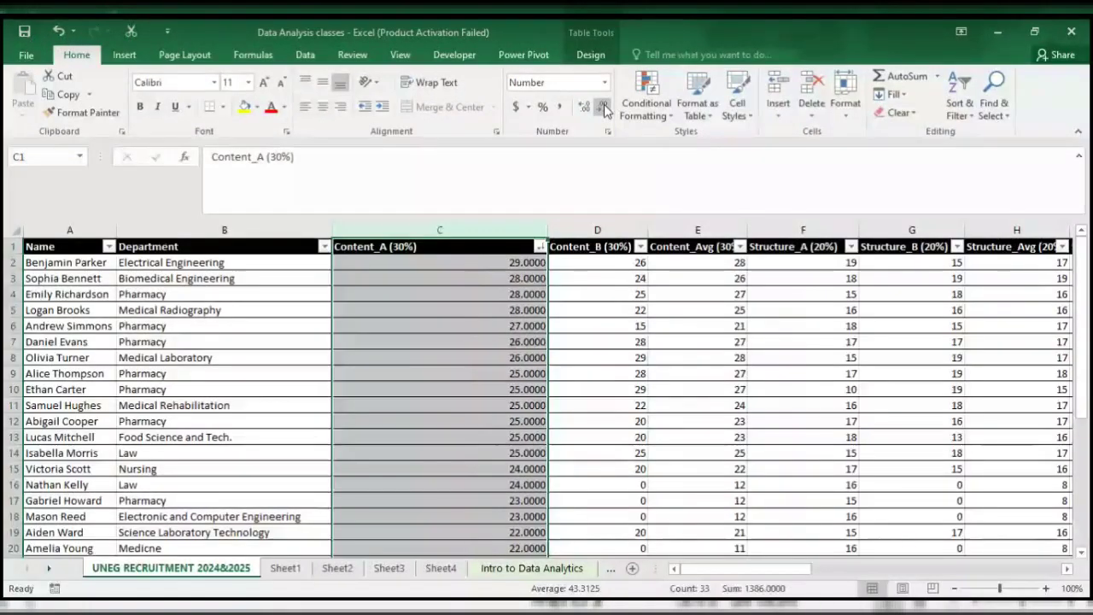
pyautogui.click(603, 105)
pyautogui.click(603, 105)
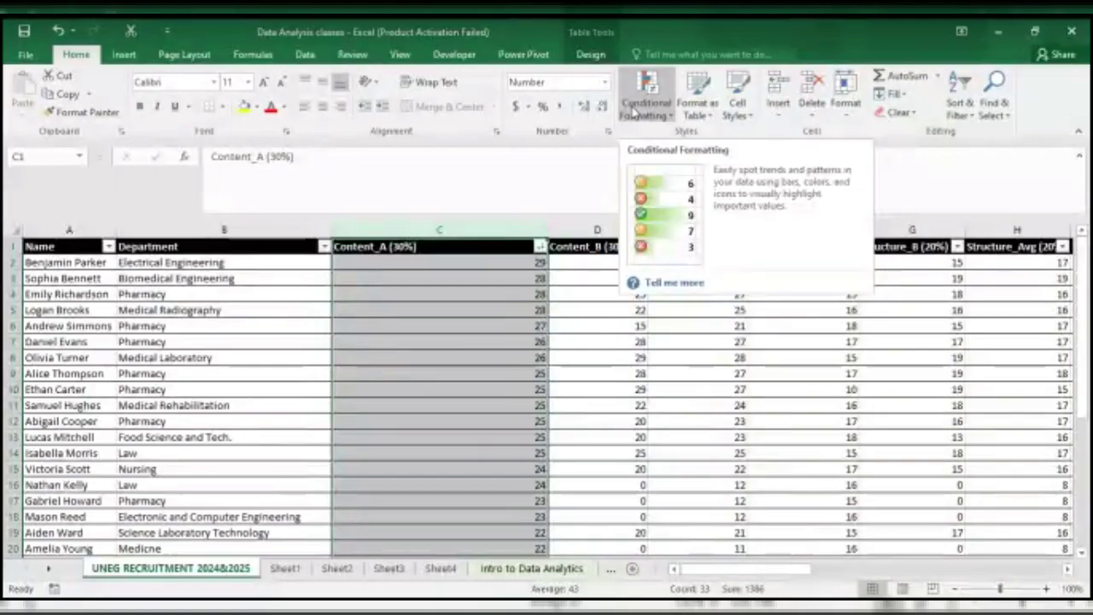
# - Add a Greater Than conditional formatting rule to the Content_A (30%) column that highlights values above 25
pyautogui.click(647, 94)
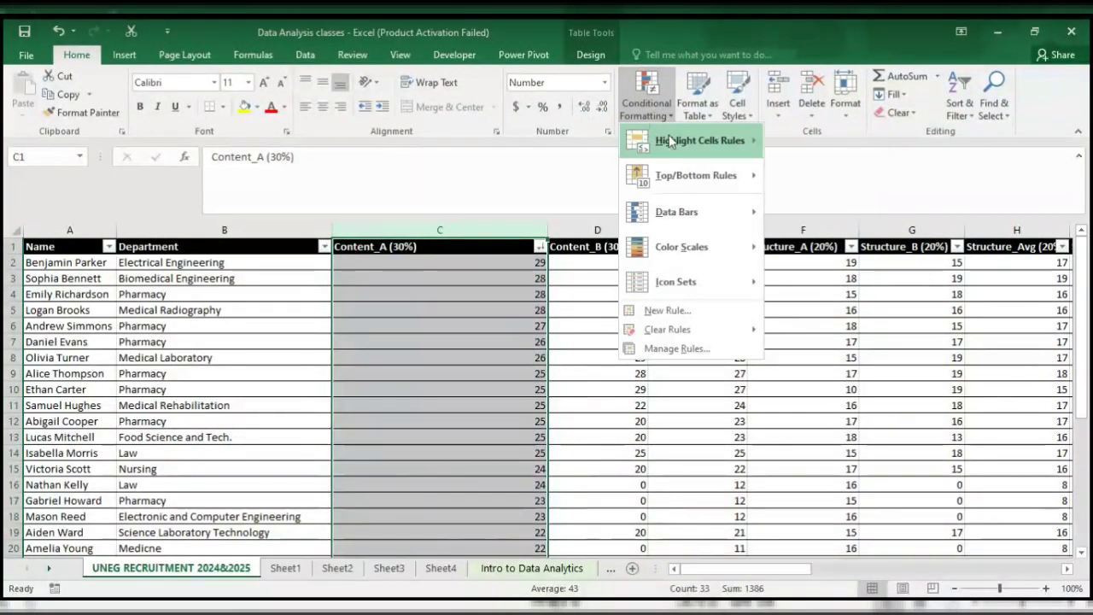
pyautogui.moveTo(679, 143)
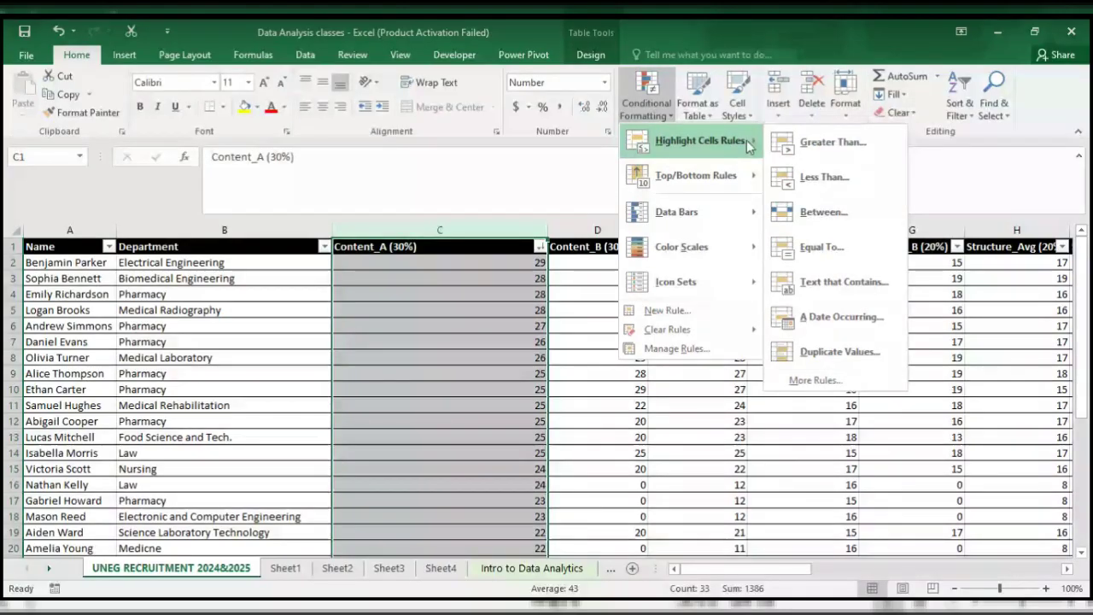
pyautogui.click(833, 142)
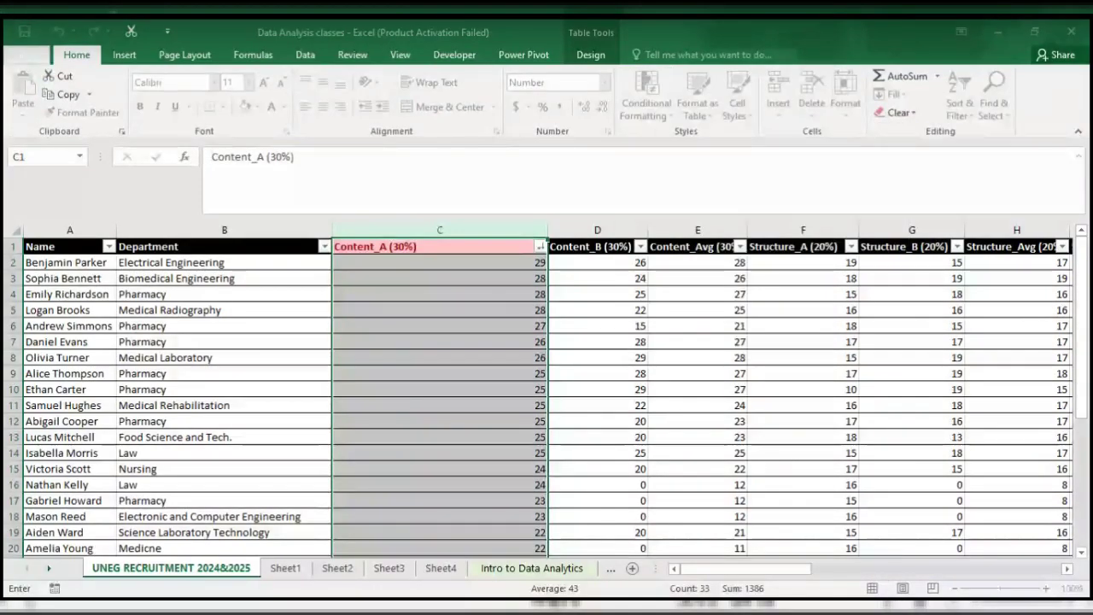
pyautogui.write('2')
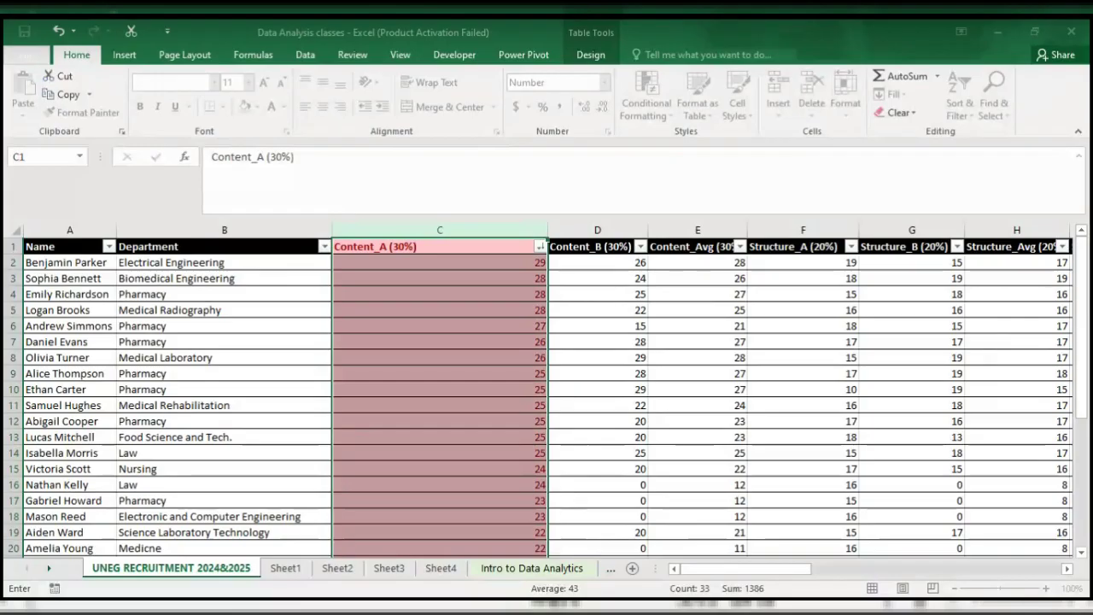
pyautogui.write('5')
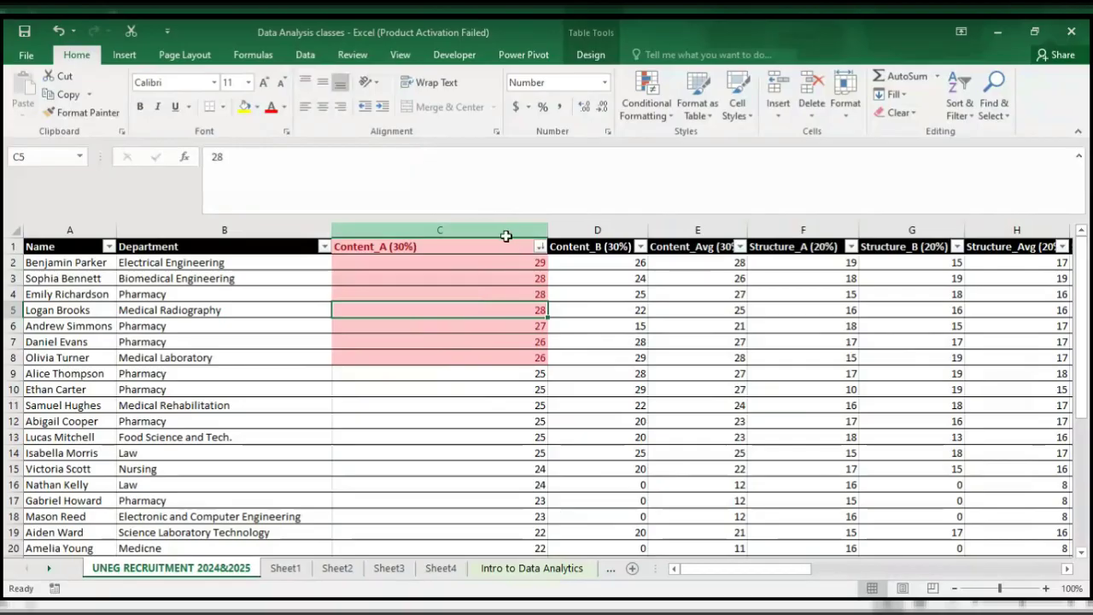
# - Clear the formats from the whole Content_A (30%) column, leaving its contents in place
pyautogui.click(505, 232)
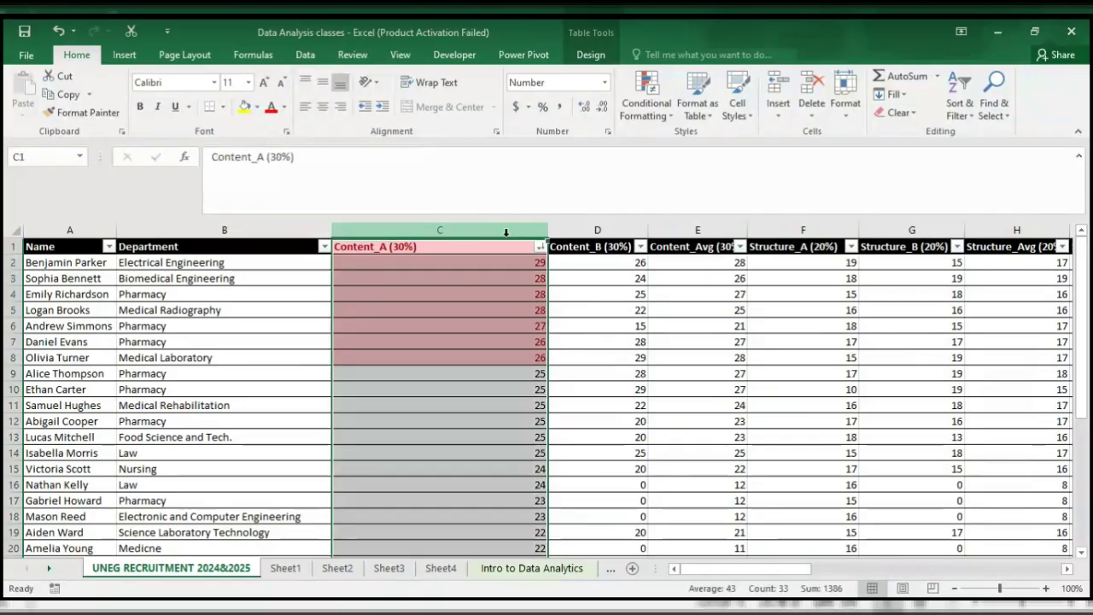
pyautogui.click(913, 114)
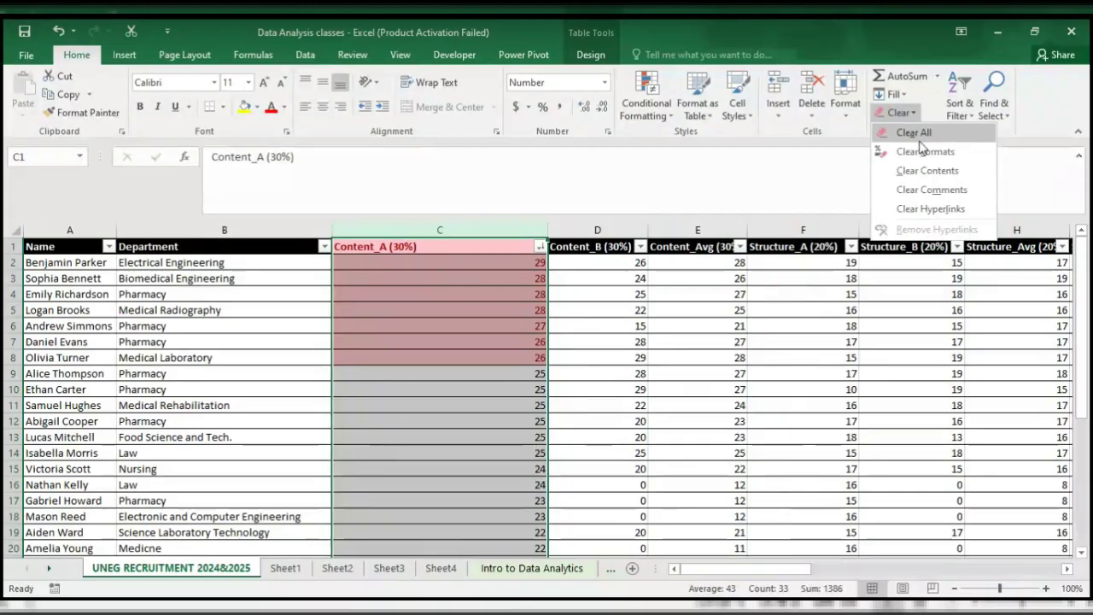
pyautogui.click(920, 151)
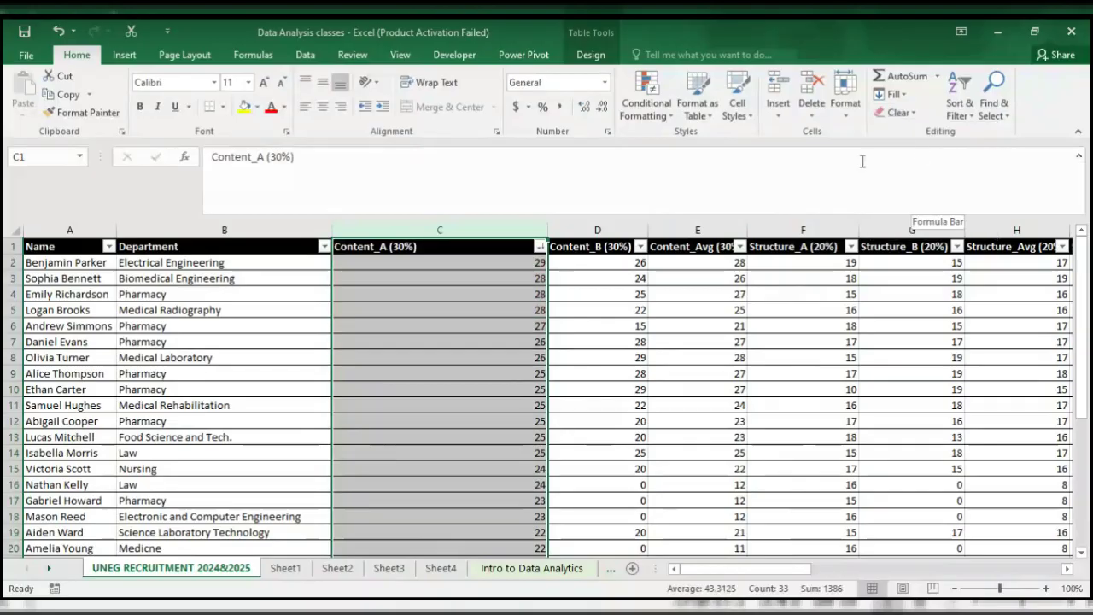
# - Apply a Between highlight rule to cell C4 only and check the Content_A (30%) column for highlighted scores
pyautogui.click(516, 296)
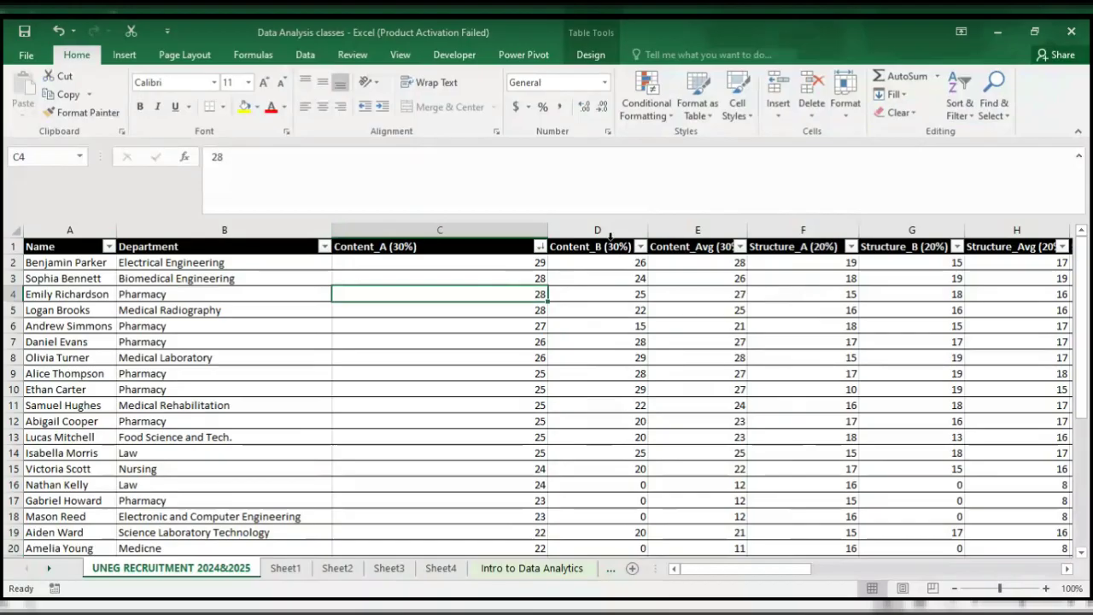
pyautogui.click(667, 124)
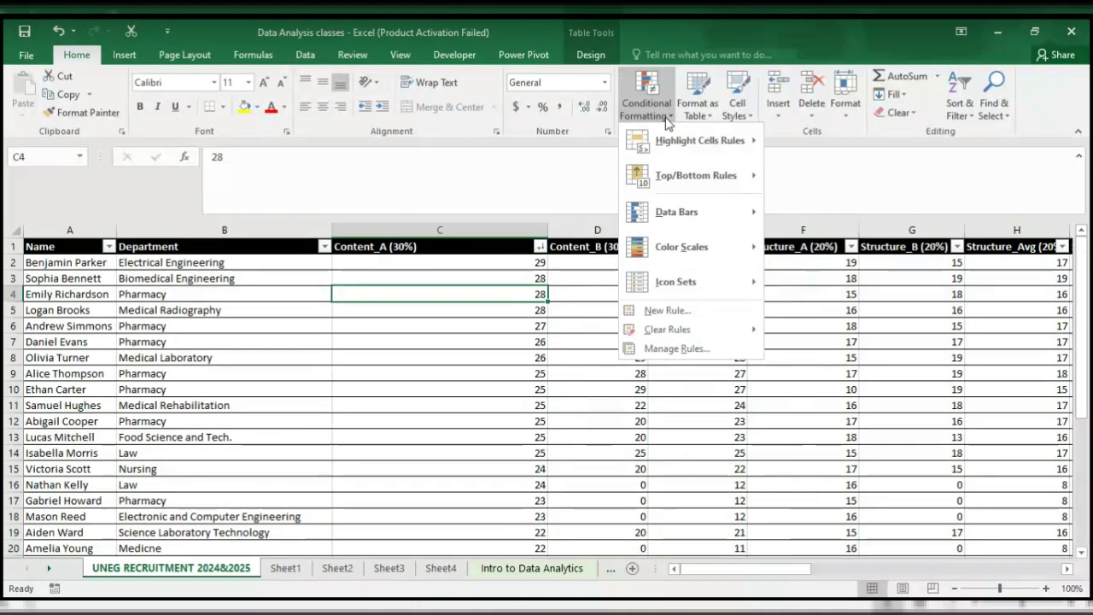
pyautogui.moveTo(697, 132)
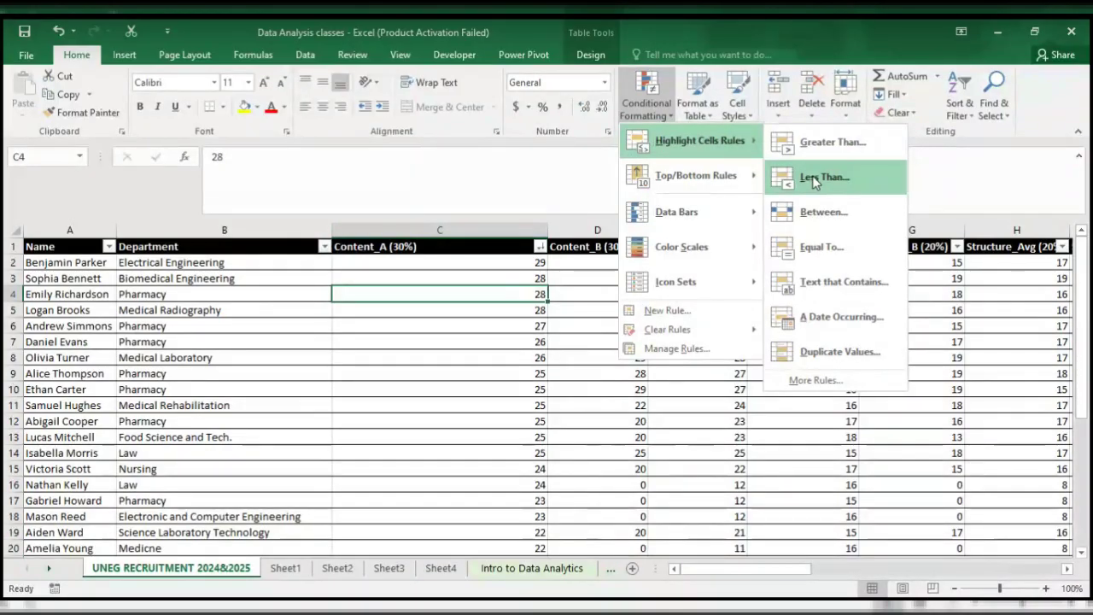
pyautogui.click(824, 213)
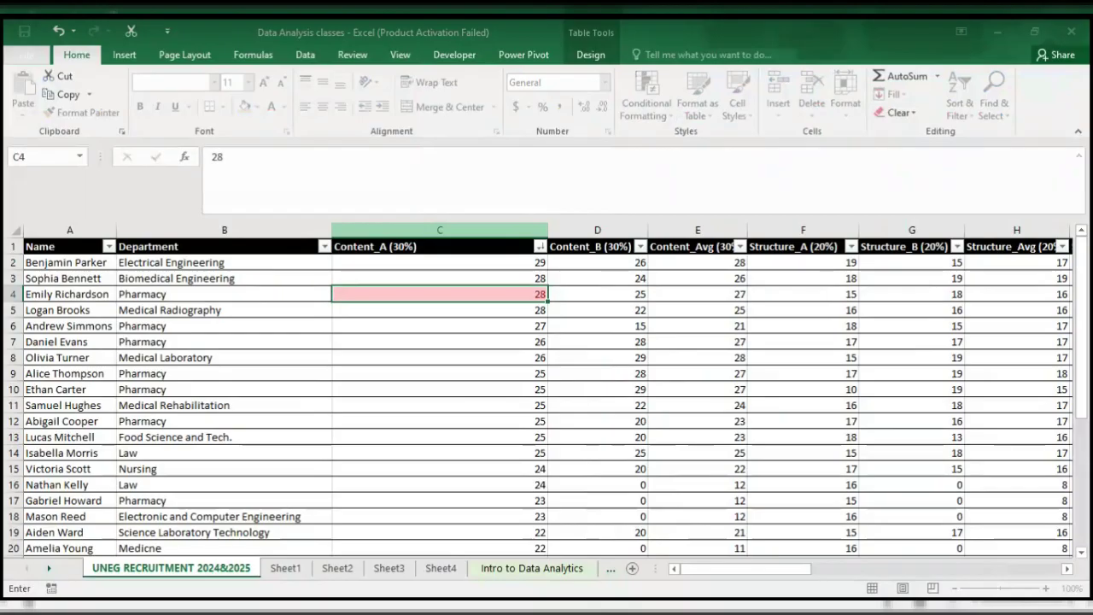
pyautogui.click(371, 314)
pyautogui.scroll(-5, 410, 373)
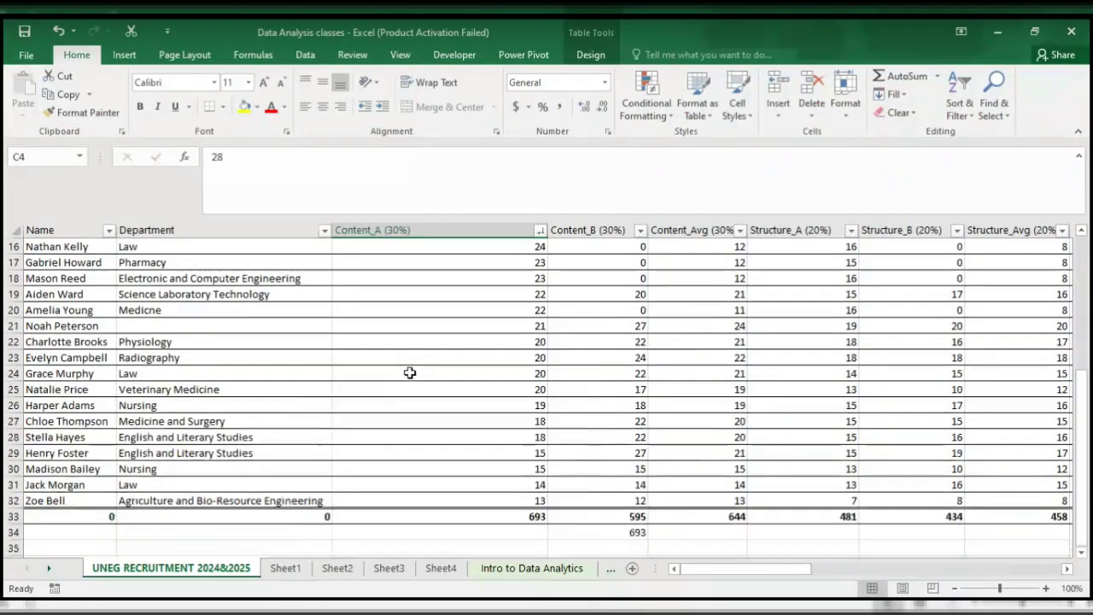
pyautogui.scroll(5, 410, 372)
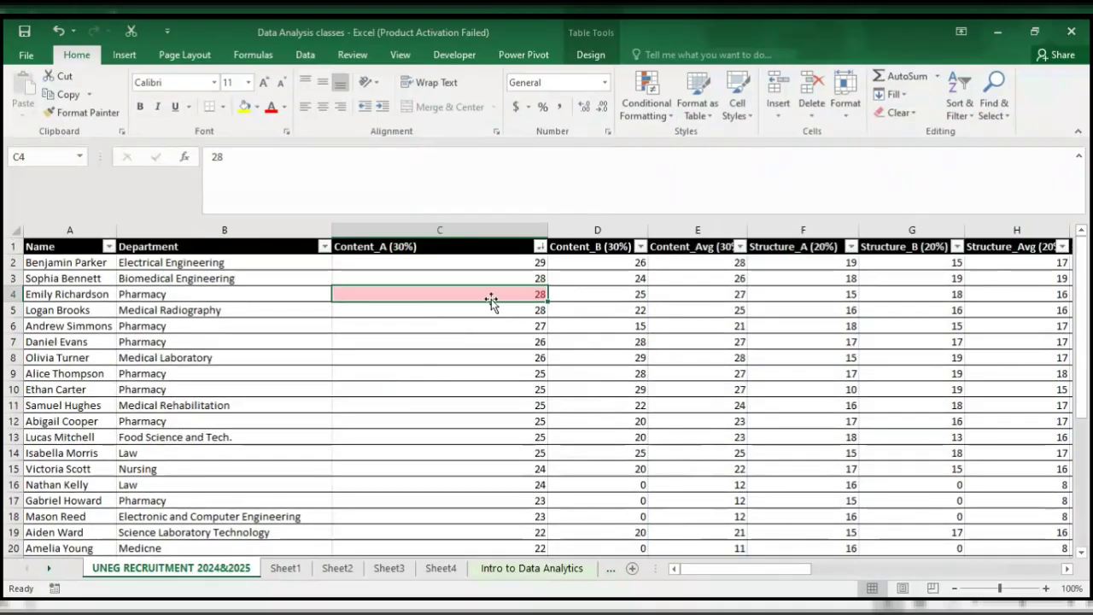
# - Select the entire Content_A (30%) column and clear its formats, including the highlight rule on cell C4
pyautogui.click(512, 231)
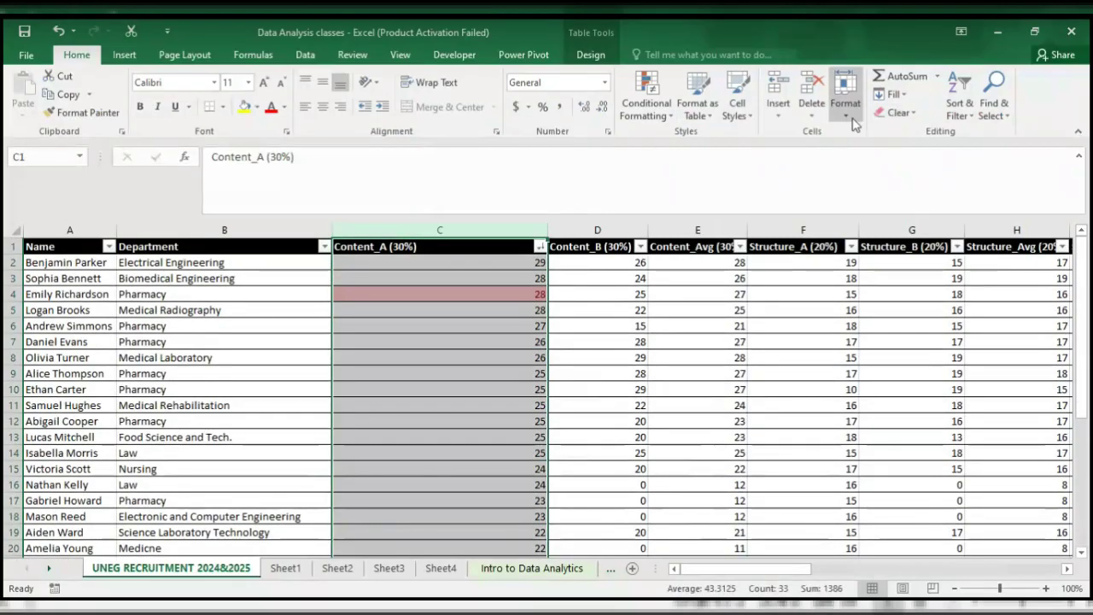
pyautogui.click(896, 112)
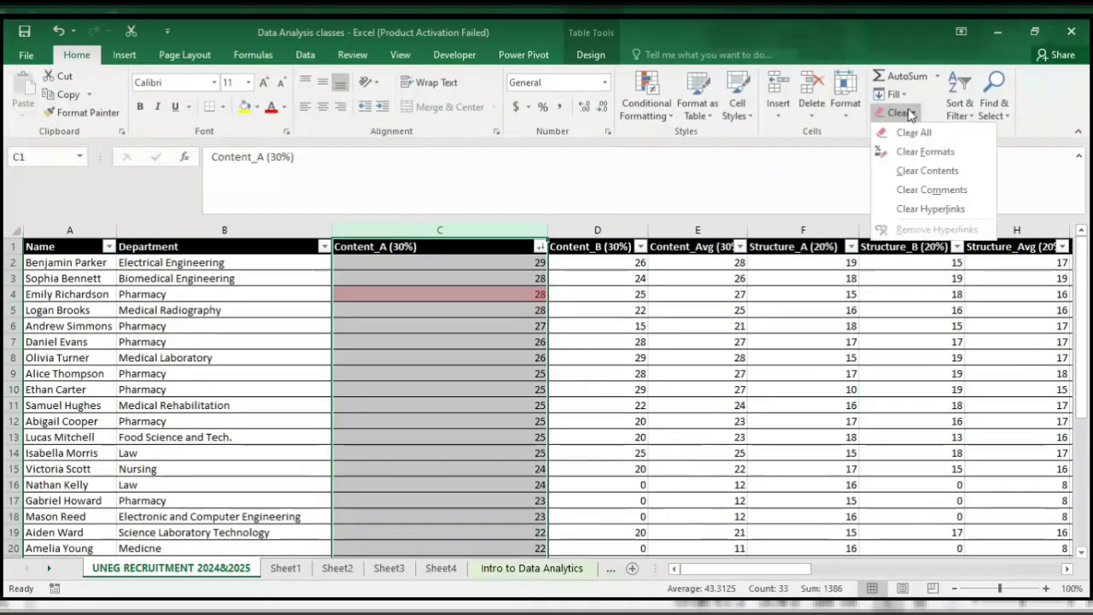
pyautogui.click(922, 151)
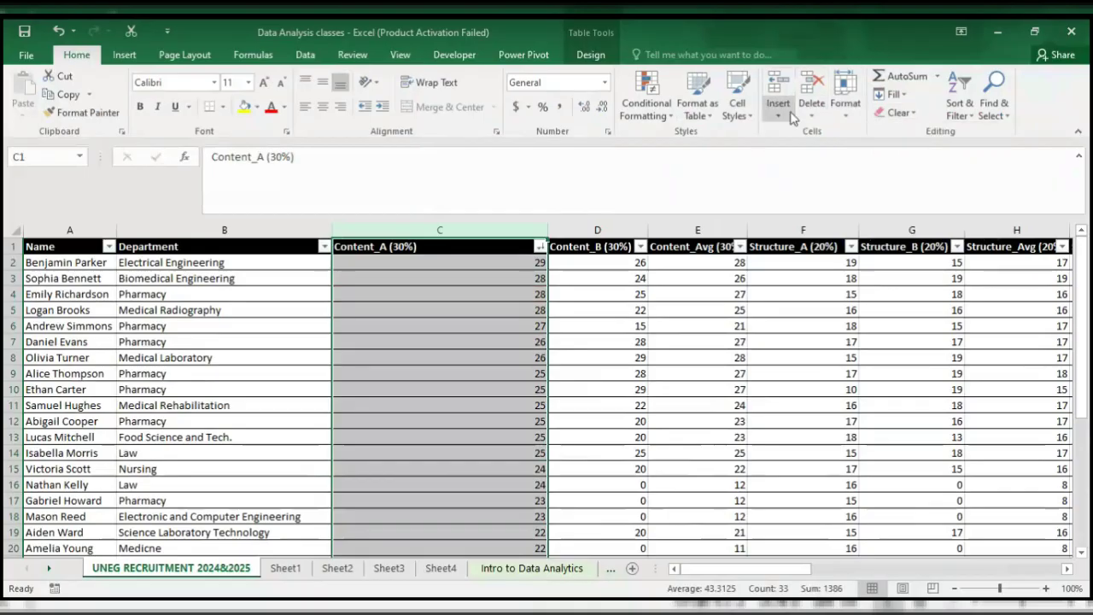
# - Add a Between conditional formatting rule to the Content_A (30%) column that highlights values between 26 and 28
pyautogui.click(647, 106)
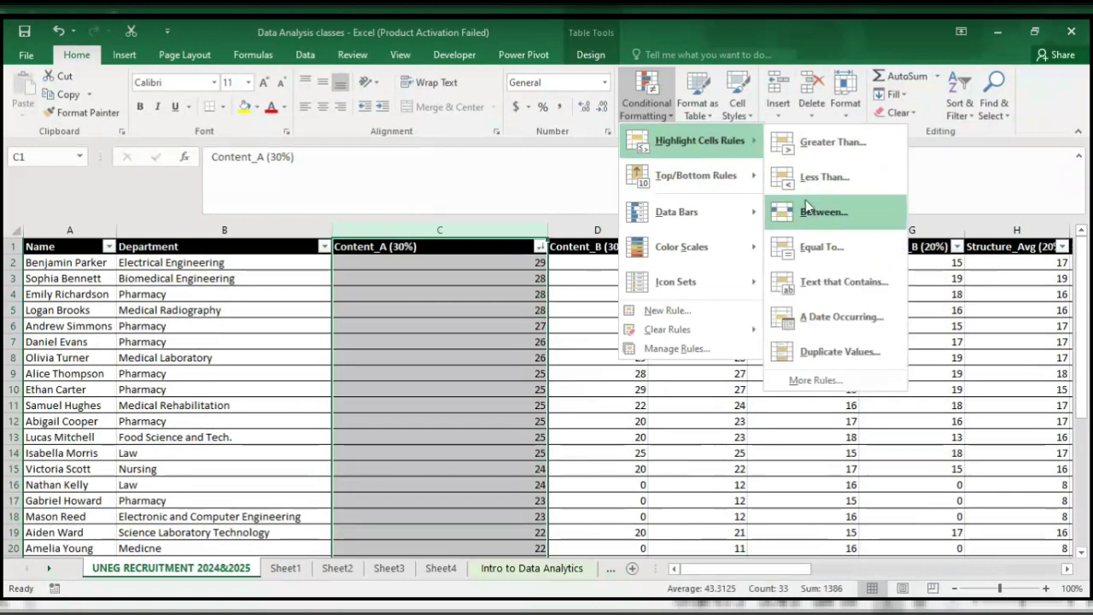
pyautogui.click(805, 205)
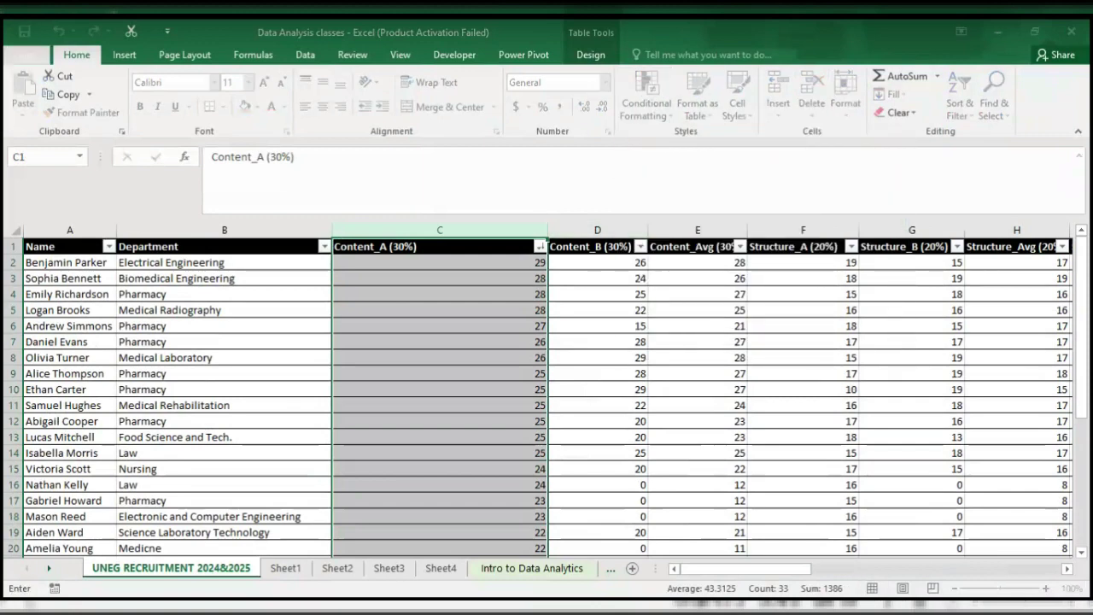
pyautogui.write('26')
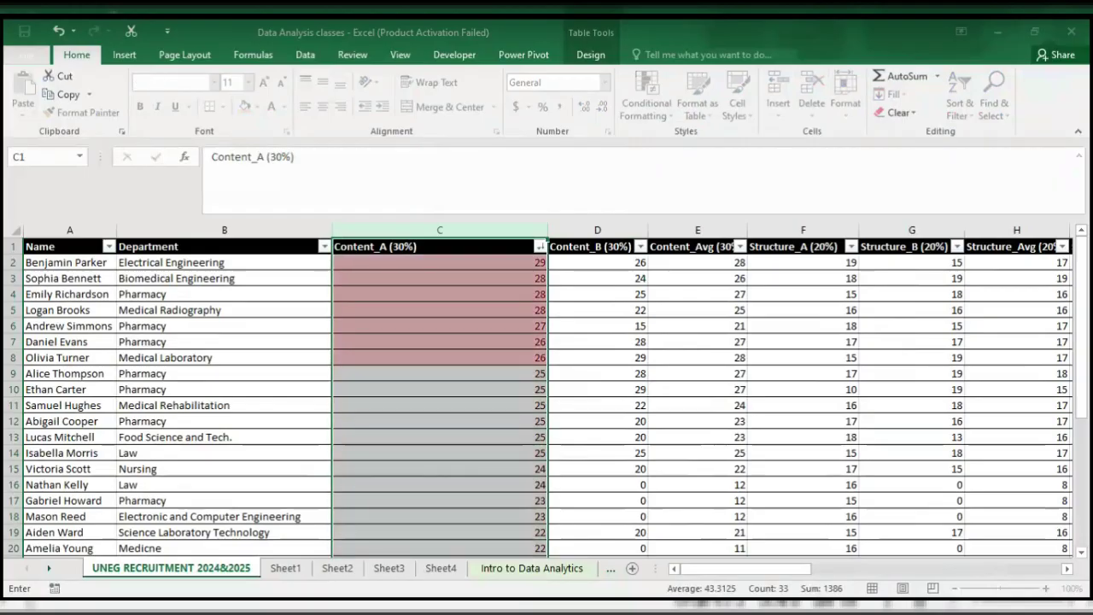
pyautogui.write('28')
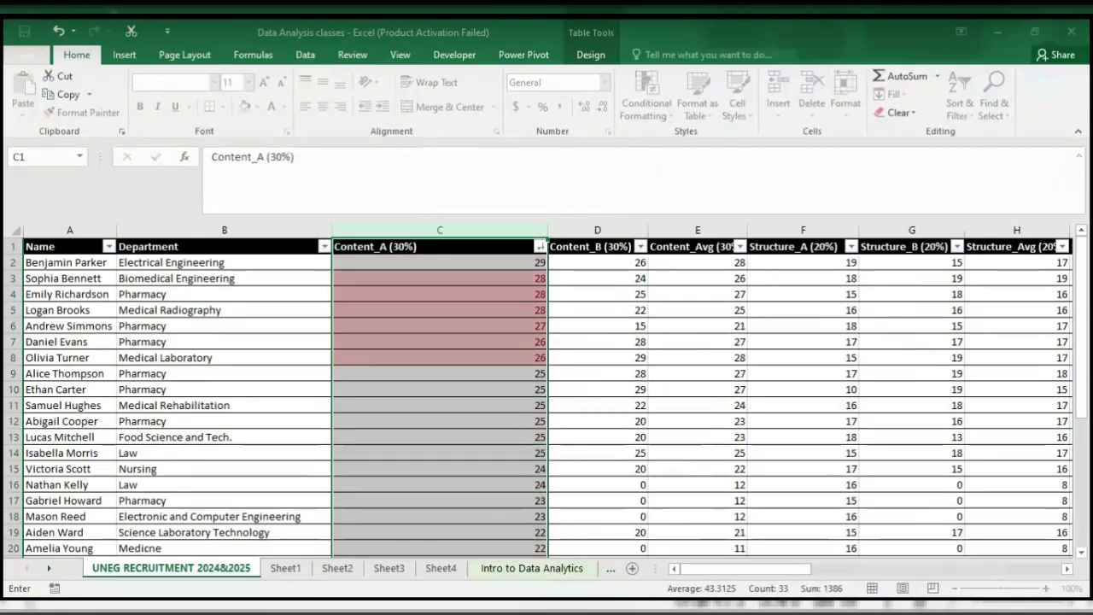
pyautogui.press('Return')
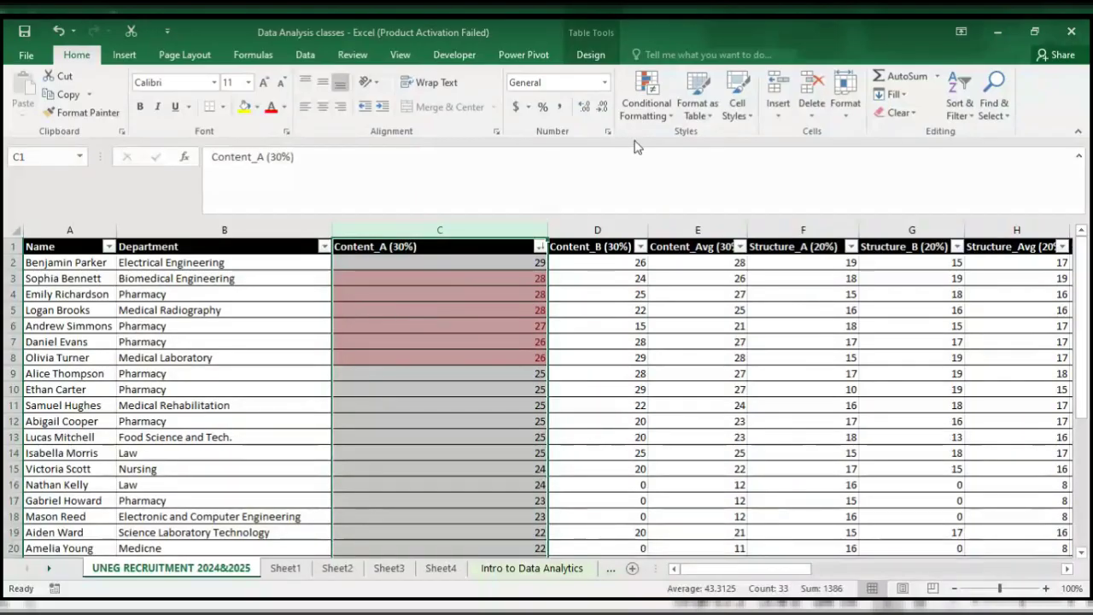
# - Preview a Top 10 Items rule on the Content_A (30%) column and look through the remaining conditional formatting options without applying any
pyautogui.click(664, 119)
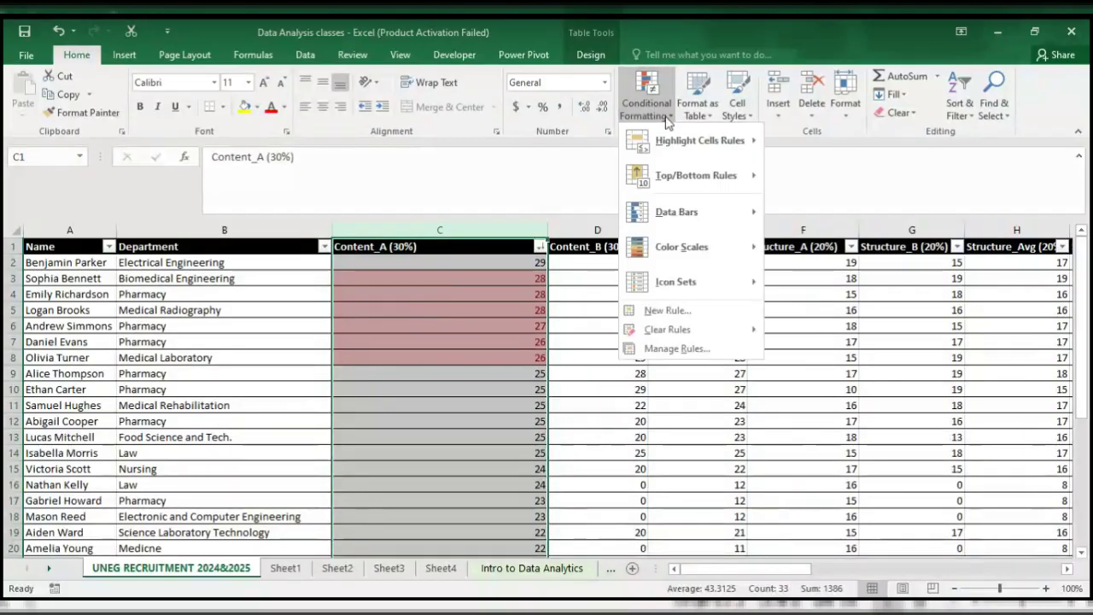
pyautogui.moveTo(720, 178)
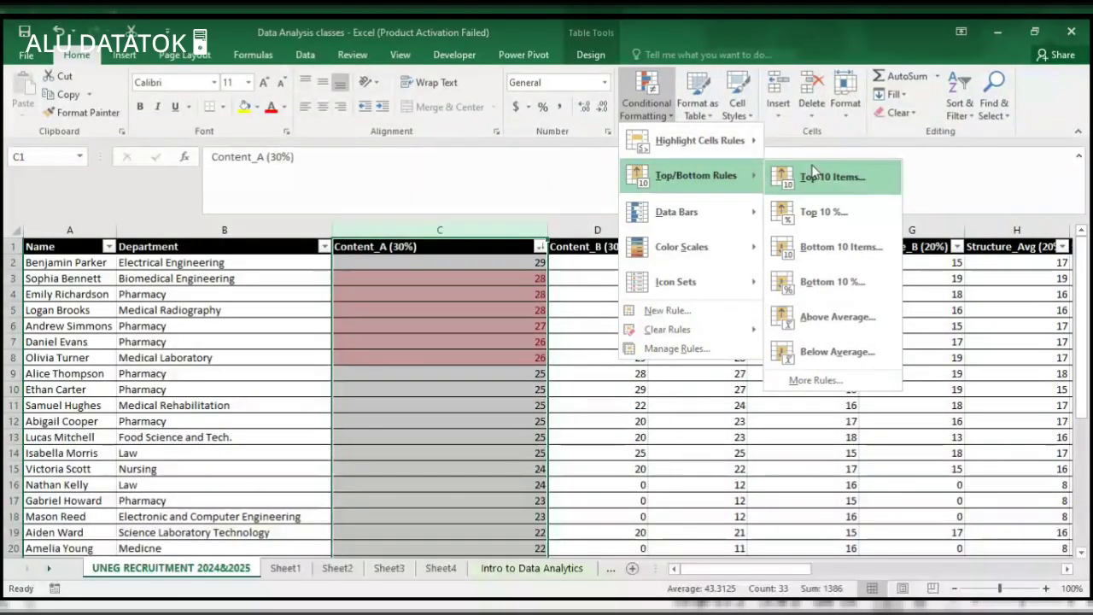
pyautogui.click(815, 174)
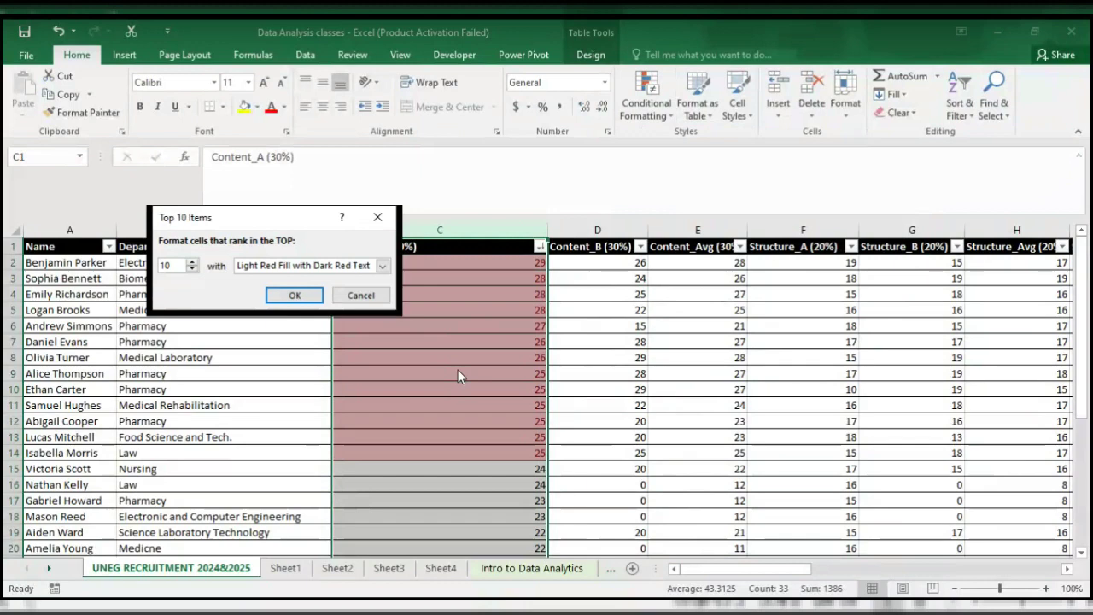
pyautogui.click(361, 295)
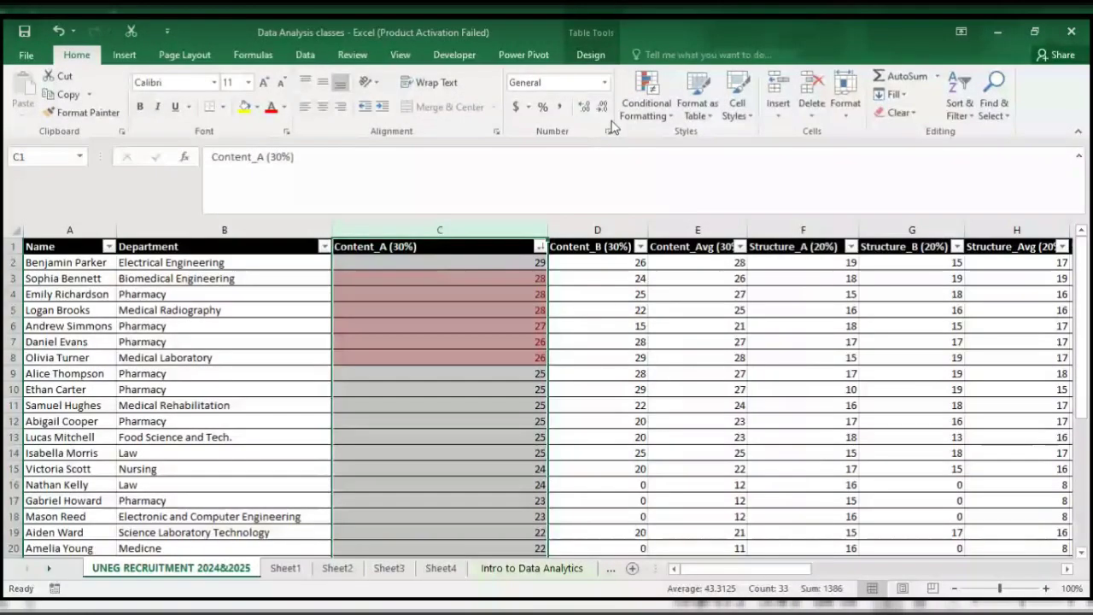
pyautogui.click(646, 96)
pyautogui.moveTo(743, 186)
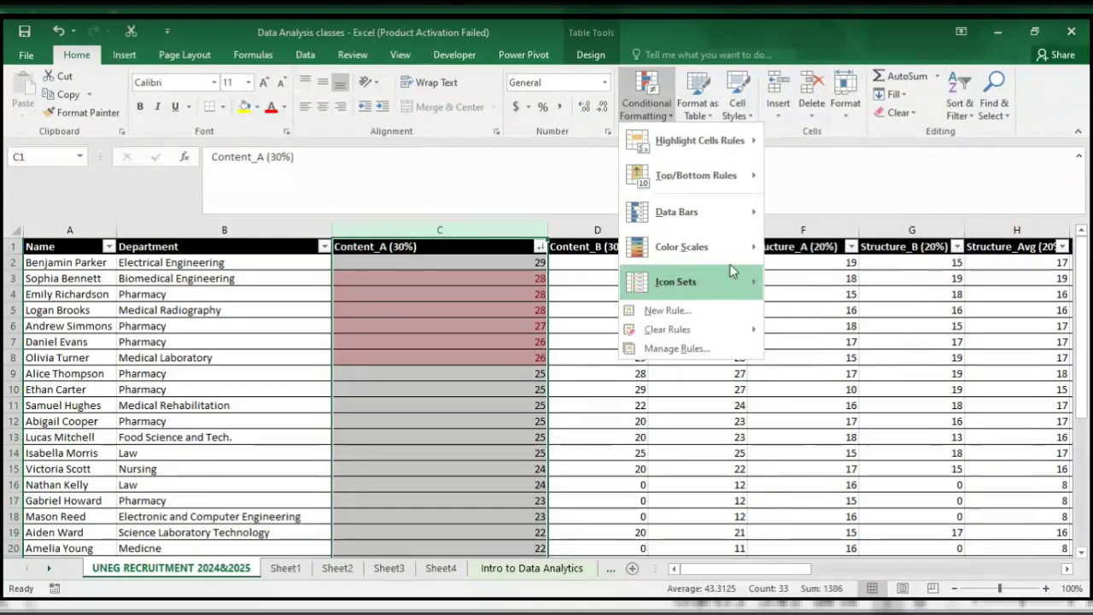
pyautogui.moveTo(717, 206)
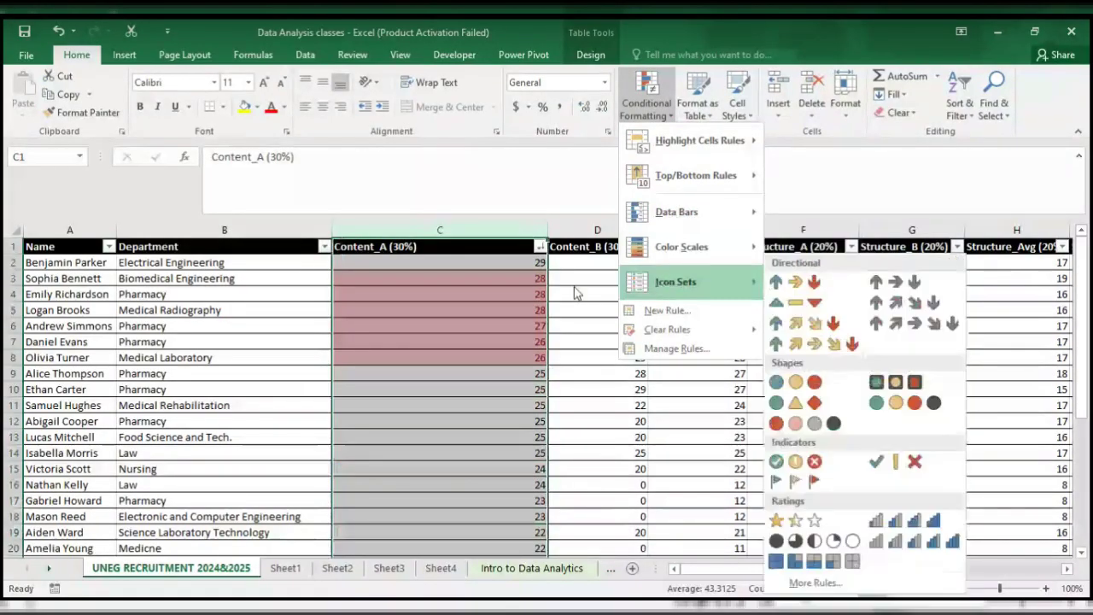
pyautogui.click(558, 223)
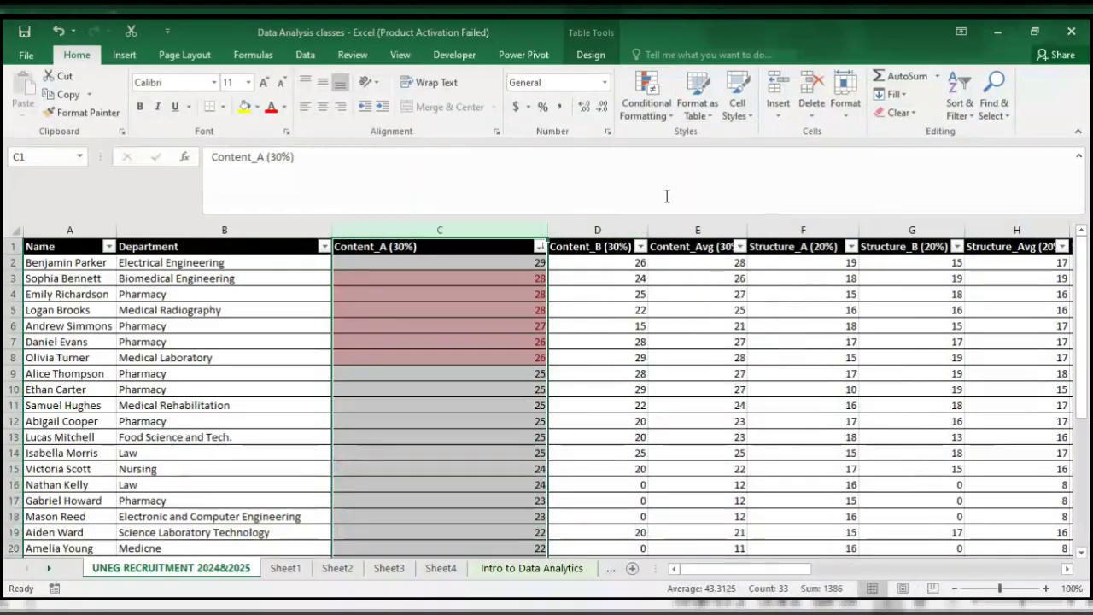
# - Clear the formats from the Content_A (30%) column, including its Between highlight rule
pyautogui.click(915, 115)
pyautogui.click(935, 154)
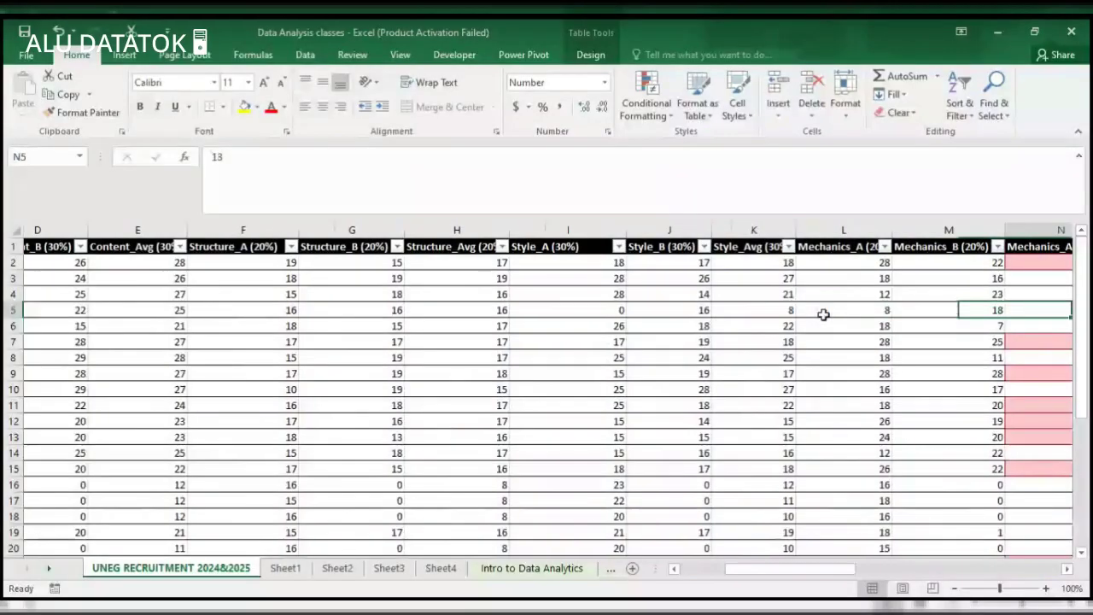
# - Apply red gradient-fill data bars to the entire Total_B(100%) column and review the bars down to the total row
pyautogui.press('Right')
pyautogui.press('Right')
pyautogui.press('Right')
pyautogui.press('Right')
pyautogui.press('Right')
pyautogui.press('Right')
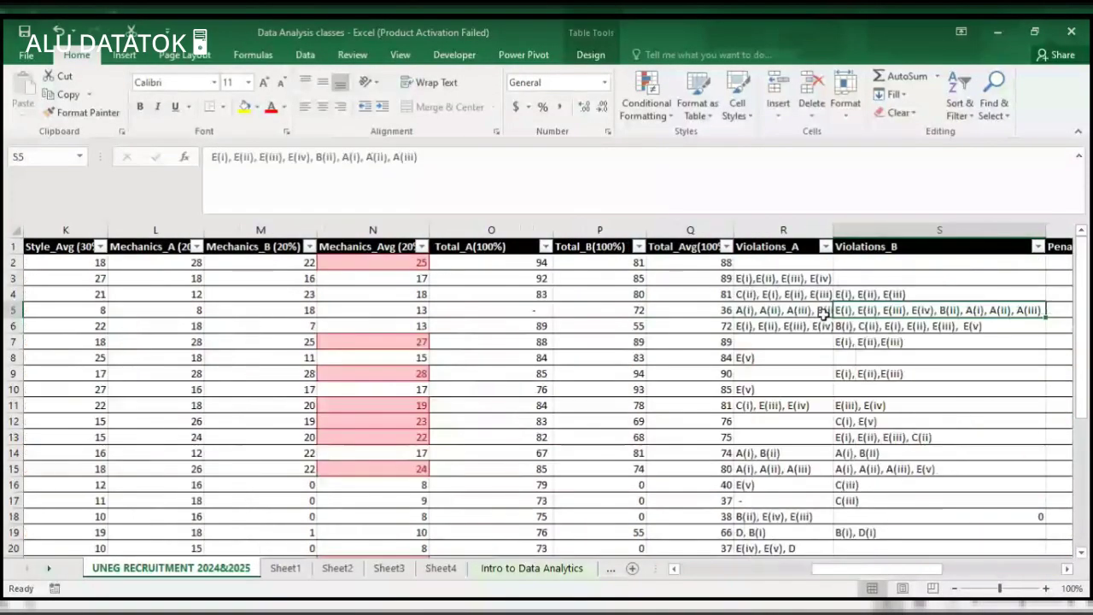
pyautogui.press('Right')
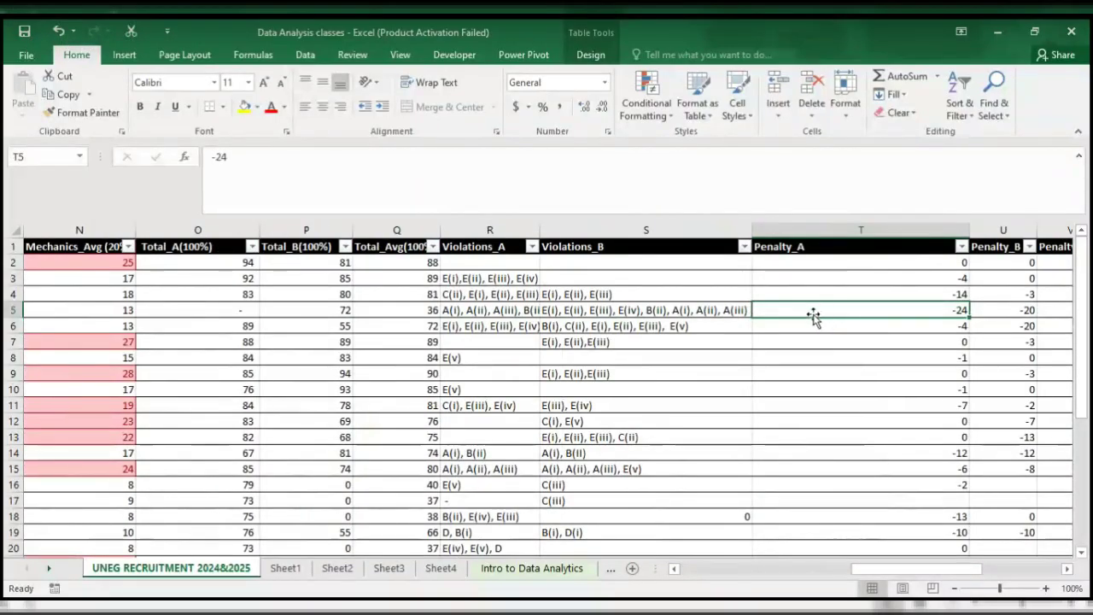
pyautogui.click(308, 229)
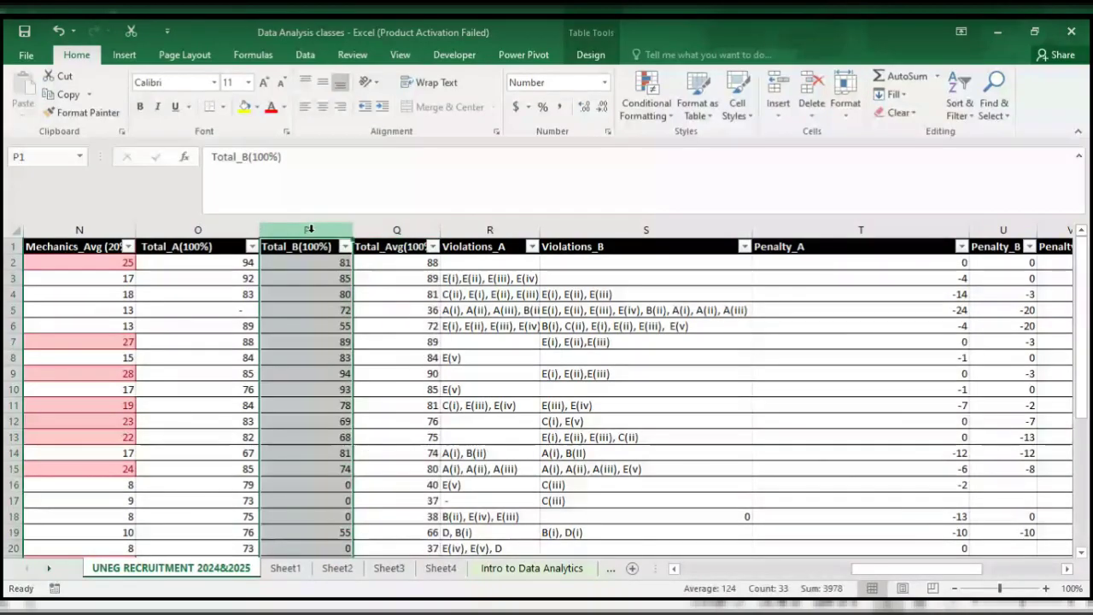
pyautogui.click(675, 116)
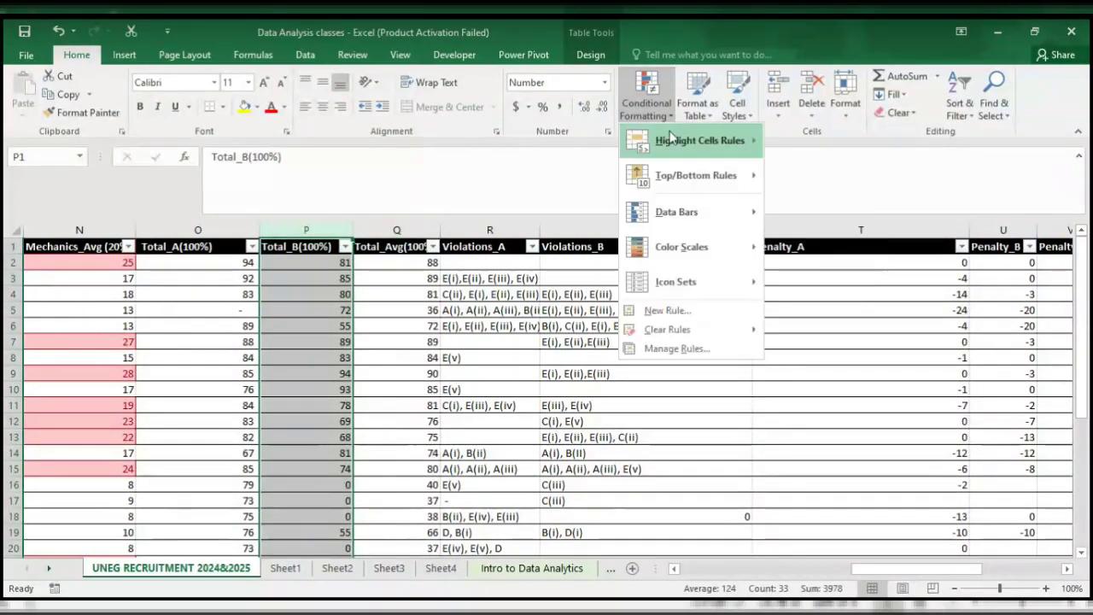
pyautogui.moveTo(699, 179)
pyautogui.moveTo(743, 207)
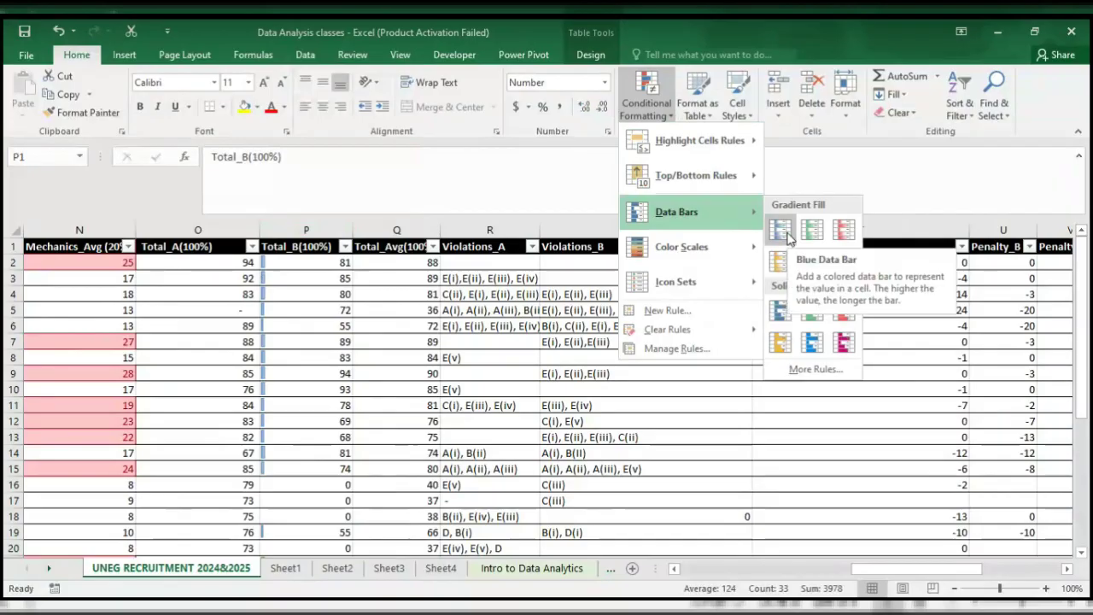
pyautogui.click(841, 230)
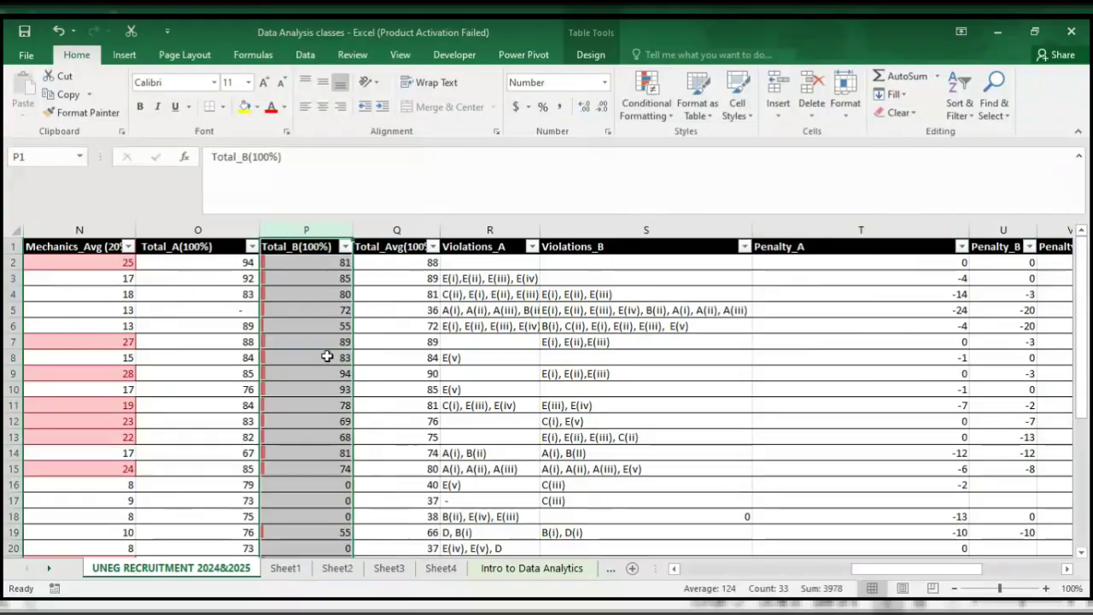
pyautogui.scroll(-10, 327, 357)
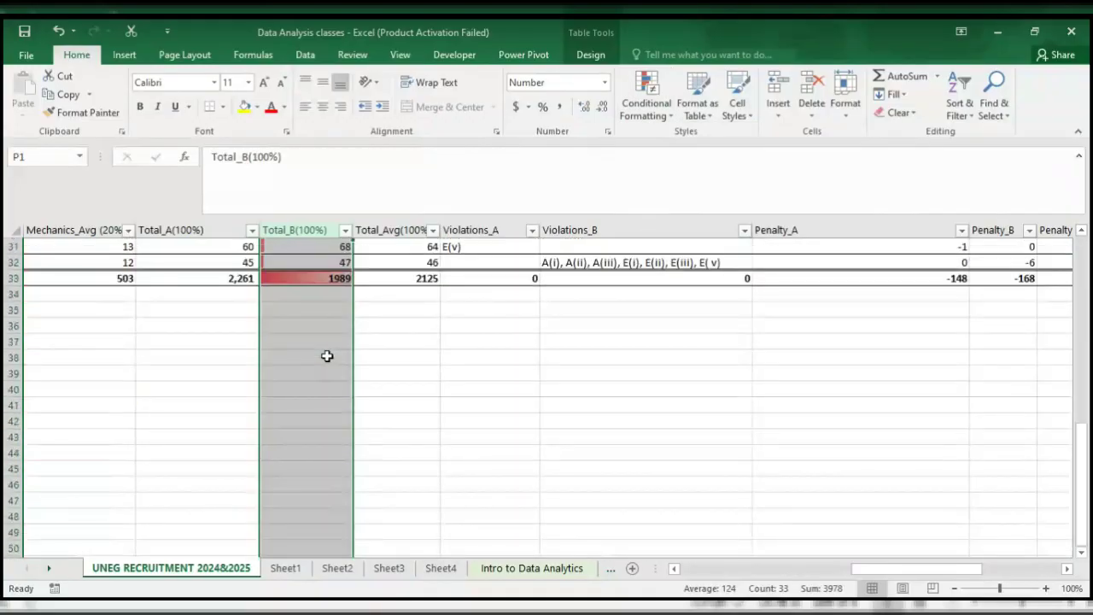
pyautogui.scroll(5, 328, 356)
pyautogui.scroll(5, 327, 356)
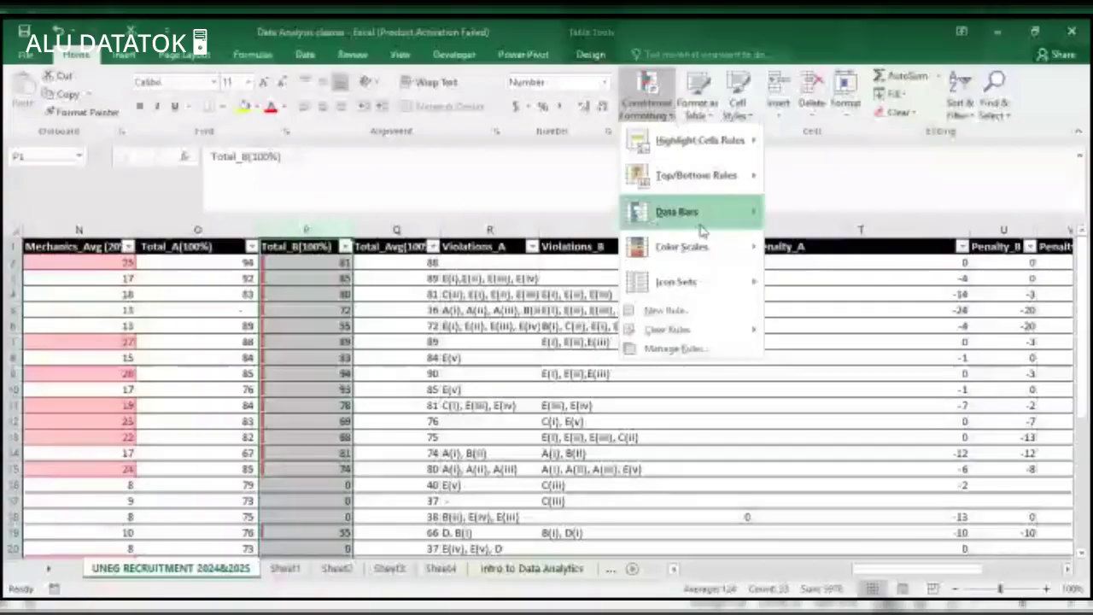
# - Switch the Total_B(100%) column to solid-fill light blue data bars, and clear the column's formats
pyautogui.moveTo(722, 217)
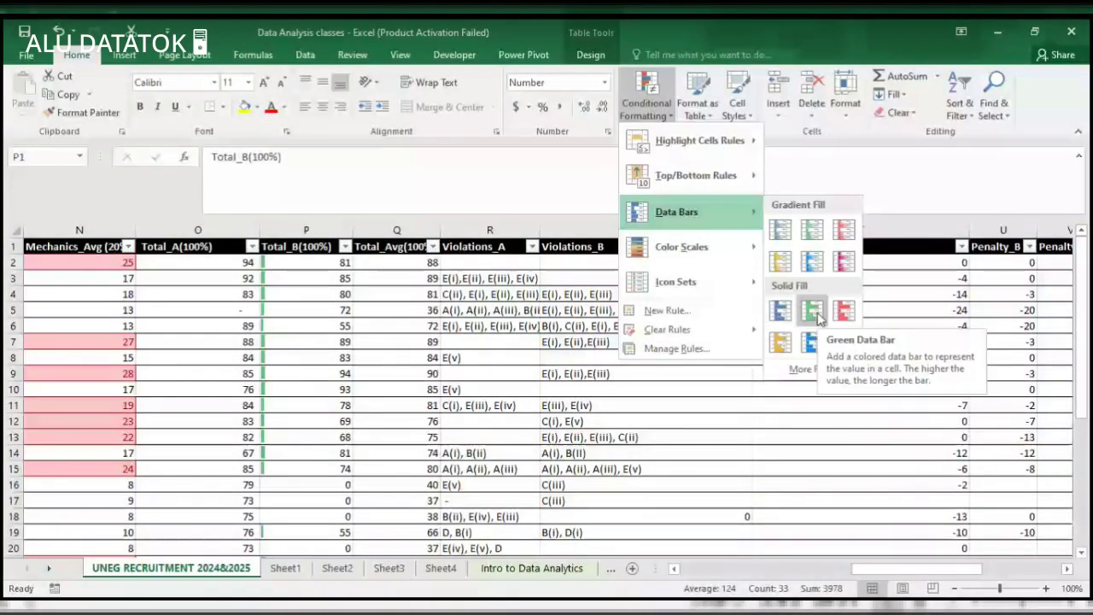
pyautogui.click(808, 360)
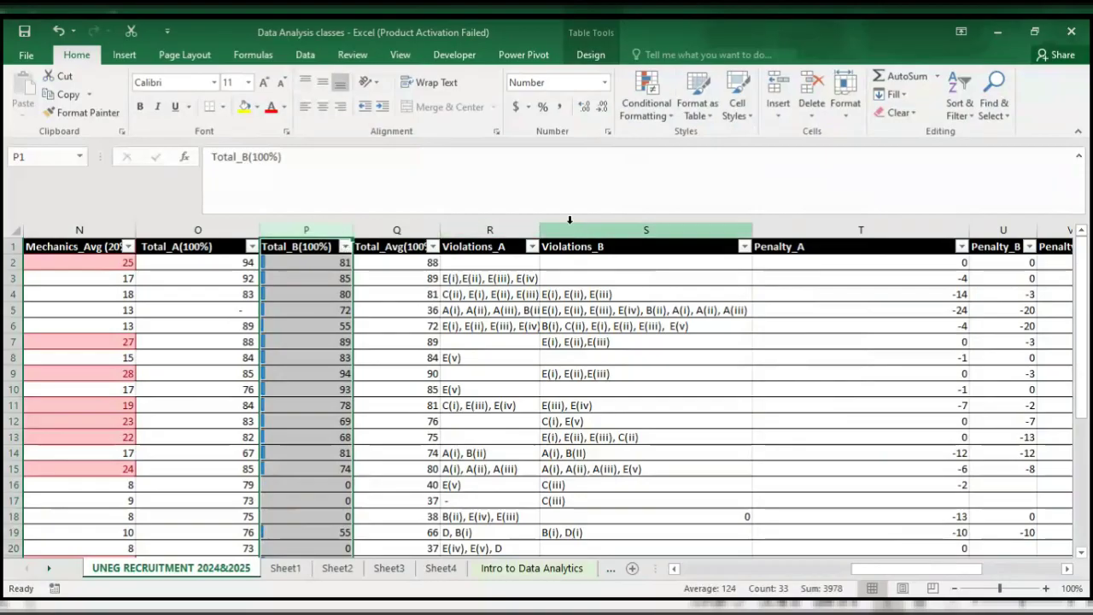
pyautogui.click(914, 113)
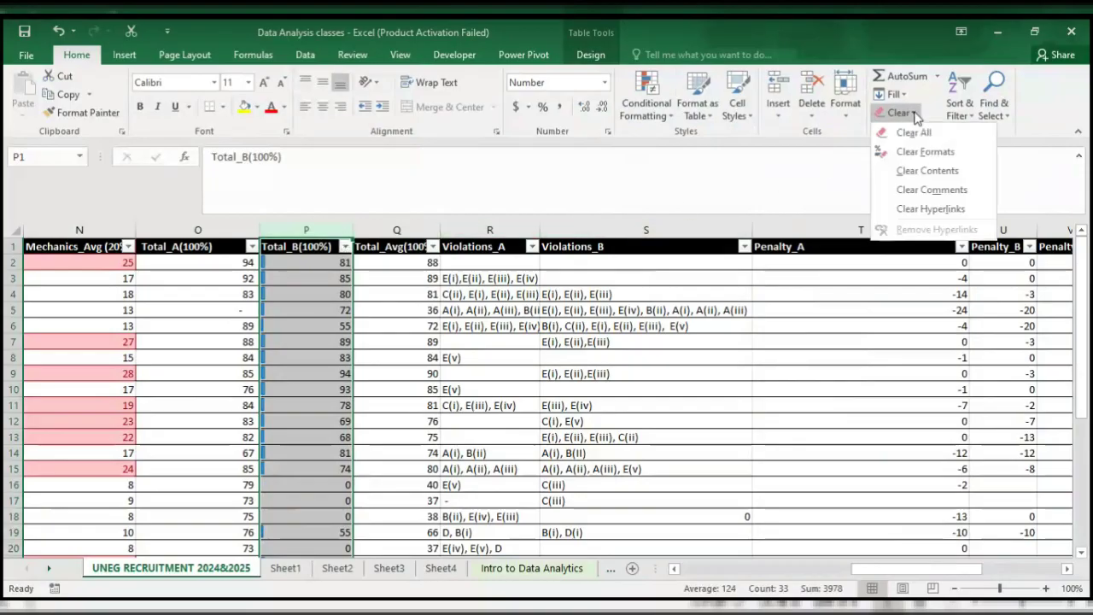
pyautogui.click(916, 152)
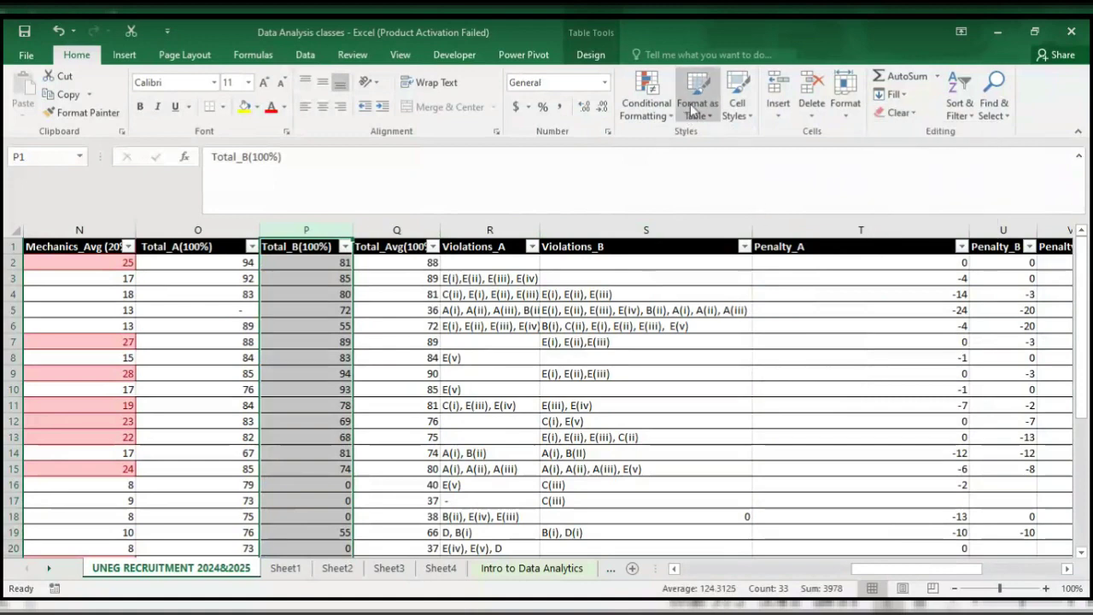
# - Apply the Green - Yellow - Red color scale to the Total_B(100%) column and examine how its scores and total row are shaded
pyautogui.click(646, 107)
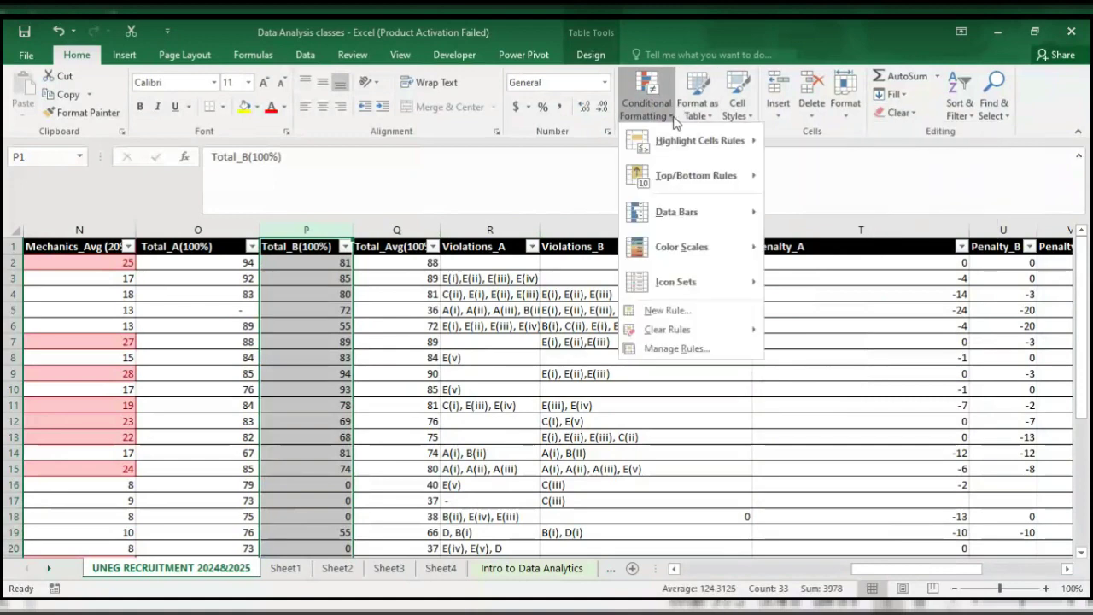
pyautogui.moveTo(698, 253)
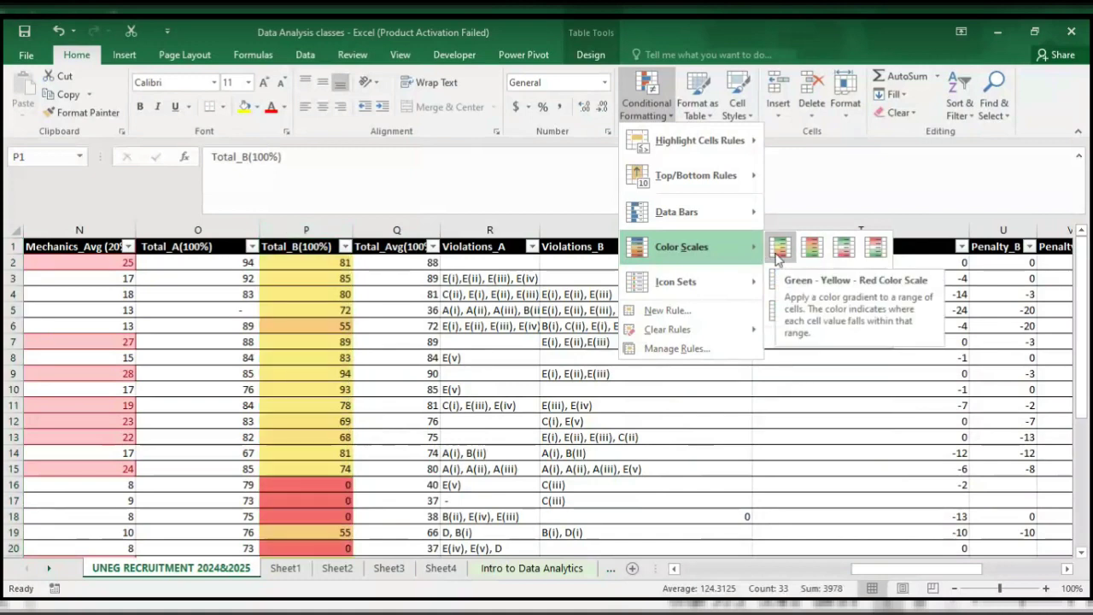
pyautogui.click(778, 252)
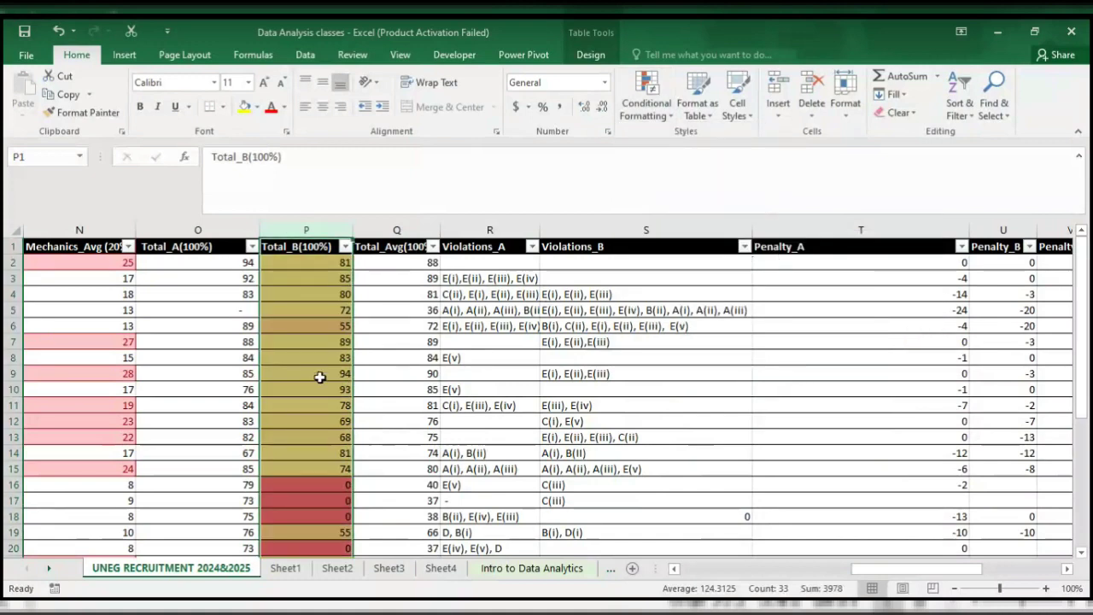
pyautogui.scroll(-3, 319, 377)
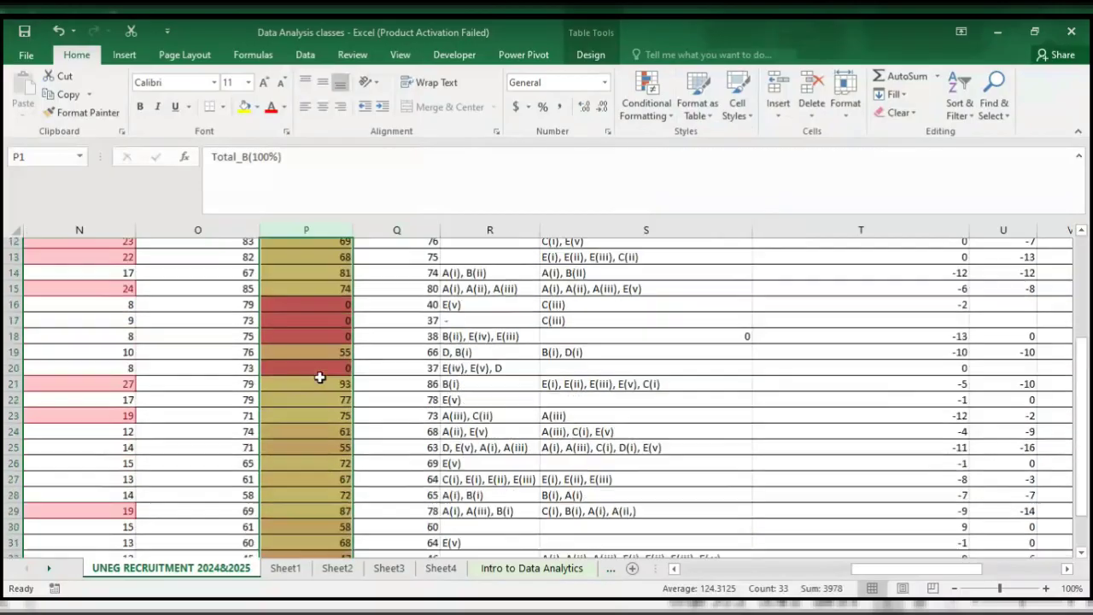
pyautogui.scroll(4, 319, 377)
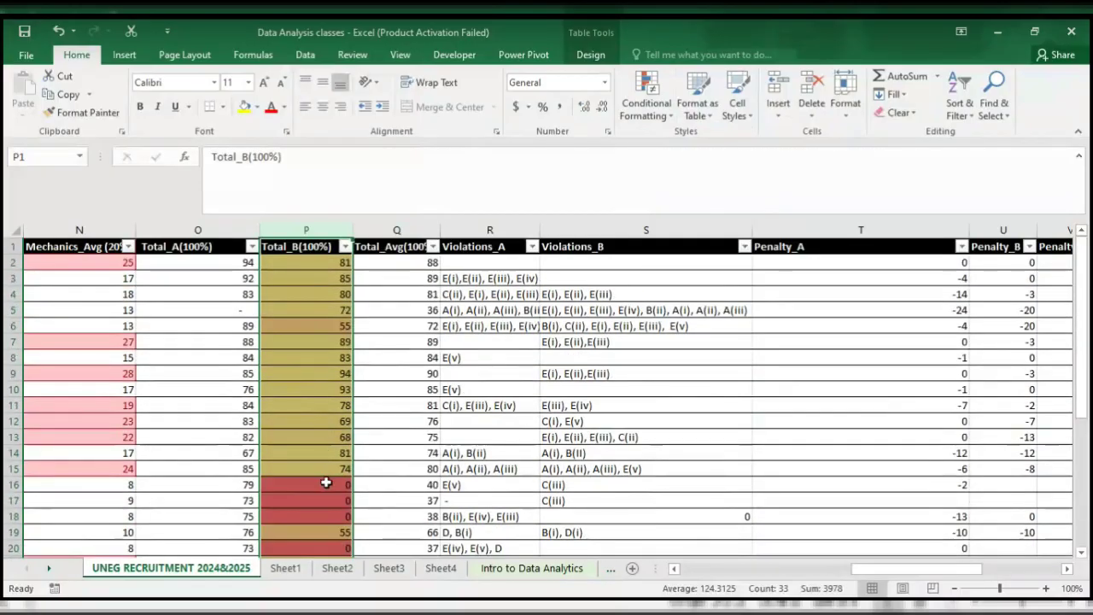
pyautogui.scroll(-10, 325, 482)
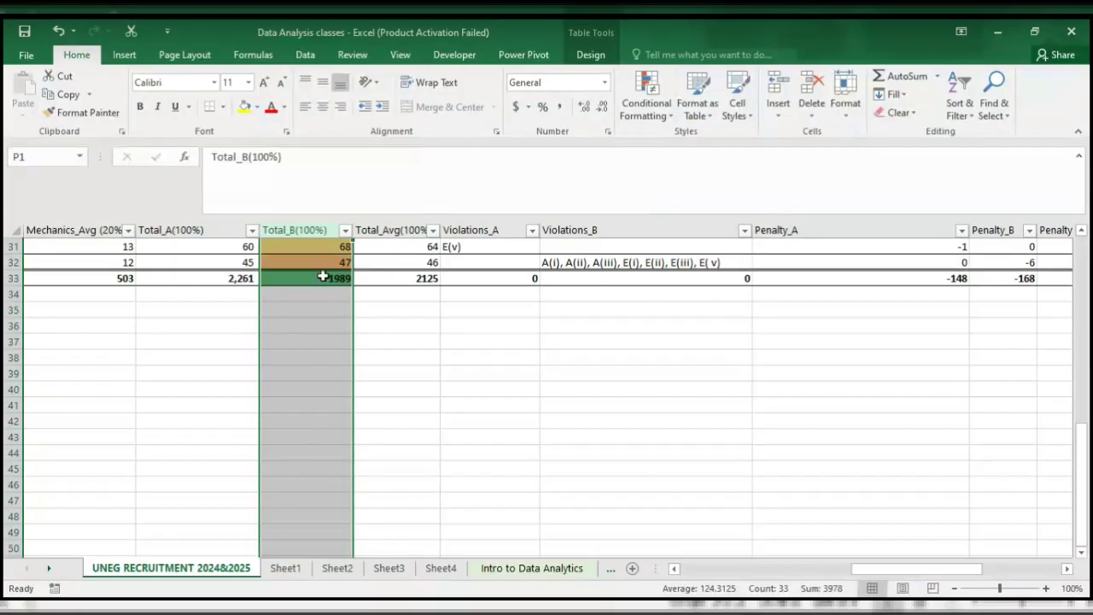
pyautogui.scroll(10, 323, 277)
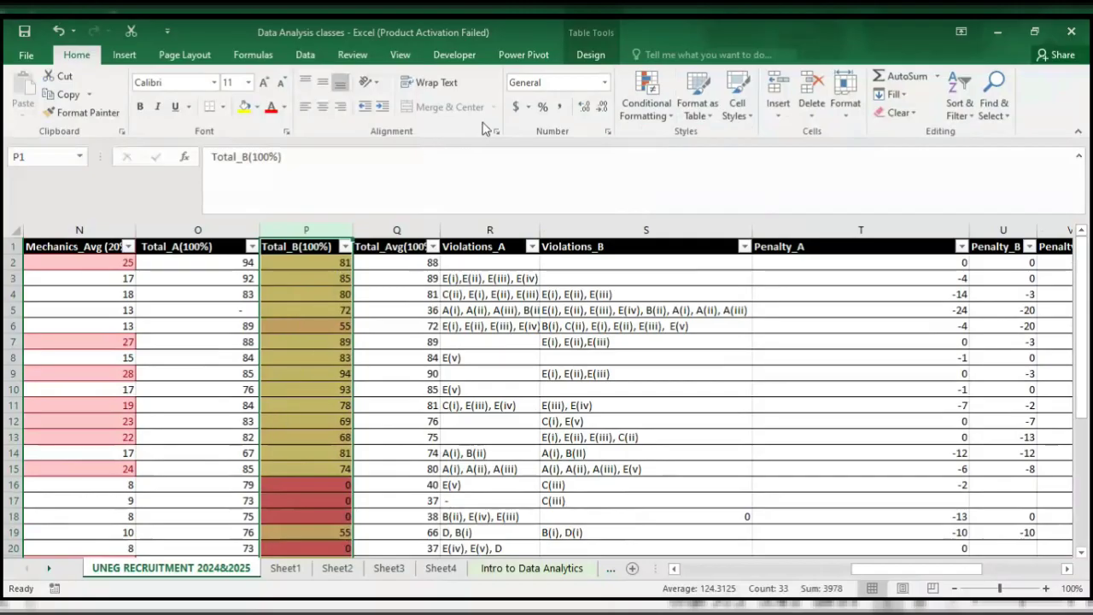
# - Browse the icon set options, and clear the formats, including the color scale, from the Total_B(100%) column
pyautogui.click(672, 118)
pyautogui.moveTo(740, 245)
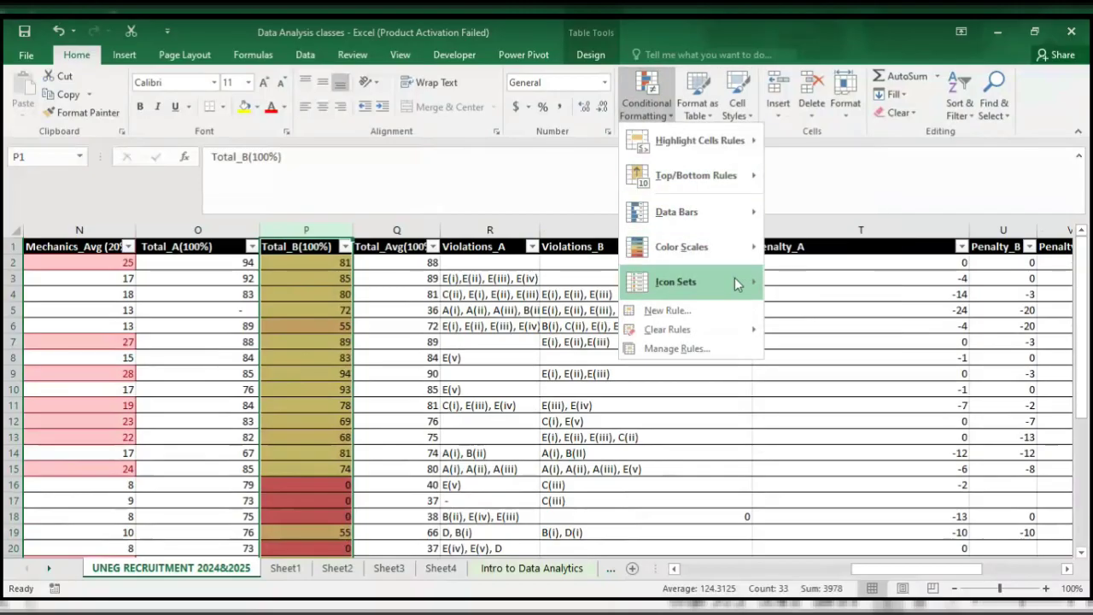
pyautogui.moveTo(734, 277)
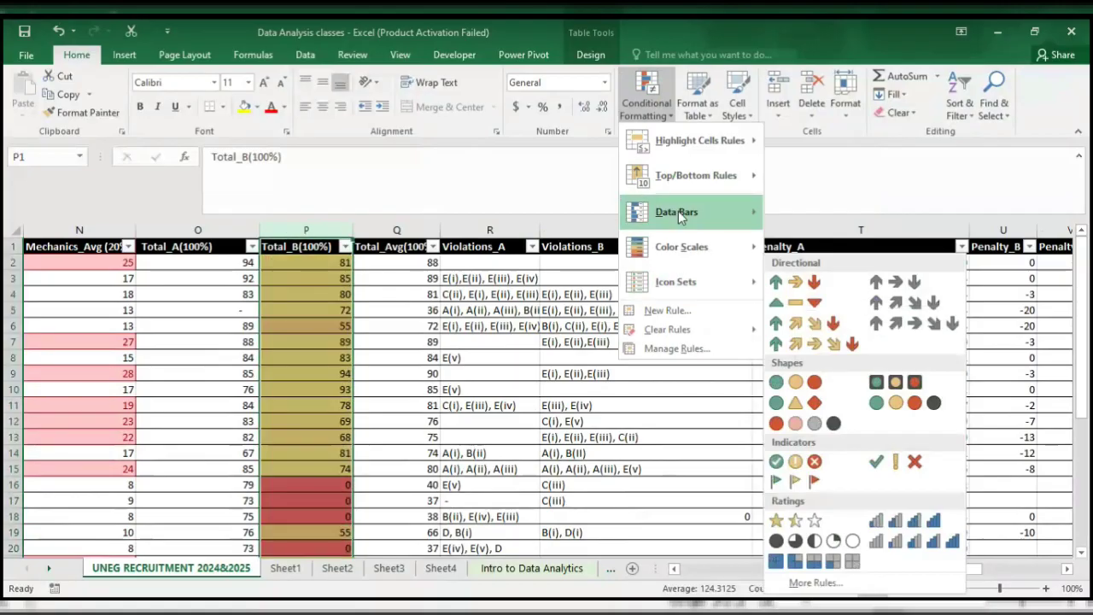
pyautogui.moveTo(679, 212)
pyautogui.click(594, 168)
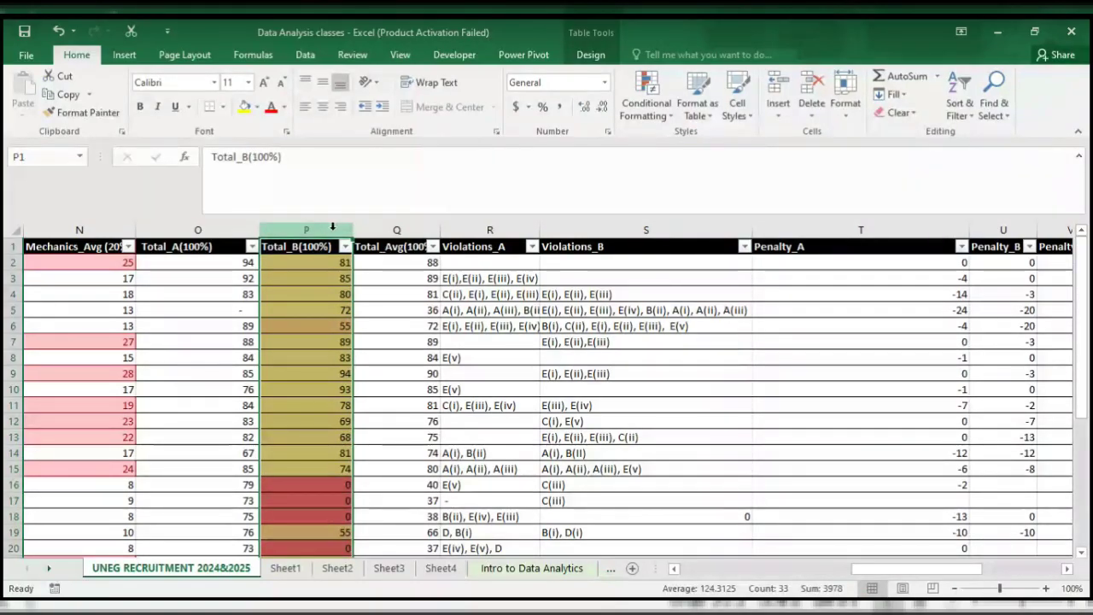
pyautogui.click(896, 113)
pyautogui.click(912, 152)
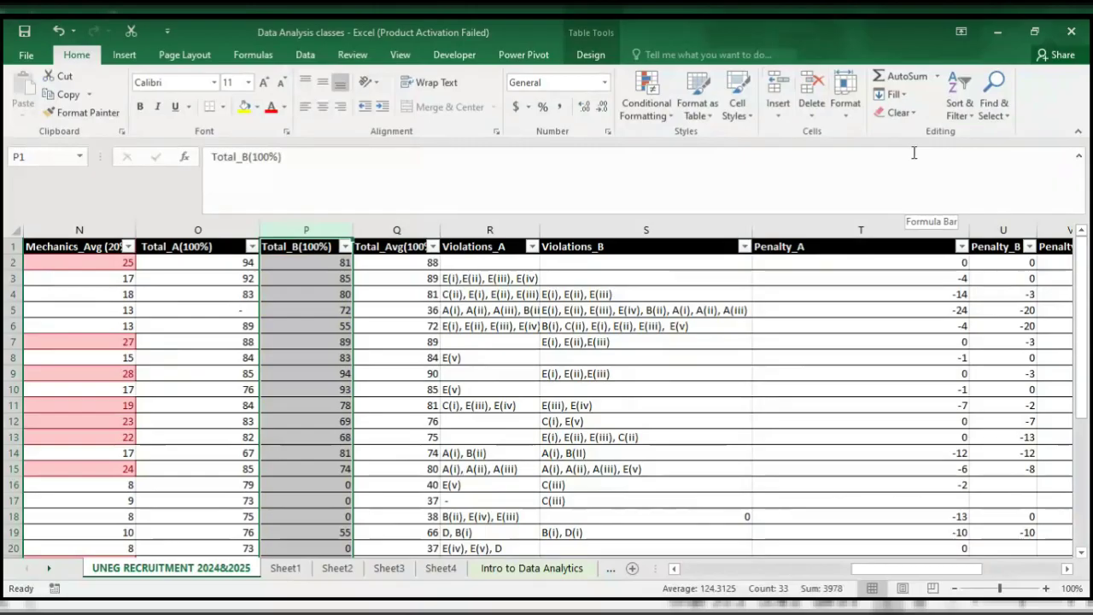
# - Look through the Format as Table style gallery from a cell in the table without applying a style
pyautogui.click(605, 295)
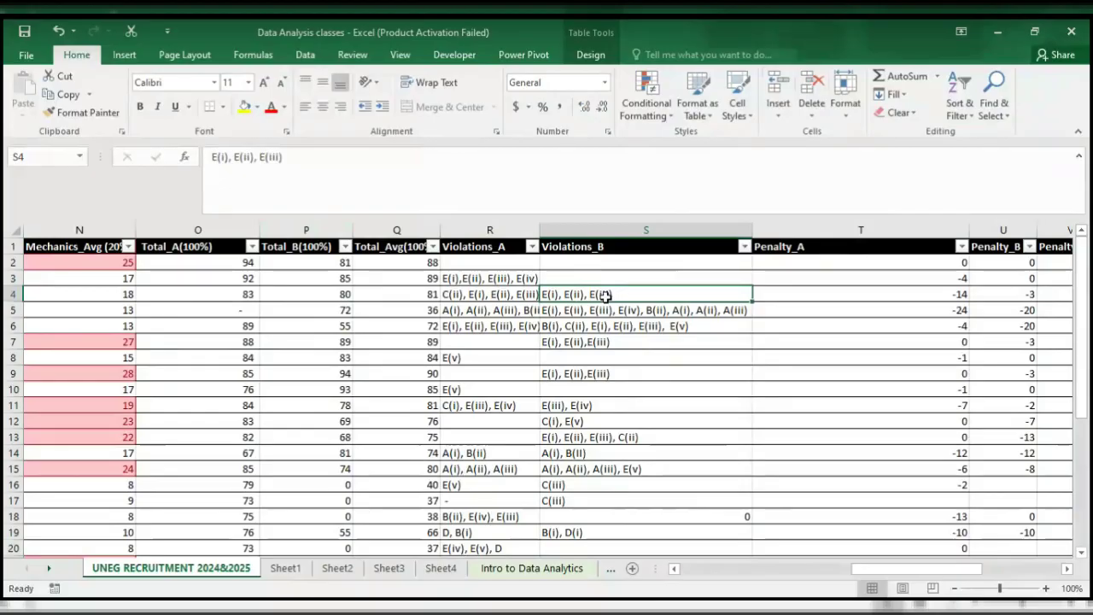
pyautogui.click(709, 119)
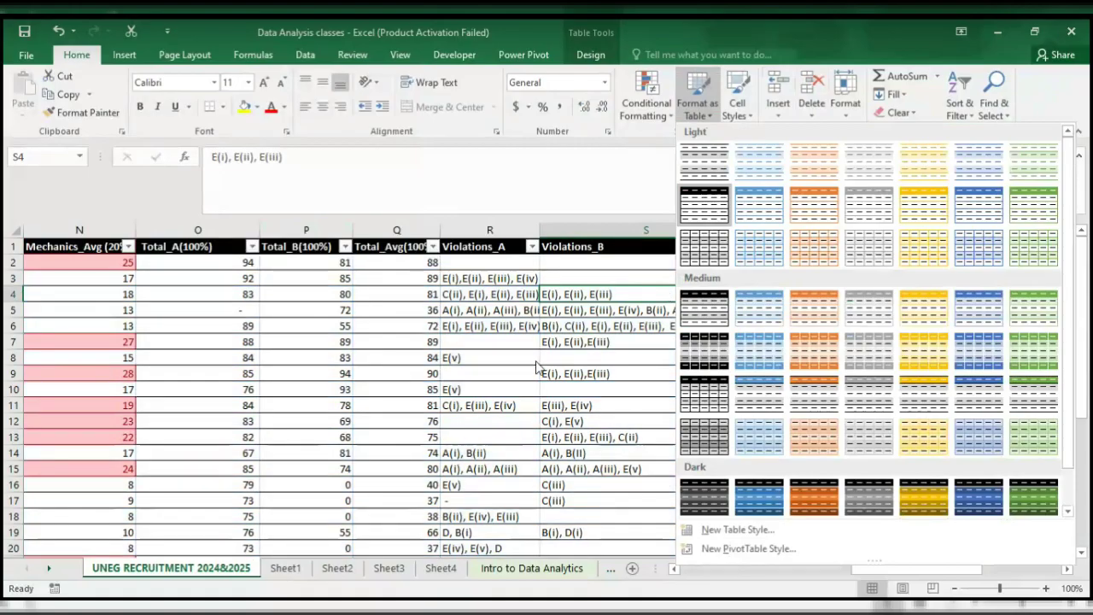
pyautogui.click(536, 364)
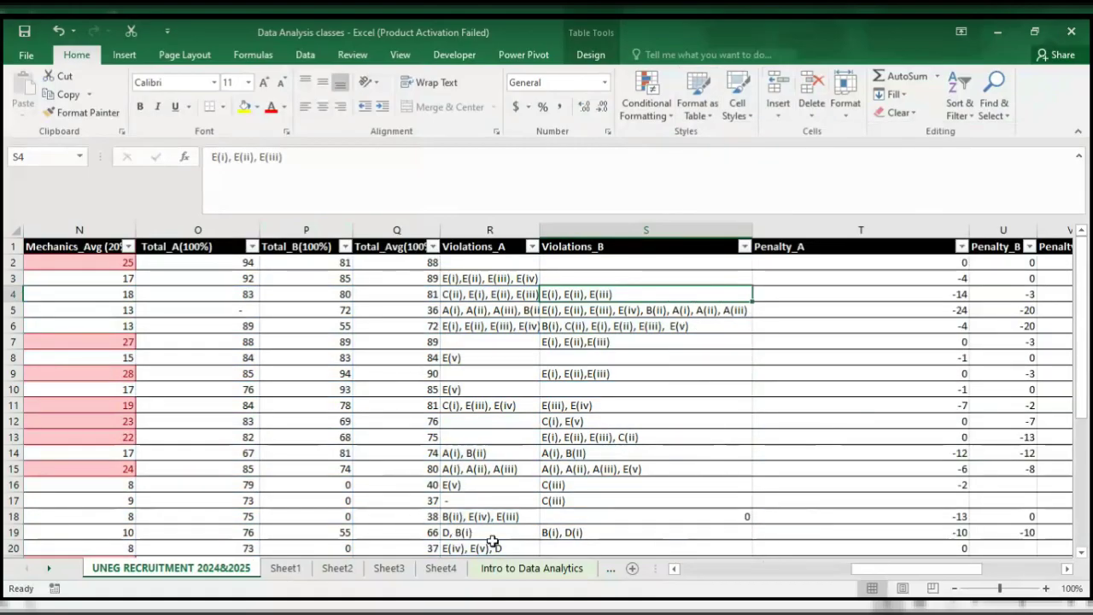
pyautogui.click(379, 314)
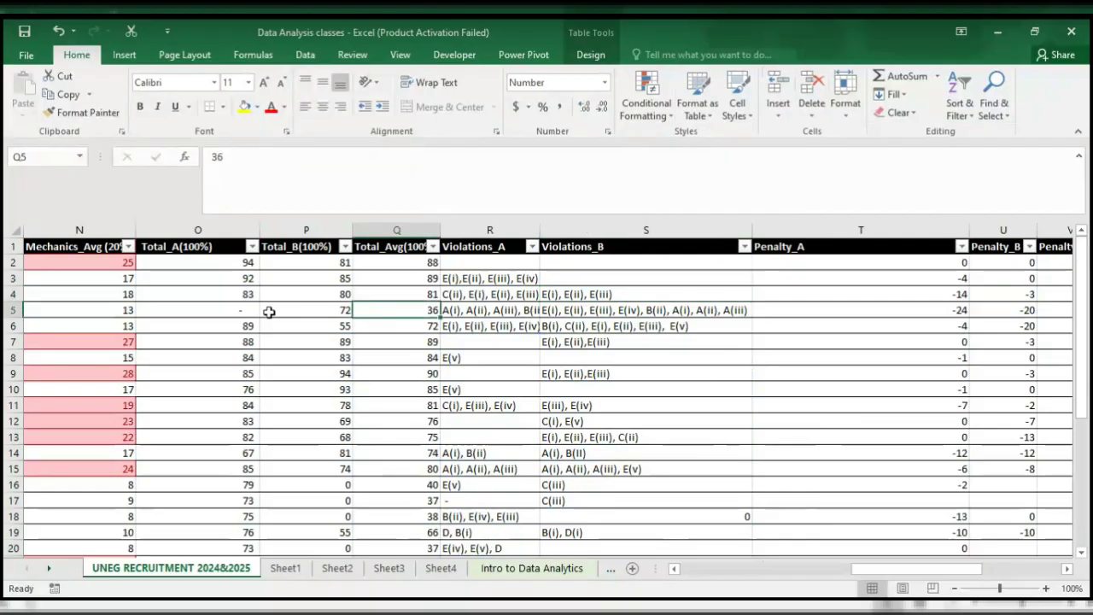
# - Copy the Total_A, Total_B and Total_Avg scores in O6:Q18 of the recruitment sheet
pyautogui.click(213, 325)
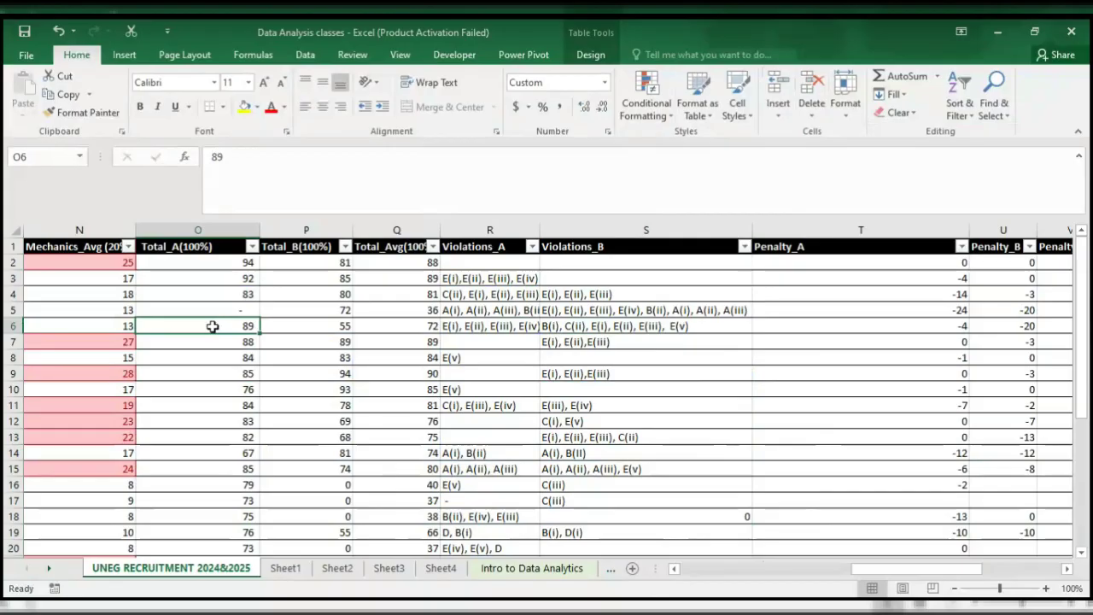
pyautogui.hotkey('shift', 'Right')
pyautogui.hotkey('shift', 'Right')
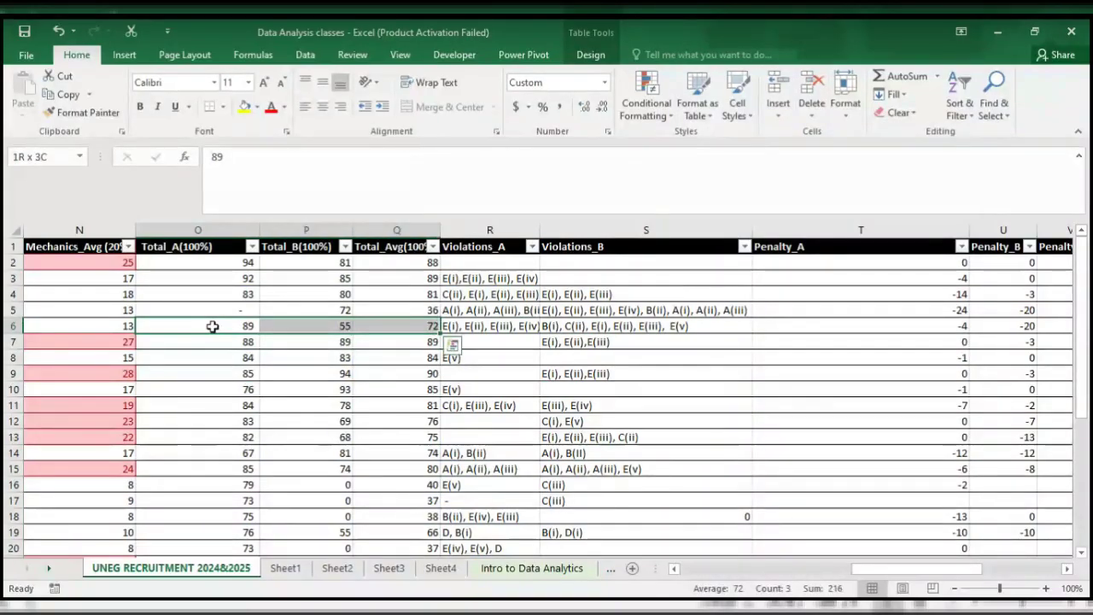
pyautogui.hotkey('shift', 'Down')
pyautogui.hotkey('shift', 'Down')
pyautogui.hotkey('shift', 'Down')
pyautogui.hotkey('shift', 'Down')
pyautogui.hotkey('shift', 'Down')
pyautogui.hotkey('shift', 'Down')
pyautogui.hotkey('shift', 'Down')
pyautogui.hotkey('shift', 'Down')
pyautogui.hotkey('shift', 'Down')
pyautogui.hotkey('shift', 'Down')
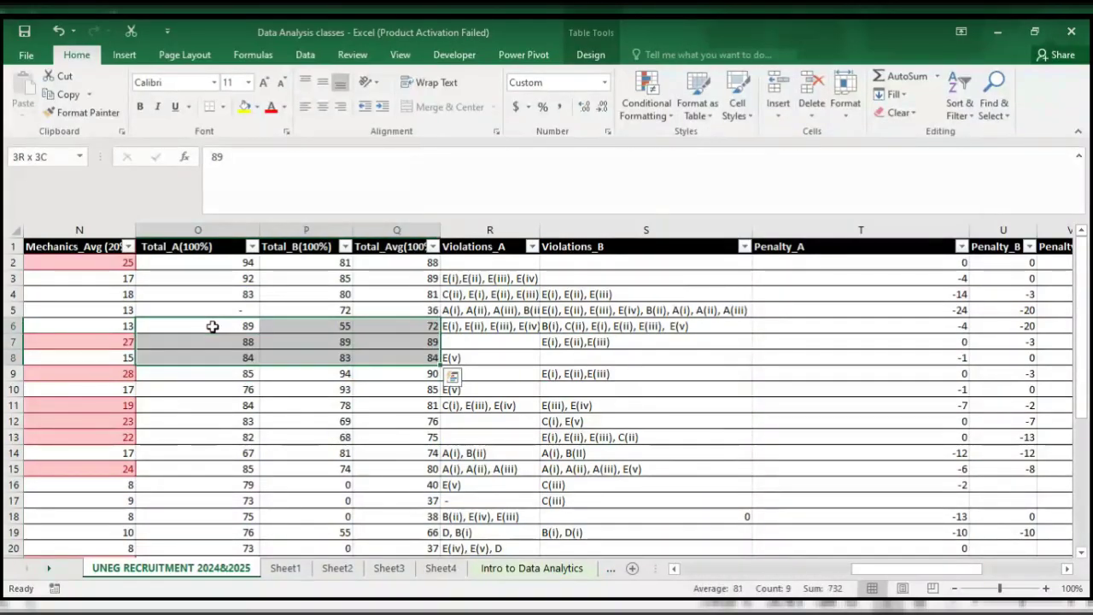
pyautogui.hotkey('shift', 'Down')
pyautogui.hotkey('shift', 'Down')
pyautogui.hotkey('shift', 'Down')
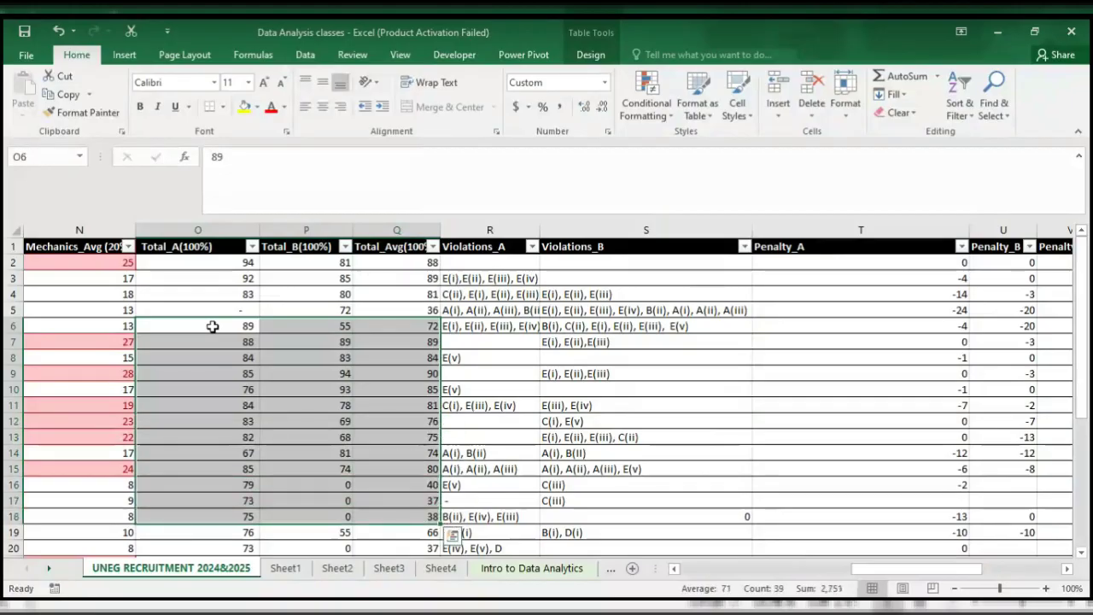
pyautogui.hotkey('ctrl', 'c')
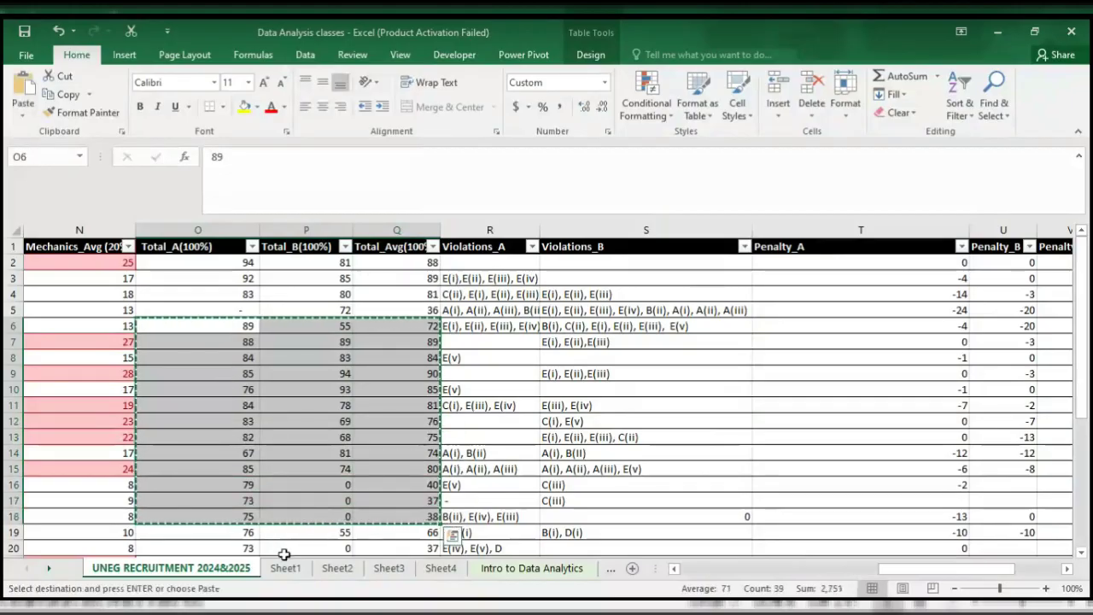
# - Delete the existing text in column A of Sheet1, including the merged cell in row 1
pyautogui.click(286, 566)
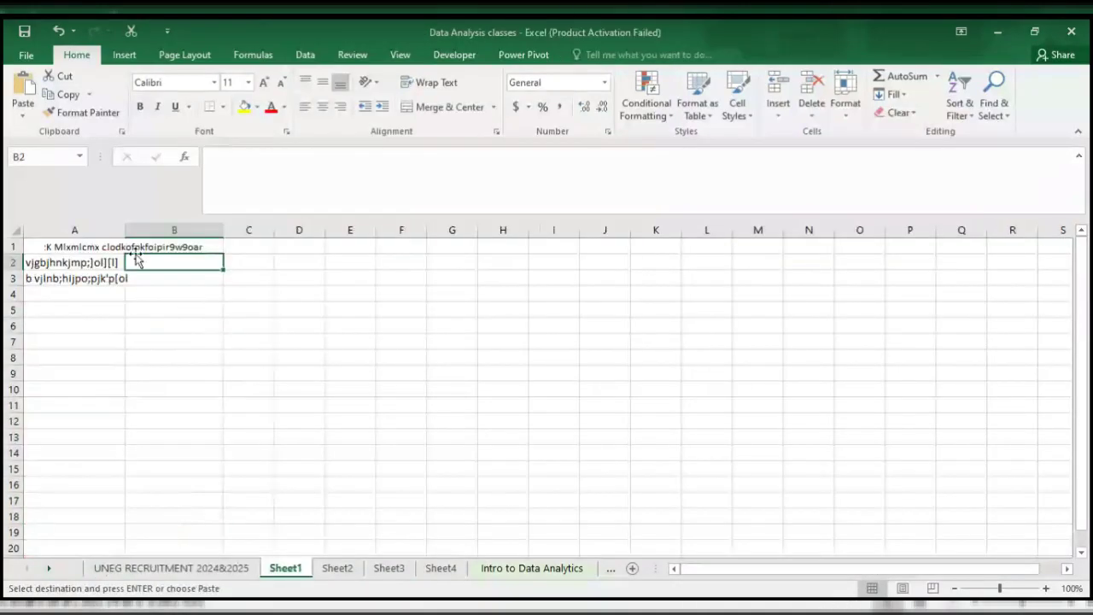
pyautogui.click(94, 250)
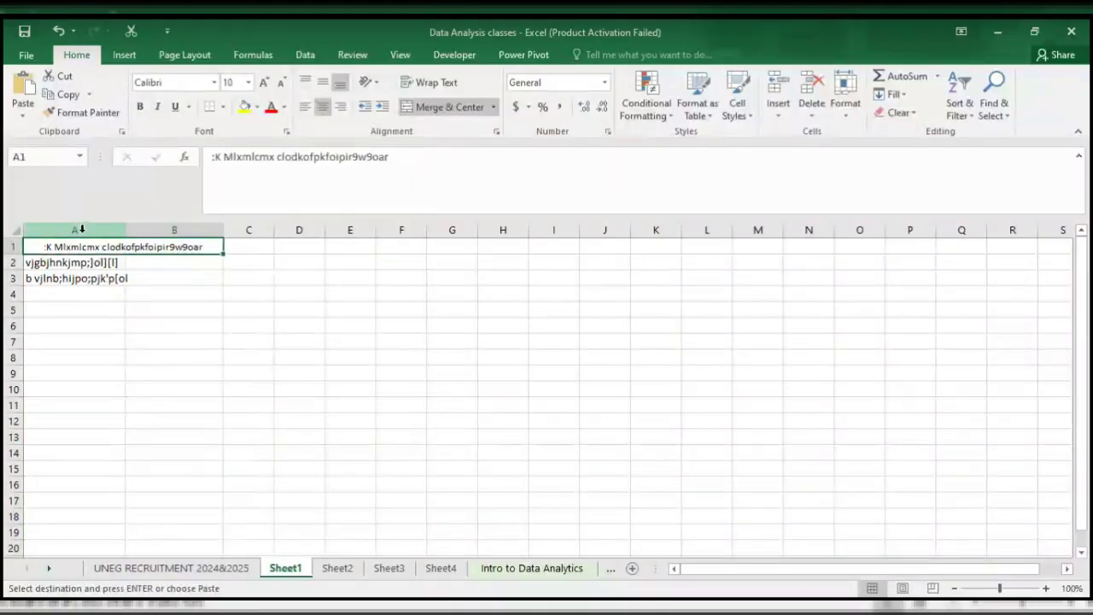
pyautogui.click(82, 229)
pyautogui.press('Delete')
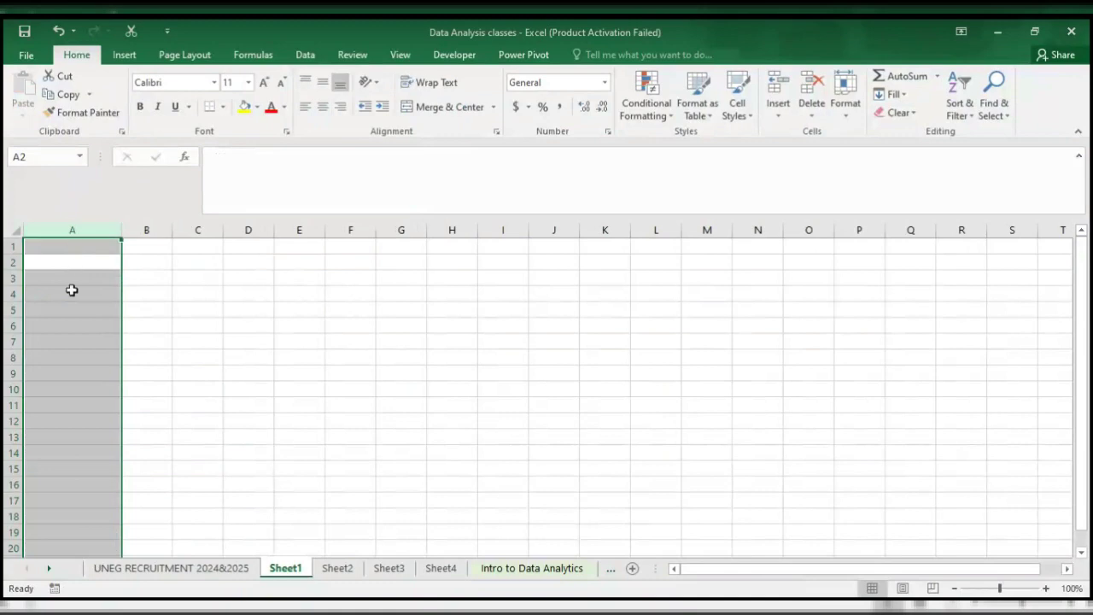
# - Copy the selected O6:Q18 scores from the recruitment sheet again and paste them into Sheet1 starting at A2
pyautogui.click(54, 258)
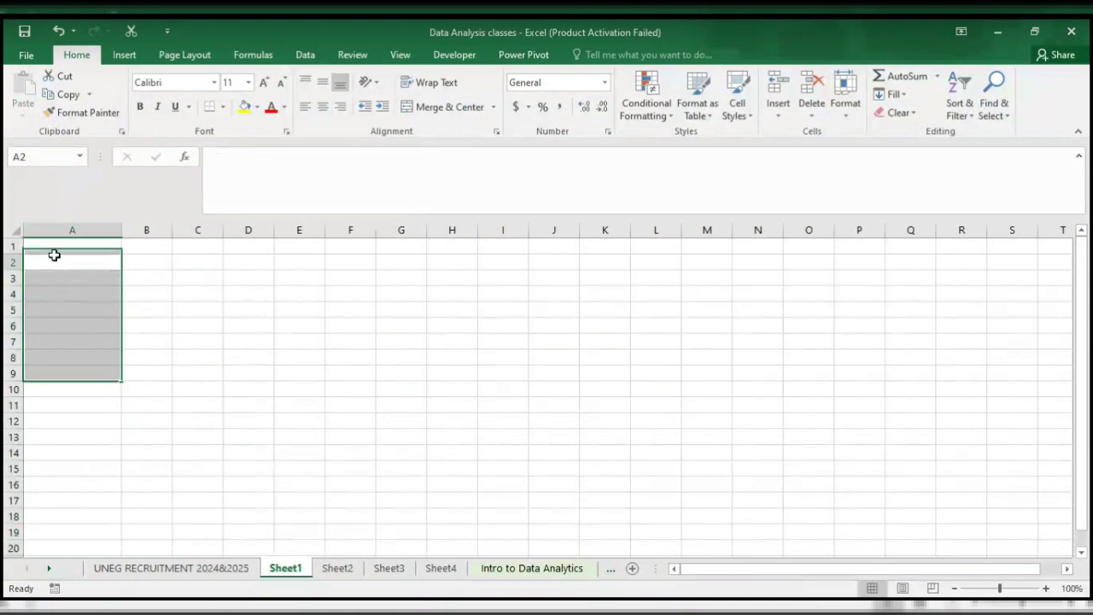
pyautogui.click(220, 569)
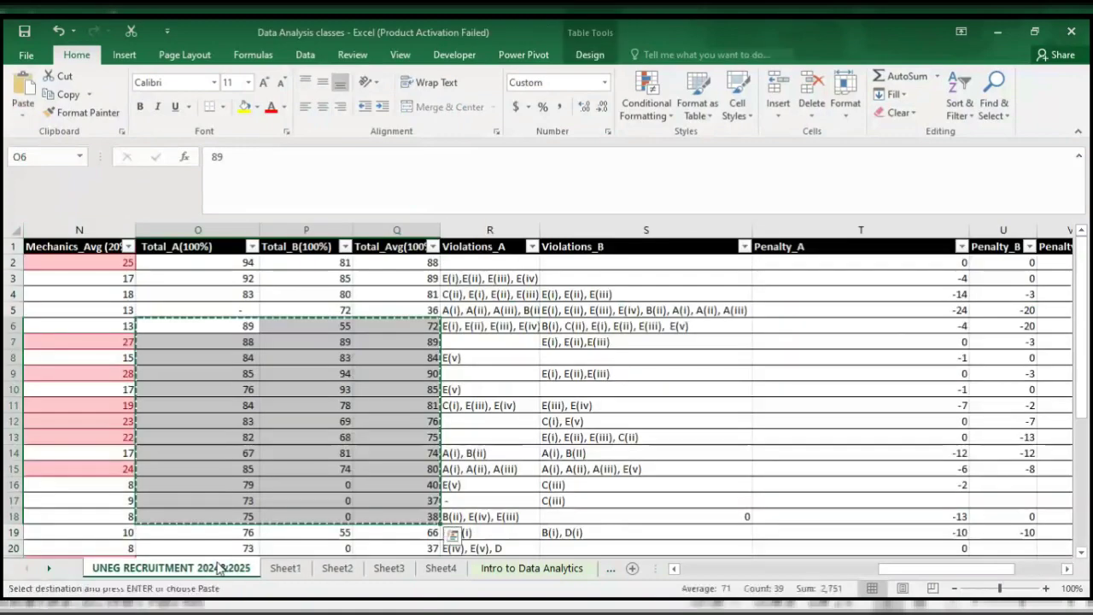
pyautogui.click(287, 570)
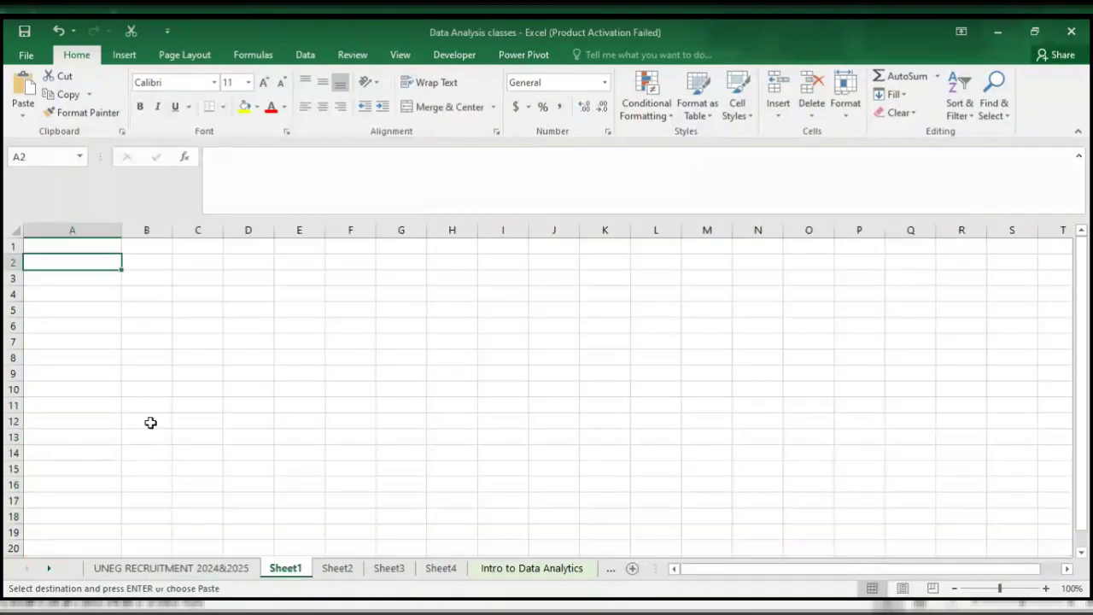
pyautogui.hotkey('ctrl', 'v')
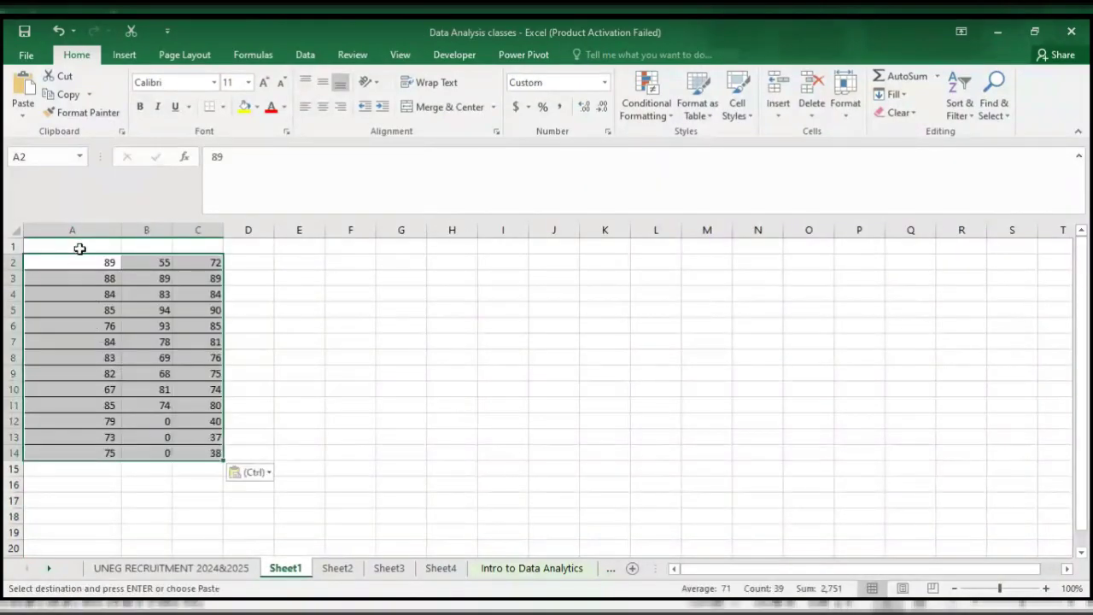
# - Enter the headers age, networth and height in A1, B1 and C1 above the pasted scores
pyautogui.click(79, 248)
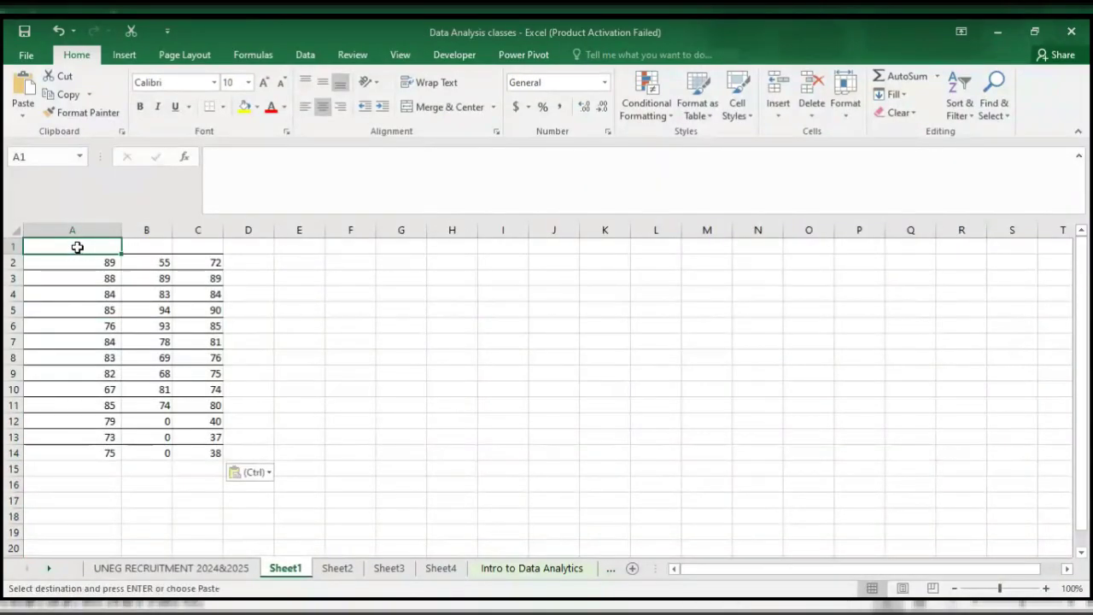
pyautogui.write('age')
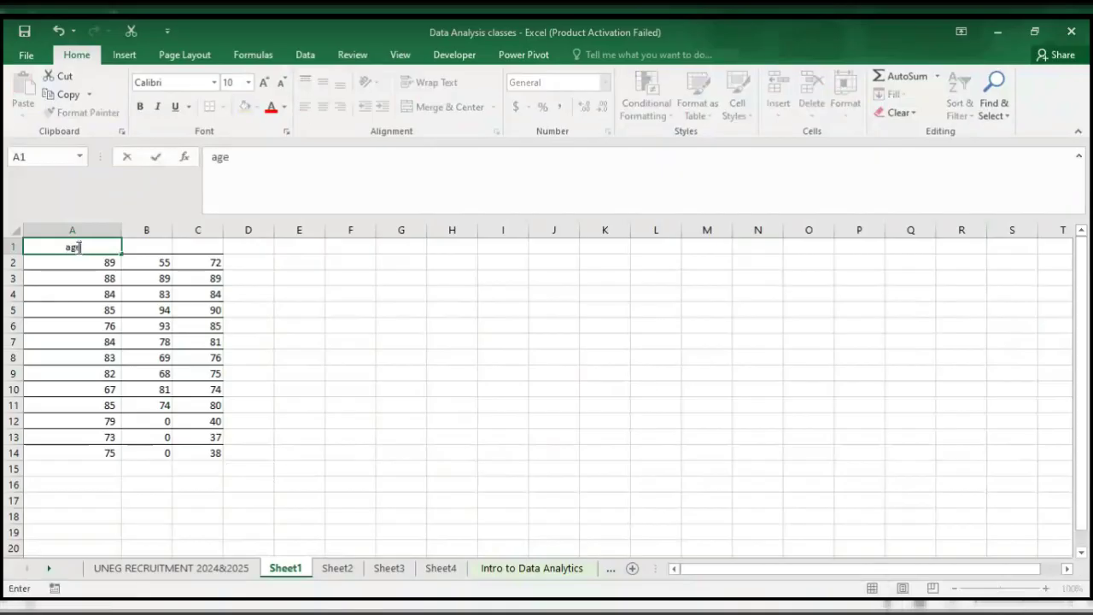
pyautogui.click(125, 244)
pyautogui.write('n')
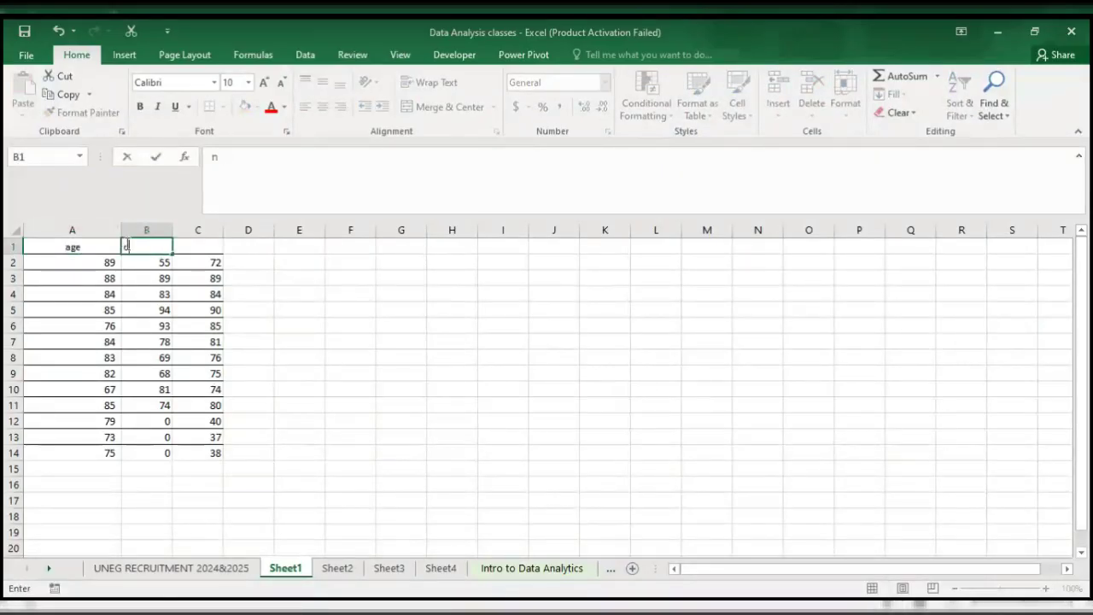
pyautogui.write('etworth')
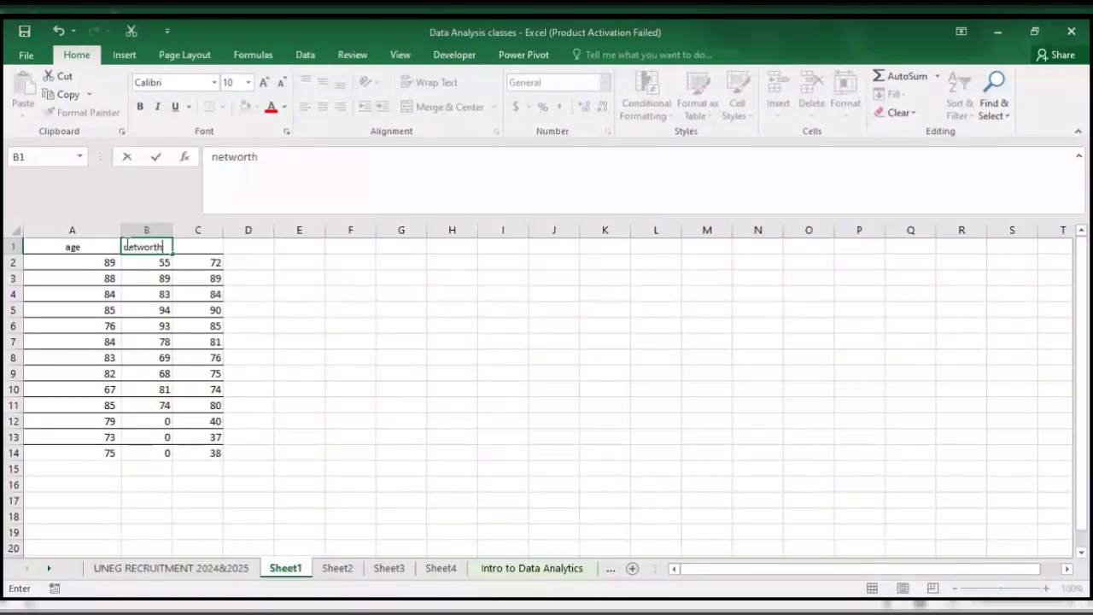
pyautogui.click(192, 252)
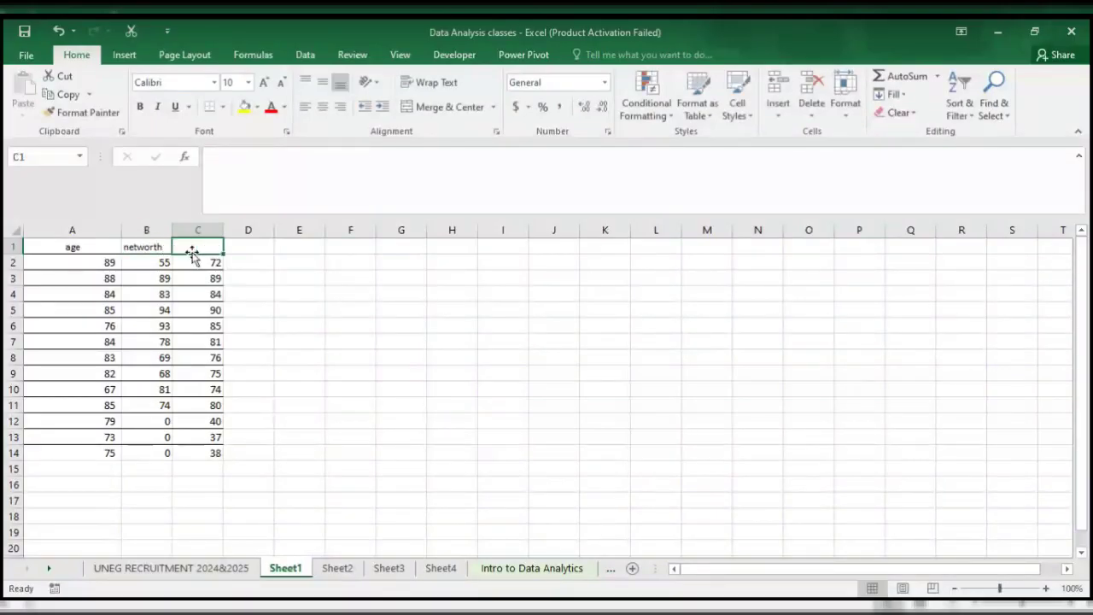
pyautogui.write('height')
pyautogui.press('Return')
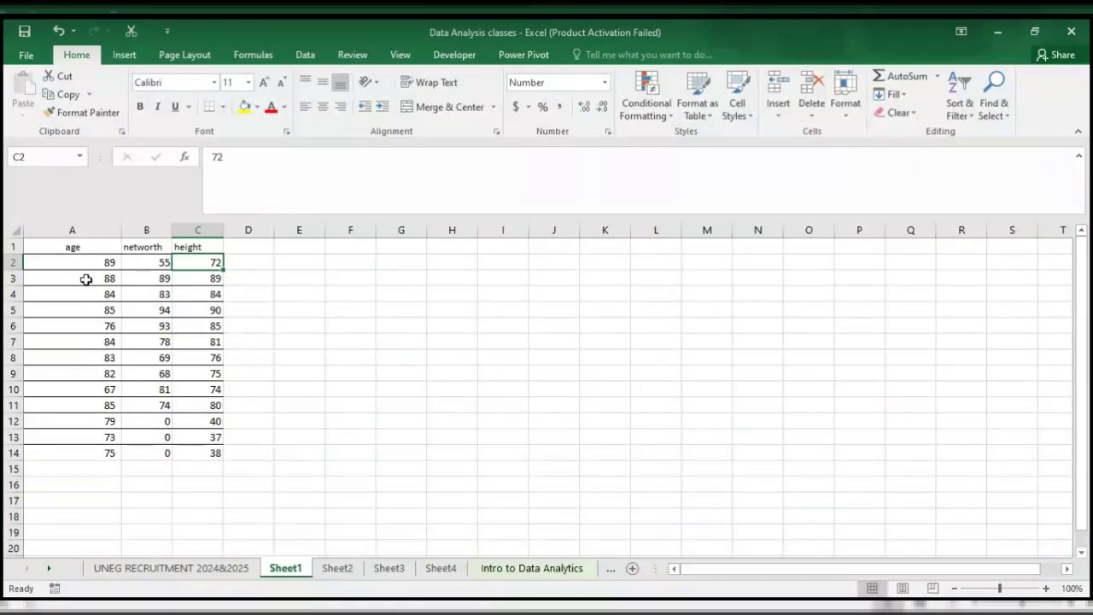
# - Examine the sort and filter options of the Total_B(100%) column on the recruitment sheet without applying any
pyautogui.click(158, 574)
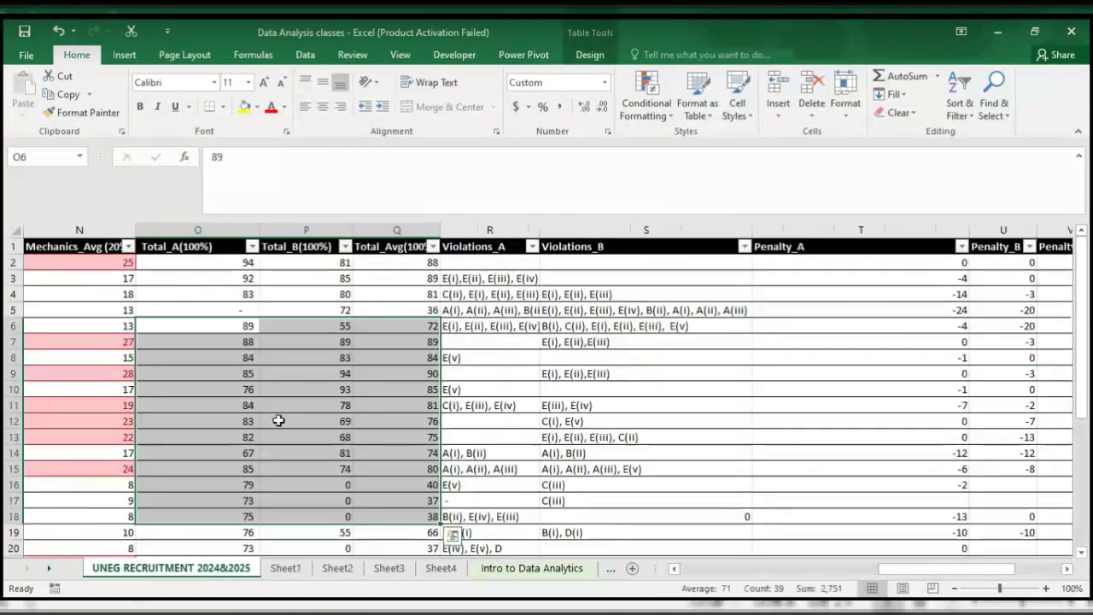
pyautogui.click(345, 246)
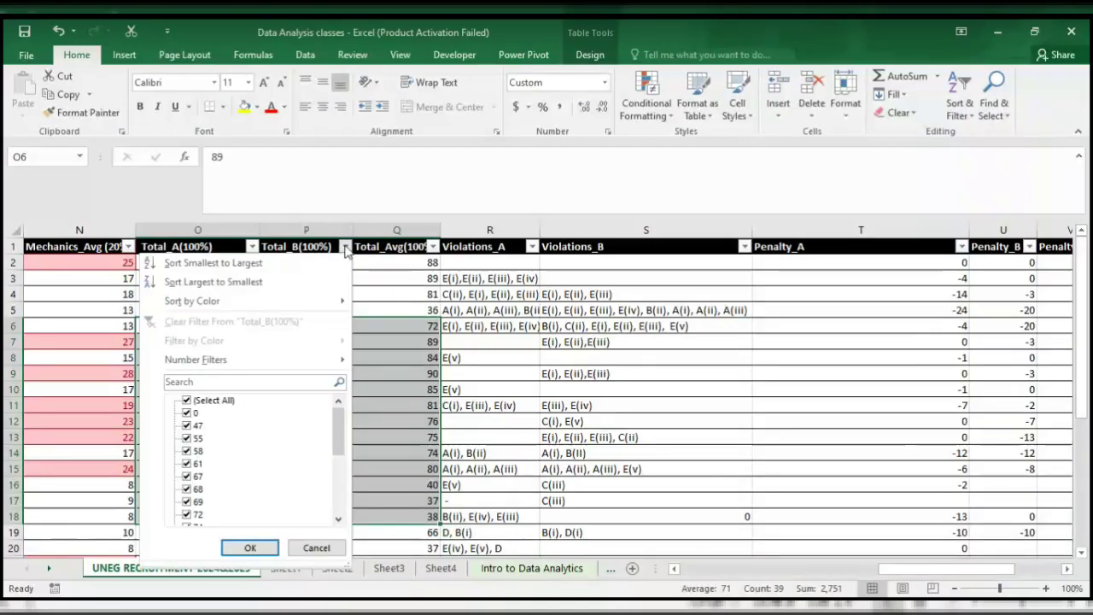
pyautogui.click(345, 247)
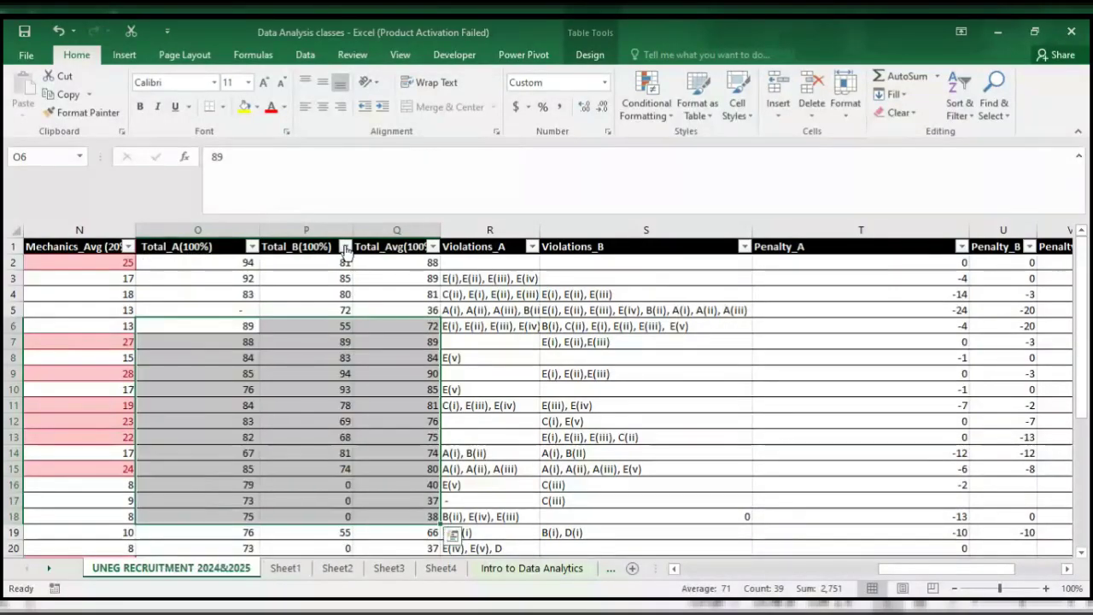
pyautogui.click(345, 247)
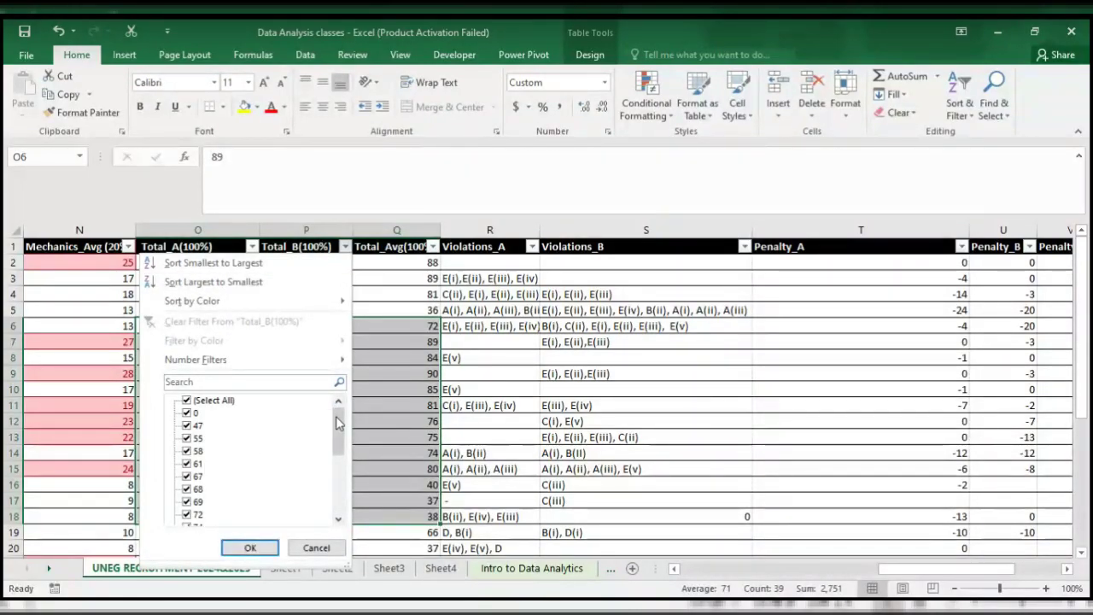
pyautogui.moveTo(338, 422)
pyautogui.mouseDown()
pyautogui.moveTo(338, 491)
pyautogui.moveTo(339, 405)
pyautogui.moveTo(333, 523)
pyautogui.moveTo(329, 425)
pyautogui.mouseUp()
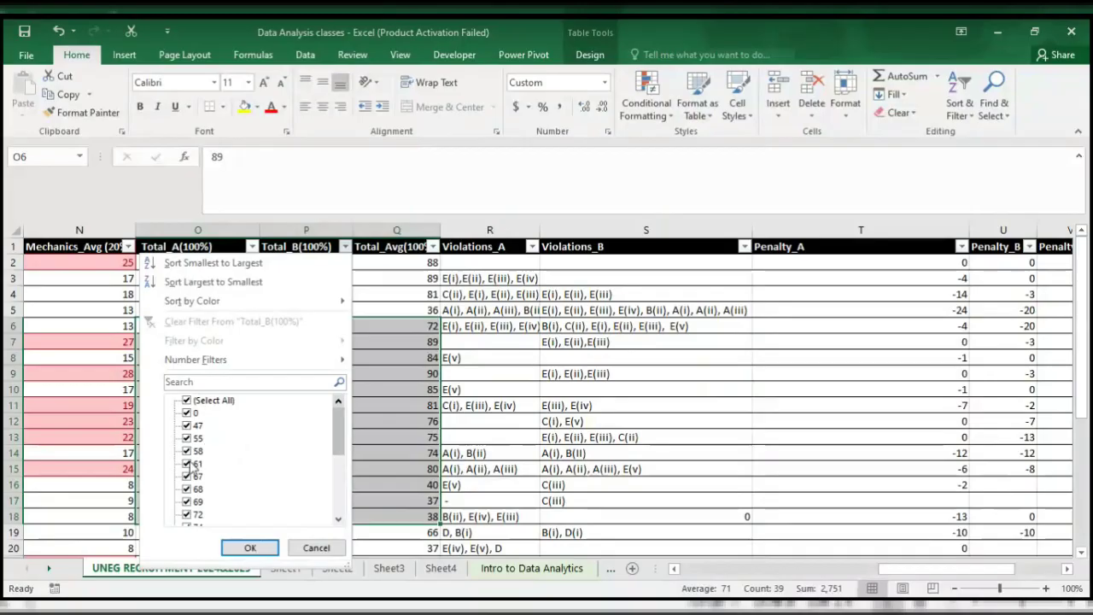
pyautogui.click(316, 547)
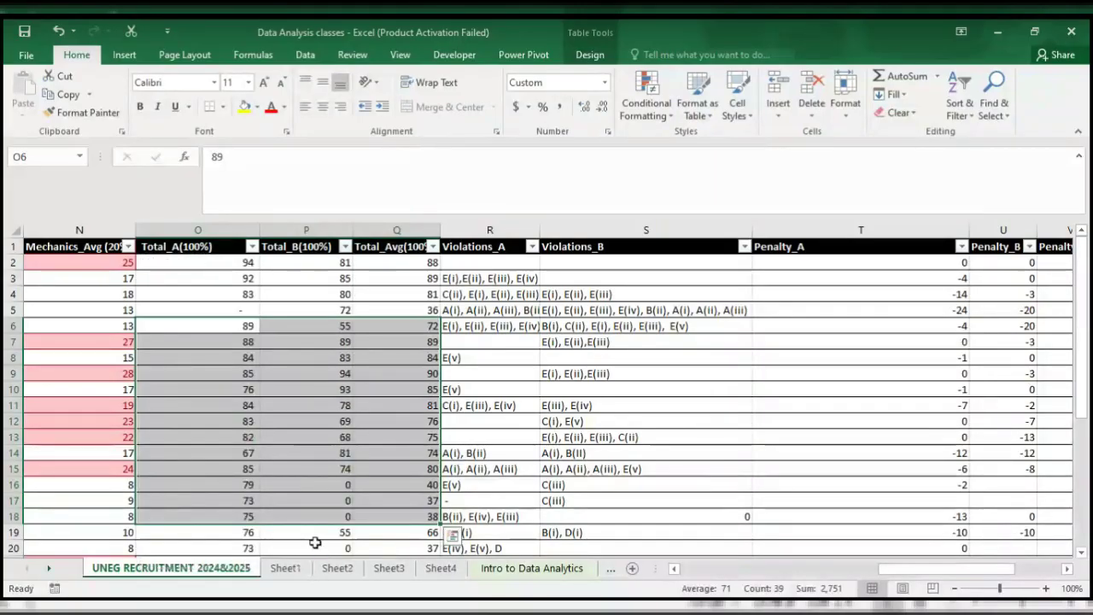
# - Go back to the Name column in the recruitment table and look through its filter list without filtering
pyautogui.click(186, 469)
pyautogui.press('Left')
pyautogui.press('Left')
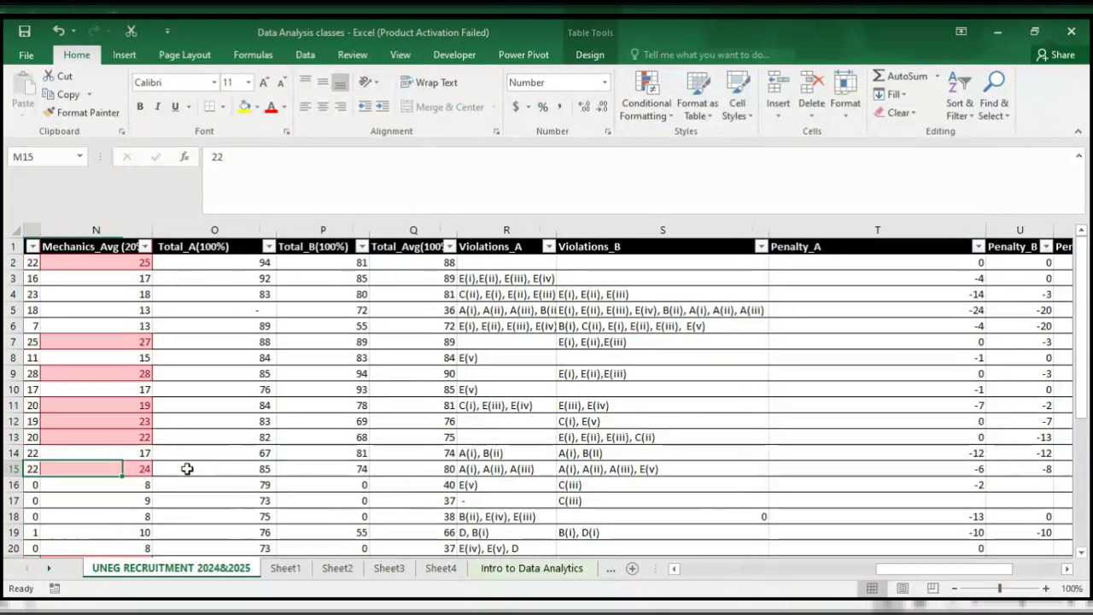
pyautogui.press('Left')
pyautogui.press('Left')
pyautogui.press('Left')
pyautogui.press('Left')
pyautogui.press('Left')
pyautogui.press('Left')
pyautogui.press('Left')
pyautogui.press('Left')
pyautogui.press('Left')
pyautogui.press('Left')
pyautogui.press('Left')
pyautogui.press('Left')
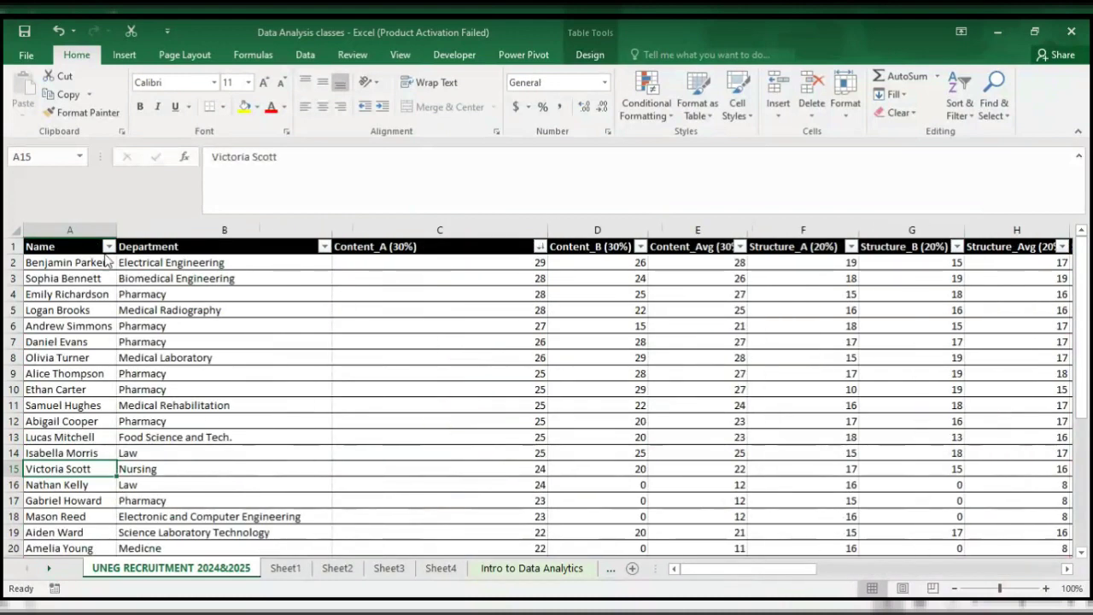
pyautogui.click(109, 247)
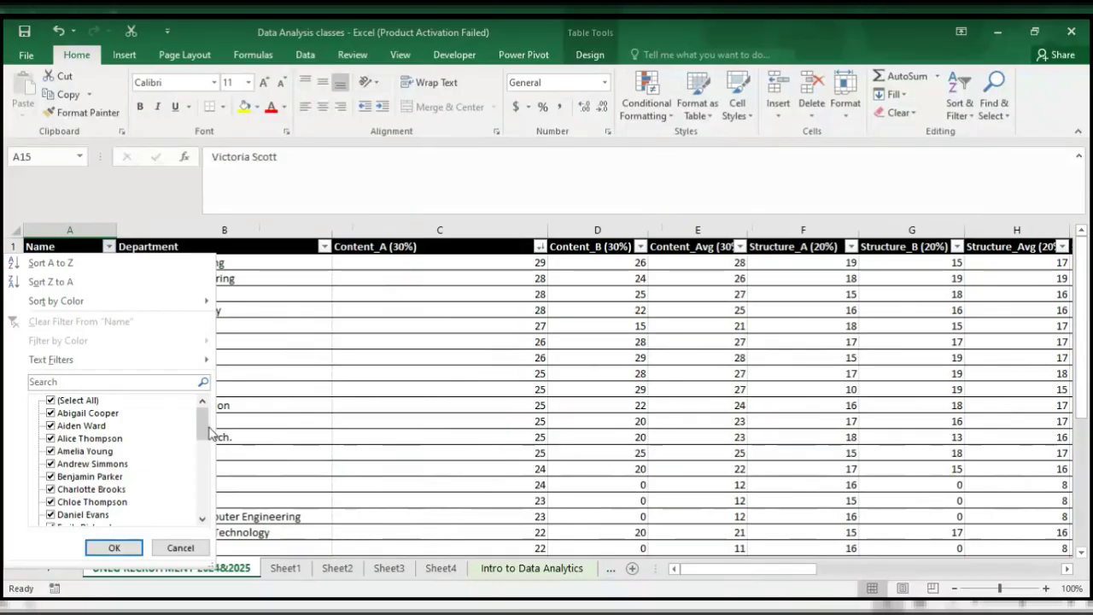
pyautogui.moveTo(205, 427)
pyautogui.mouseDown()
pyautogui.moveTo(190, 515)
pyautogui.moveTo(198, 432)
pyautogui.moveTo(198, 513)
pyautogui.moveTo(210, 420)
pyautogui.mouseUp()
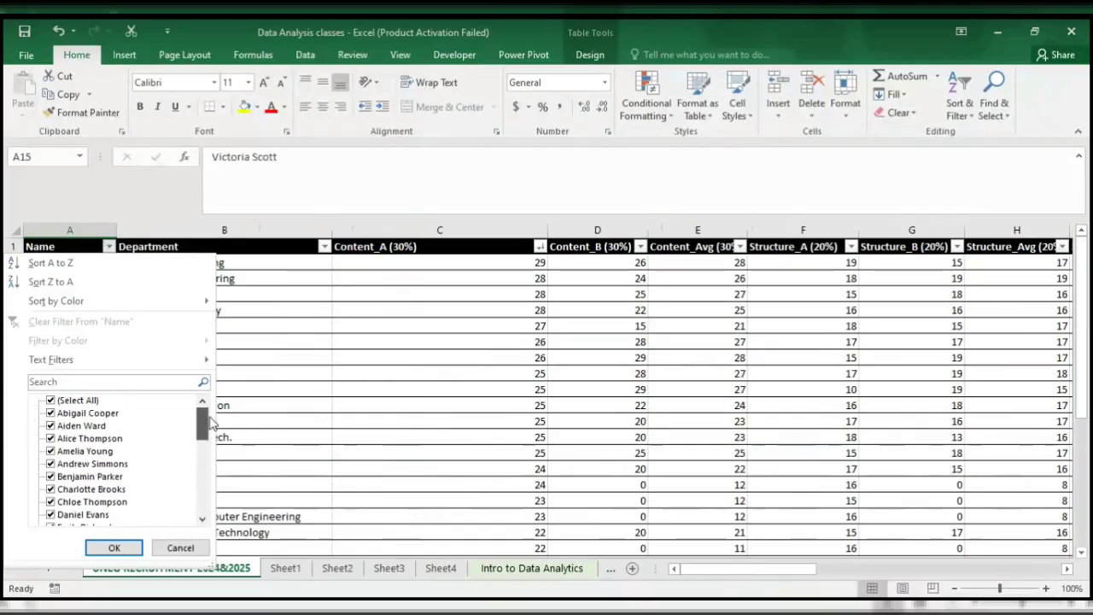
pyautogui.click(310, 362)
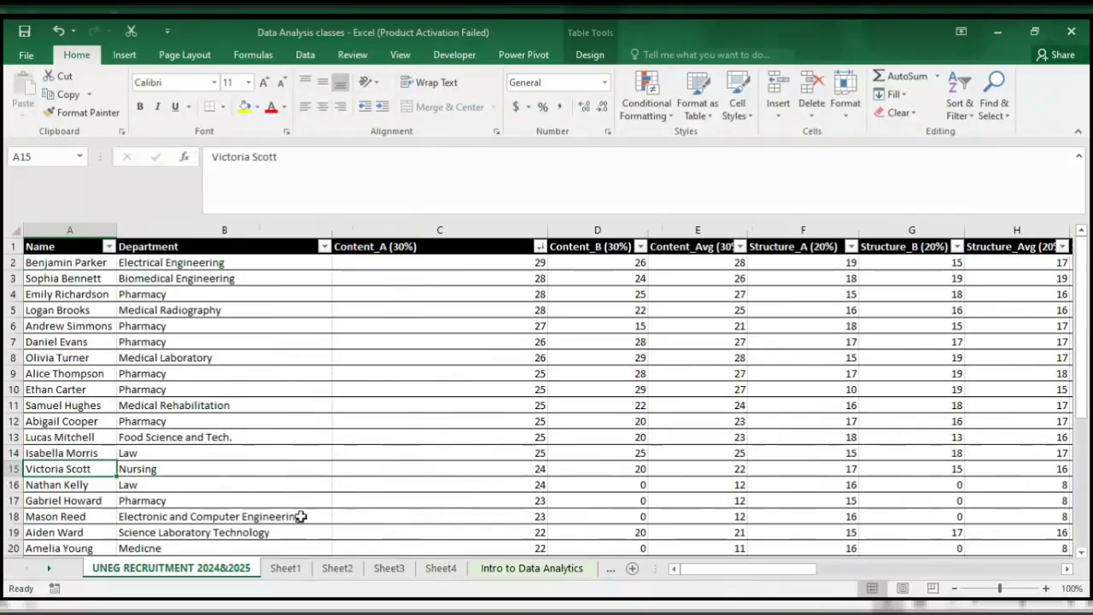
# - Convert the Sheet1 data in A1:C14 to a table with headers to view the age filter options, and undo the conversion
pyautogui.click(287, 569)
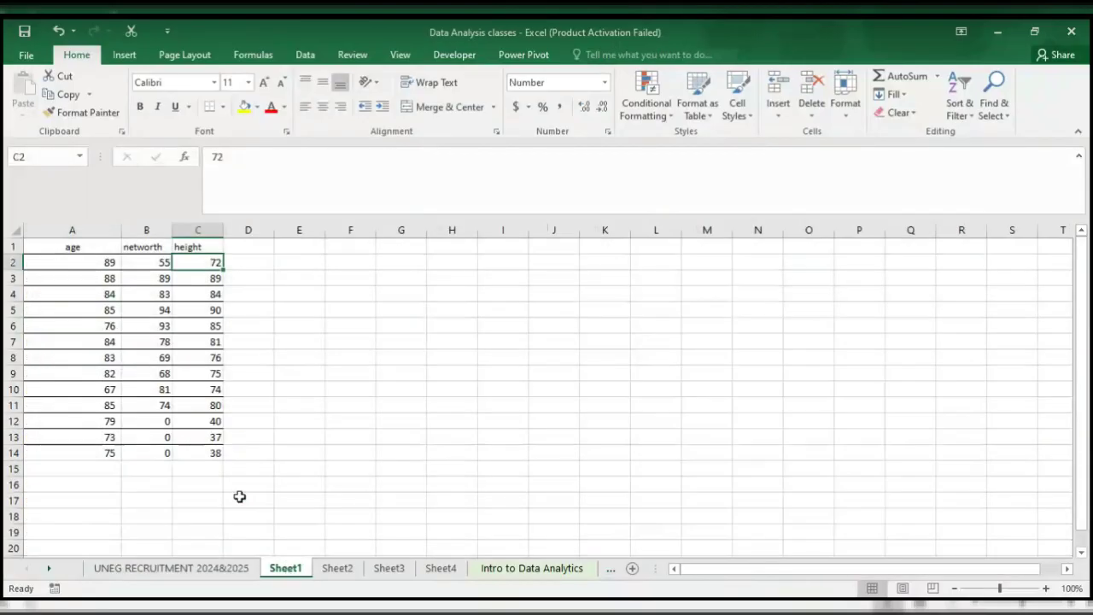
pyautogui.click(95, 332)
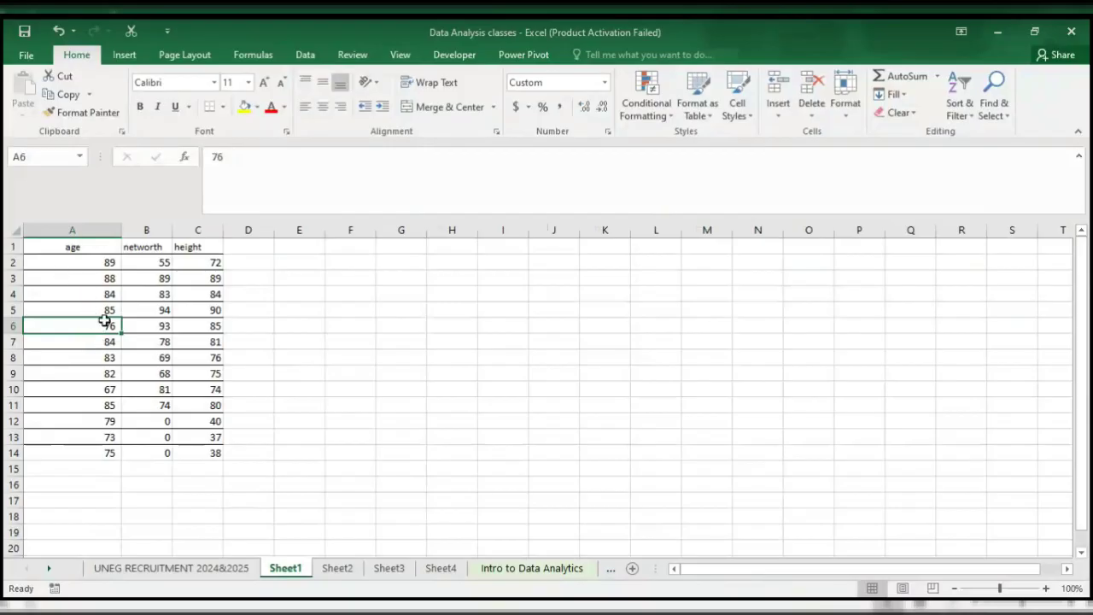
pyautogui.hotkey('ctrl', 't')
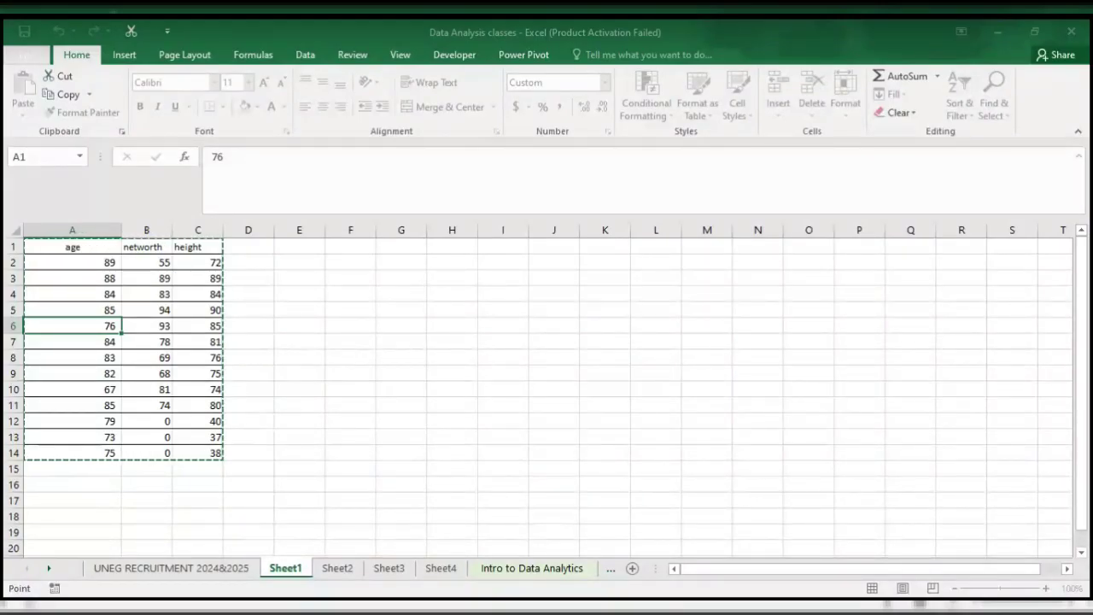
pyautogui.click(267, 292)
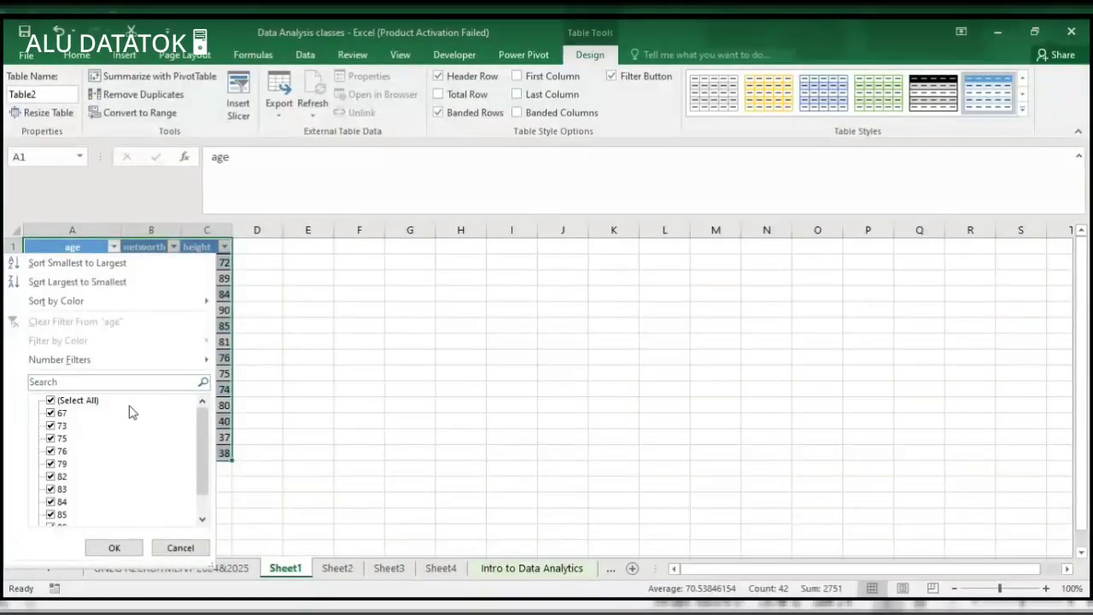
pyautogui.click(178, 546)
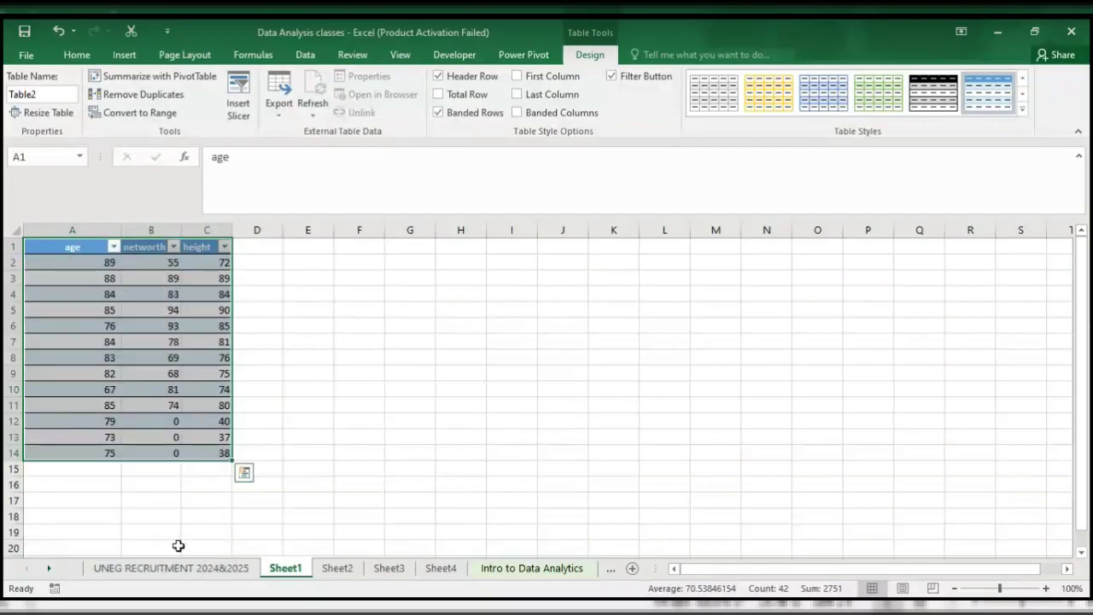
pyautogui.hotkey('ctrl', 'z')
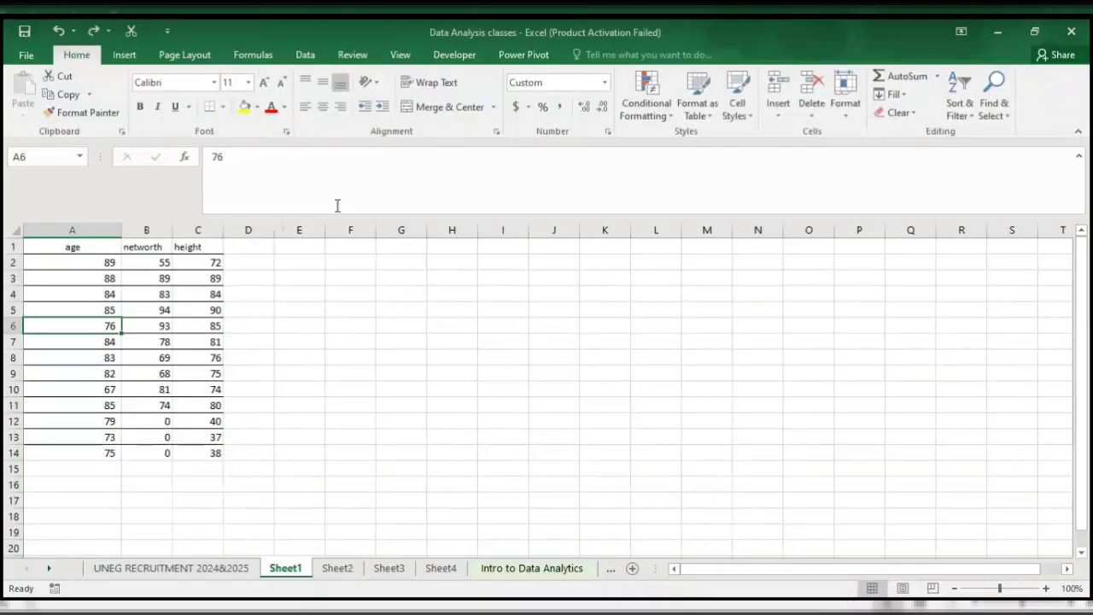
# - Format the Sheet1 data as a table in the light style with a black header row, and undo the formatting
pyautogui.click(712, 115)
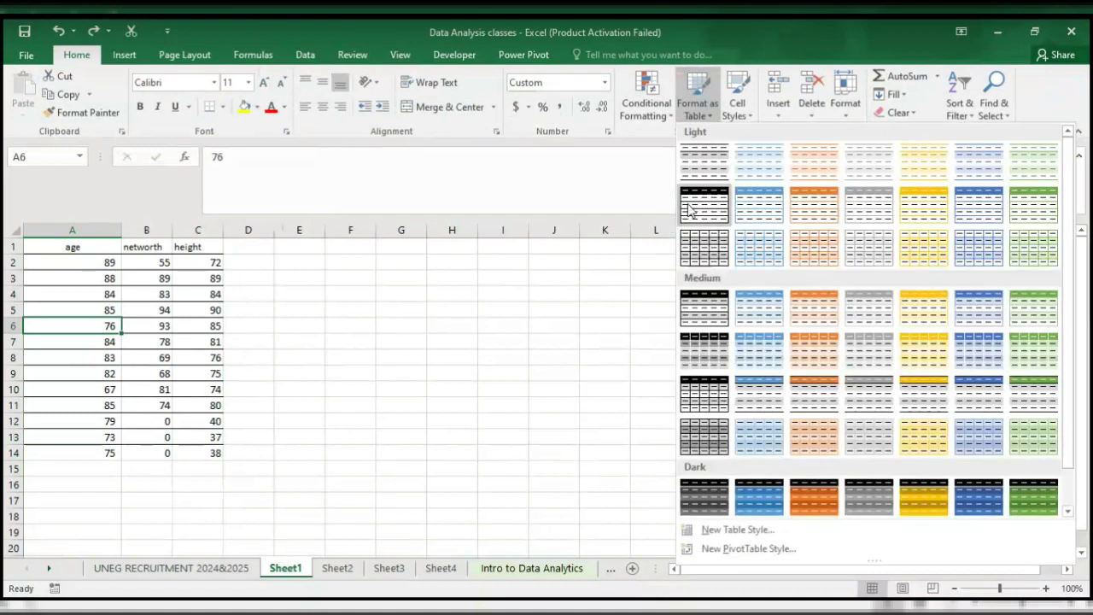
pyautogui.click(689, 211)
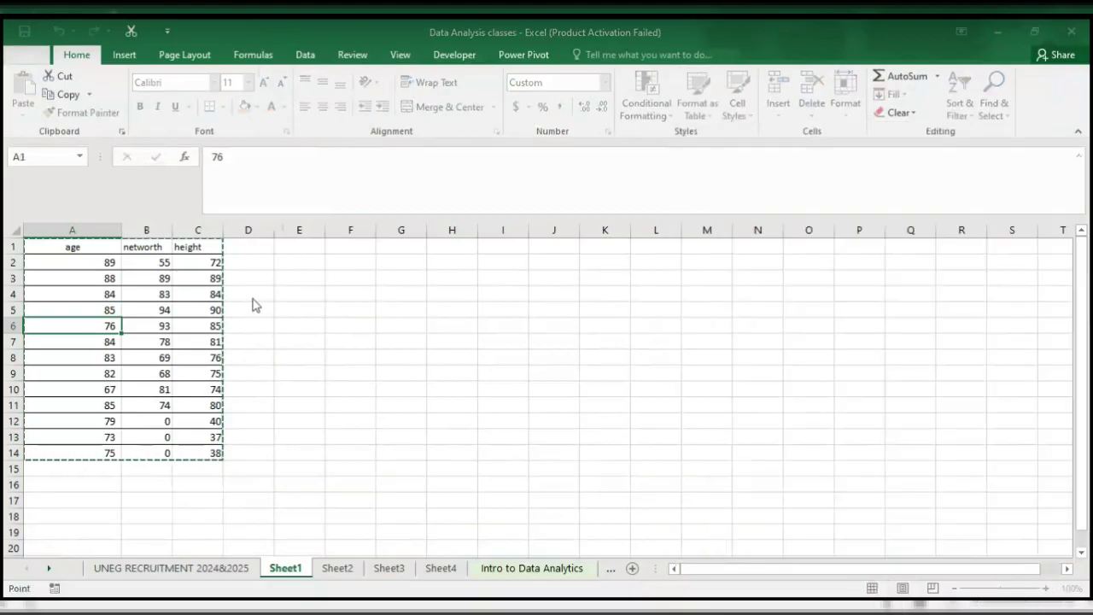
pyautogui.press('Return')
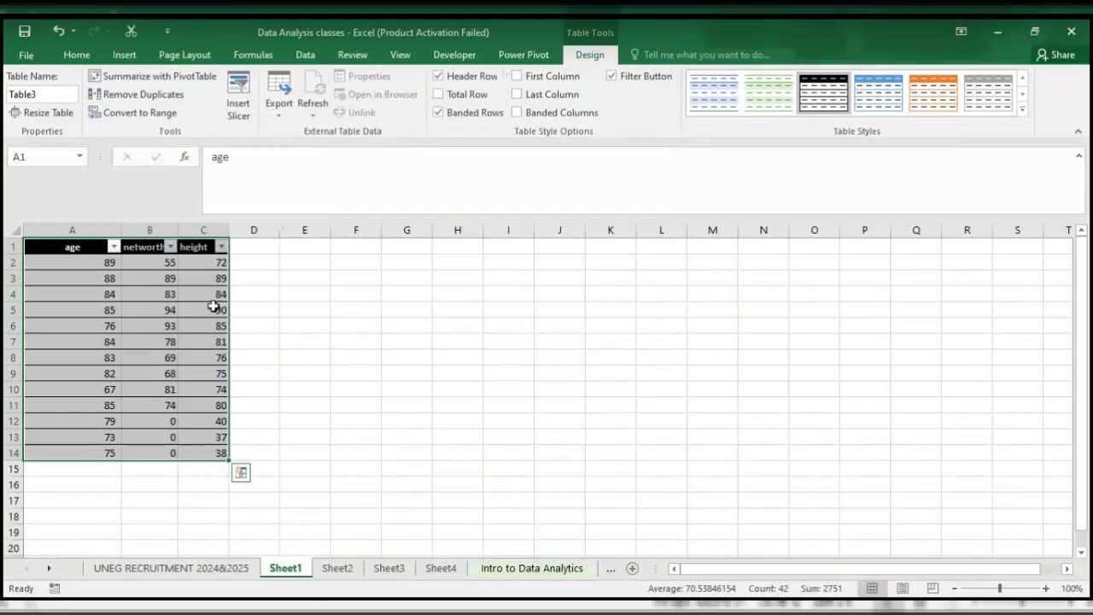
pyautogui.click(213, 308)
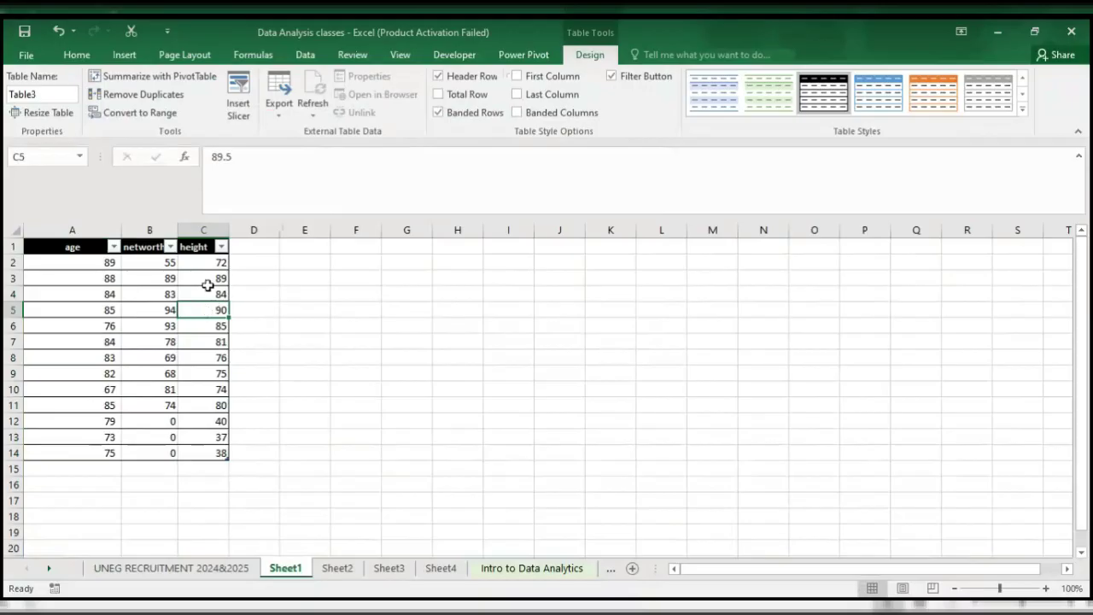
pyautogui.click(208, 281)
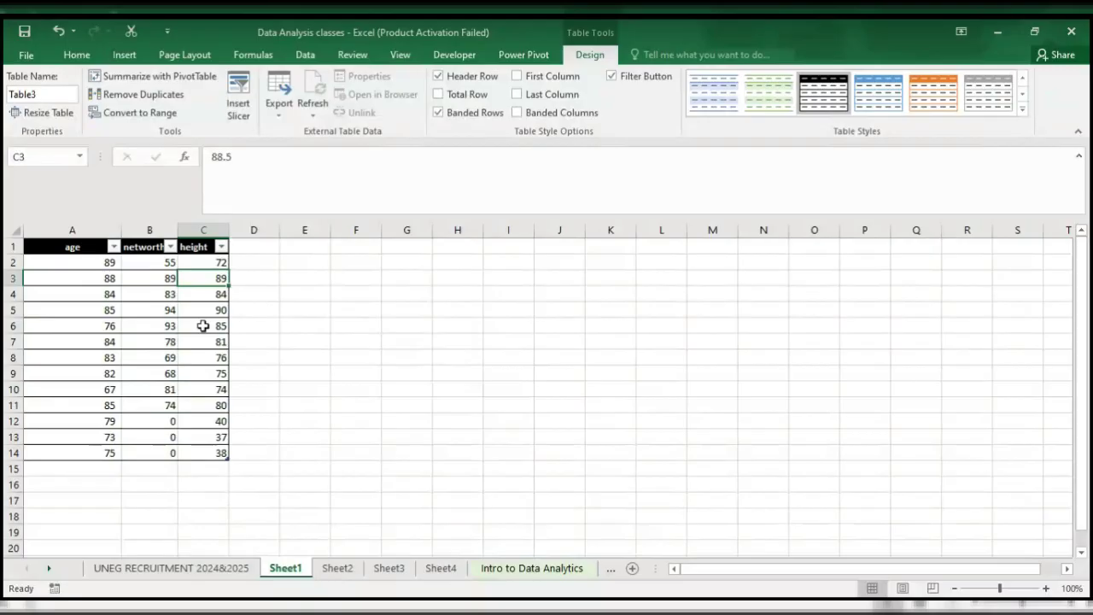
pyautogui.hotkey('ctrl', 'z')
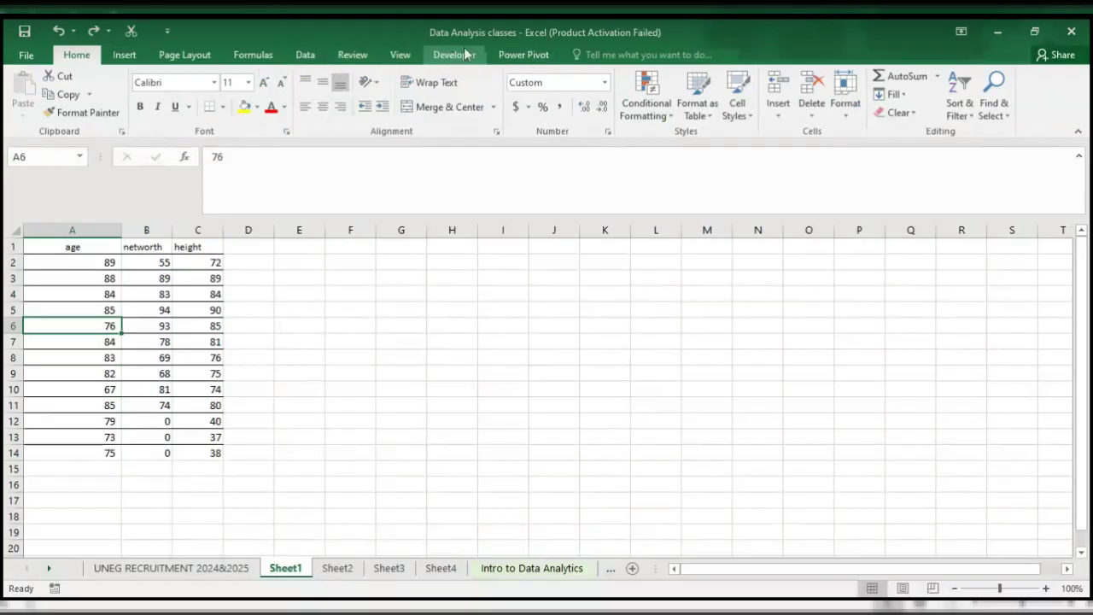
# - Create a table with headers from the Sheet1 data in A1:C14 and name it bike
pyautogui.click(148, 294)
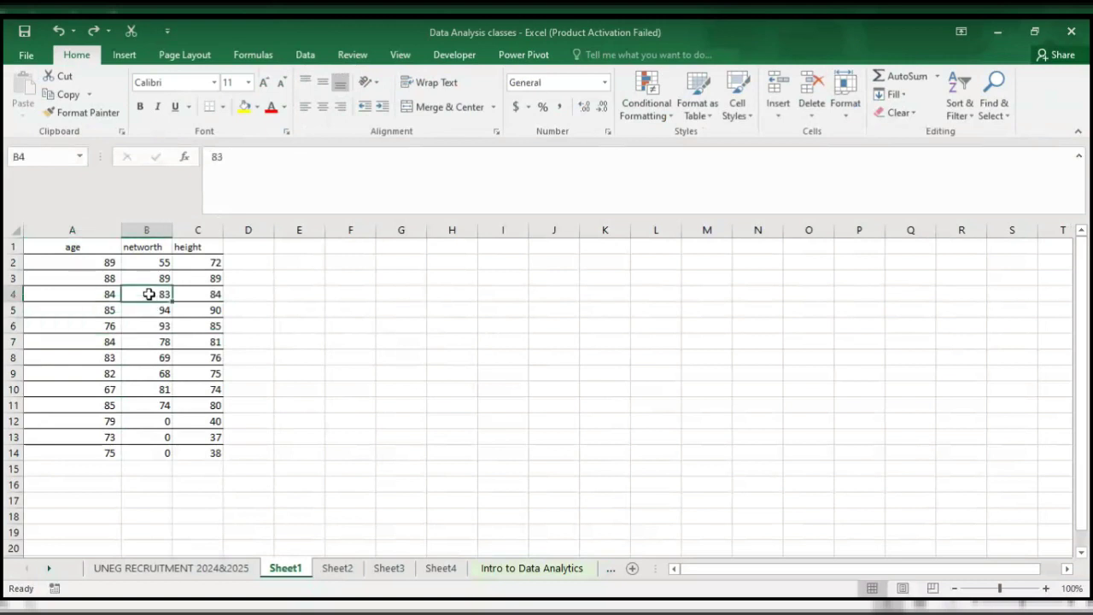
pyautogui.hotkey('ctrl', 't')
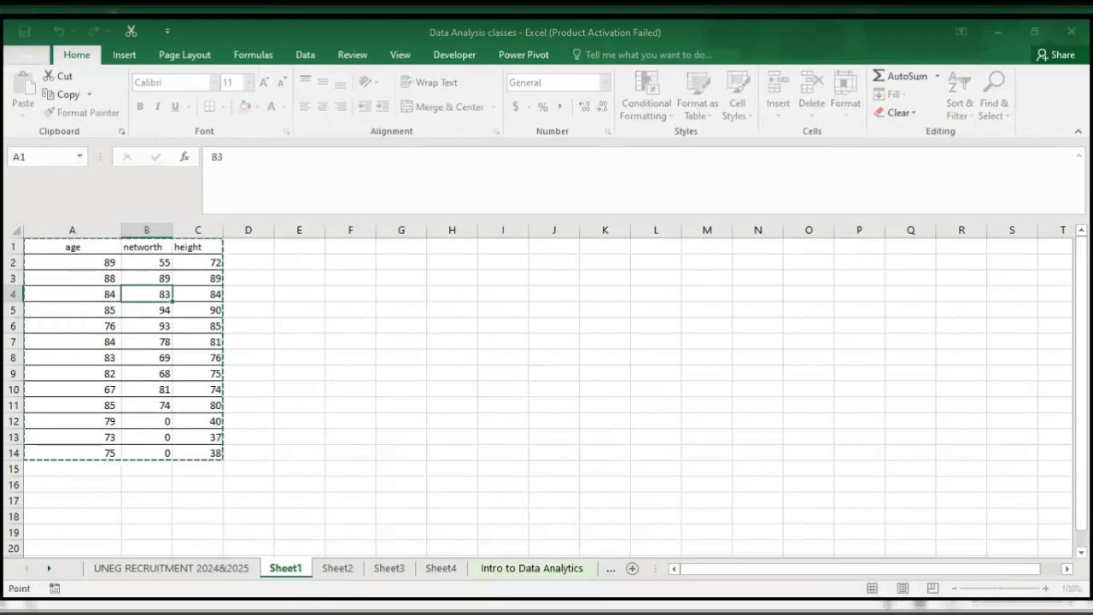
pyautogui.press('Return')
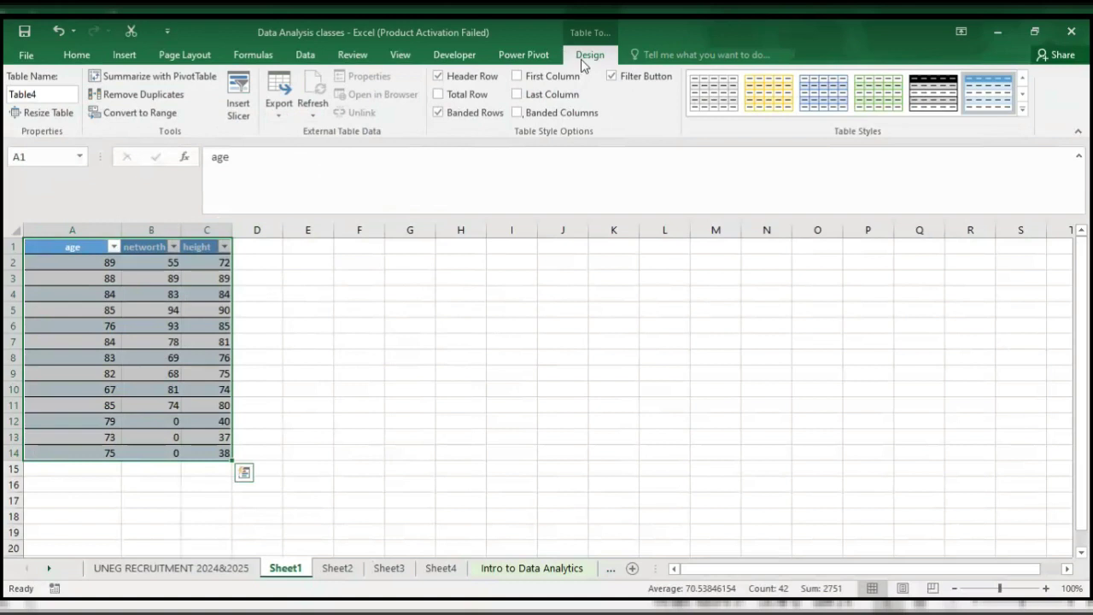
pyautogui.click(41, 91)
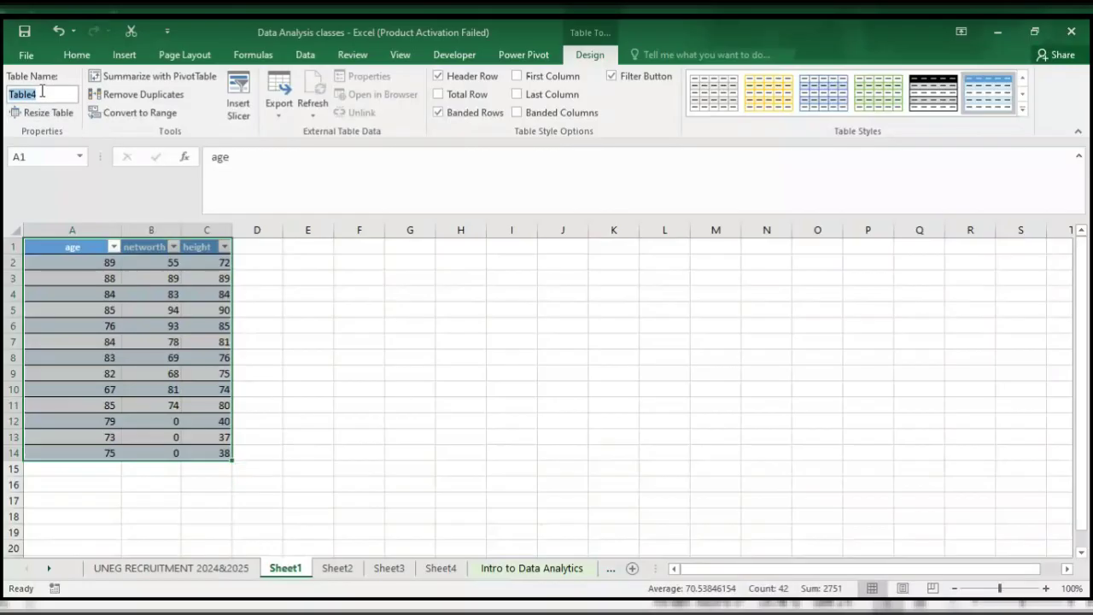
pyautogui.write('bike')
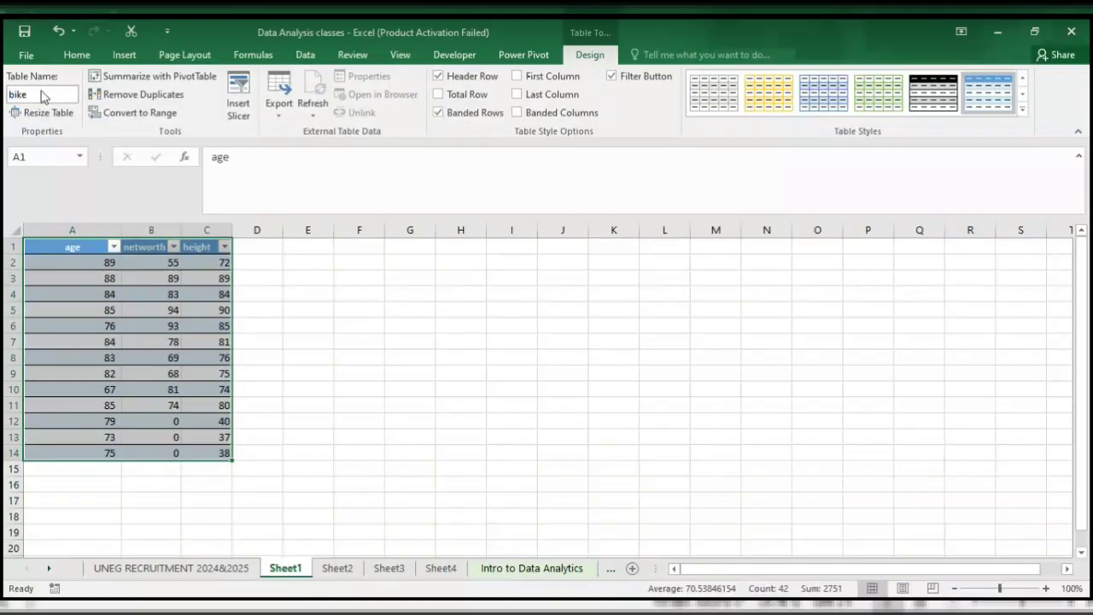
# - Limit Remove Duplicates to the height column of the bike table, and cancel without removing anything
pyautogui.click(143, 94)
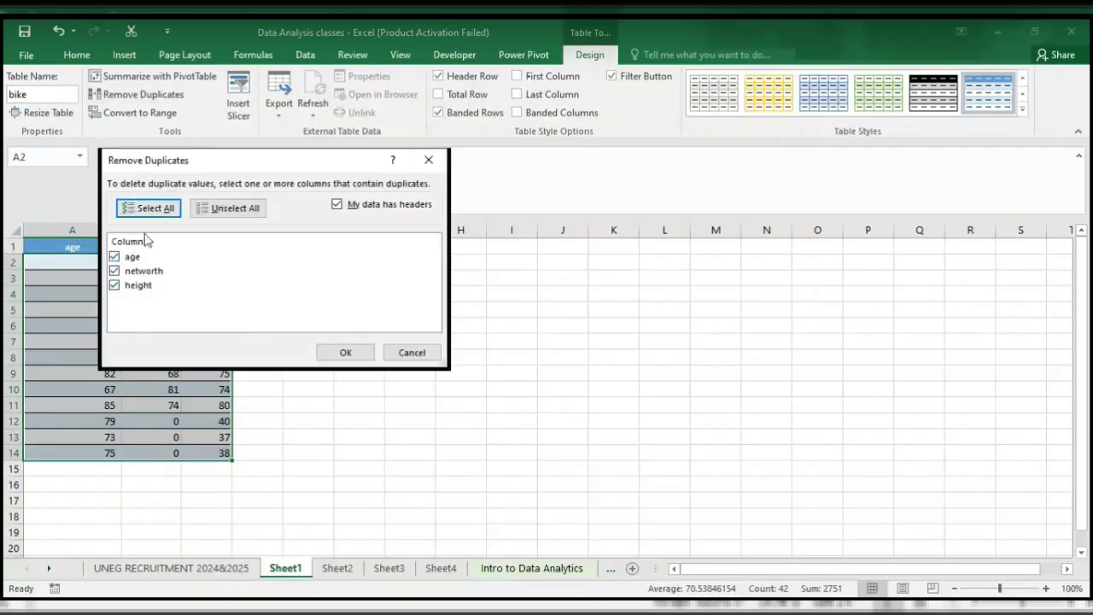
pyautogui.click(114, 271)
pyautogui.click(115, 257)
pyautogui.click(115, 271)
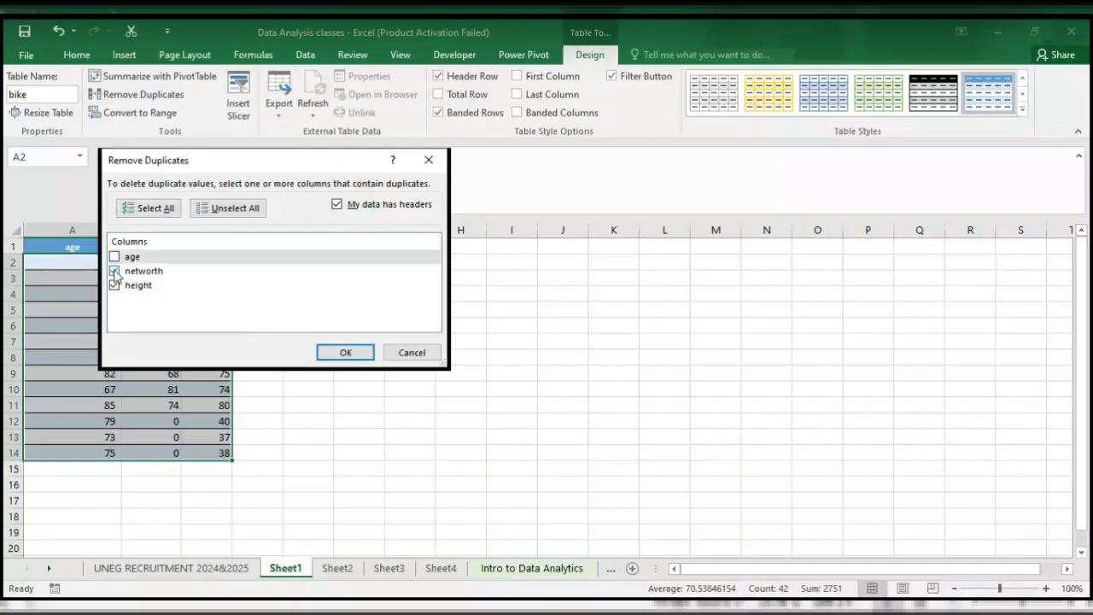
pyautogui.click(115, 271)
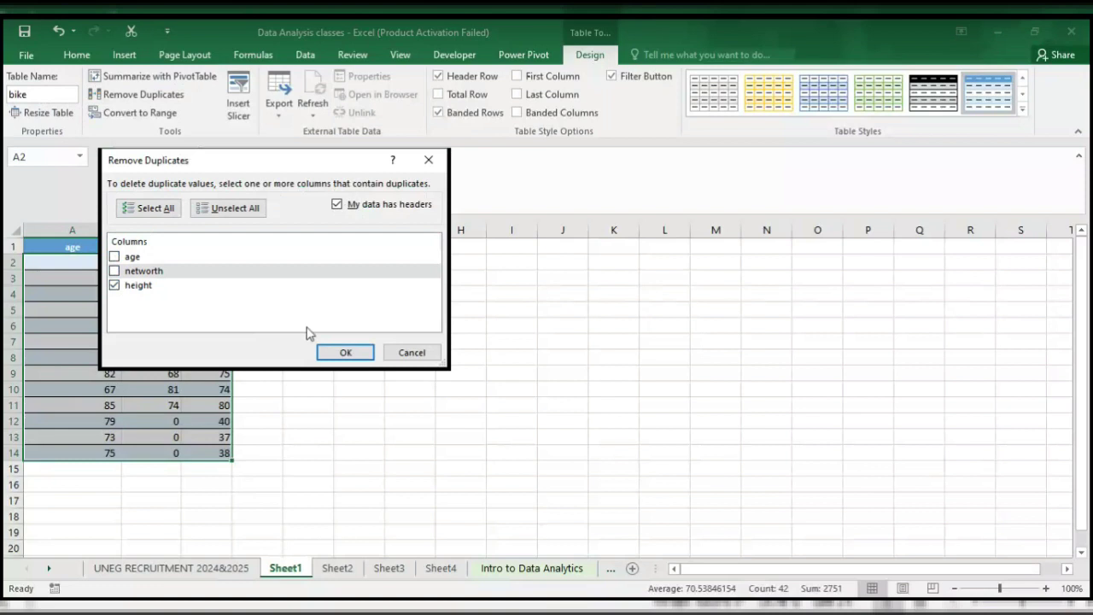
pyautogui.click(411, 353)
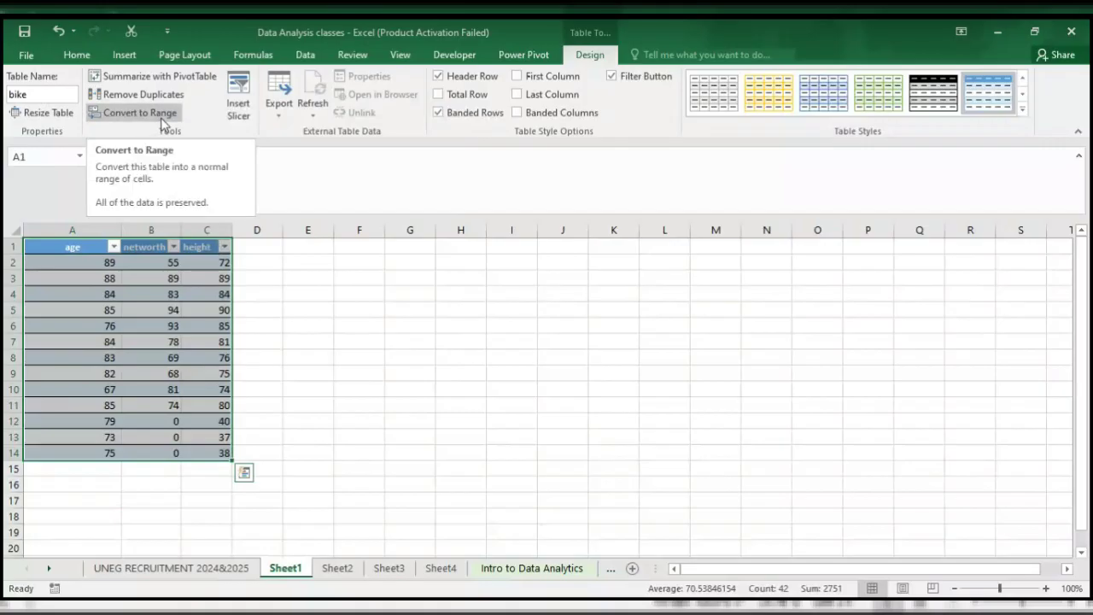
# - Preview the available cell styles on the bike table without applying any
pyautogui.click(77, 55)
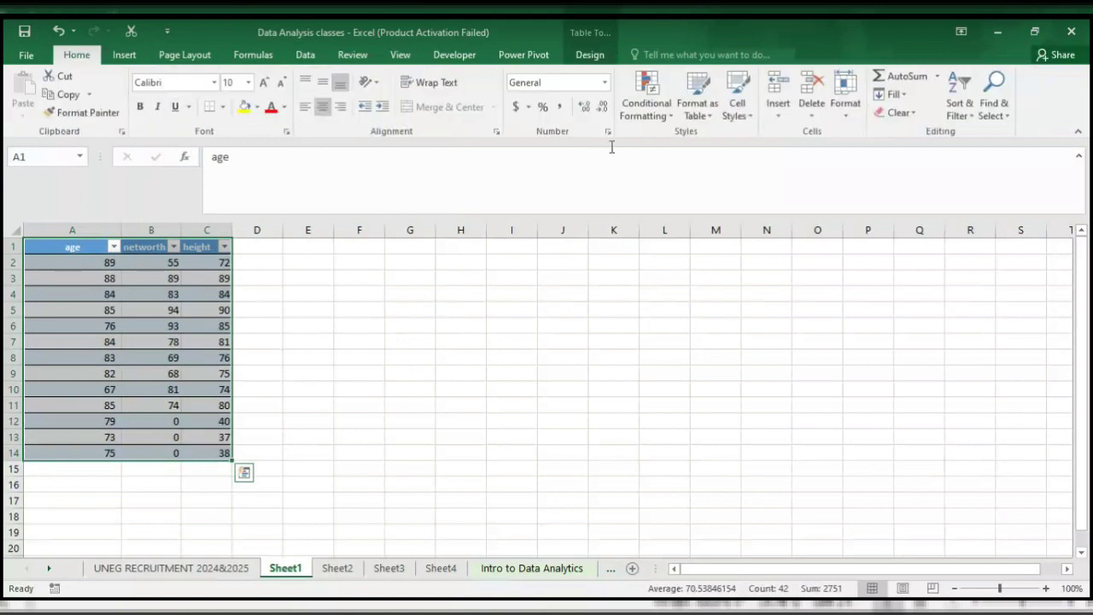
pyautogui.click(737, 100)
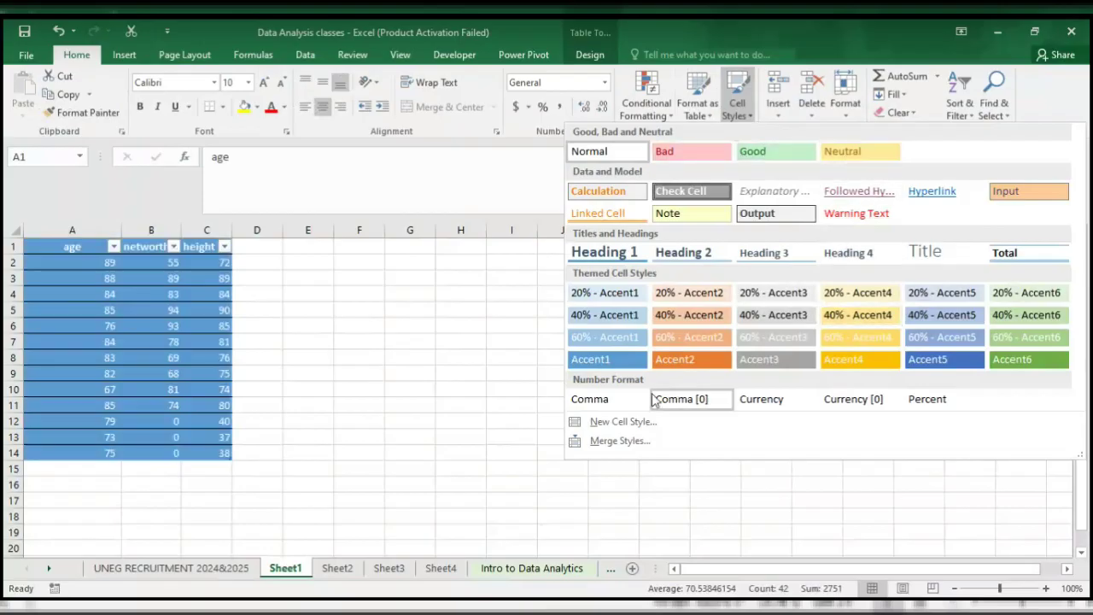
pyautogui.click(435, 440)
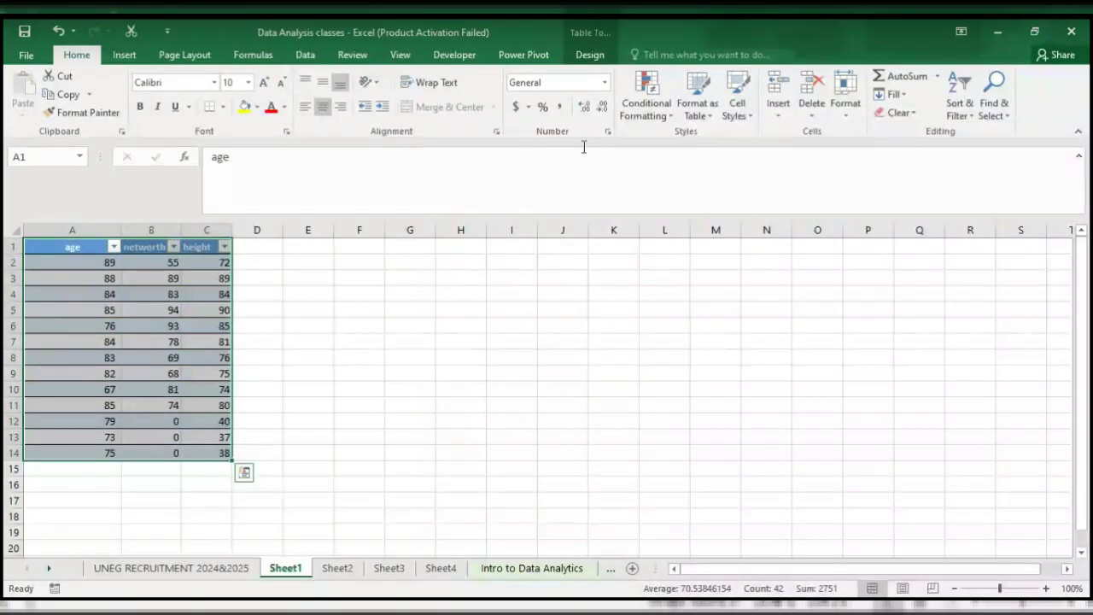
# - Insert blank cells ahead of the age, networth and height columns, and insert 14 sheet rows above the table
pyautogui.click(779, 114)
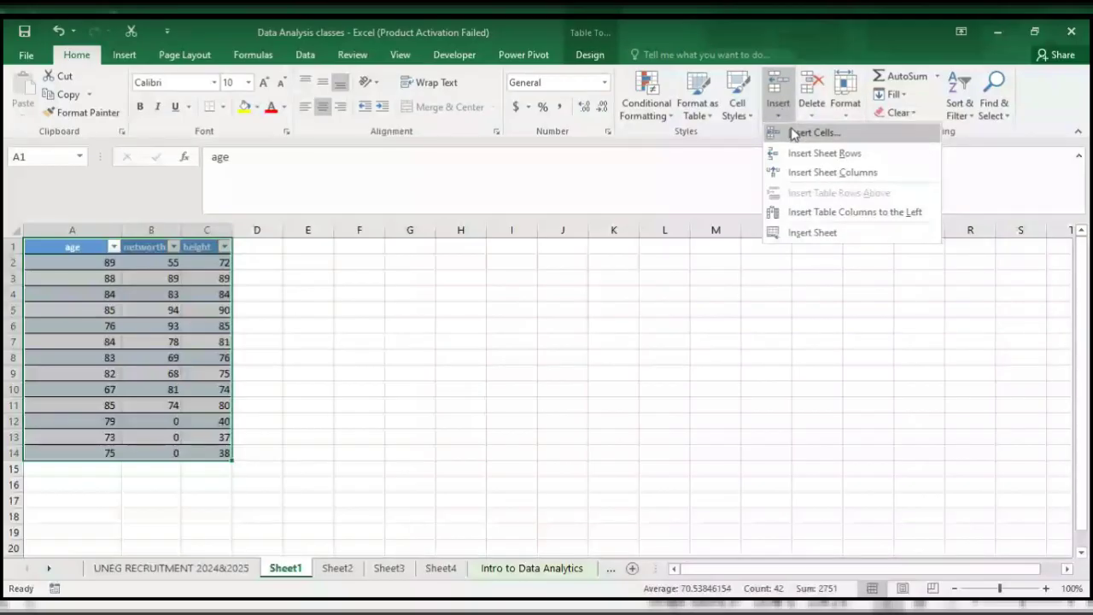
pyautogui.click(795, 133)
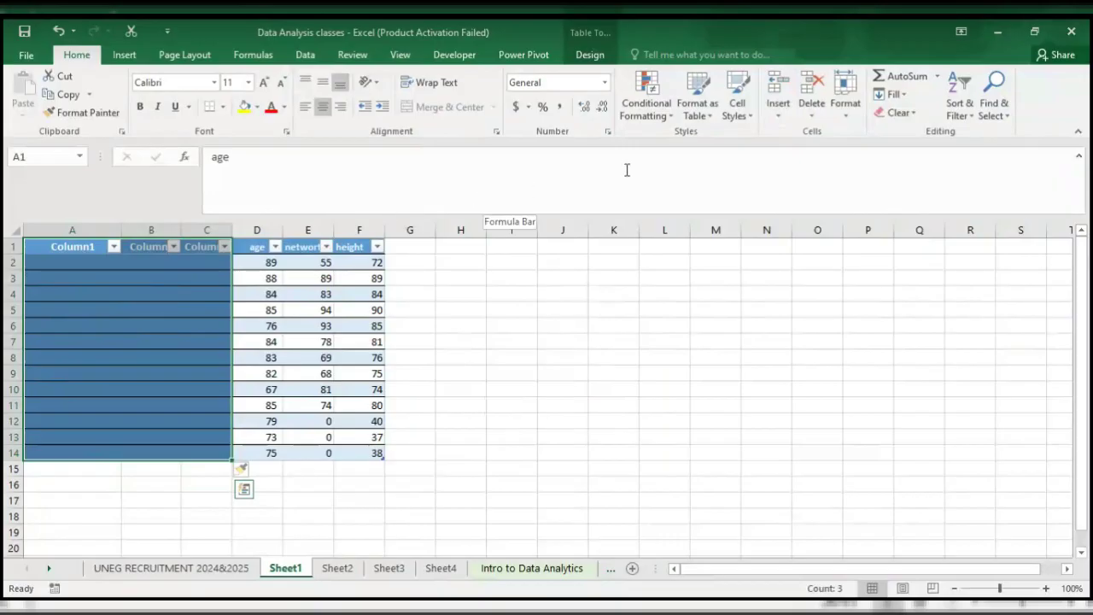
pyautogui.click(776, 116)
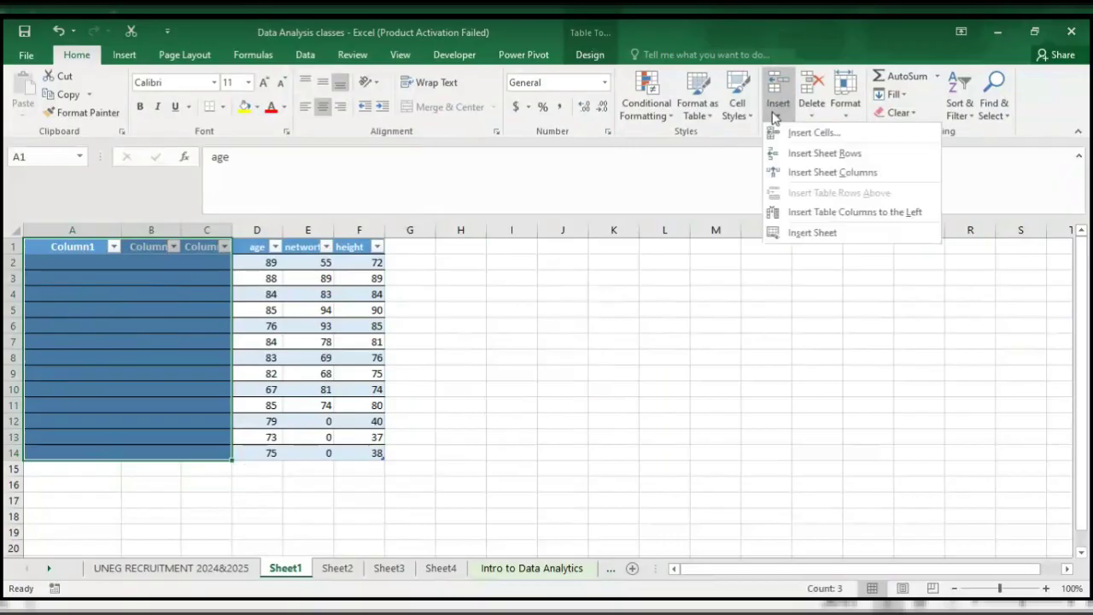
pyautogui.click(791, 154)
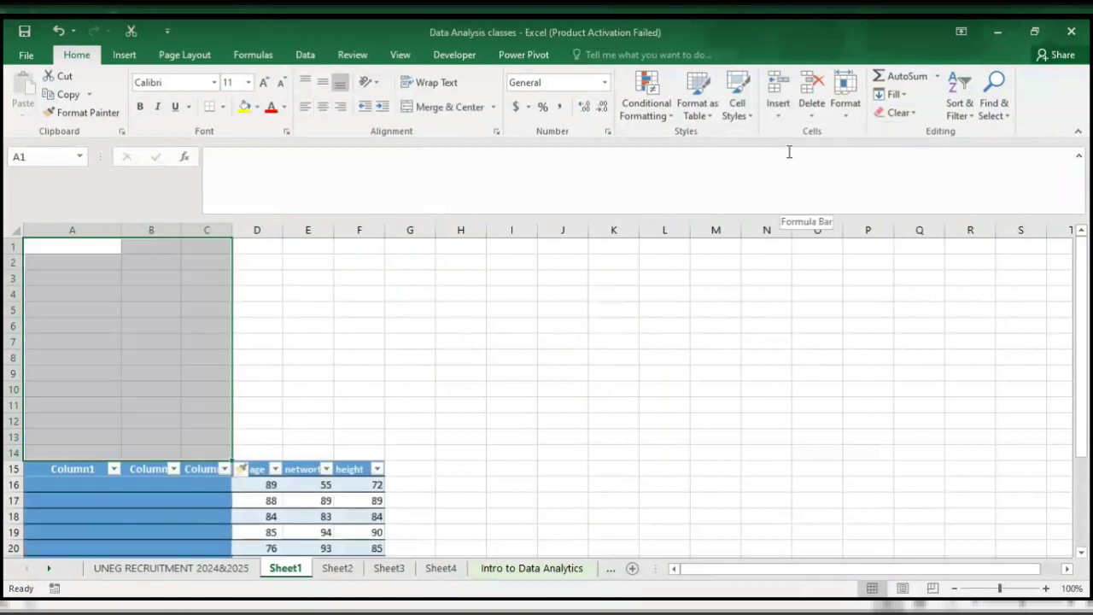
# - Insert a sheet column at cell J3 of Sheet1
pyautogui.click(779, 108)
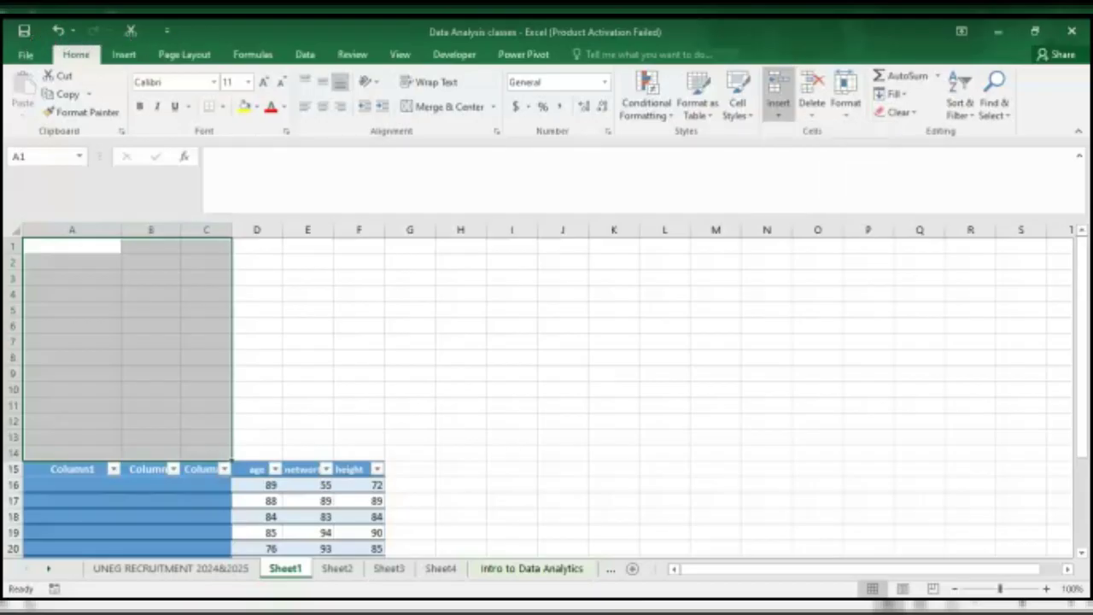
pyautogui.doubleClick(257, 408)
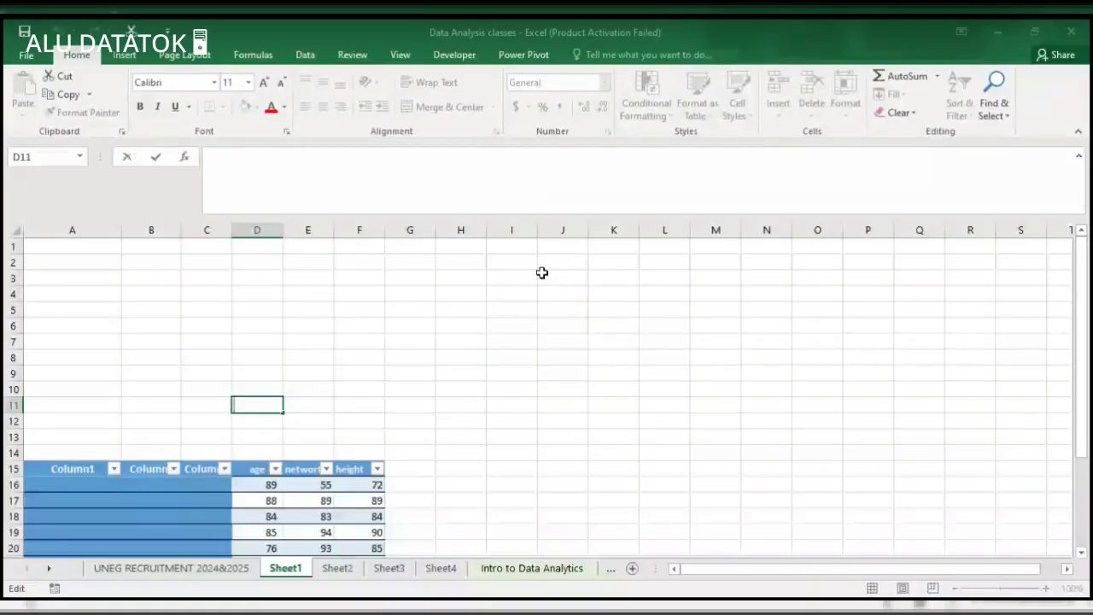
pyautogui.click(543, 275)
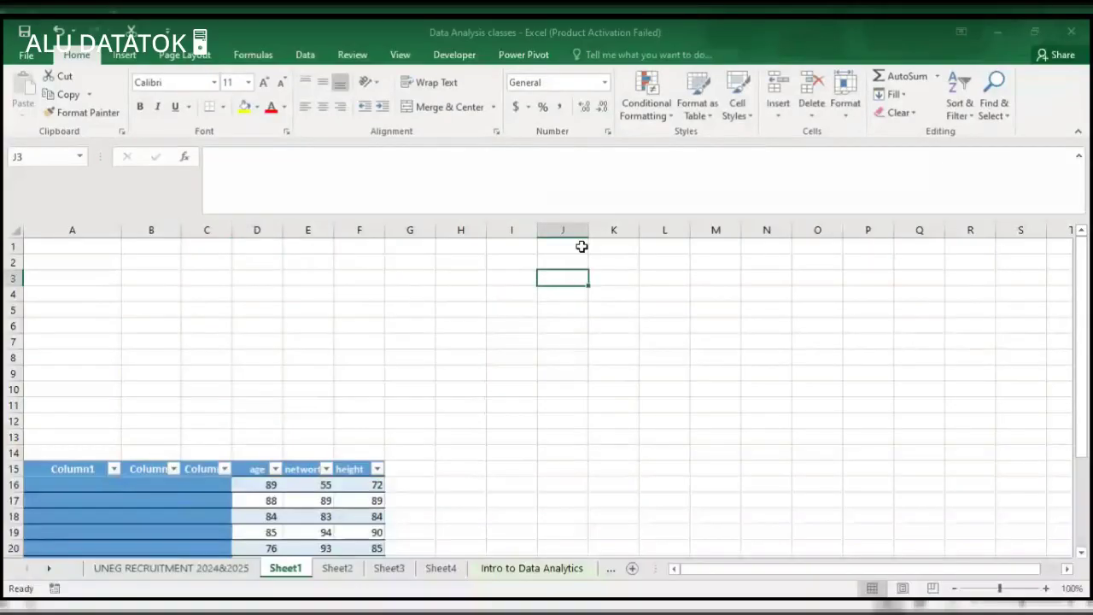
pyautogui.click(780, 118)
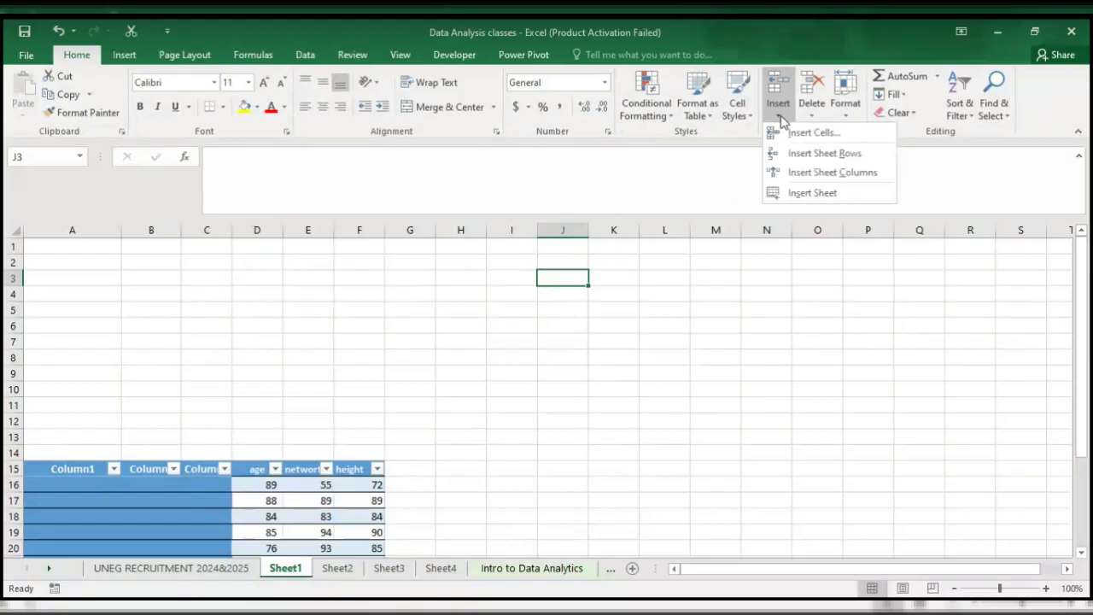
pyautogui.click(797, 173)
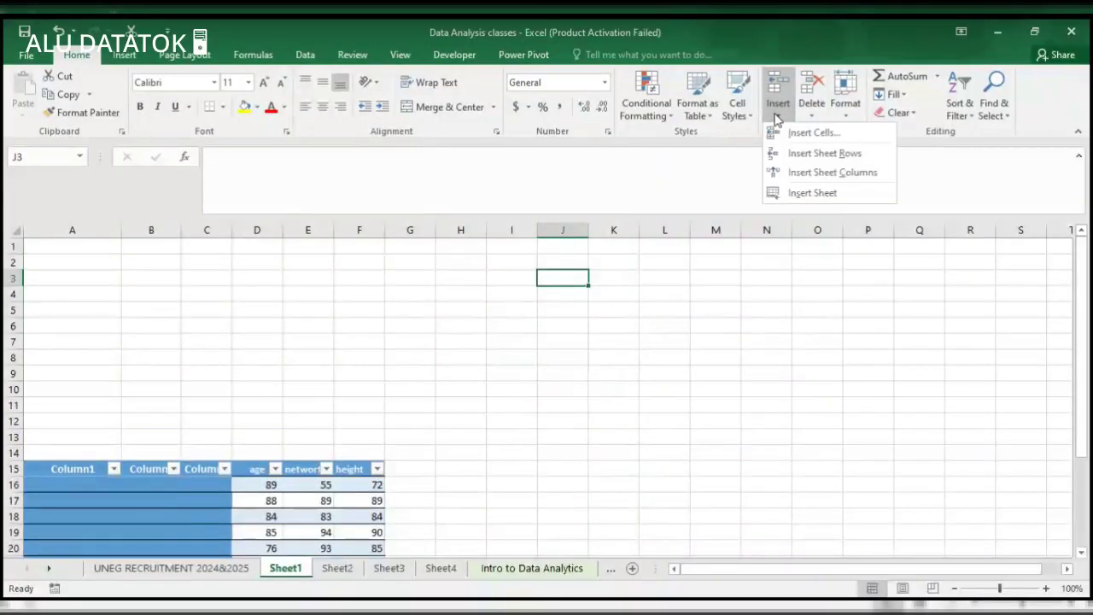
# - Insert a new worksheet before Sheet1 and add another one directly after Sheet1
pyautogui.click(803, 194)
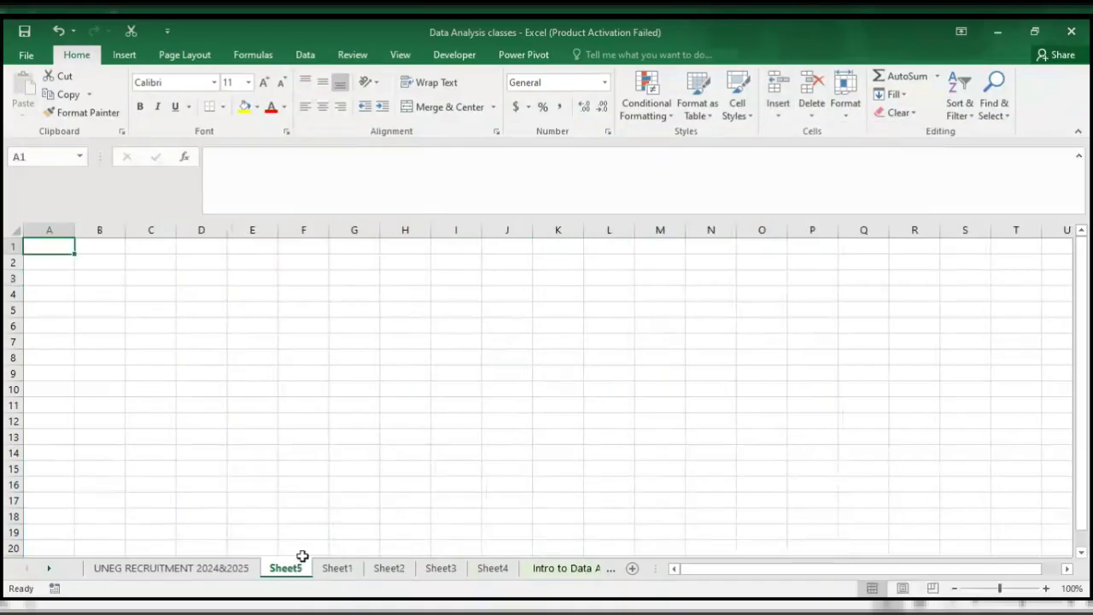
pyautogui.click(338, 569)
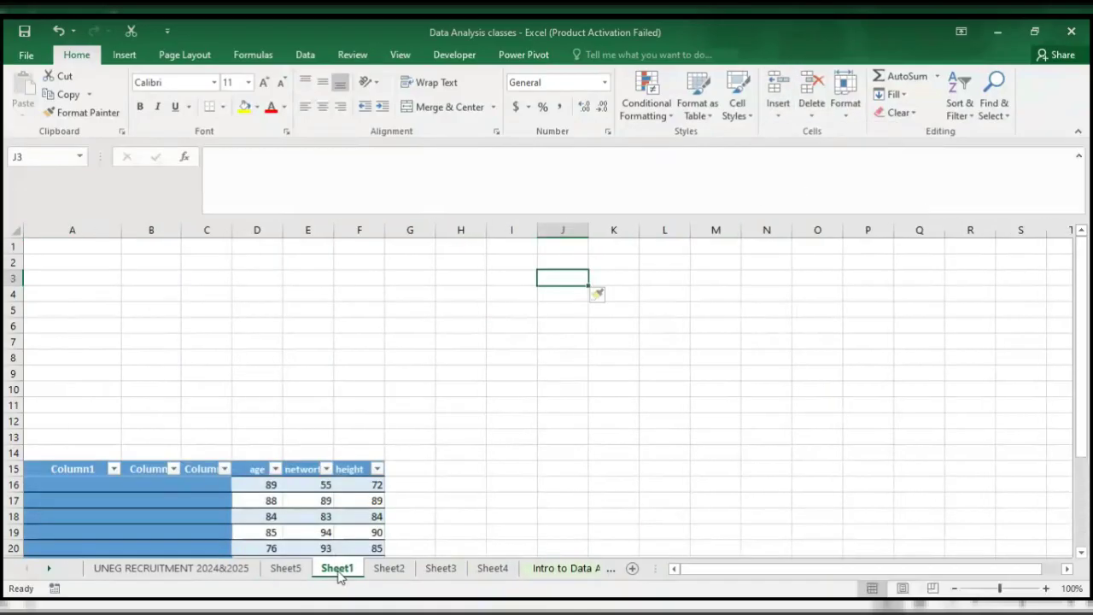
pyautogui.click(633, 569)
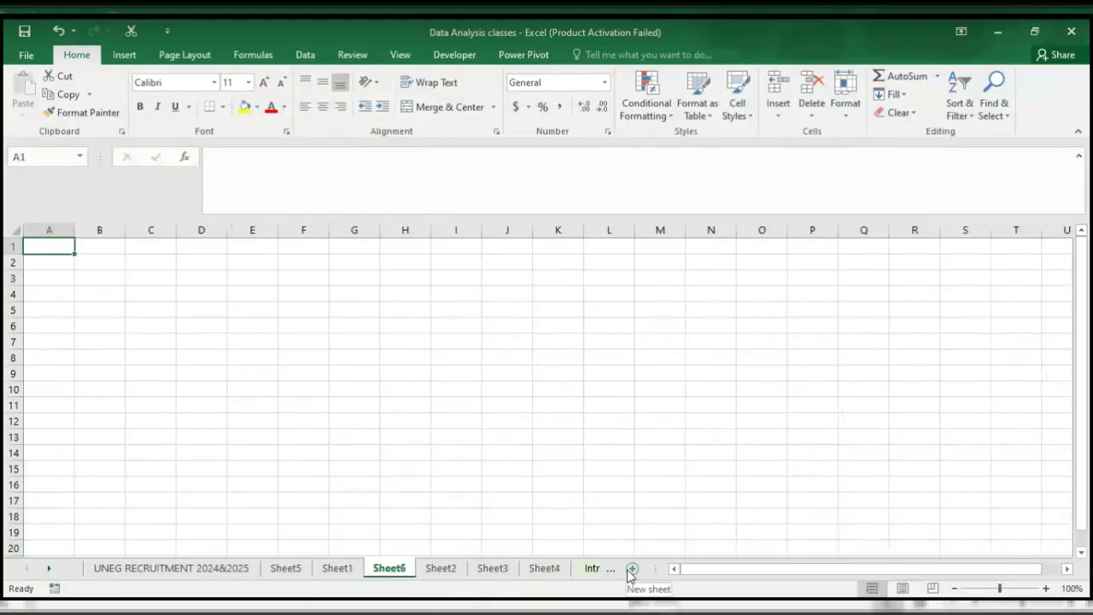
# - Look through the cell insert, delete and format options, including Hide & Unhide, without applying any
pyautogui.click(782, 115)
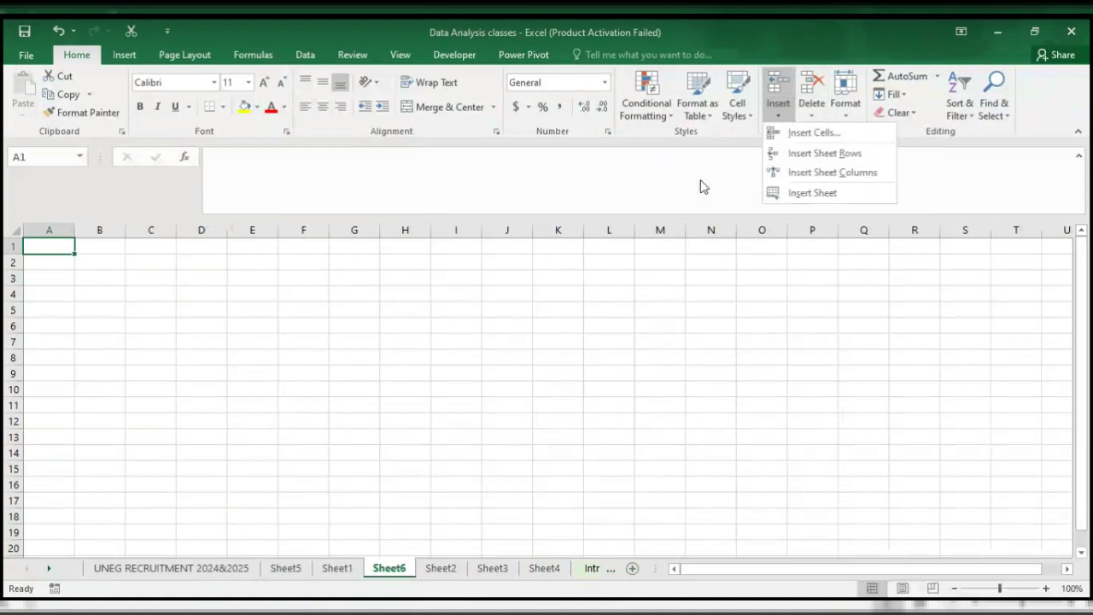
pyautogui.click(703, 186)
pyautogui.click(810, 118)
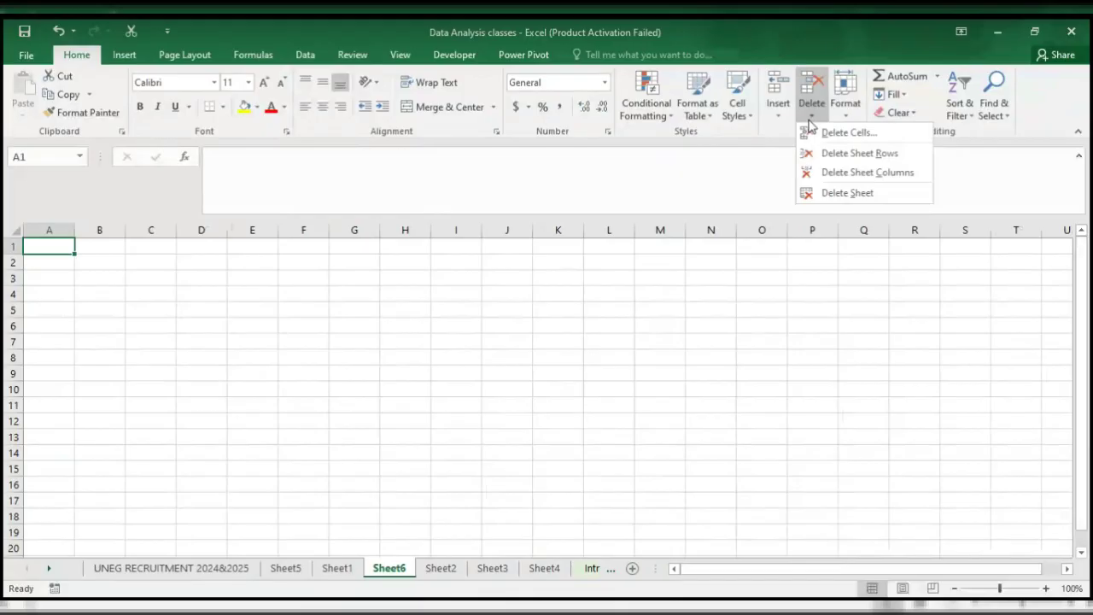
pyautogui.click(844, 121)
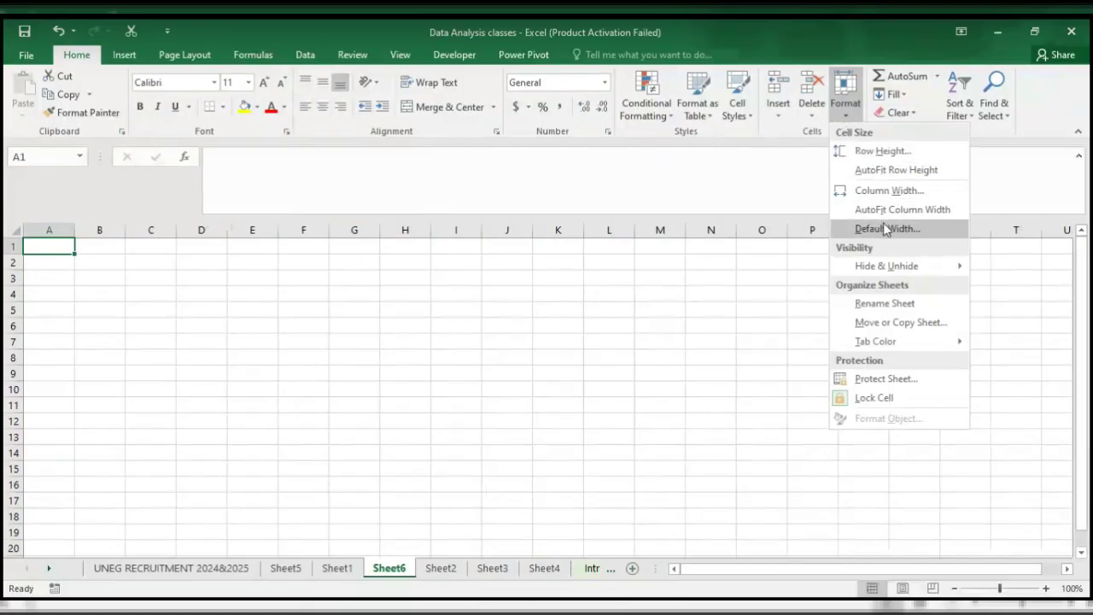
pyautogui.moveTo(886, 267)
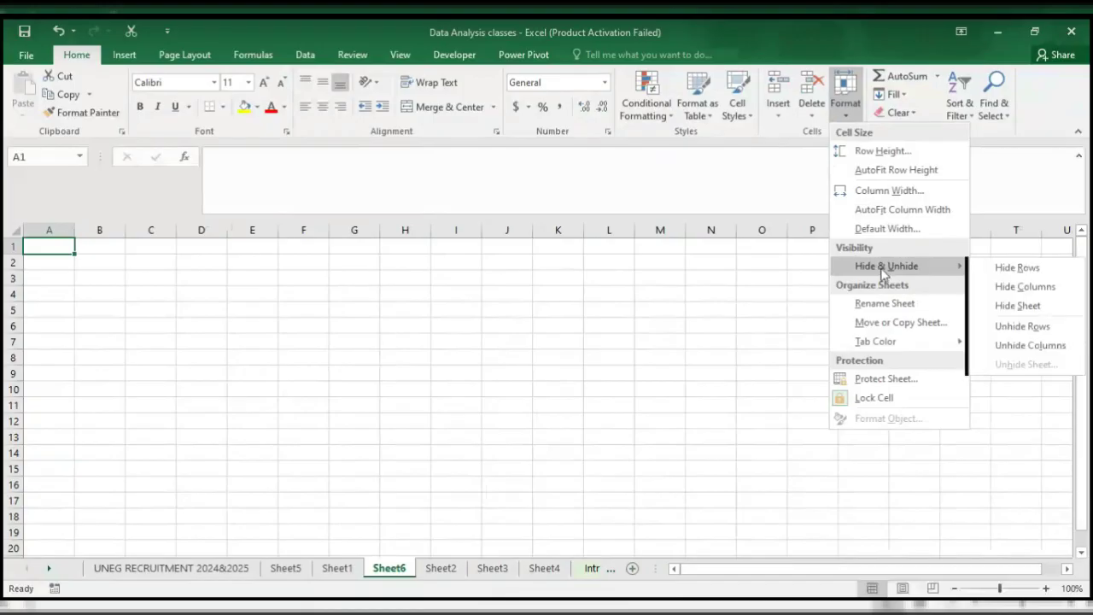
pyautogui.click(124, 398)
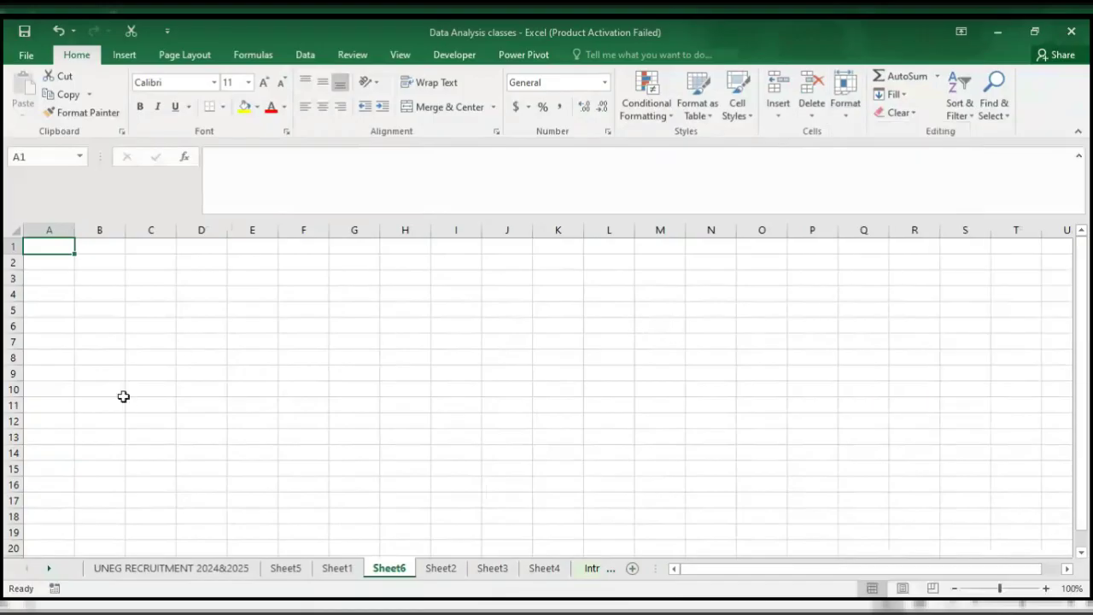
# - Hide the empty rows 1 to 14 above the table on Sheet1, and undo the hiding
pyautogui.scroll(-20, 124, 397)
pyautogui.scroll(20, 124, 397)
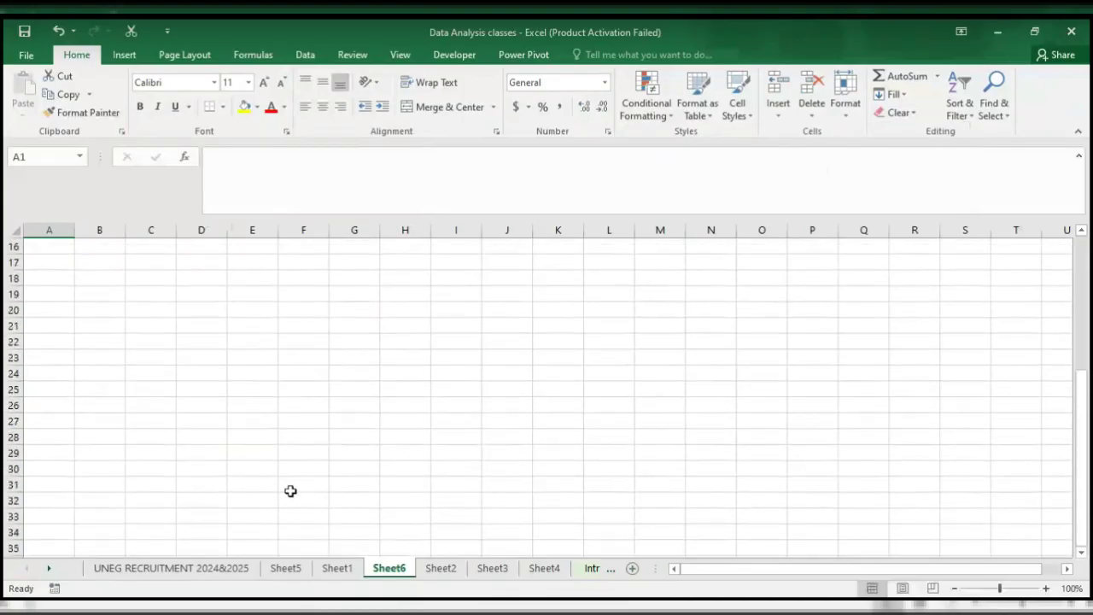
pyautogui.click(335, 568)
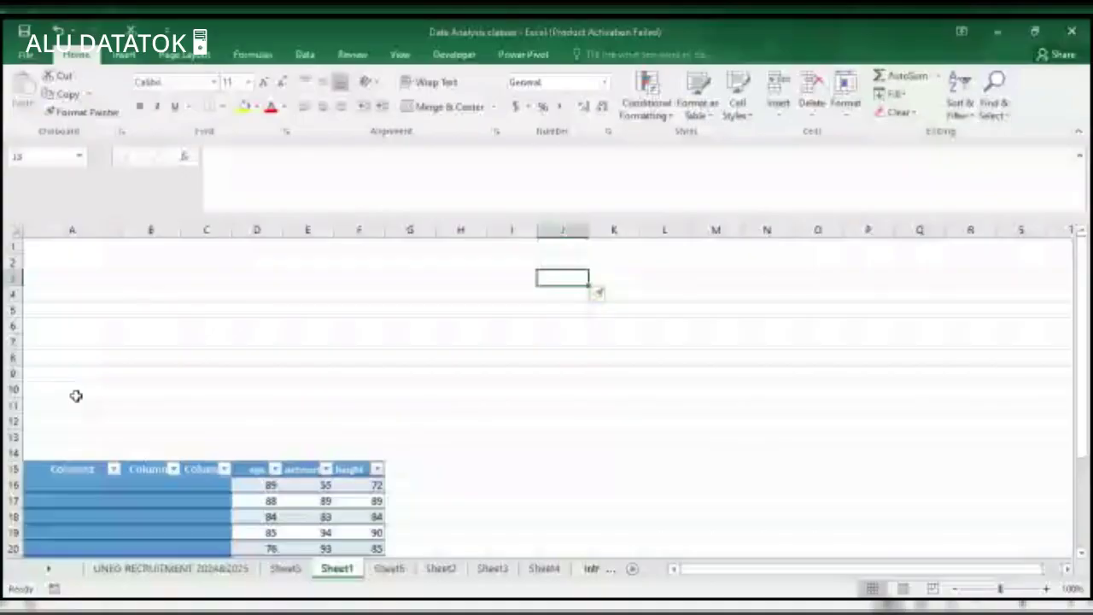
pyautogui.scroll(-5, 81, 418)
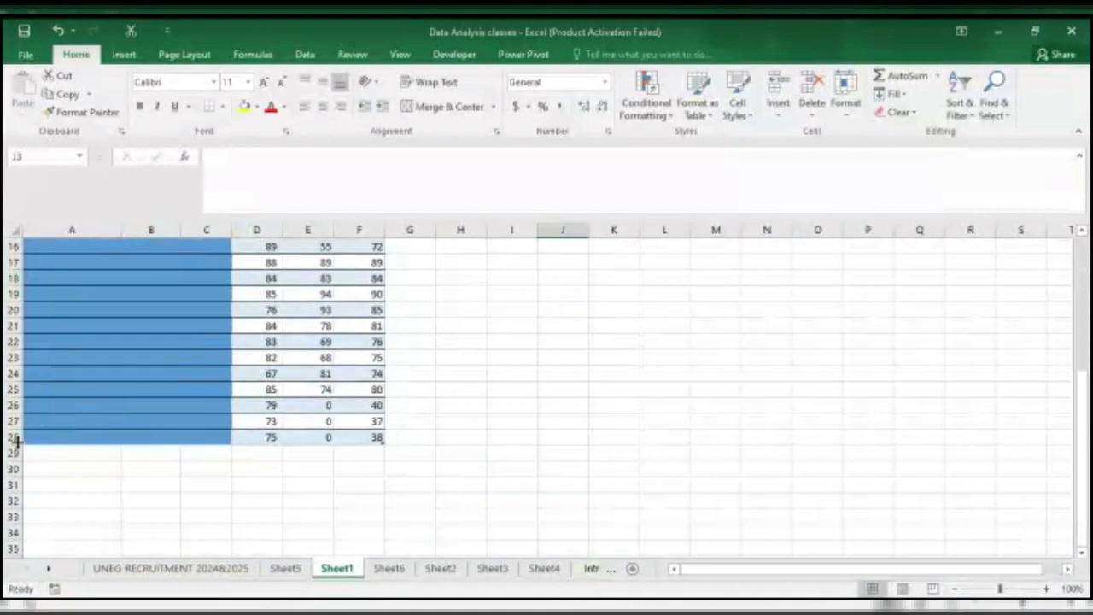
pyautogui.scroll(5, 15, 439)
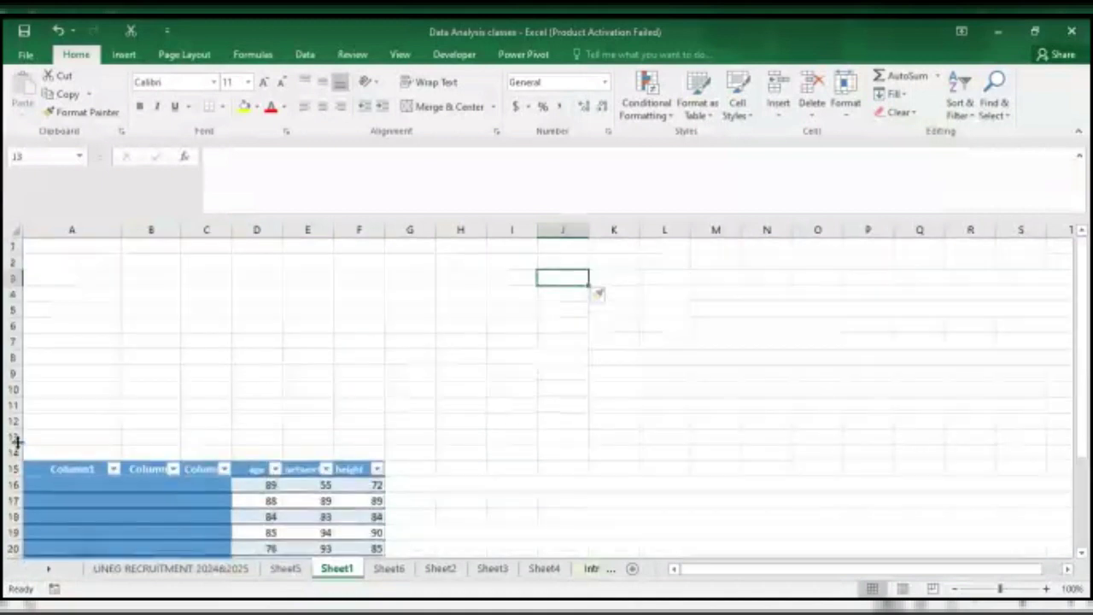
pyautogui.click(10, 245)
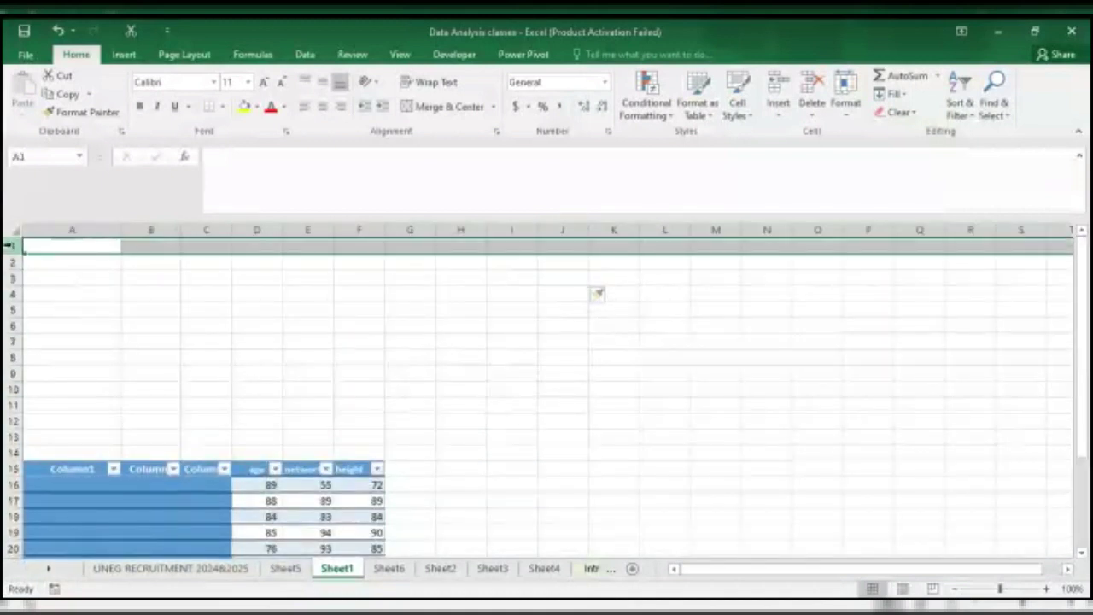
pyautogui.moveTo(10, 246); pyautogui.dragTo(12, 452)
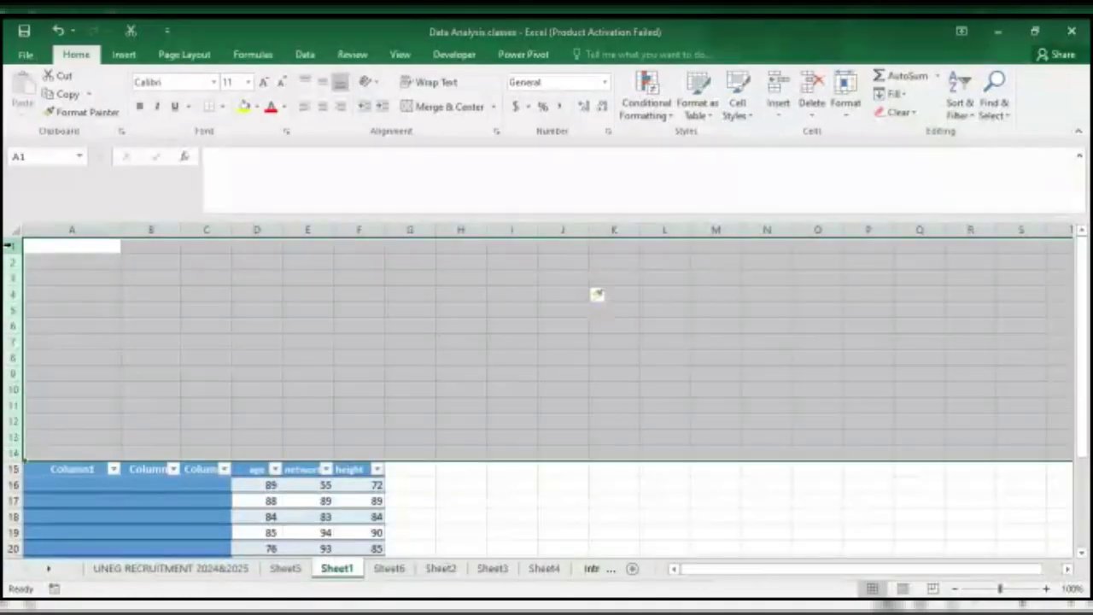
pyautogui.rightClick(10, 245)
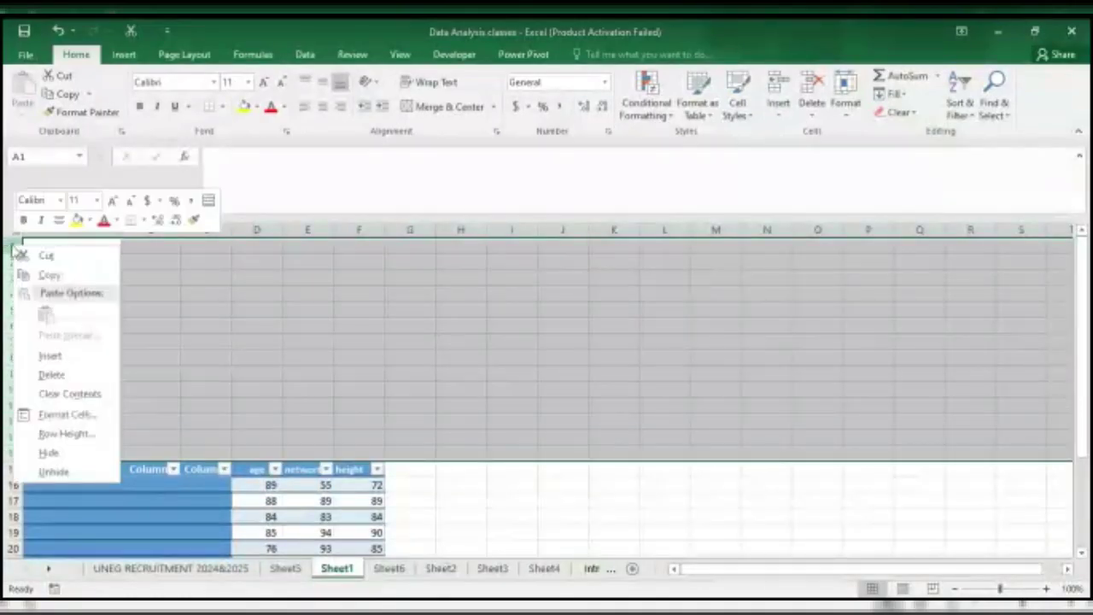
pyautogui.click(50, 453)
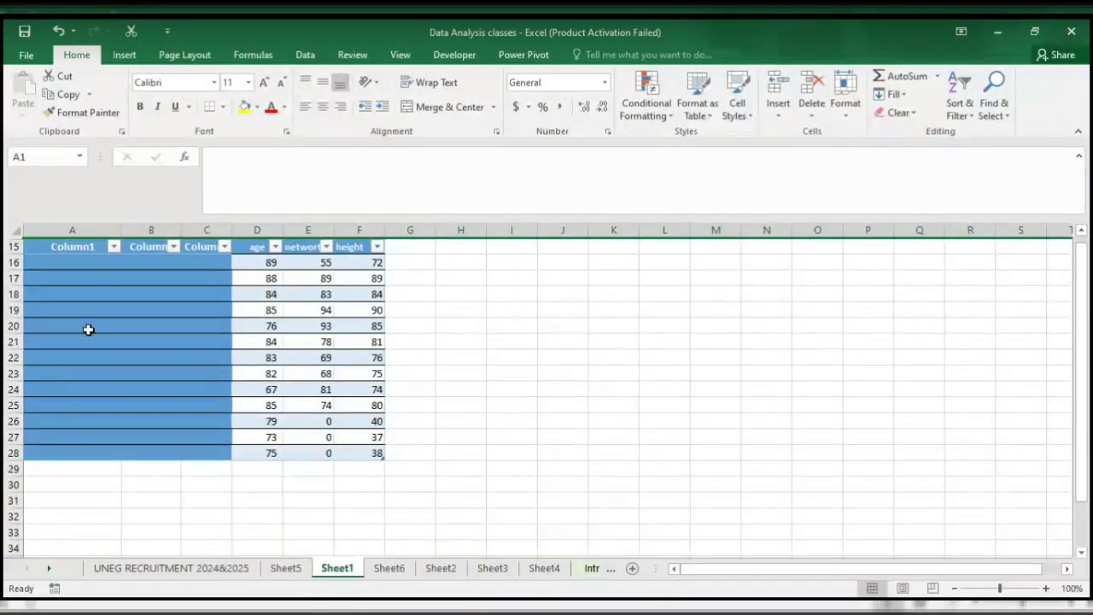
pyautogui.hotkey('ctrl', 'z')
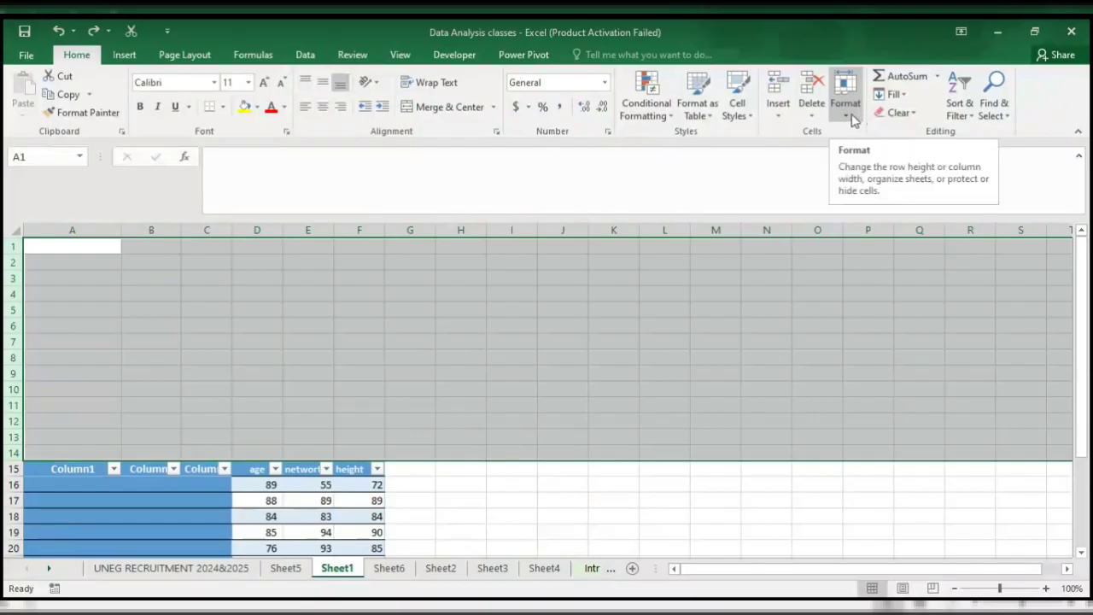
# - Review the available commands for deleting, inserting and formatting cells without applying any
pyautogui.click(813, 117)
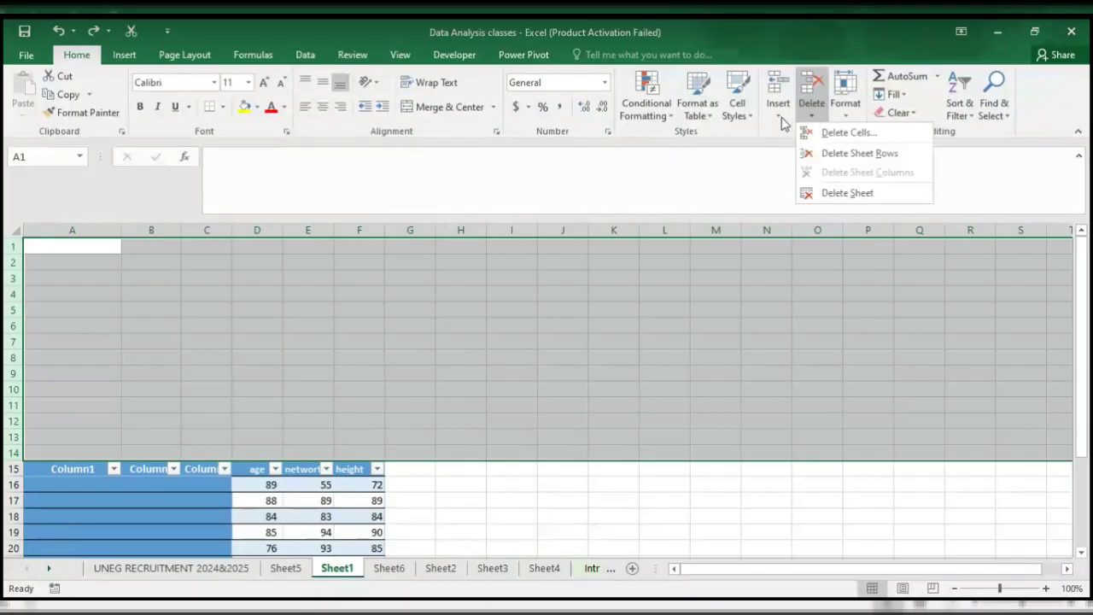
pyautogui.click(783, 122)
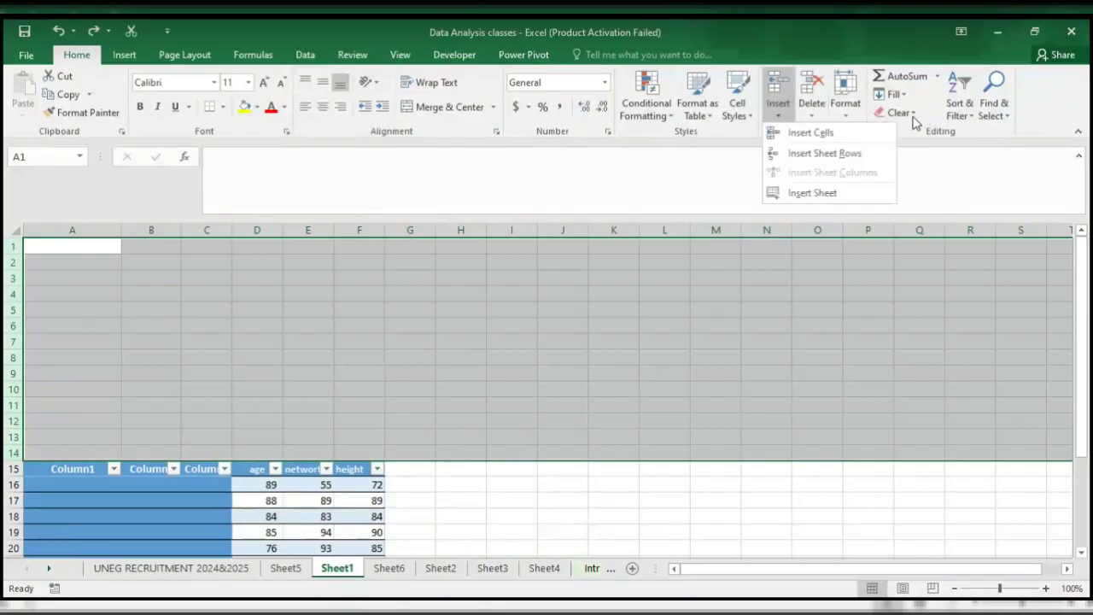
pyautogui.click(845, 107)
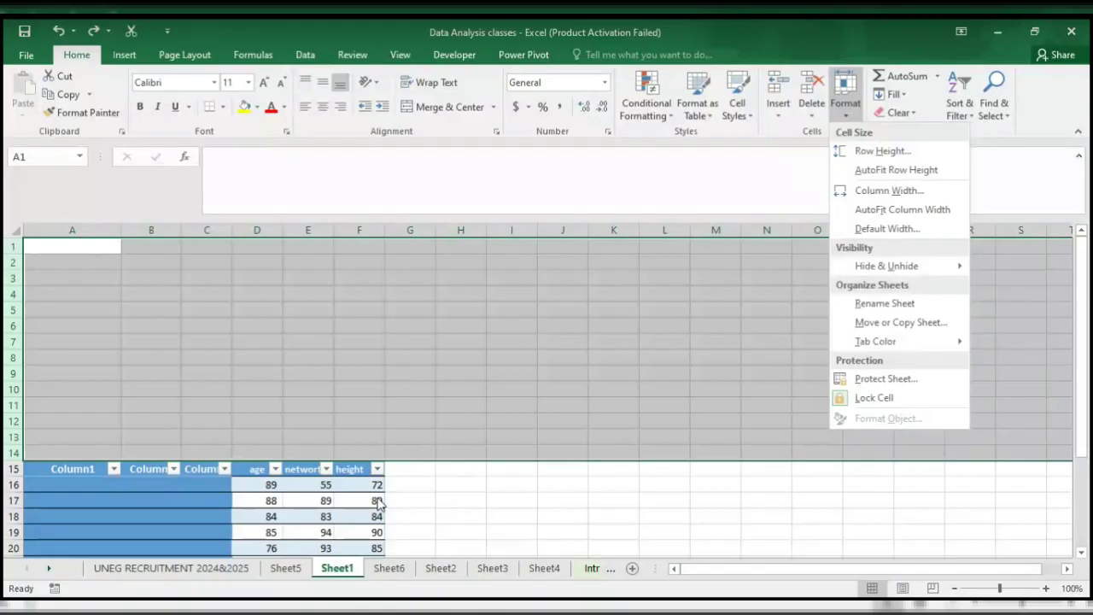
pyautogui.click(987, 158)
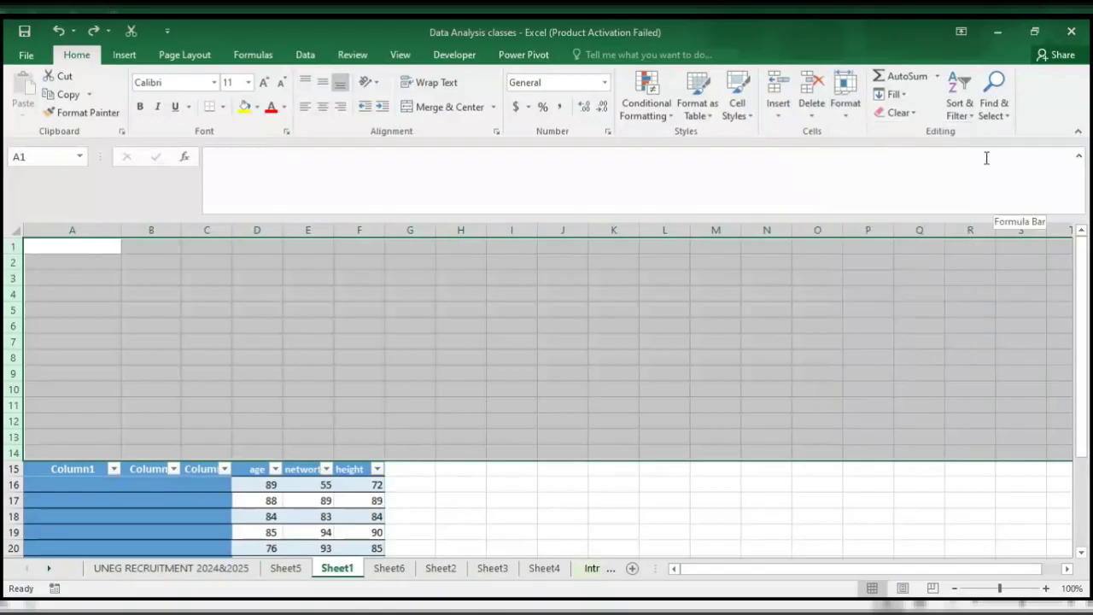
# - Open the sort and filter options of the Department column on the UNEG RECRUITMENT 2024&2025 sheet
pyautogui.click(972, 116)
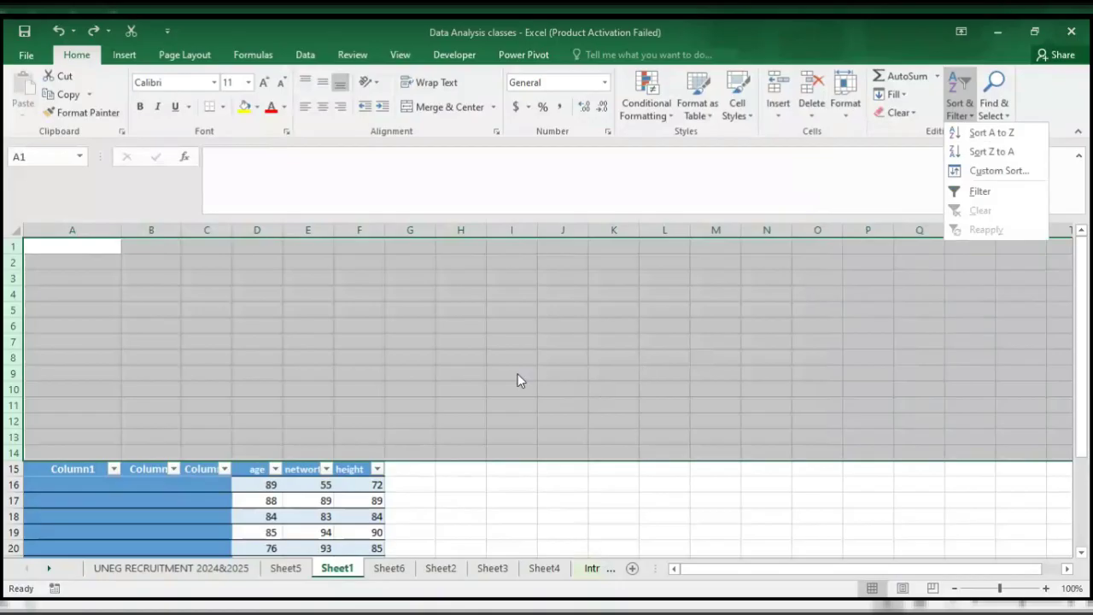
pyautogui.click(224, 569)
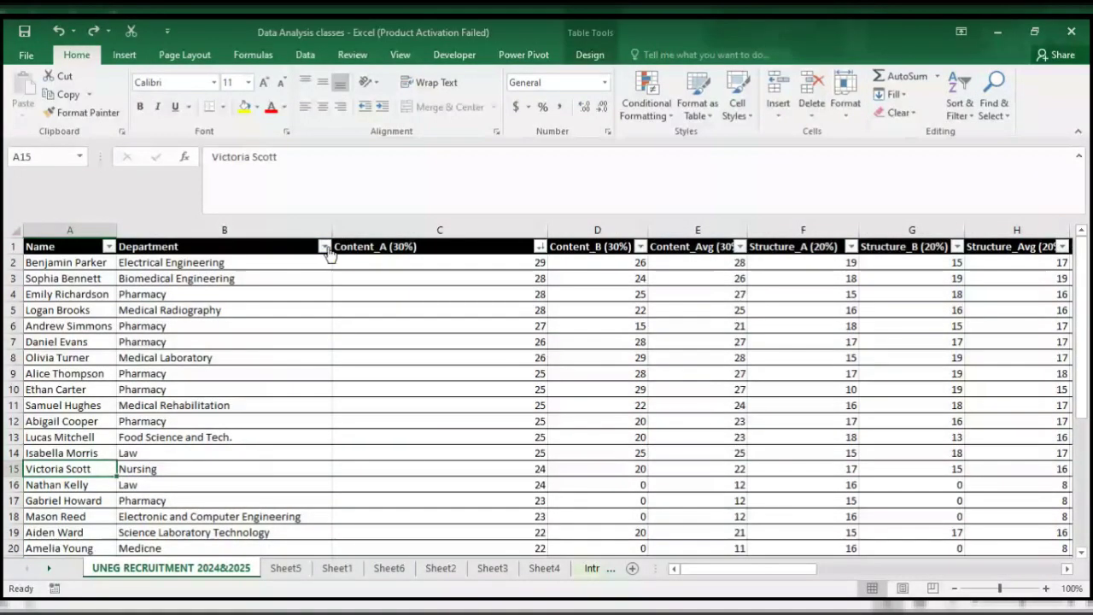
pyautogui.click(325, 246)
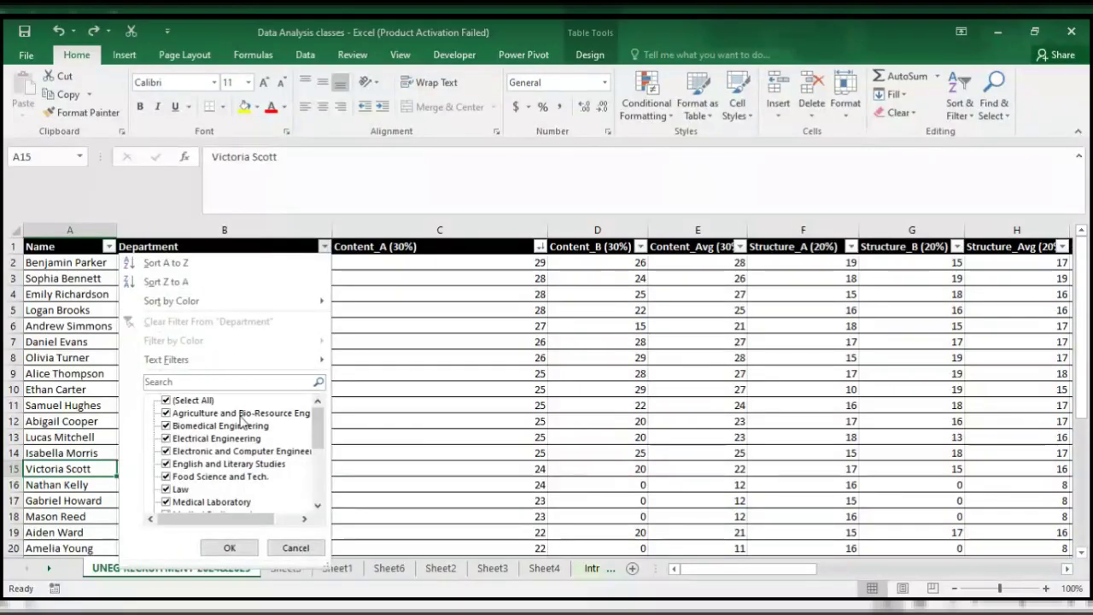
# - Filter the Department column to show only the Pharmacy rows
pyautogui.click(167, 401)
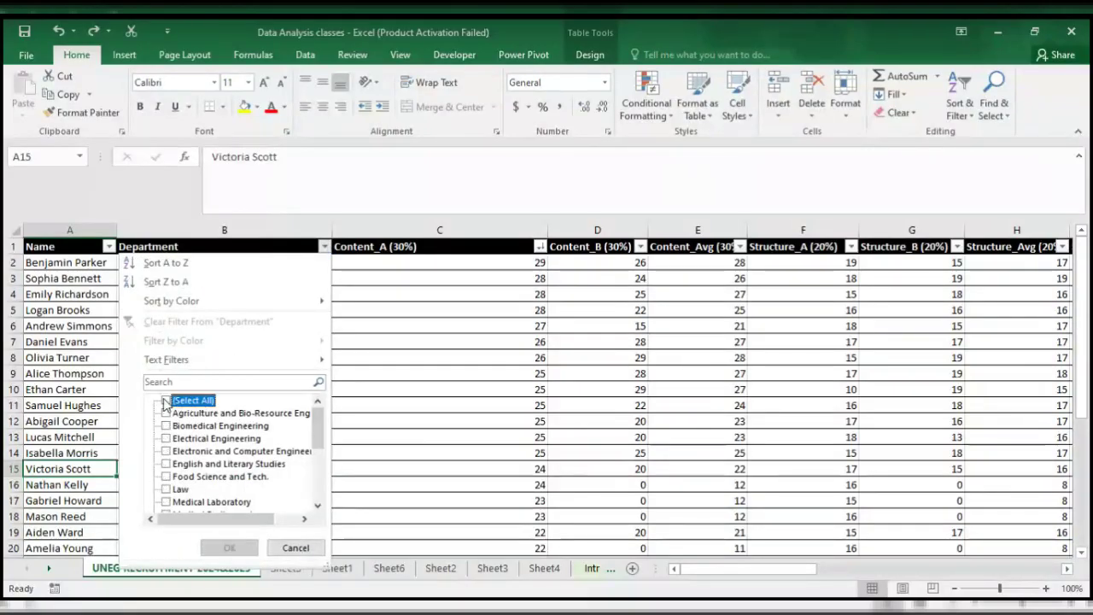
pyautogui.scroll(-4, 203, 483)
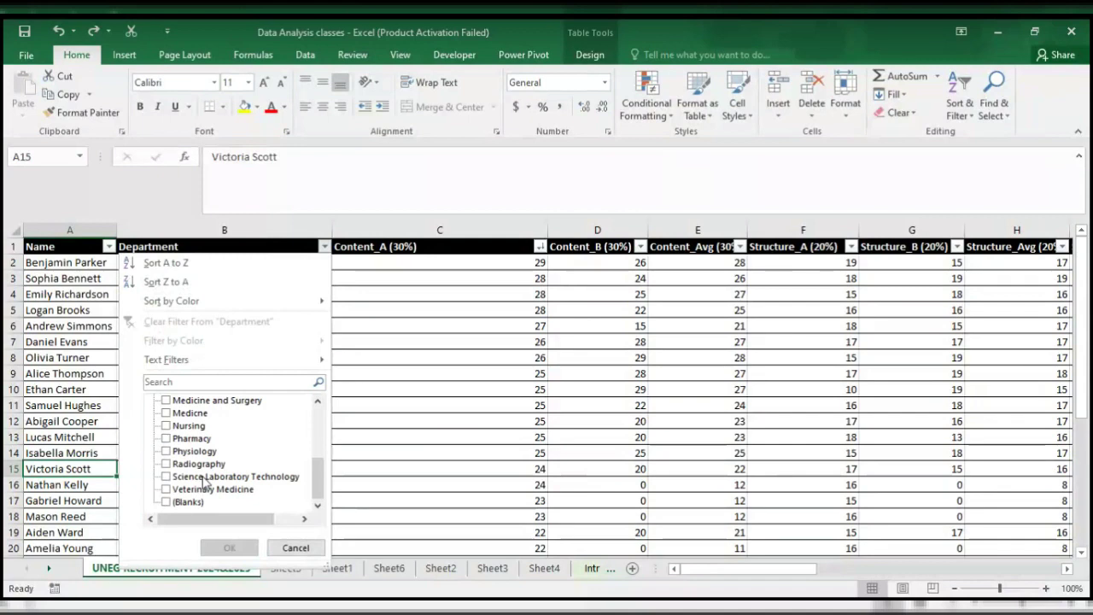
pyautogui.click(166, 439)
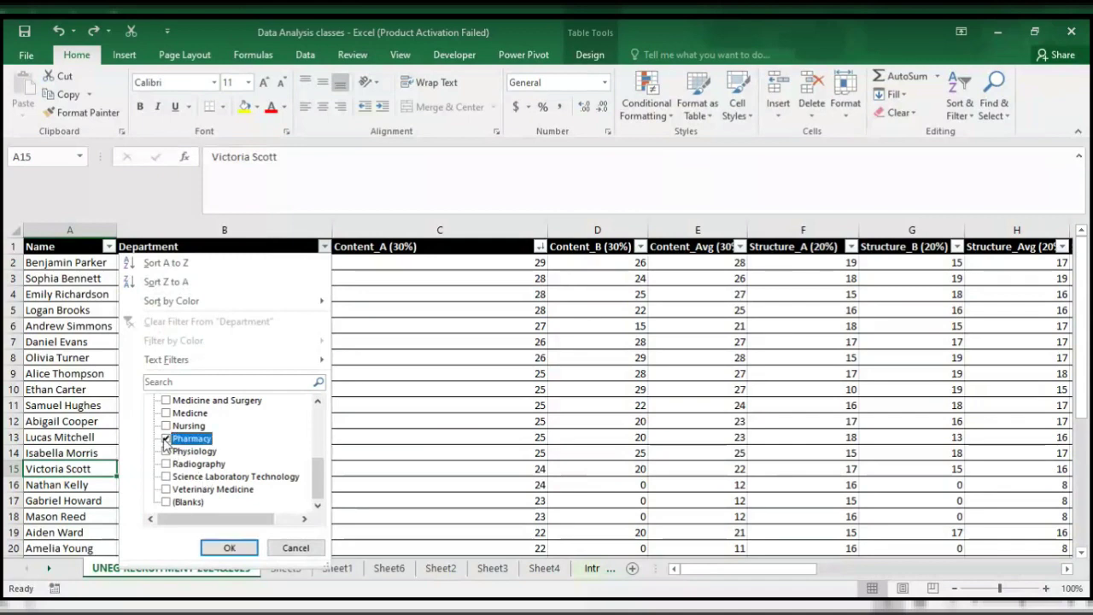
pyautogui.click(229, 547)
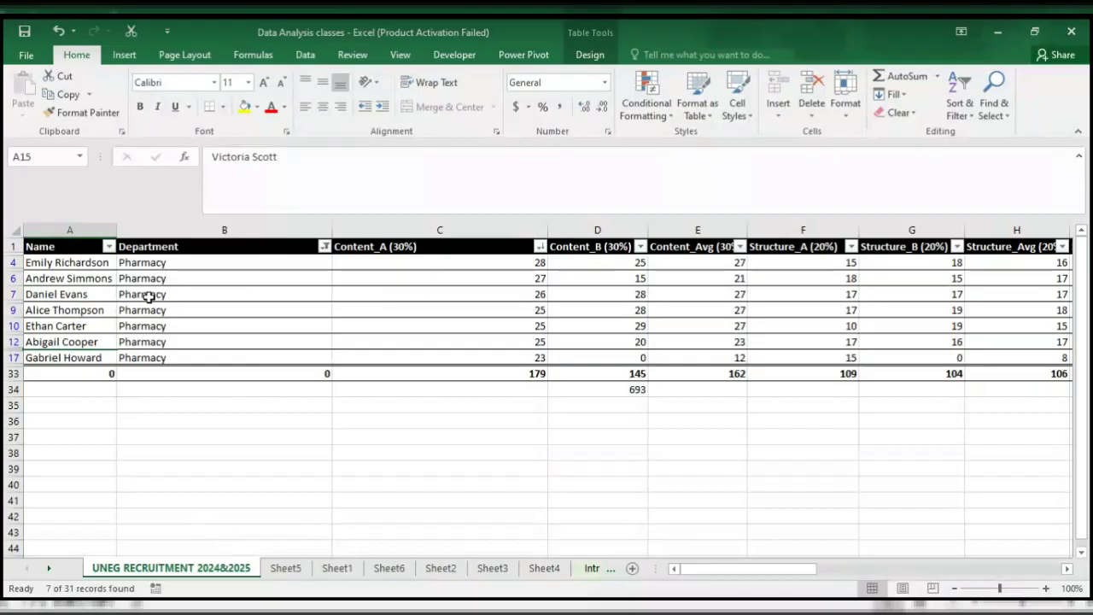
# - Change the Department filter to show only the Law rows
pyautogui.click(324, 246)
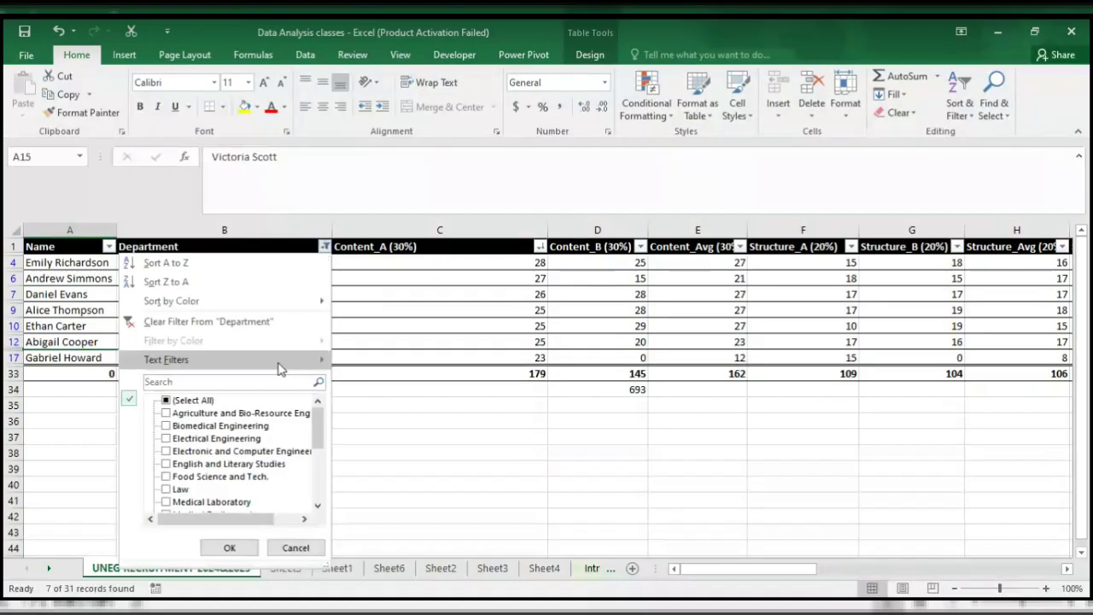
pyautogui.click(179, 400)
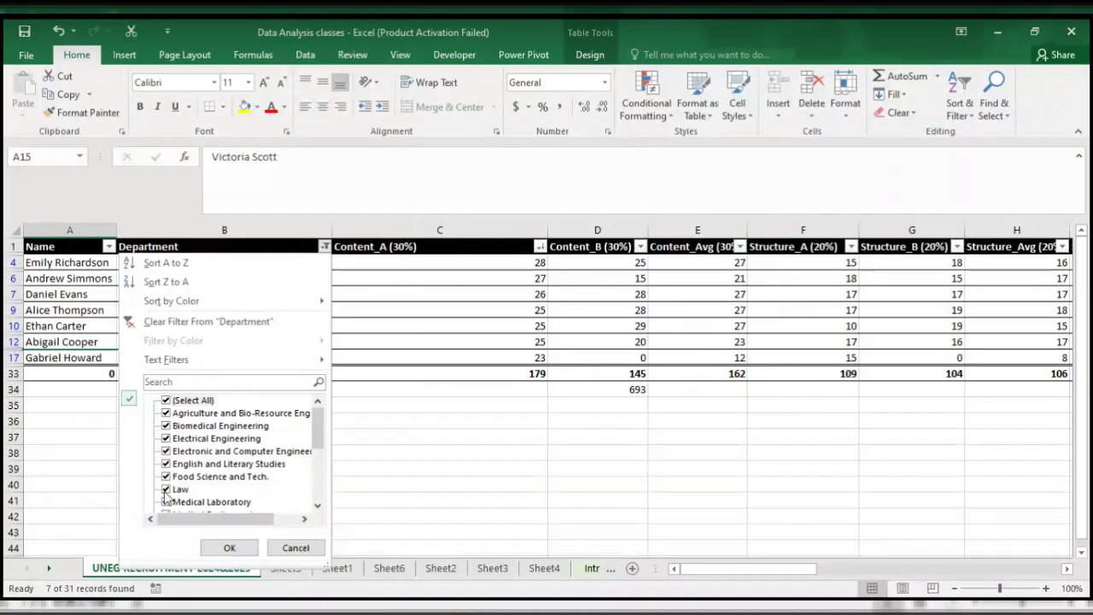
pyautogui.click(166, 491)
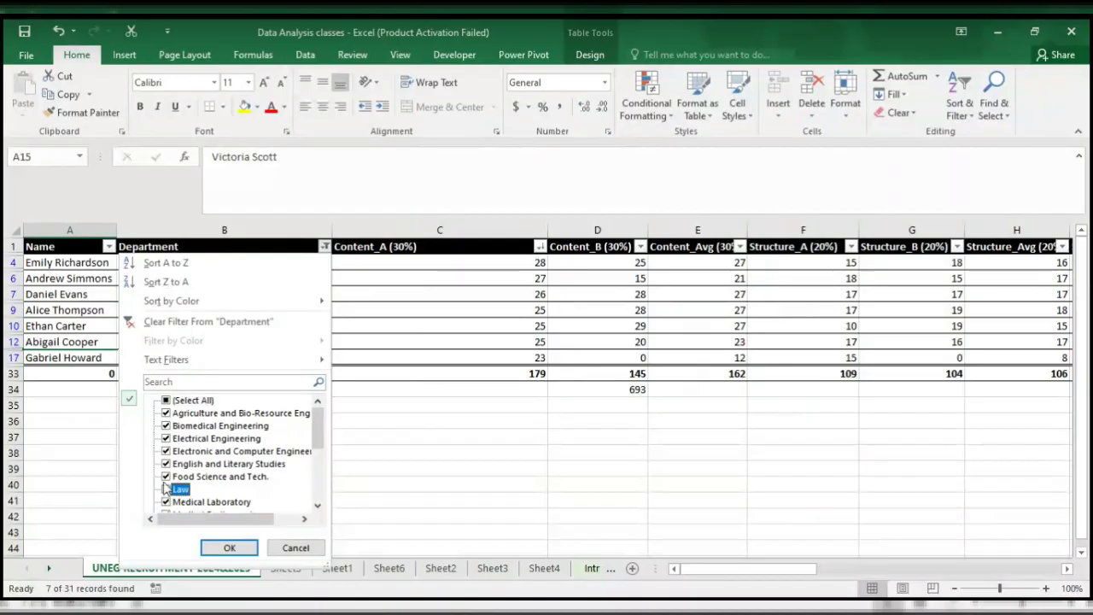
pyautogui.click(166, 401)
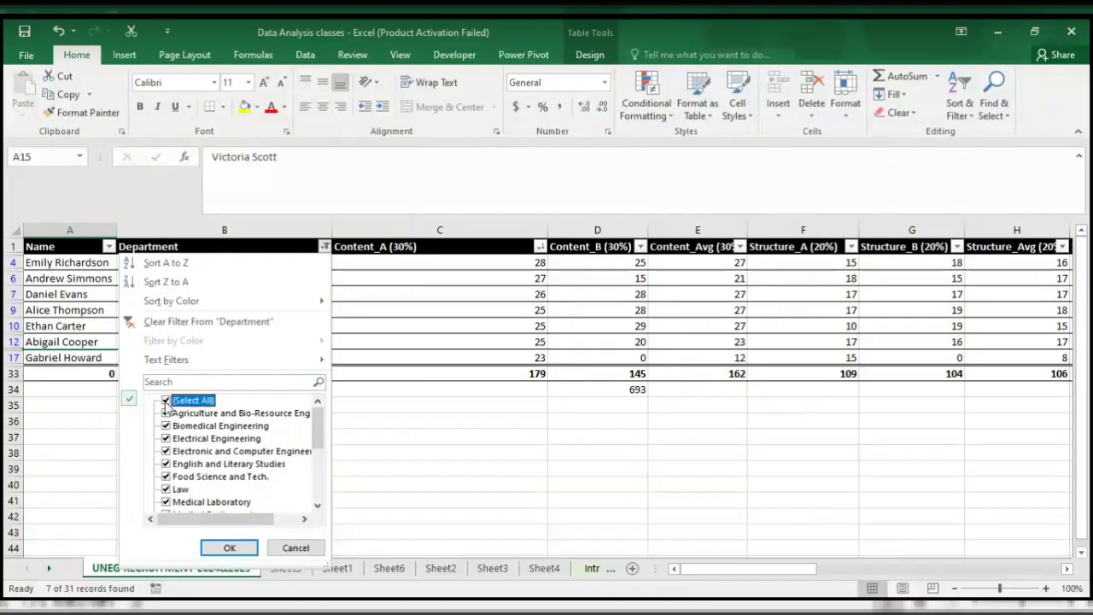
pyautogui.click(166, 400)
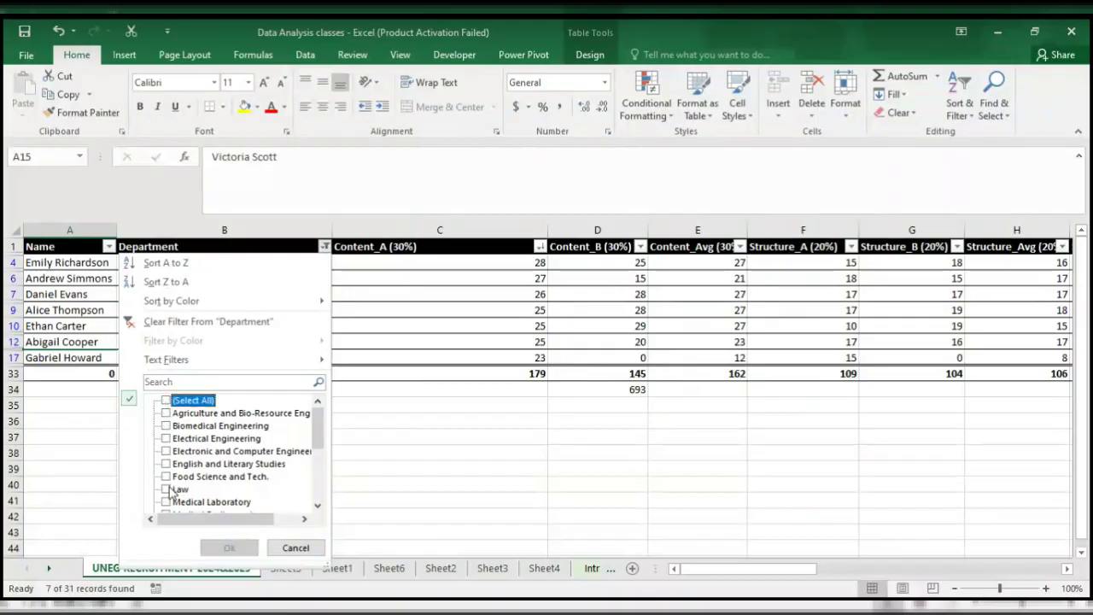
pyautogui.click(167, 490)
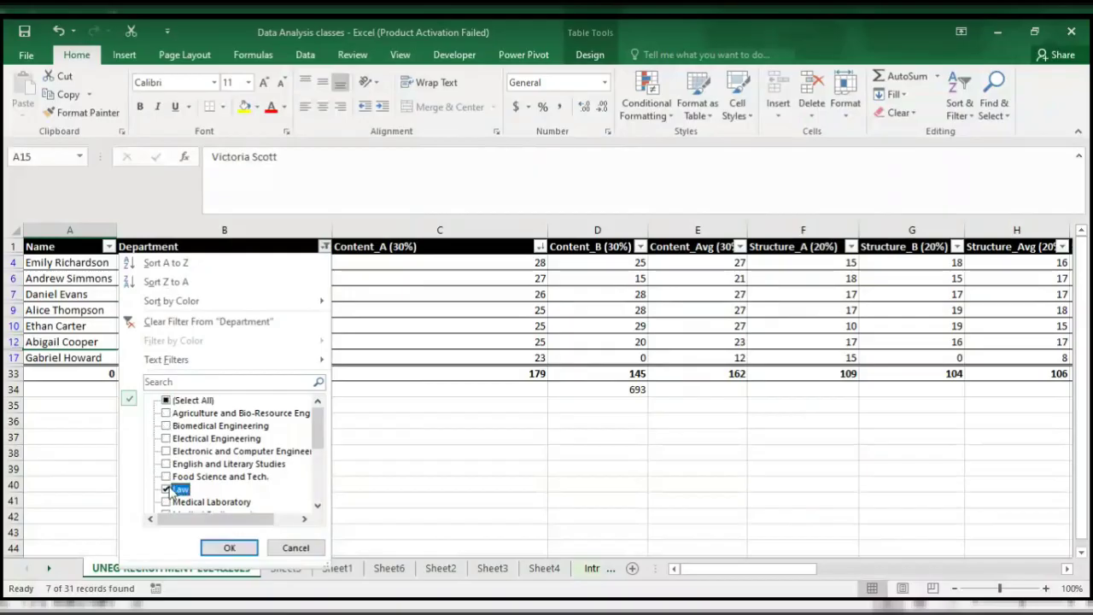
pyautogui.click(231, 551)
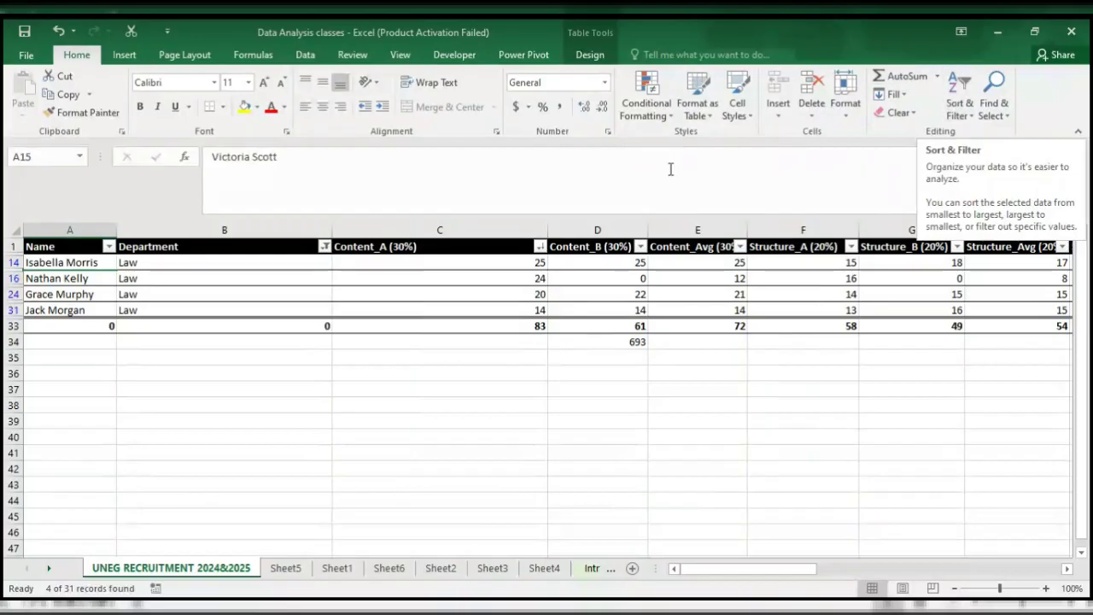
pyautogui.click(109, 250)
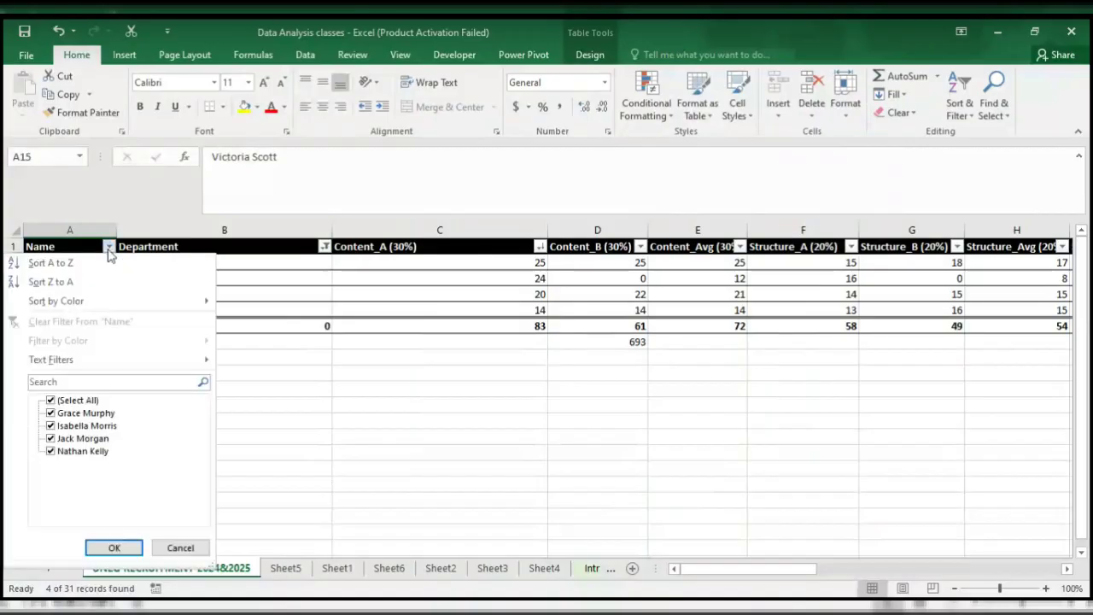
pyautogui.click(51, 401)
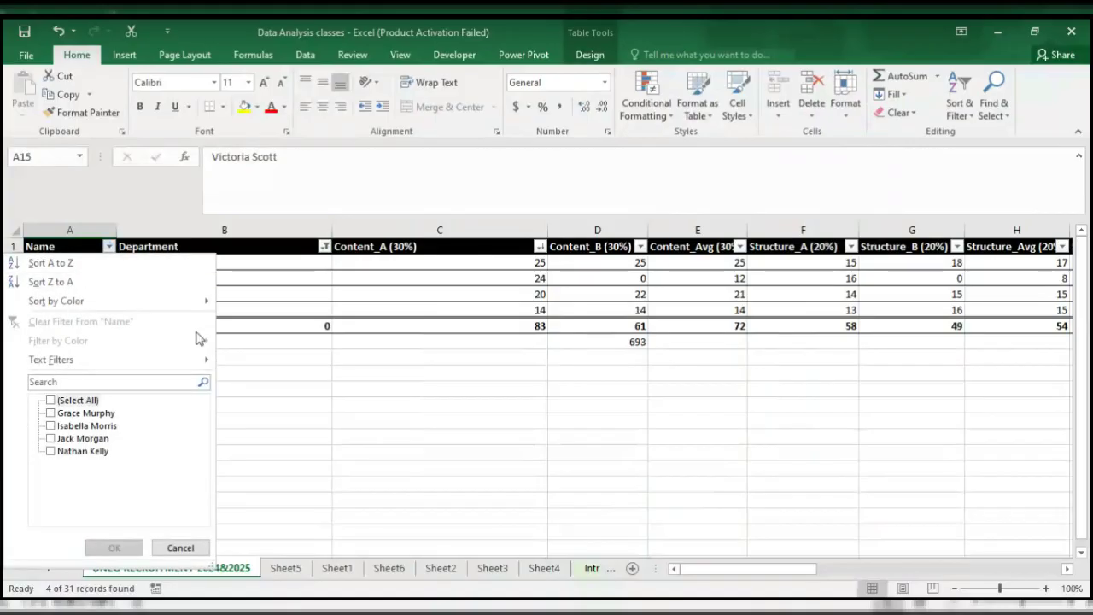
pyautogui.press('Escape')
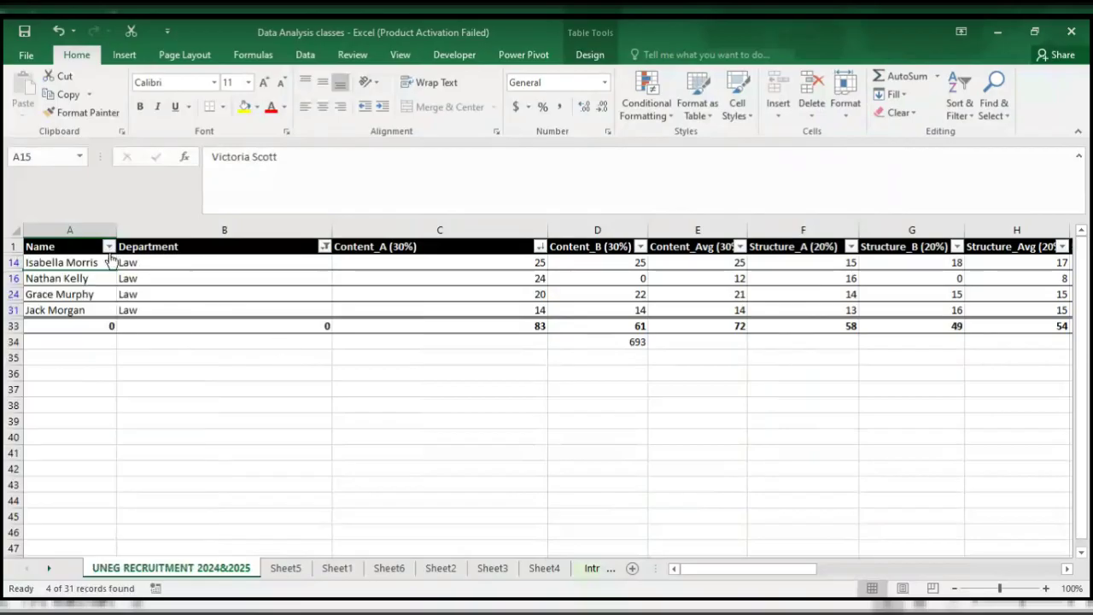
# - Clear the filter from the Department column
pyautogui.click(334, 246)
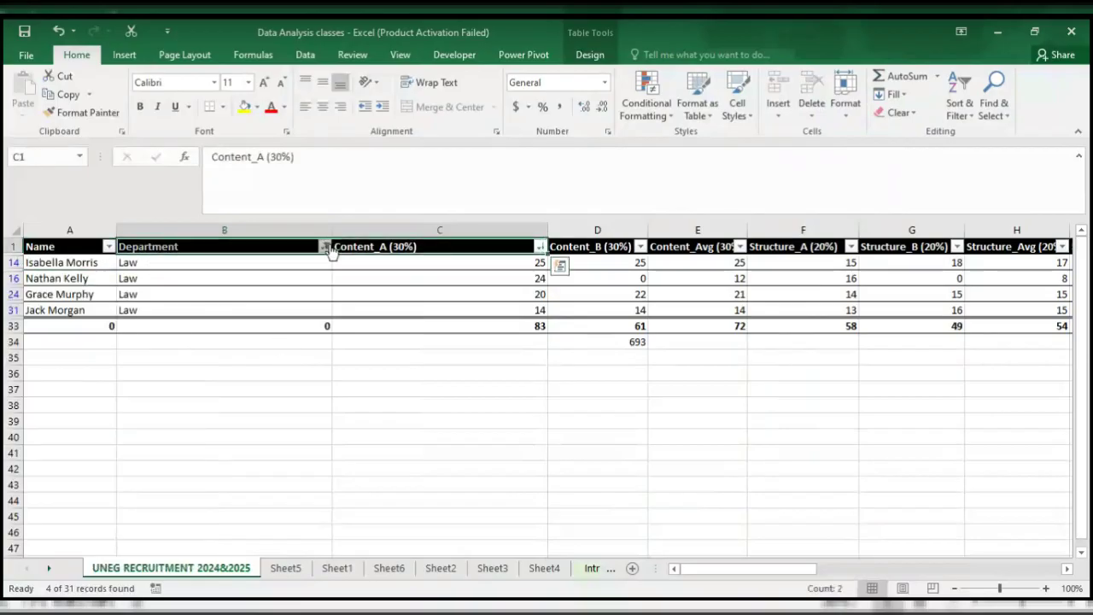
pyautogui.click(324, 246)
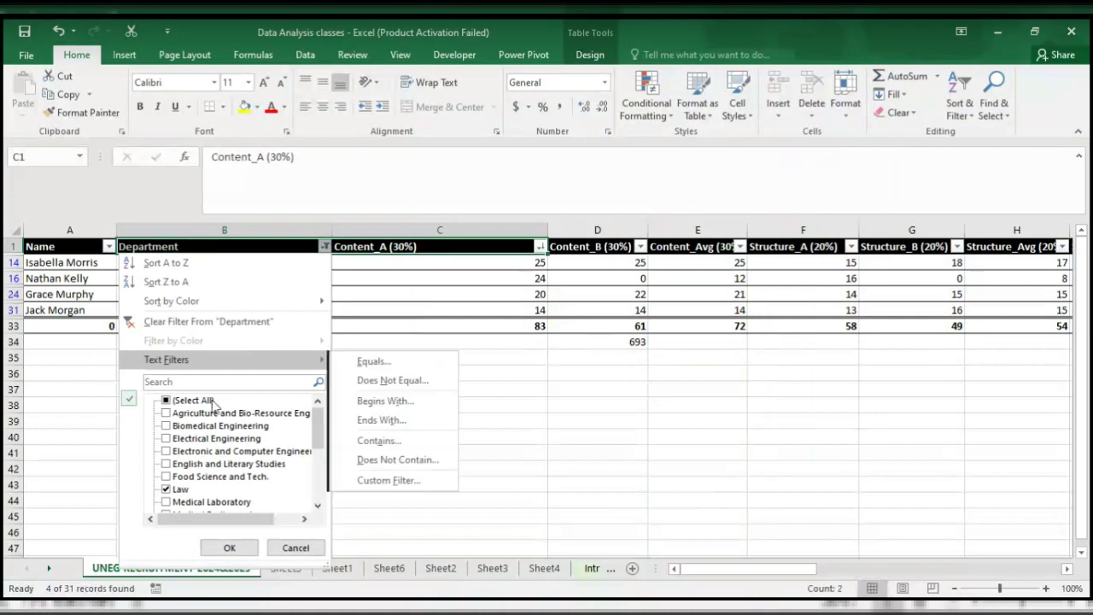
pyautogui.click(188, 327)
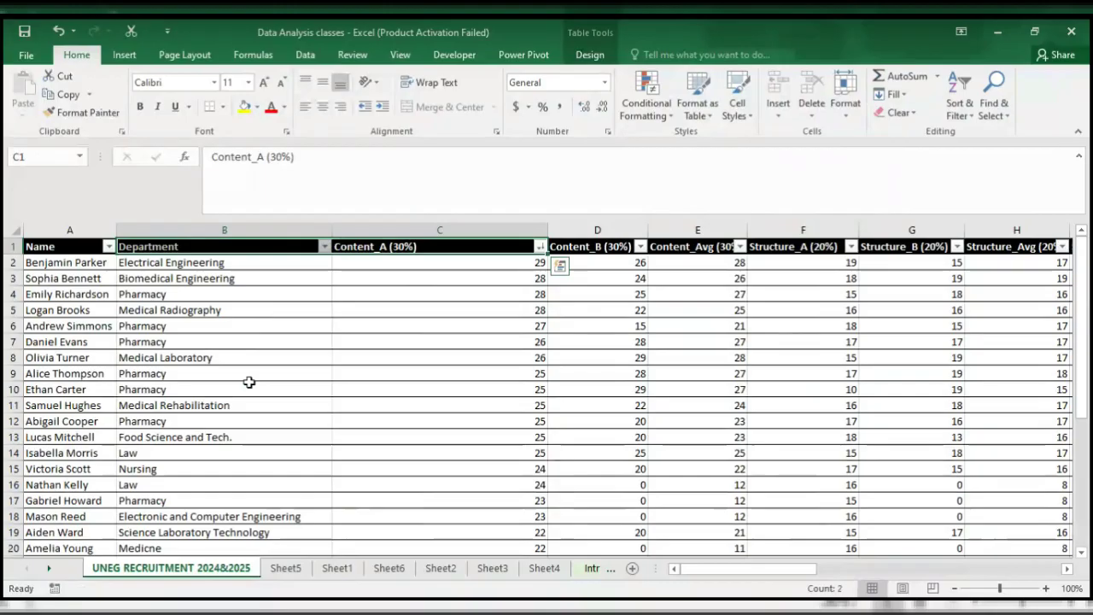
# - Sort the table by Department from A to Z, and re-sort it from Z to A
pyautogui.click(323, 248)
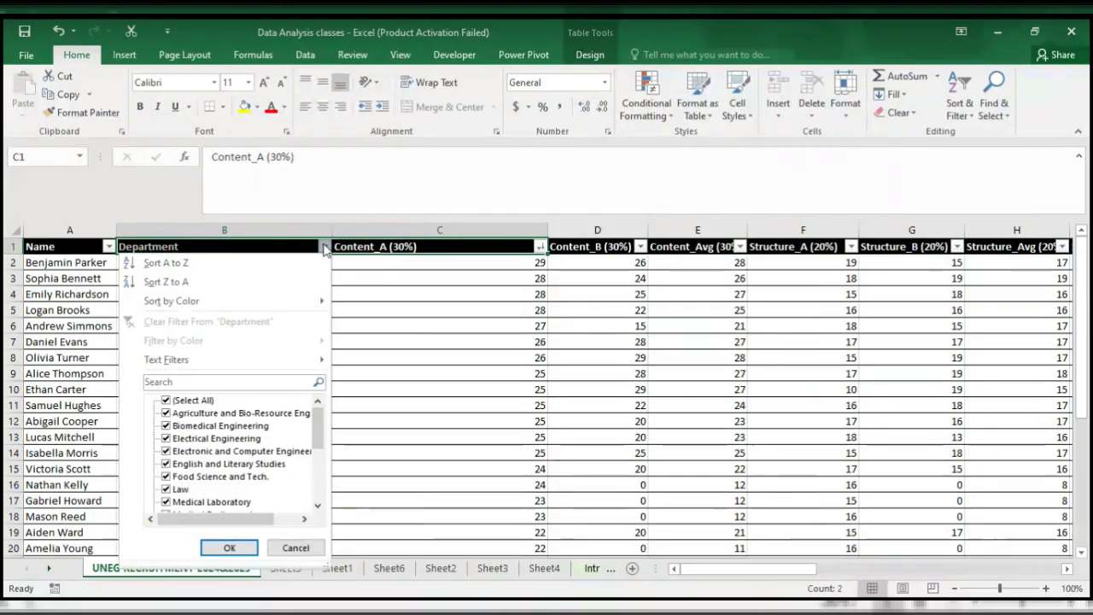
pyautogui.click(281, 263)
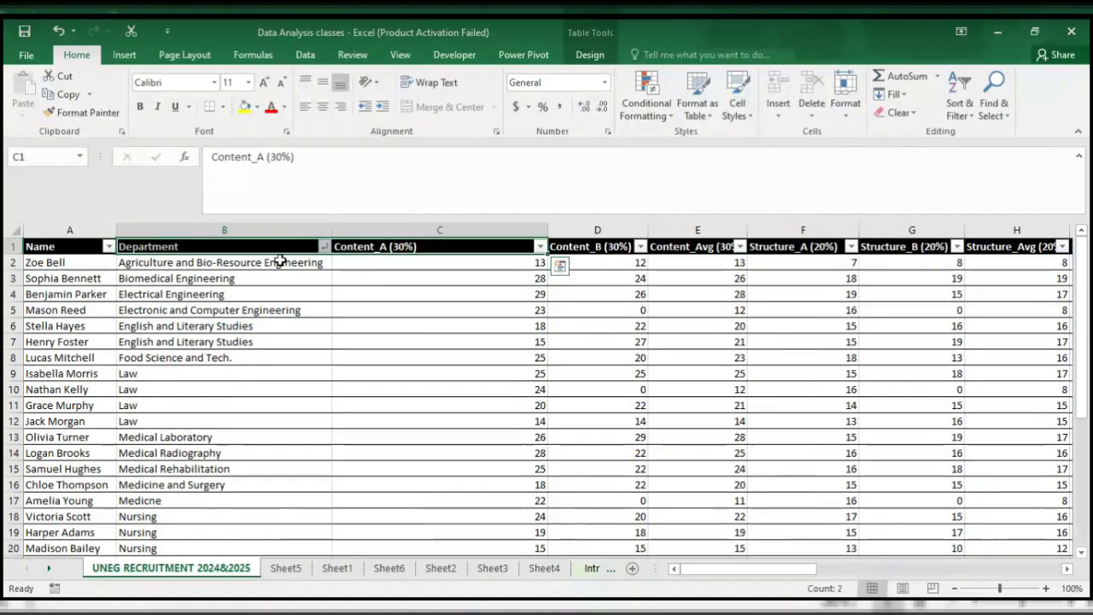
pyautogui.click(324, 247)
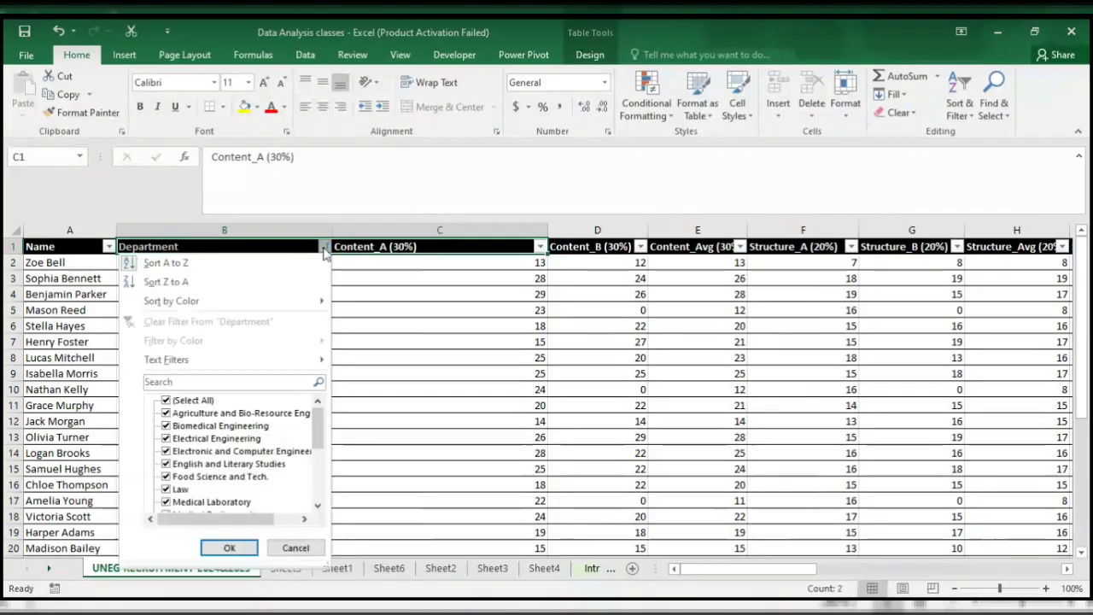
pyautogui.click(258, 282)
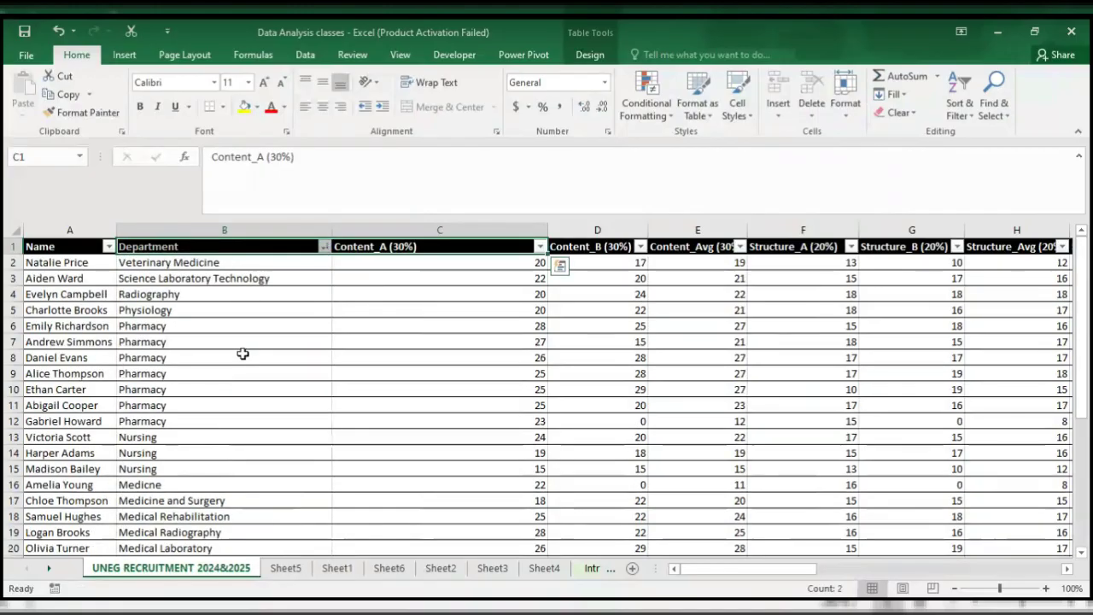
pyautogui.click(325, 249)
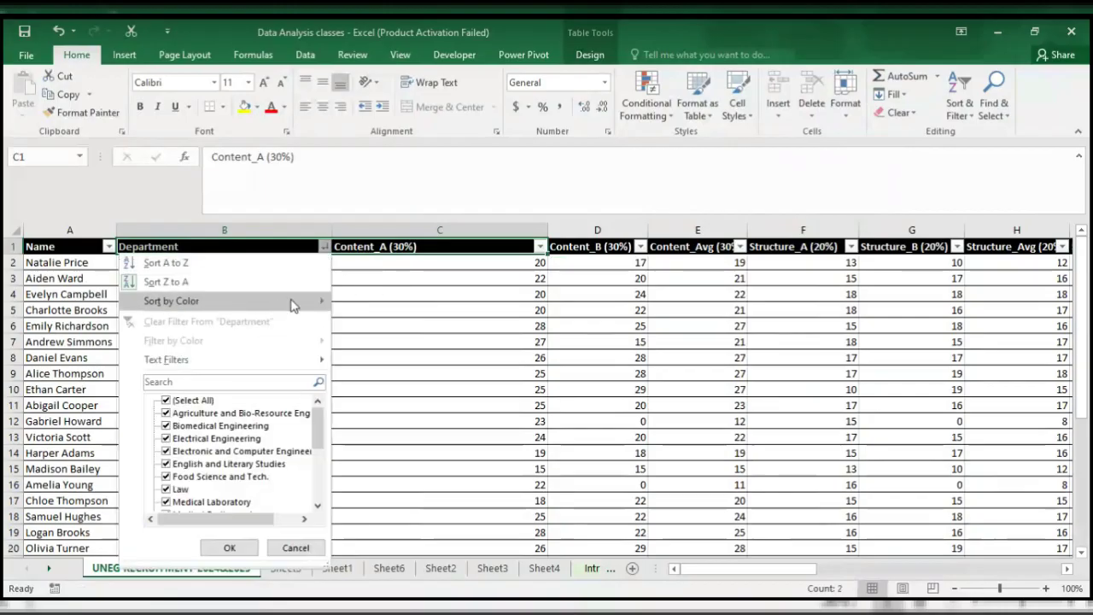
pyautogui.moveTo(329, 306)
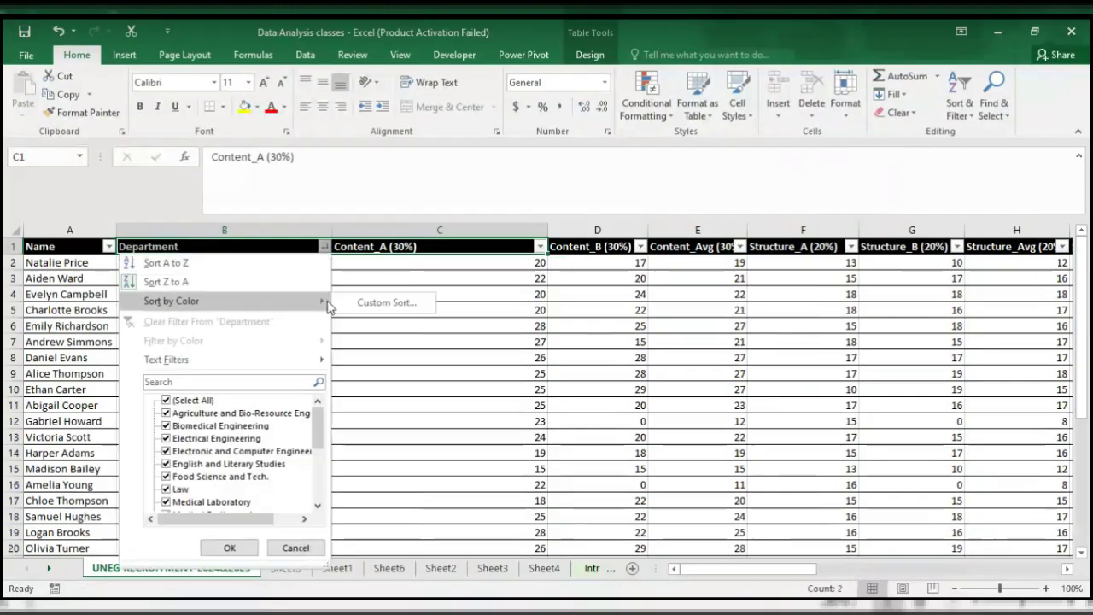
pyautogui.click(385, 288)
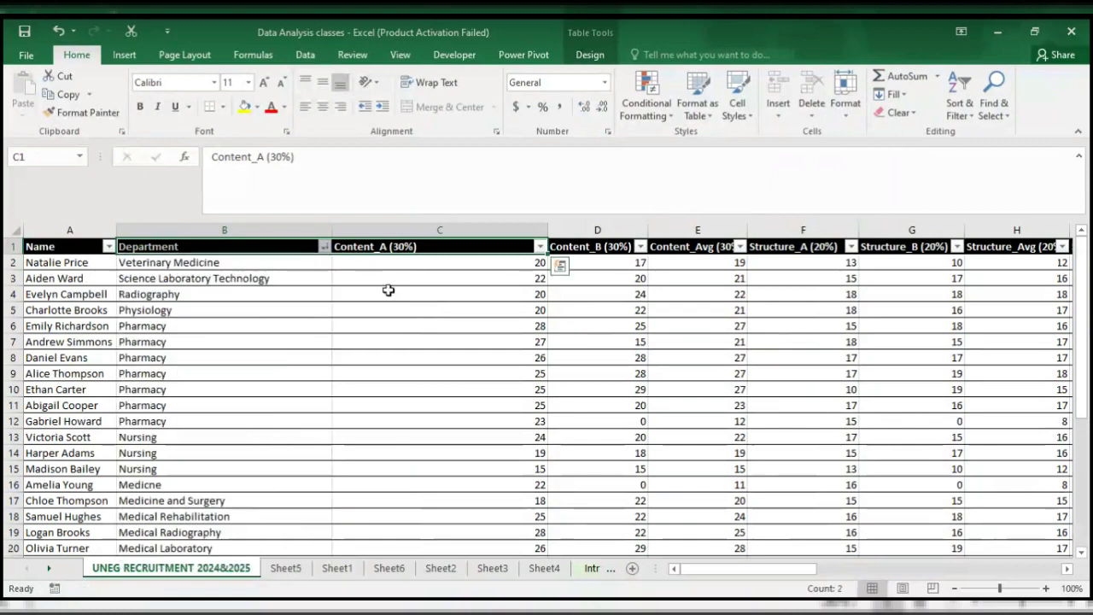
# - Undo both sorts of the Department column
pyautogui.click(294, 316)
pyautogui.hotkey('ctrl', 'z')
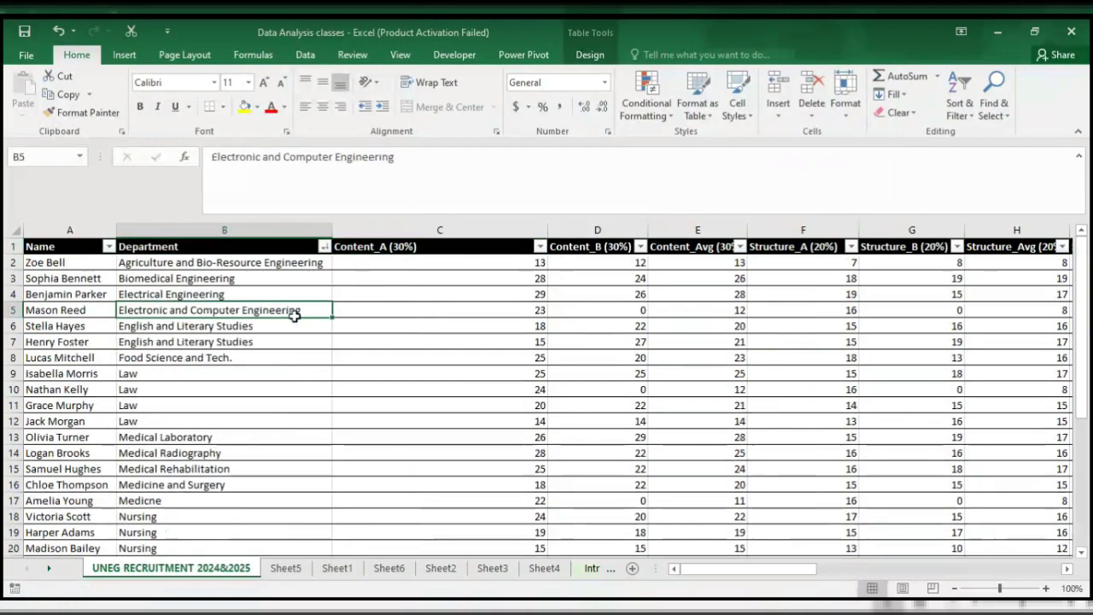
pyautogui.hotkey('ctrl', 'z')
pyautogui.click(295, 316)
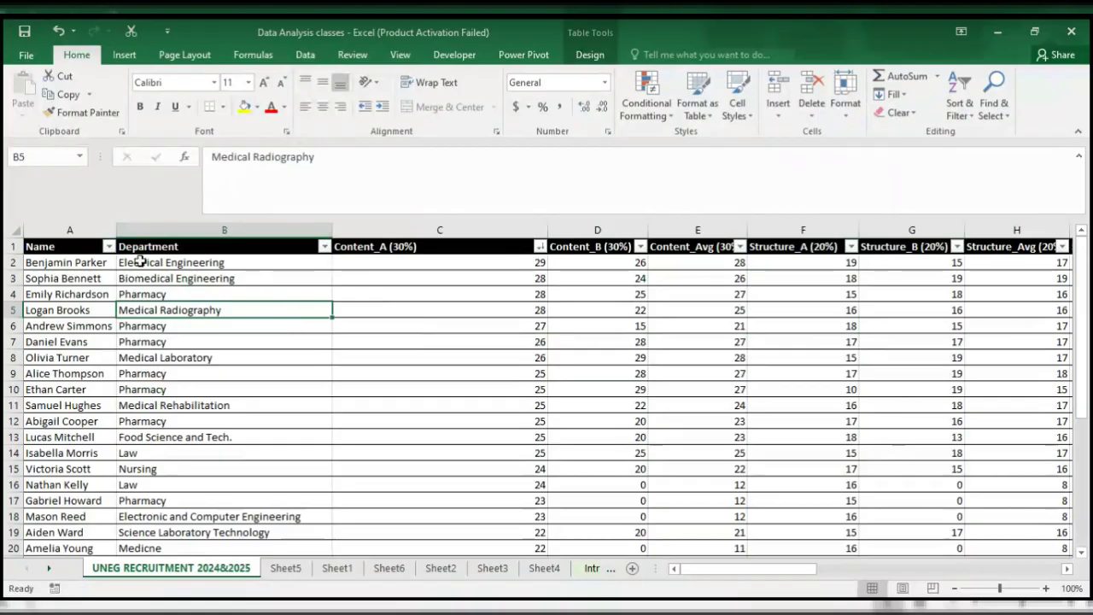
pyautogui.click(124, 54)
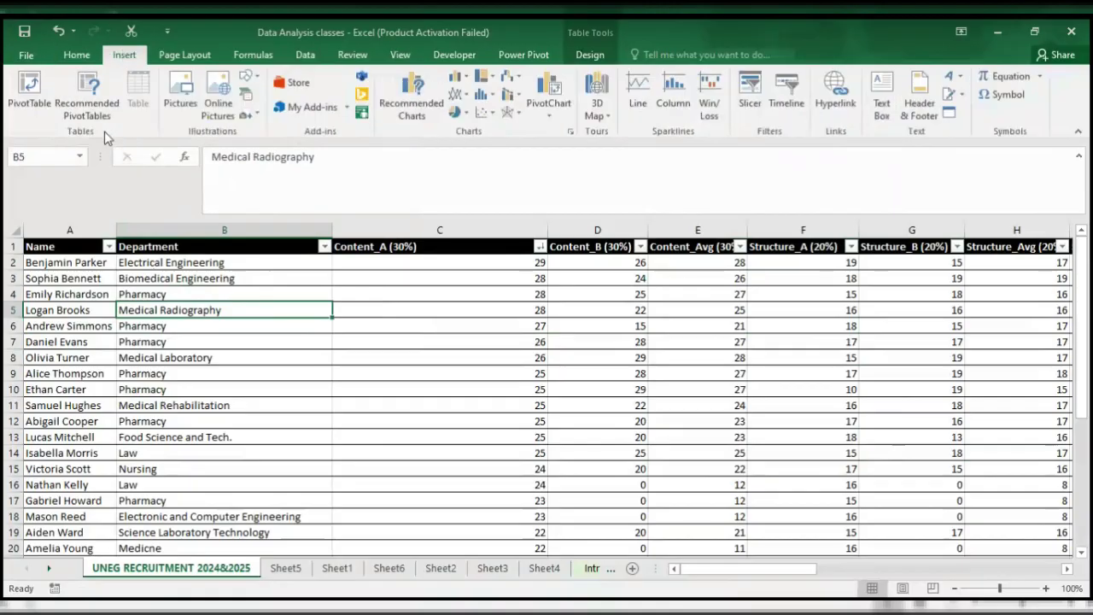
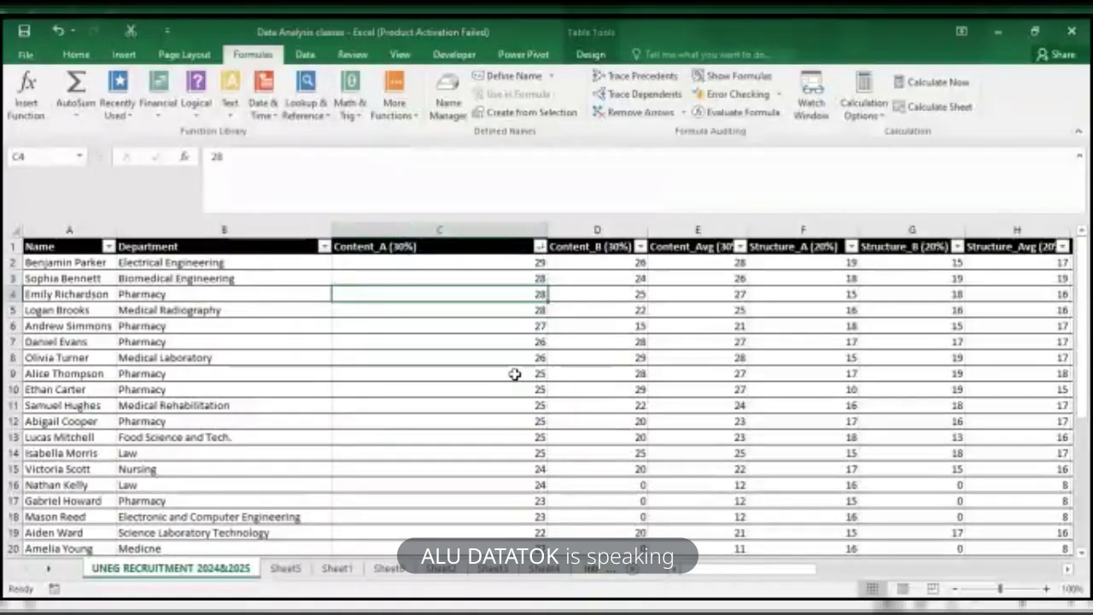
pyautogui.click(125, 55)
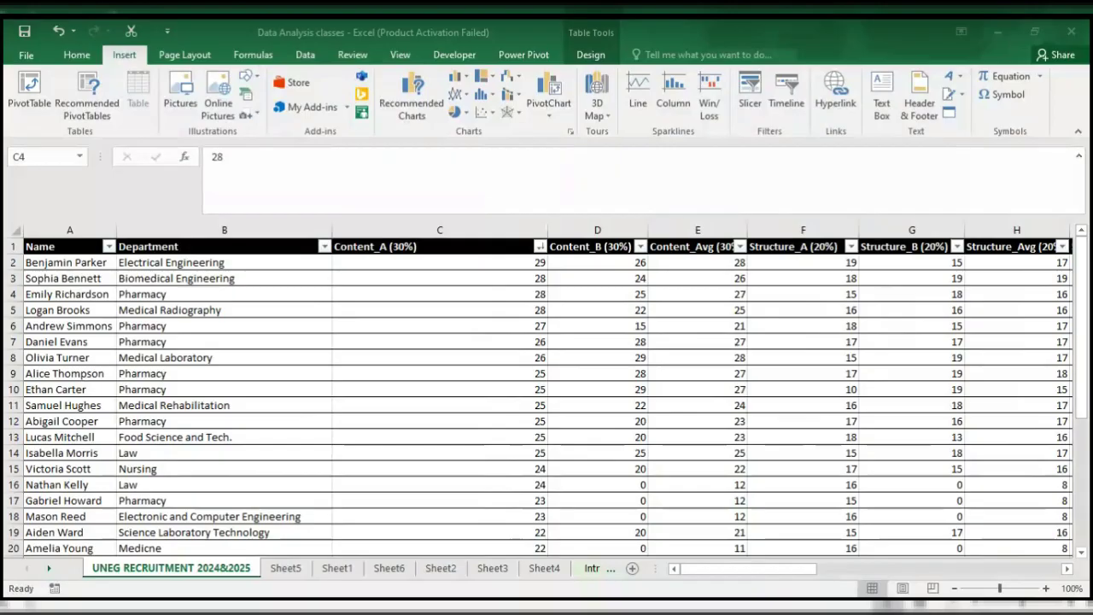
pyautogui.click(700, 342)
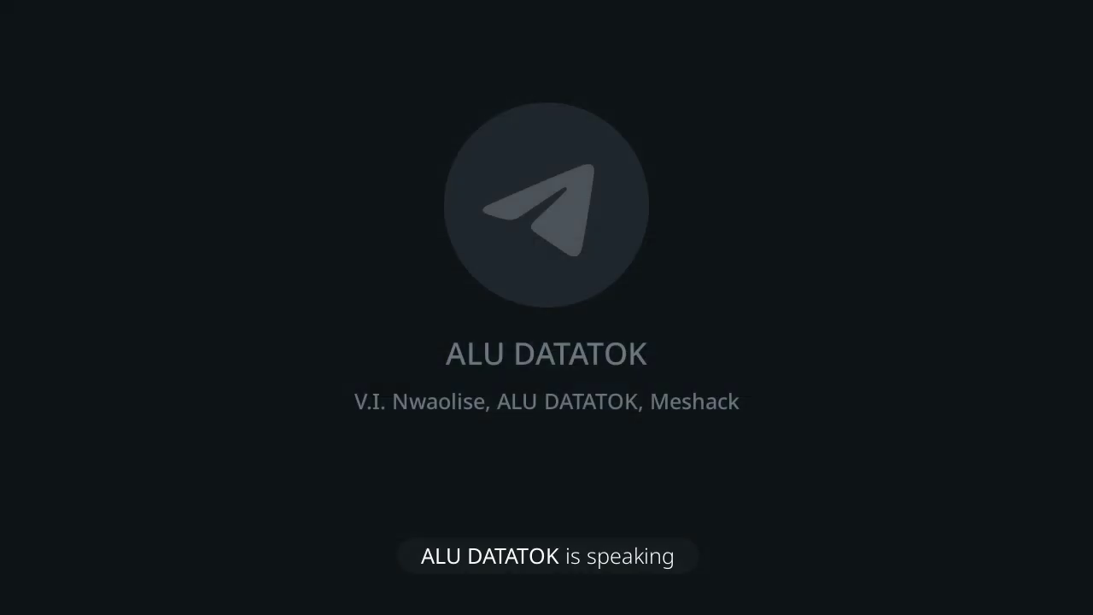
# - Enter the sample text "ytthv" in cell A1 of Sheet1
pyautogui.click(352, 570)
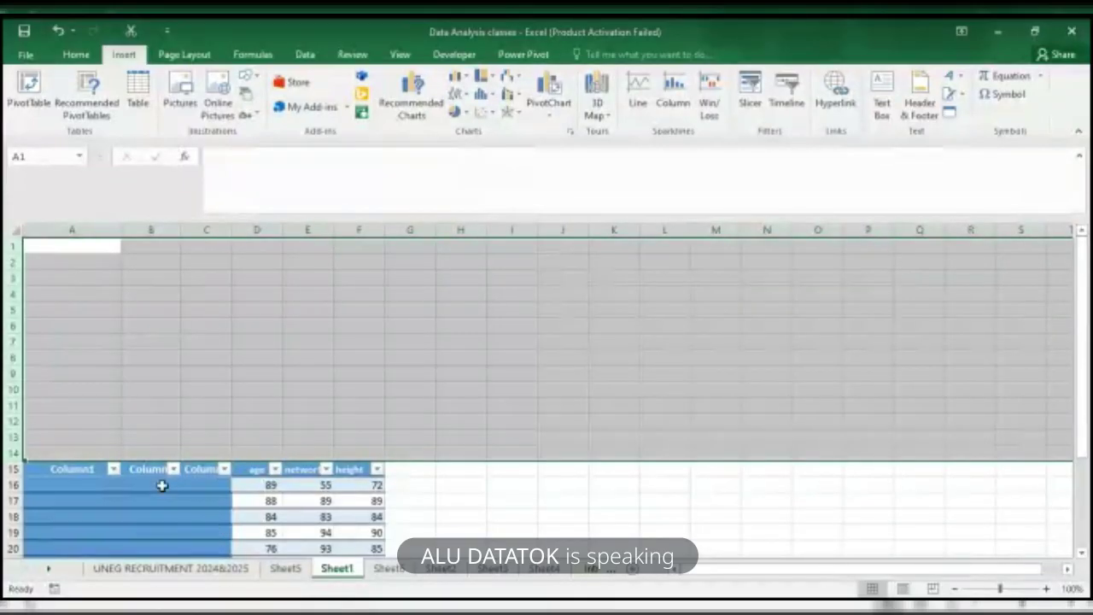
pyautogui.click(96, 260)
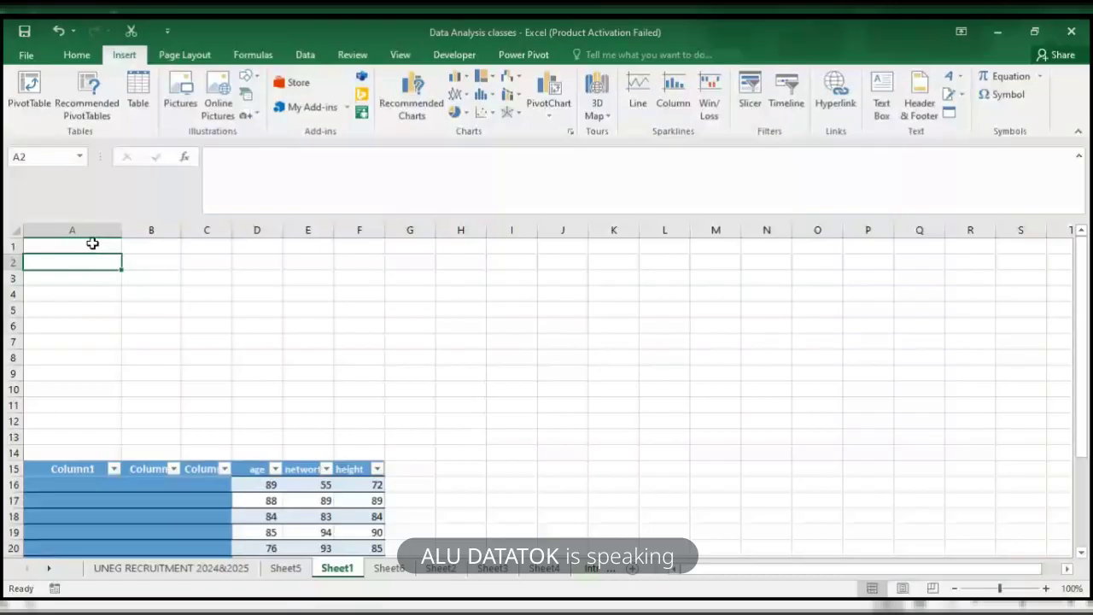
pyautogui.click(92, 244)
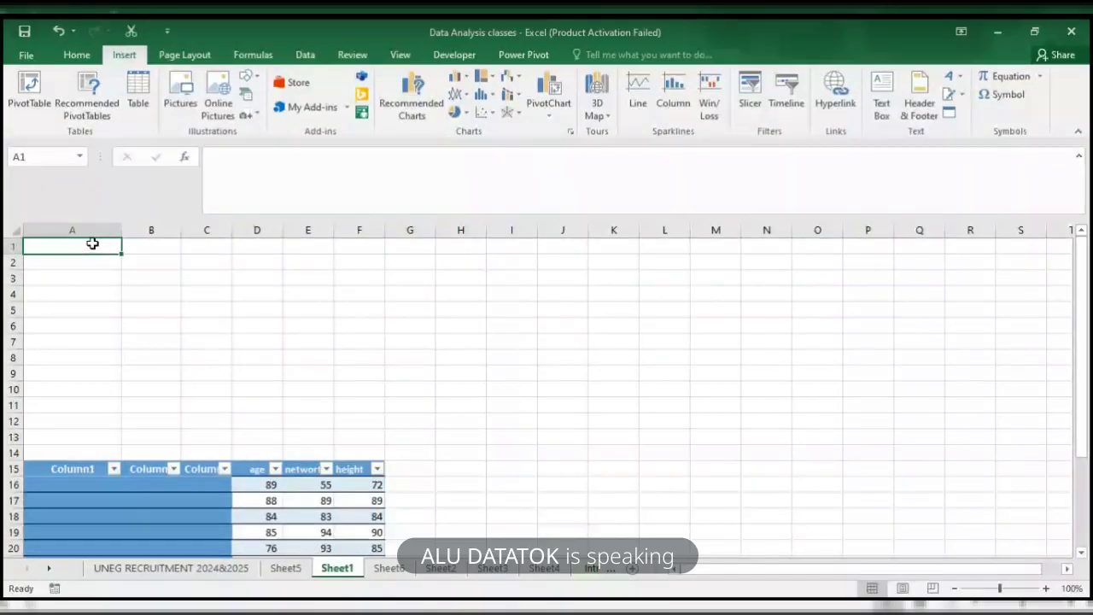
pyautogui.write('ytthvc')
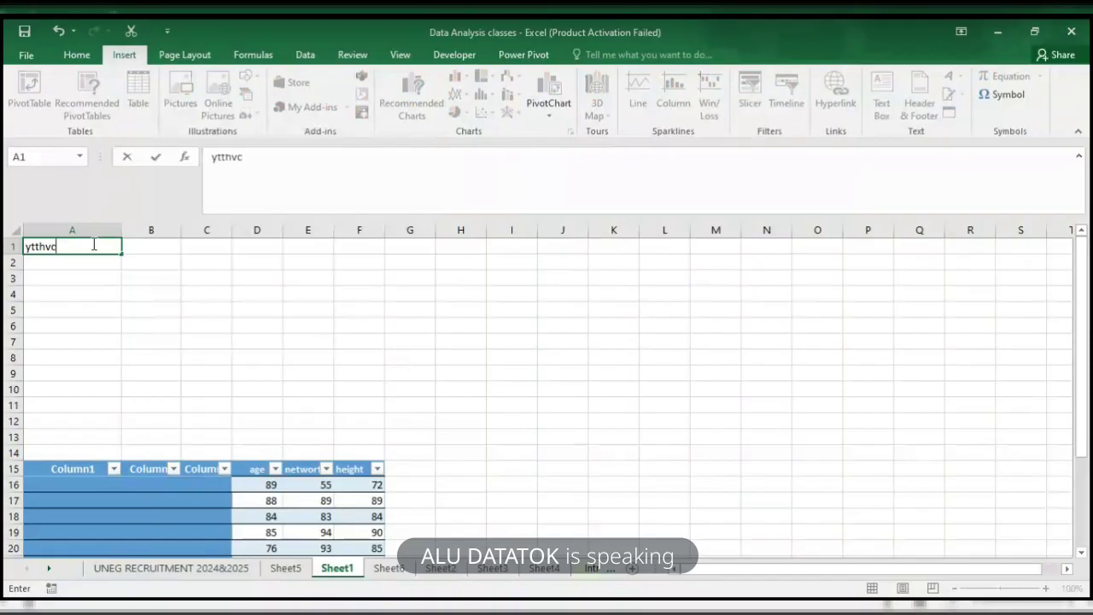
pyautogui.press('BackSpace')
pyautogui.click(145, 261)
pyautogui.click(106, 246)
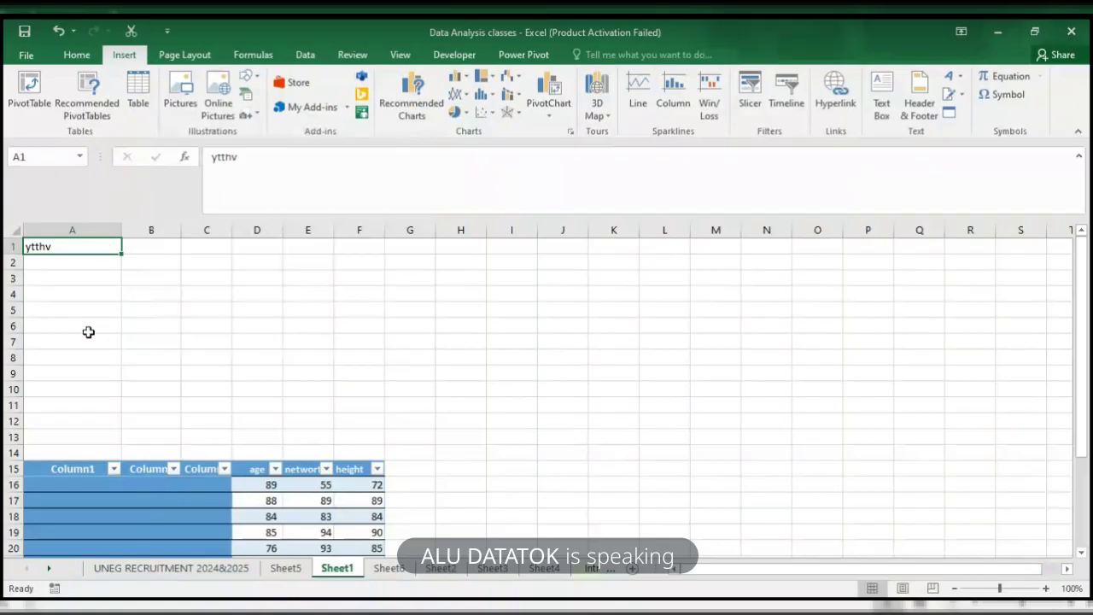
# - Delete the Sheet1 worksheet and confirm its removal from the workbook
pyautogui.rightClick(338, 578)
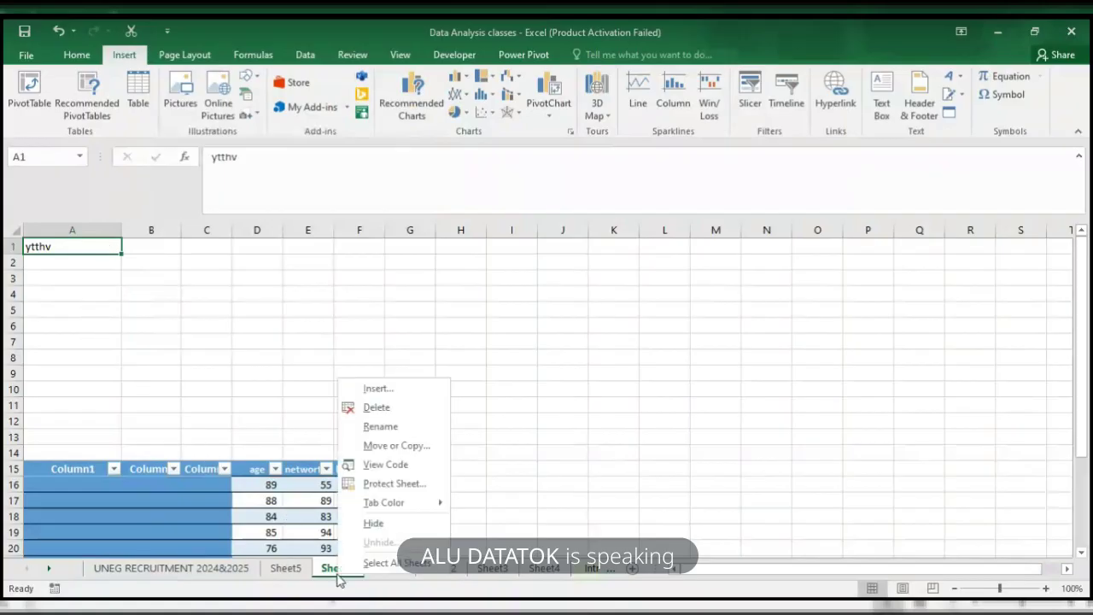
pyautogui.click(378, 408)
pyautogui.click(519, 360)
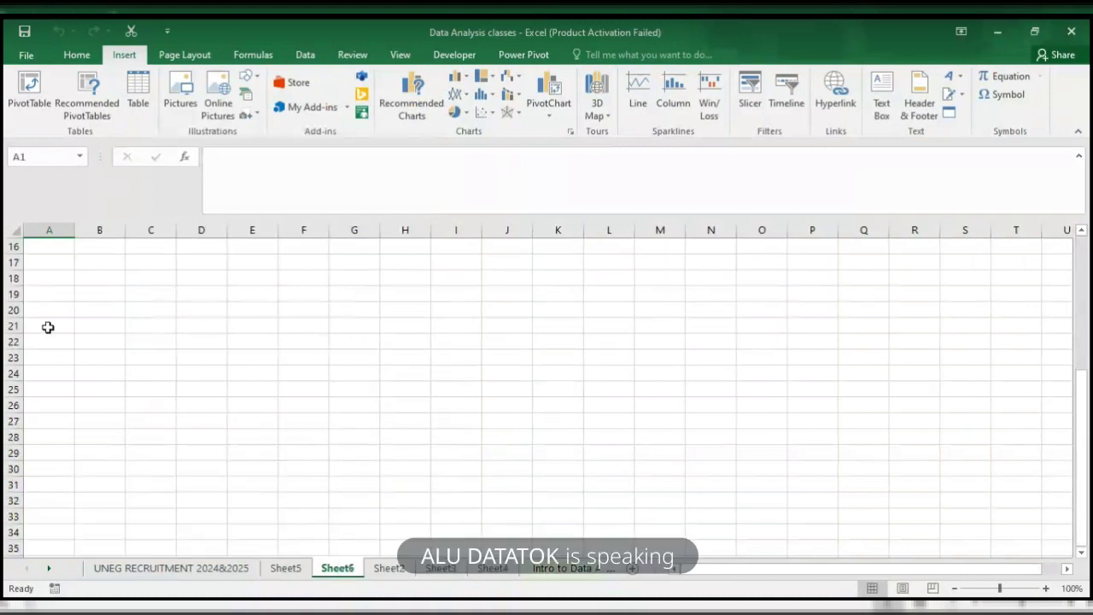
# - Enter the values 1, 2 and 4 in cells A1 to A3 of Sheet6
pyautogui.click(44, 250)
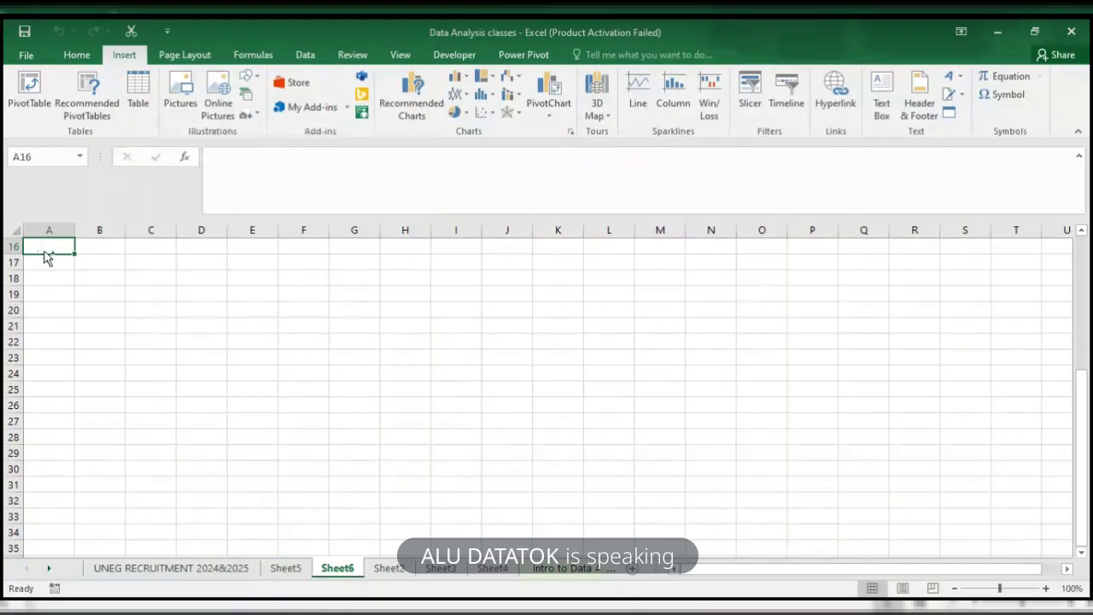
pyautogui.scroll(5, 47, 257)
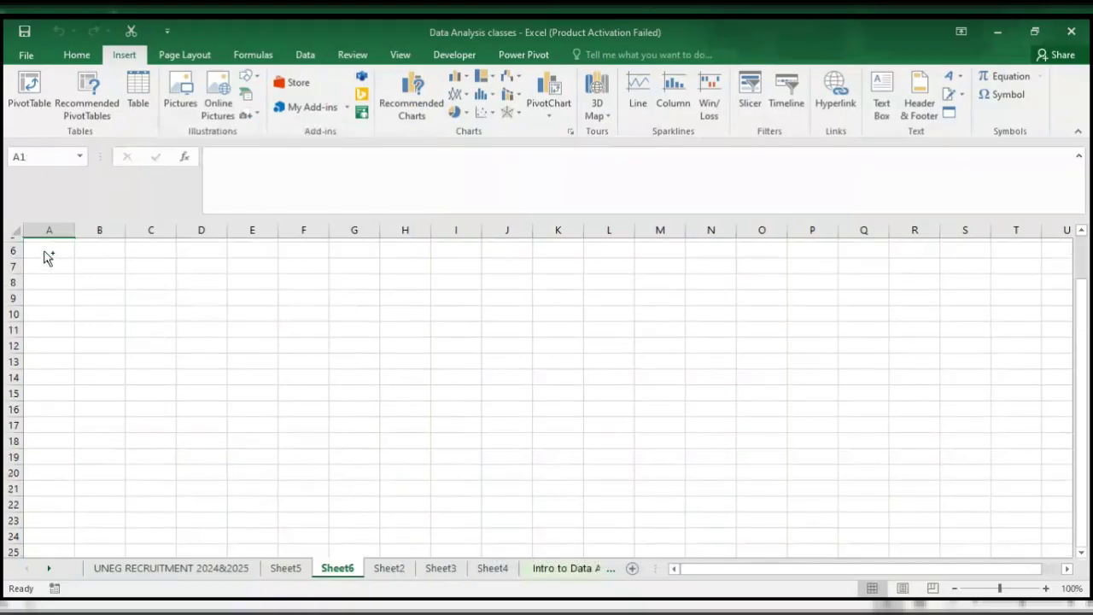
pyautogui.click(43, 250)
pyautogui.write('1')
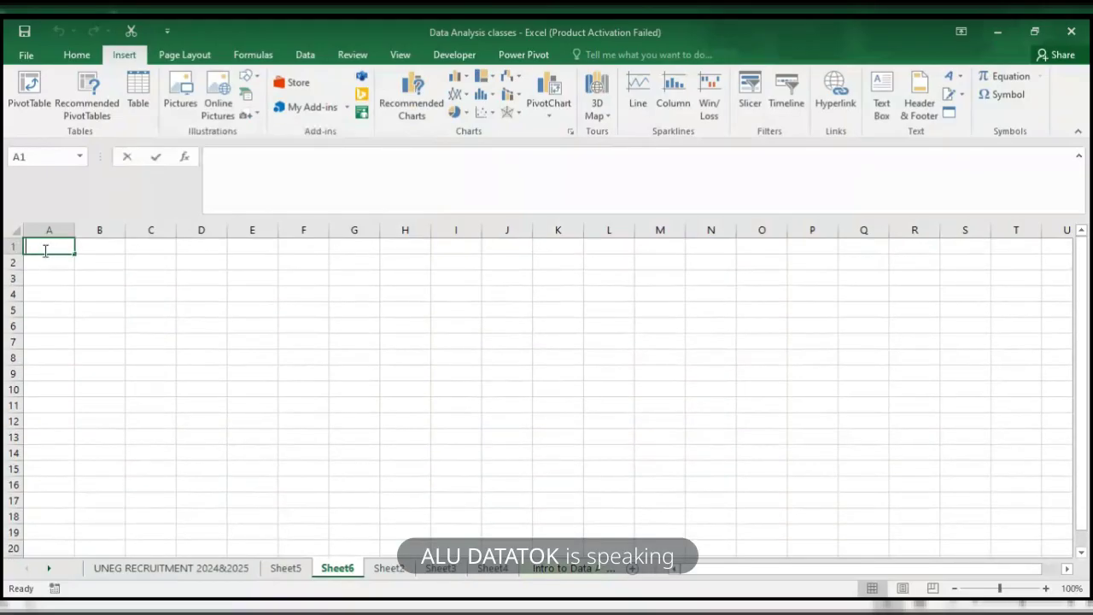
pyautogui.press('Return')
pyautogui.write('2')
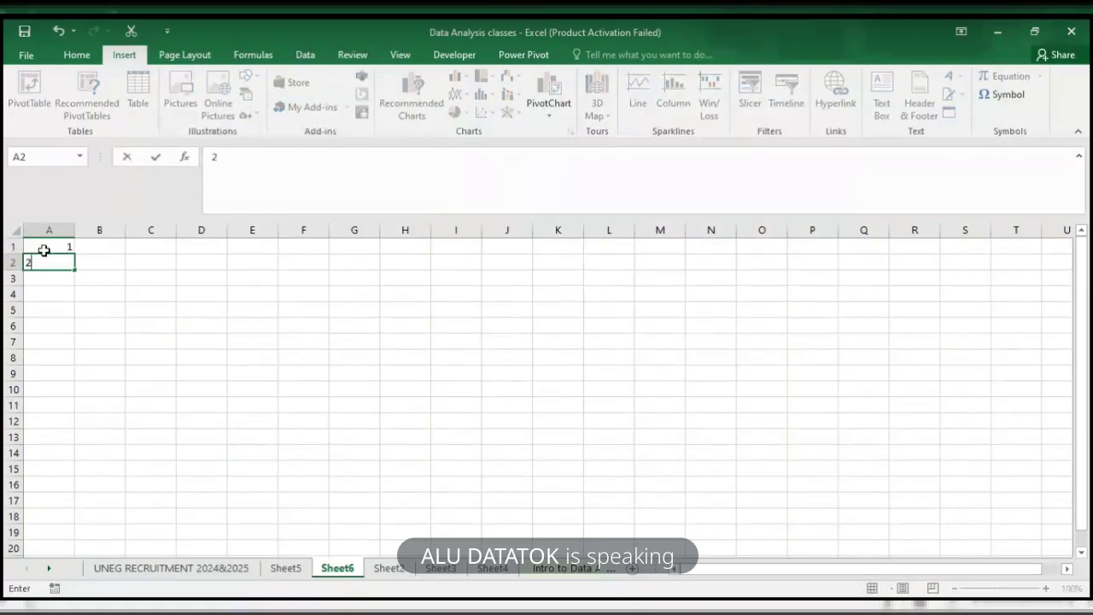
pyautogui.press('Return')
pyautogui.write('4')
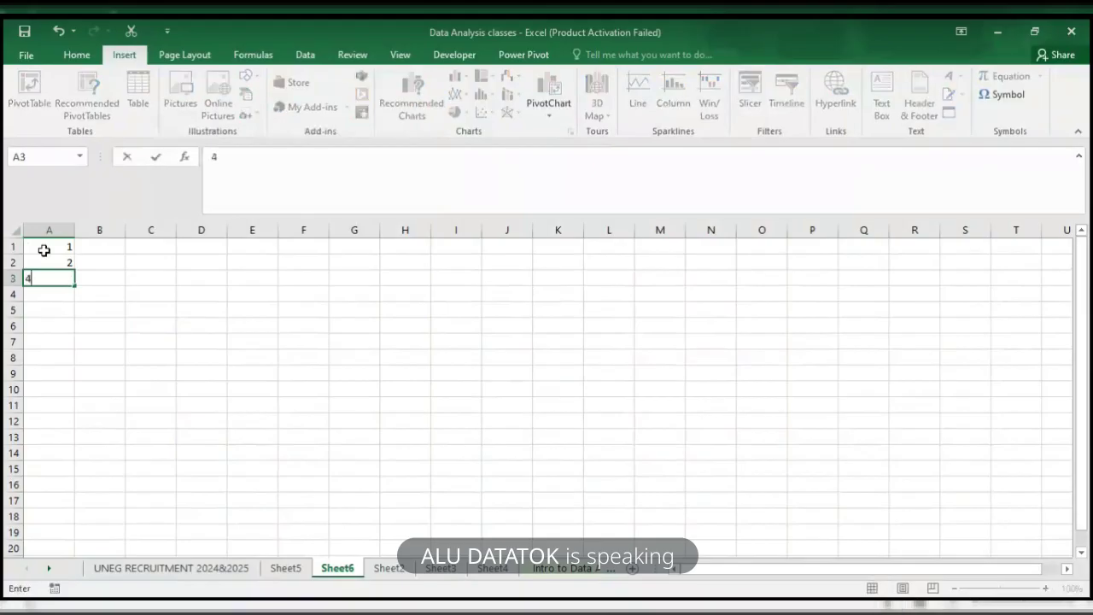
pyautogui.press('Return')
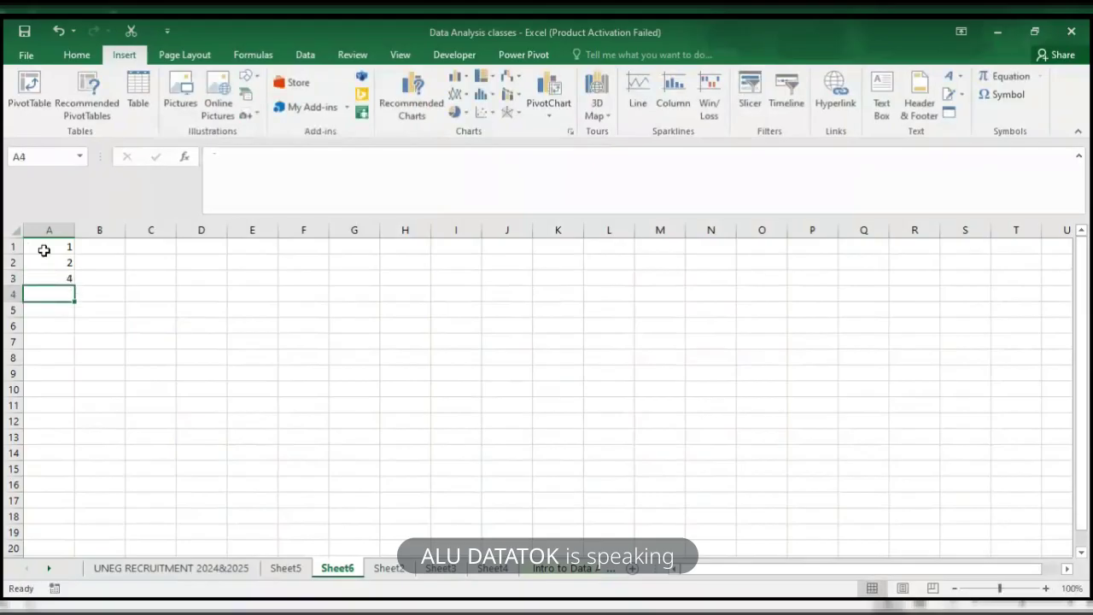
# - Replace the value in cell A3 with 3
pyautogui.press('Up')
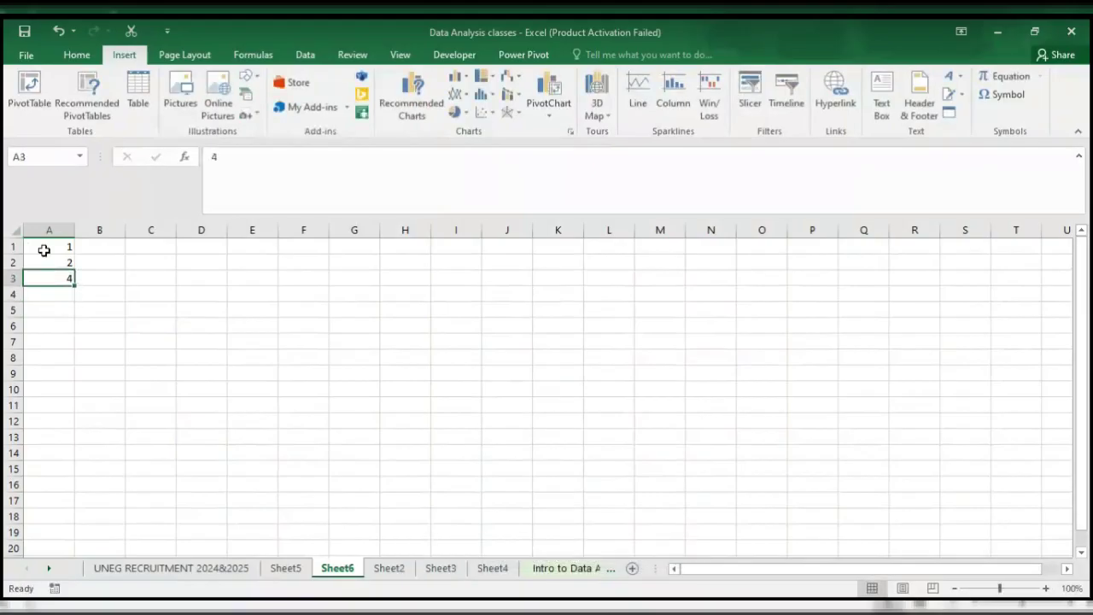
pyautogui.press('BackSpace')
pyautogui.write('3')
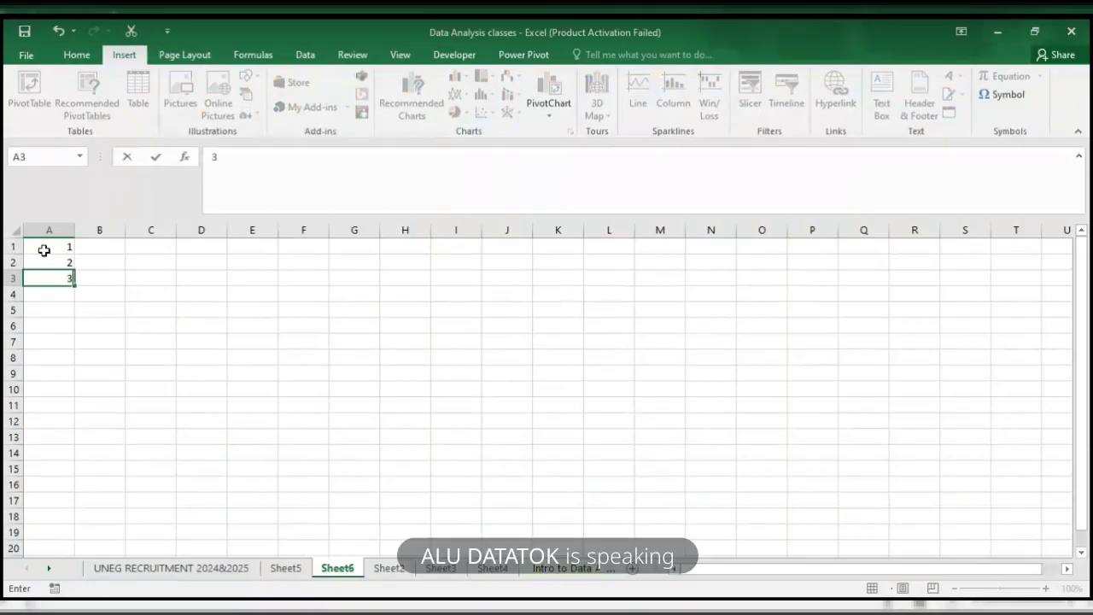
pyautogui.write('6')
pyautogui.press('BackSpace')
pyautogui.press('Return')
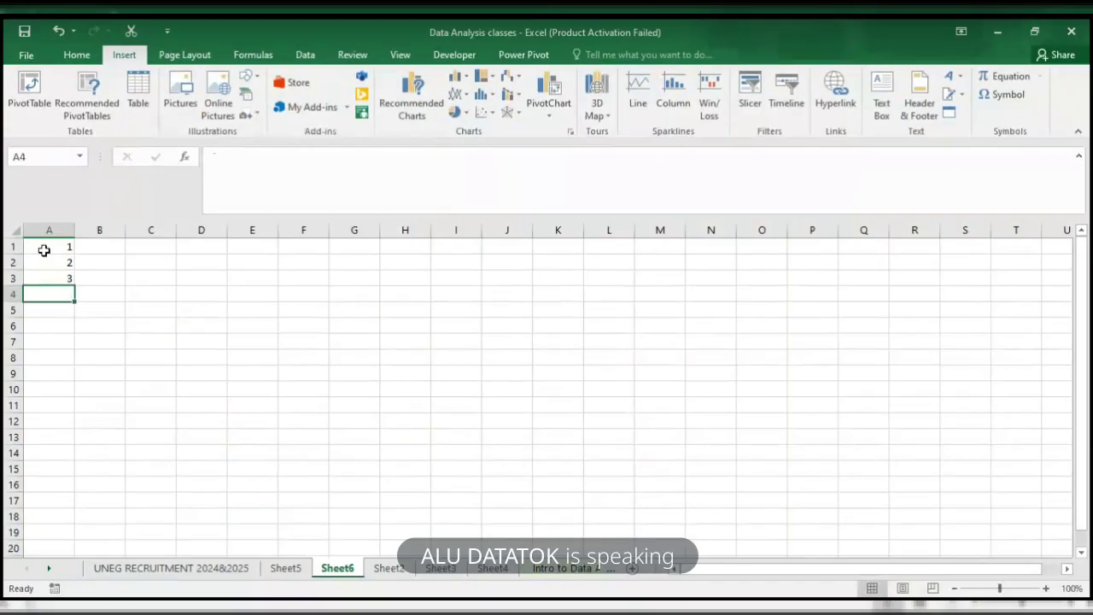
# - Enter the values 4, 8 and 9 in cells A4 to A6
pyautogui.write('4')
pyautogui.press('Return')
pyautogui.write('8')
pyautogui.press('Return')
pyautogui.write('9')
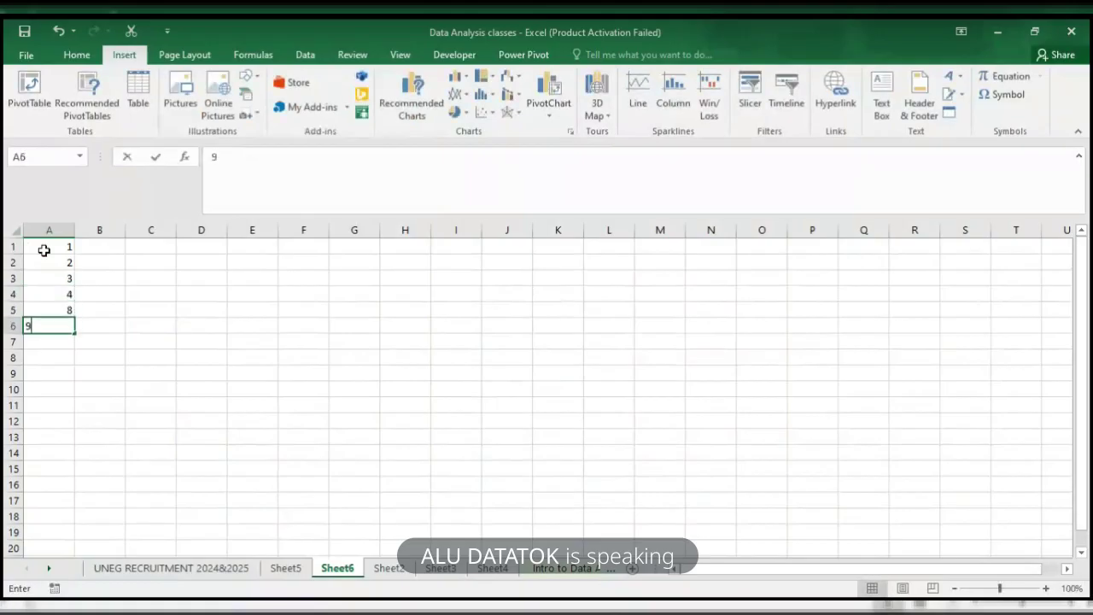
pyautogui.press('Return')
# - Try to fill column A from cell A6 down to A45, and undo the fill
pyautogui.click(60, 326)
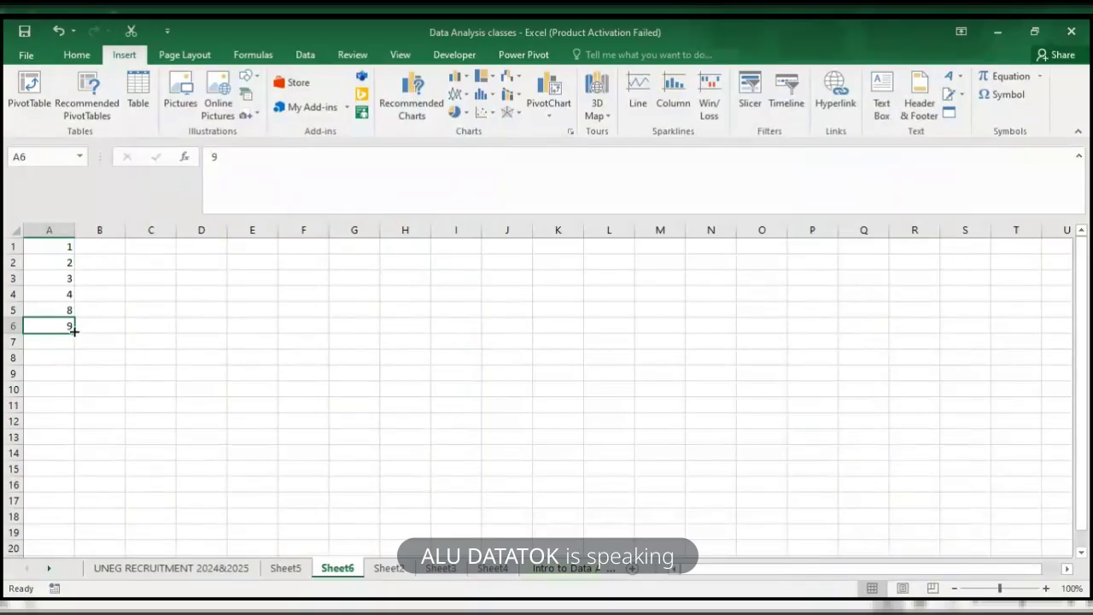
pyautogui.moveTo(74, 330); pyautogui.dragTo(59, 558)
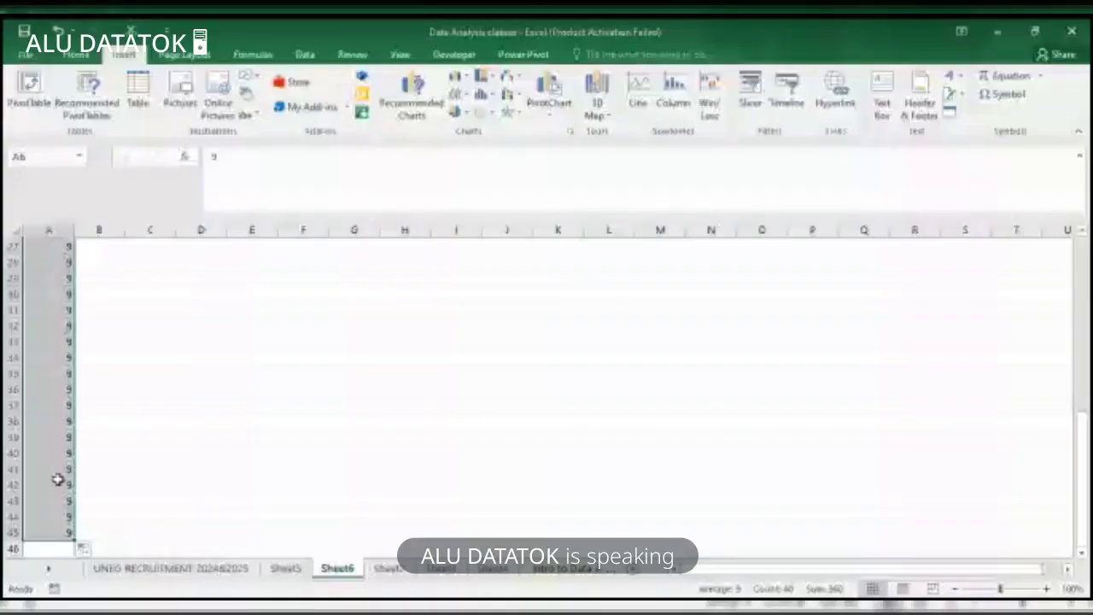
pyautogui.click(94, 483)
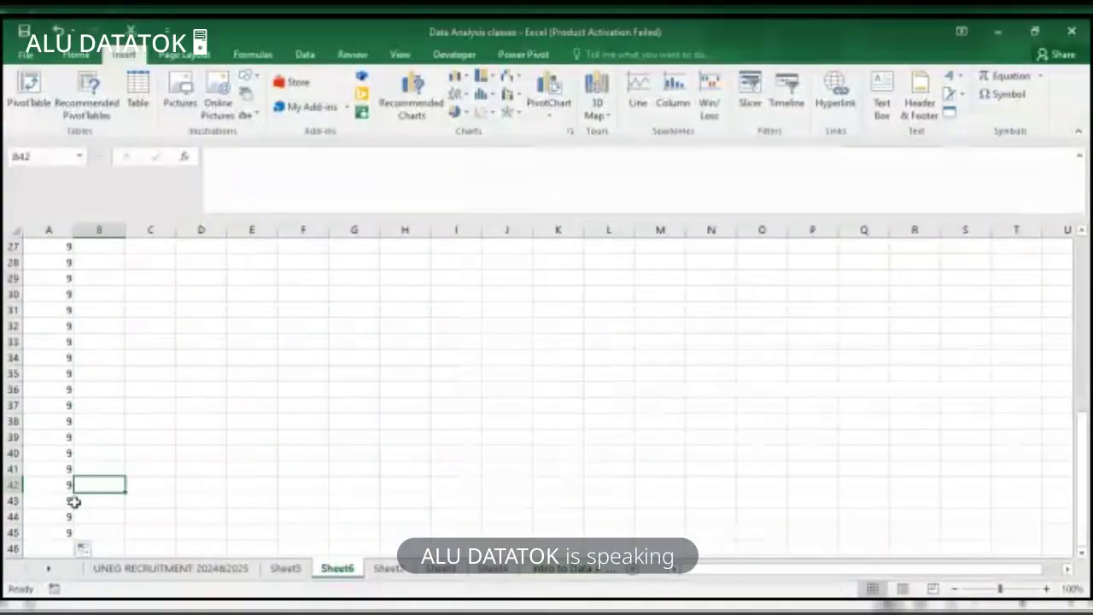
pyautogui.hotkey('ctrl', 'z')
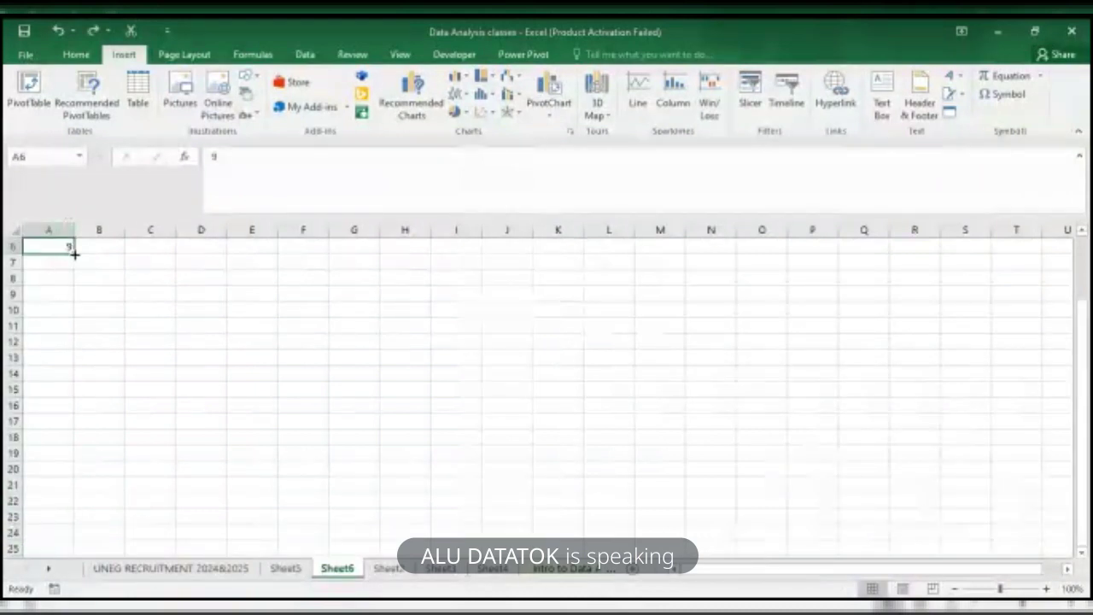
# - Autofill column A from cell A6 down to A88, using the Fill Series option to number the cells consecutively
pyautogui.moveTo(74, 254); pyautogui.dragTo(51, 548)
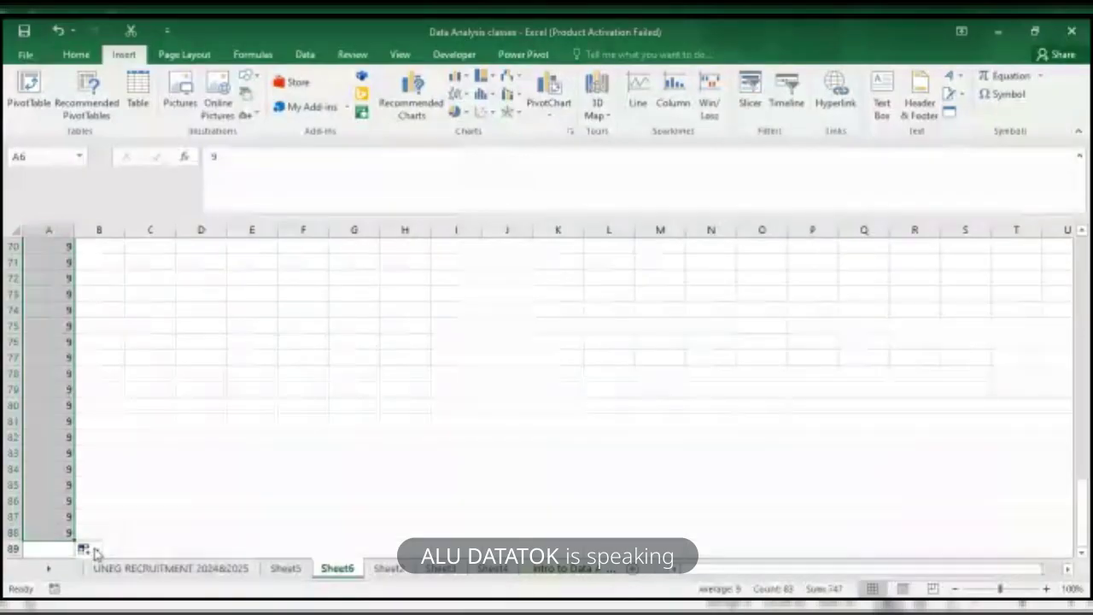
pyautogui.click(95, 552)
pyautogui.click(118, 474)
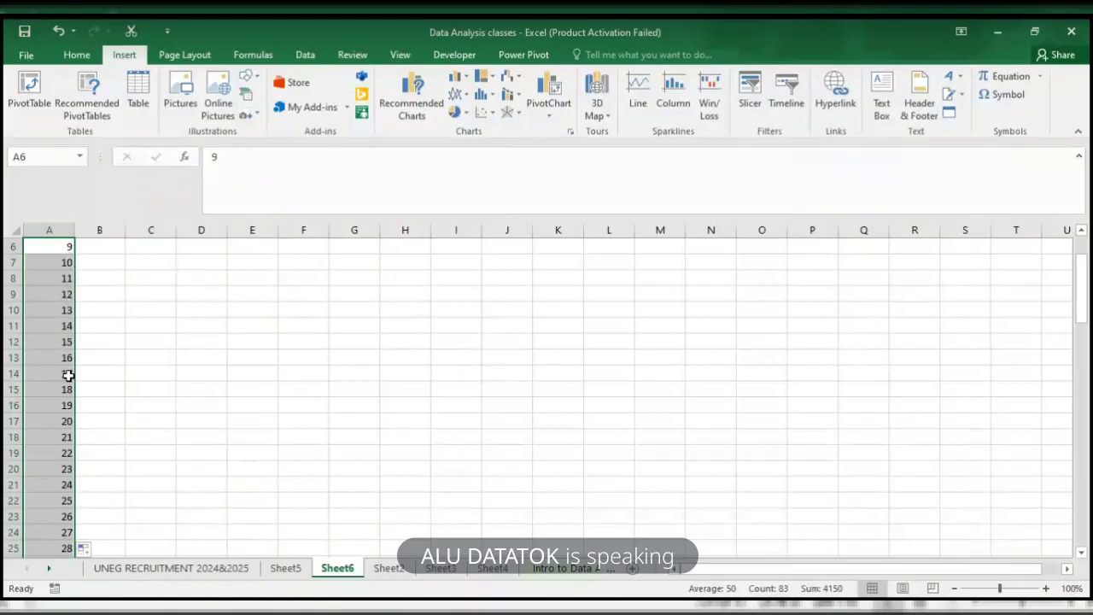
# - Extend the numbering in column A from cell A88 down to A112 as a fill series
pyautogui.scroll(-20, 58, 466)
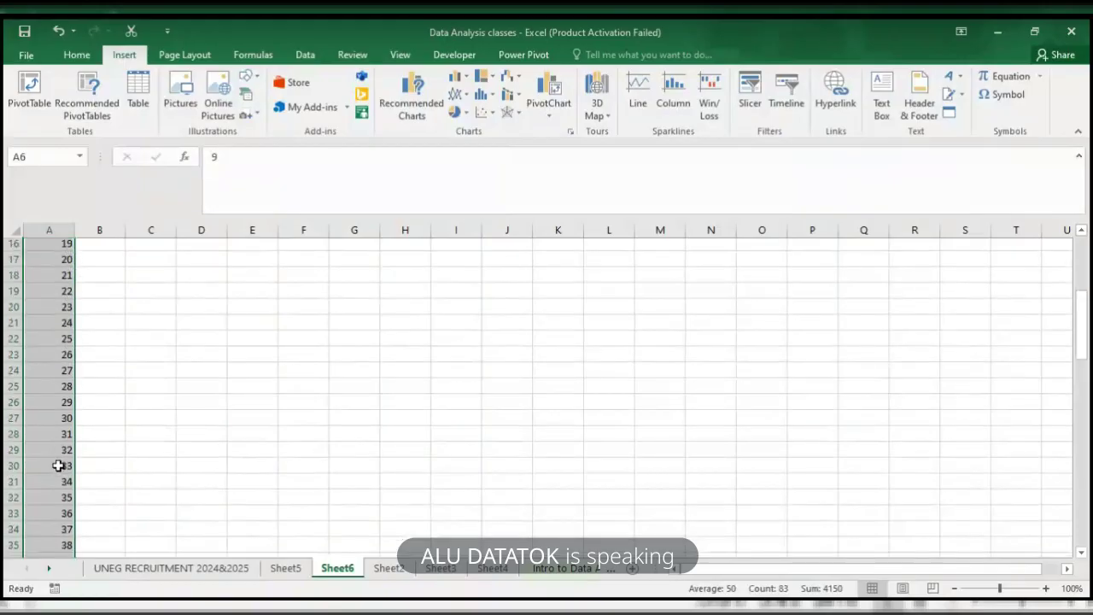
pyautogui.scroll(-1, 59, 465)
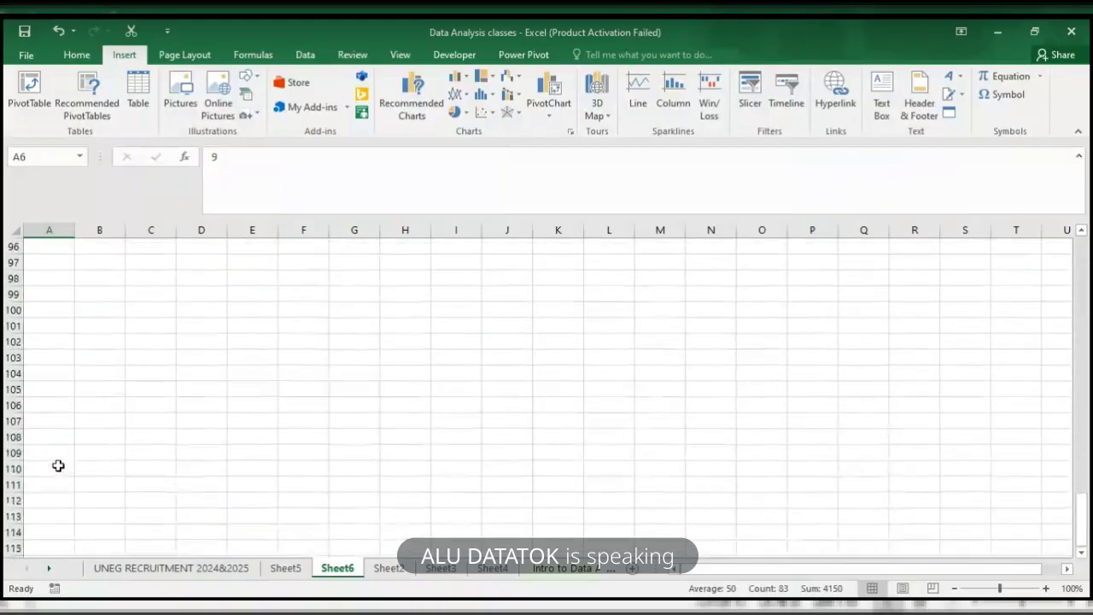
pyautogui.scroll(5, 58, 465)
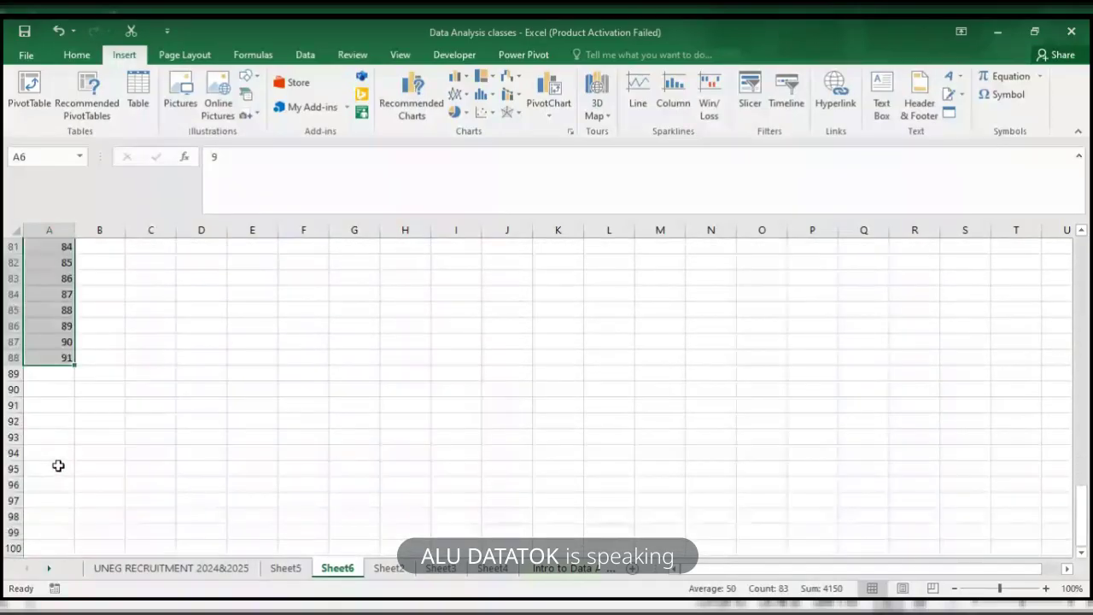
pyautogui.click(97, 360)
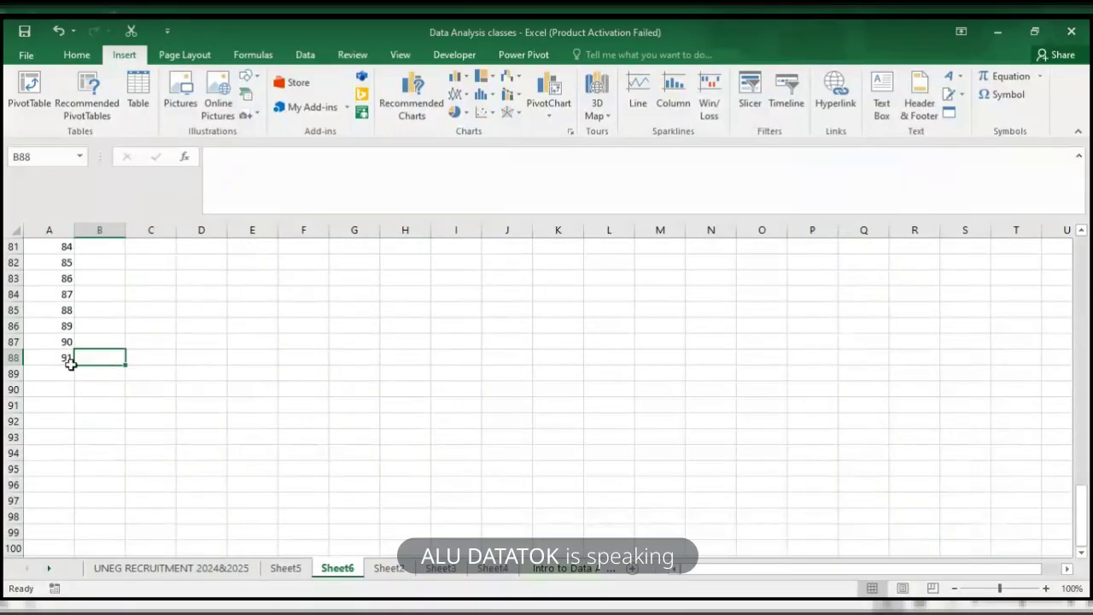
pyautogui.click(58, 359)
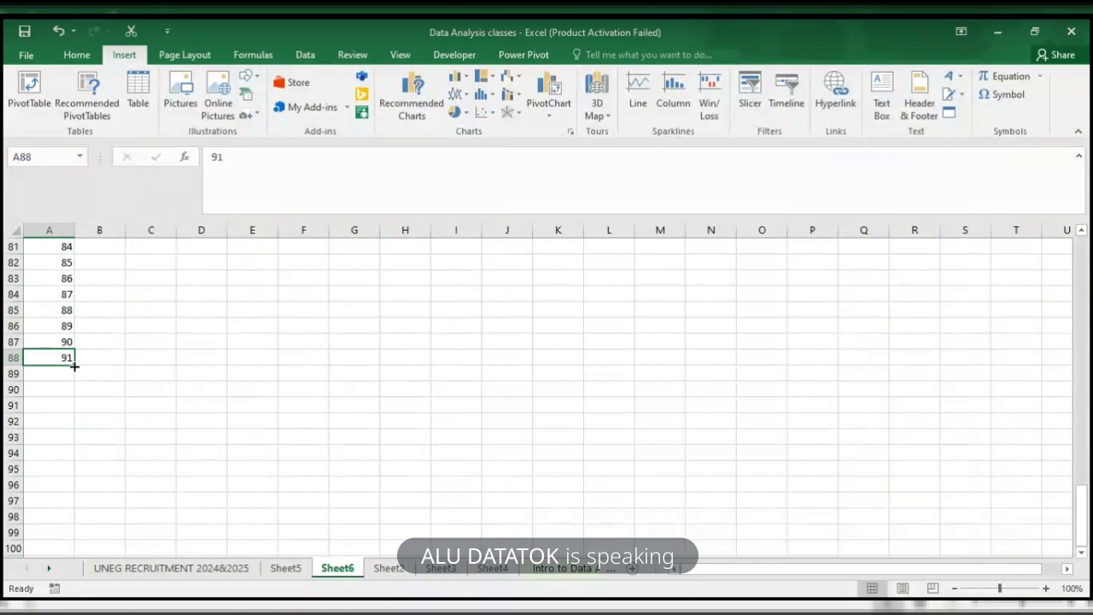
pyautogui.moveTo(74, 366); pyautogui.dragTo(47, 574)
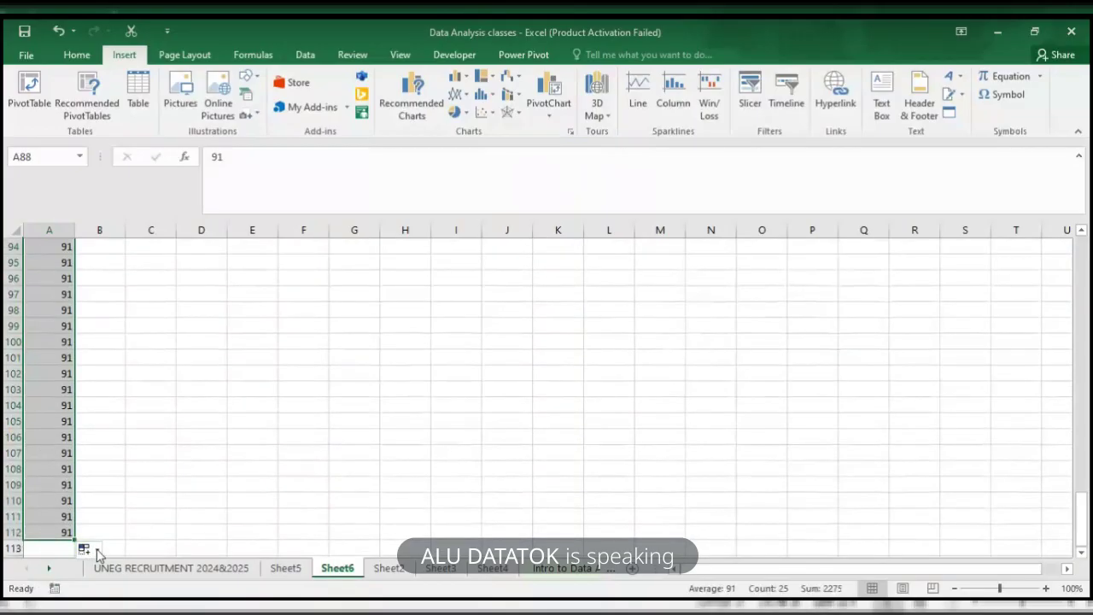
pyautogui.click(97, 552)
pyautogui.click(126, 477)
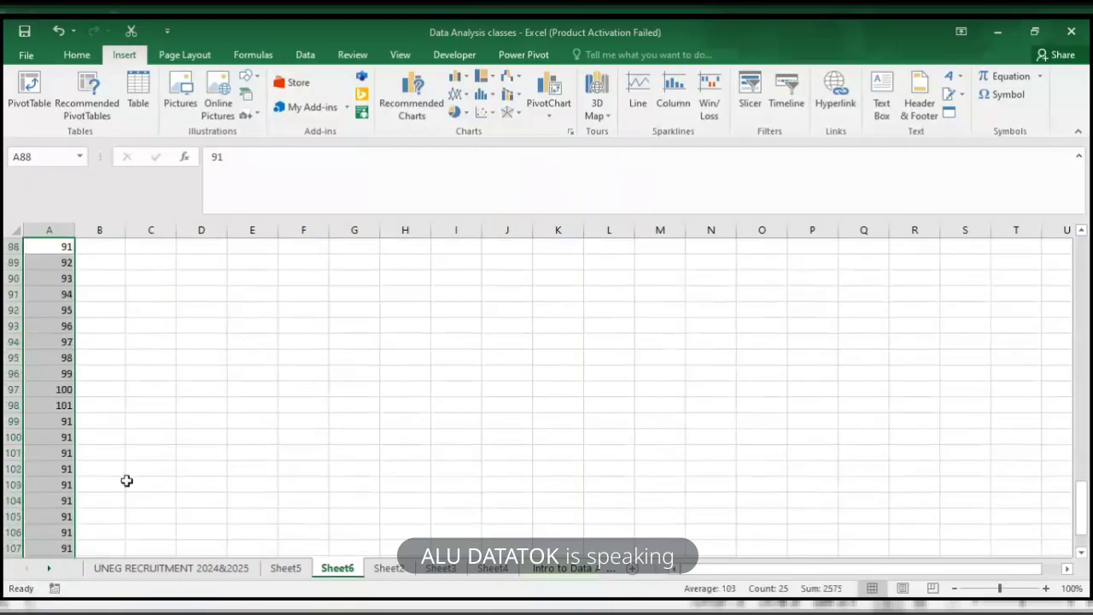
# - Fill the value of cell A1 across row 1 to column L
pyautogui.scroll(20, 82, 395)
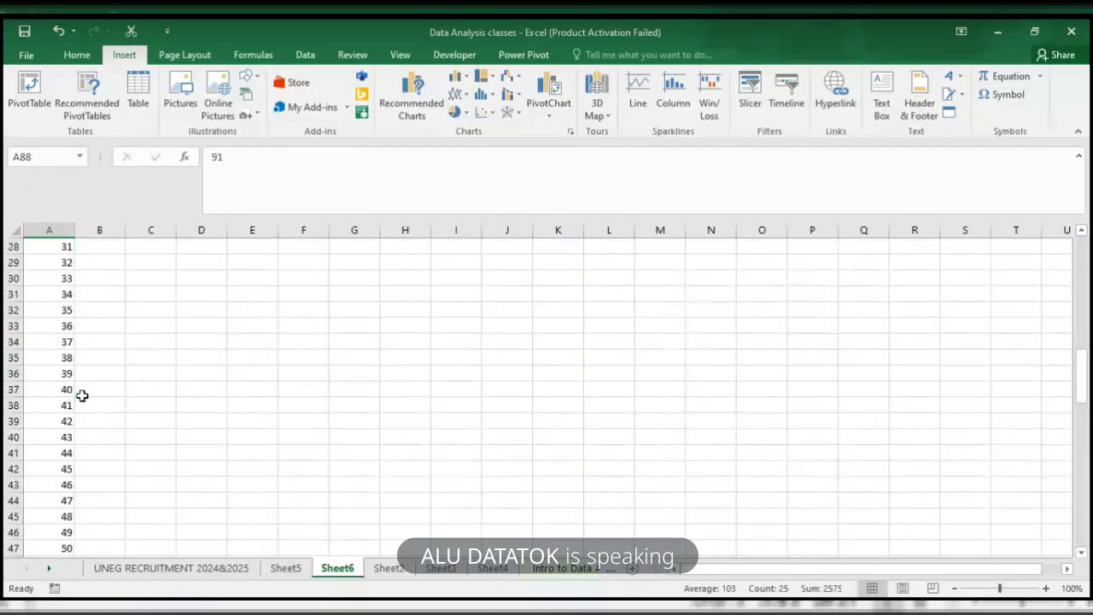
pyautogui.scroll(1, 82, 396)
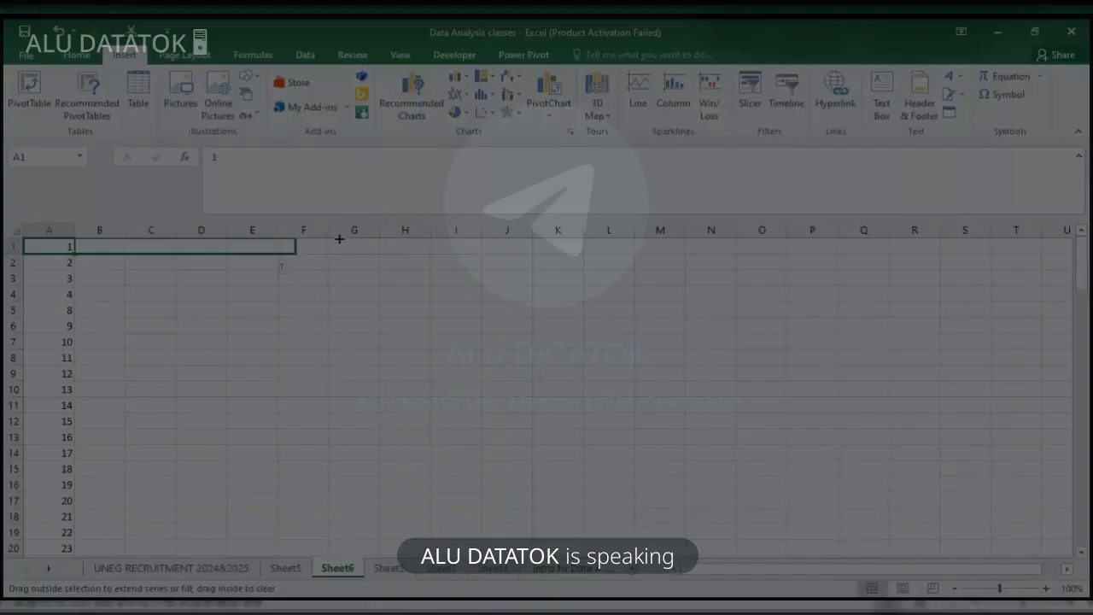
pyautogui.moveTo(341, 237); pyautogui.dragTo(657, 256)
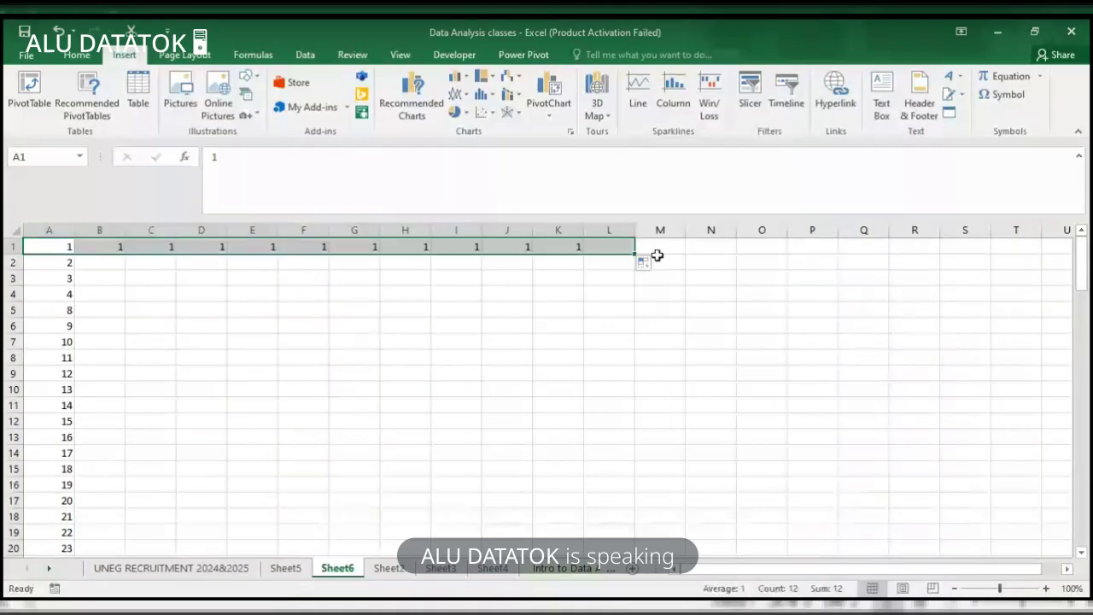
# - Enter the values 45, 200, 670 and 6748 in cells B2 to B5
pyautogui.click(168, 275)
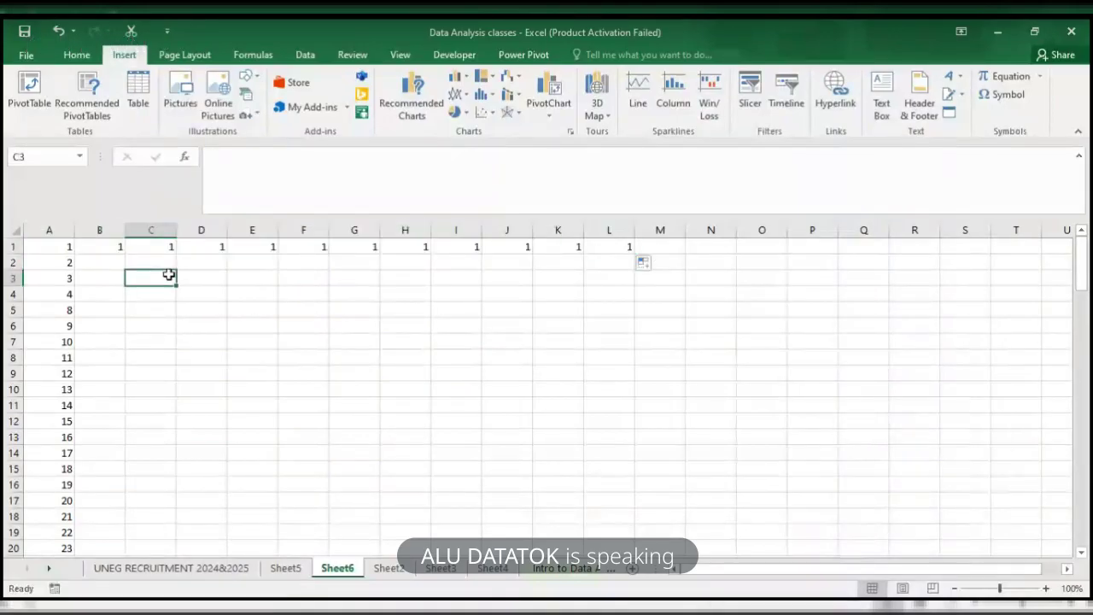
pyautogui.click(107, 259)
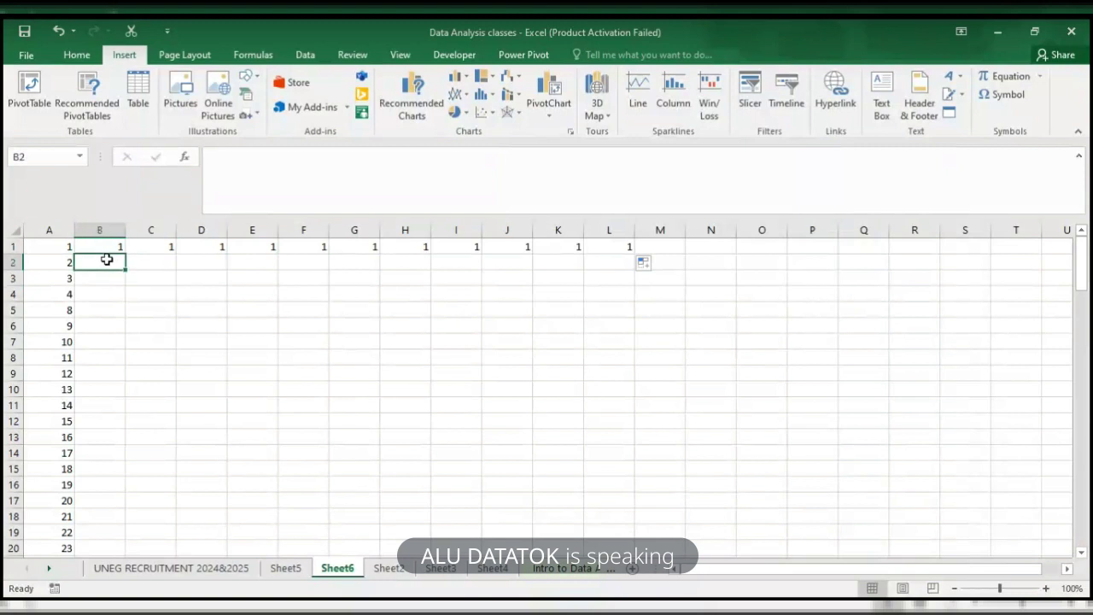
pyautogui.write('45')
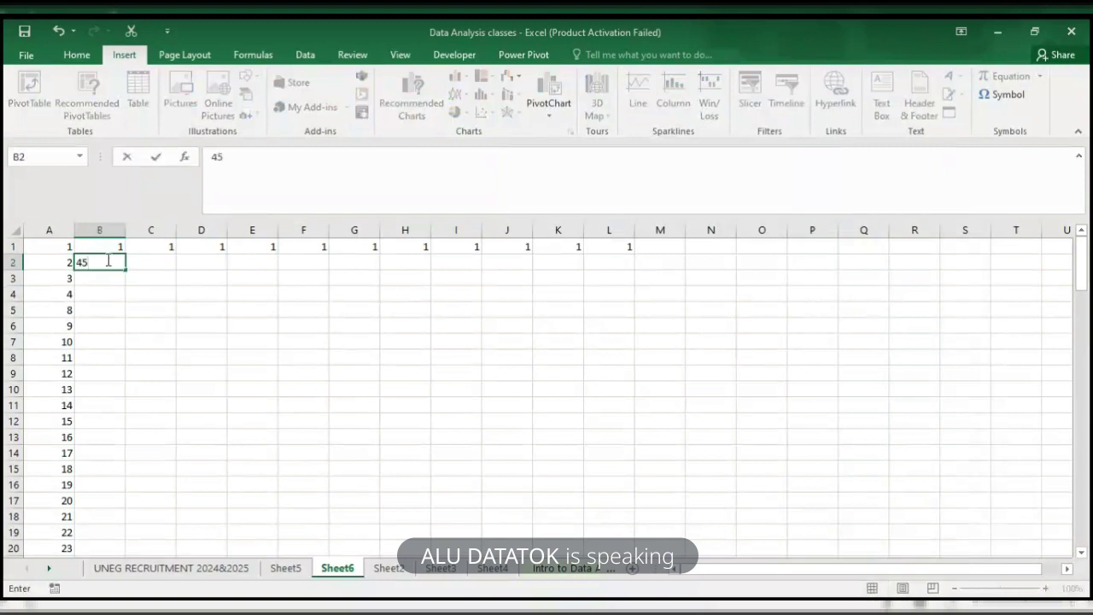
pyautogui.press('Return')
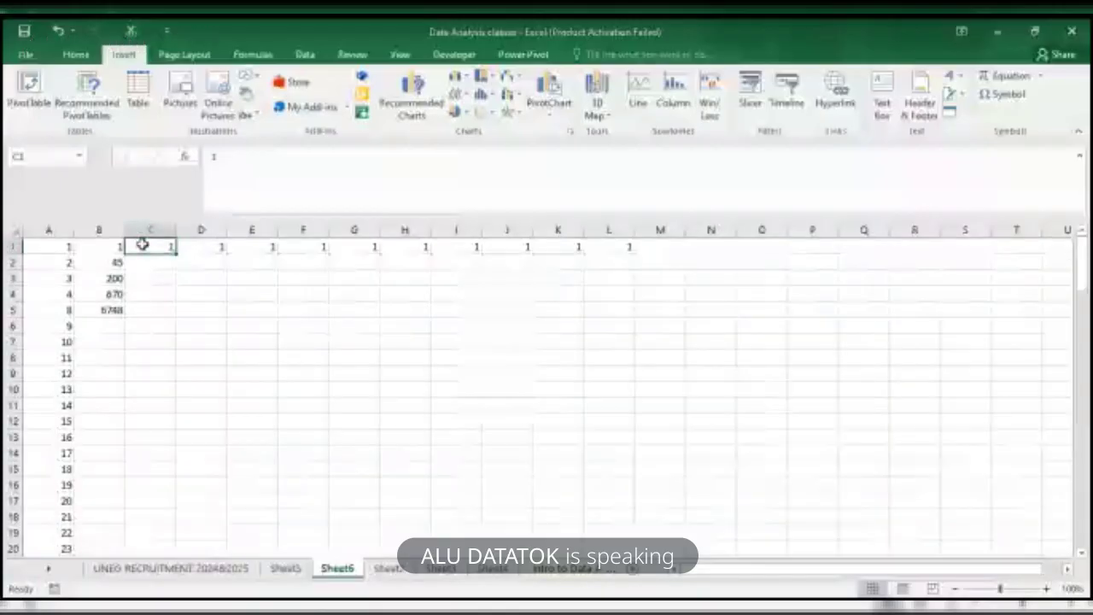
# - Enter the formula =1+B1 in cell C1
pyautogui.write('=')
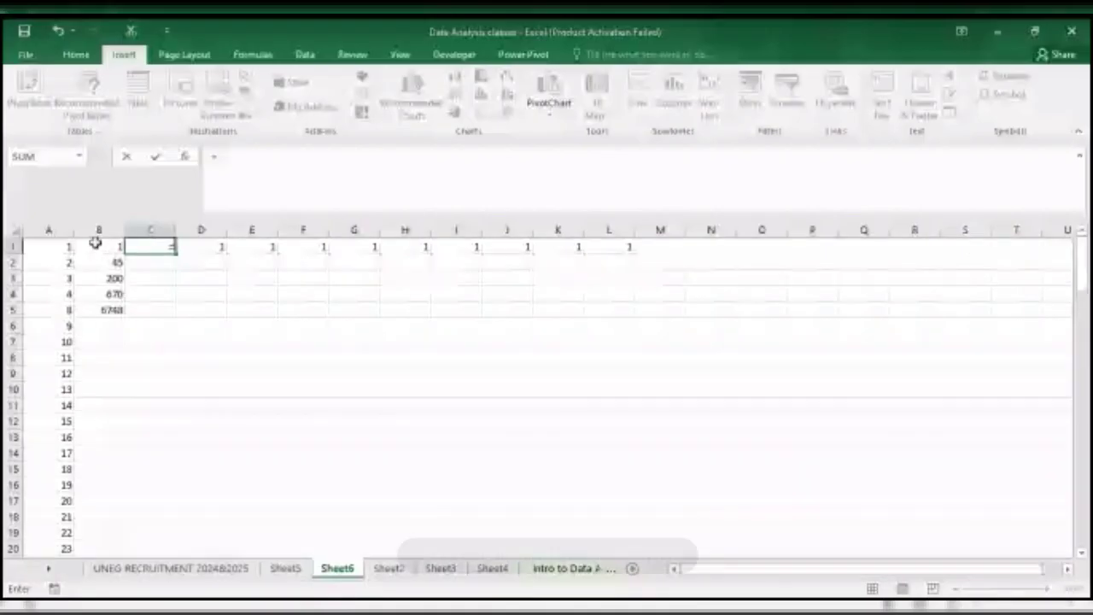
pyautogui.write('1+')
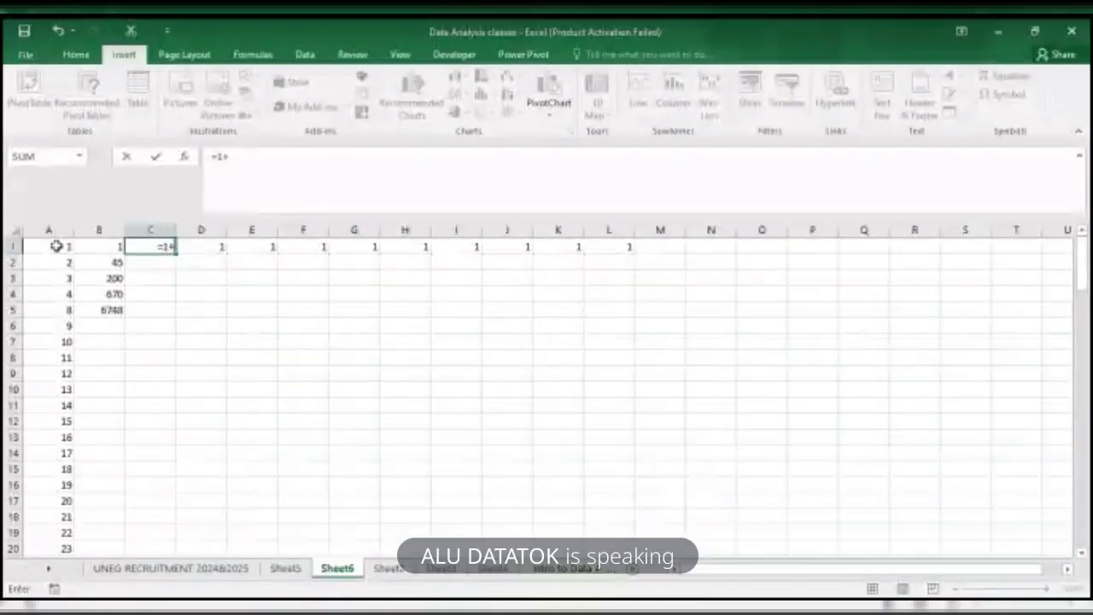
pyautogui.click(82, 248)
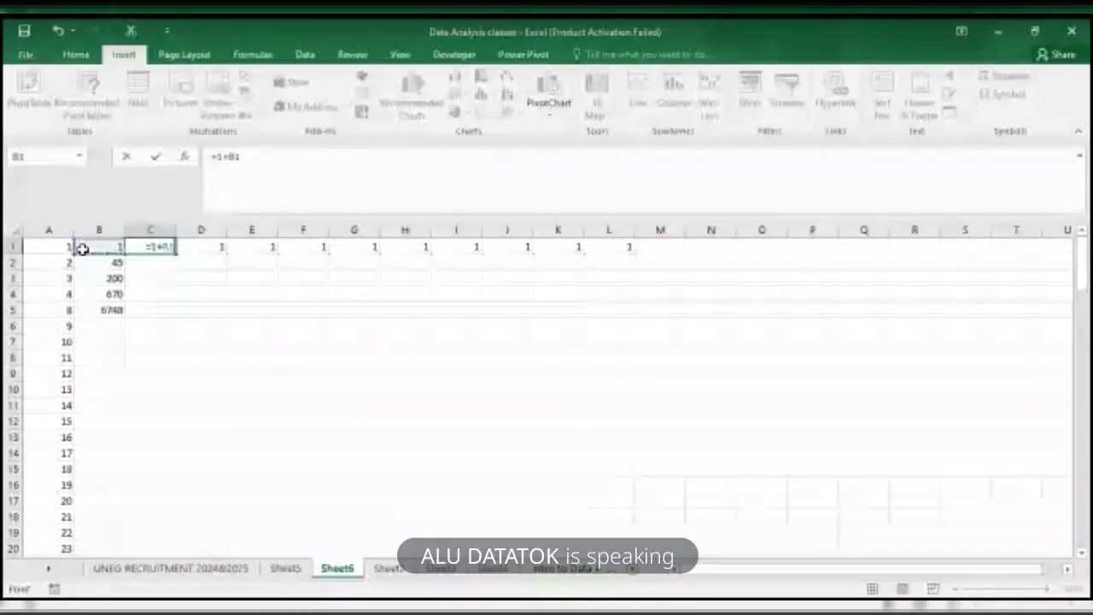
pyautogui.press('Return')
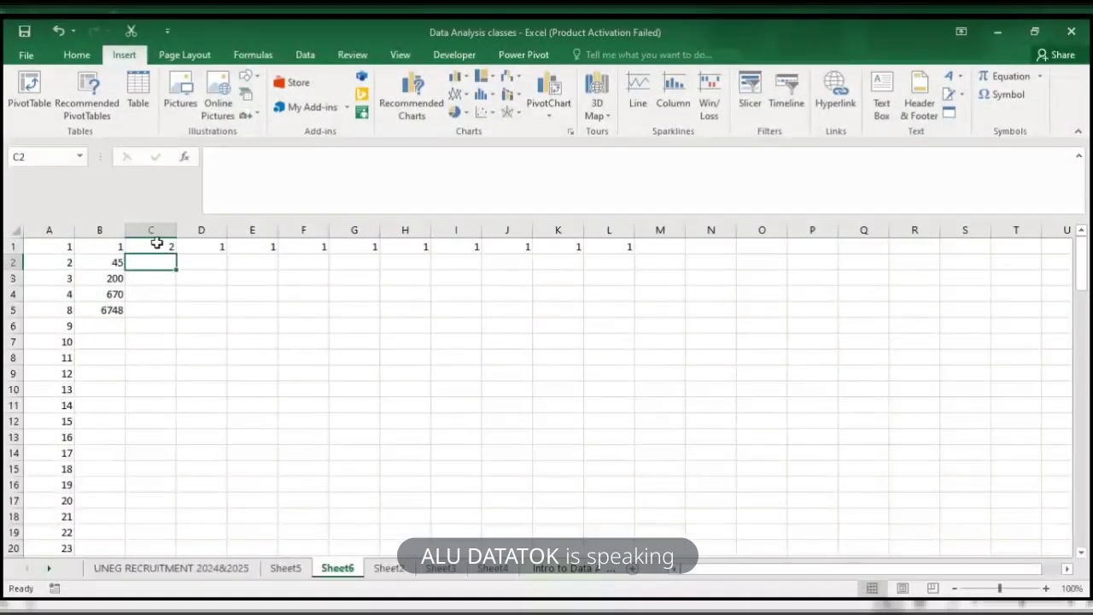
# - Edit the formula in cell C1 to =A1+B1 so that both operands are cell references
pyautogui.click(165, 245)
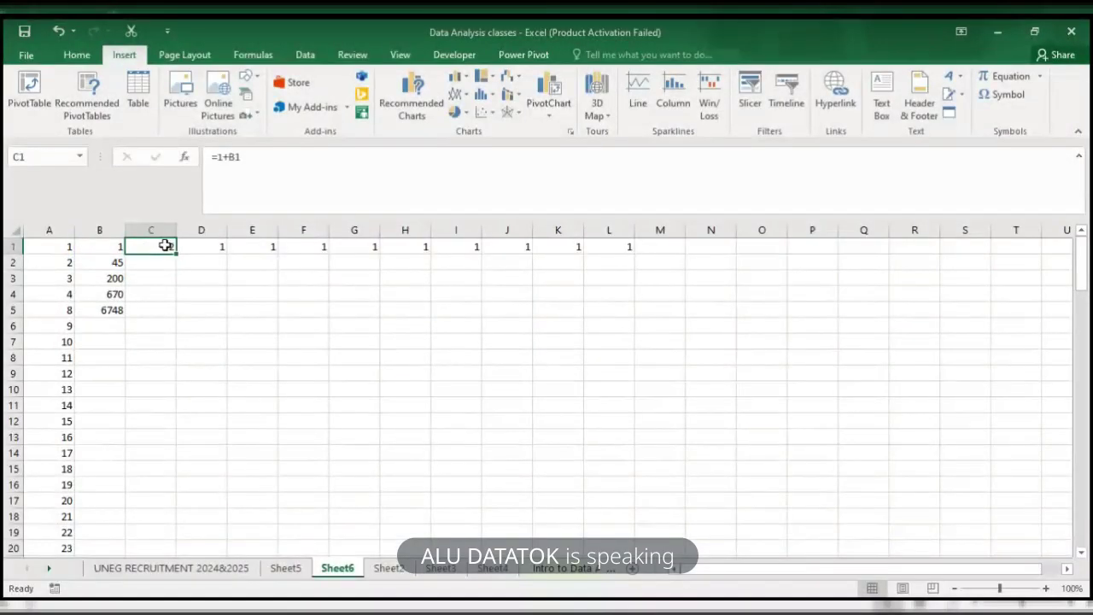
pyautogui.click(222, 157)
pyautogui.press('BackSpace')
pyautogui.write('a1')
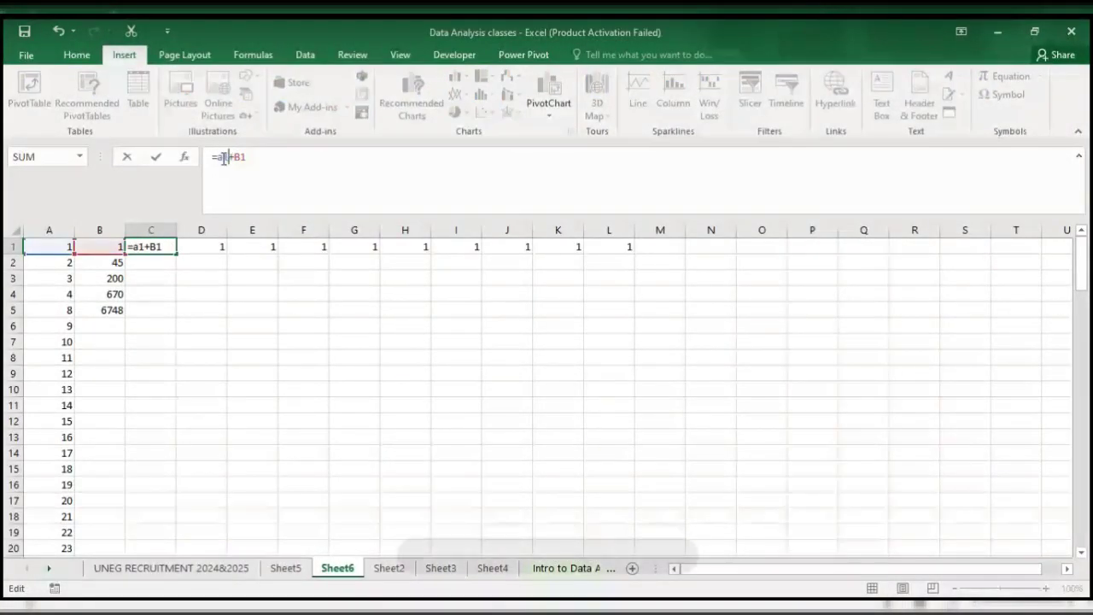
pyautogui.click(198, 245)
# - Fill the formula in C1 down to C5 and check the copied formulas in cells C2 to C4
pyautogui.click(159, 246)
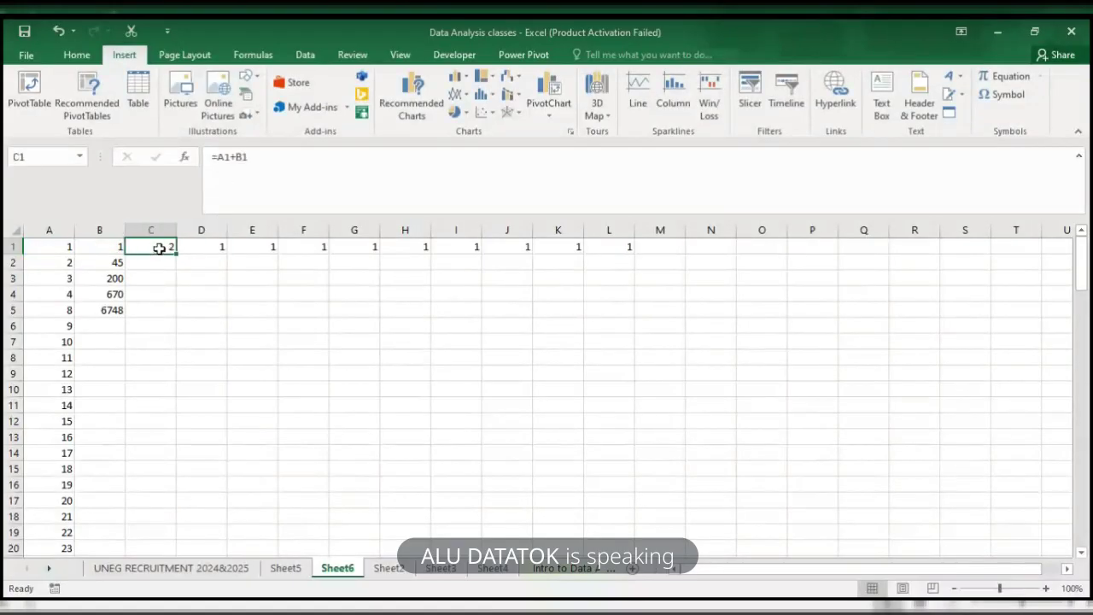
pyautogui.moveTo(177, 256); pyautogui.dragTo(180, 315)
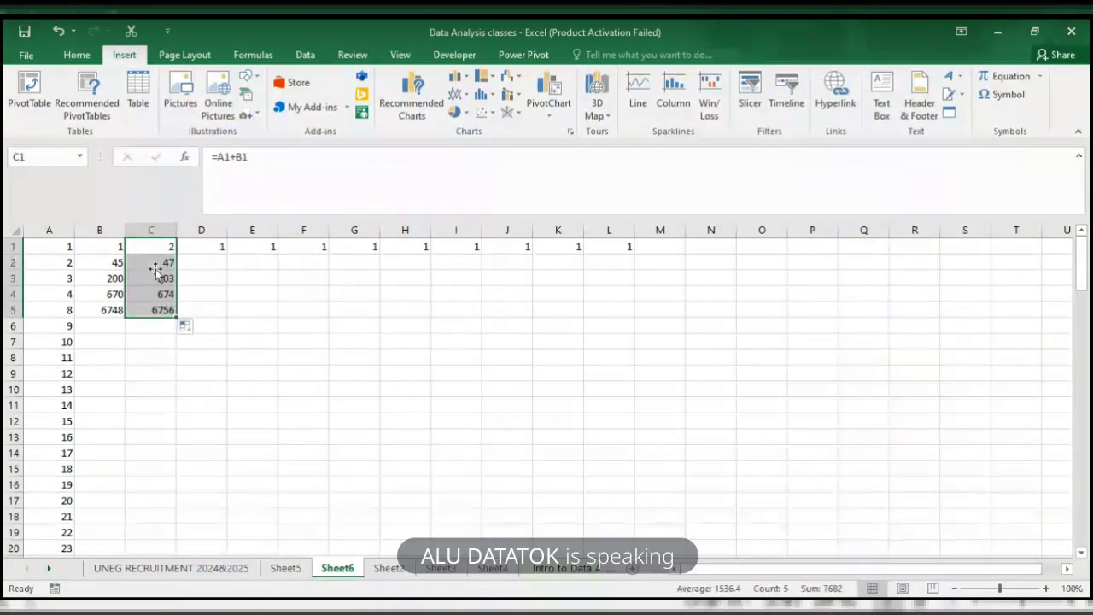
pyautogui.click(155, 269)
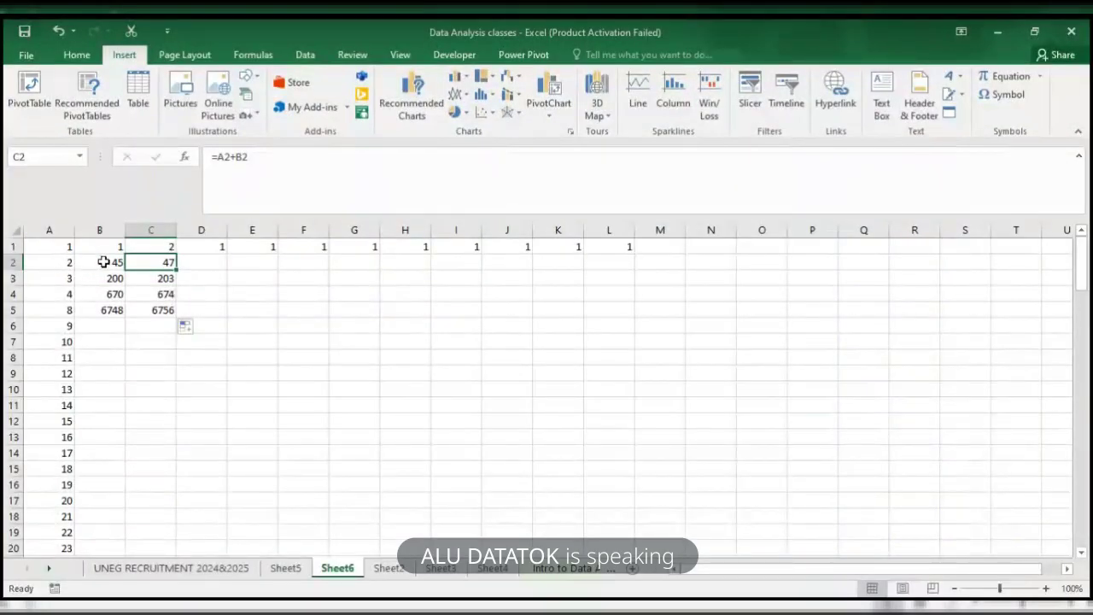
pyautogui.click(158, 281)
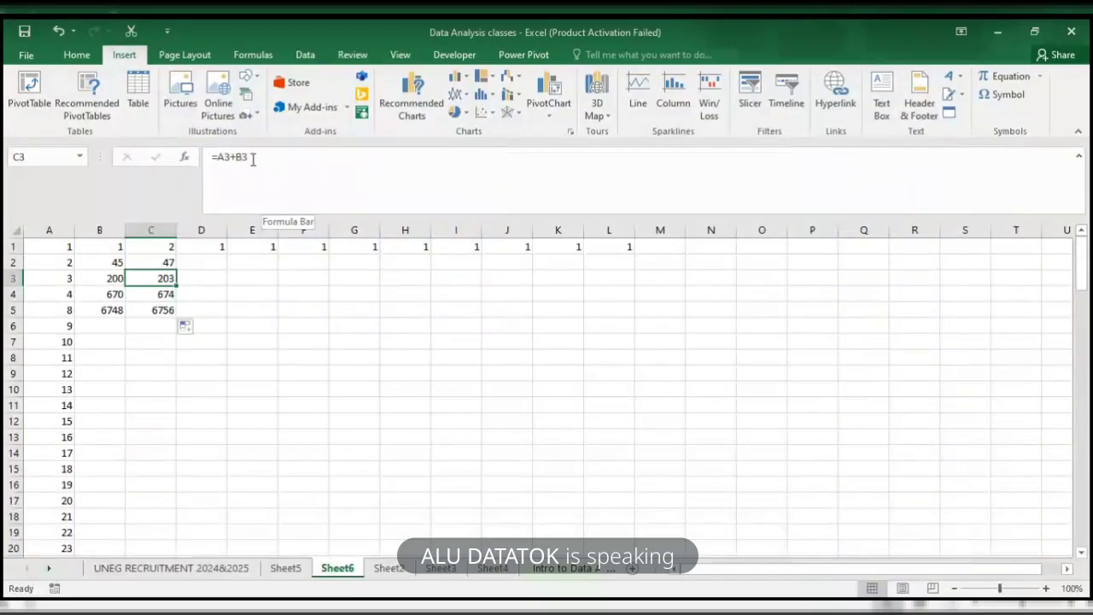
pyautogui.click(164, 293)
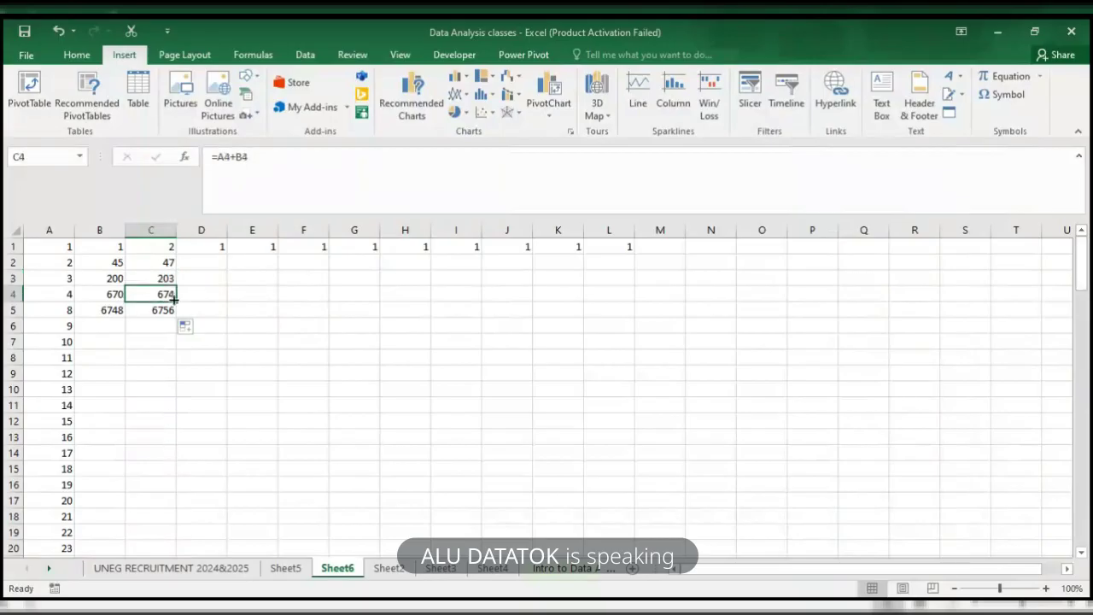
# - Autofill the addition formula from cell C5 down column C to the last numbered row of column A
pyautogui.click(162, 312)
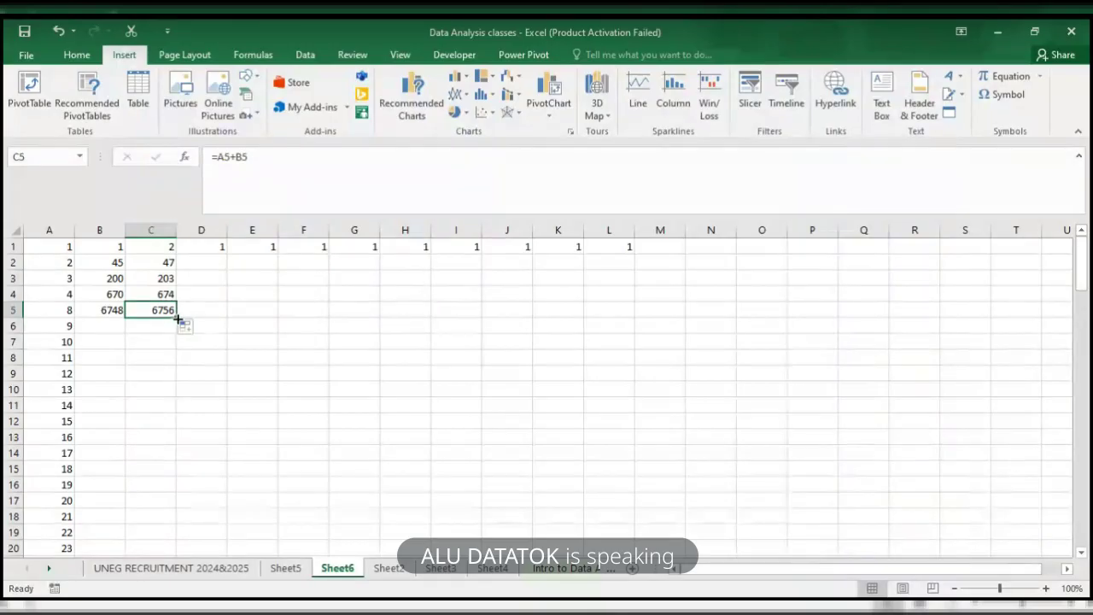
pyautogui.doubleClick(176, 319)
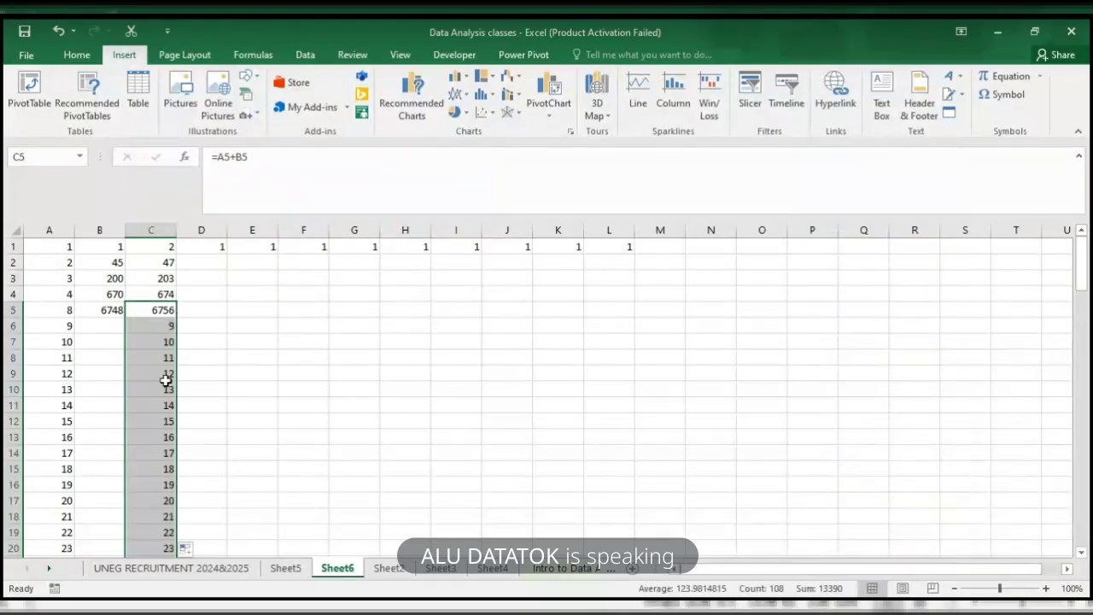
pyautogui.scroll(-10, 166, 379)
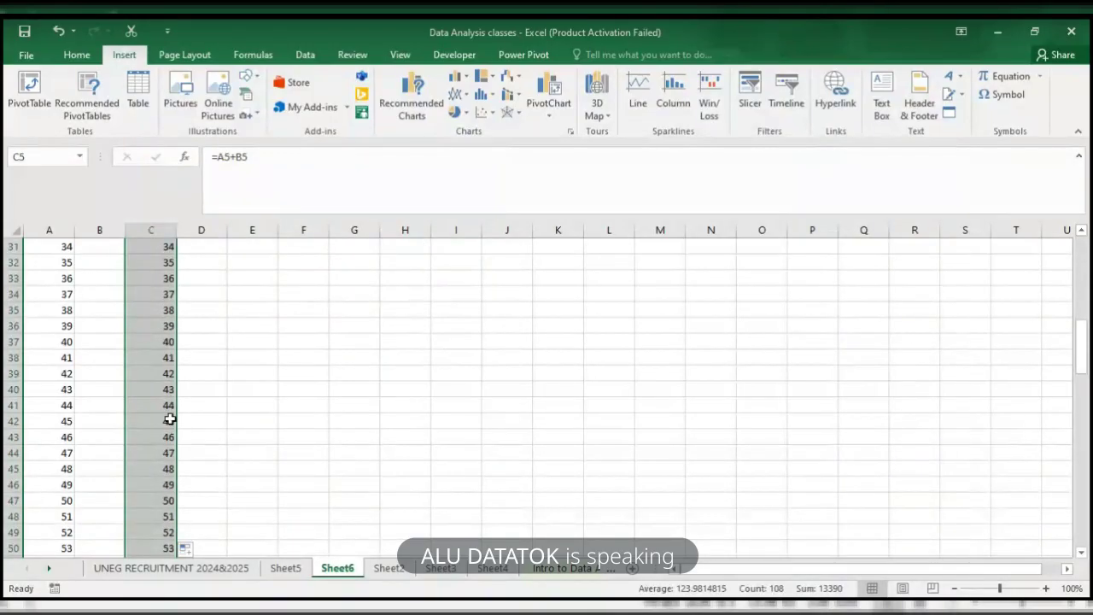
pyautogui.scroll(10, 170, 420)
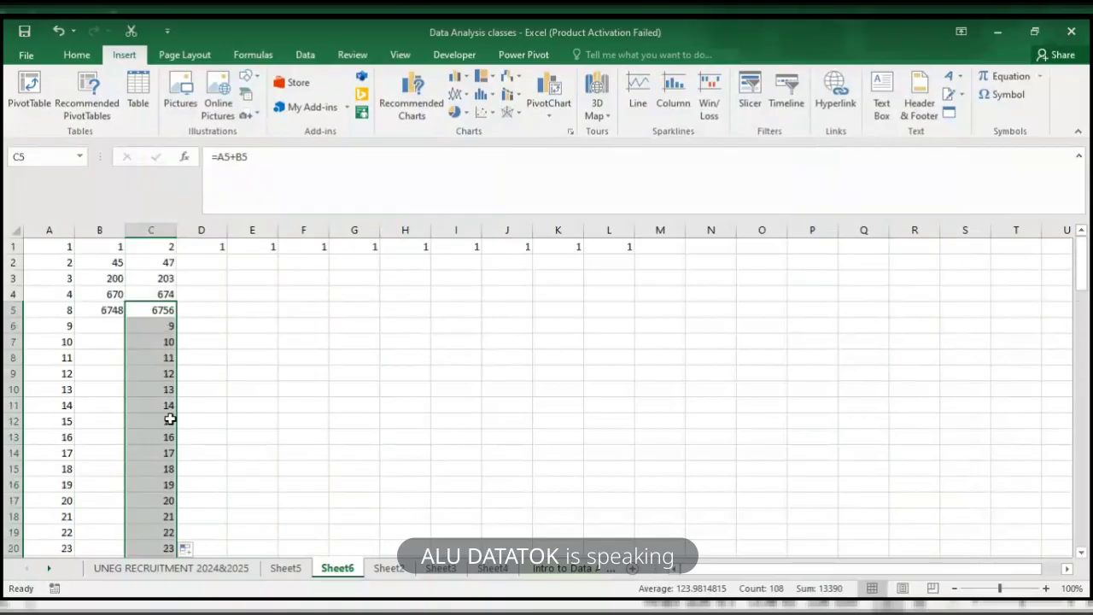
pyautogui.moveTo(112, 329); pyautogui.dragTo(112, 390)
pyautogui.click(112, 329)
pyautogui.write('6651')
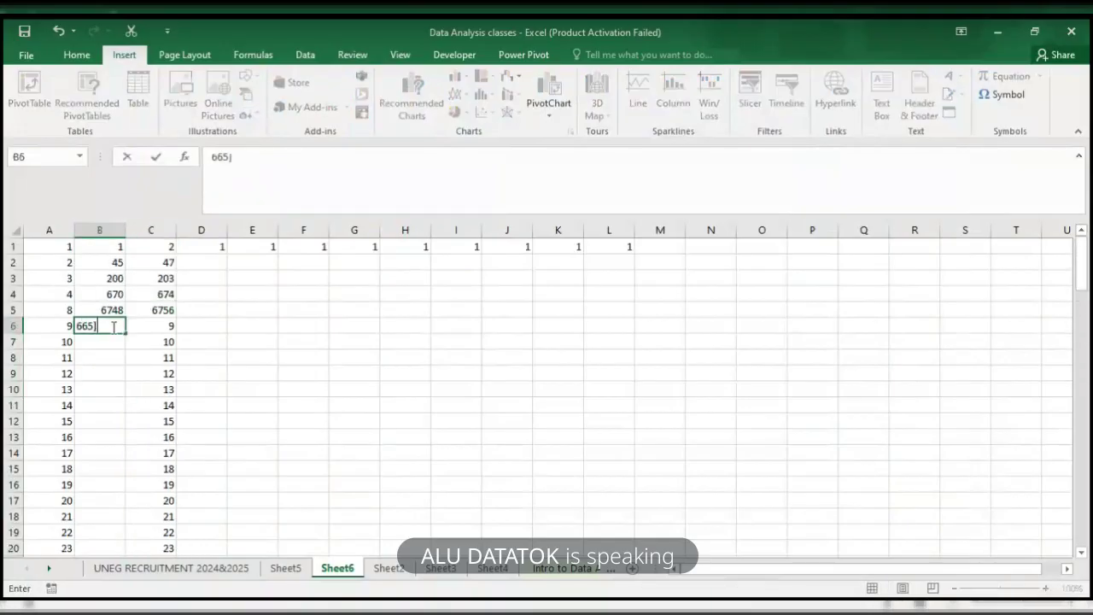
pyautogui.press('Return')
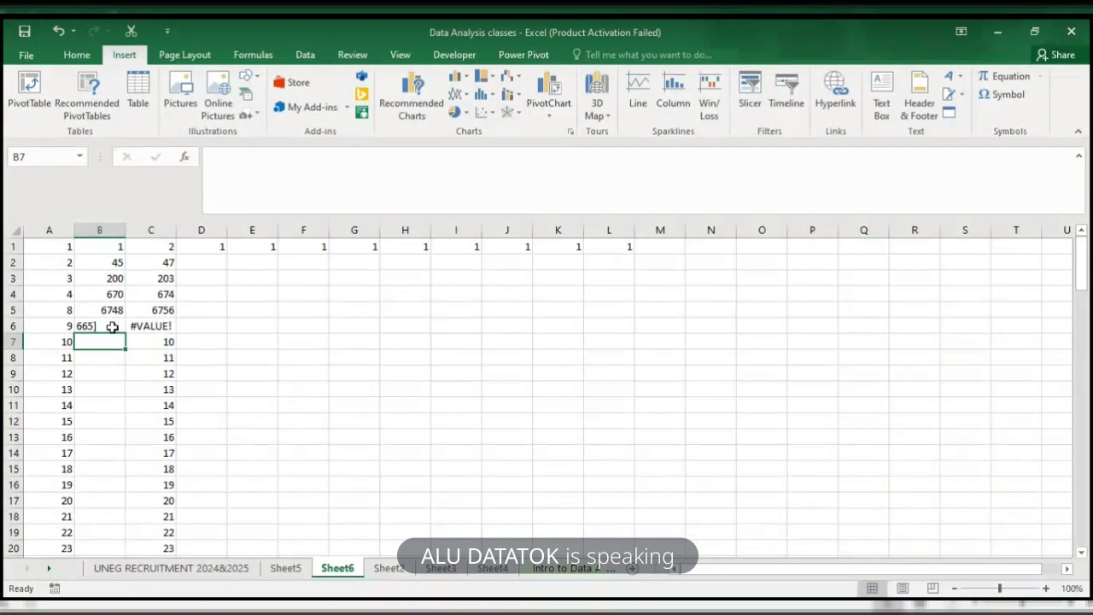
# - Enter the value 67 in cell B6 and 45 in cell B7
pyautogui.click(107, 328)
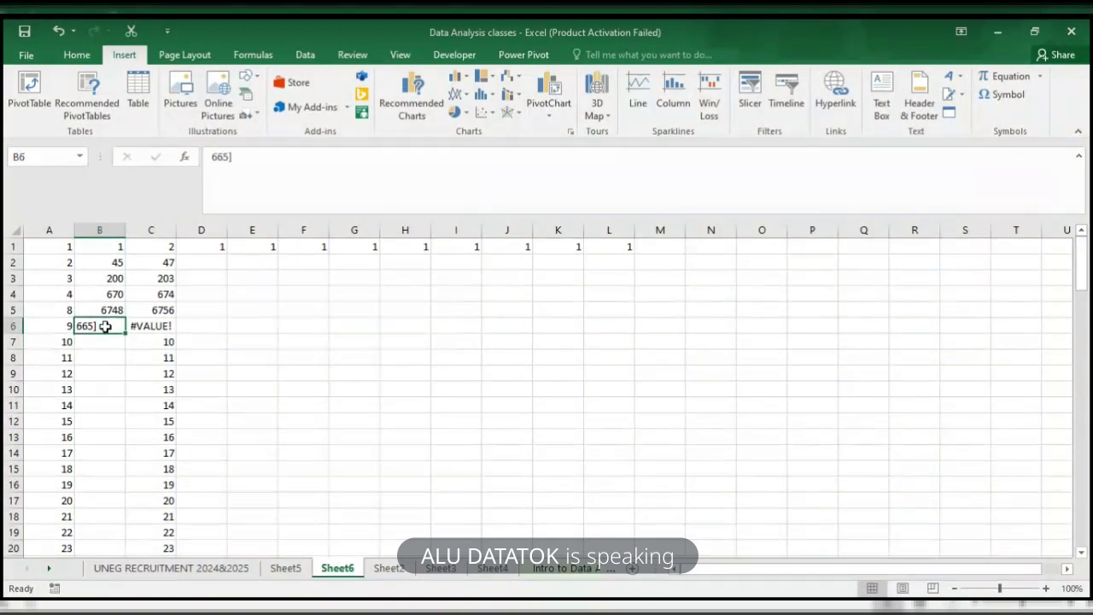
pyautogui.write('67')
pyautogui.press('Return')
pyautogui.click(105, 328)
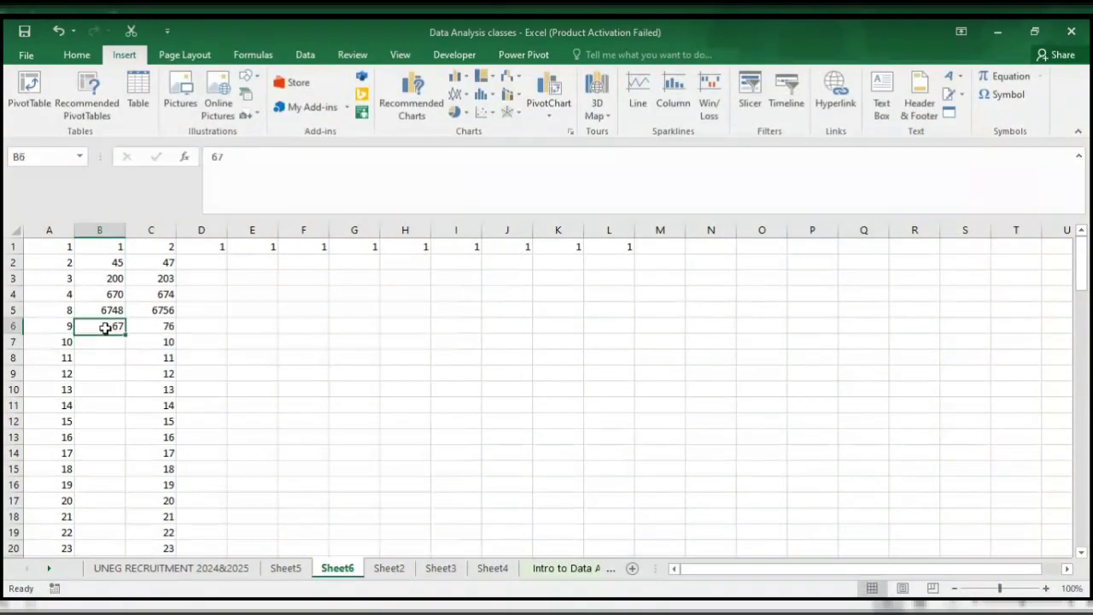
pyautogui.press('Return')
pyautogui.write('45')
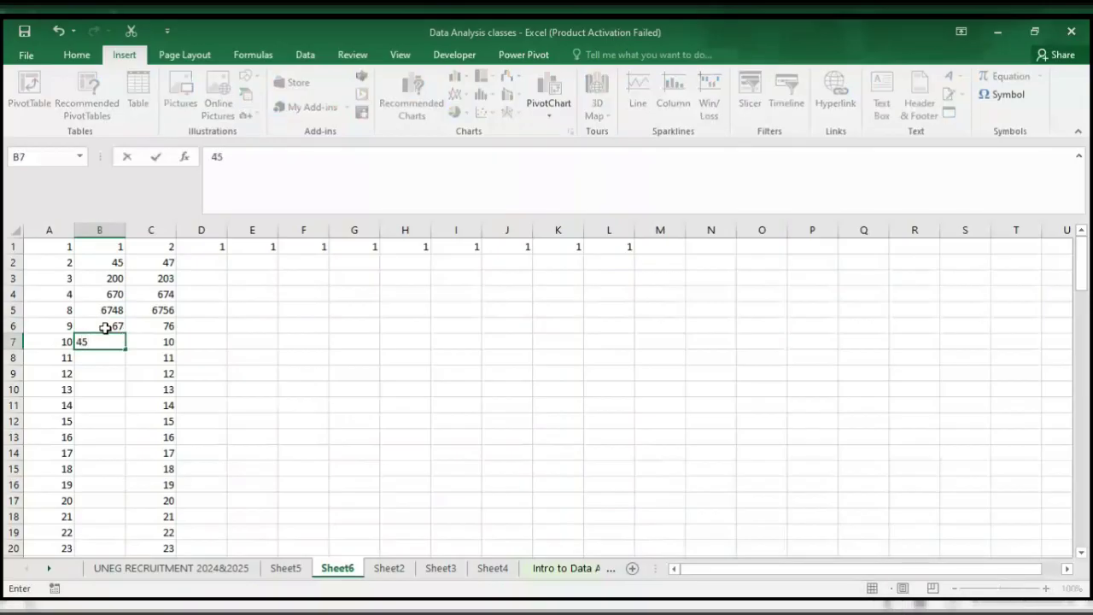
pyautogui.press('Return')
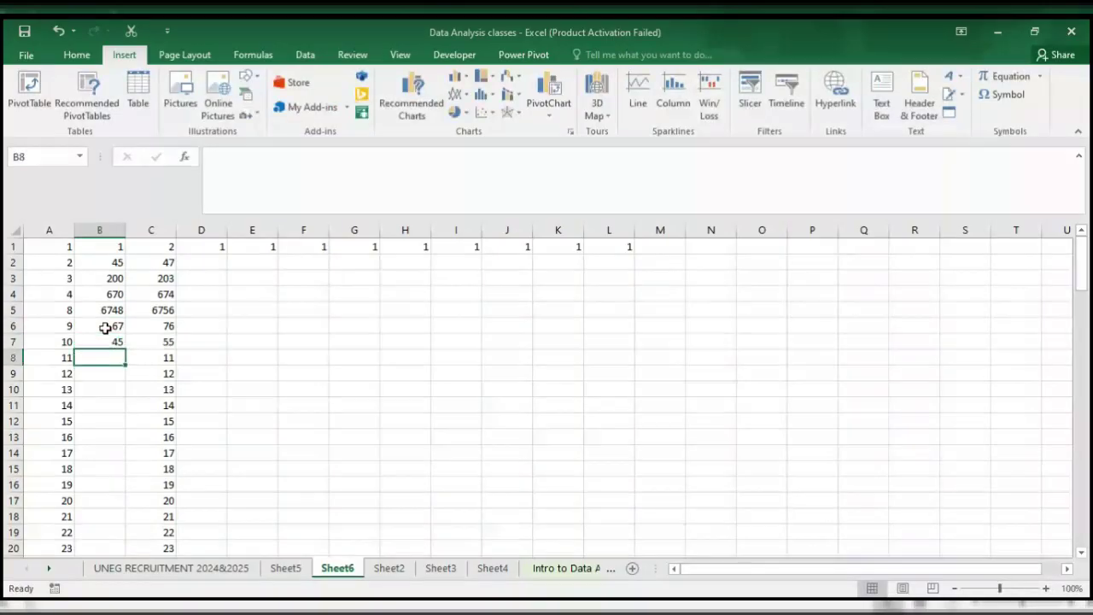
# - Fill the addition formula from cell C1 across to cell D1
pyautogui.click(163, 252)
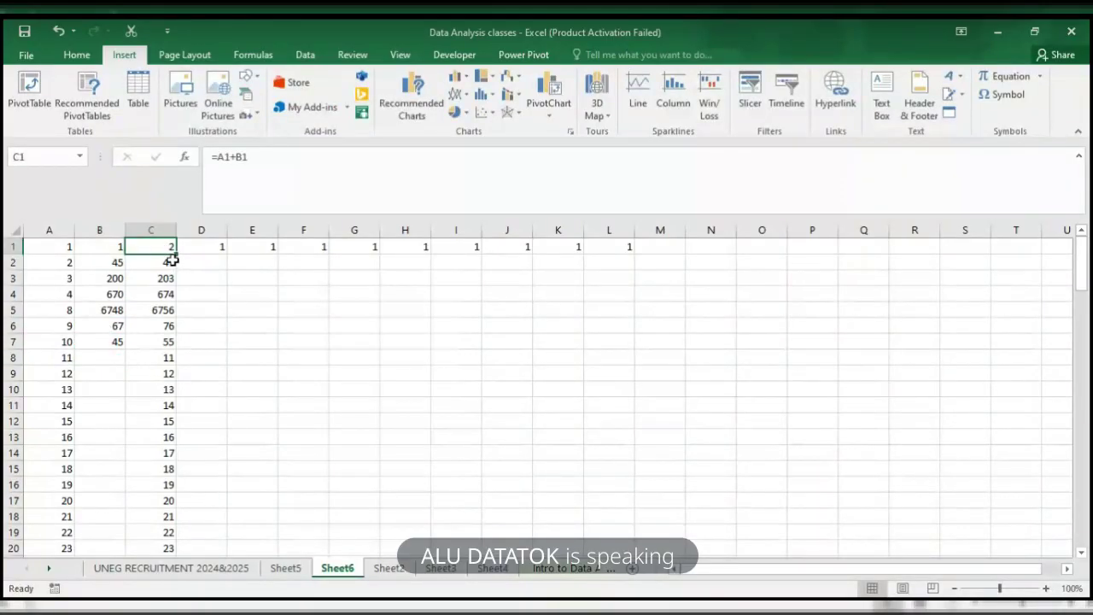
pyautogui.moveTo(184, 257); pyautogui.dragTo(210, 252)
pyautogui.click(161, 250)
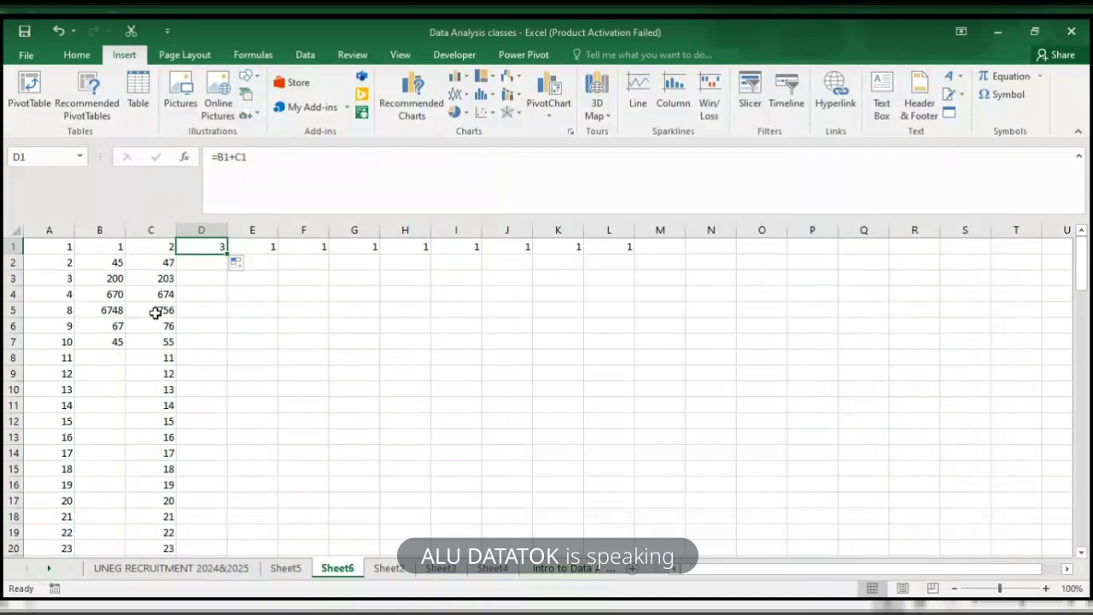
# - Enter 2+3 in cell D2, and convert it to the formula =2+3 by adding the equals sign
pyautogui.click(203, 267)
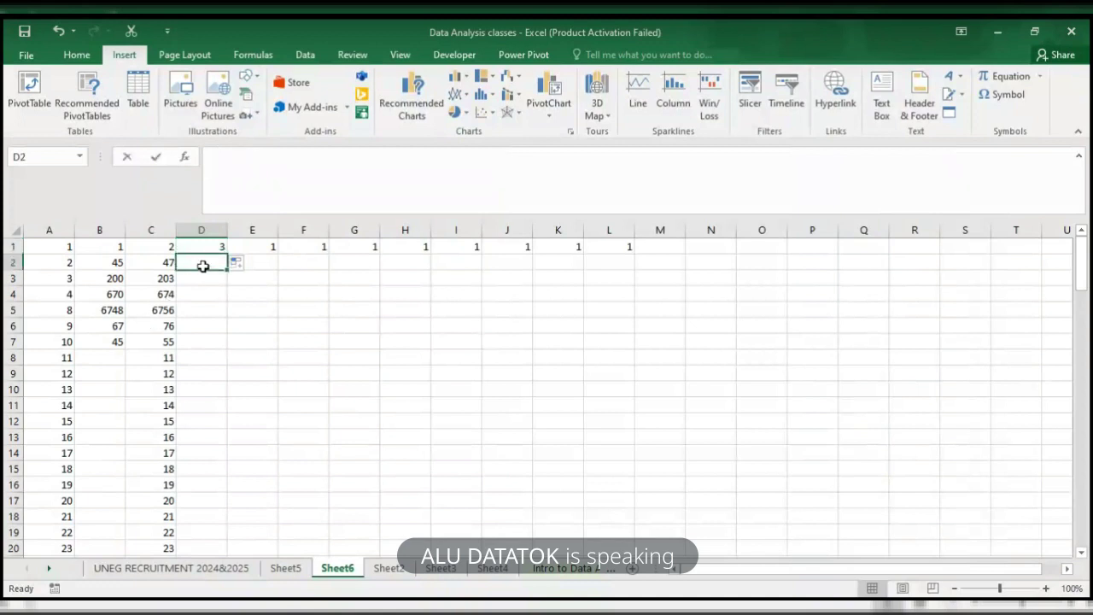
pyautogui.write('2+3')
pyautogui.press('Return')
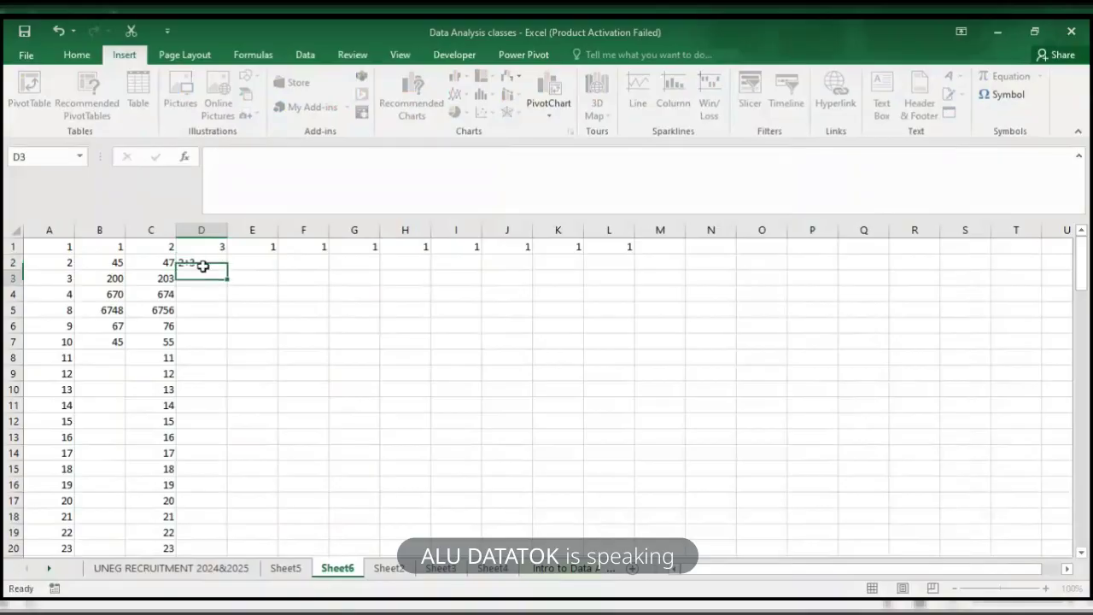
pyautogui.click(204, 261)
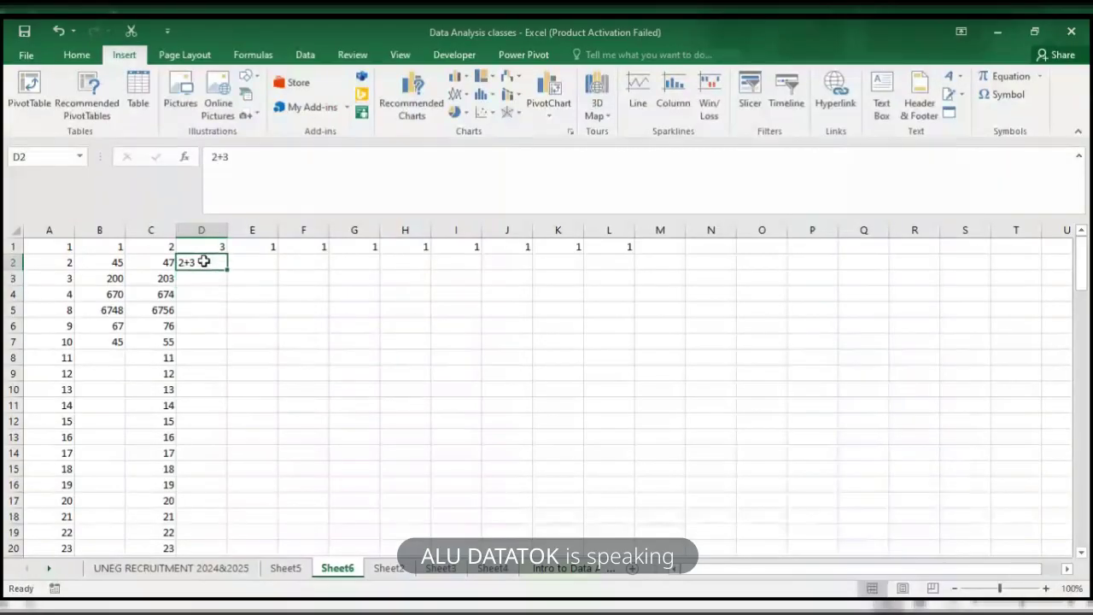
pyautogui.click(210, 156)
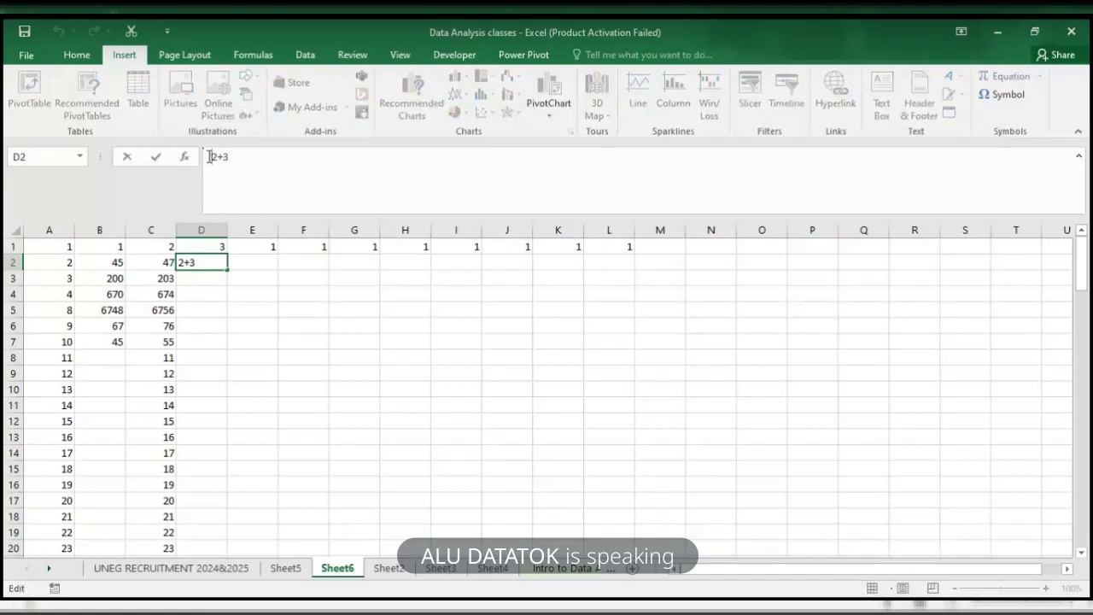
pyautogui.write('=')
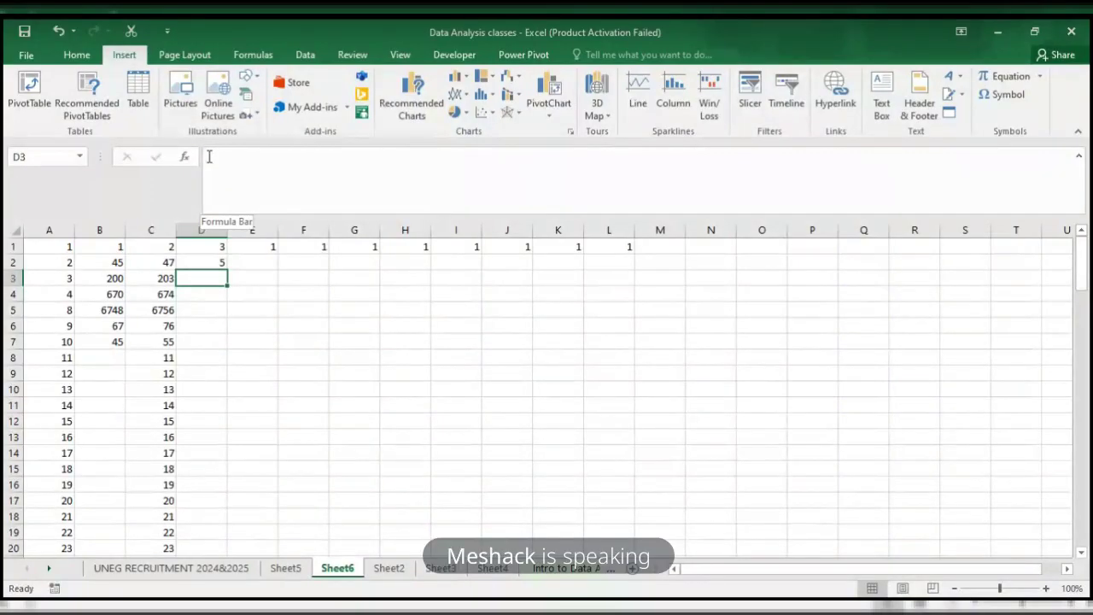
# - Enter the operator symbols + in cell D3 and * in cell D4
pyautogui.write('=')
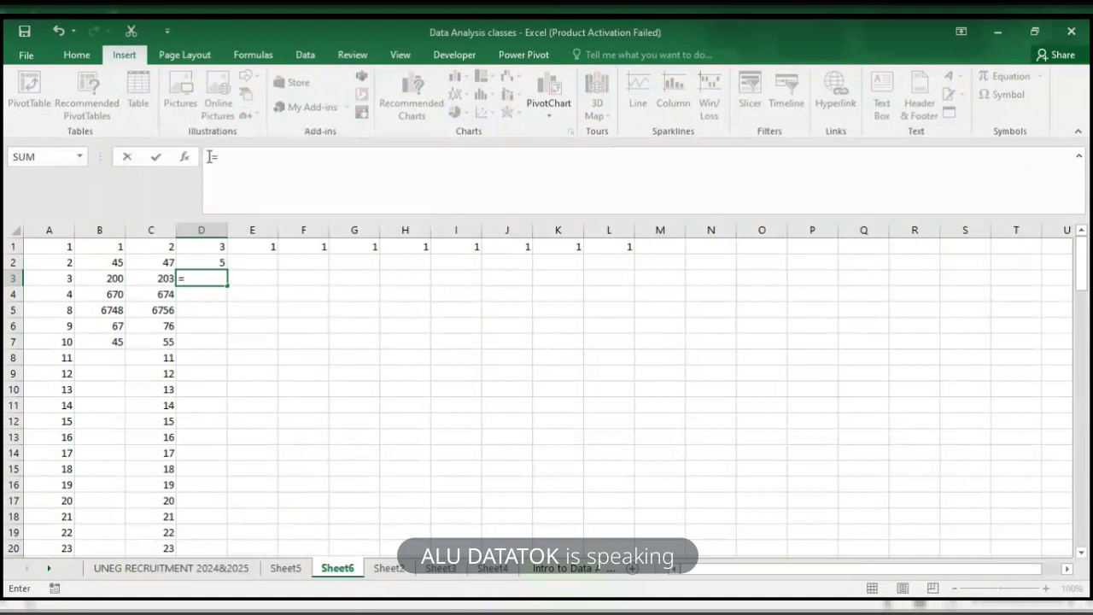
pyautogui.click(211, 156)
pyautogui.press('BackSpace')
pyautogui.write('+')
pyautogui.press('Return')
pyautogui.write('*')
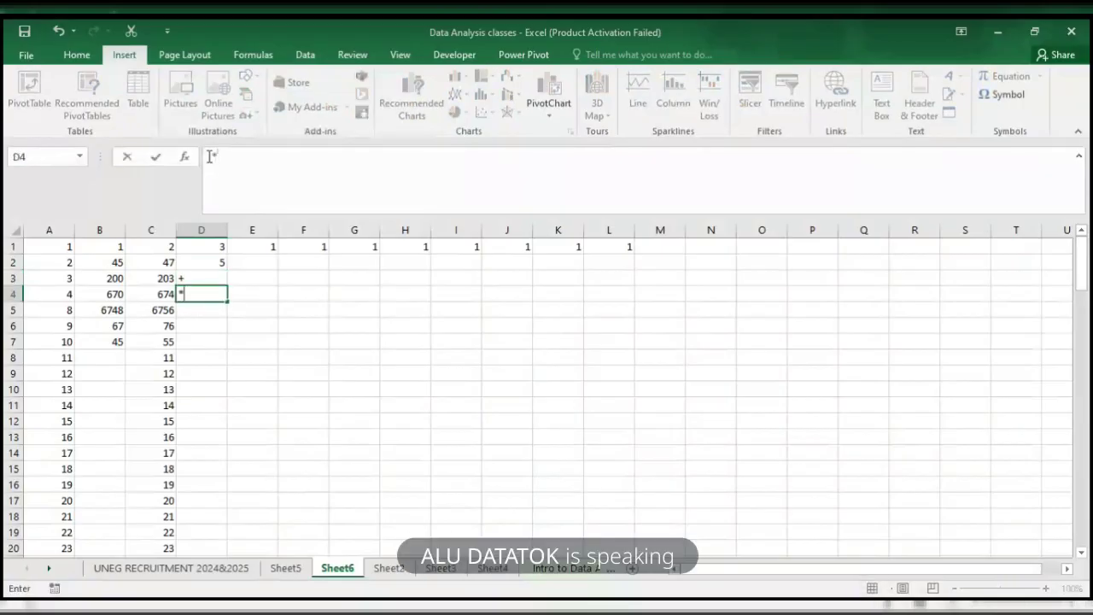
pyautogui.press('Return')
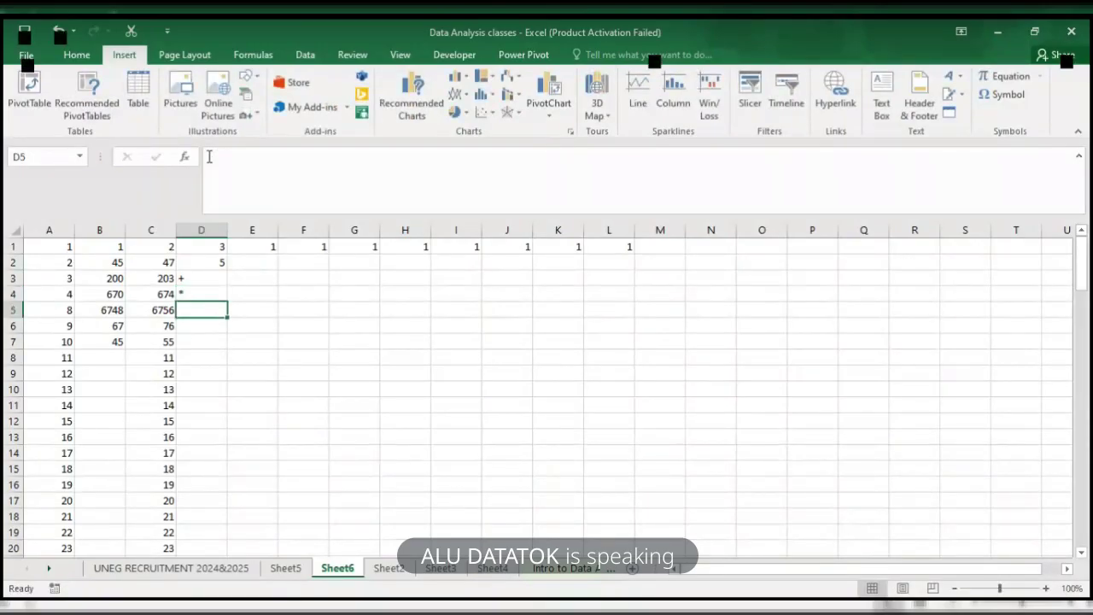
pyautogui.press('alt')
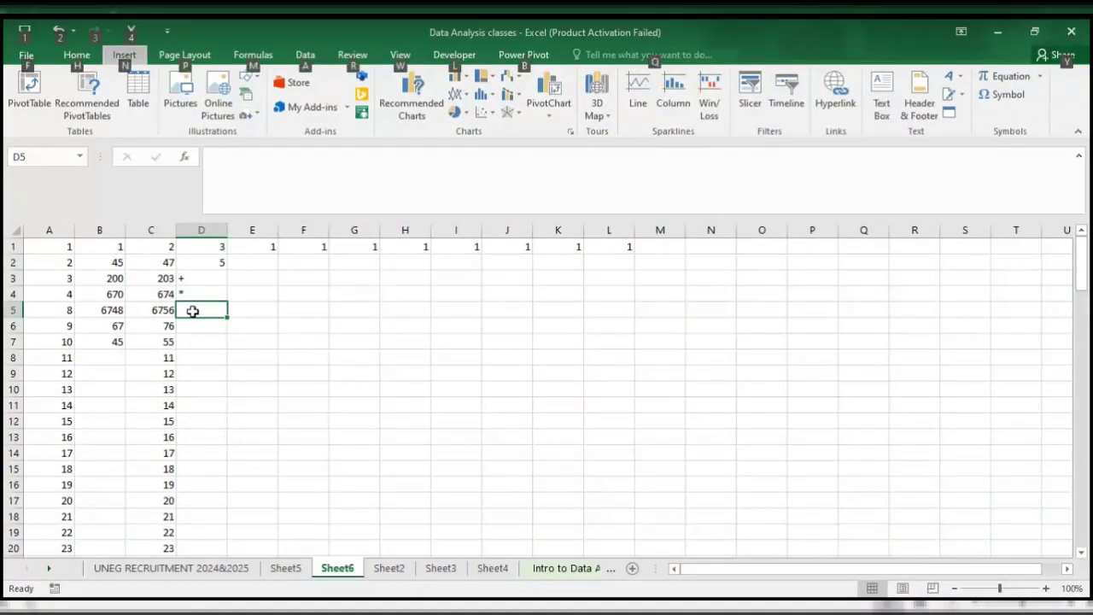
pyautogui.click(301, 291)
pyautogui.click(202, 308)
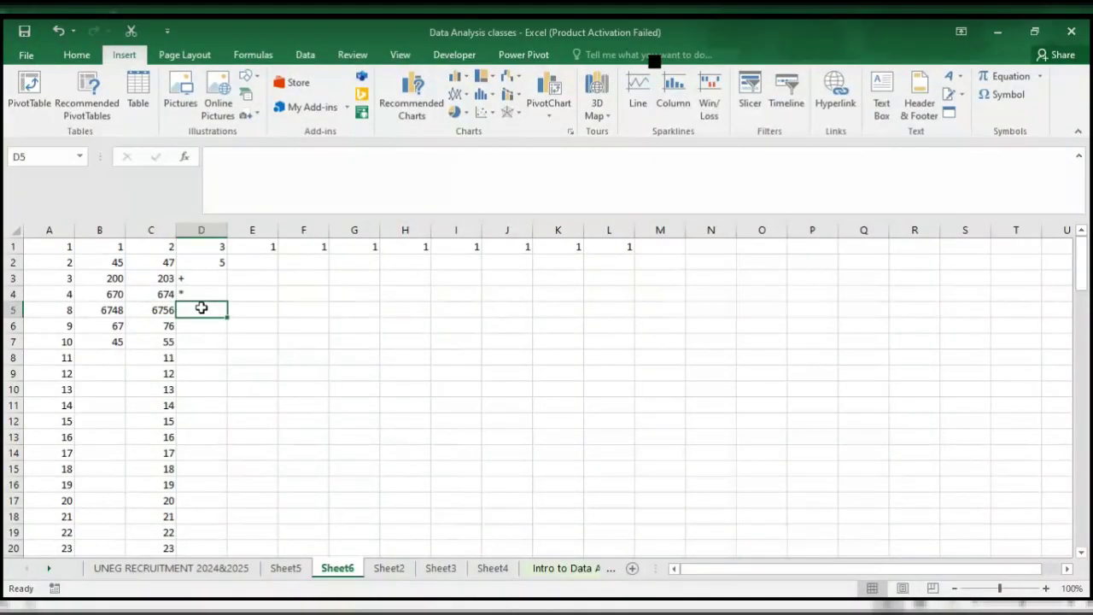
pyautogui.press('alt')
pyautogui.press('alt')
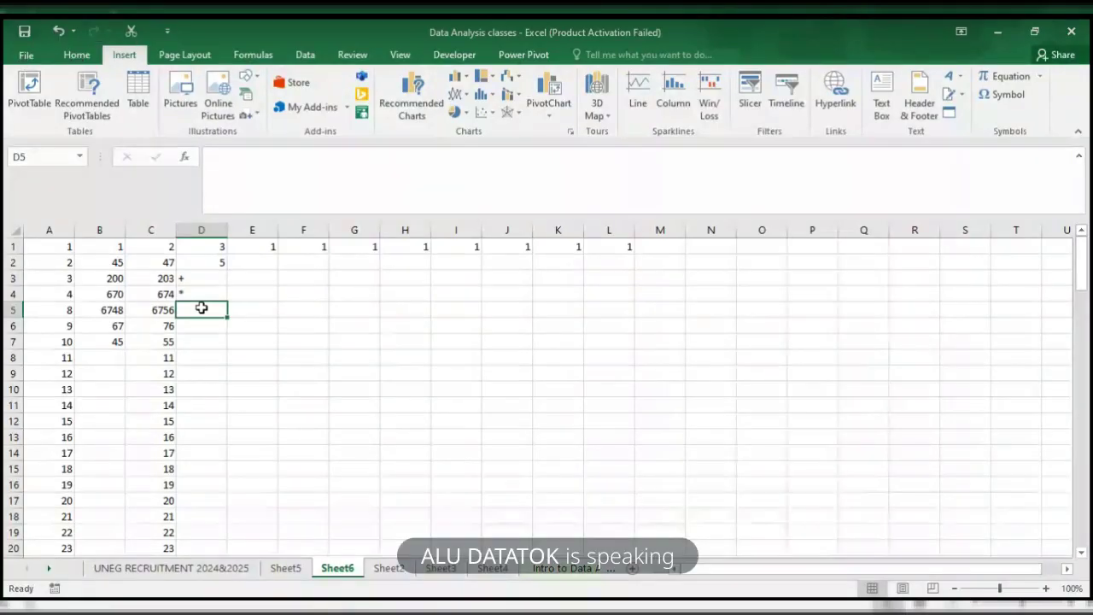
pyautogui.click(288, 289)
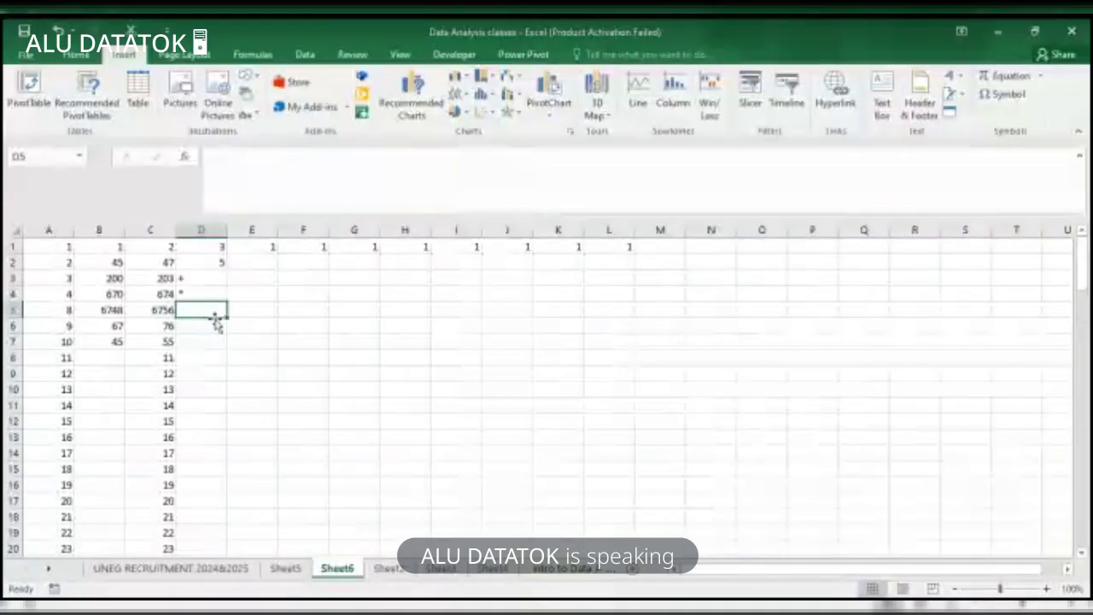
# - Enter the operator symbols ^ in cell D5 and - in cell D6
pyautogui.write('^')
pyautogui.press('Return')
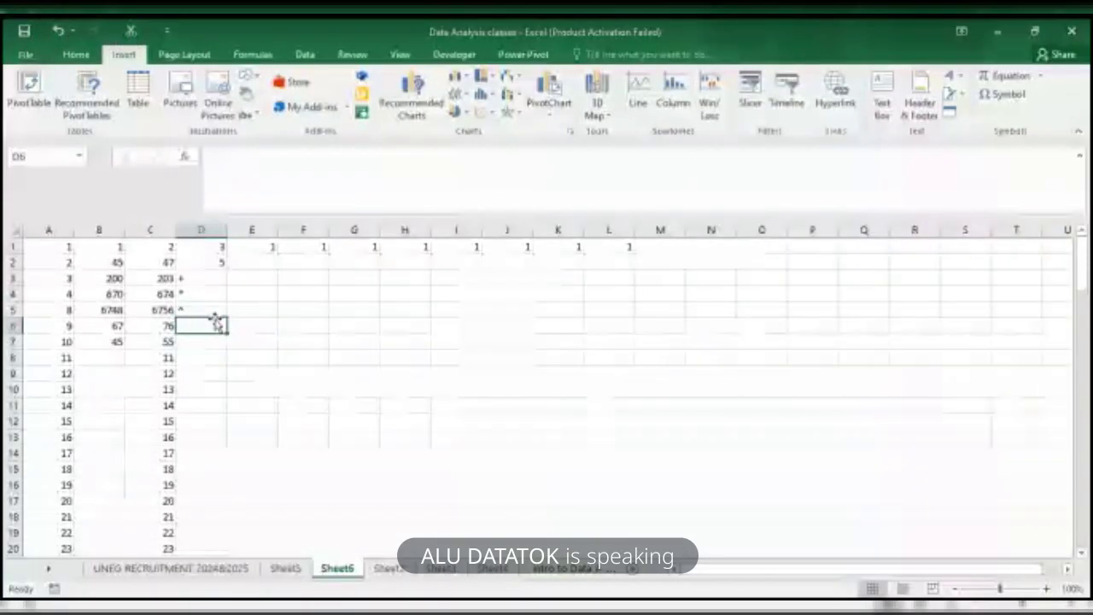
pyautogui.write('-')
pyautogui.press('Return')
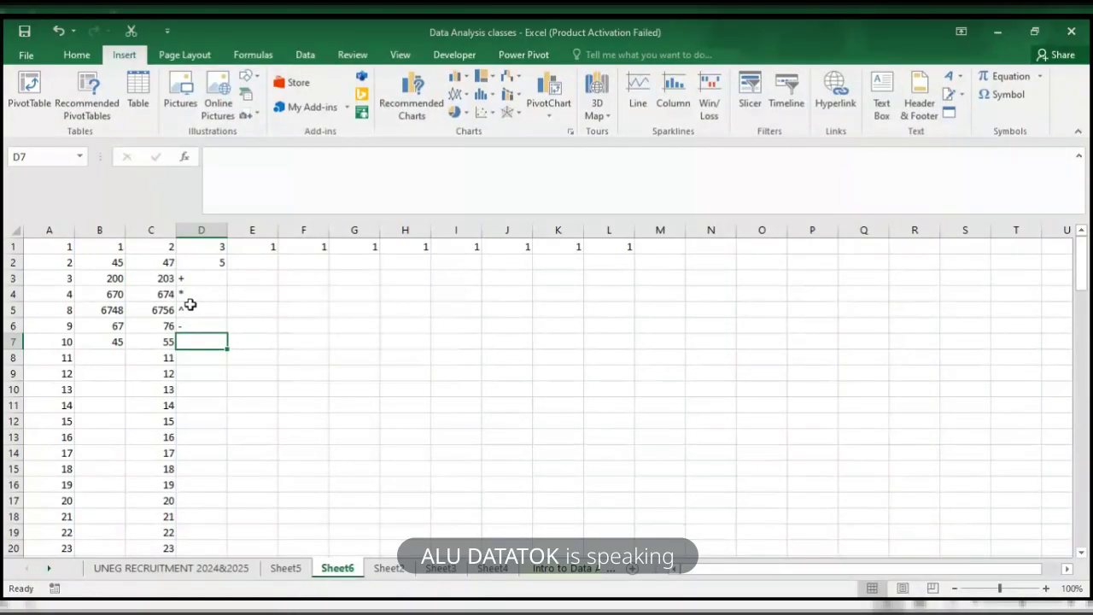
# - Replace the cell-reference formula in C2 with the typed-number formula =2+45
pyautogui.click(249, 268)
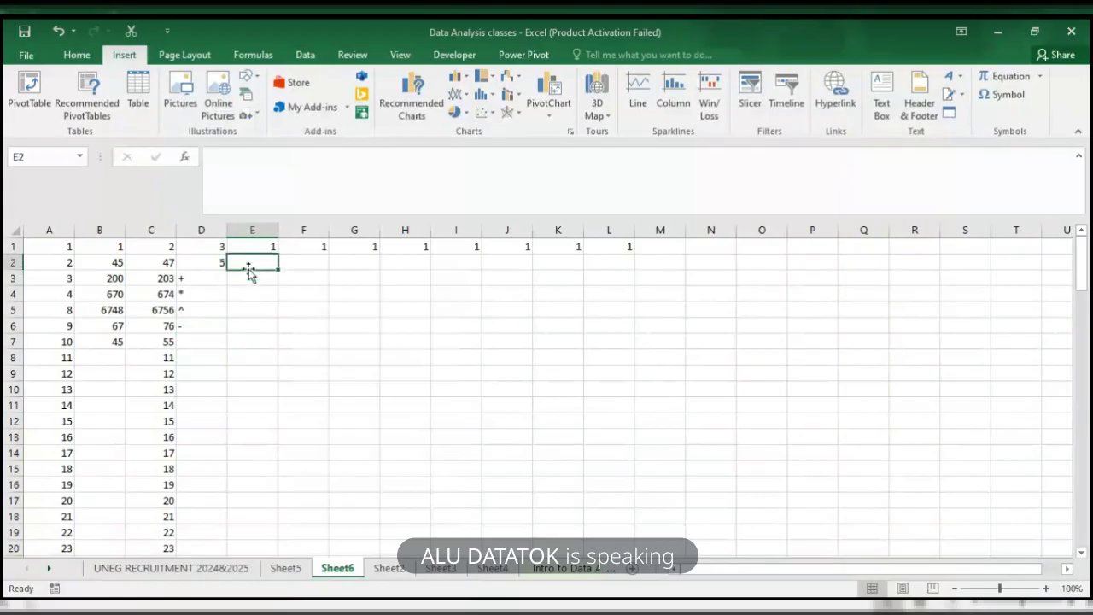
pyautogui.click(208, 262)
pyautogui.click(162, 263)
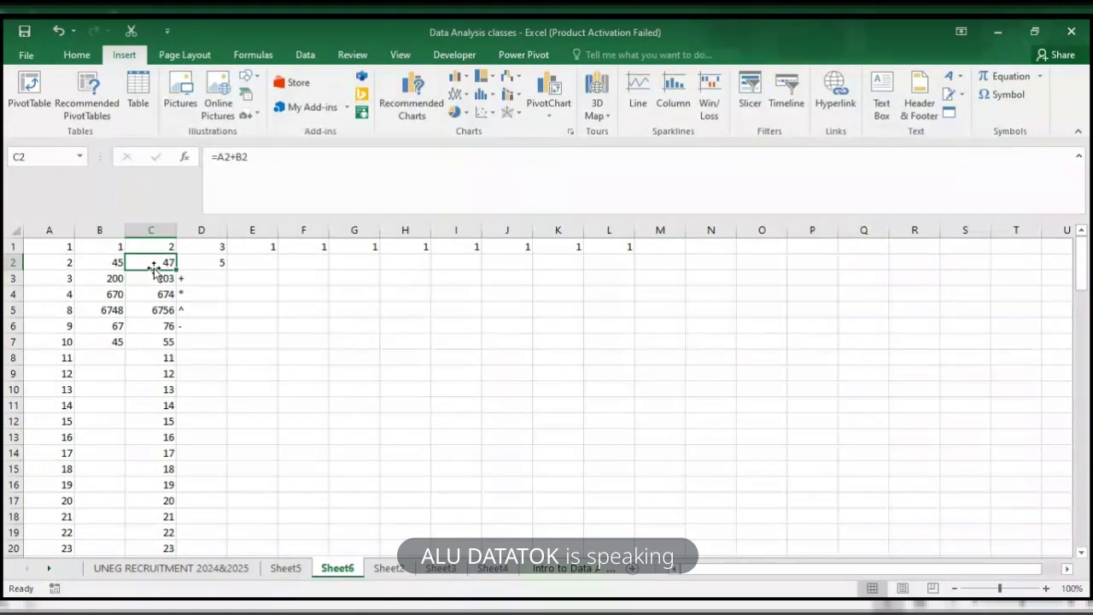
pyautogui.write('=2+')
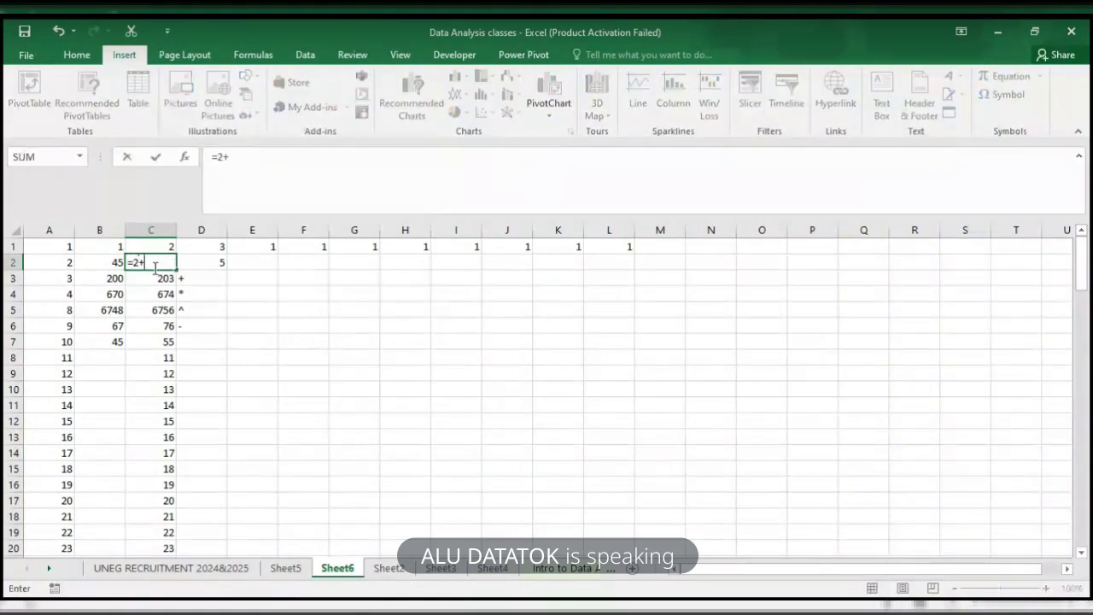
pyautogui.write('45')
pyautogui.press('Return')
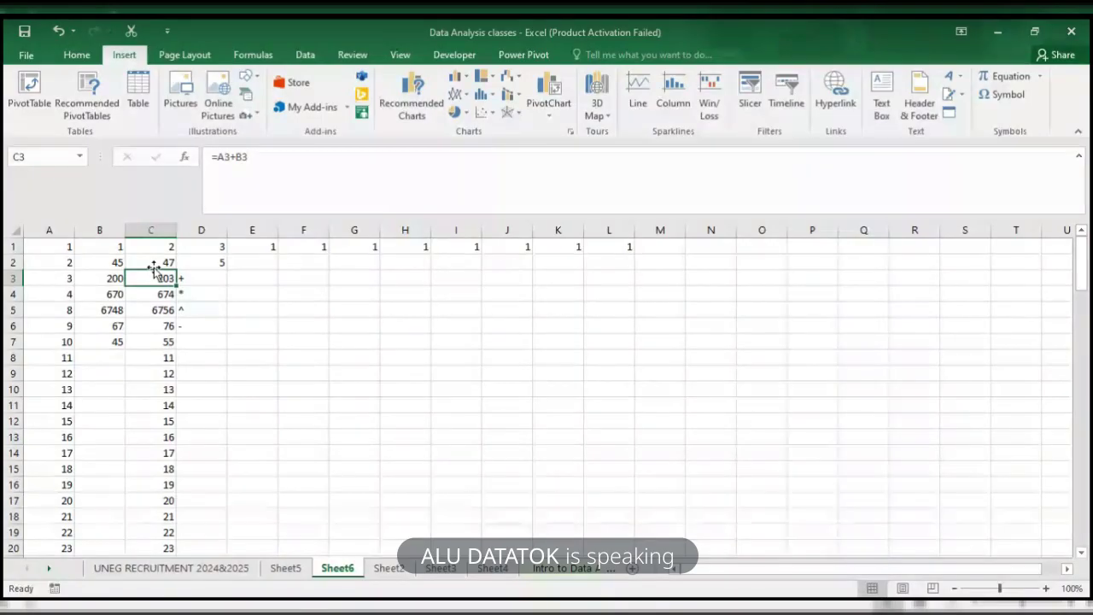
# - Compare the formulas in C2, C3 and C4 with their source cells, and fill the addition formula from C1 down to C8
pyautogui.click(154, 260)
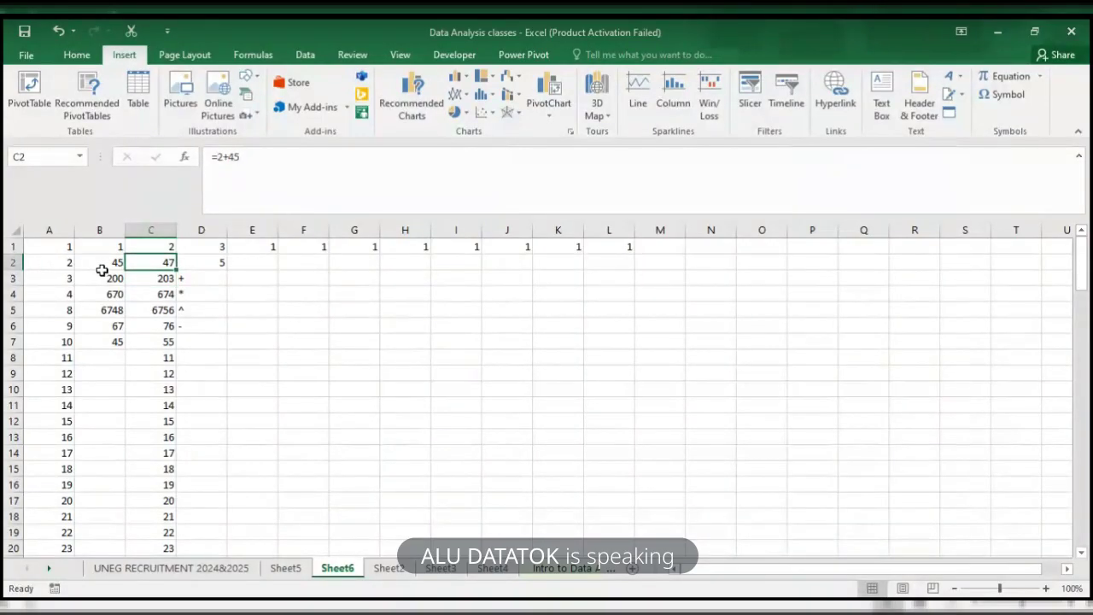
pyautogui.click(57, 262)
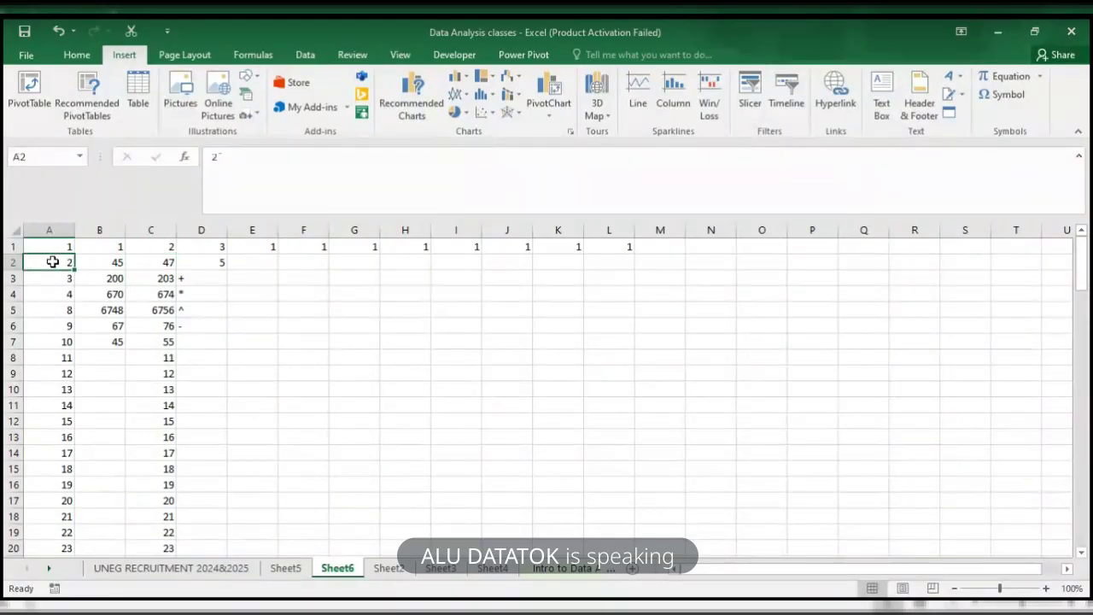
pyautogui.click(162, 279)
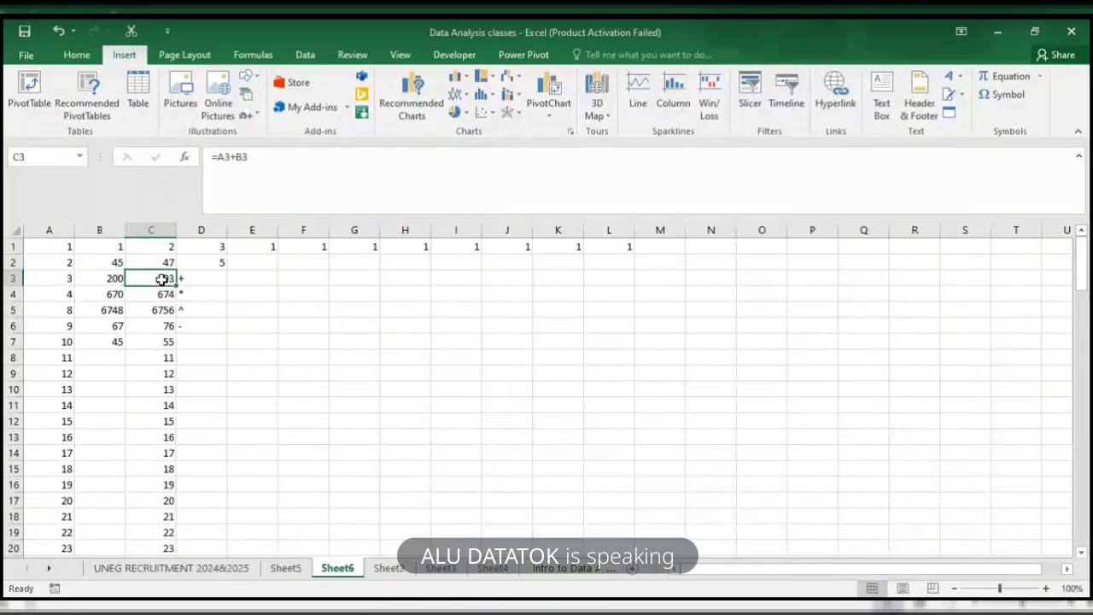
pyautogui.doubleClick(58, 281)
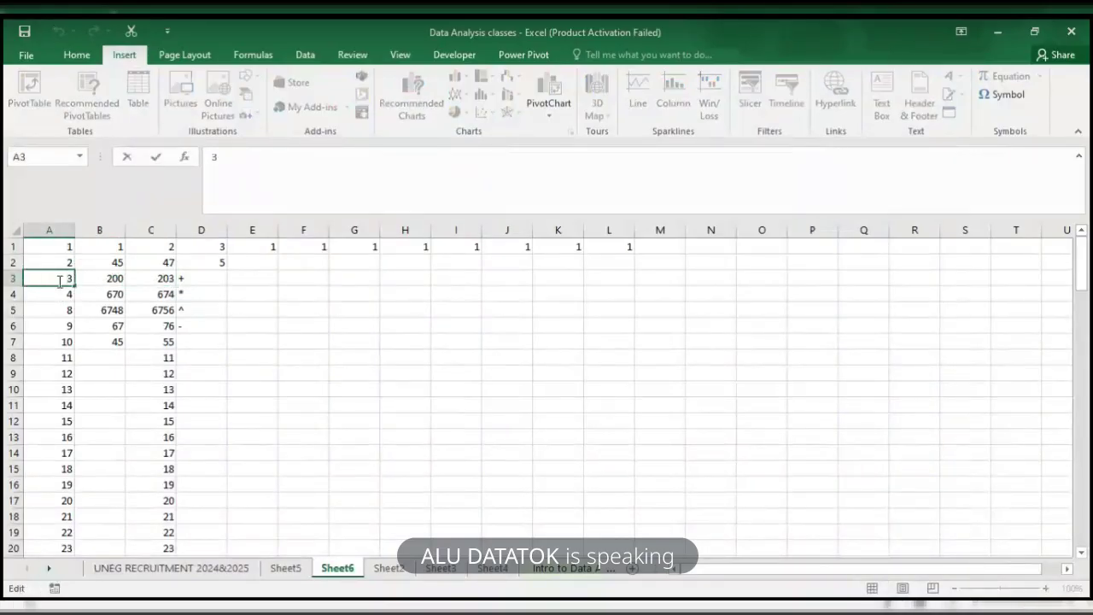
pyautogui.click(150, 292)
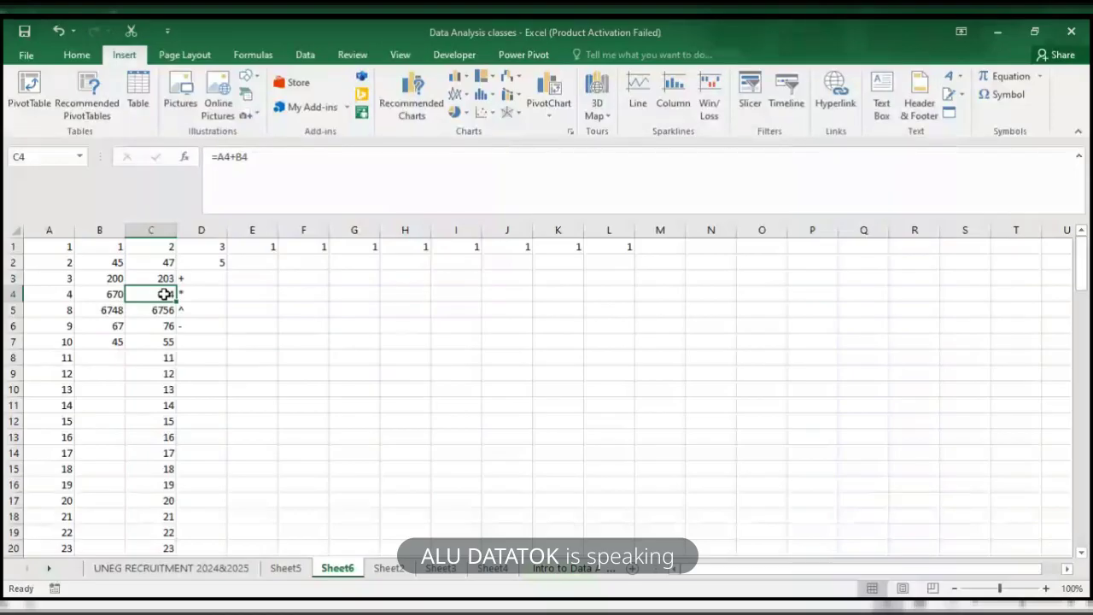
pyautogui.click(163, 247)
pyautogui.moveTo(176, 254)
pyautogui.mouseDown()
pyautogui.moveTo(163, 278)
pyautogui.moveTo(163, 359)
pyautogui.mouseUp()
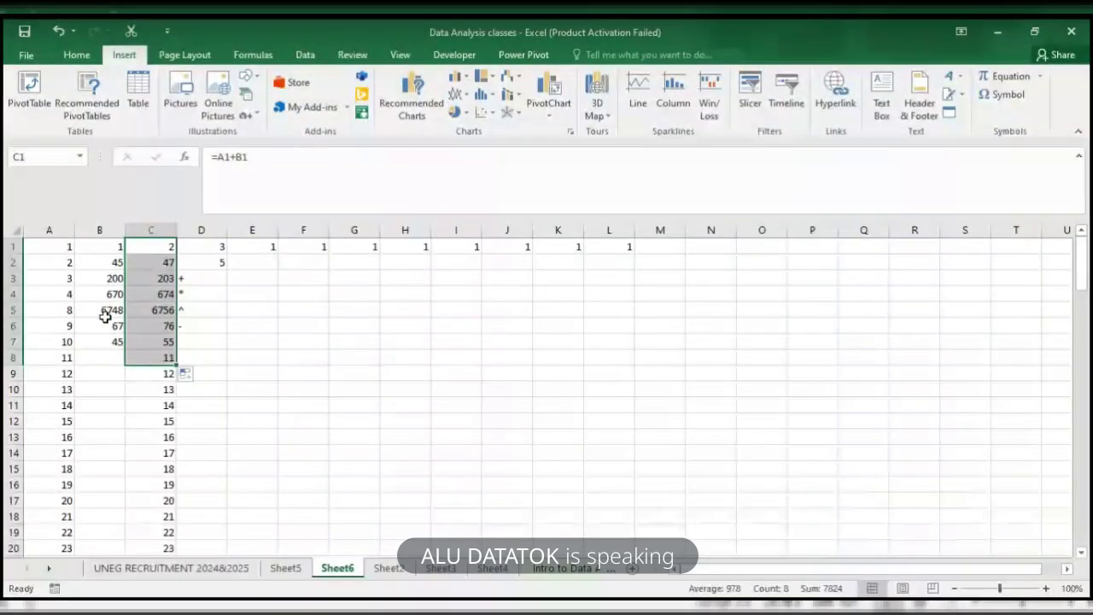
# - Make both references in cell C1 absolute as =$A$1+$B$1, and fill the formula down to C12
pyautogui.click(163, 248)
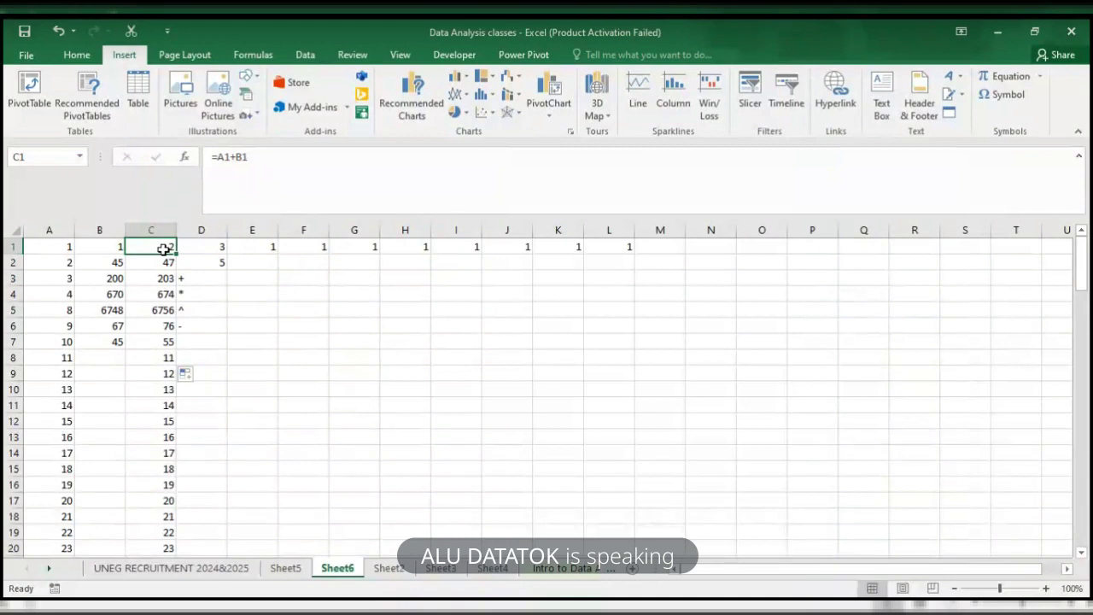
pyautogui.click(219, 161)
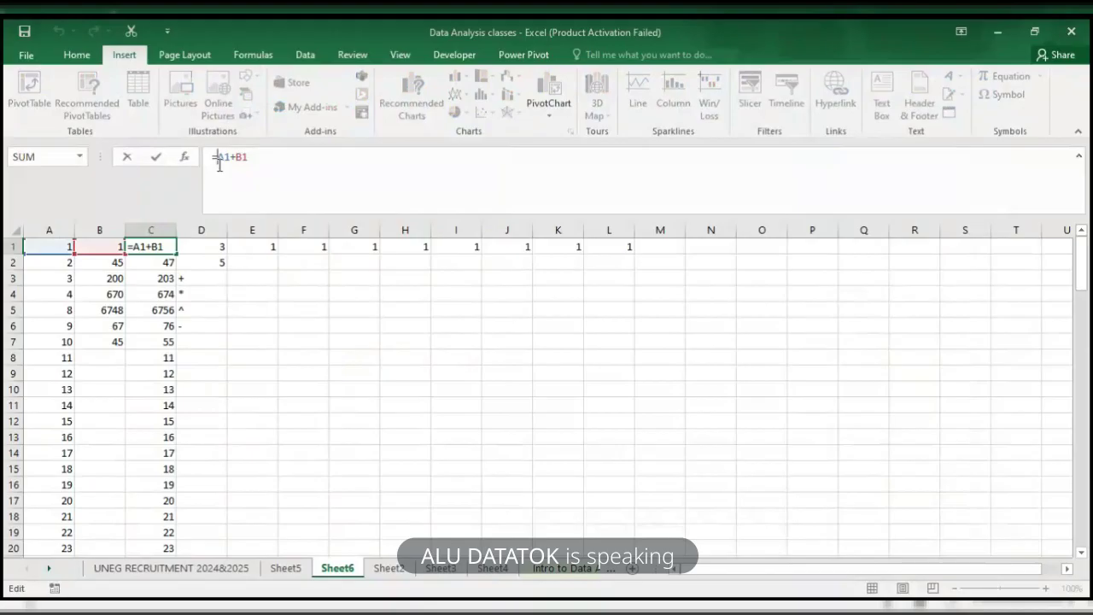
pyautogui.write('$A')
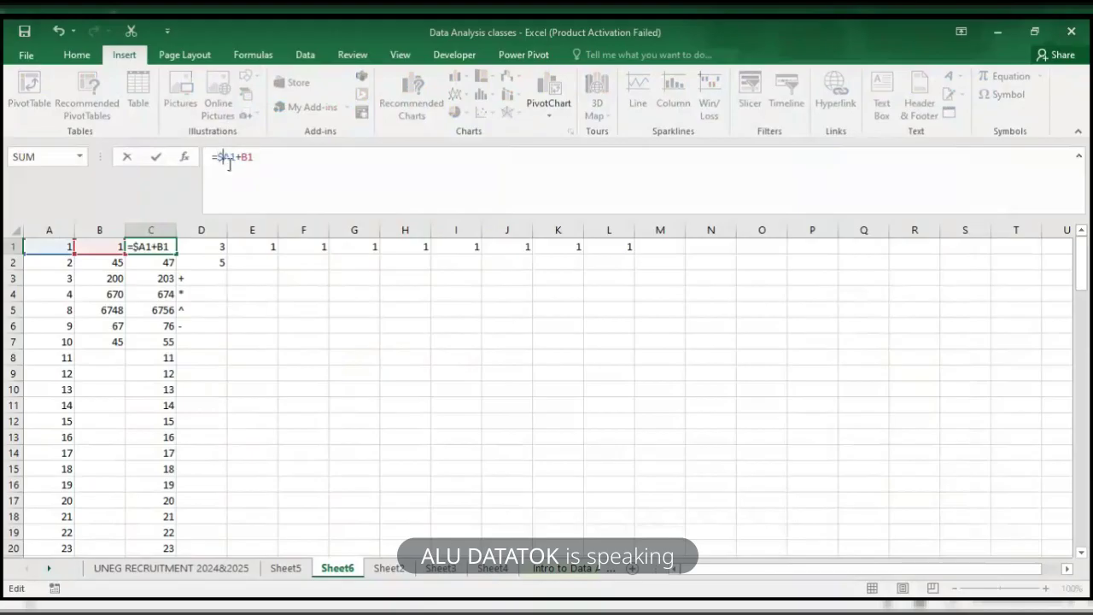
pyautogui.write('$')
pyautogui.click(249, 160)
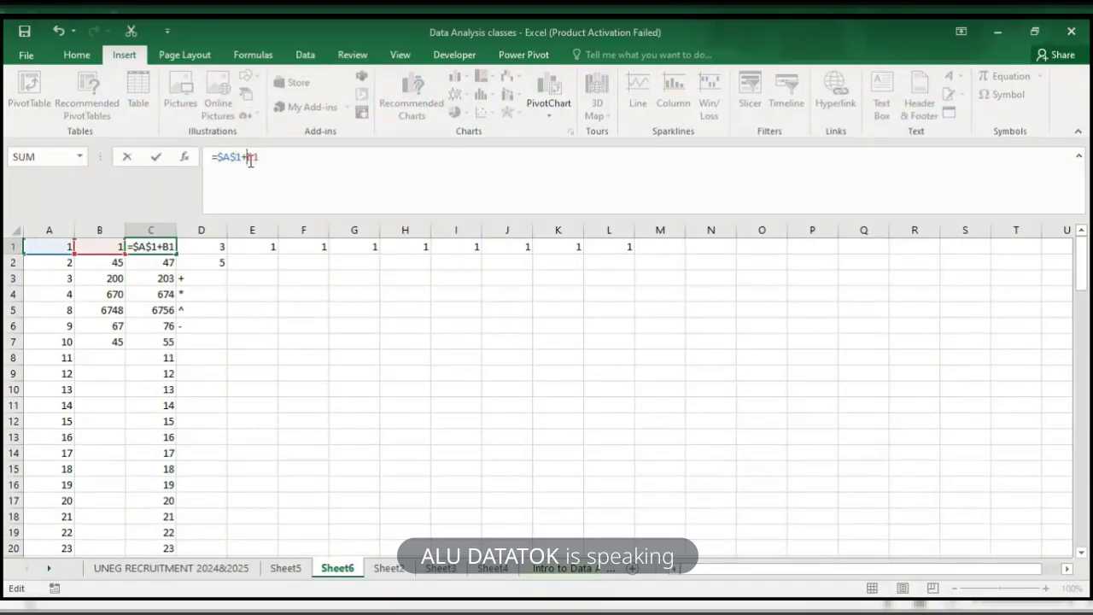
pyautogui.write('$')
pyautogui.write('1')
pyautogui.press('Return')
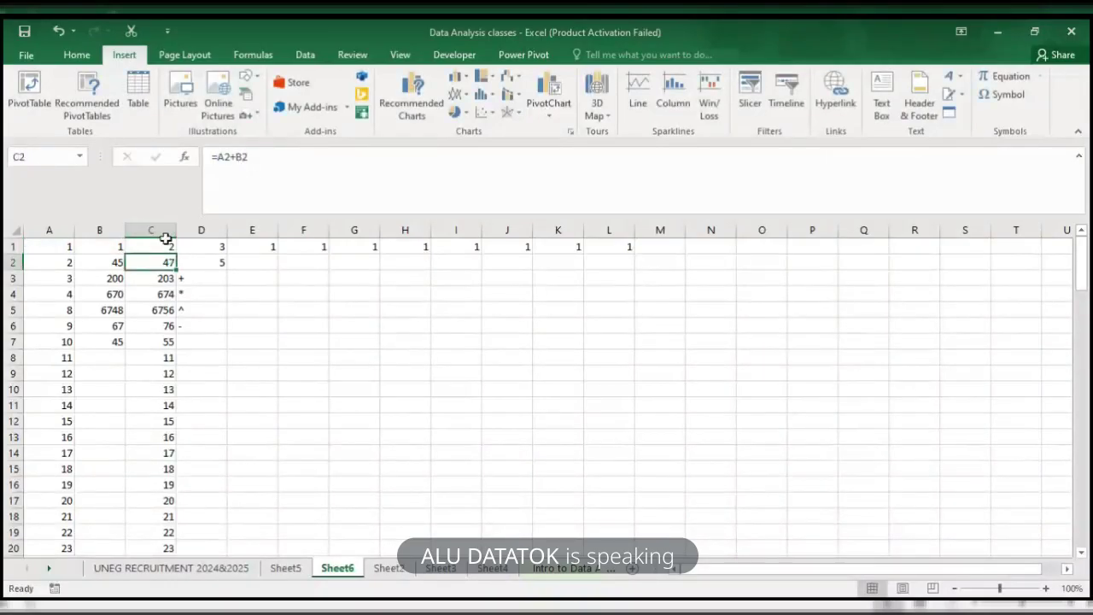
pyautogui.click(164, 245)
pyautogui.moveTo(177, 254); pyautogui.dragTo(164, 424)
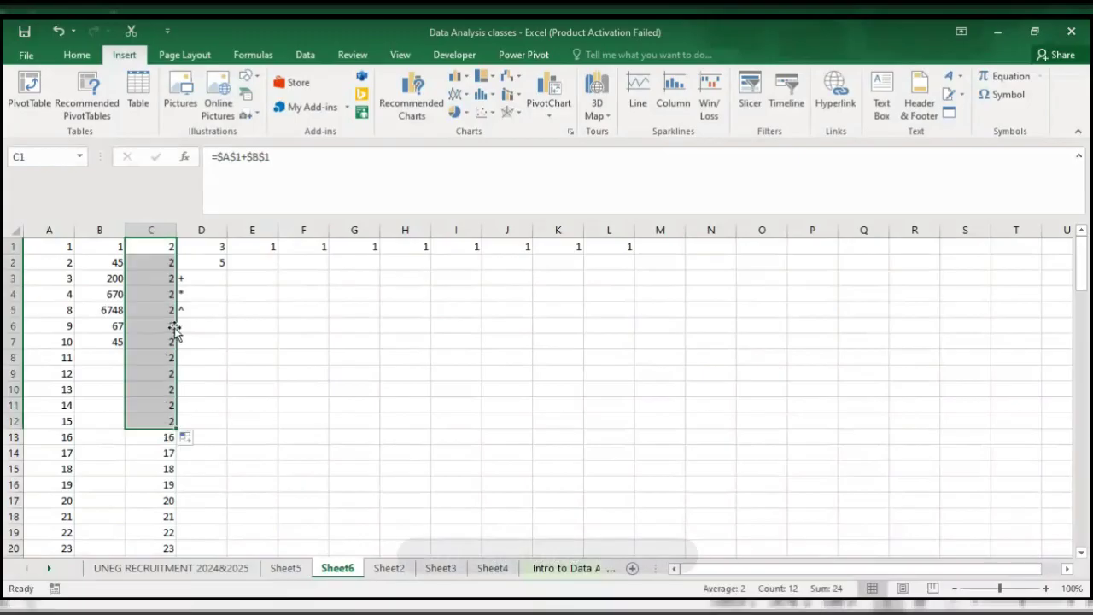
# - Change the formula in cell C2 to row-locked mixed references, =A$1+B$1
pyautogui.click(159, 263)
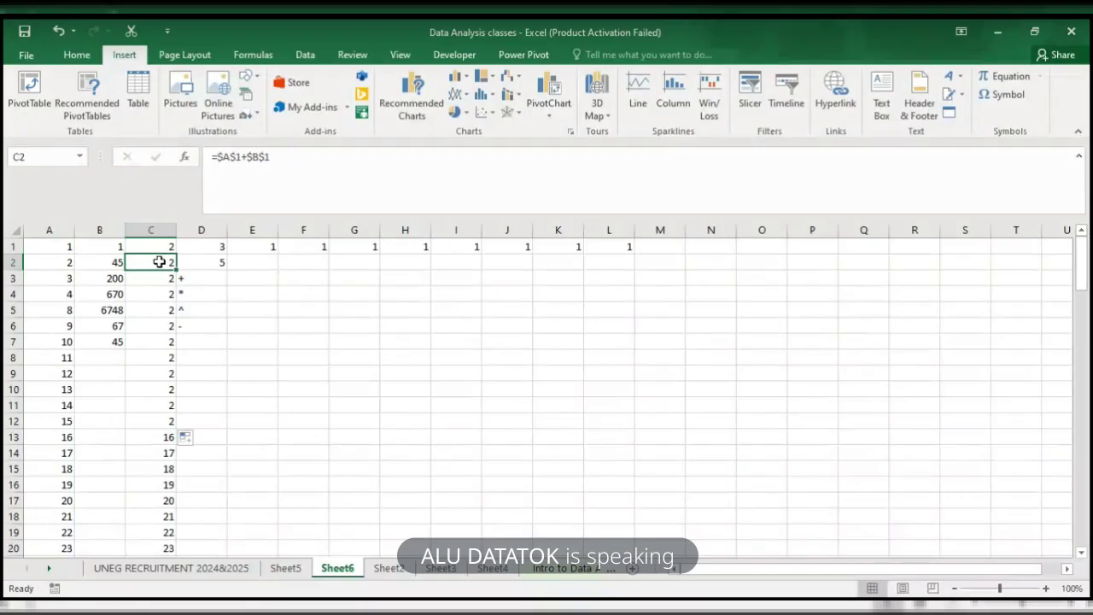
pyautogui.click(224, 157)
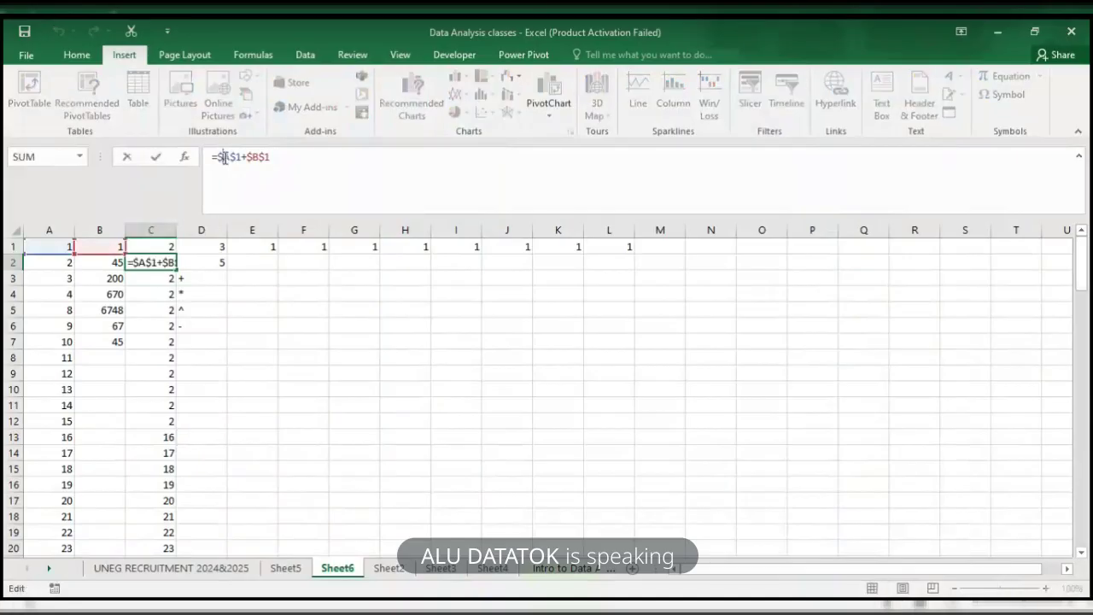
pyautogui.press('BackSpace')
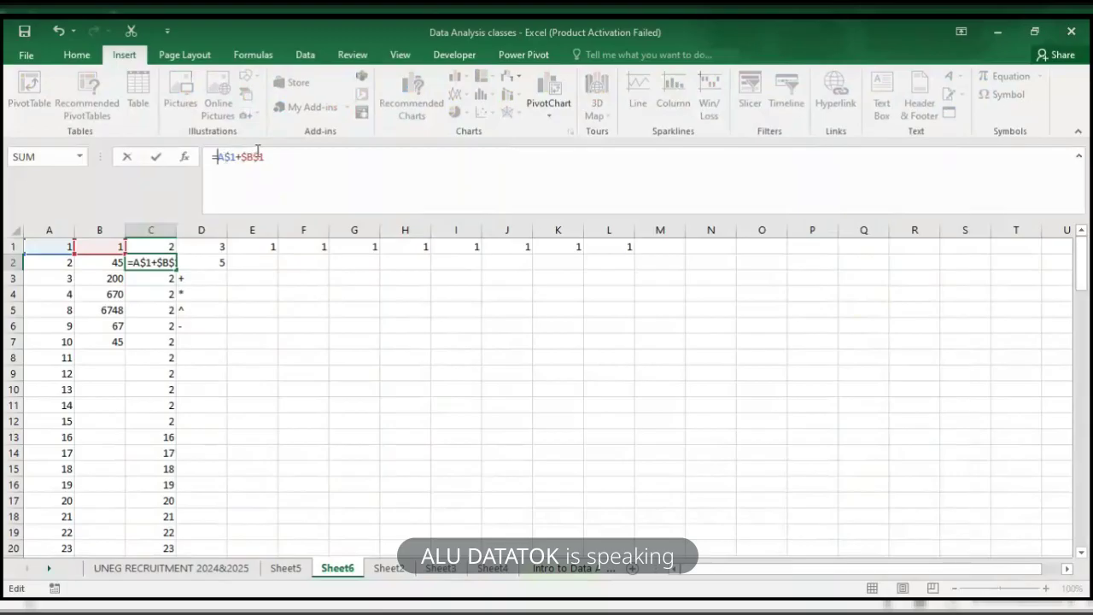
pyautogui.click(248, 158)
pyautogui.press('BackSpace')
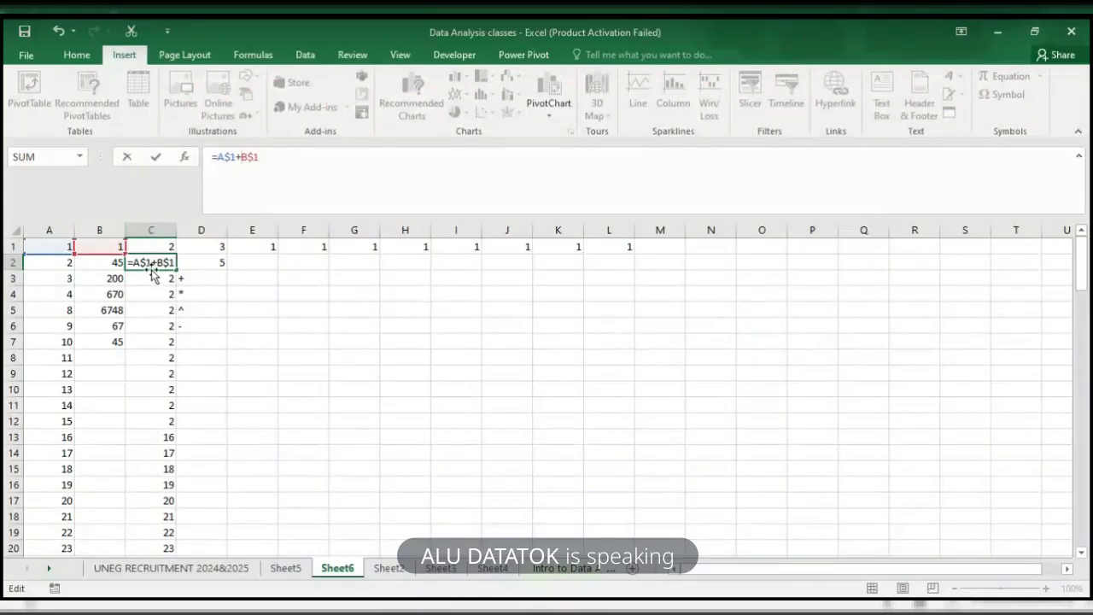
pyautogui.press('Return')
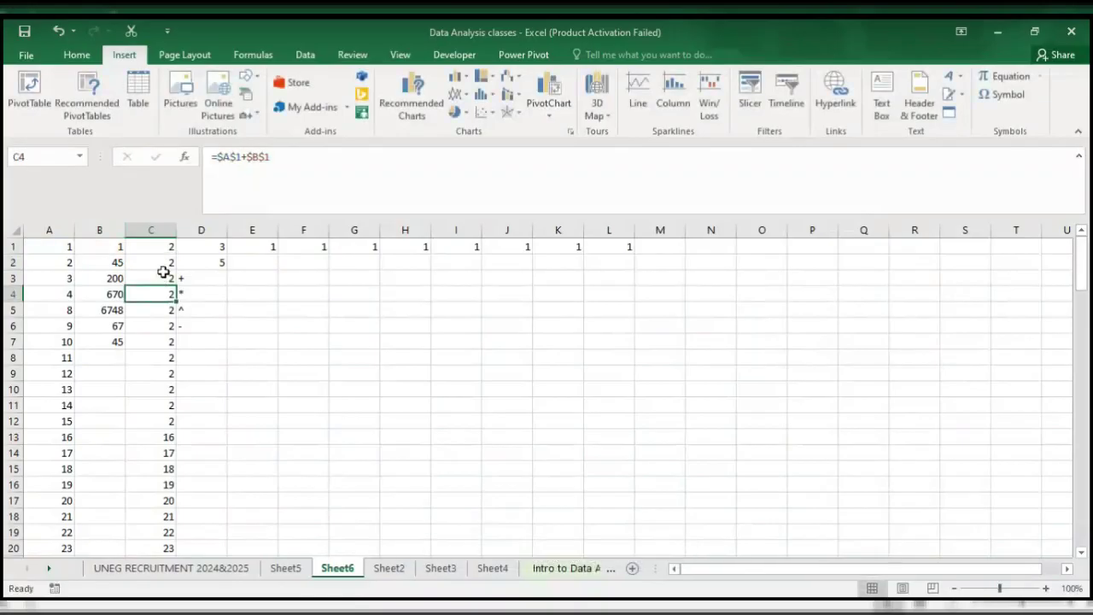
# - Fill the mixed-reference formula from cell C2 across row 2 to H2
pyautogui.click(162, 267)
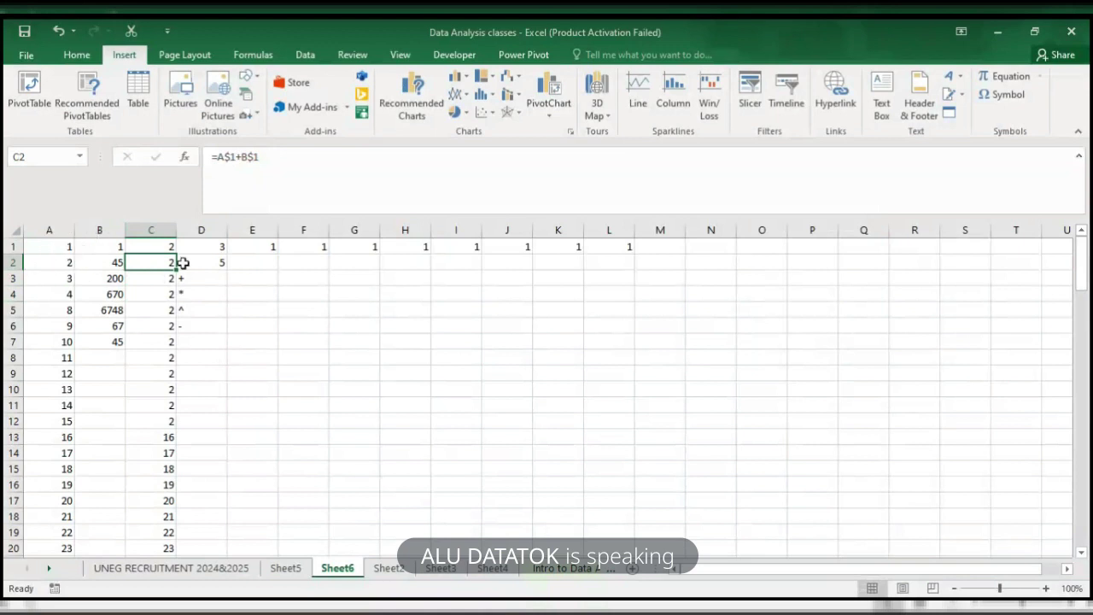
pyautogui.moveTo(178, 269); pyautogui.dragTo(453, 284)
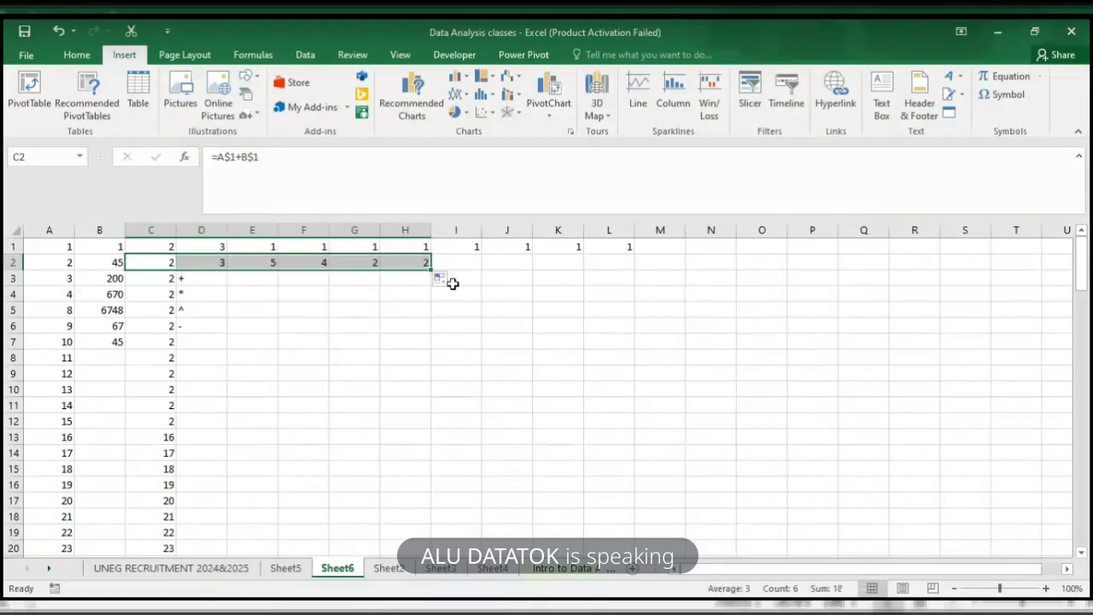
pyautogui.click(209, 264)
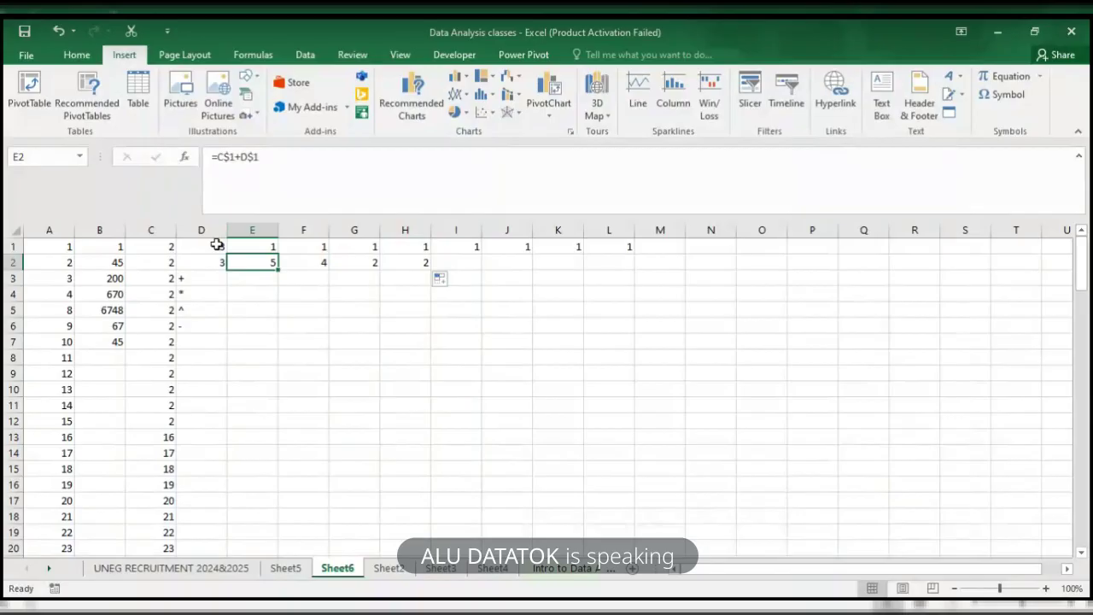
# - Switch to the UNEG RECRUITMENT 2024&2025 sheet
pyautogui.click(241, 290)
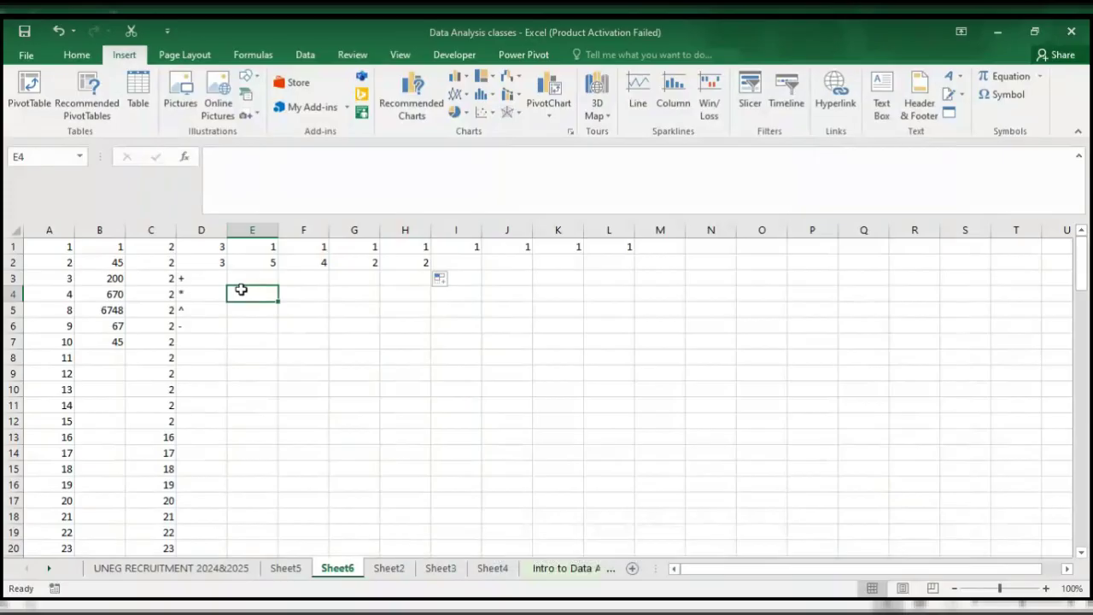
pyautogui.click(243, 276)
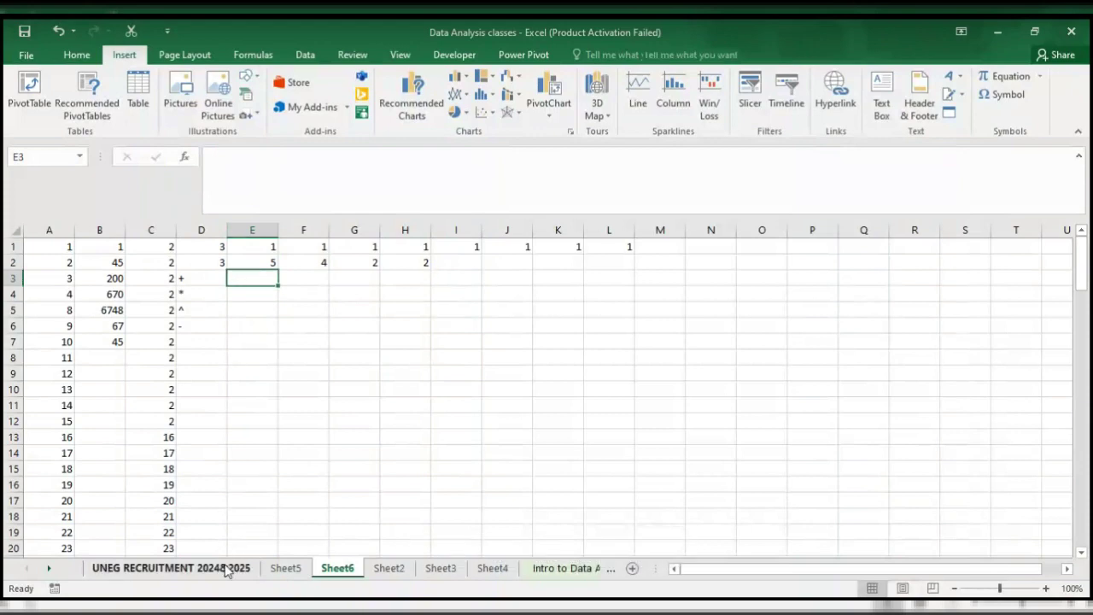
pyautogui.click(226, 569)
pyautogui.click(439, 228)
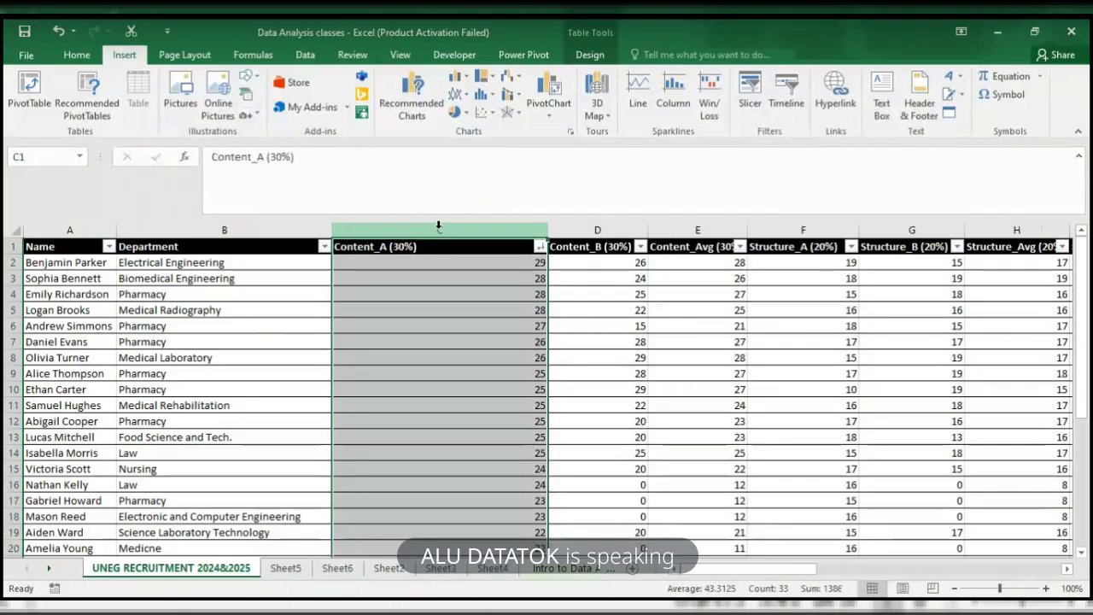
pyautogui.write('+')
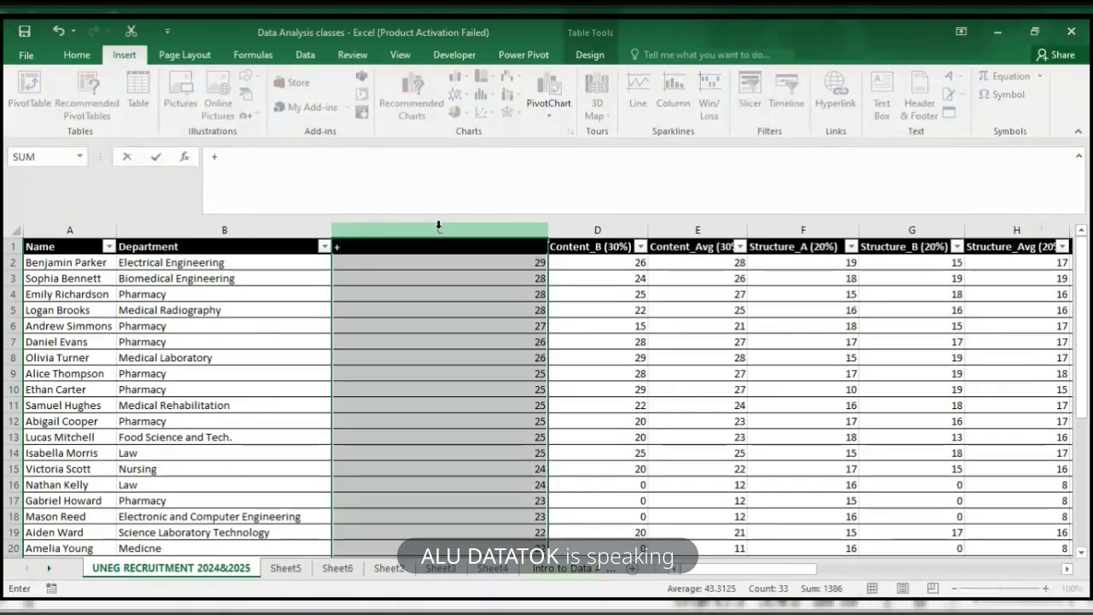
pyautogui.hotkey('ctrl', 'z')
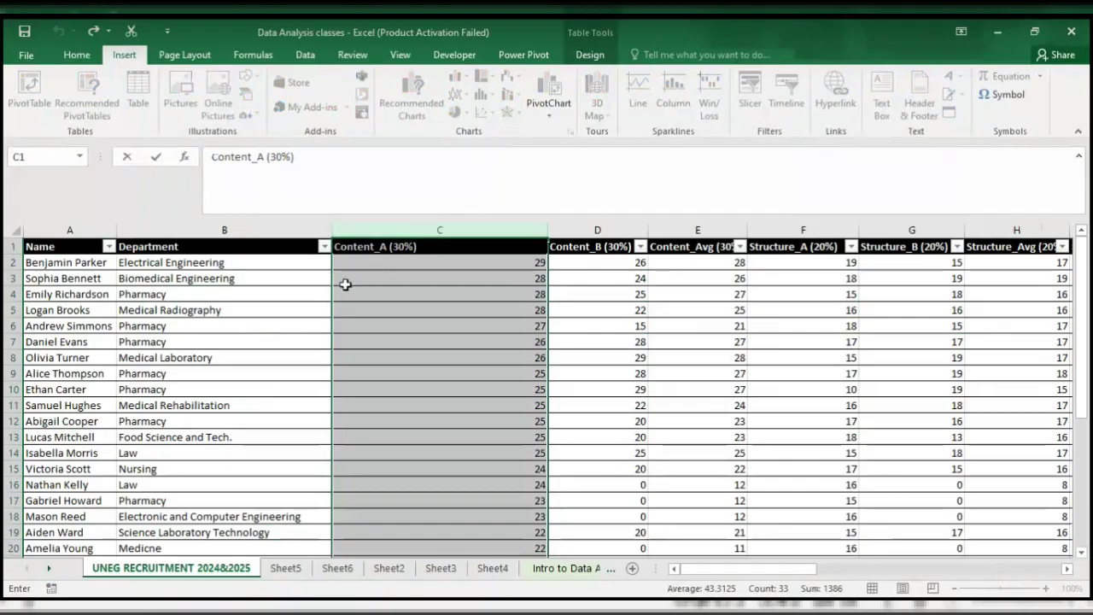
pyautogui.click(308, 295)
# - Insert a blank table column before the Content_A (30%) column
pyautogui.click(387, 224)
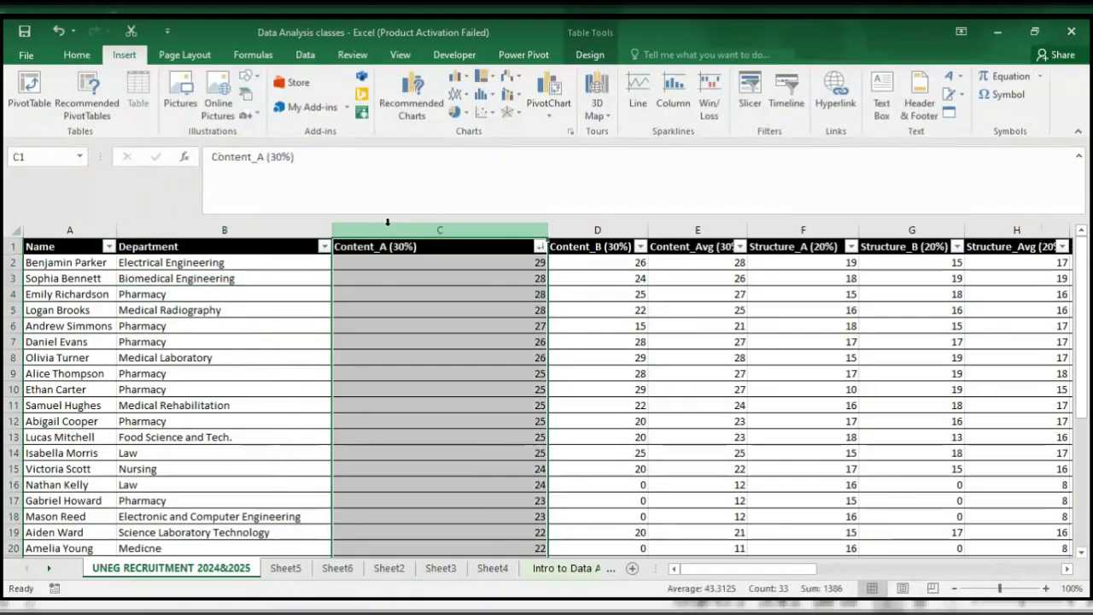
pyautogui.hotkey('ctrl', 'shift', '+')
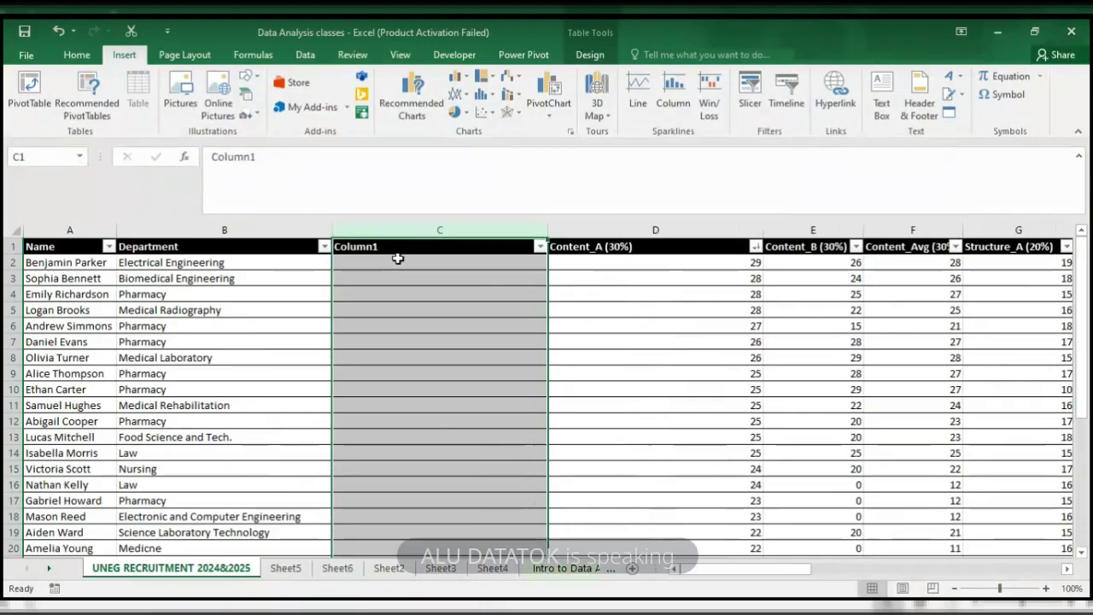
# - Start a formula in cell C2 that adds the row's Content_B (30%) and Content_Avg (30%) values inside parentheses
pyautogui.click(398, 259)
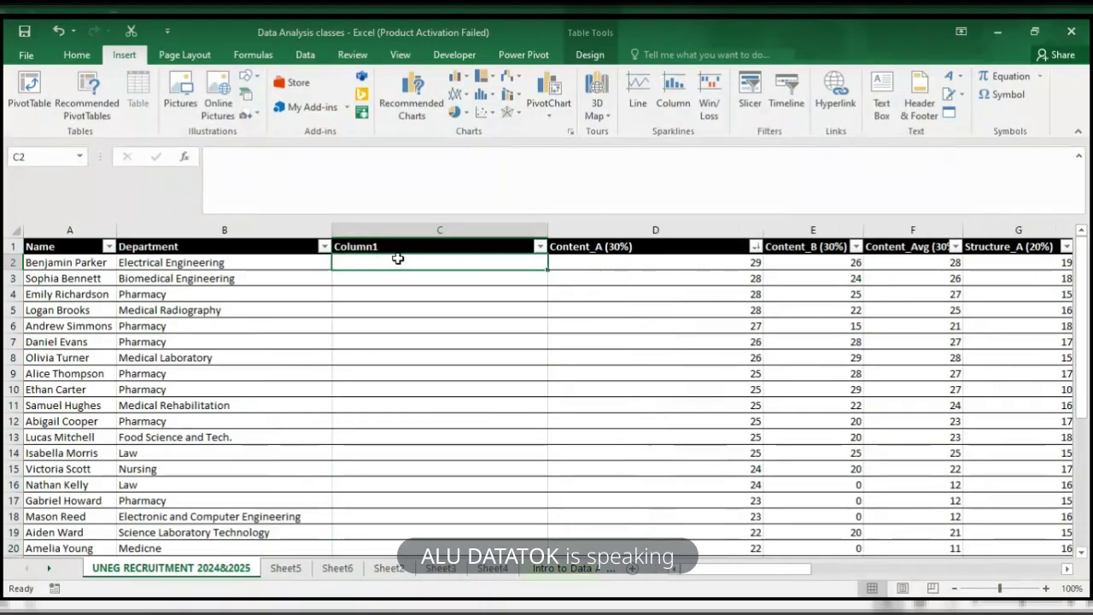
pyautogui.write('=')
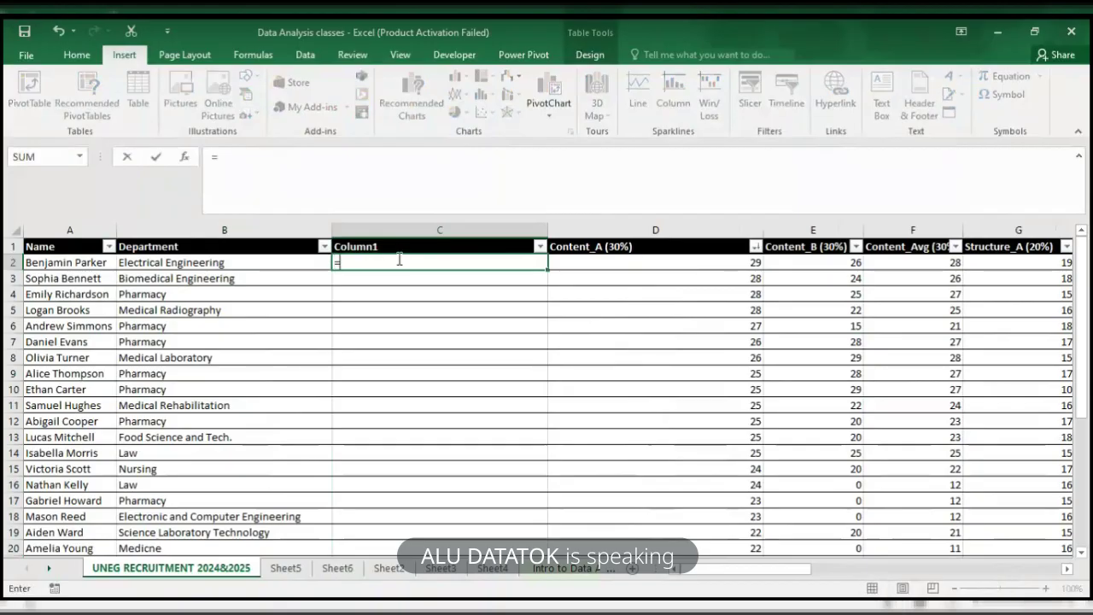
pyautogui.click(799, 263)
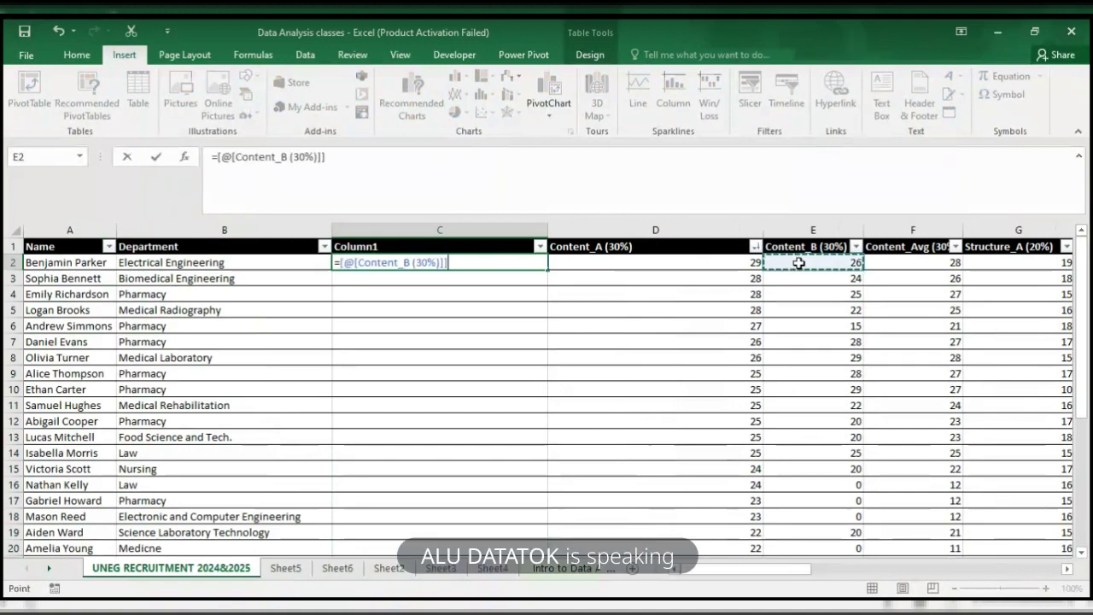
pyautogui.write('+')
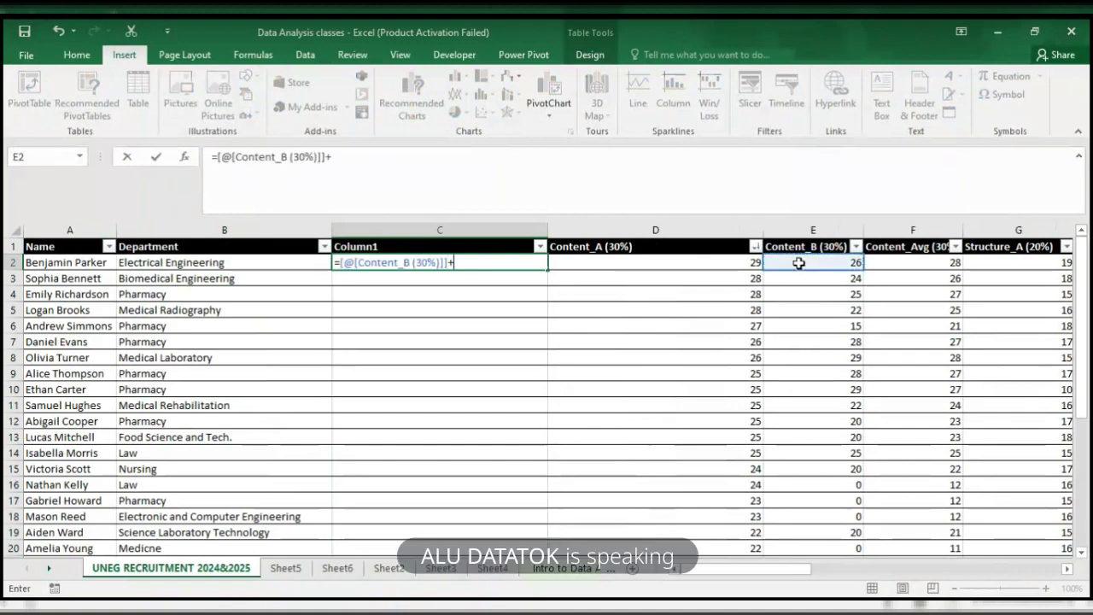
pyautogui.click(940, 263)
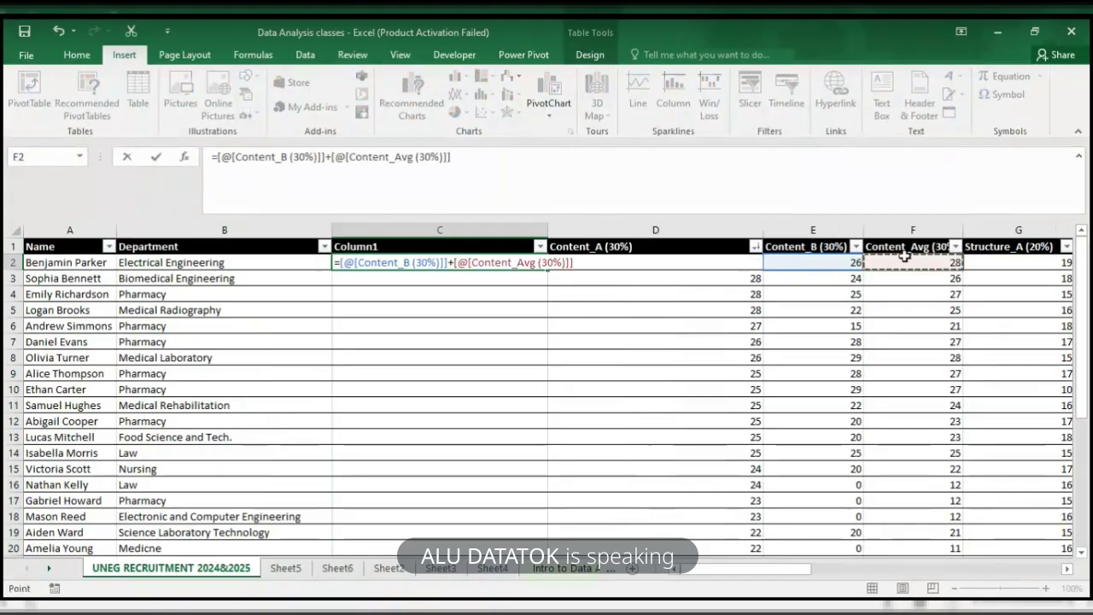
pyautogui.click(474, 166)
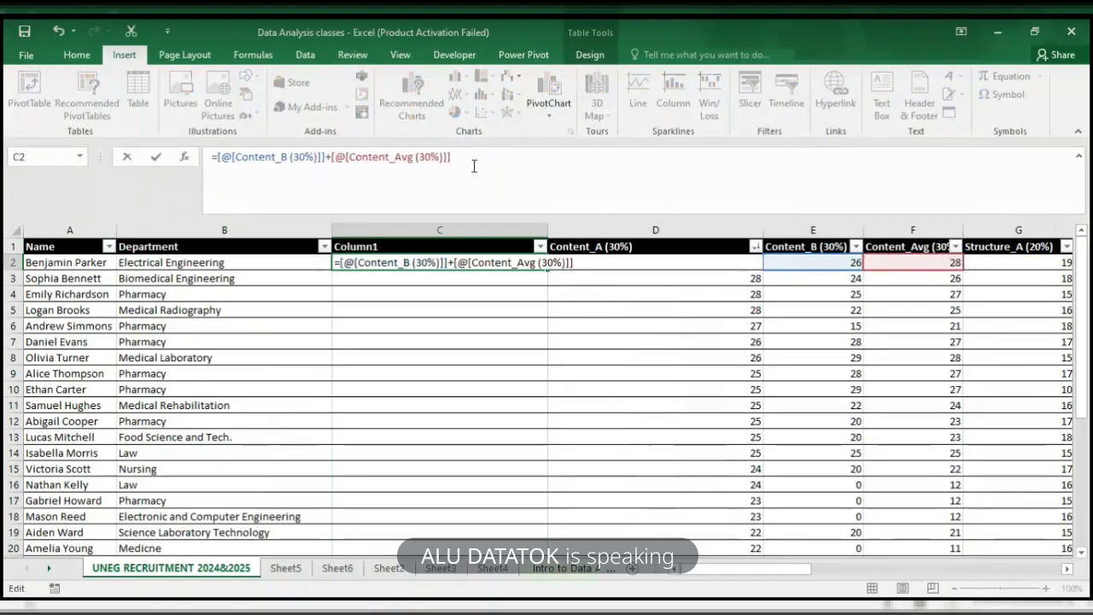
pyautogui.write(')')
pyautogui.click(218, 160)
pyautogui.write('(')
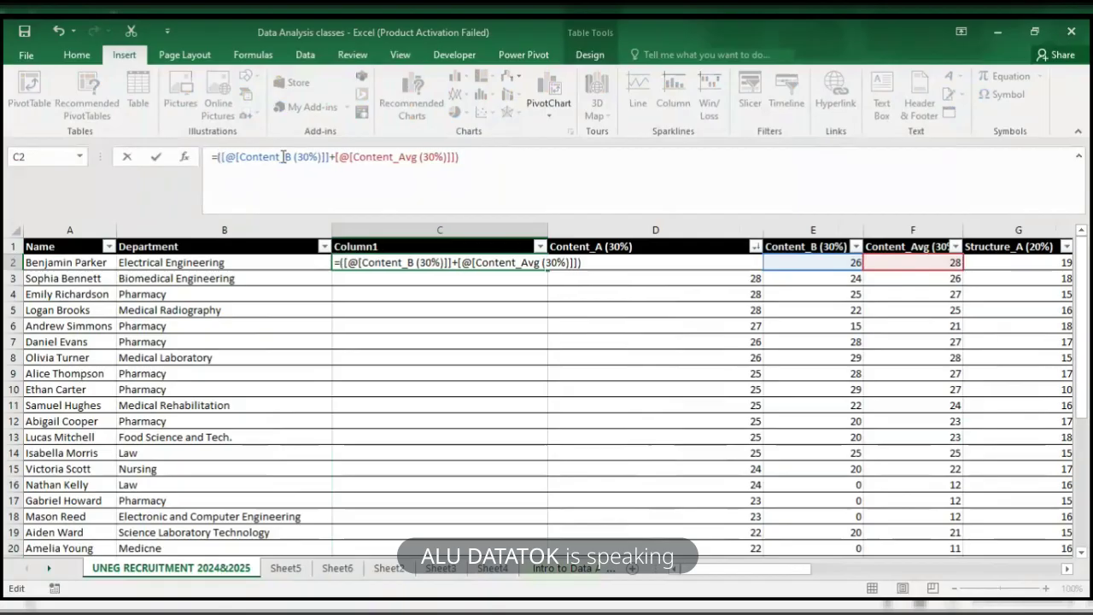
# - Divide the parenthesized sum in cell C2 by the absolute reference $D$2 and enter the formula
pyautogui.click(462, 160)
pyautogui.write('/')
pyautogui.write('d2')
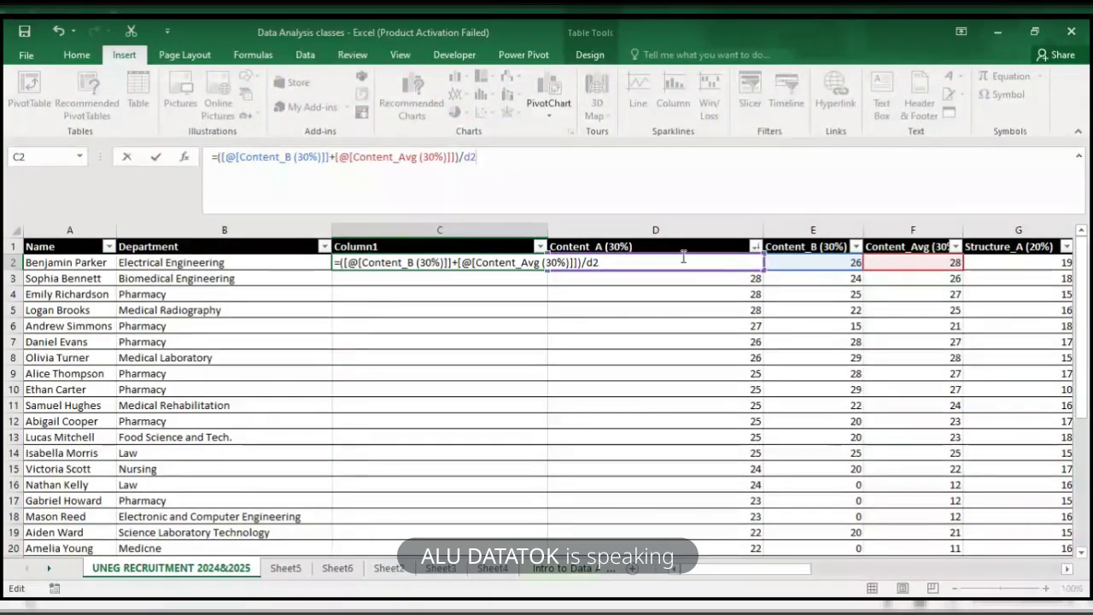
pyautogui.click(471, 163)
pyautogui.write('$')
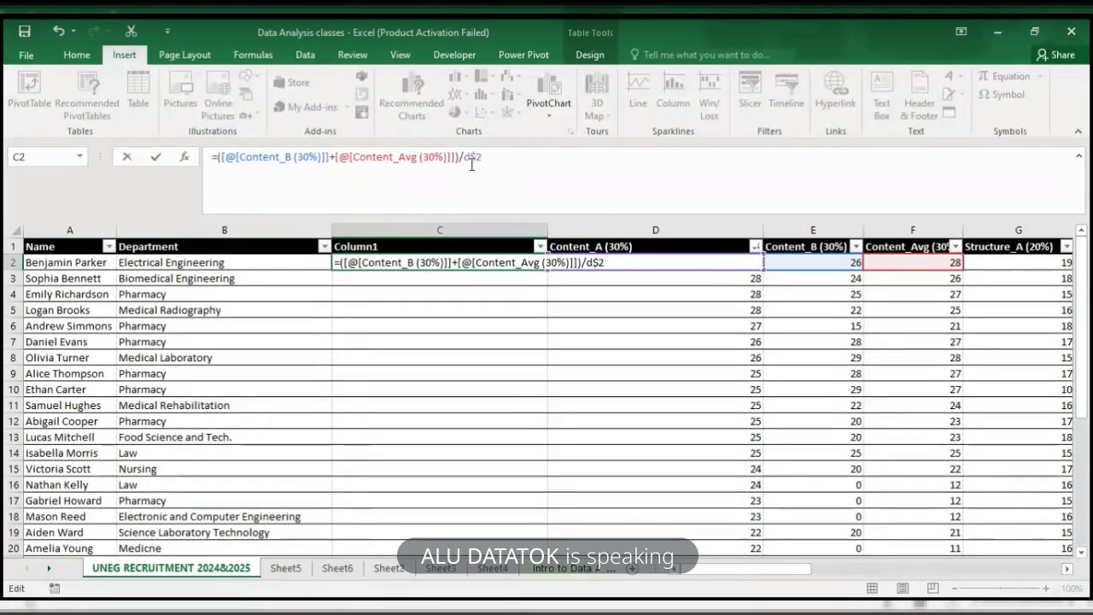
pyautogui.click(466, 161)
pyautogui.write('$')
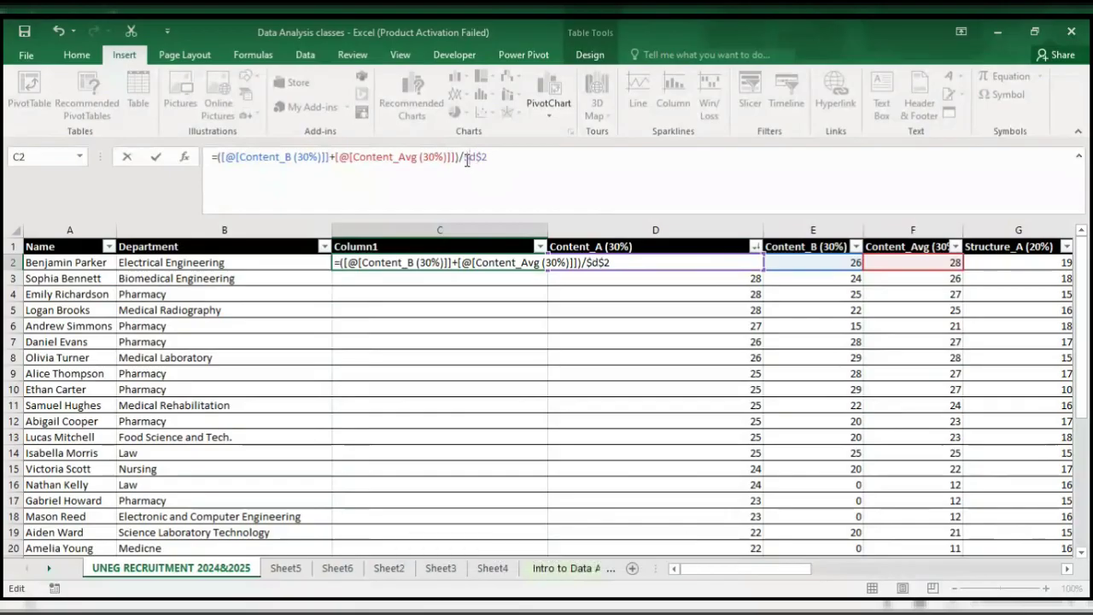
pyautogui.press('Return')
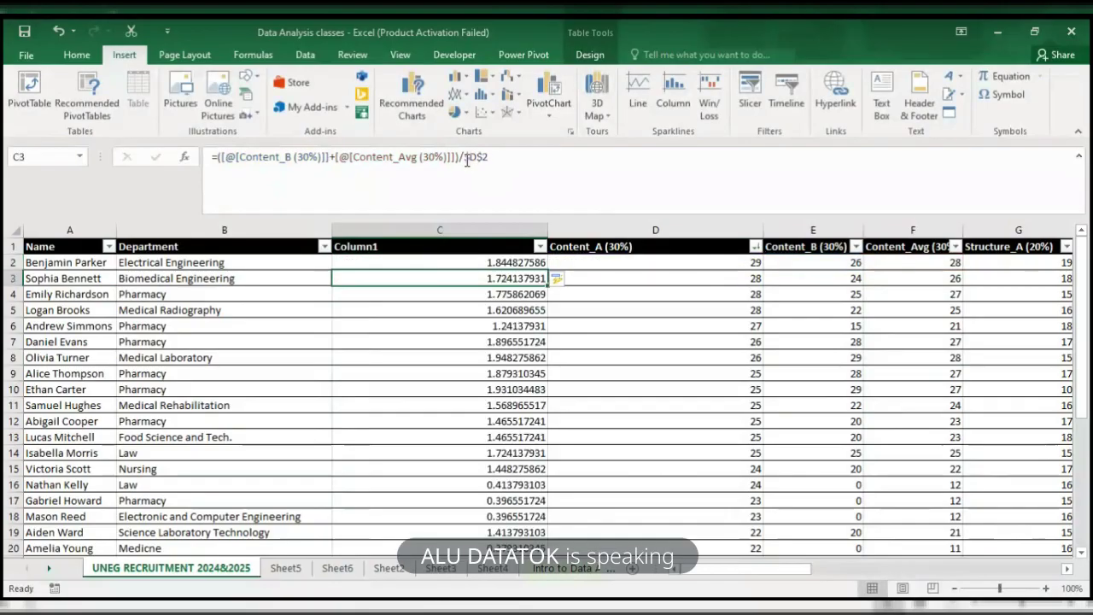
# - Erase the structured-reference sum between the equals sign and the division in cell C2's formula
pyautogui.click(480, 263)
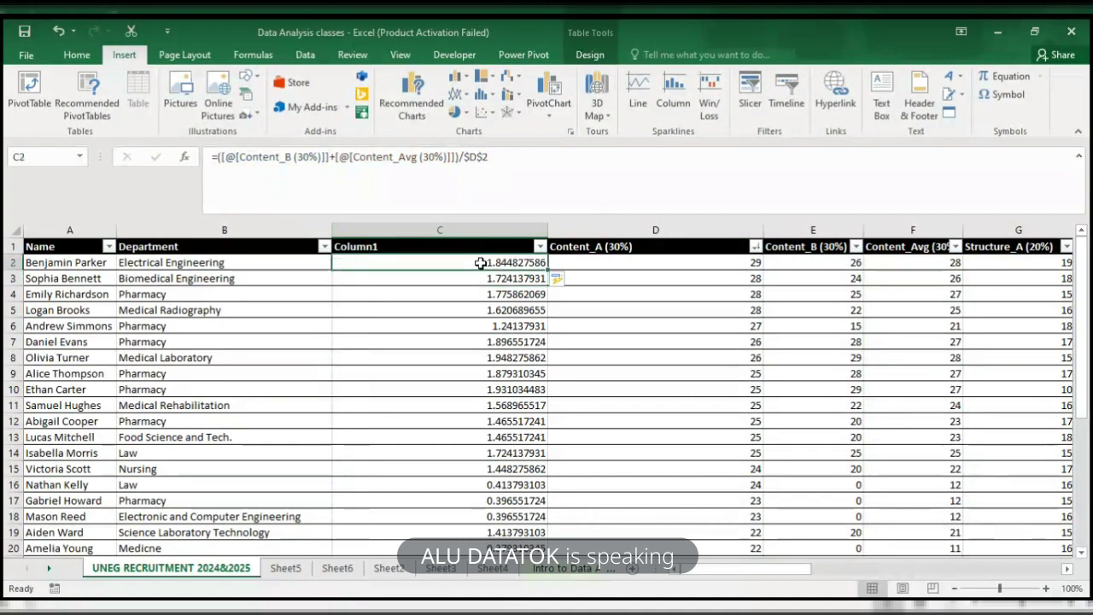
pyautogui.click(459, 159)
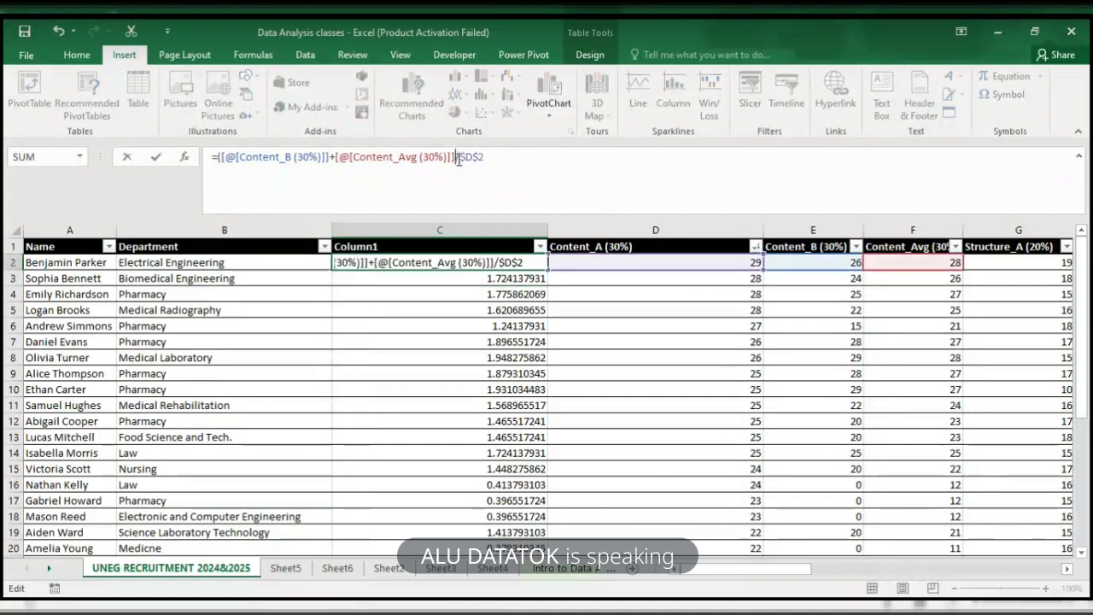
pyautogui.press('BackSpace')
pyautogui.press('BackSpace')
pyautogui.press('BackSpace')
pyautogui.press('BackSpace')
pyautogui.press('BackSpace')
pyautogui.press('BackSpace')
pyautogui.press('BackSpace')
pyautogui.press('BackSpace')
pyautogui.press('BackSpace')
pyautogui.press('BackSpace')
pyautogui.press('BackSpace')
pyautogui.press('BackSpace')
pyautogui.press('BackSpace')
pyautogui.press('BackSpace')
pyautogui.press('BackSpace')
pyautogui.press('BackSpace')
pyautogui.press('BackSpace')
pyautogui.press('BackSpace')
pyautogui.press('BackSpace')
pyautogui.press('BackSpace')
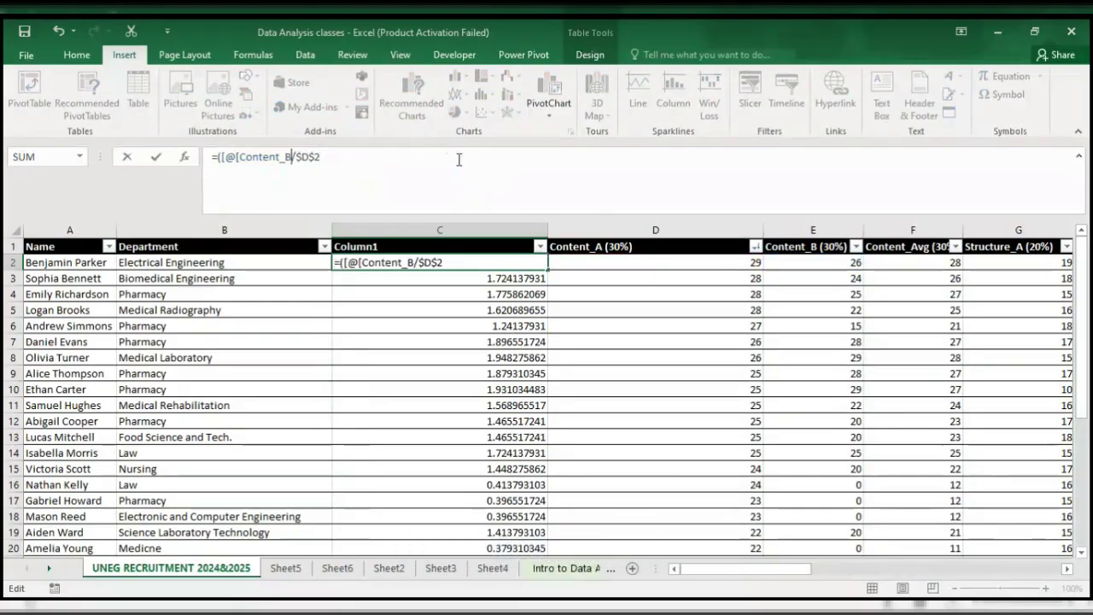
pyautogui.press('BackSpace')
pyautogui.press('BackSpace')
pyautogui.press('BackSpace')
pyautogui.press('BackSpace')
pyautogui.press('BackSpace')
pyautogui.press('BackSpace')
pyautogui.press('BackSpace')
pyautogui.press('BackSpace')
pyautogui.press('BackSpace')
pyautogui.press('BackSpace')
pyautogui.press('BackSpace')
pyautogui.press('BackSpace')
pyautogui.press('BackSpace')
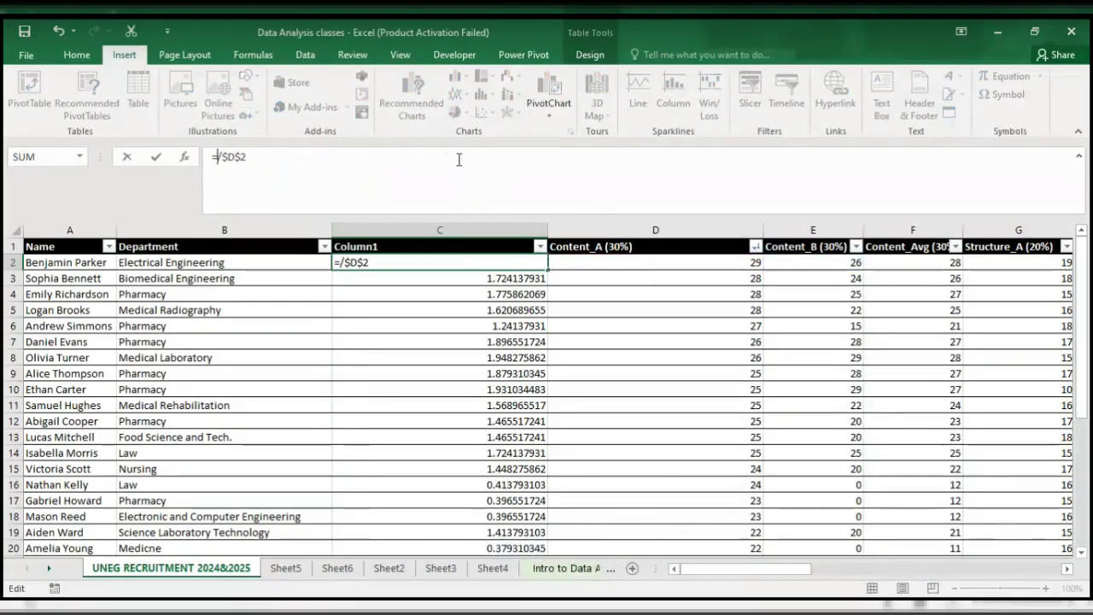
# - Rewrite the formula in cell C2 with plain cell references as =(E2+F2)/$D$2
pyautogui.hotkey('shift', 'End')
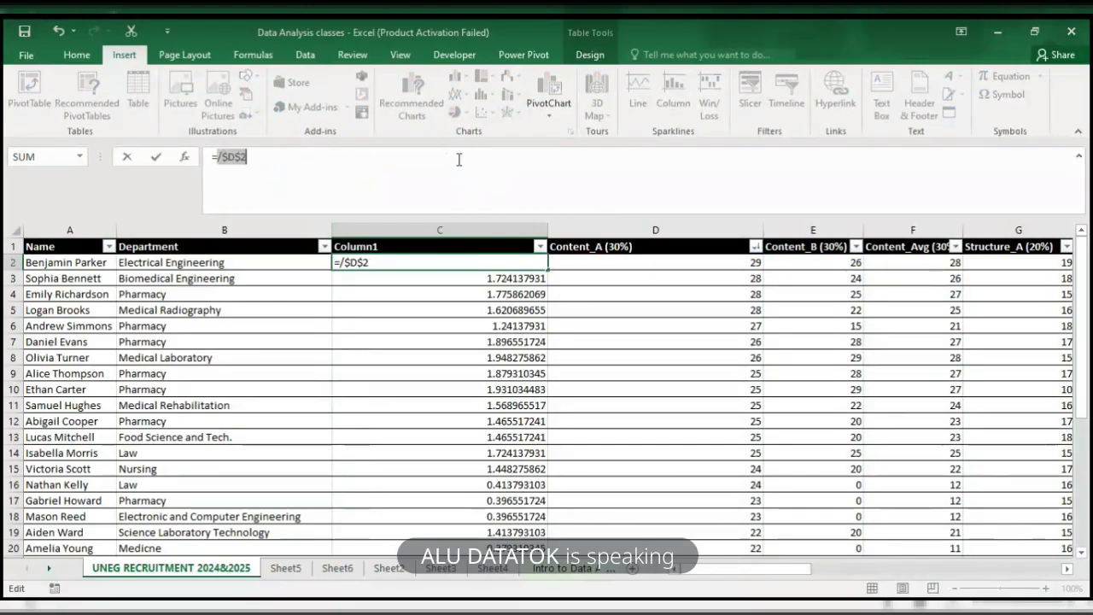
pyautogui.write('(E2')
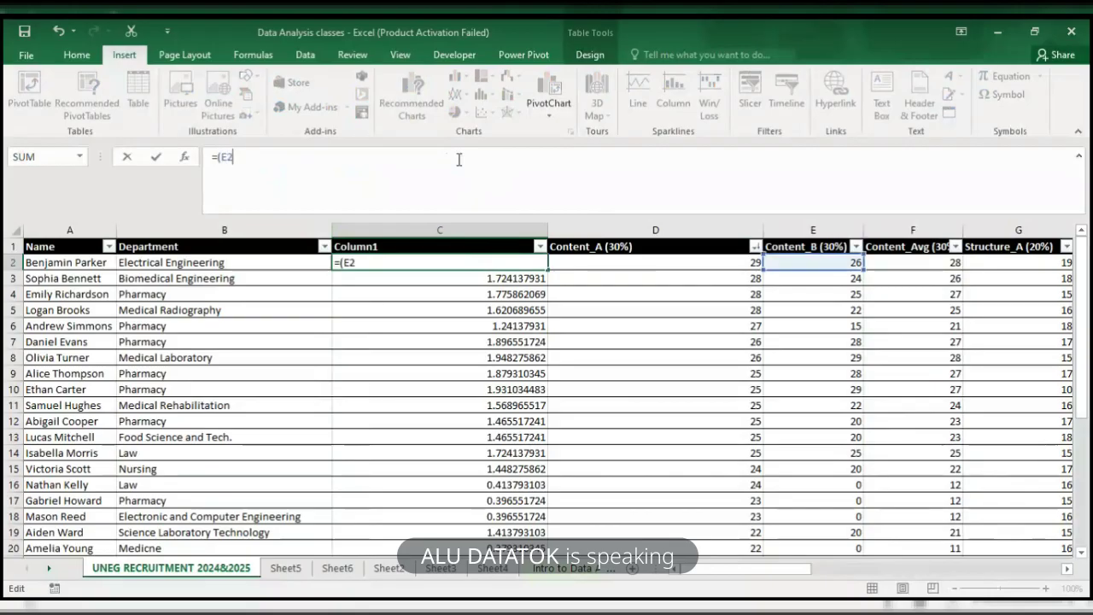
pyautogui.write('+f@')
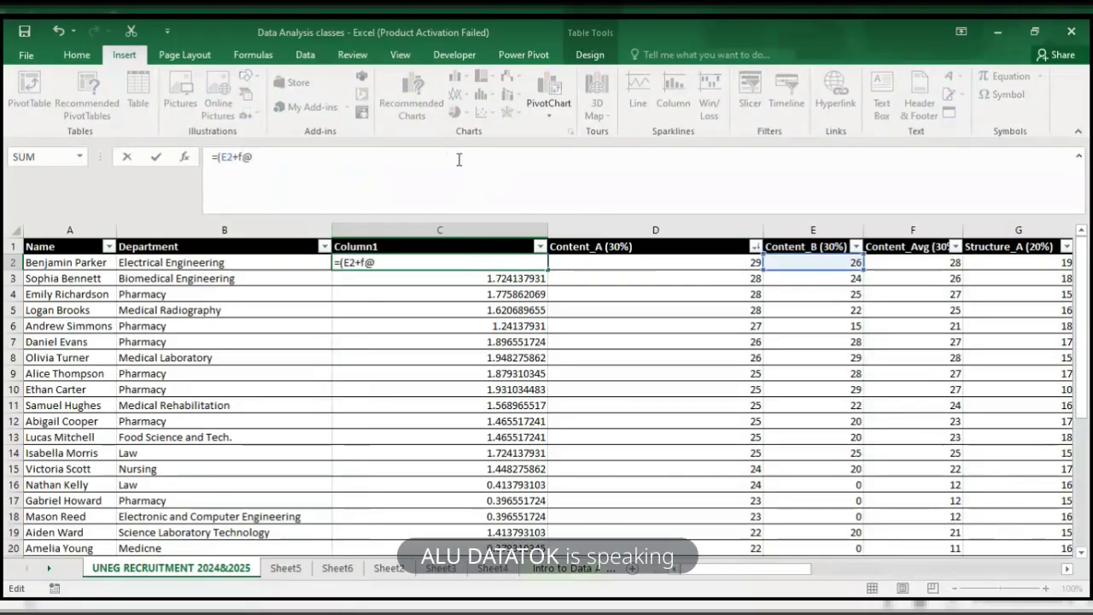
pyautogui.press('BackSpace')
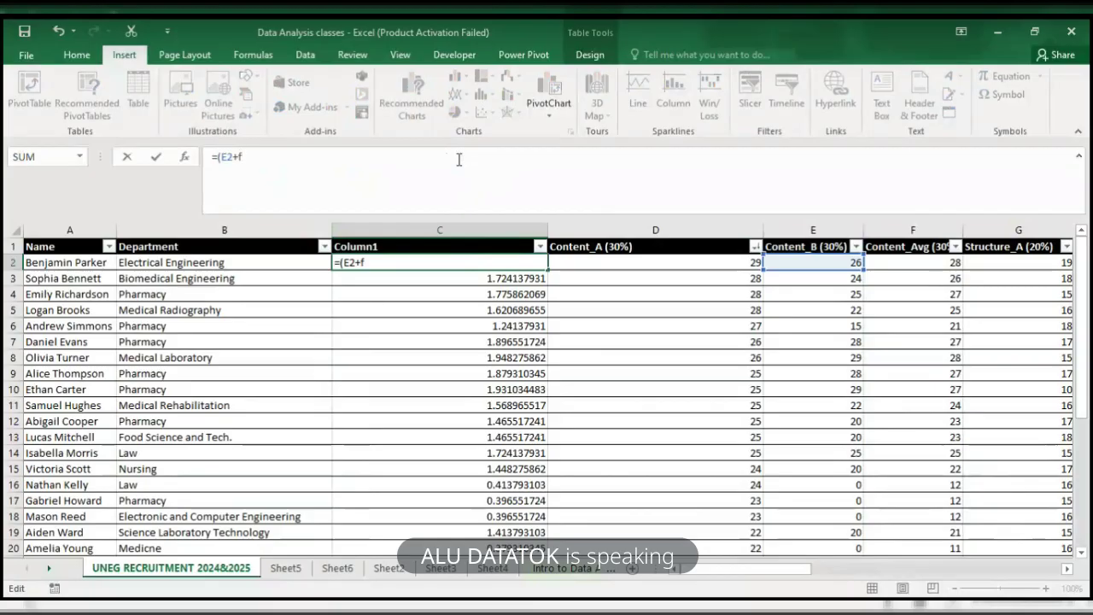
pyautogui.write('2)')
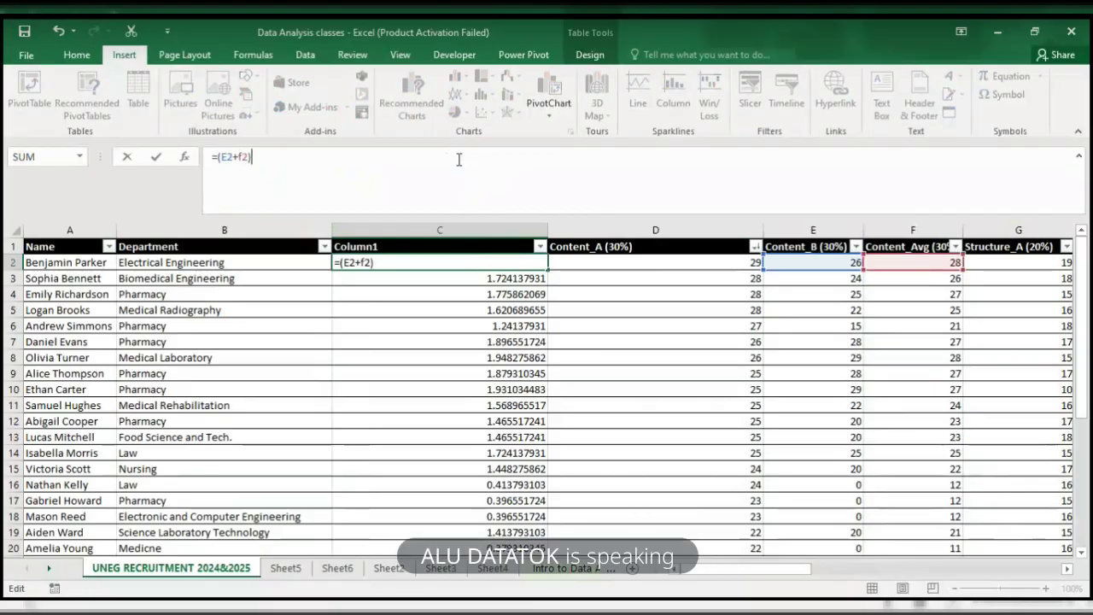
pyautogui.write("'")
pyautogui.write('/d2')
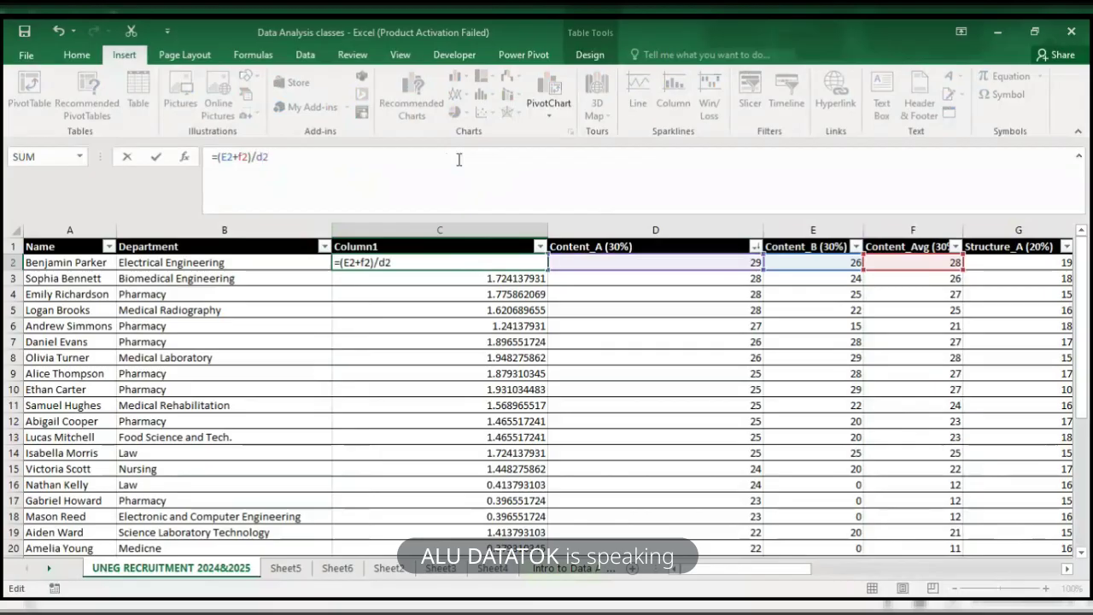
pyautogui.write('$')
pyautogui.click(258, 157)
pyautogui.write('$')
pyautogui.press('Return')
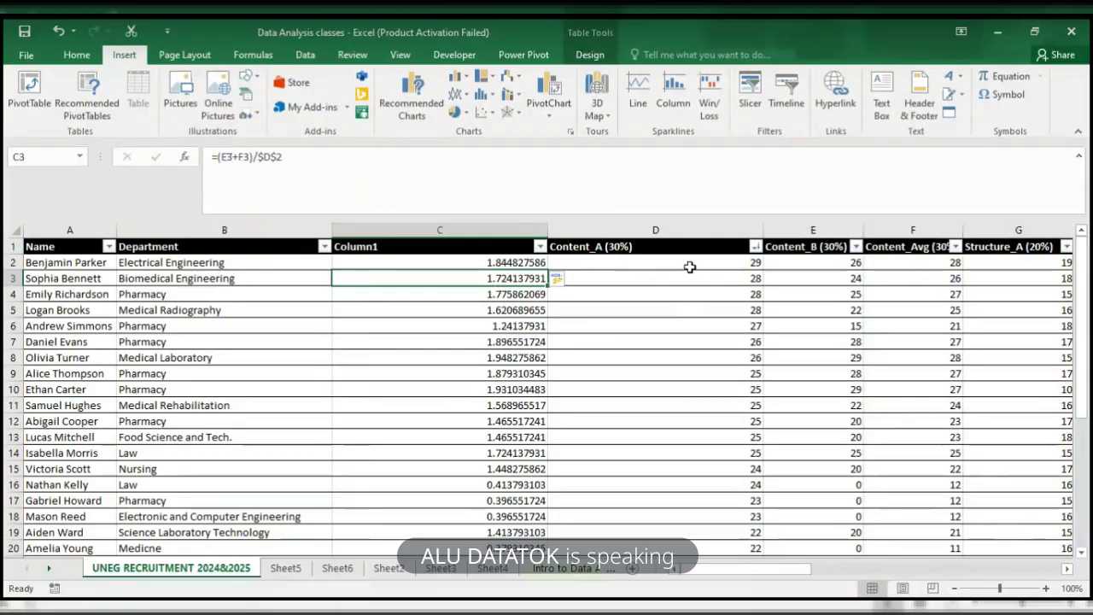
# - Change the divisor in the Column1 formula to a column-locked mixed reference, making C2 =(E2+F2)/$D2
pyautogui.click(495, 296)
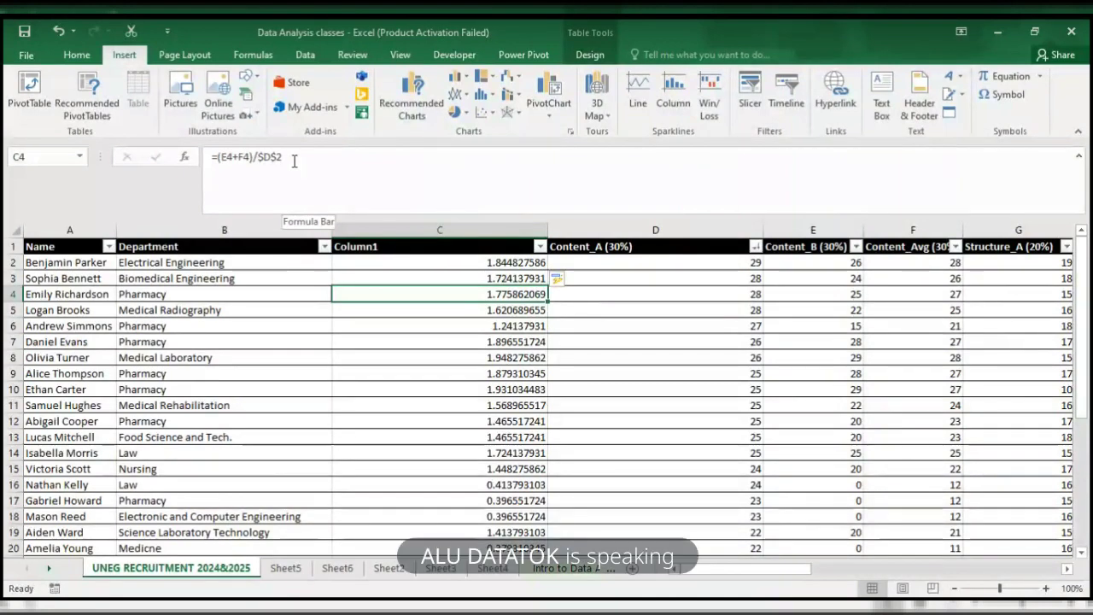
pyautogui.click(432, 262)
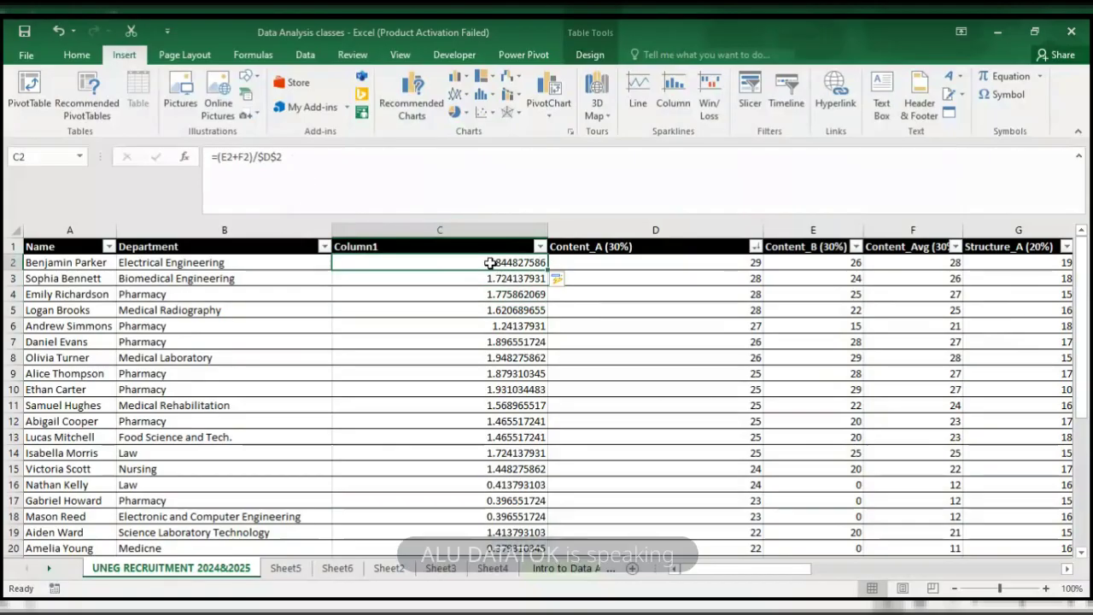
pyautogui.click(582, 230)
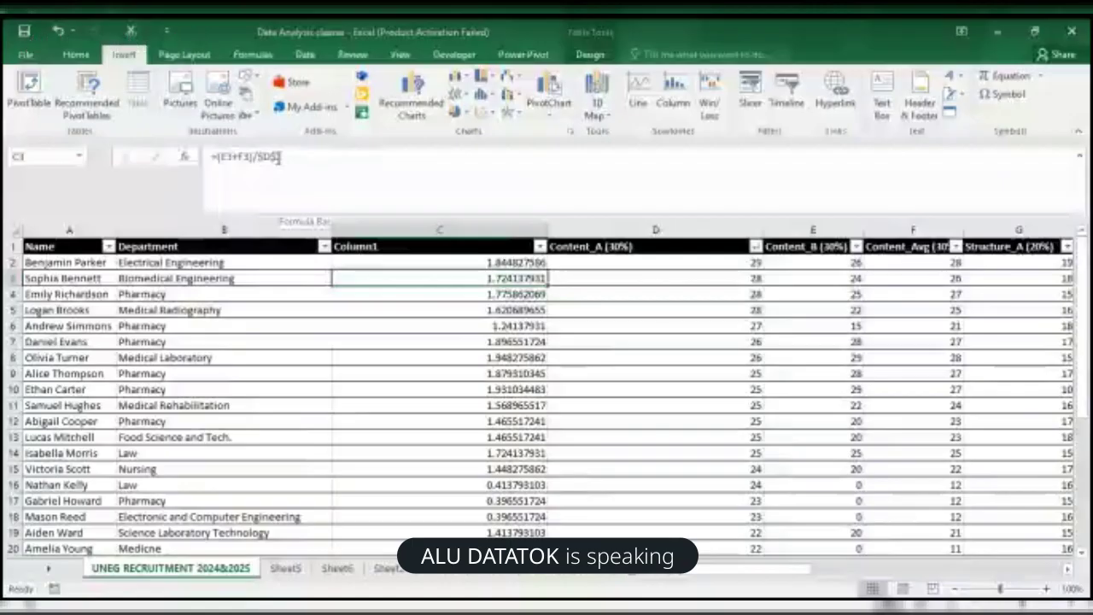
pyautogui.click(277, 157)
pyautogui.press('BackSpace')
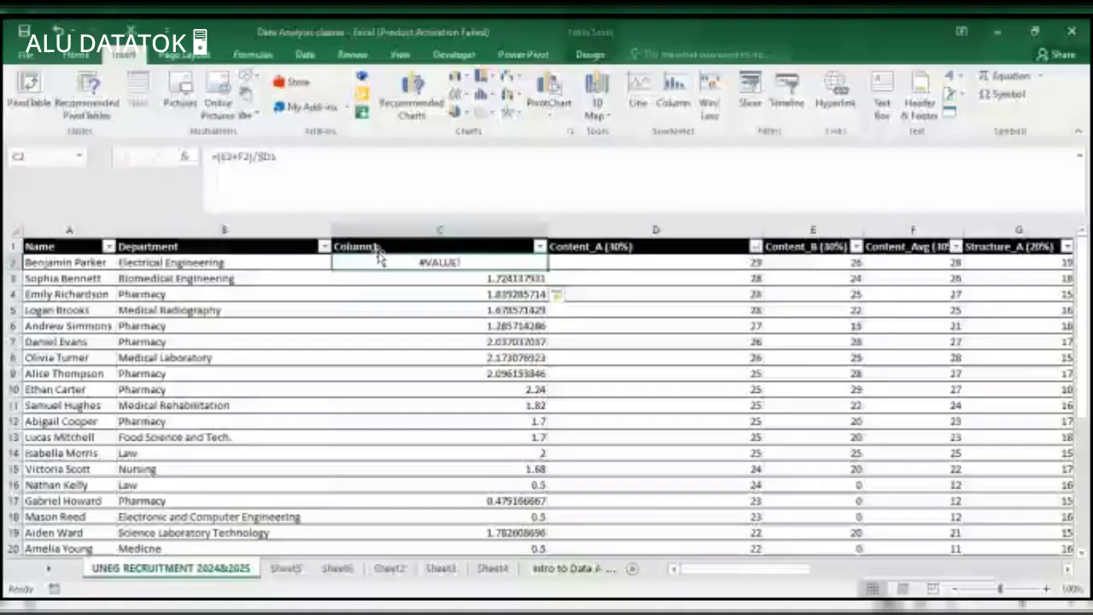
pyautogui.click(277, 163)
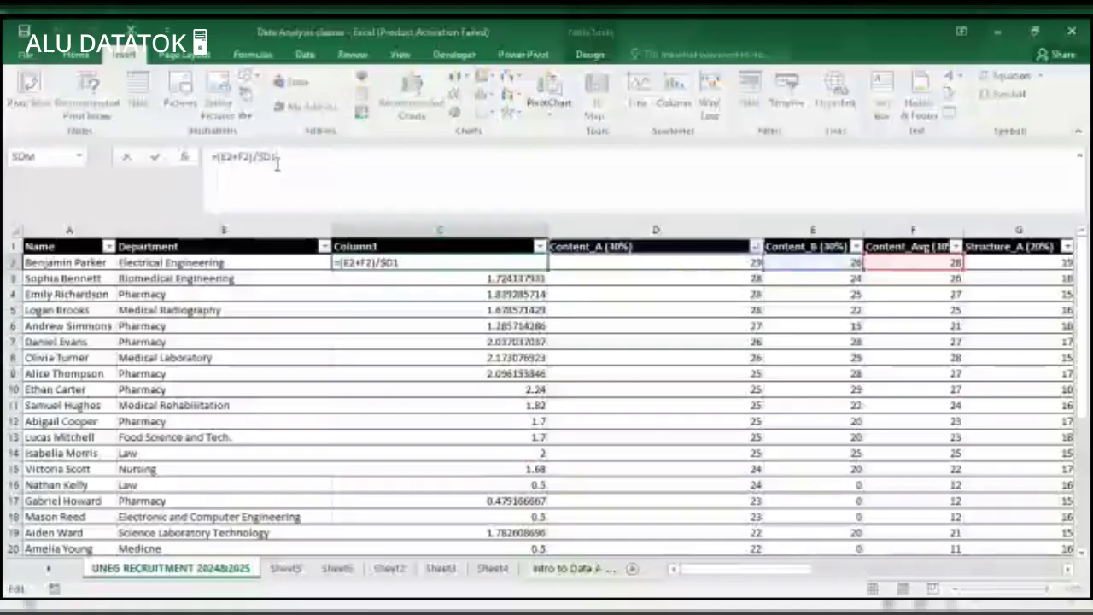
pyautogui.press('Return')
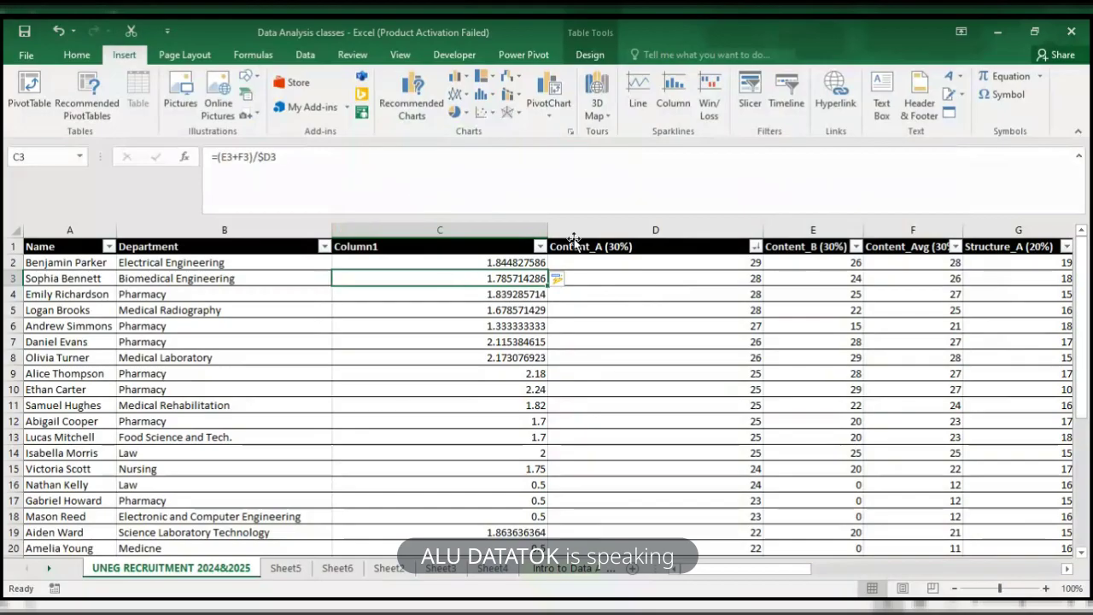
# - Insert another blank table column before Content_A (30%) and fill the formula from cell C2 across to D2
pyautogui.hotkey('ctrl', 'a')
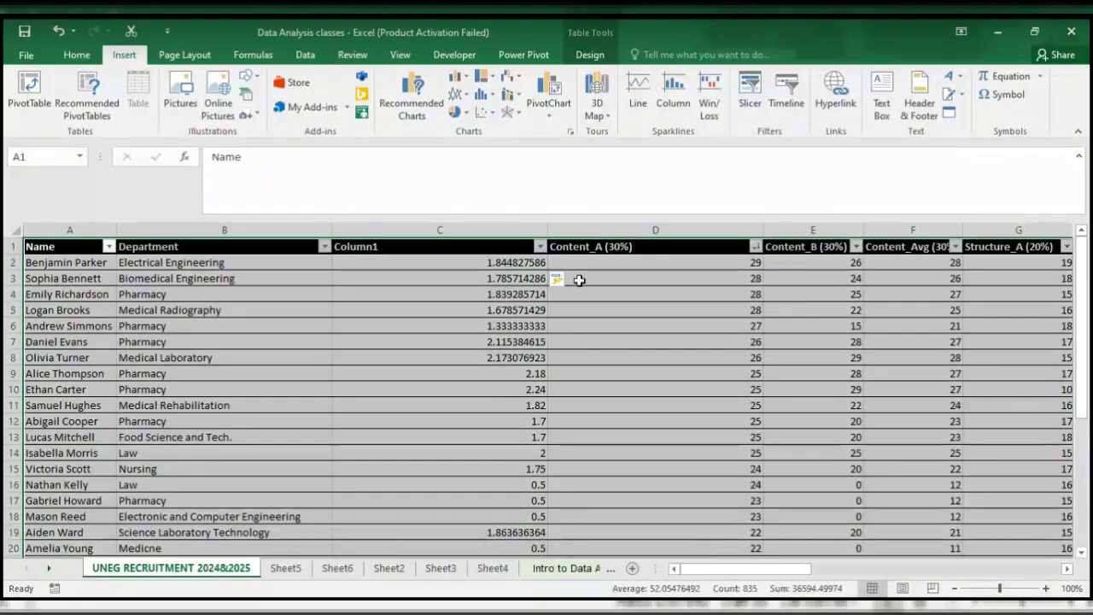
pyautogui.click(579, 281)
pyautogui.click(603, 227)
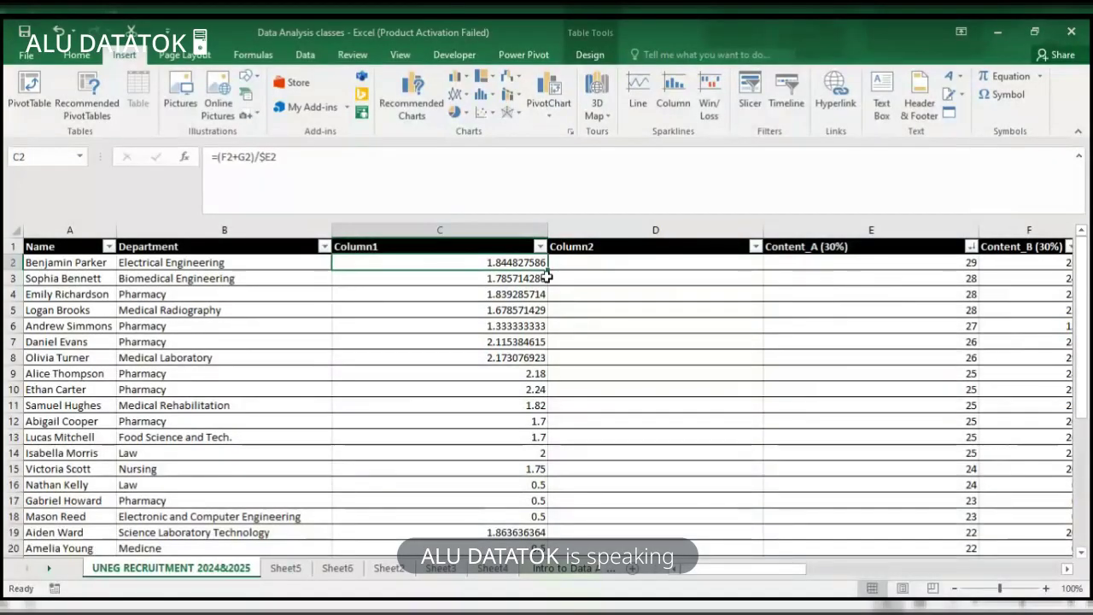
pyautogui.moveTo(547, 270); pyautogui.dragTo(698, 264)
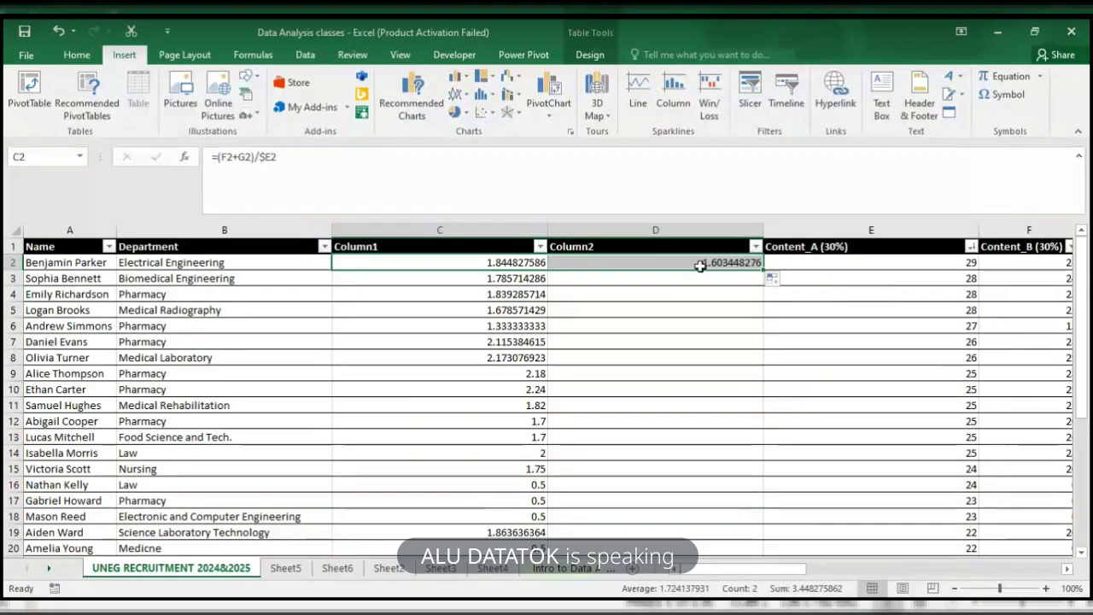
pyautogui.click(699, 264)
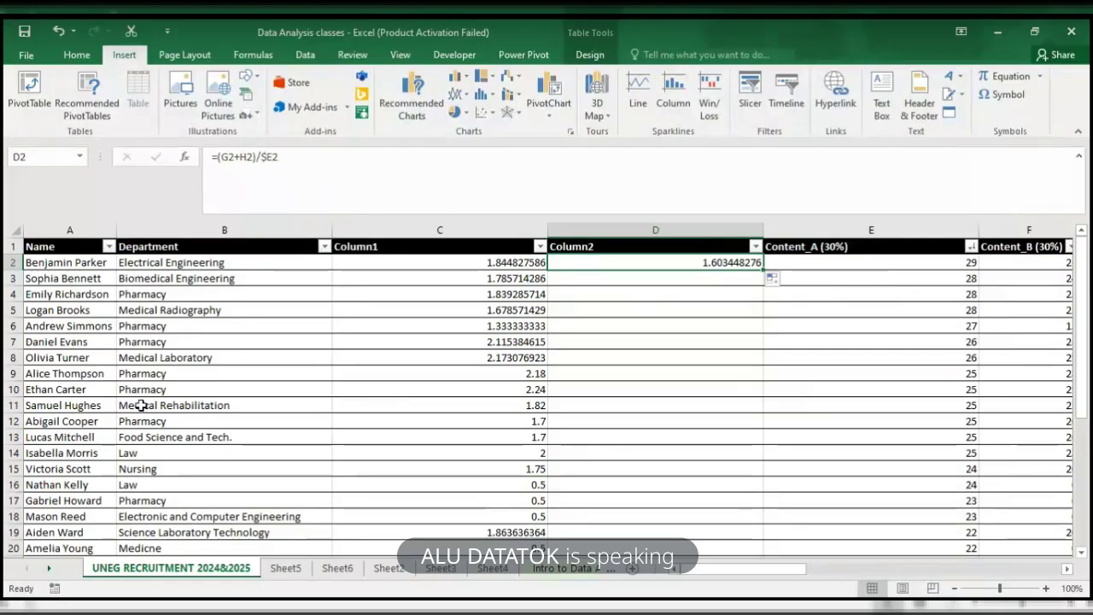
# - Delete the worksheets Sheet5, Sheet2, Sheet3 and Sheet4 from the workbook
pyautogui.rightClick(293, 566)
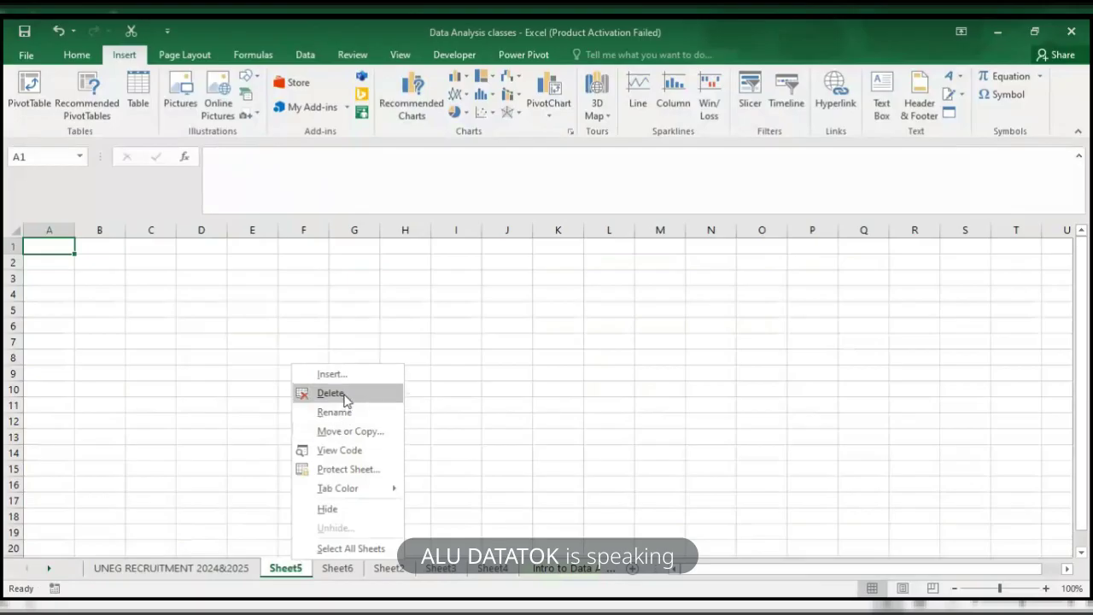
pyautogui.click(344, 394)
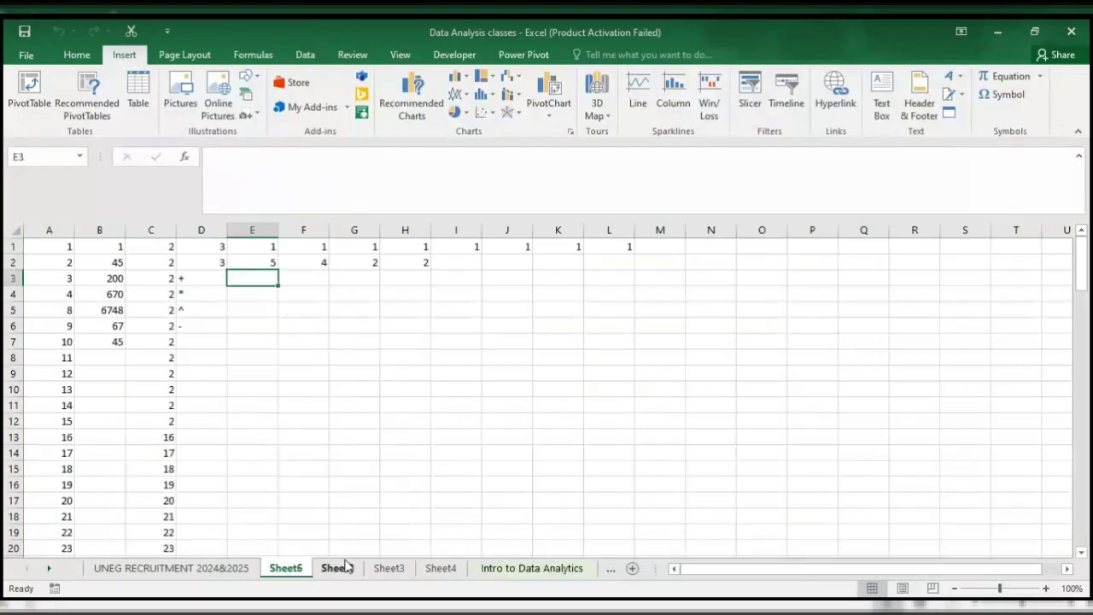
pyautogui.rightClick(344, 566)
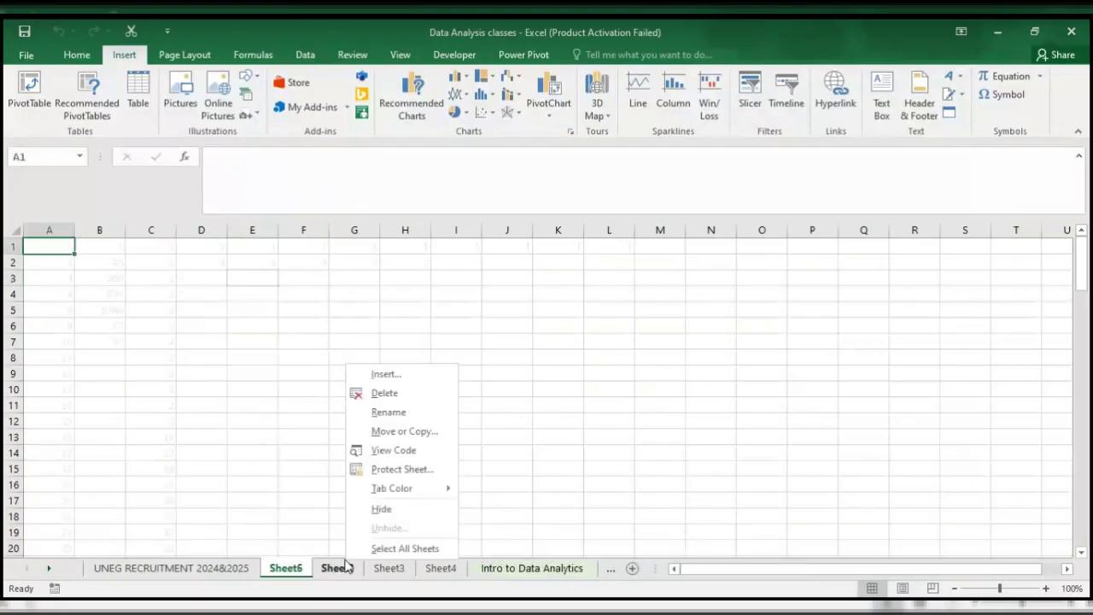
pyautogui.click(379, 393)
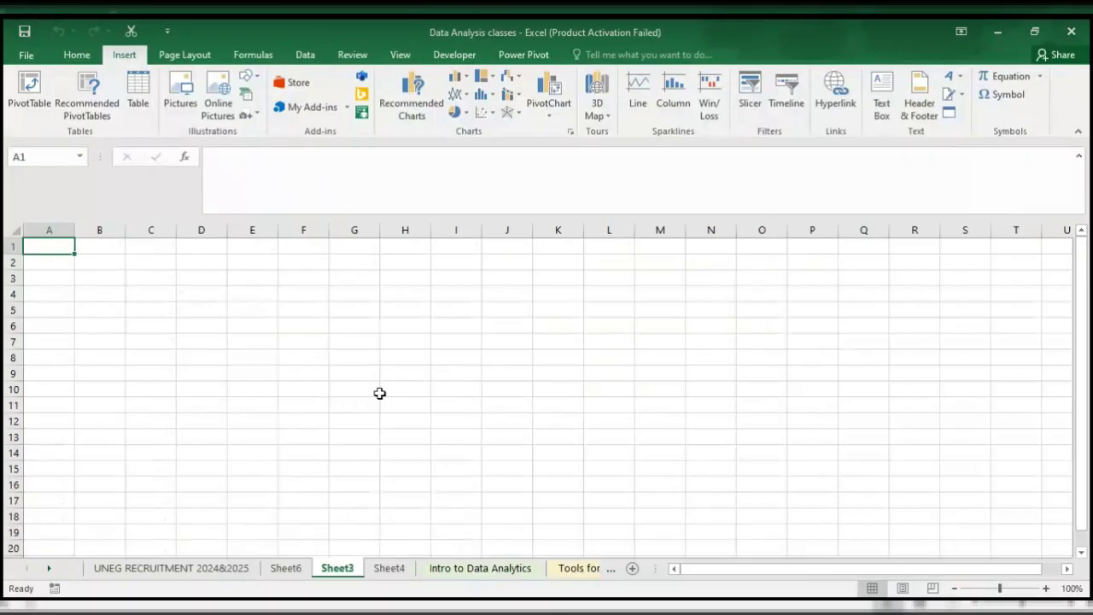
pyautogui.rightClick(348, 571)
pyautogui.click(389, 405)
pyautogui.rightClick(345, 571)
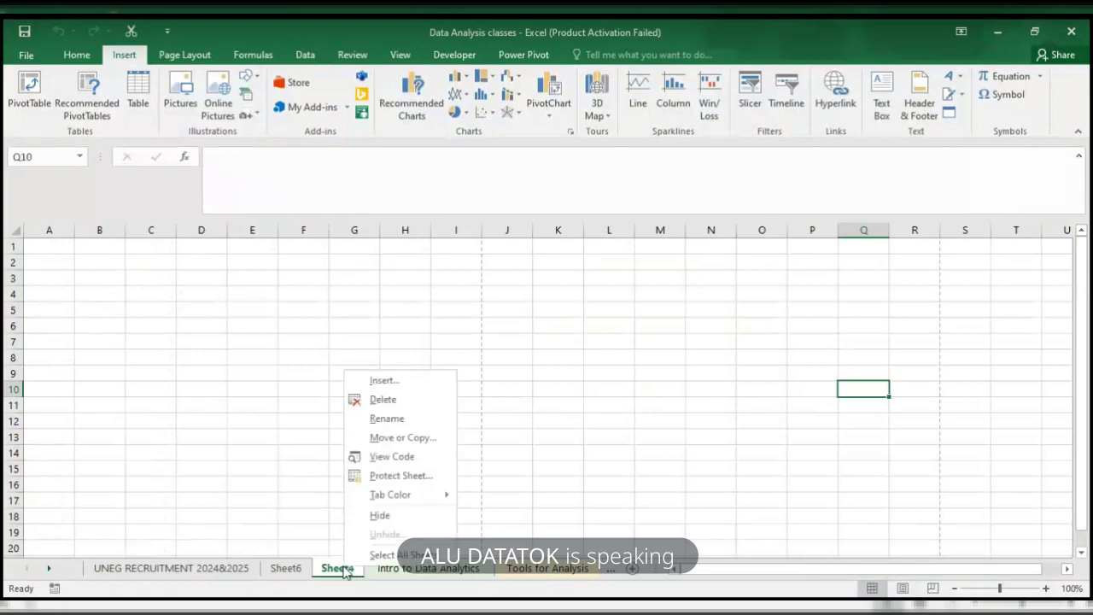
pyautogui.click(385, 403)
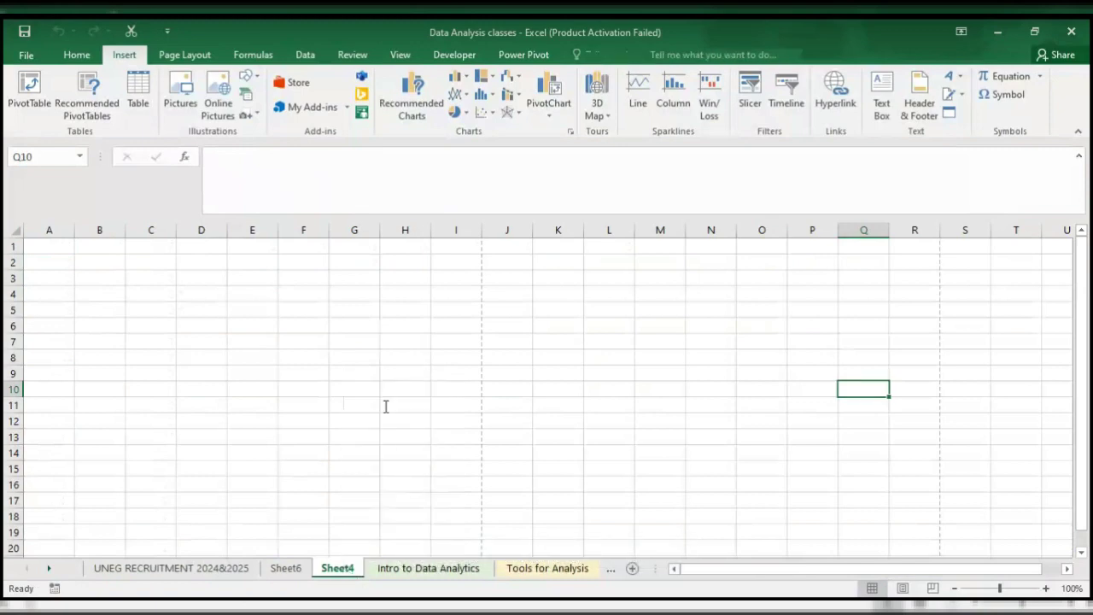
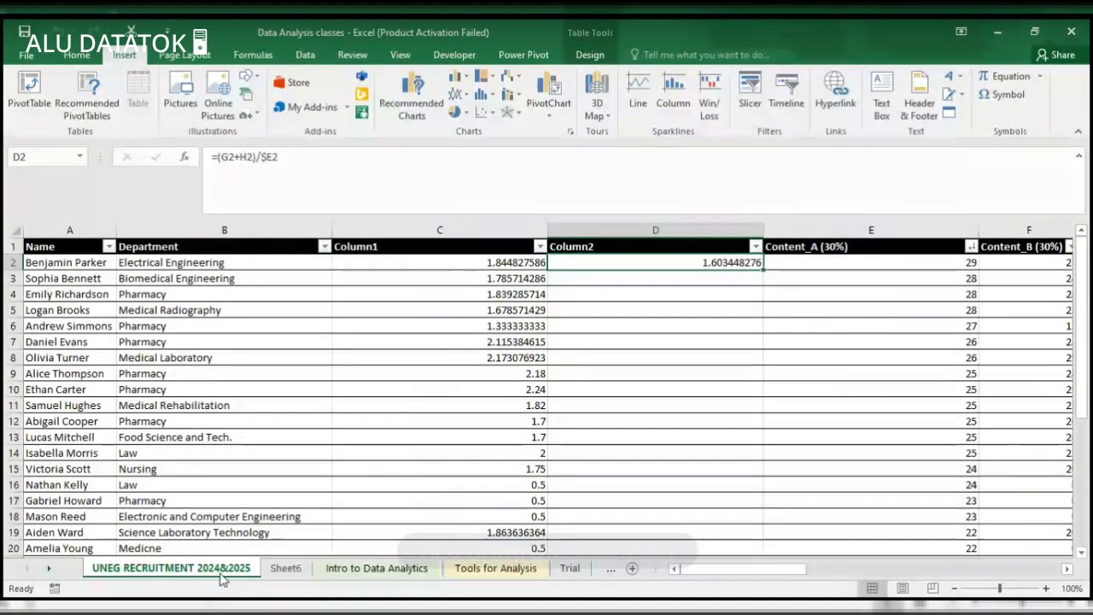
pyautogui.click(273, 571)
pyautogui.click(333, 571)
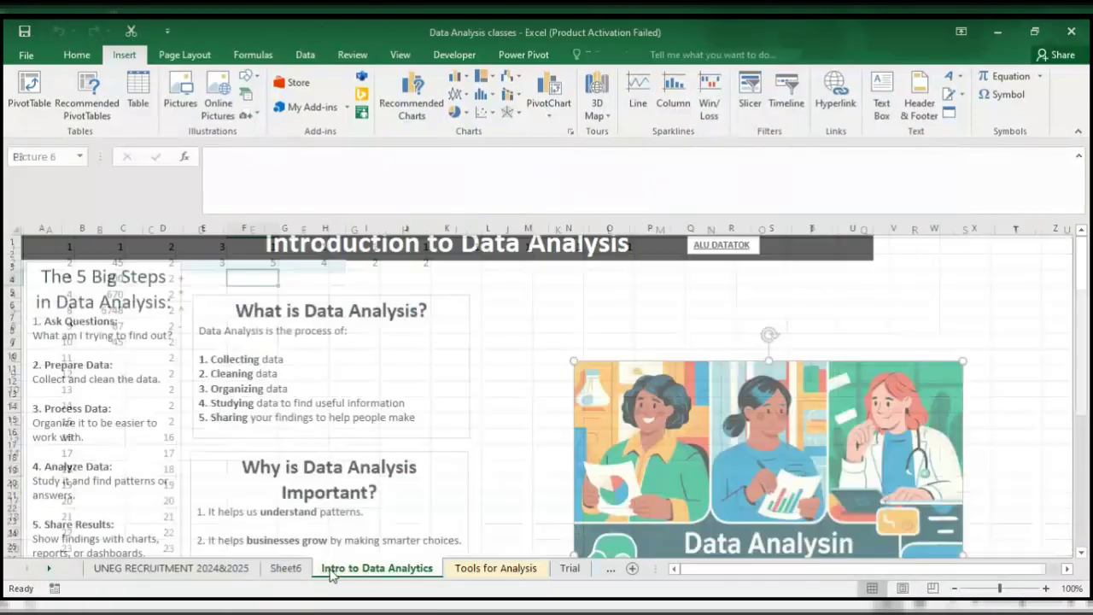
pyautogui.click(245, 569)
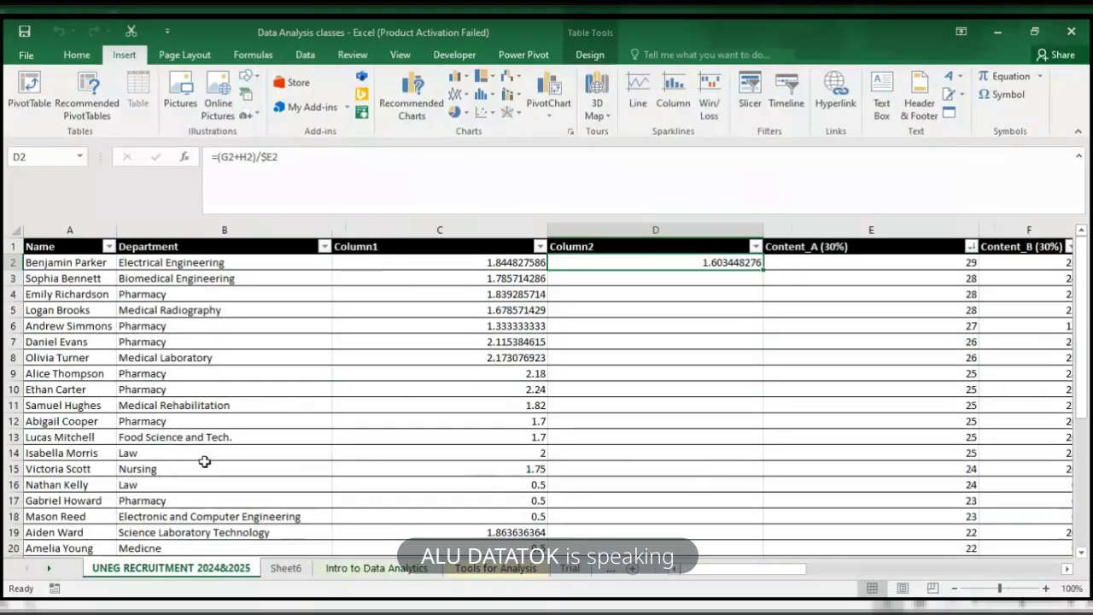
# - Sum the whole of Column1 in cell C34, below the recruitment table, with =SUM(Table5[Column1])
pyautogui.click(240, 56)
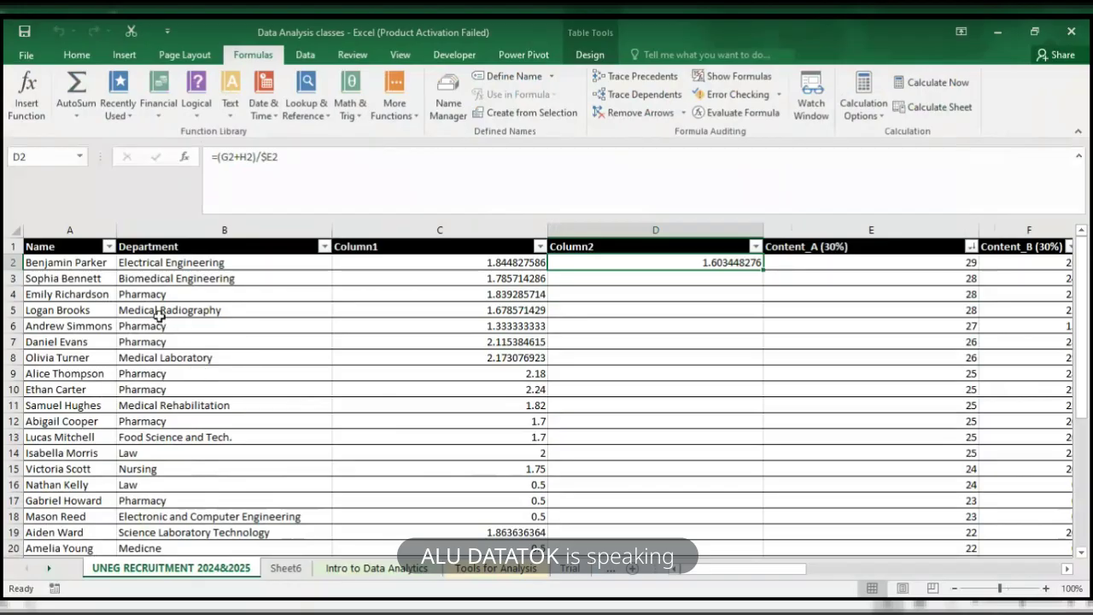
pyautogui.click(154, 281)
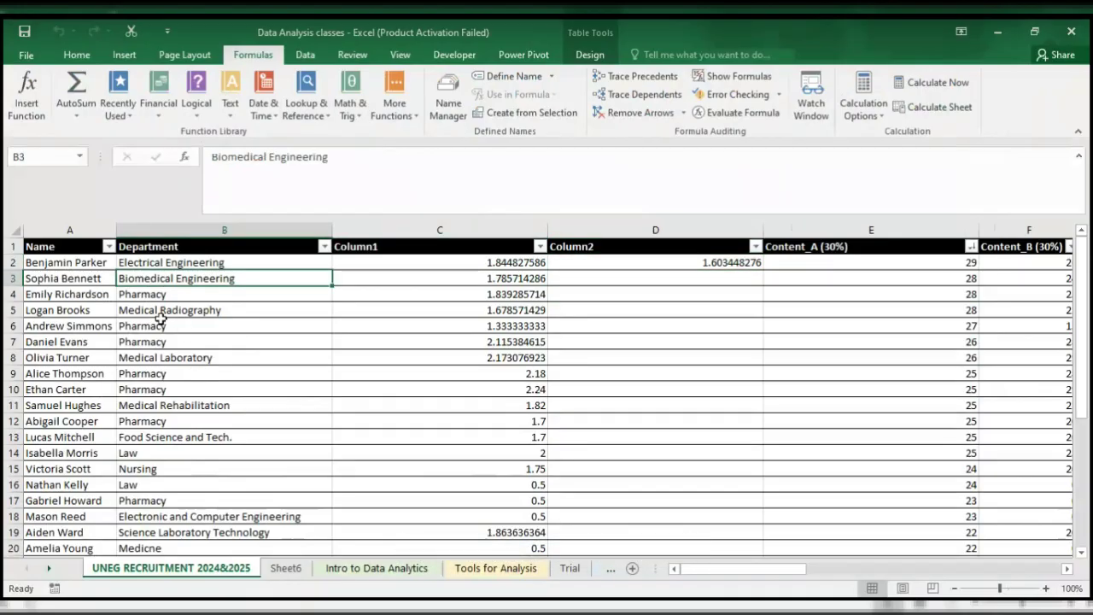
pyautogui.scroll(-3, 160, 319)
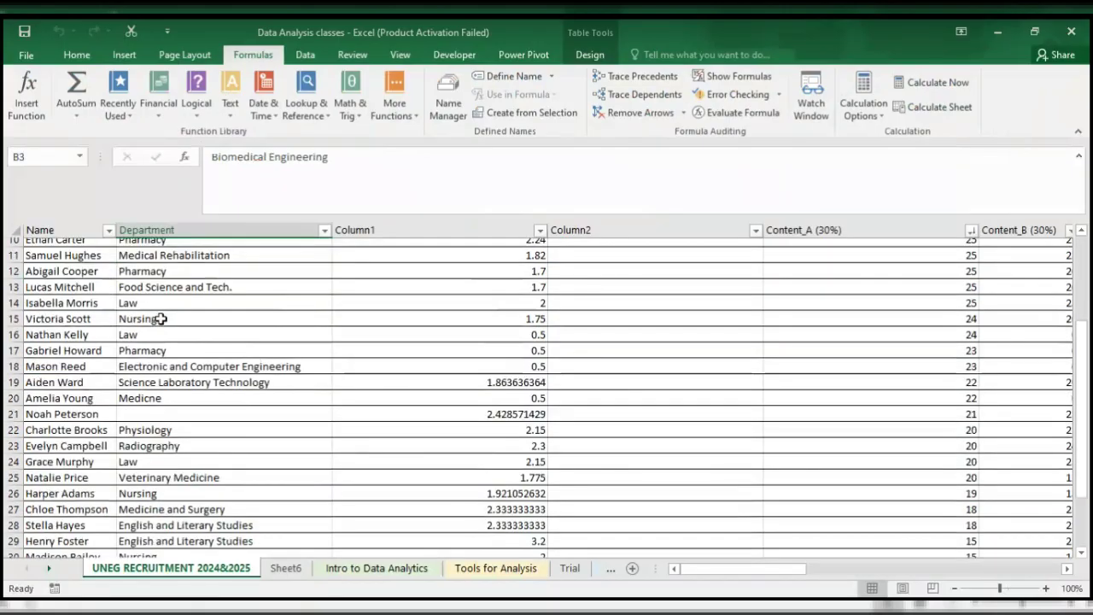
pyautogui.scroll(-7, 160, 319)
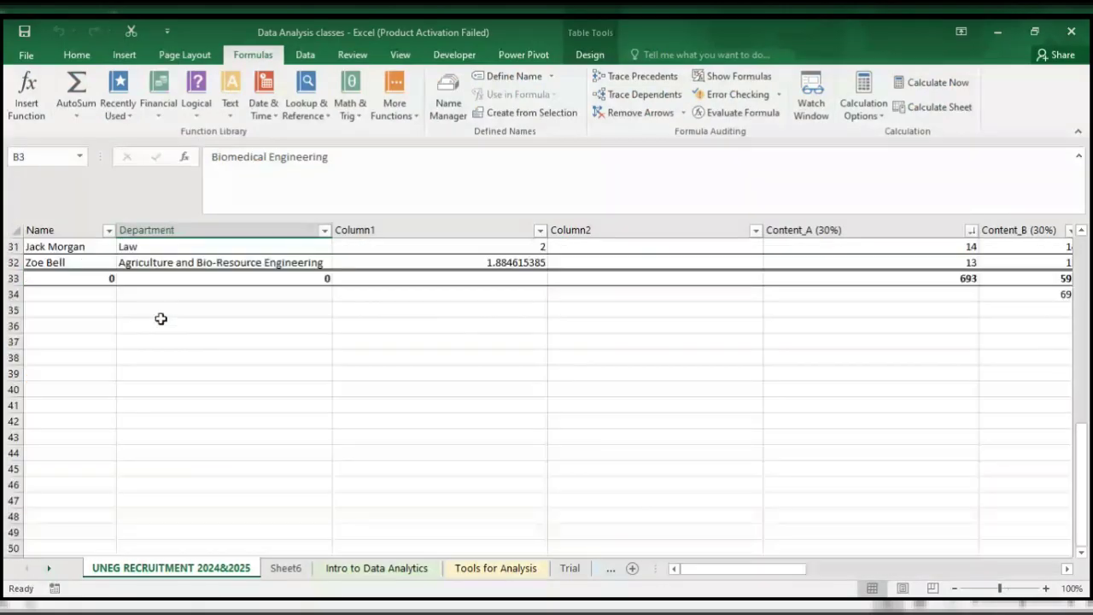
pyautogui.click(376, 293)
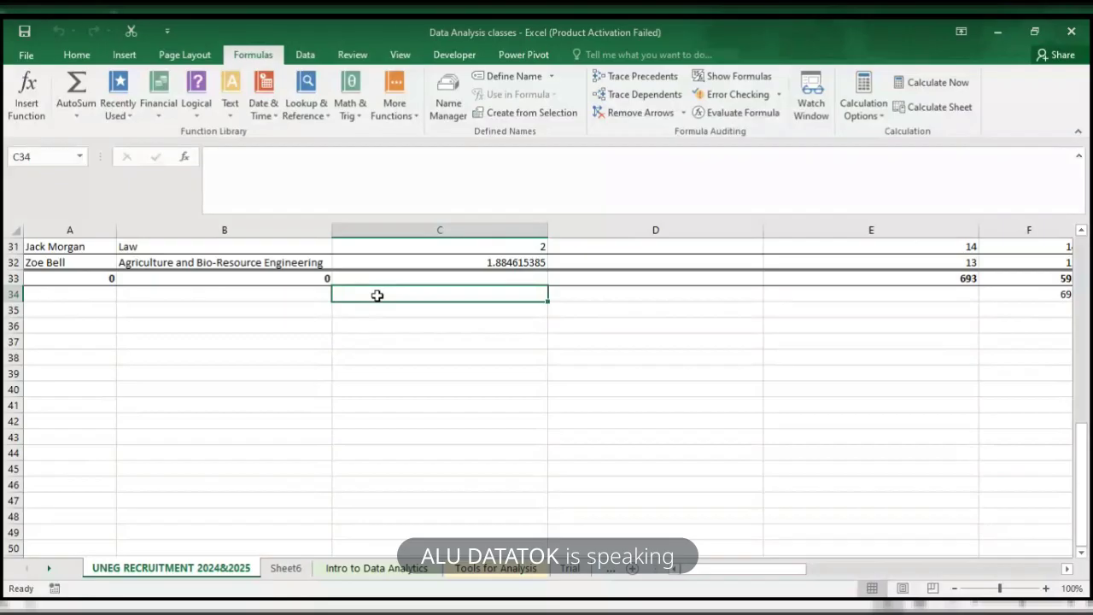
pyautogui.write('=')
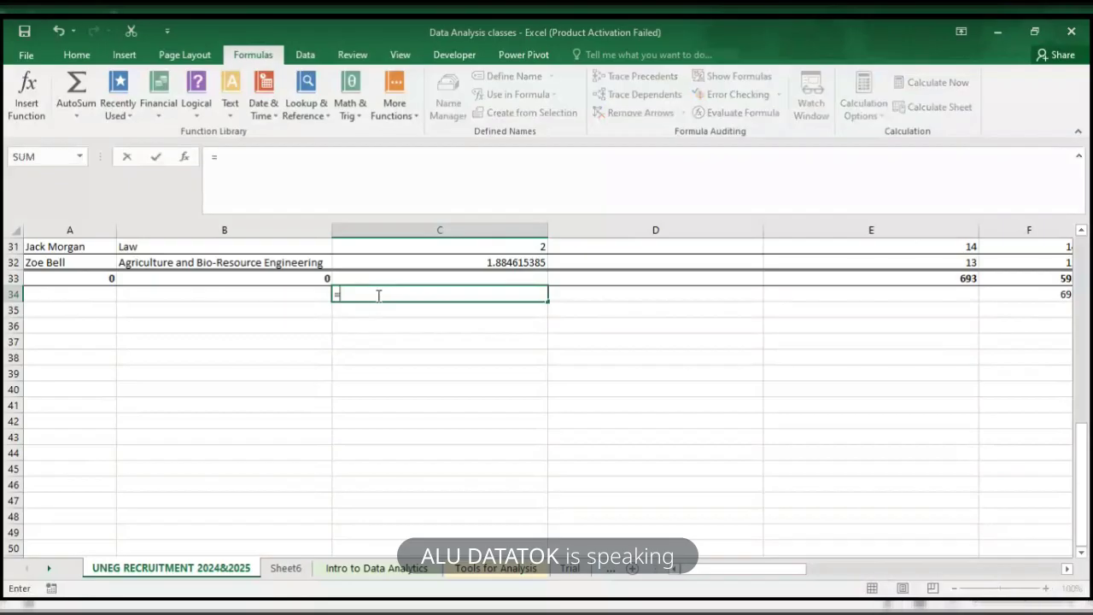
pyautogui.write('sum(')
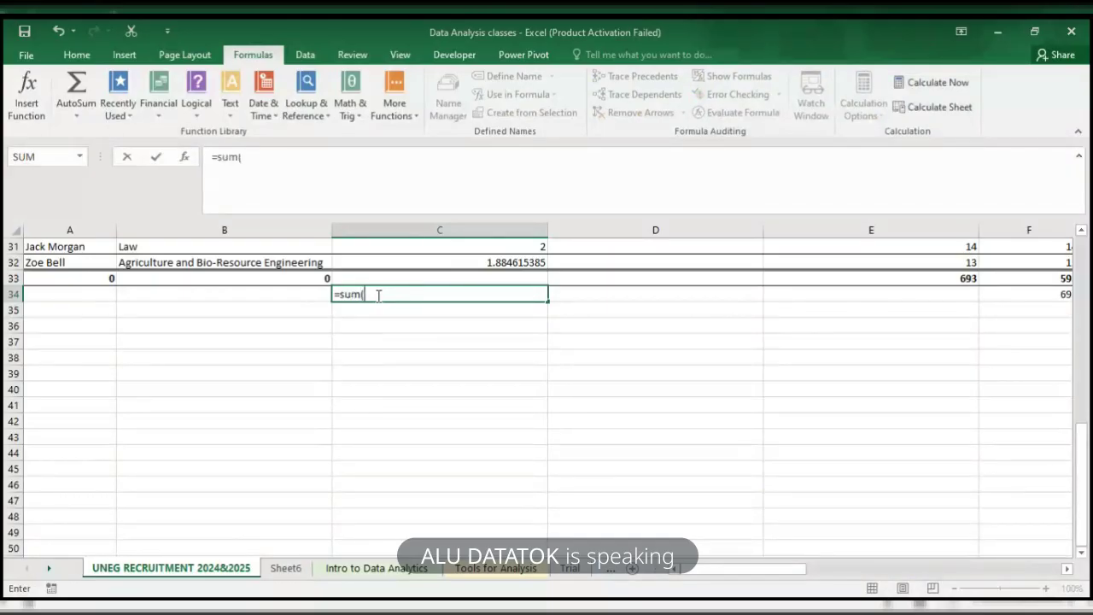
pyautogui.scroll(10, 378, 295)
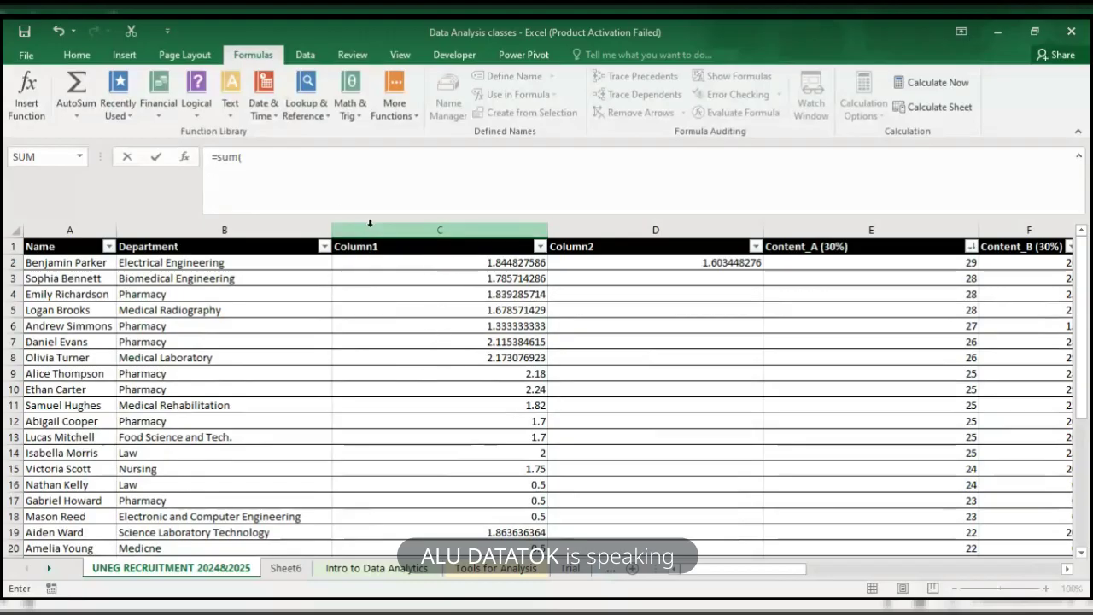
pyautogui.click(275, 167)
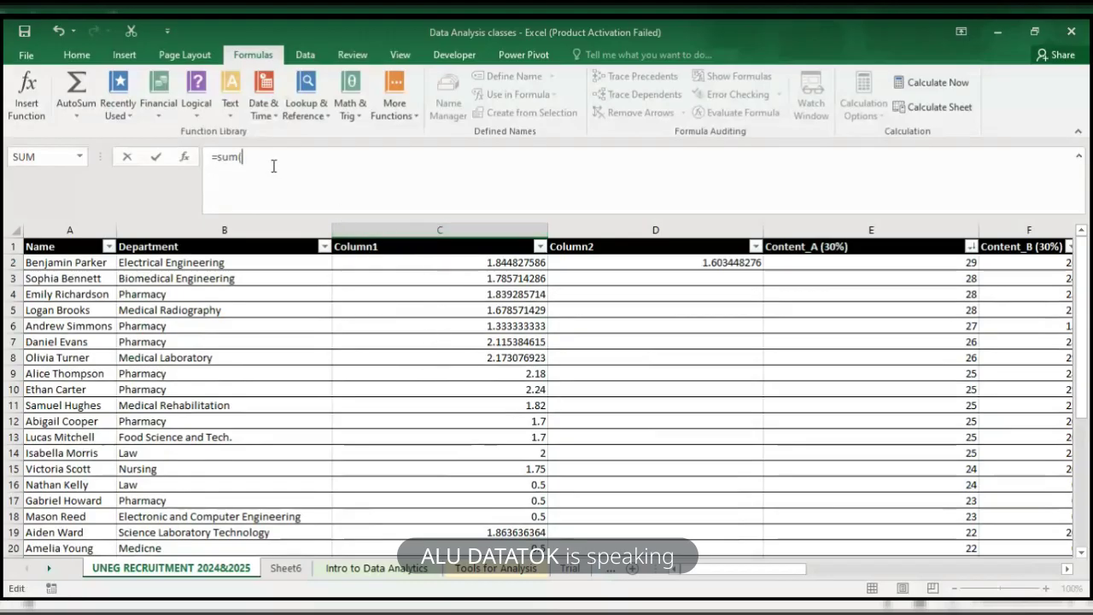
pyautogui.write('c2')
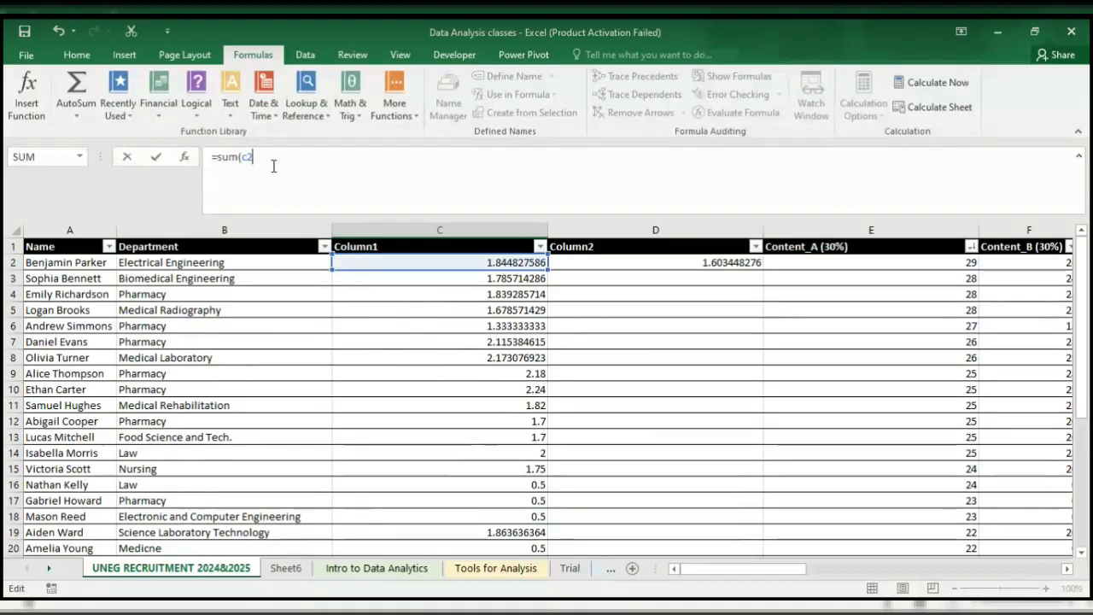
pyautogui.press('BackSpace')
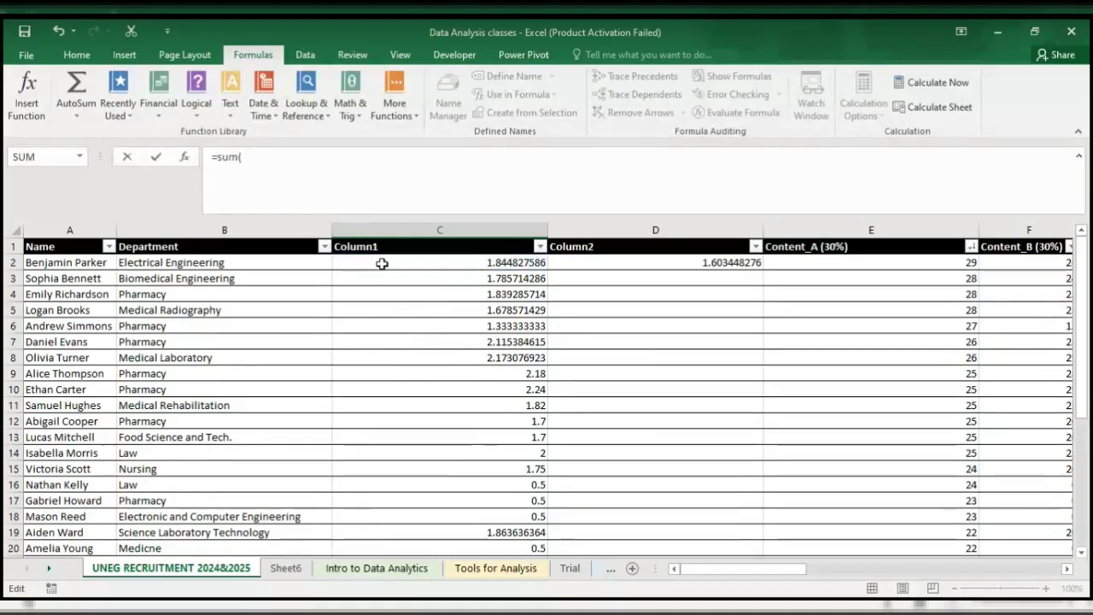
pyautogui.click(452, 264)
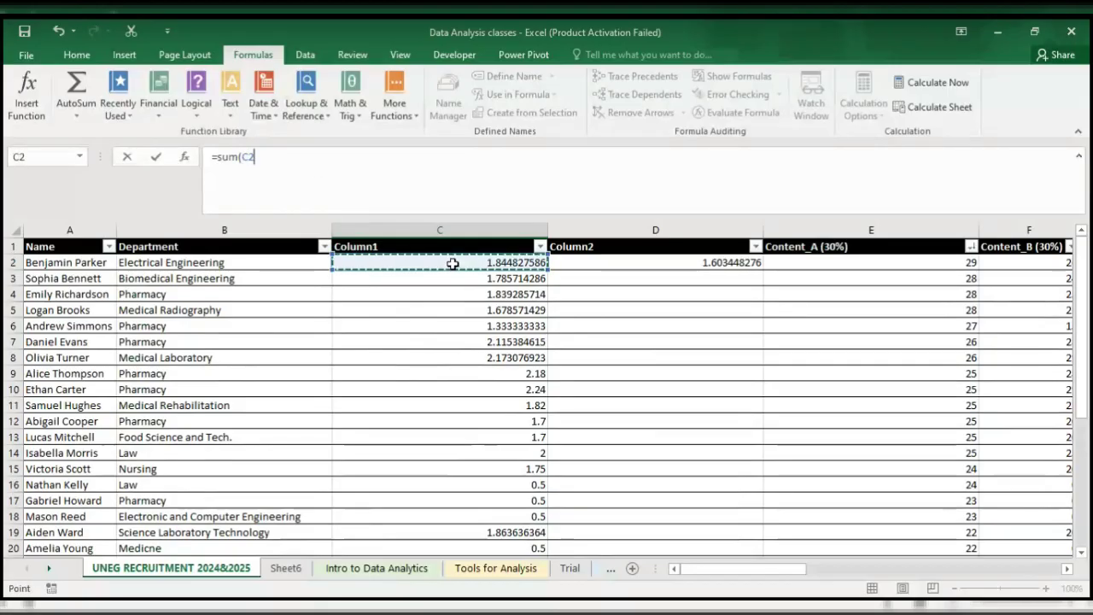
pyautogui.hotkey('ctrl', 'shift', 'Down')
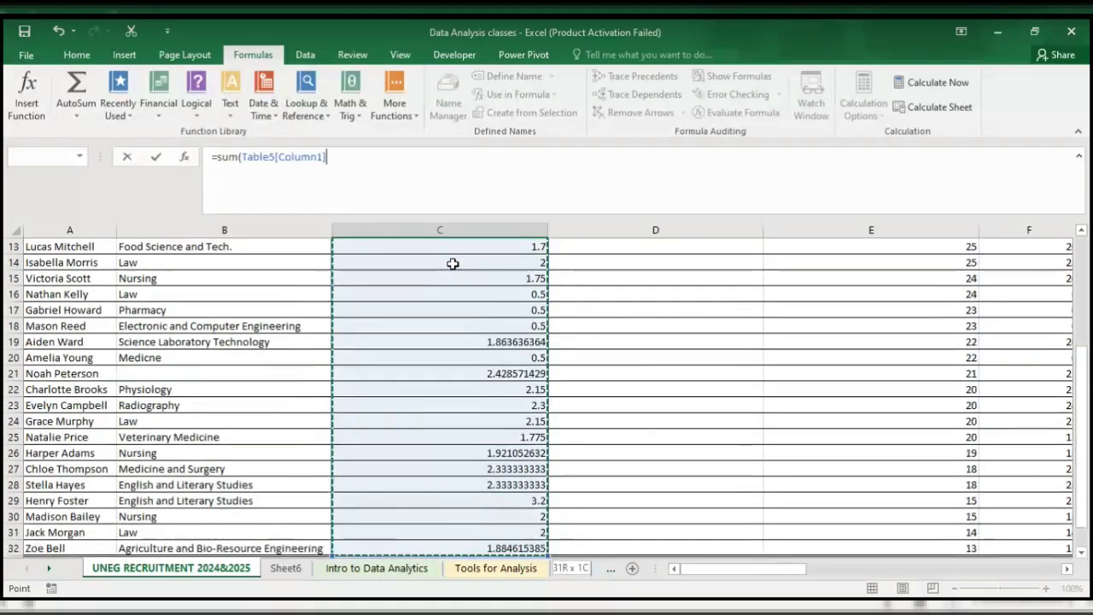
pyautogui.write(')')
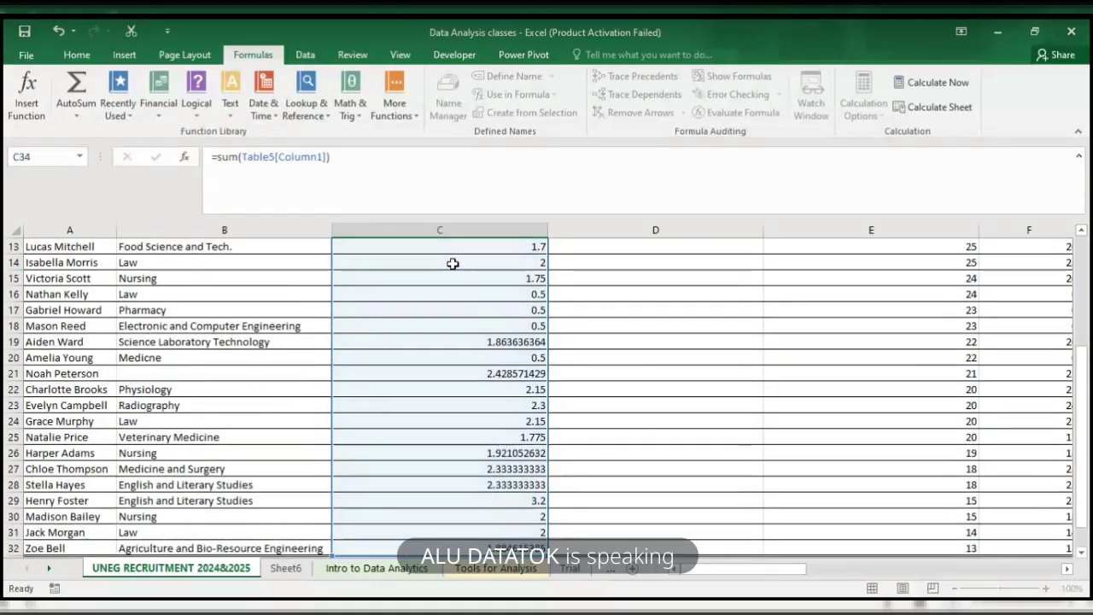
pyautogui.press('Return')
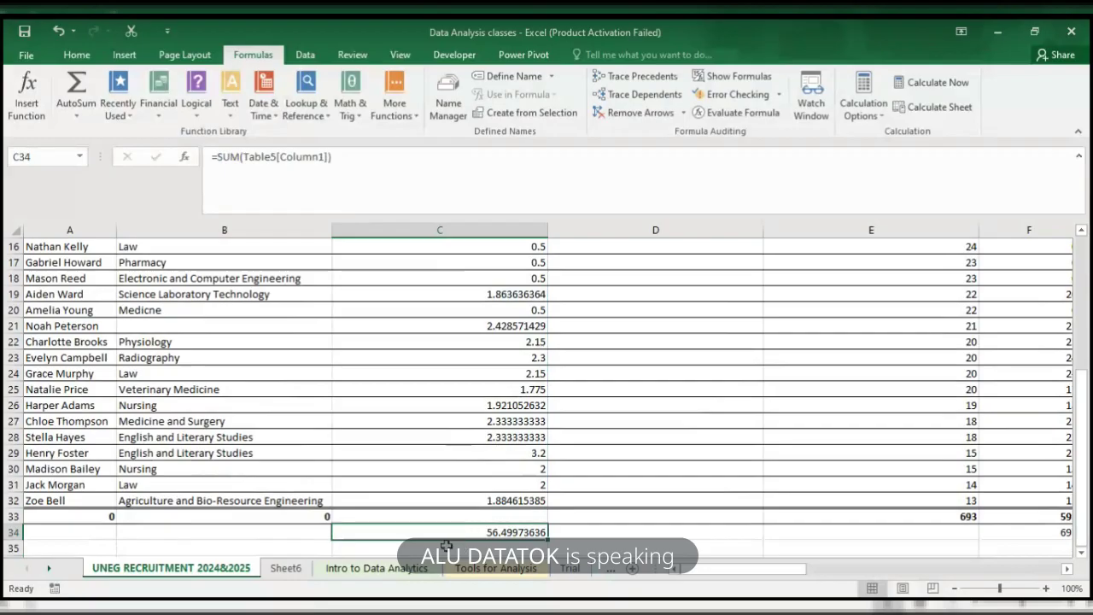
# - Begin a SUM formula in cell C35 with c2, c3 and c4 as separate comma-separated arguments
pyautogui.click(443, 547)
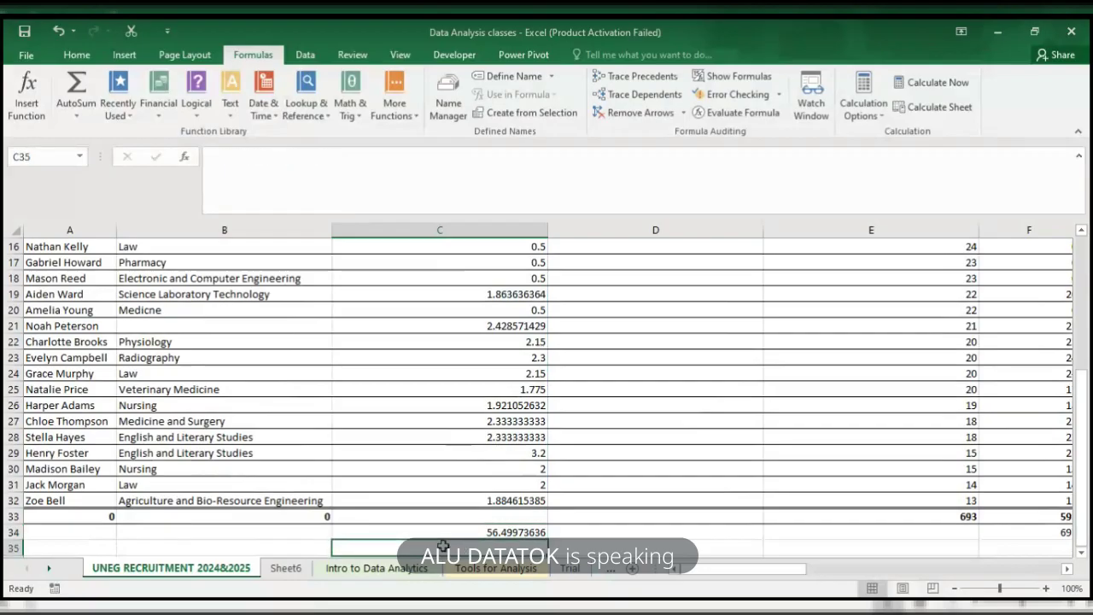
pyautogui.write('=sum(')
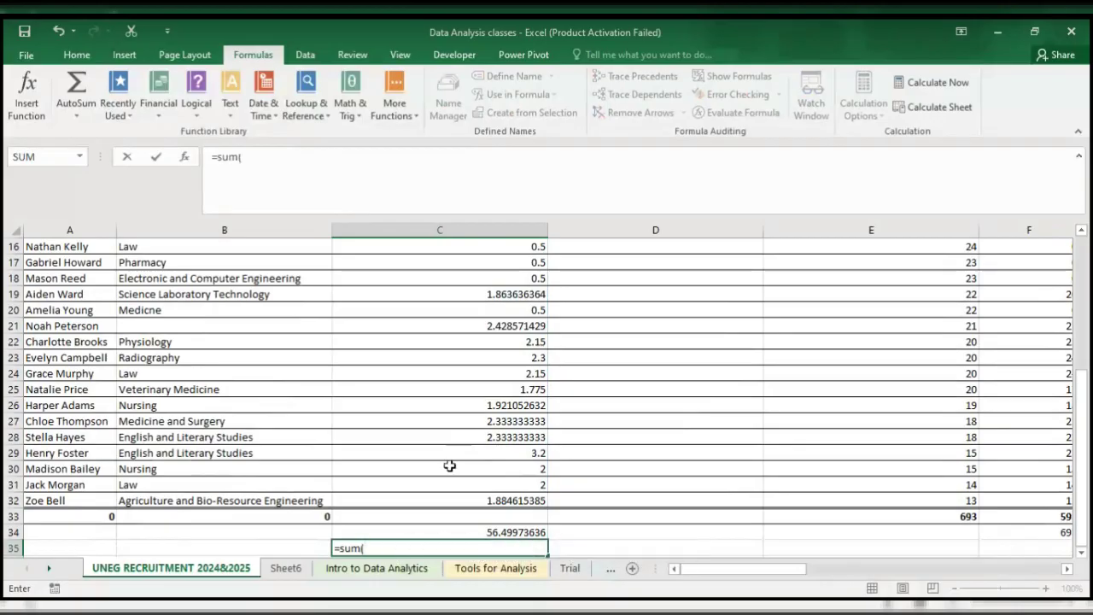
pyautogui.write('c2,')
pyautogui.write(' ce')
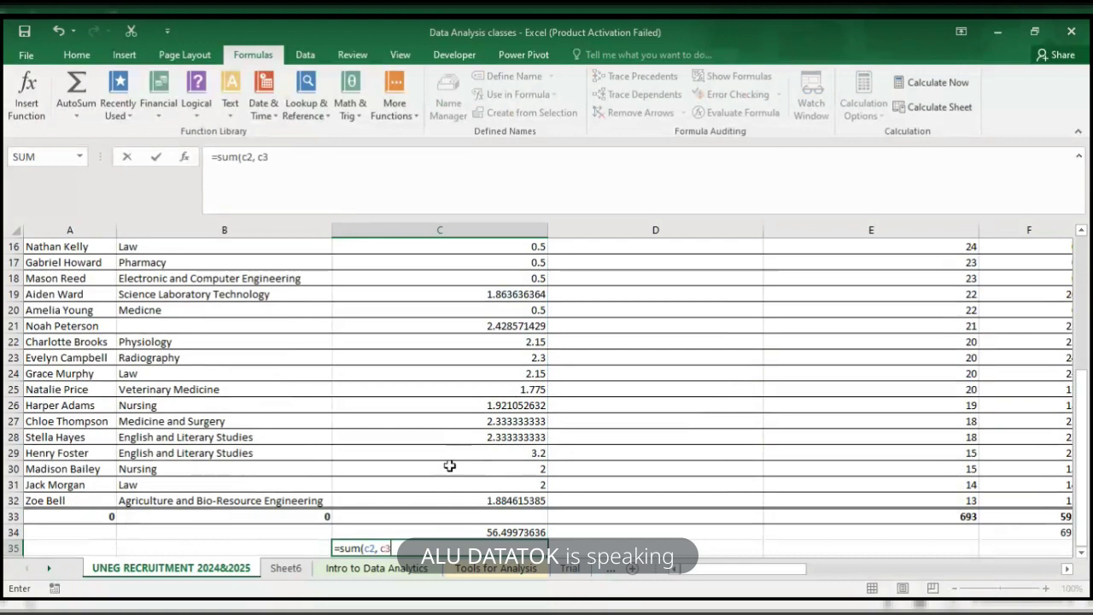
pyautogui.press('BackSpace')
pyautogui.write('3, c4,')
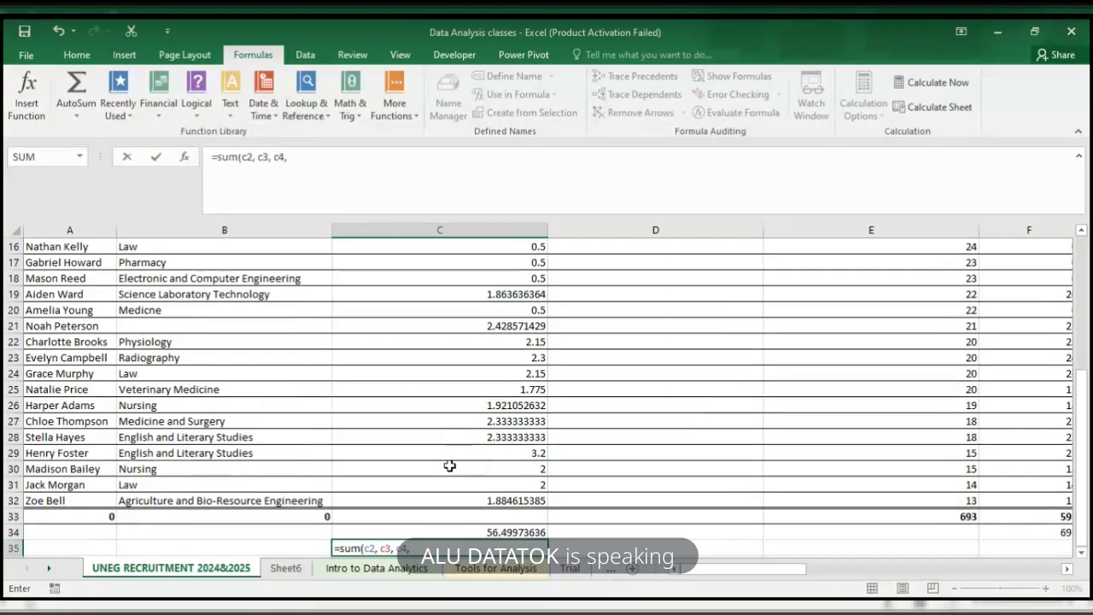
# - Remove the stray Table5 totals reference from cell C35's formula and close it as =sum(c2, c3, c4)
pyautogui.click(492, 521)
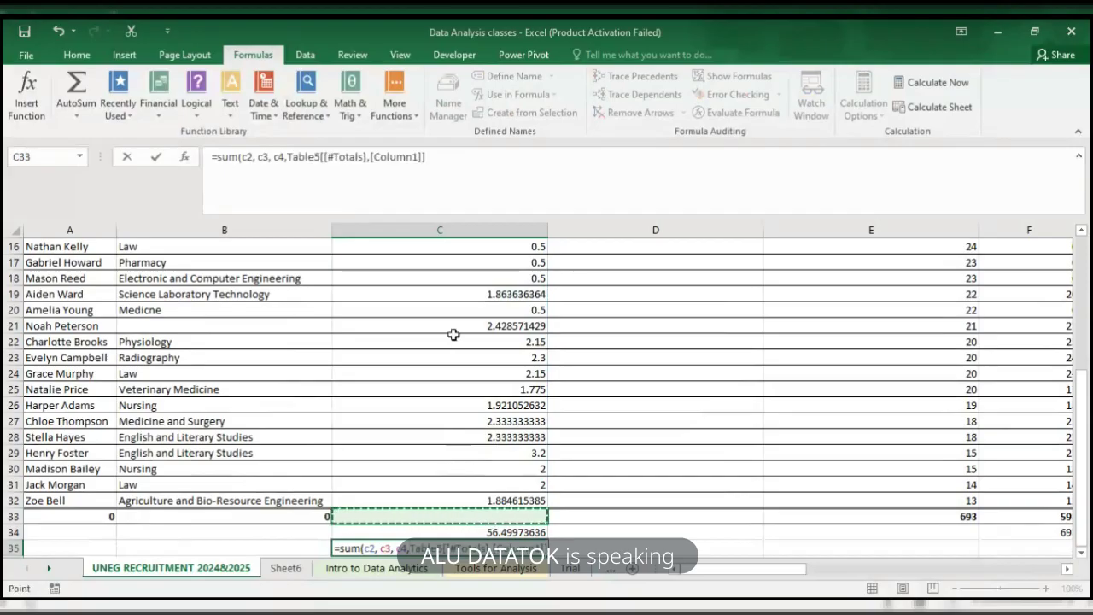
pyautogui.click(450, 159)
pyautogui.press('BackSpace')
pyautogui.press('BackSpace')
pyautogui.press('BackSpace')
pyautogui.press('BackSpace')
pyautogui.press('BackSpace')
pyautogui.press('BackSpace')
pyautogui.press('BackSpace')
pyautogui.press('BackSpace')
pyautogui.press('BackSpace')
pyautogui.press('BackSpace')
pyautogui.press('BackSpace')
pyautogui.press('BackSpace')
pyautogui.press('BackSpace')
pyautogui.press('BackSpace')
pyautogui.press('BackSpace')
pyautogui.press('BackSpace')
pyautogui.press('BackSpace')
pyautogui.press('BackSpace')
pyautogui.press('BackSpace')
pyautogui.press('BackSpace')
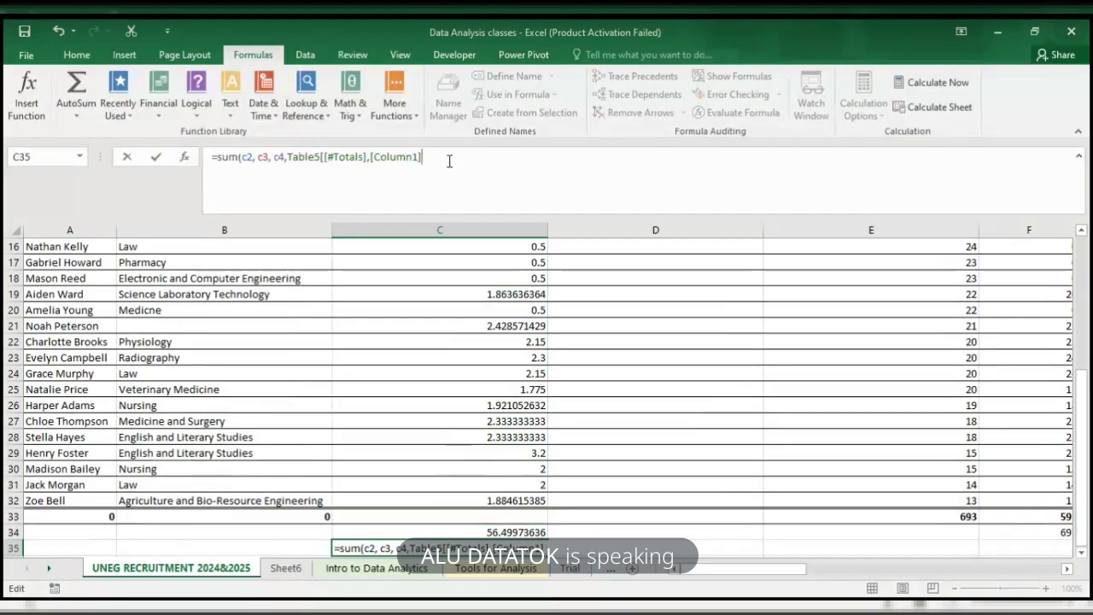
pyautogui.press('BackSpace')
pyautogui.press('BackSpace')
pyautogui.press('BackSpace')
pyautogui.press('BackSpace')
pyautogui.press('BackSpace')
pyautogui.press('BackSpace')
pyautogui.press('BackSpace')
pyautogui.press('BackSpace')
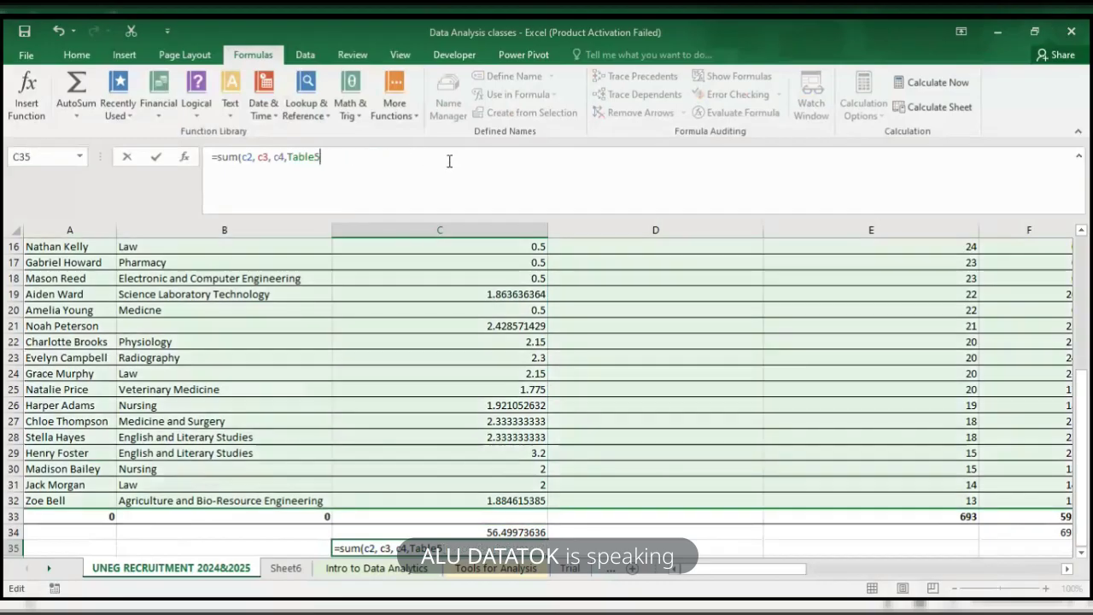
pyautogui.write(')')
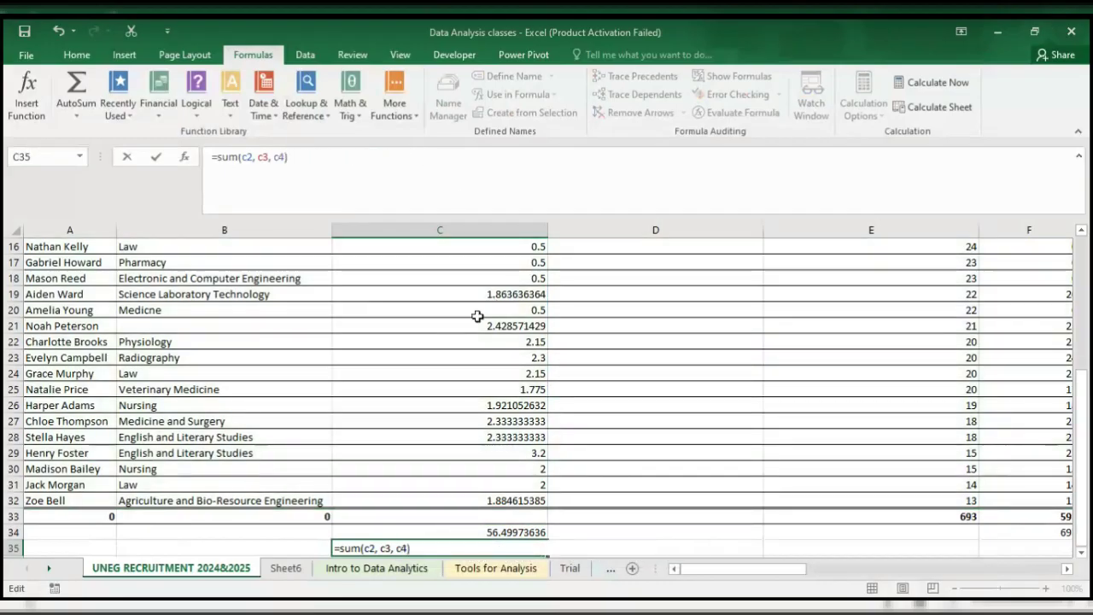
# - Add the values of C2, C3 and C4 in cell D34 with =sum(c2, c3, c4)
pyautogui.click(603, 535)
pyautogui.write('=su')
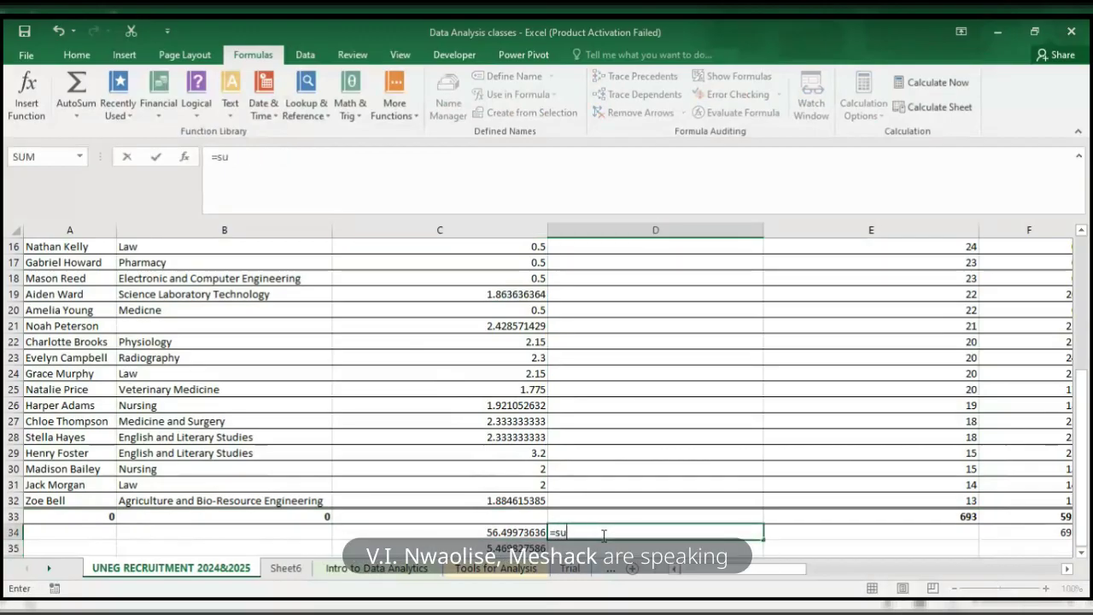
pyautogui.write('m(')
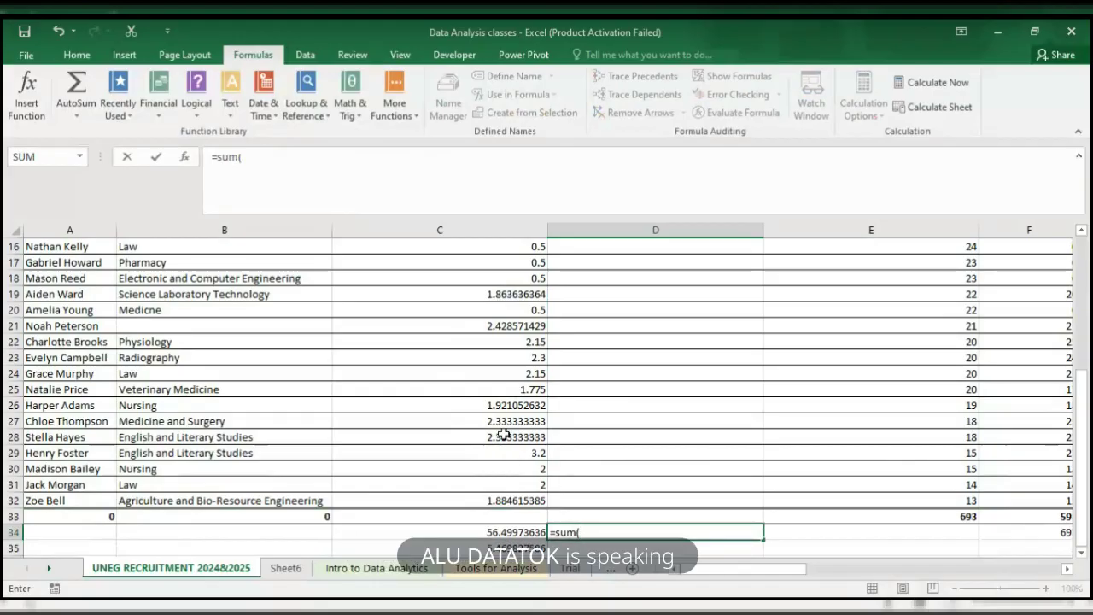
pyautogui.scroll(5, 505, 435)
pyautogui.scroll(-5, 505, 435)
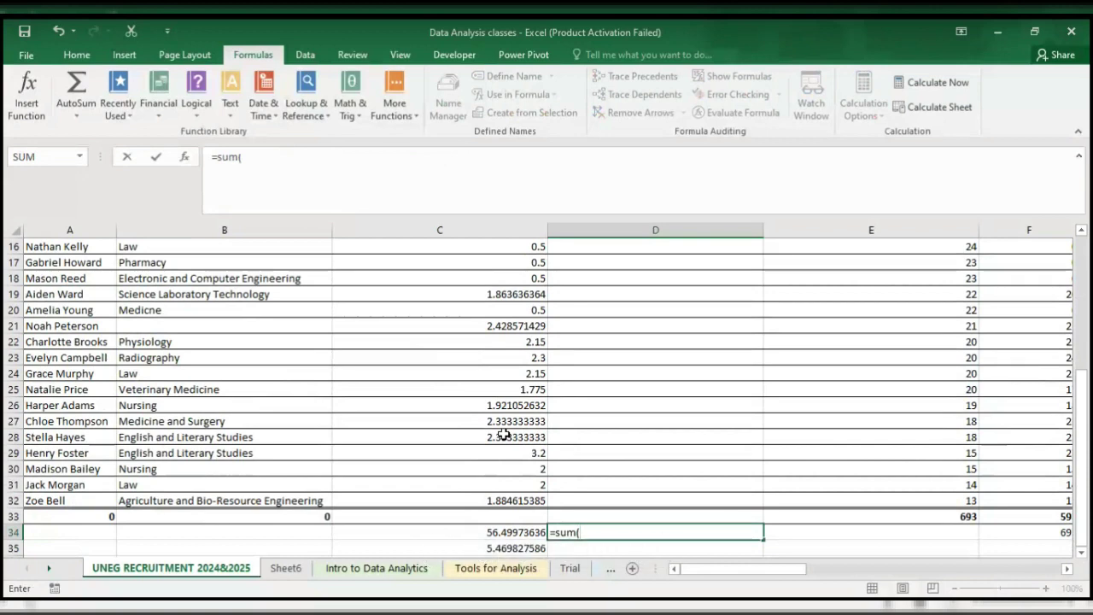
pyautogui.scroll(5, 505, 435)
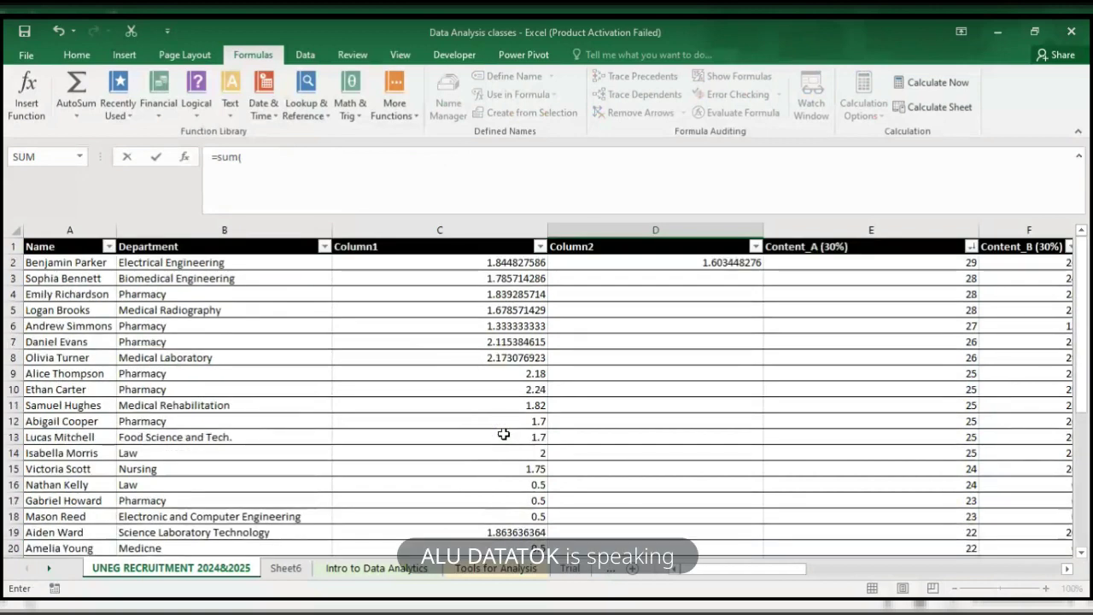
pyautogui.click(252, 157)
pyautogui.write('c2, c3, c4')
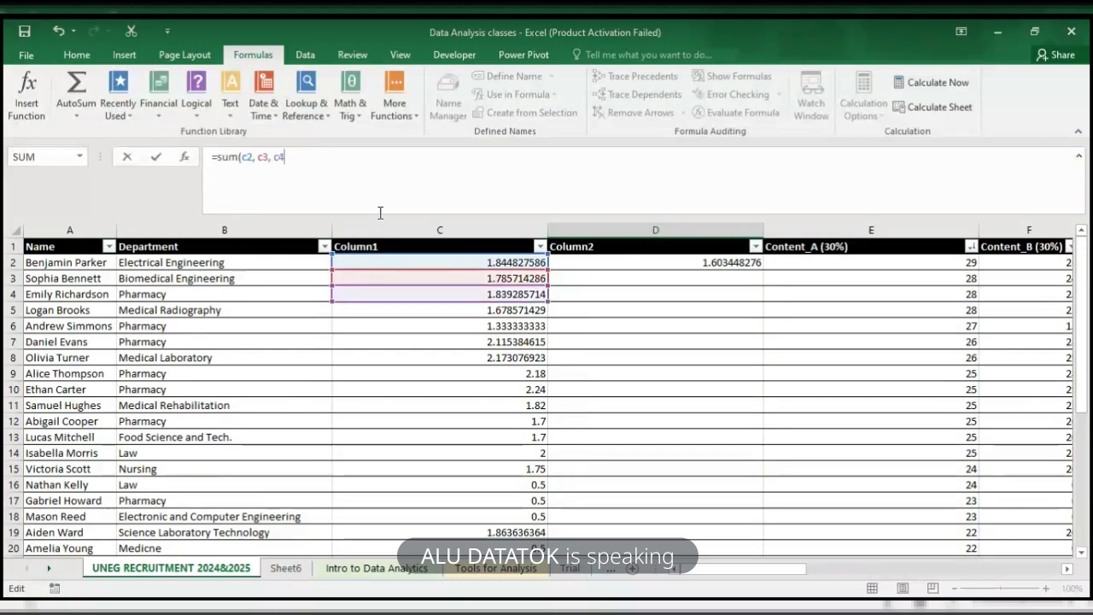
pyautogui.write(')')
pyautogui.press('Return')
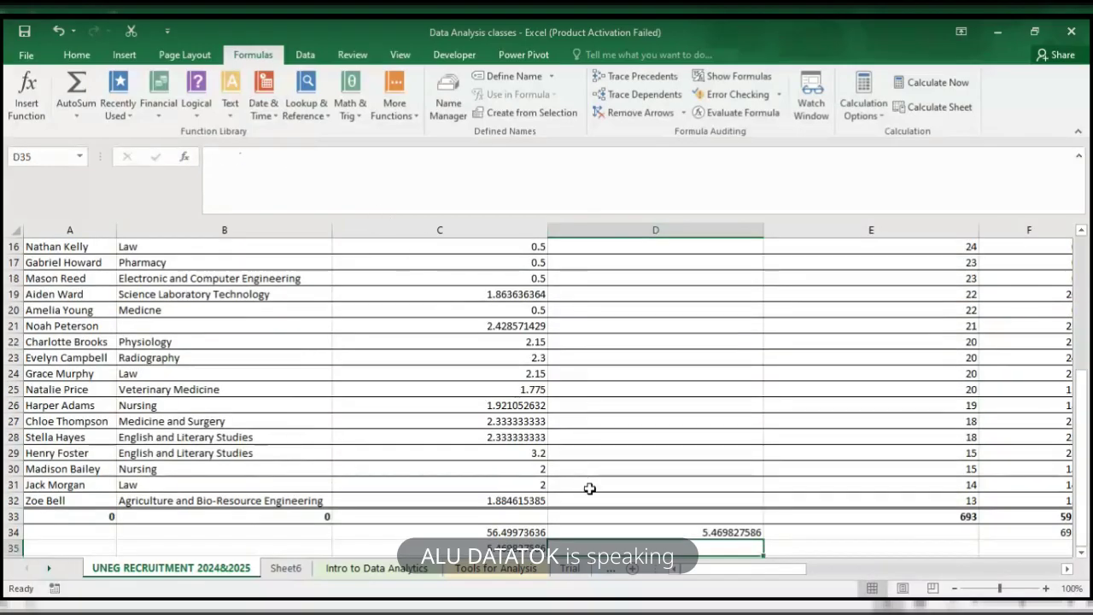
# - Remove the arguments C2, C3 and C4 from cell D34's formula, leaving =SUM( open
pyautogui.click(608, 532)
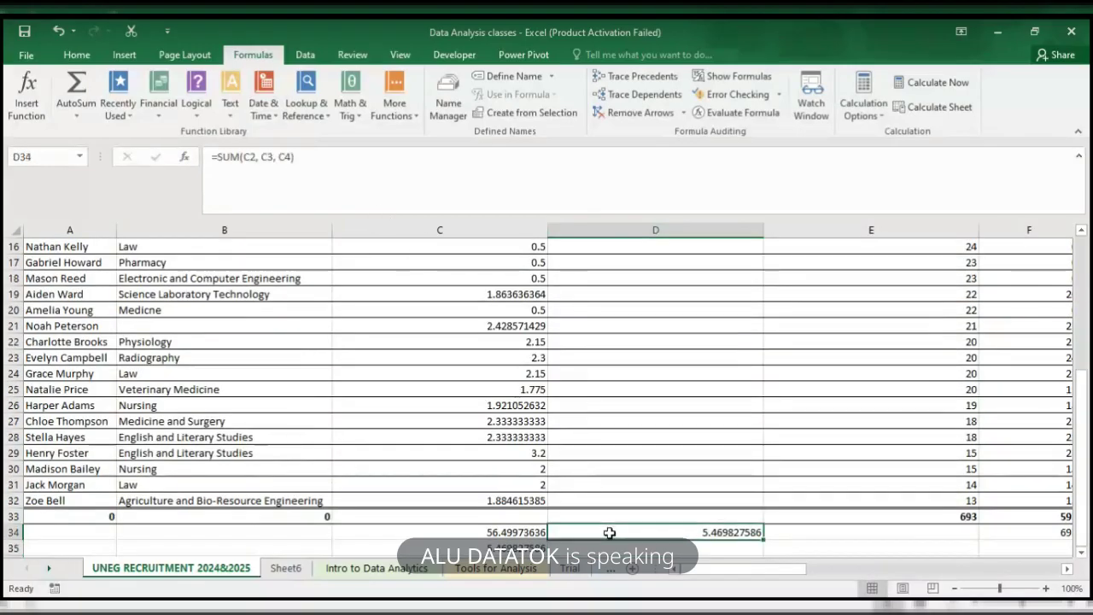
pyautogui.click(290, 166)
pyautogui.press('BackSpace')
pyautogui.press('BackSpace')
pyautogui.press('BackSpace')
pyautogui.press('BackSpace')
pyautogui.press('BackSpace')
pyautogui.press('BackSpace')
pyautogui.press('BackSpace')
pyautogui.press('BackSpace')
pyautogui.press('BackSpace')
pyautogui.press('BackSpace')
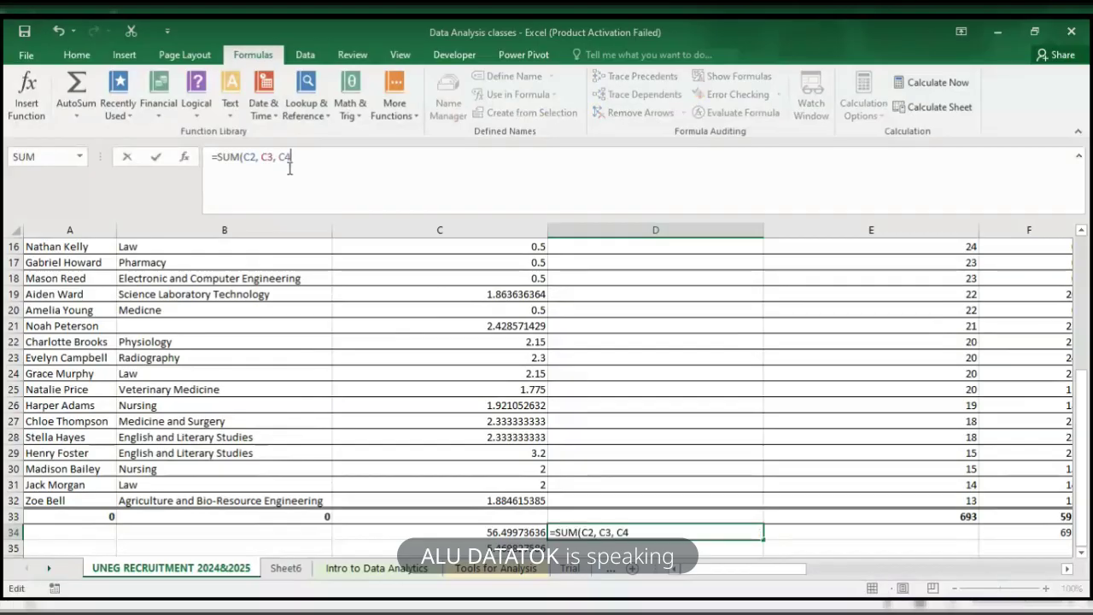
pyautogui.press('BackSpace')
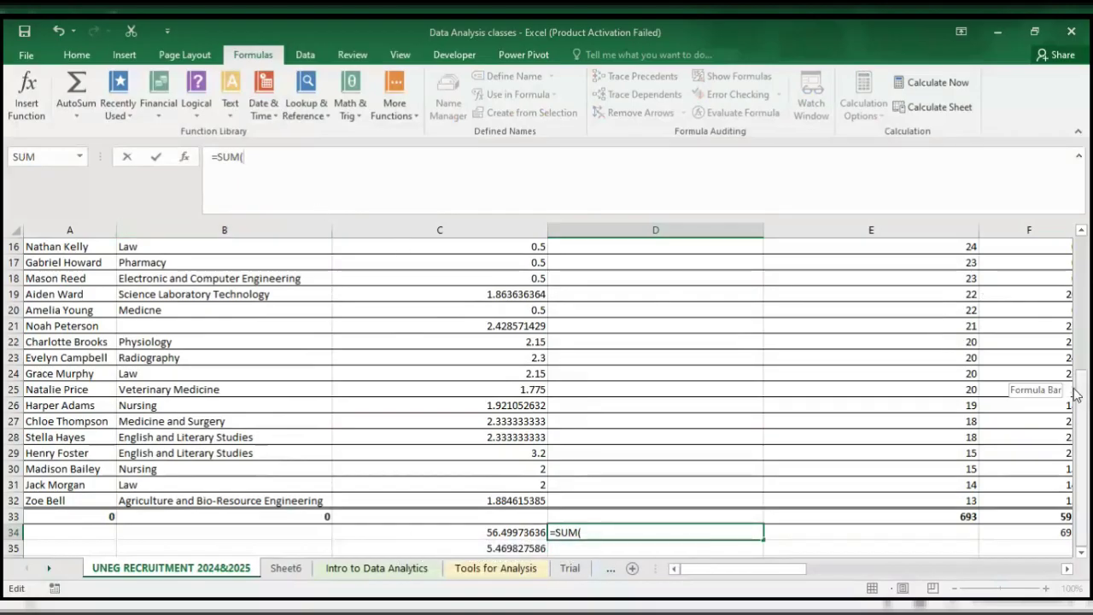
pyautogui.moveTo(1078, 388); pyautogui.dragTo(1078, 244)
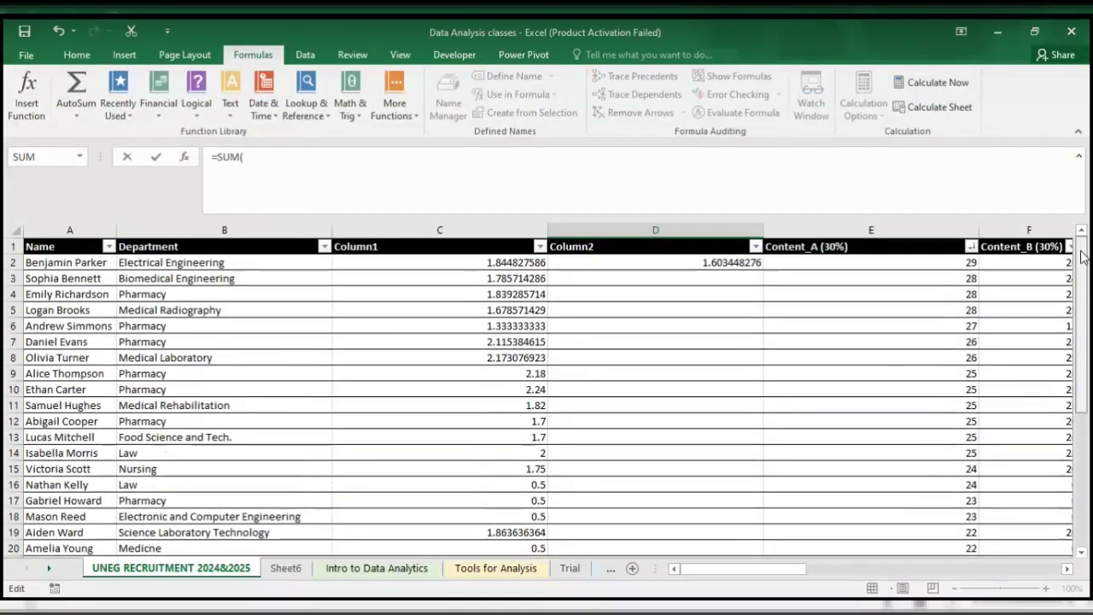
pyautogui.click(484, 263)
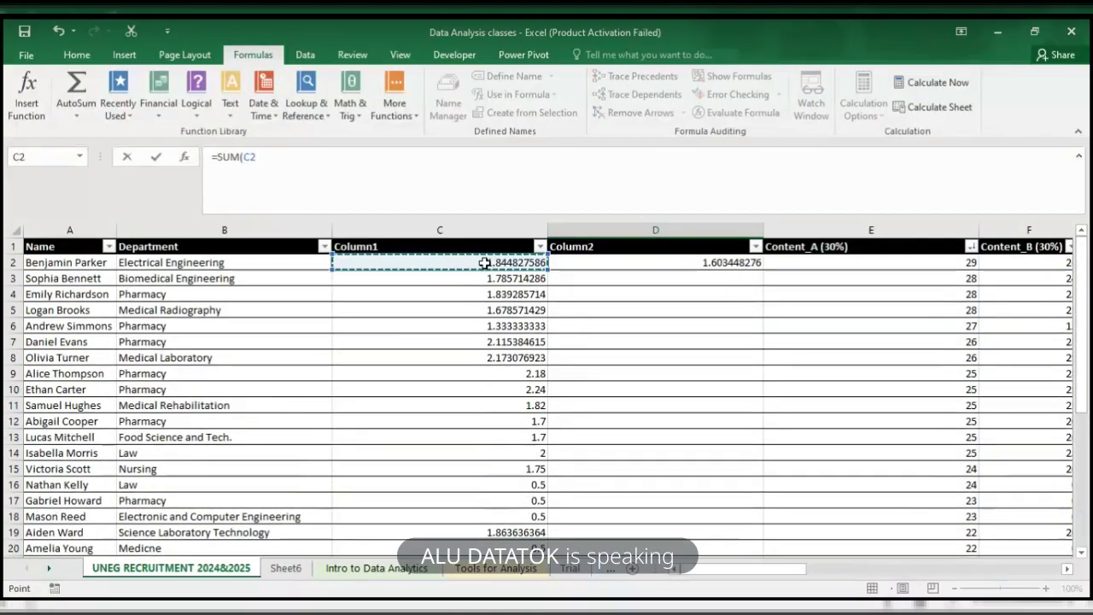
pyautogui.click(390, 181)
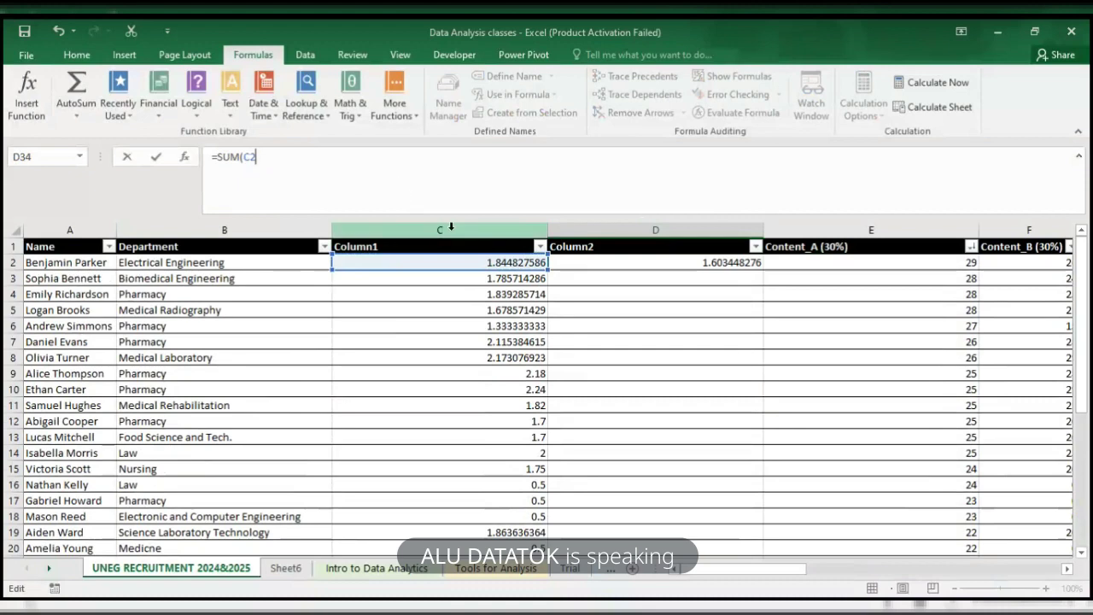
pyautogui.press('BackSpace')
pyautogui.press('BackSpace')
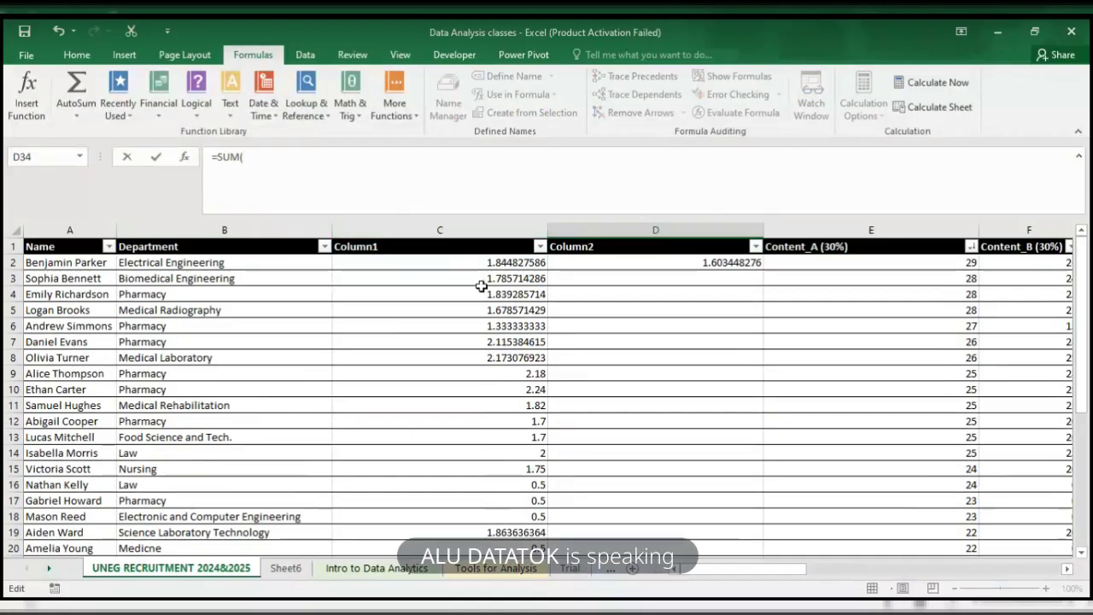
# - Complete cell D34's formula as =SUM(Table5[Column1]), selecting Column1 from C2 down to the last table row
pyautogui.click(444, 263)
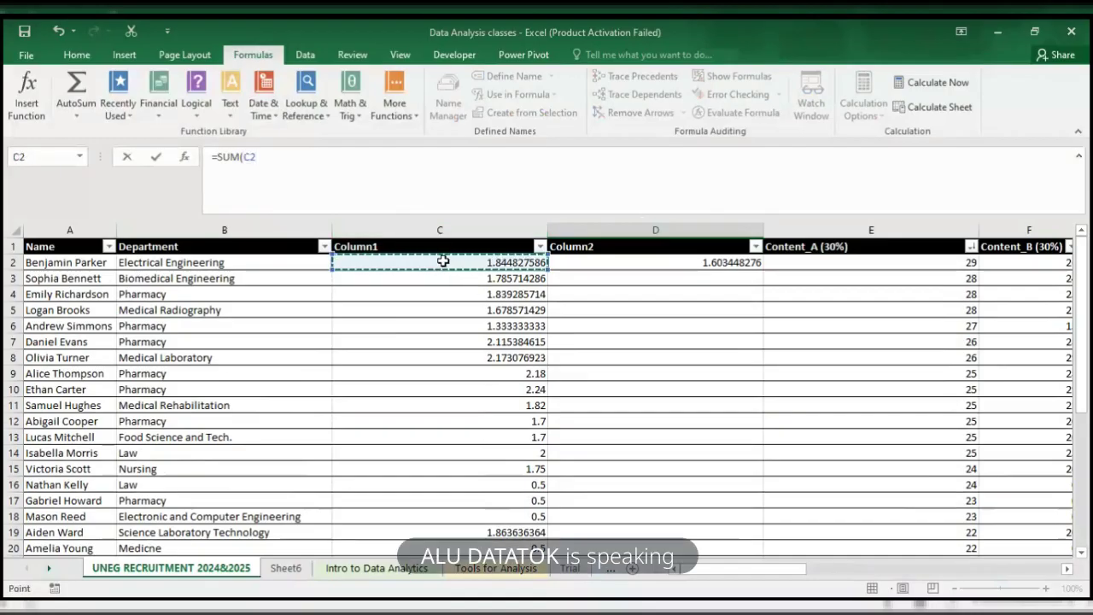
pyautogui.hotkey('ctrl', 'shift', 'Down')
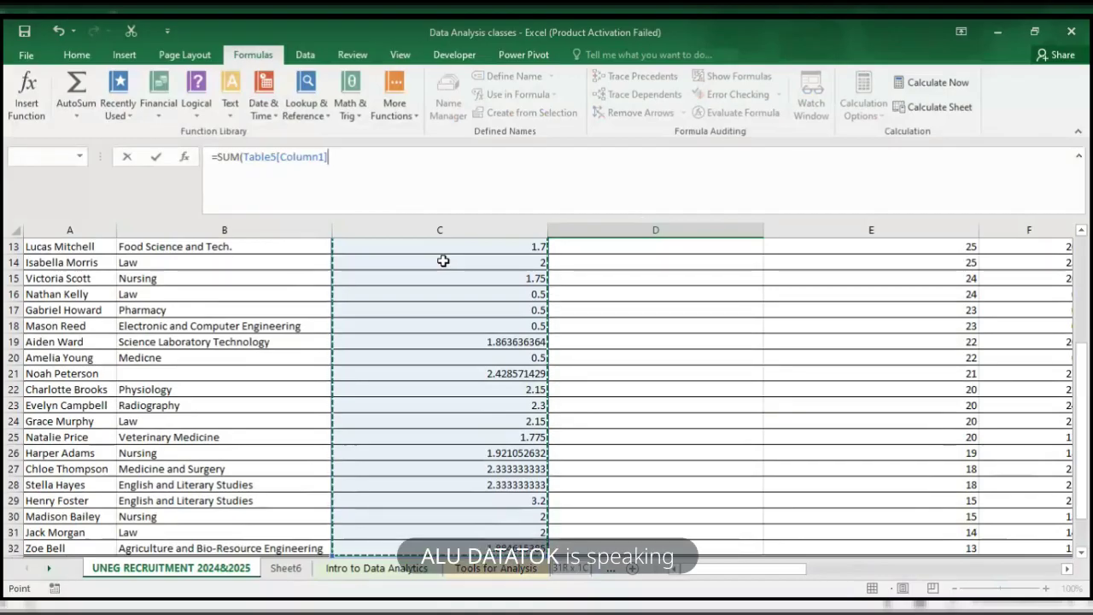
pyautogui.write(')')
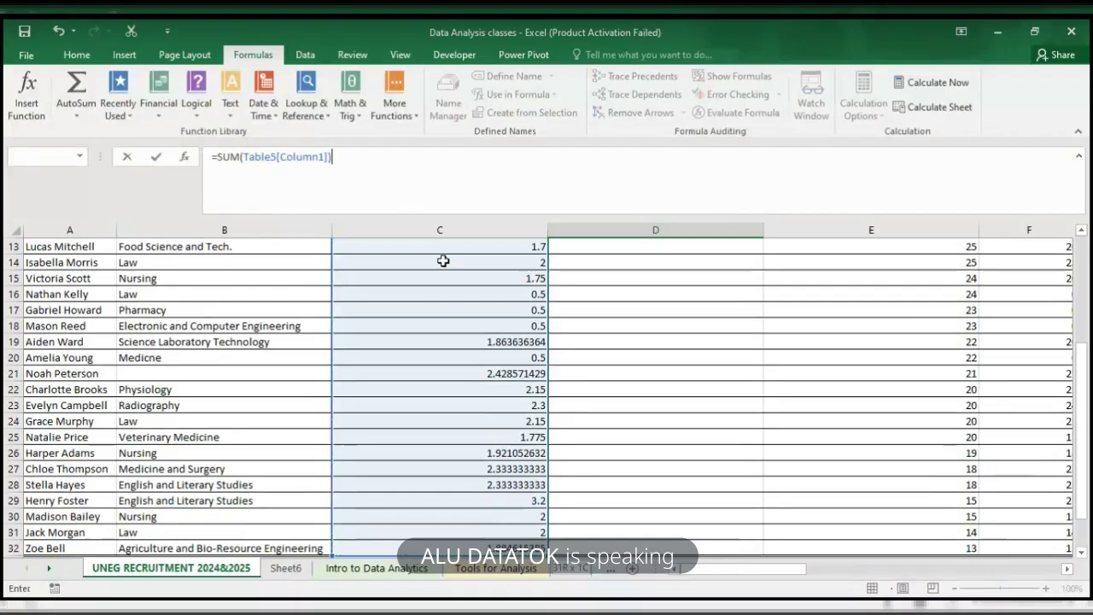
pyautogui.press('Return')
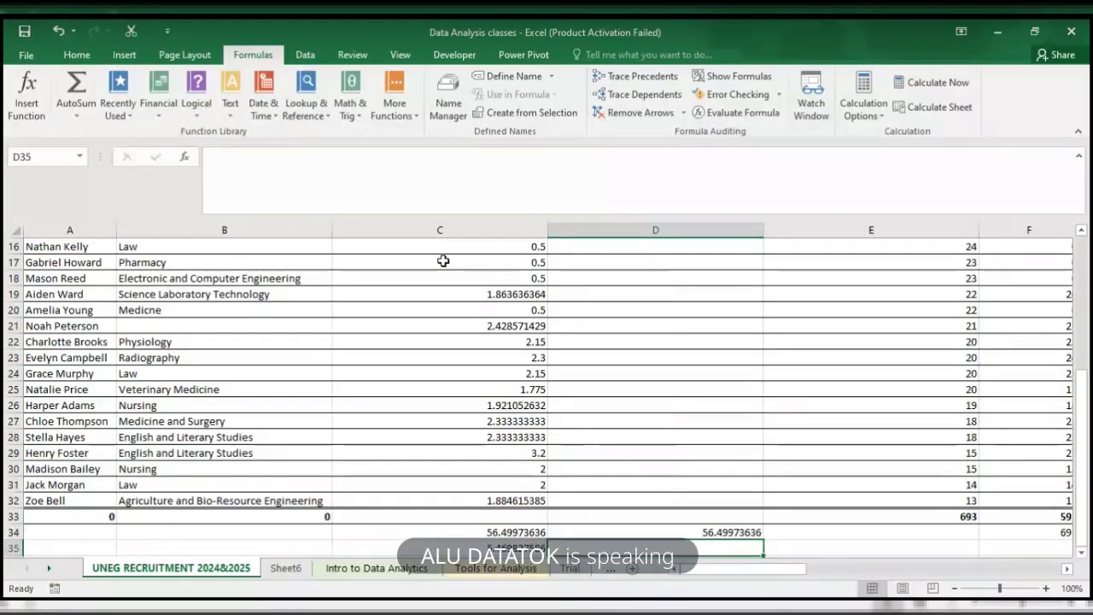
pyautogui.write('avg(')
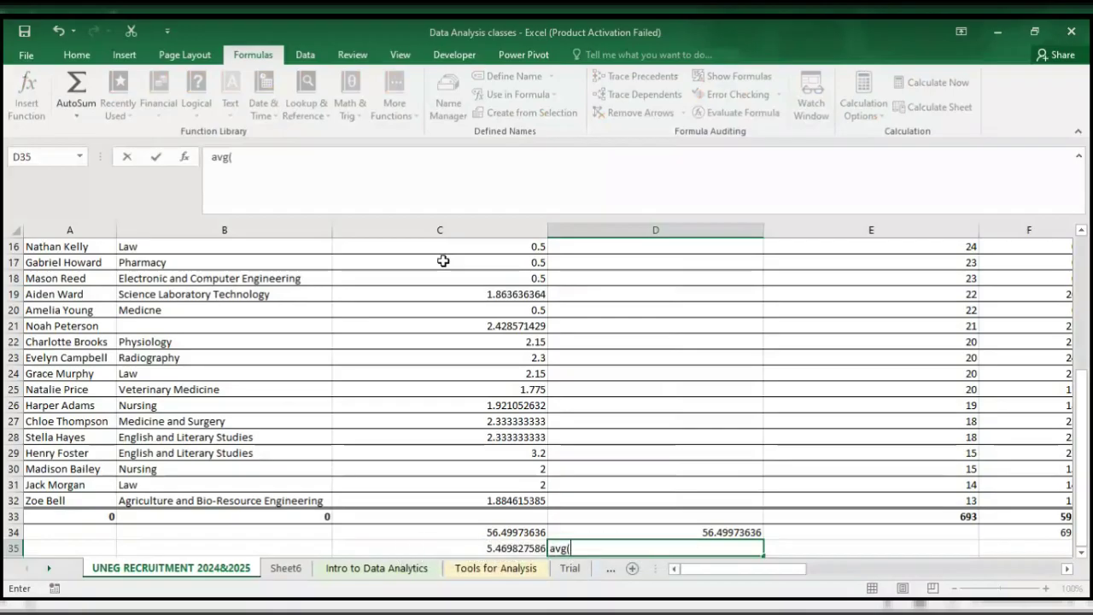
pyautogui.press('BackSpace')
pyautogui.press('BackSpace')
pyautogui.press('BackSpace')
pyautogui.press('BackSpace')
# - Calculate the average of the whole of Column1 in cell D35 with =AVERAGE(Table5[Column1])
pyautogui.write('=')
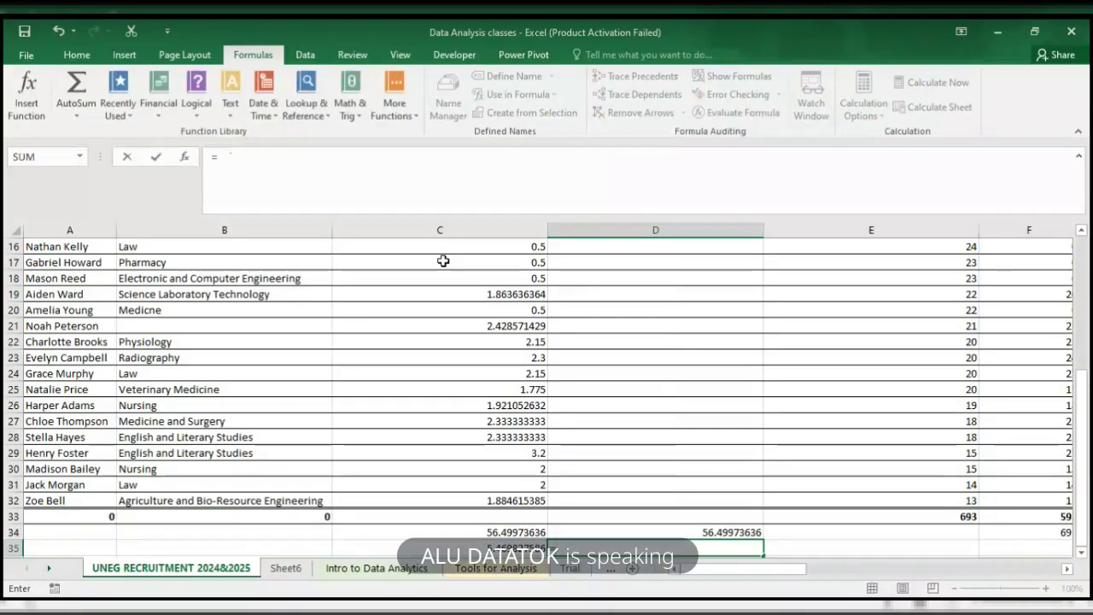
pyautogui.write('a')
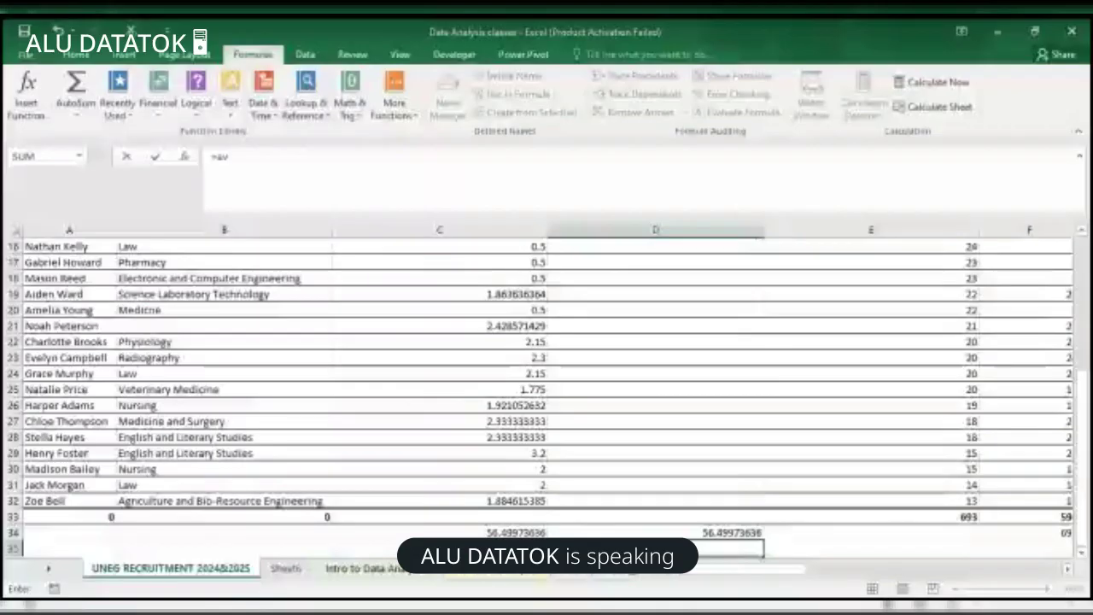
pyautogui.write('v')
pyautogui.press('Tab')
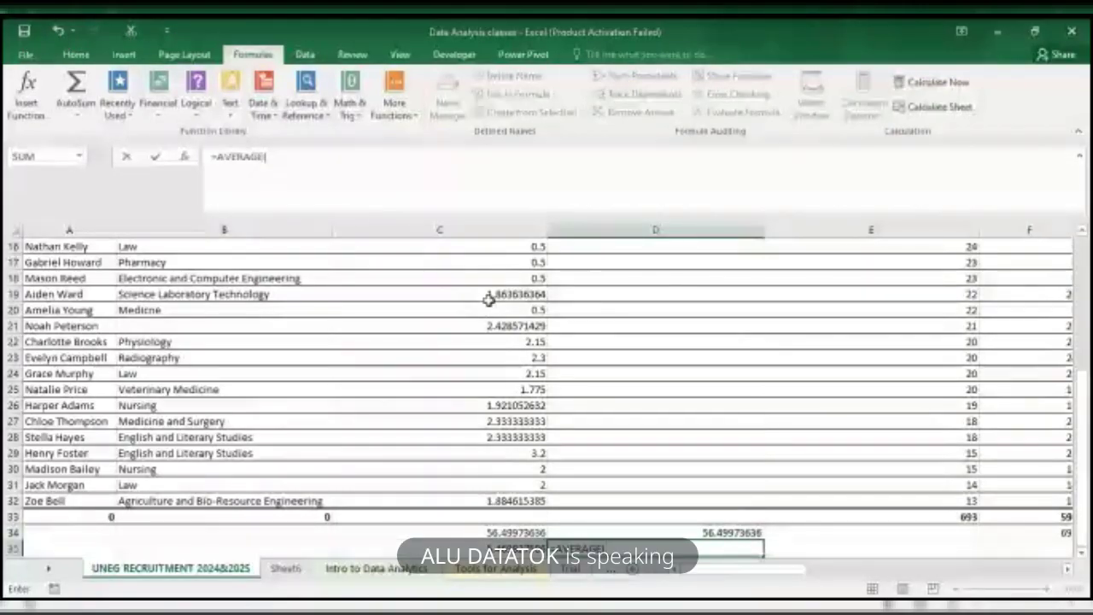
pyautogui.scroll(5, 488, 299)
pyautogui.click(508, 262)
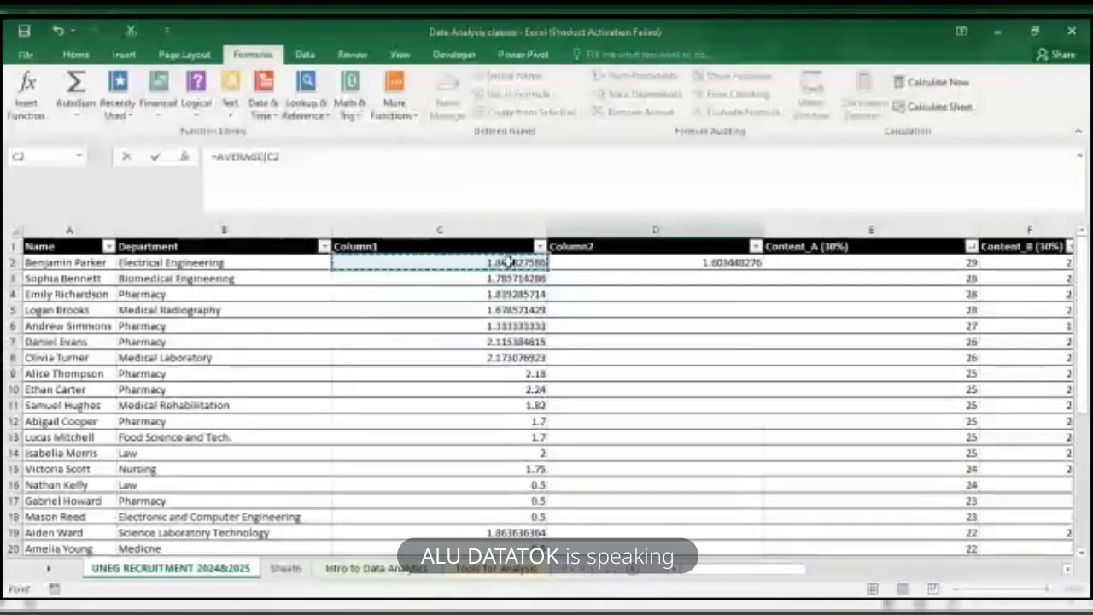
pyautogui.hotkey('ctrl', 'shift', 'Down')
pyautogui.write(')')
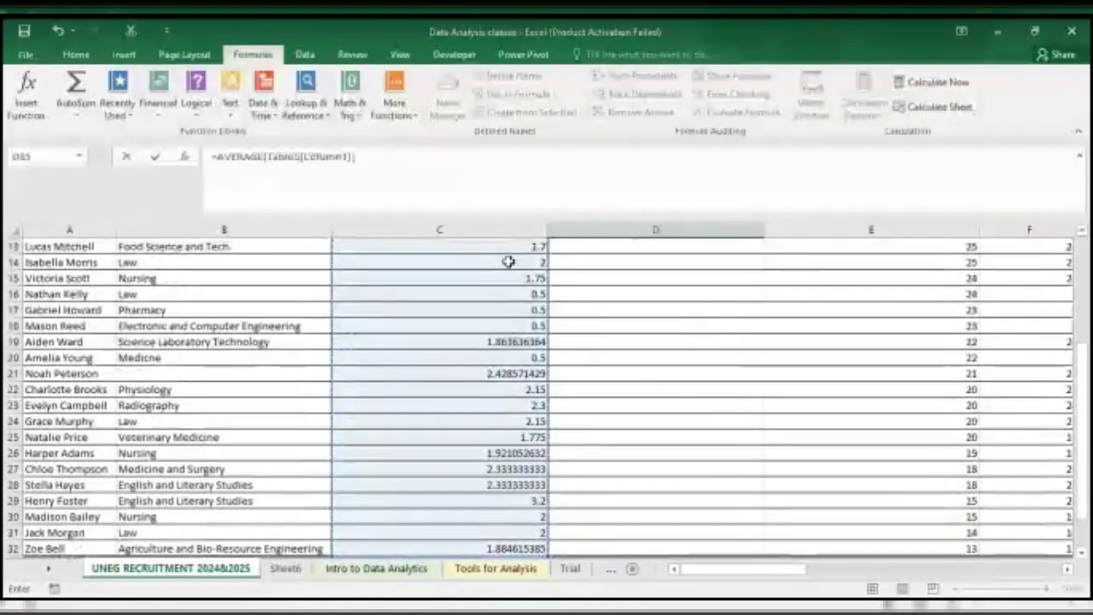
pyautogui.press('Return')
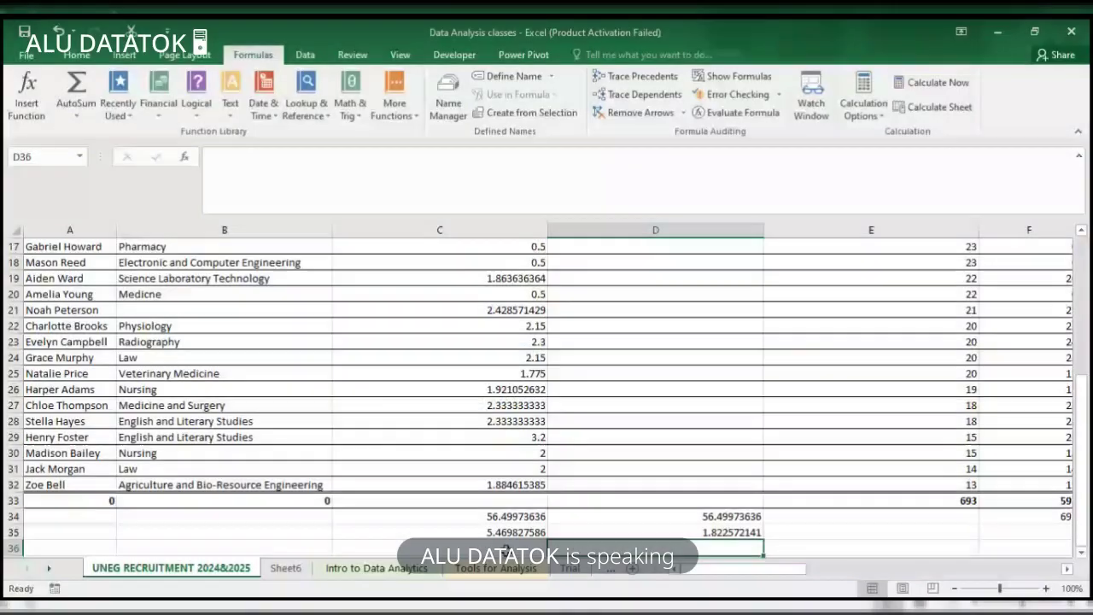
# - Find the maximum of Column1 in cell C36 with =MAX(Table5[Column1]) and check it against the column's values
pyautogui.press('Left')
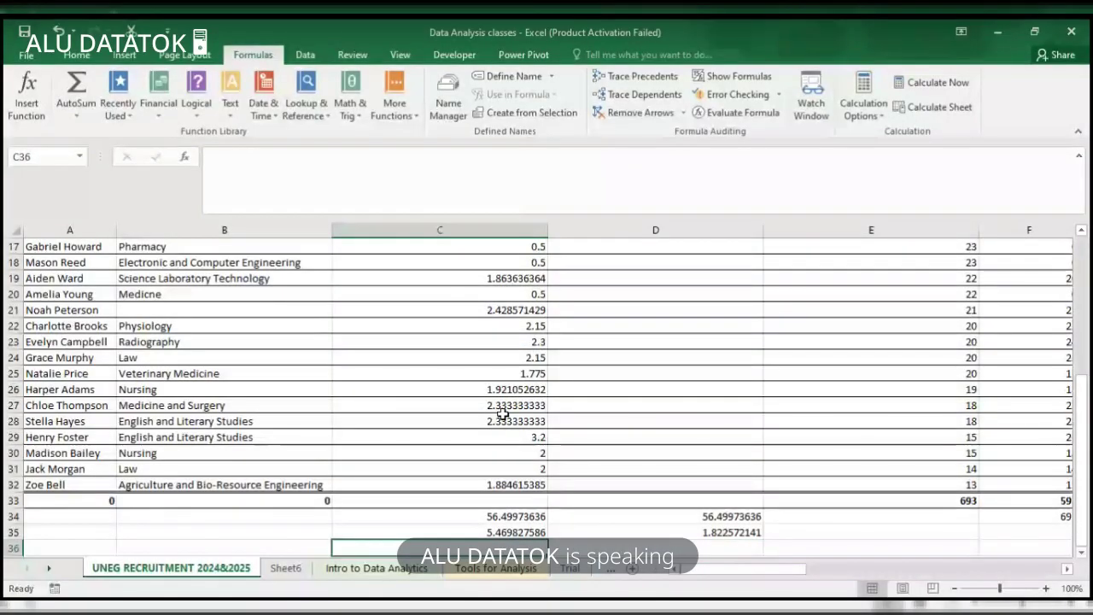
pyautogui.write('=ma')
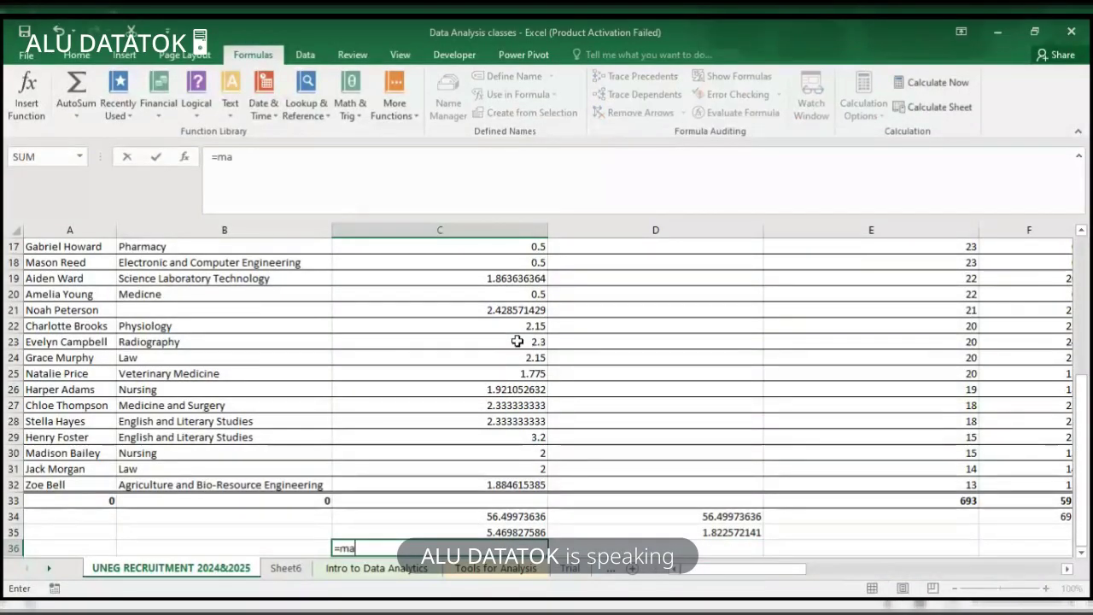
pyautogui.write('x(')
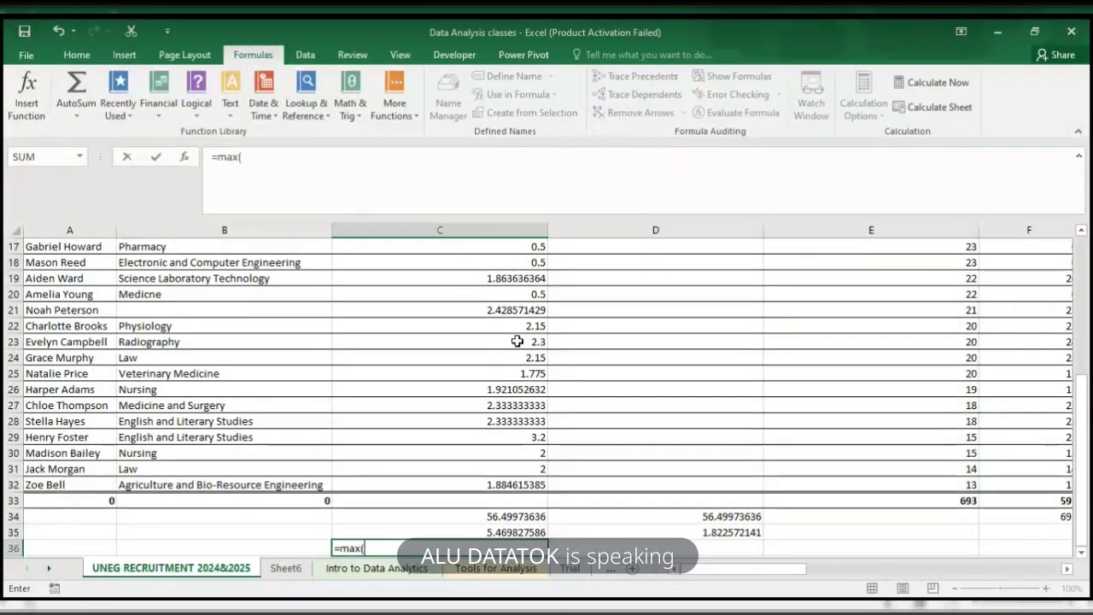
pyautogui.scroll(6, 536, 258)
pyautogui.click(524, 261)
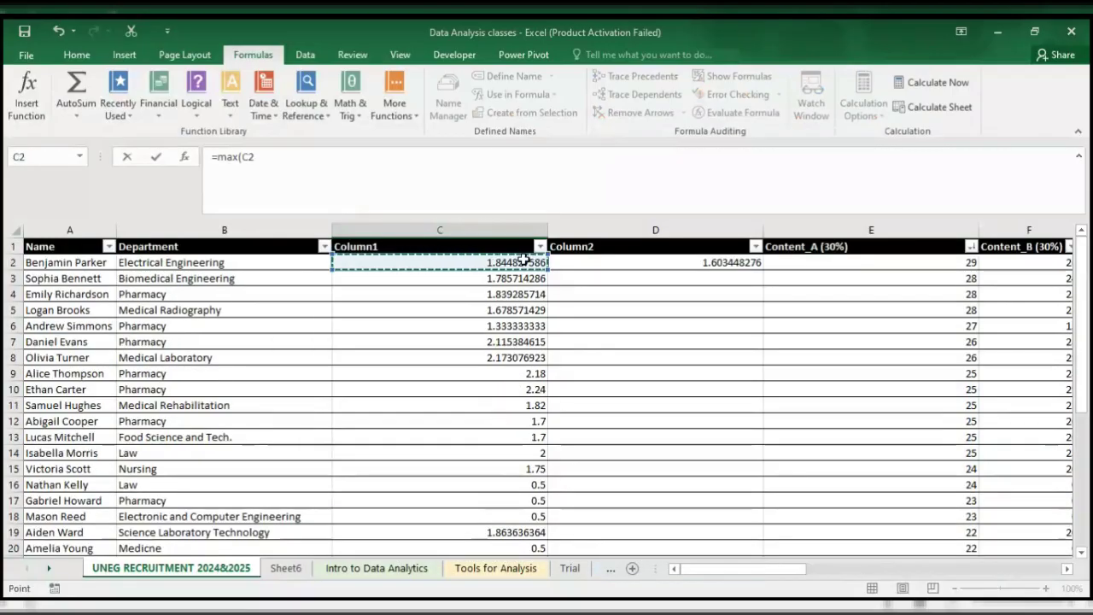
pyautogui.hotkey('ctrl', 'shift', 'Down')
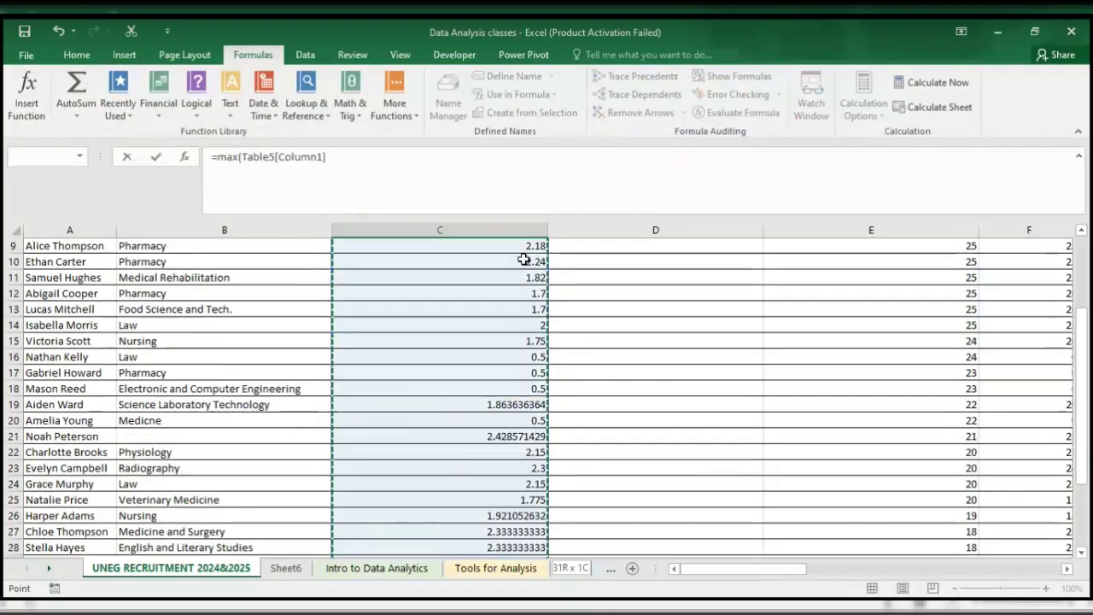
pyautogui.scroll(-1, 523, 261)
pyautogui.press('Return')
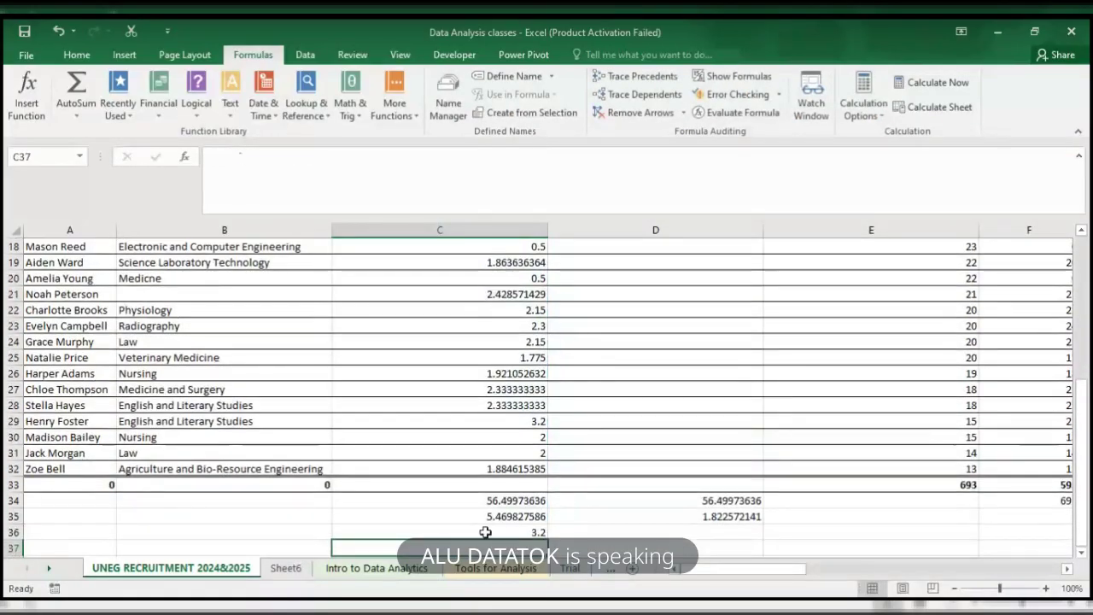
pyautogui.click(529, 531)
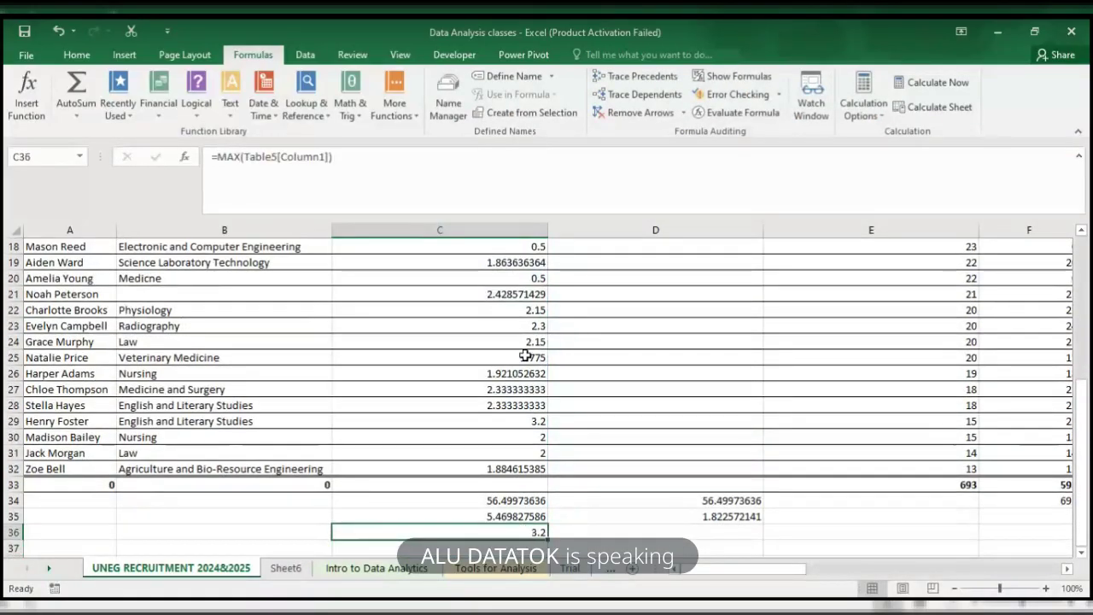
pyautogui.scroll(5, 524, 356)
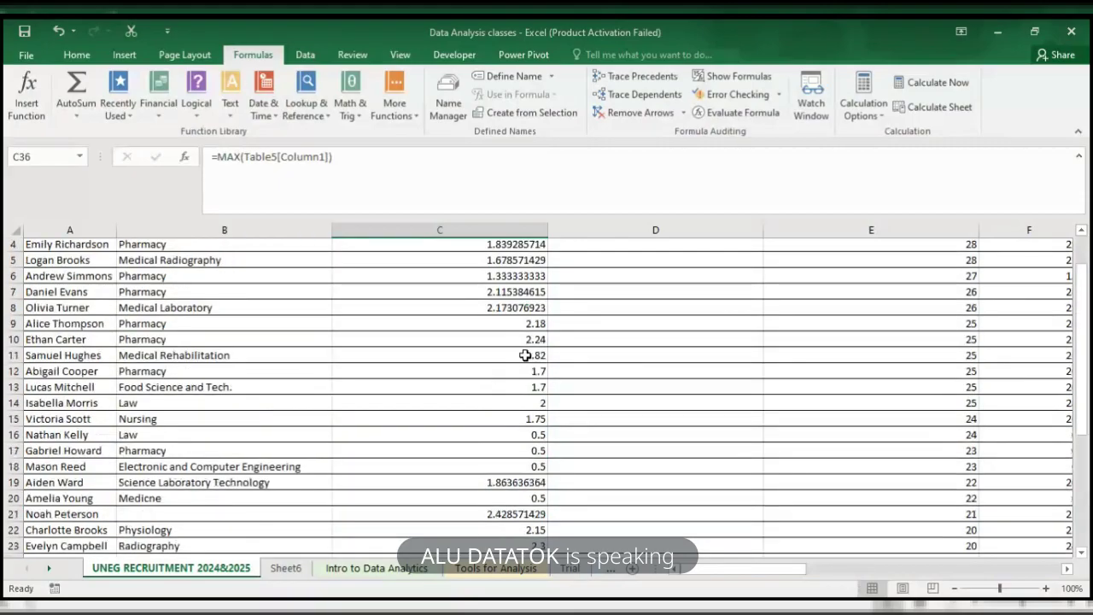
pyautogui.scroll(-4, 525, 356)
pyautogui.scroll(3, 512, 323)
pyautogui.scroll(2, 513, 323)
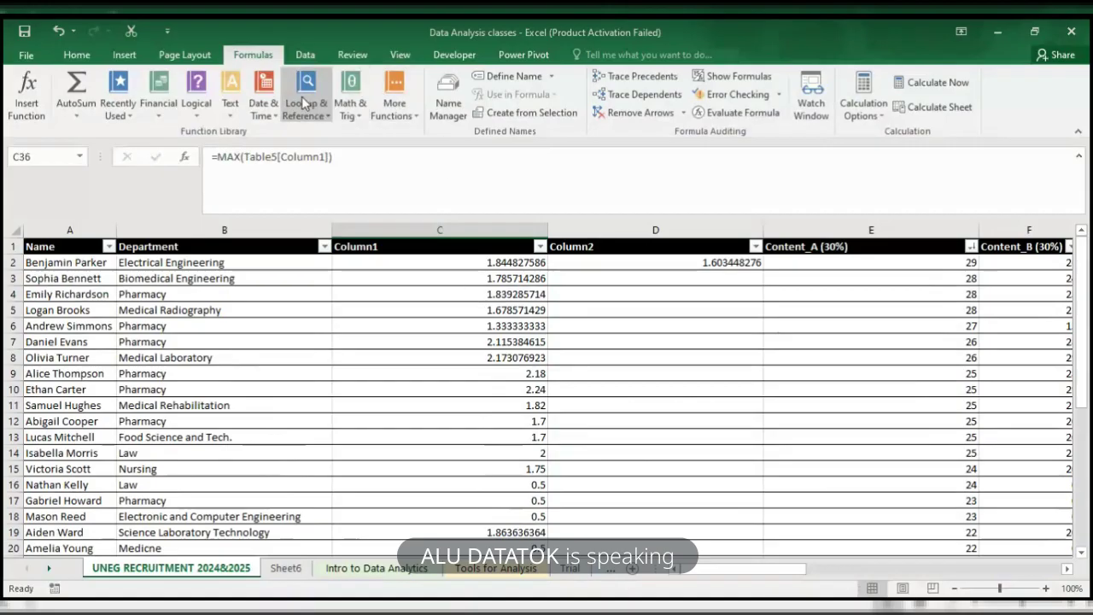
# - Examine the functions offered in the AutoSum, Financial, Logical and Text categories
pyautogui.click(77, 117)
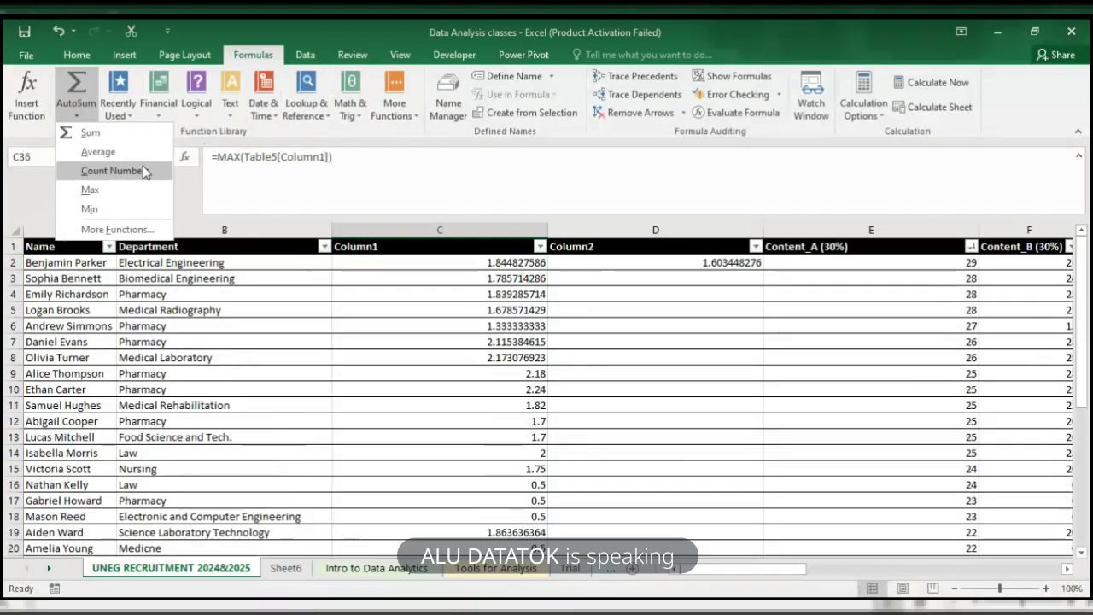
pyautogui.click(120, 229)
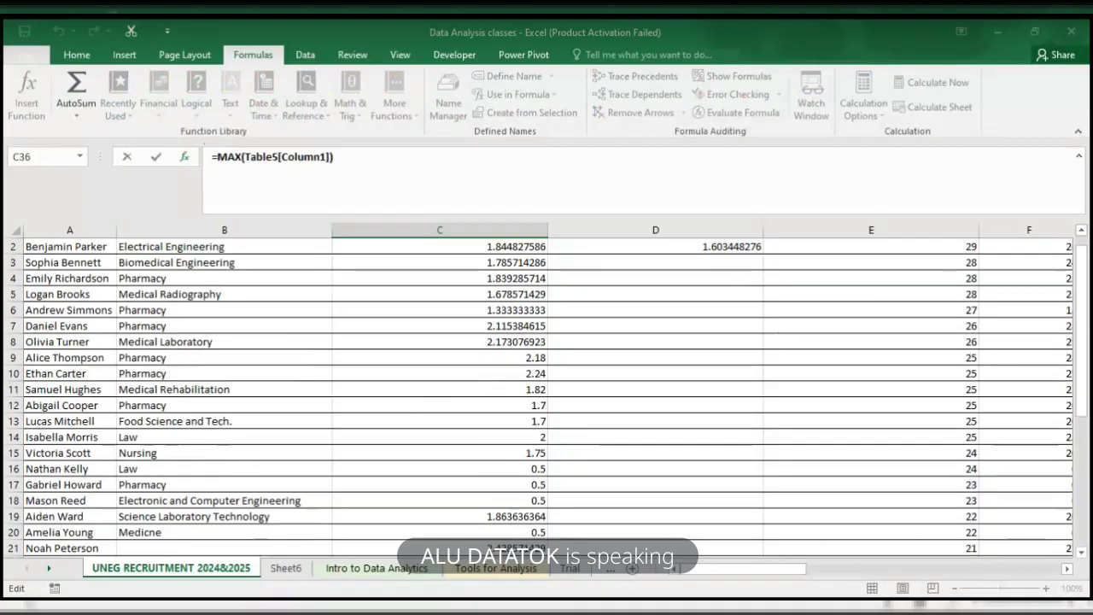
pyautogui.click(464, 372)
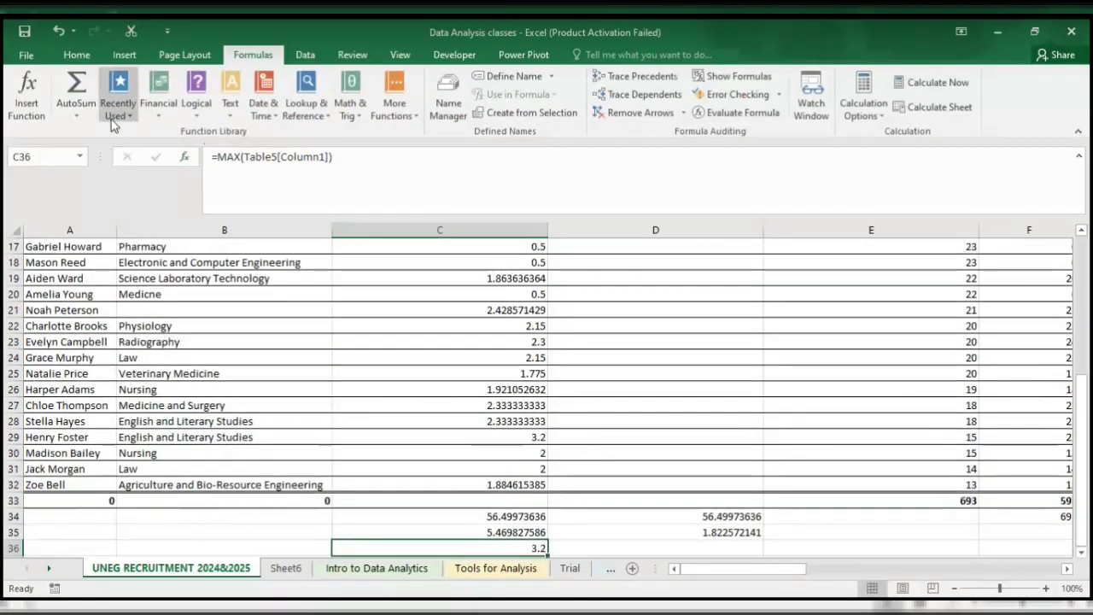
pyautogui.click(161, 122)
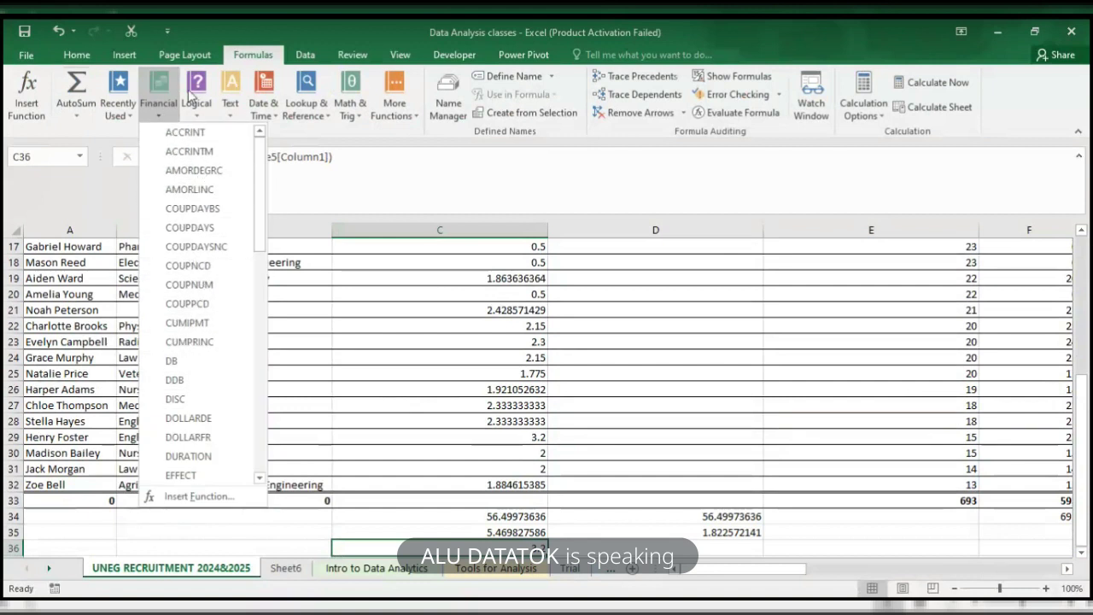
pyautogui.click(196, 122)
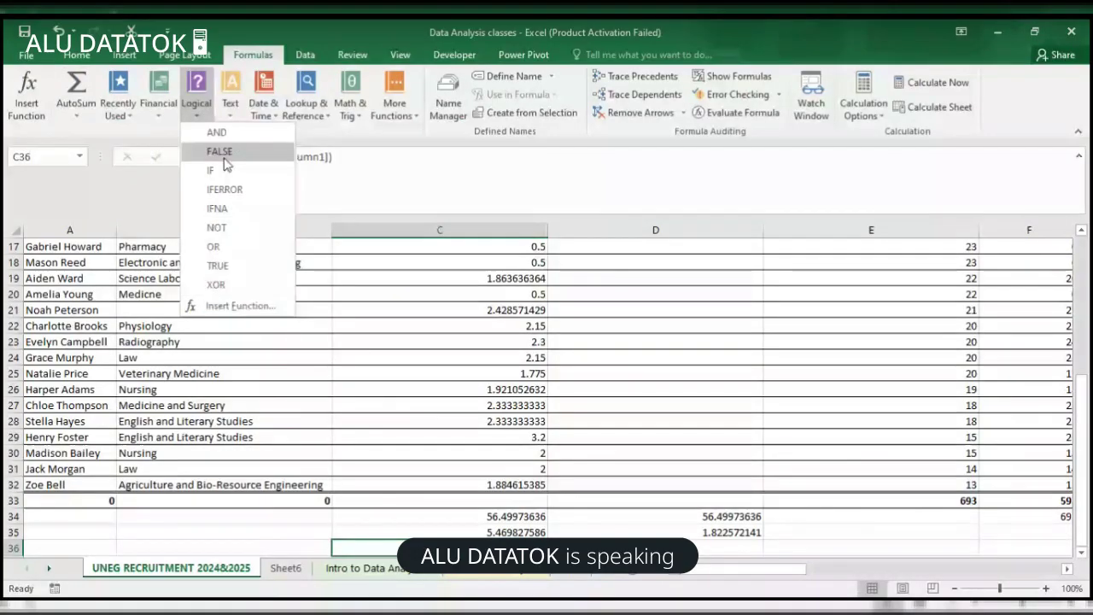
pyautogui.click(230, 95)
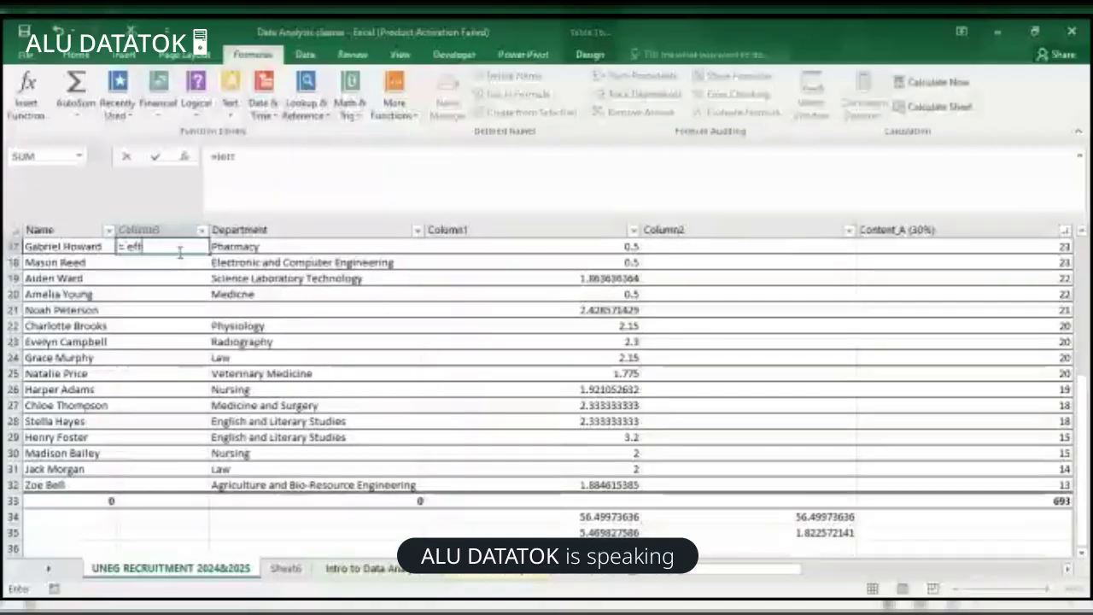
pyautogui.write('(')
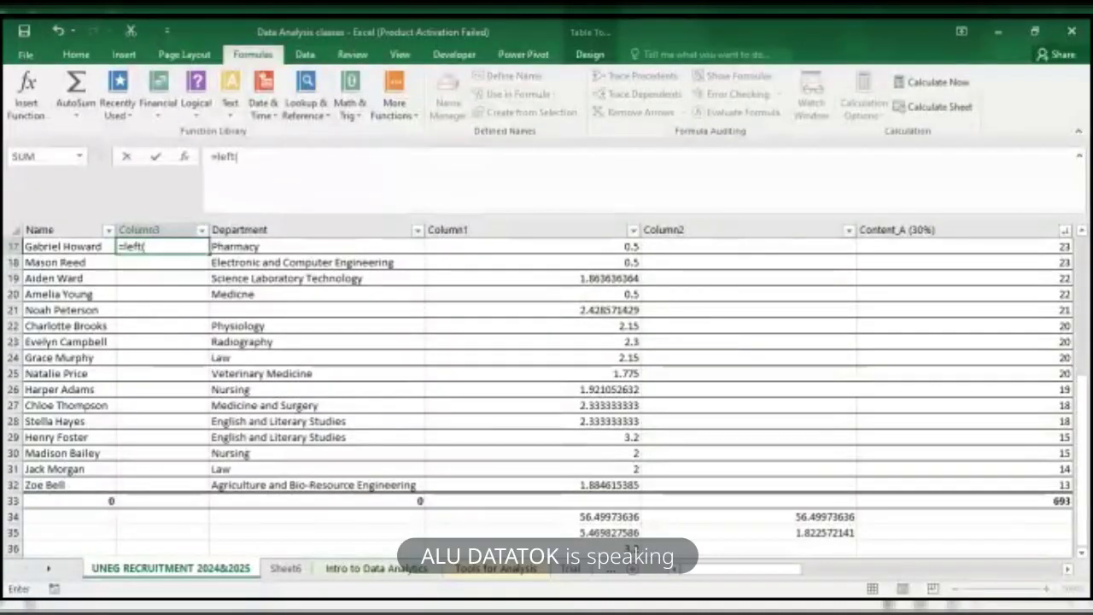
pyautogui.click(92, 248)
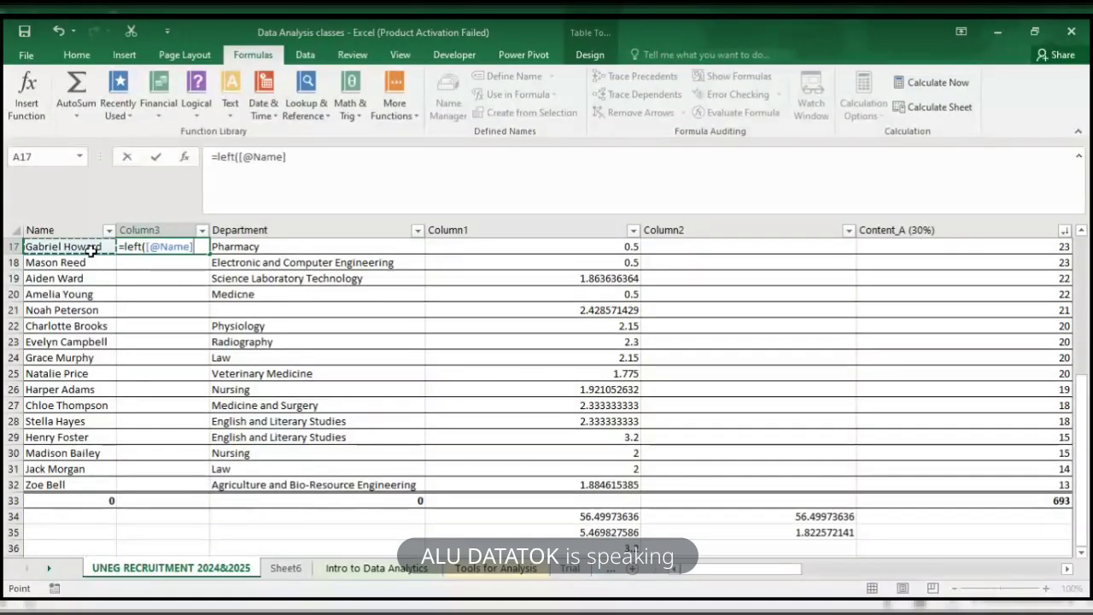
pyautogui.write(', 4')
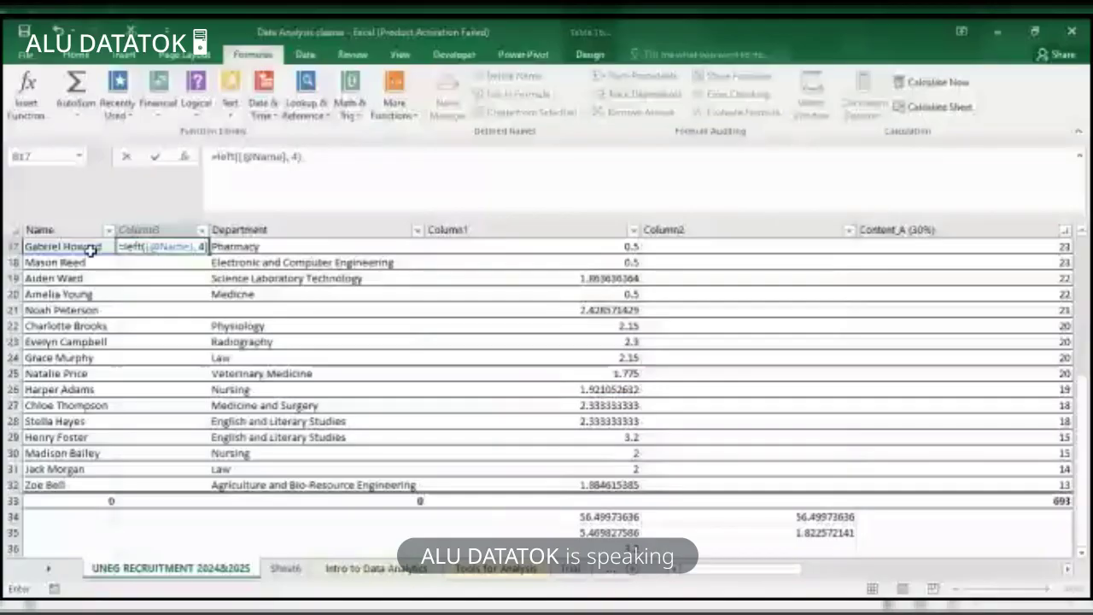
pyautogui.press('Return')
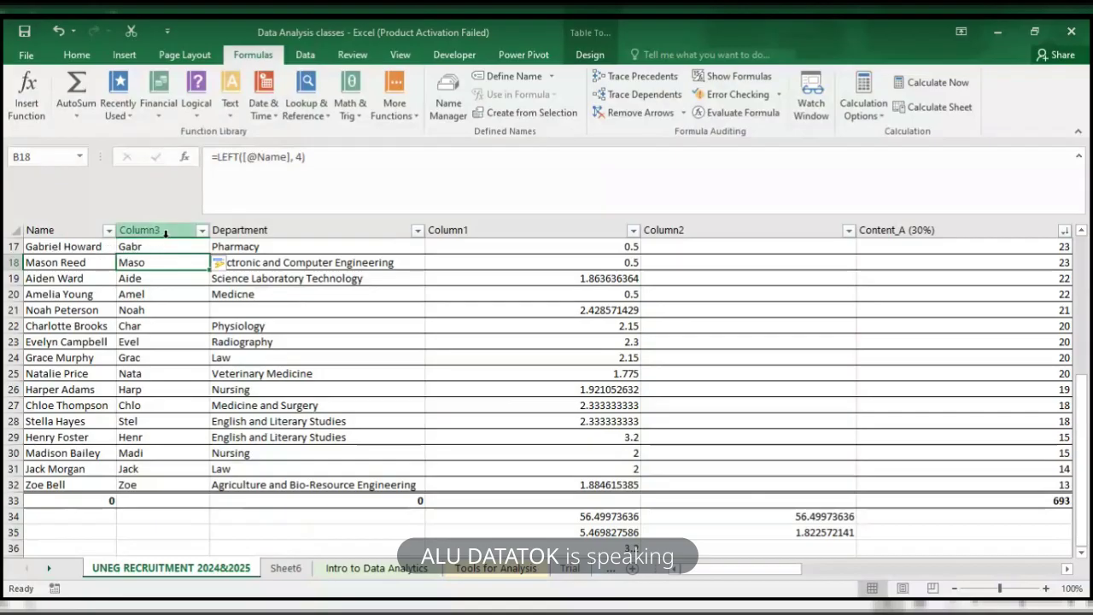
pyautogui.click(234, 224)
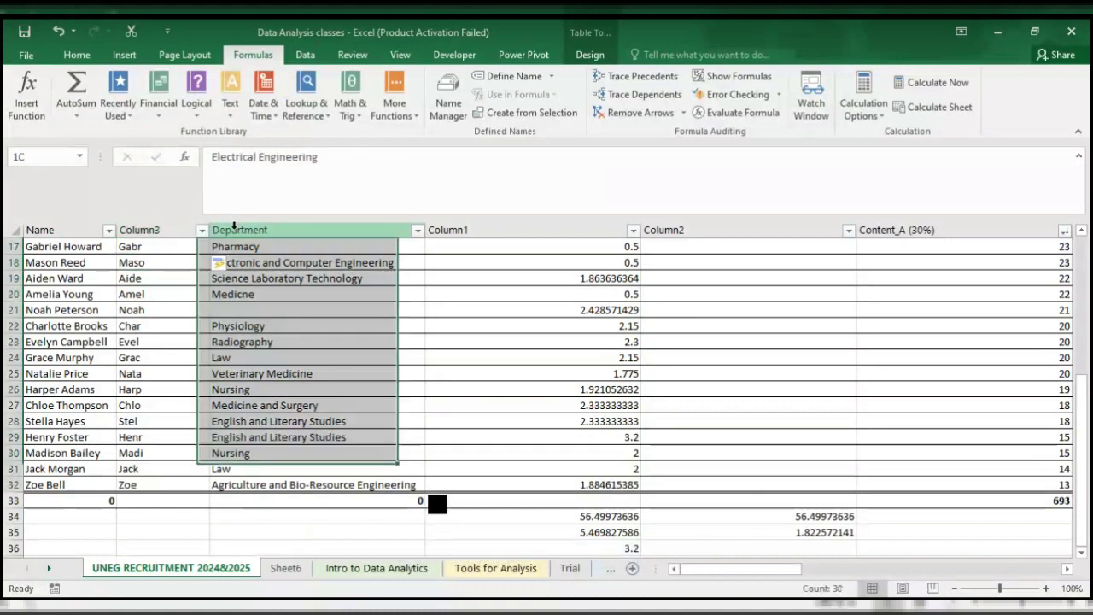
pyautogui.click(164, 245)
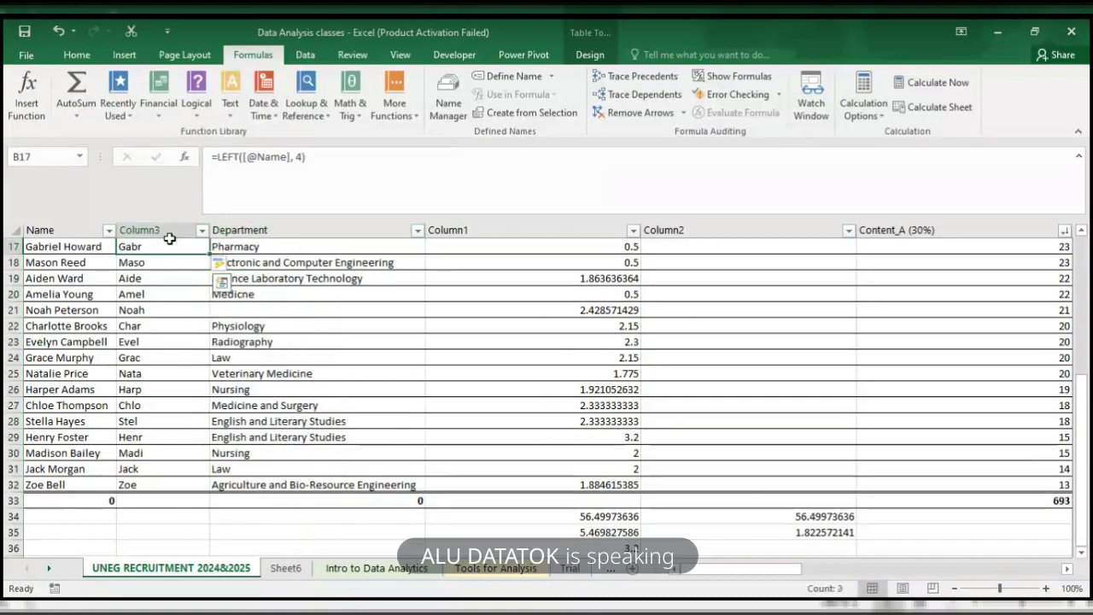
pyautogui.click(236, 164)
pyautogui.press('BackSpace')
pyautogui.press('BackSpace')
pyautogui.press('BackSpace')
pyautogui.press('BackSpace')
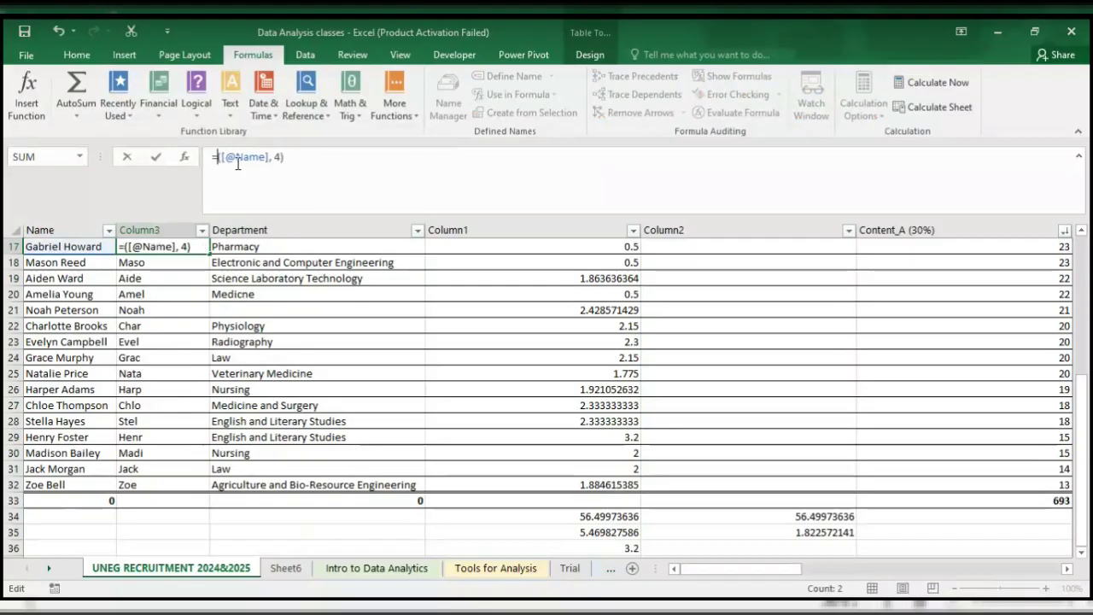
pyautogui.write('Right')
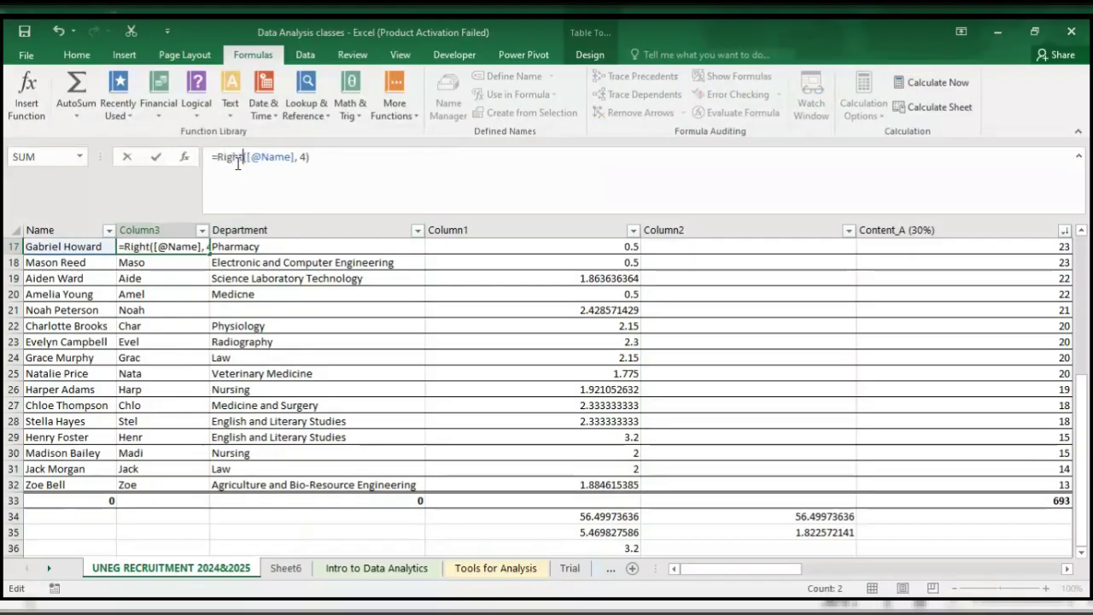
pyautogui.press('Return')
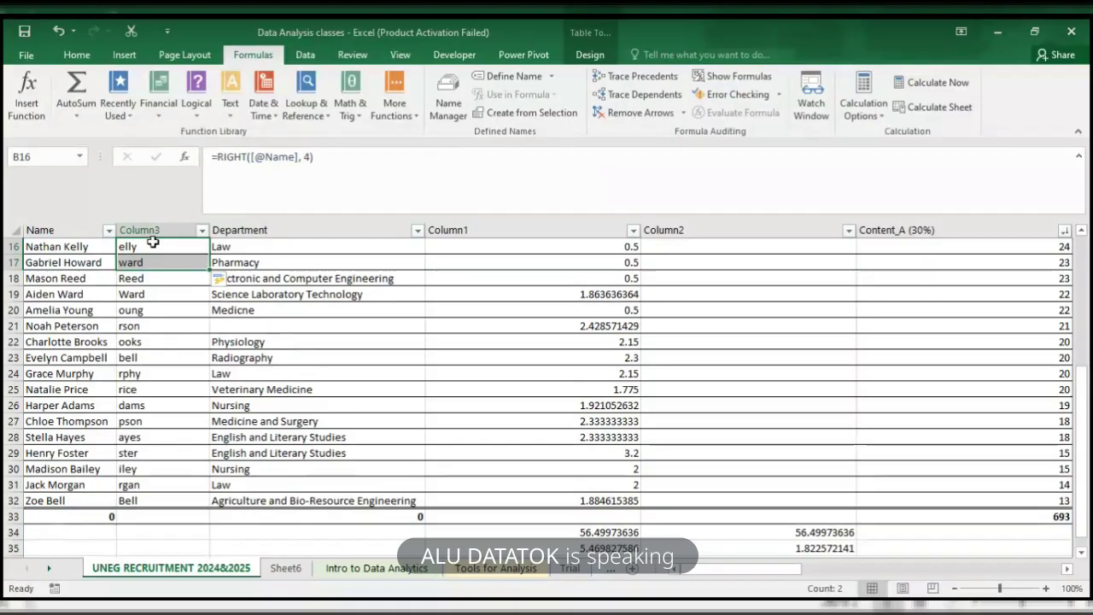
# - Review the Text function list and insert a new table column before Department
pyautogui.click(222, 122)
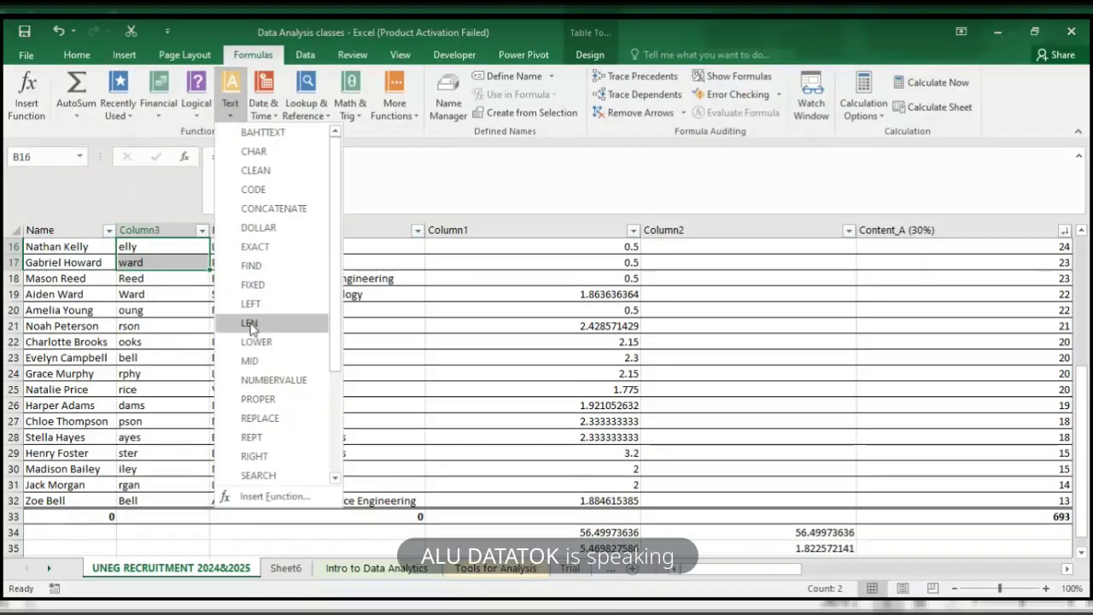
pyautogui.click(179, 309)
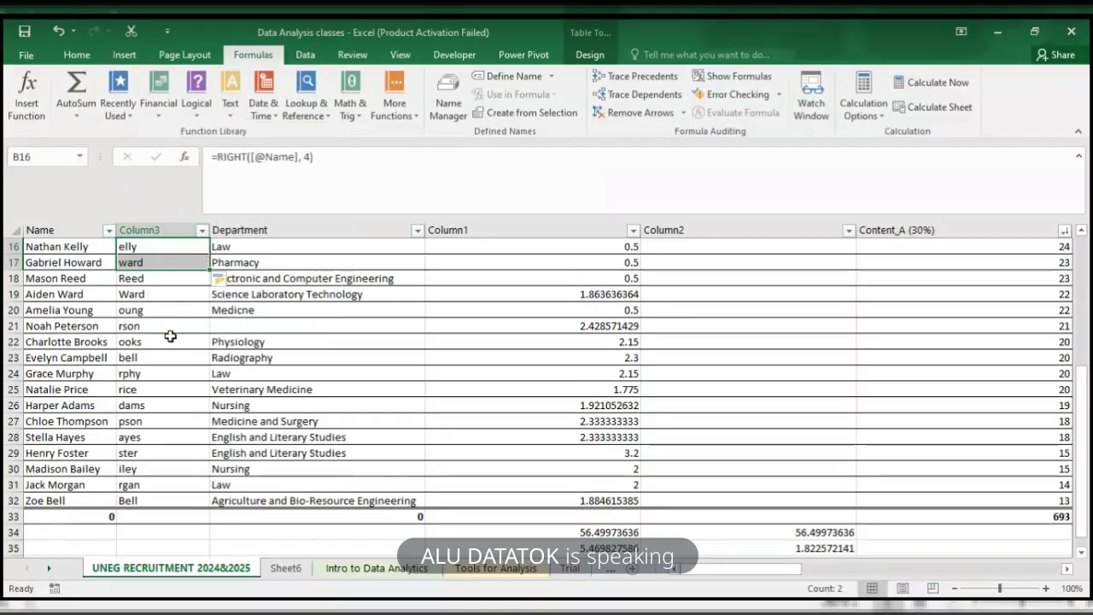
pyautogui.click(225, 224)
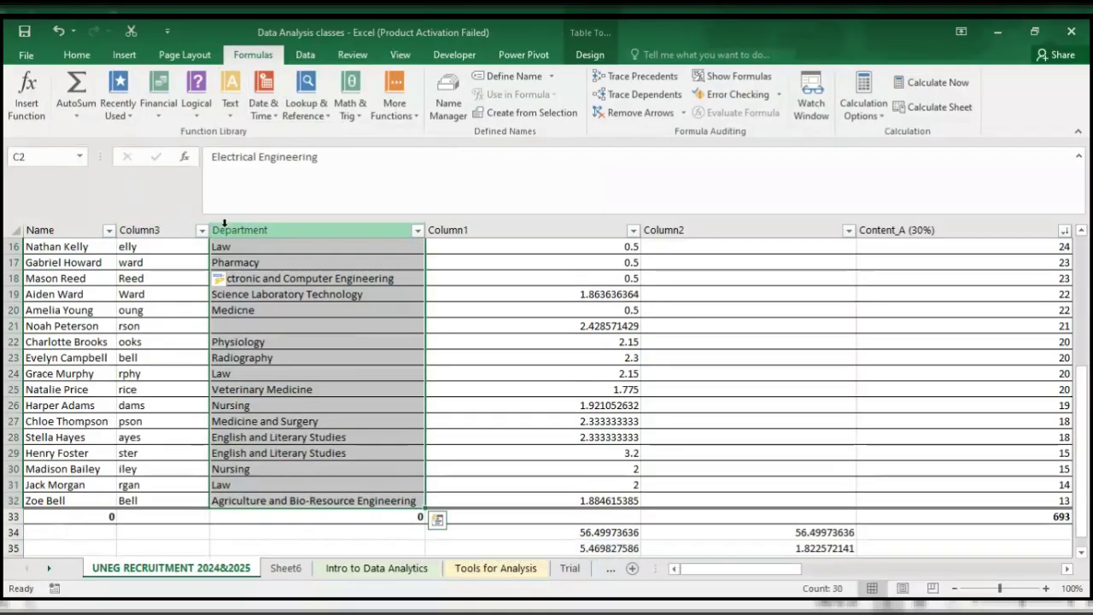
pyautogui.scroll(2, 224, 226)
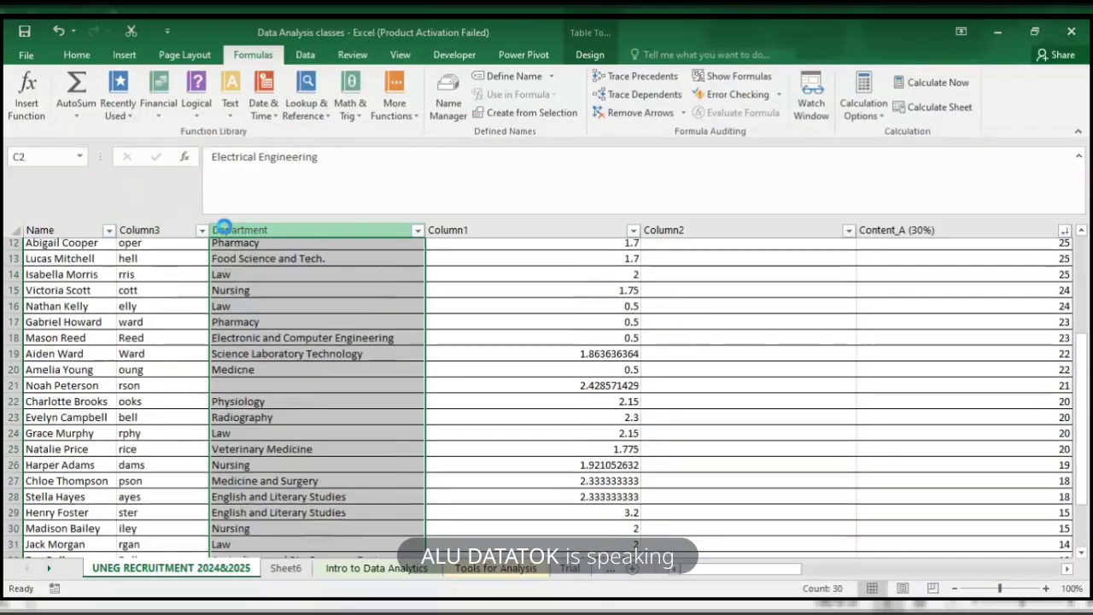
pyautogui.hotkey('ctrl', '+')
pyautogui.click(254, 262)
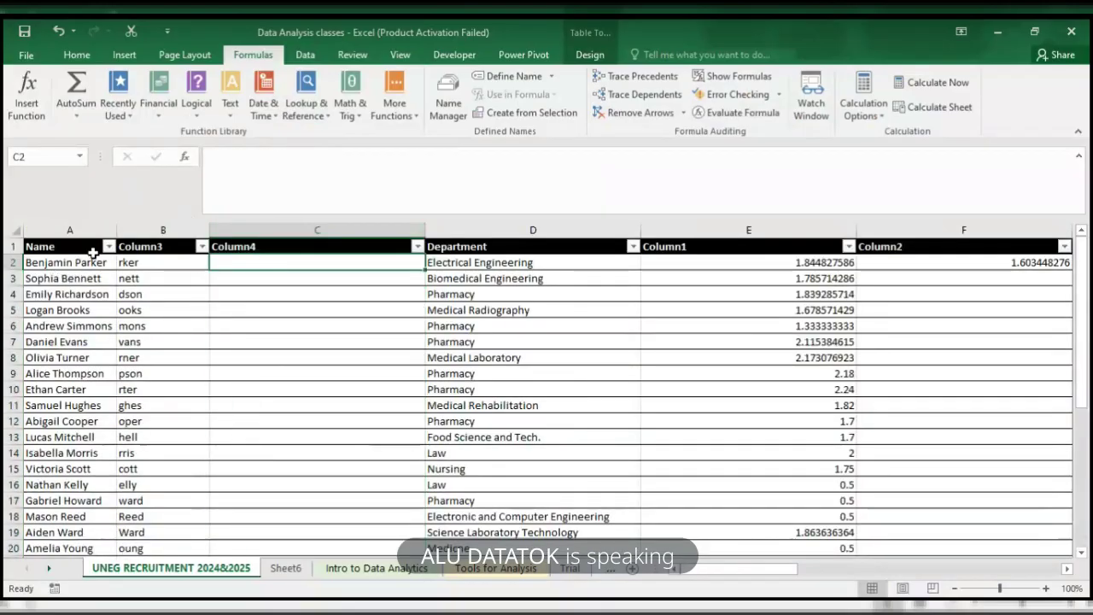
pyautogui.write('=')
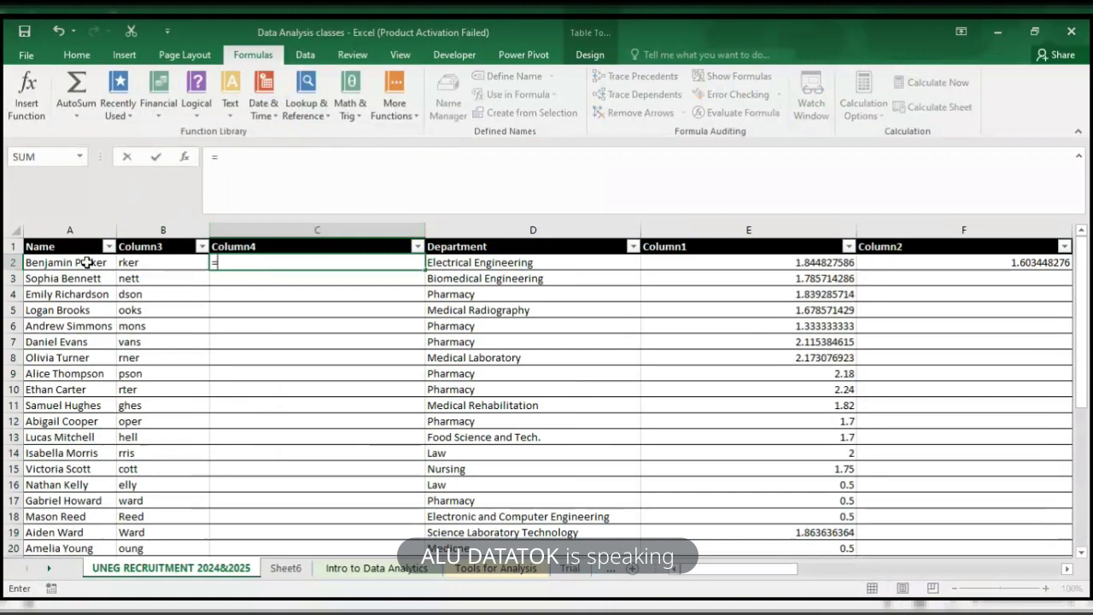
pyautogui.write('len(')
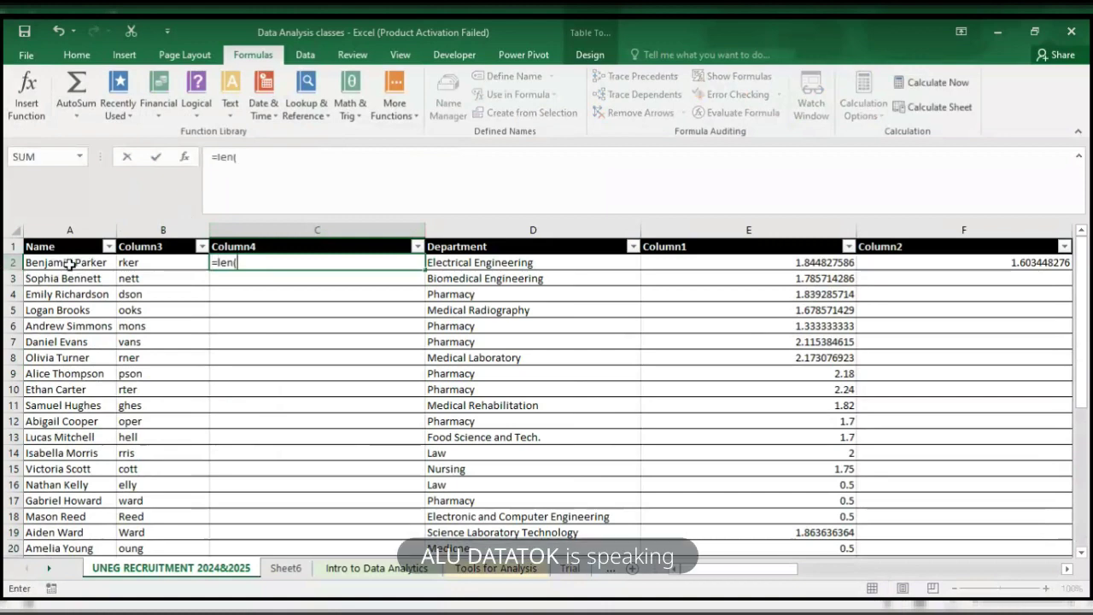
pyautogui.click(70, 265)
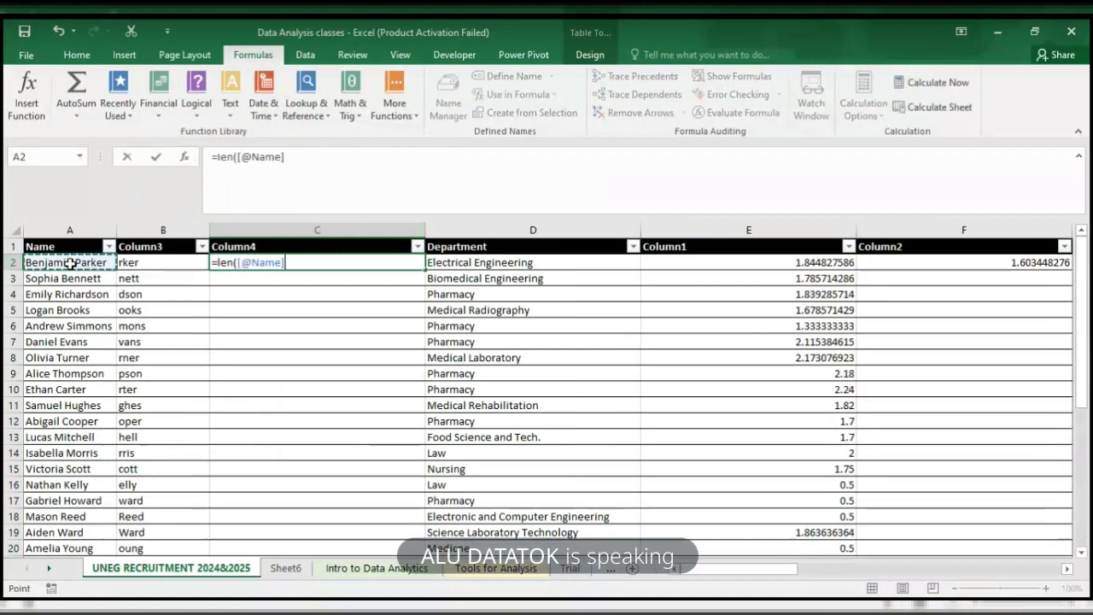
pyautogui.write(')')
pyautogui.press('Return')
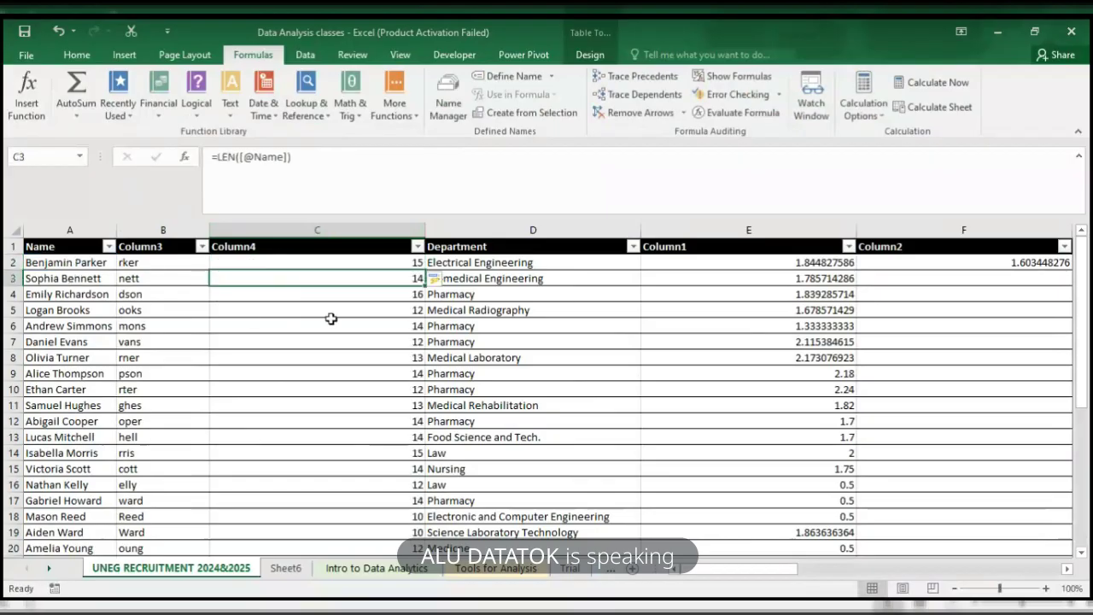
# - Try to start a MAX function for Column4 in cell C35 by entering max( without an equals sign
pyautogui.scroll(-15, 331, 318)
pyautogui.scroll(6, 346, 309)
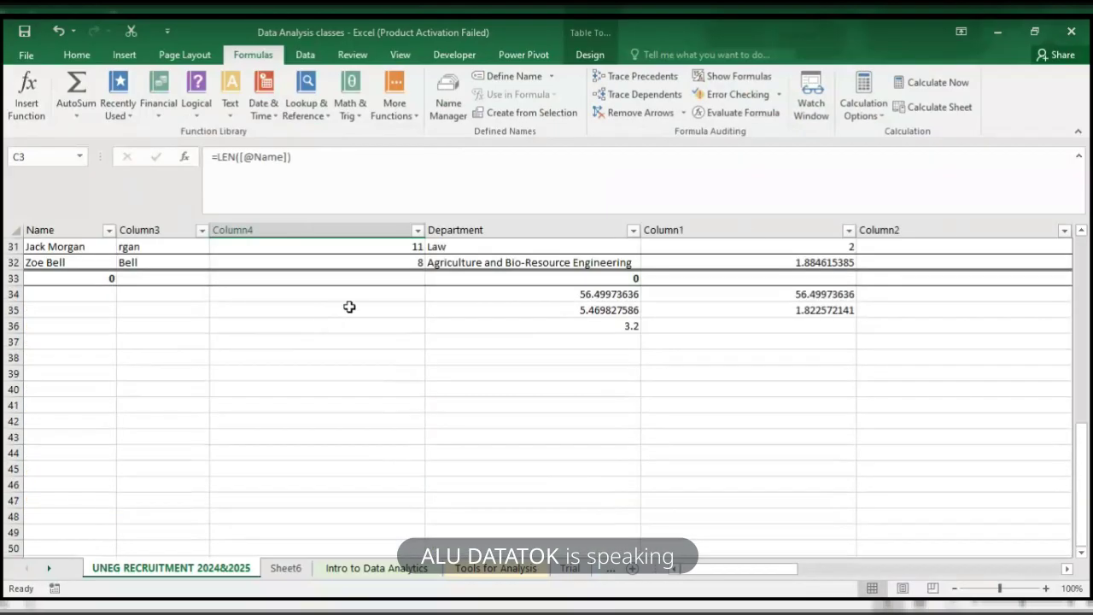
pyautogui.click(375, 314)
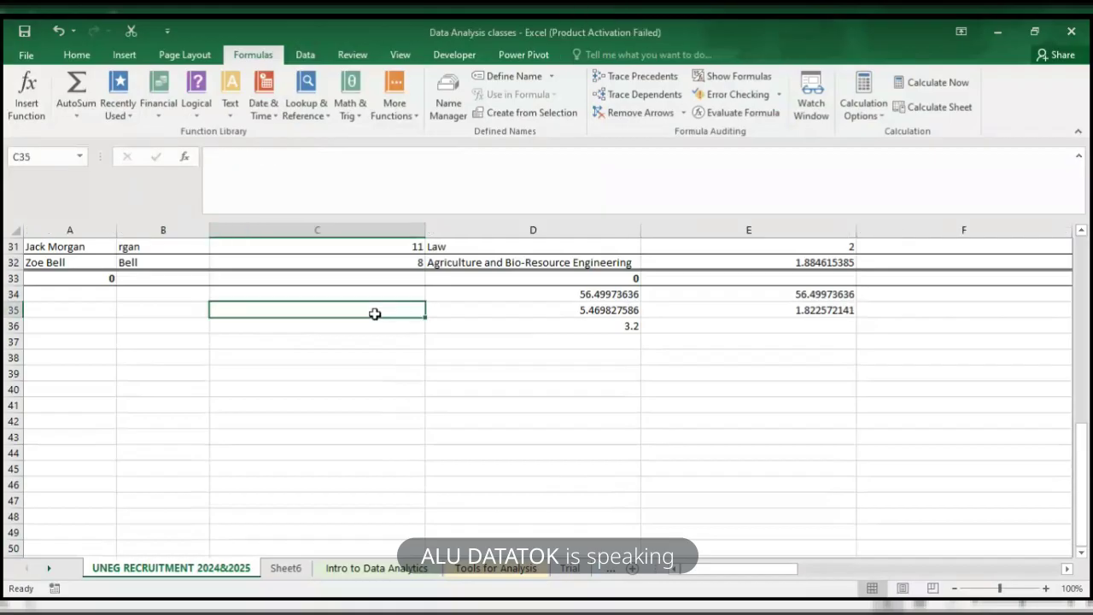
pyautogui.write('max(')
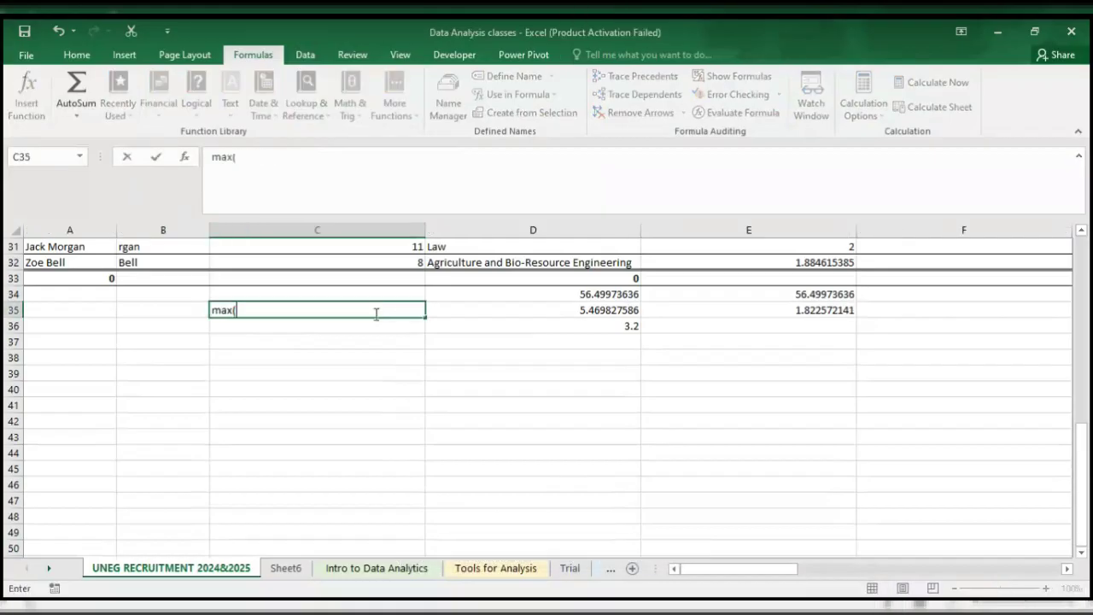
pyautogui.scroll(1, 376, 313)
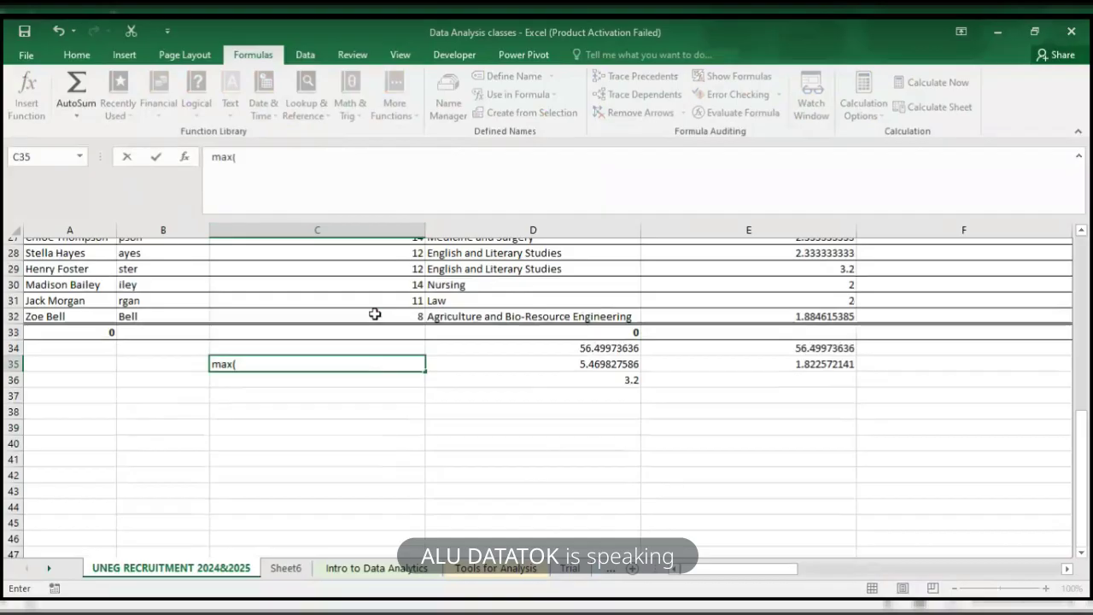
pyautogui.scroll(9, 375, 314)
pyautogui.press('Escape')
pyautogui.click(362, 230)
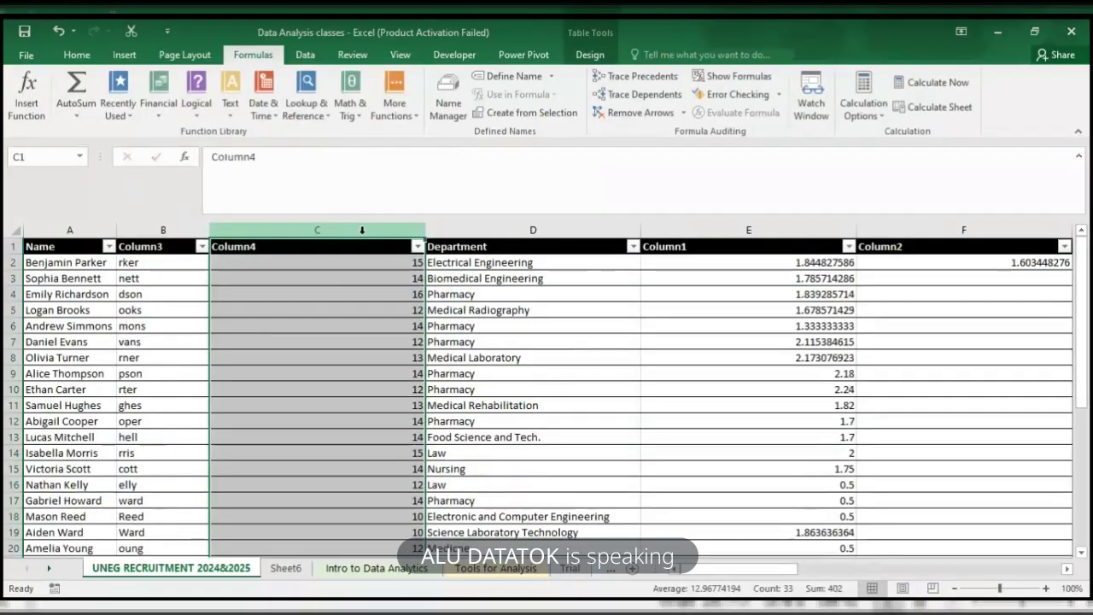
pyautogui.scroll(-10, 362, 229)
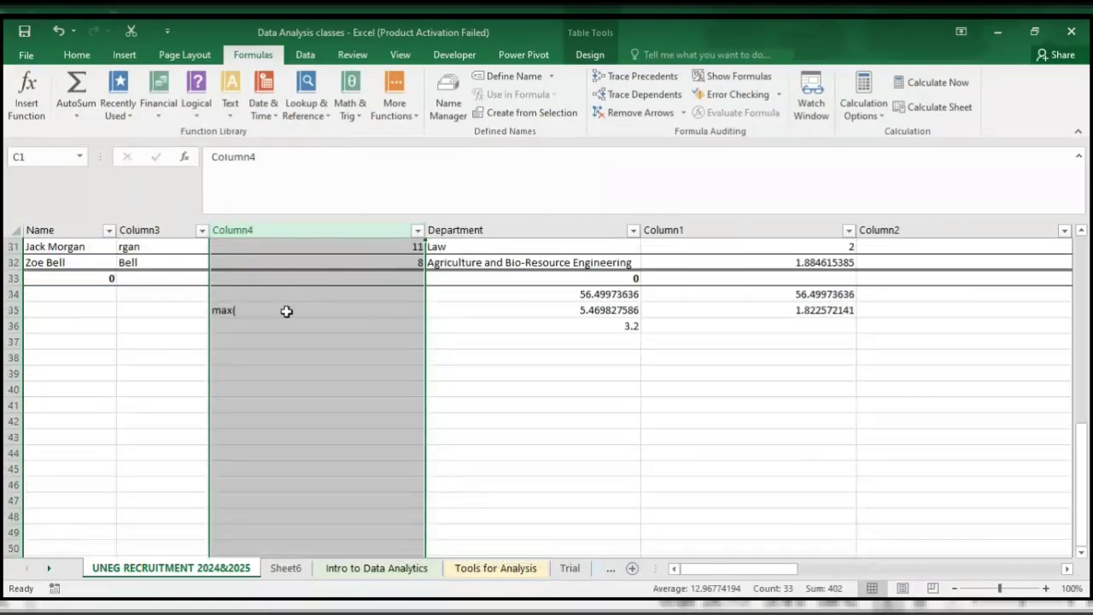
# - Replace the text in cell C35 with the formula =max(c2:c32) to get the longest name length in Column4
pyautogui.click(286, 311)
pyautogui.click(272, 157)
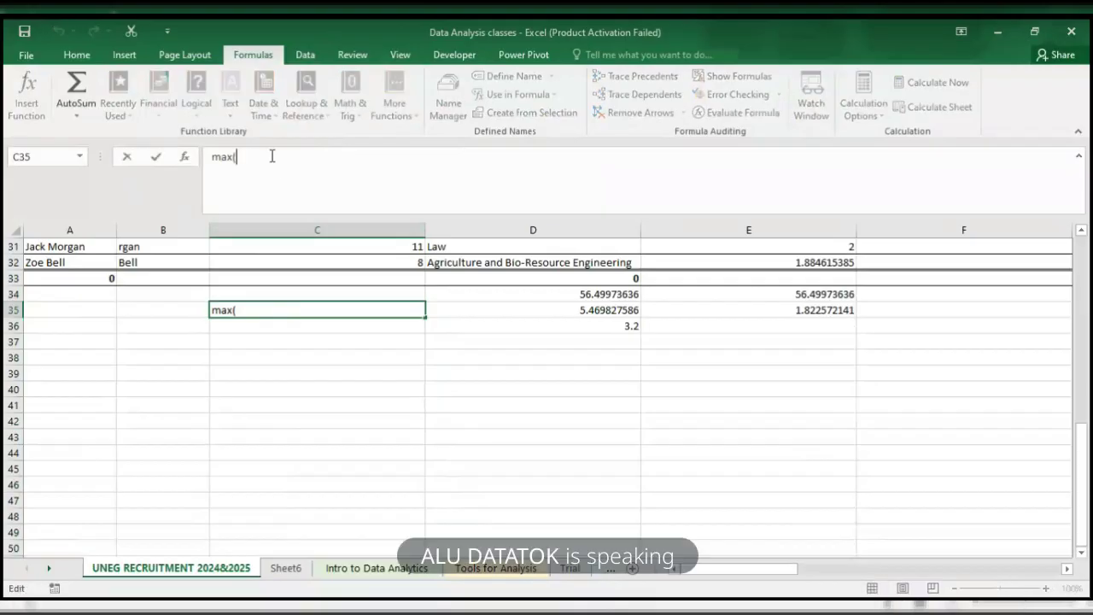
pyautogui.press('BackSpace')
pyautogui.press('BackSpace')
pyautogui.press('BackSpace')
pyautogui.press('BackSpace')
pyautogui.write('=')
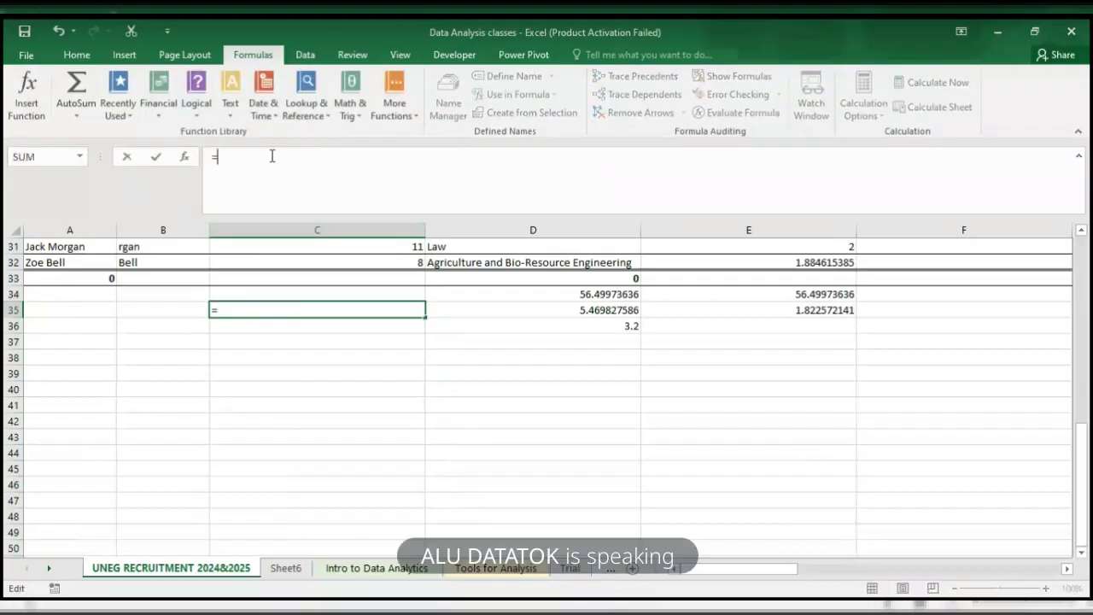
pyautogui.write('max')
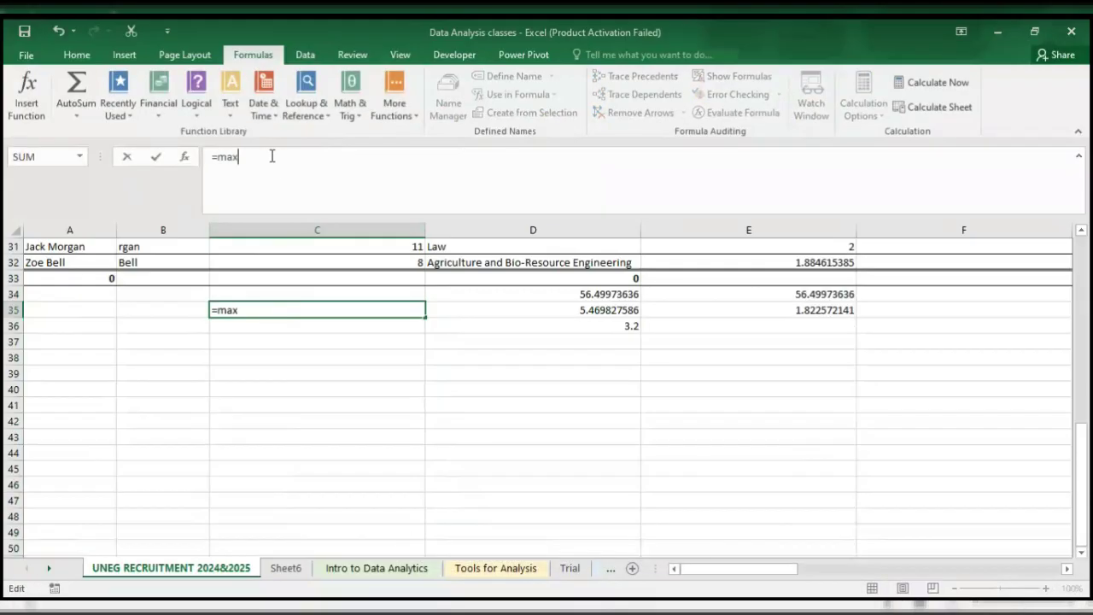
pyautogui.write('(')
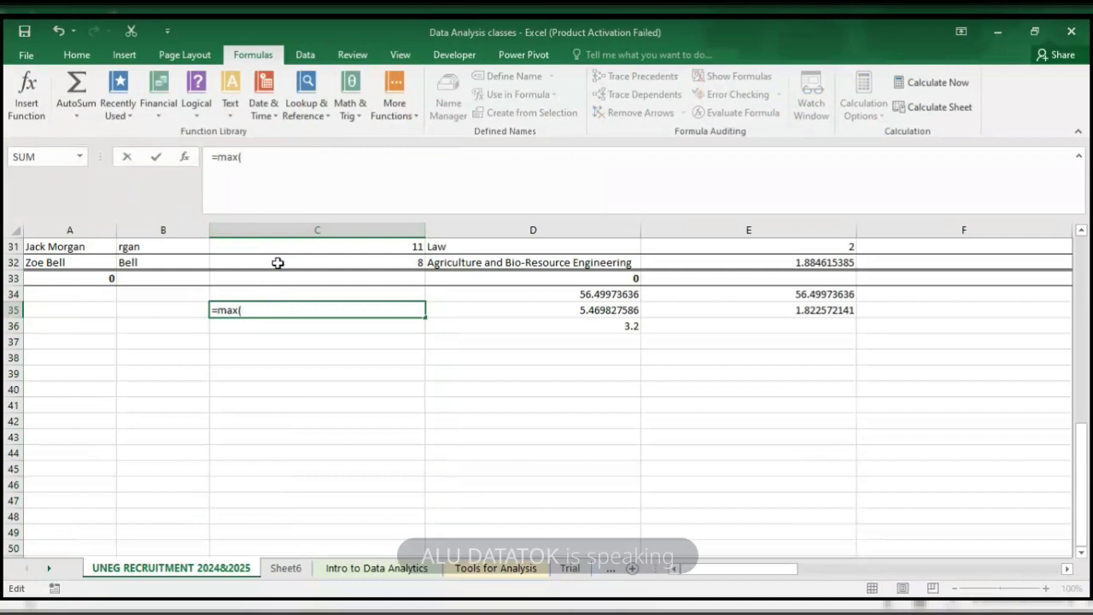
pyautogui.write('c2')
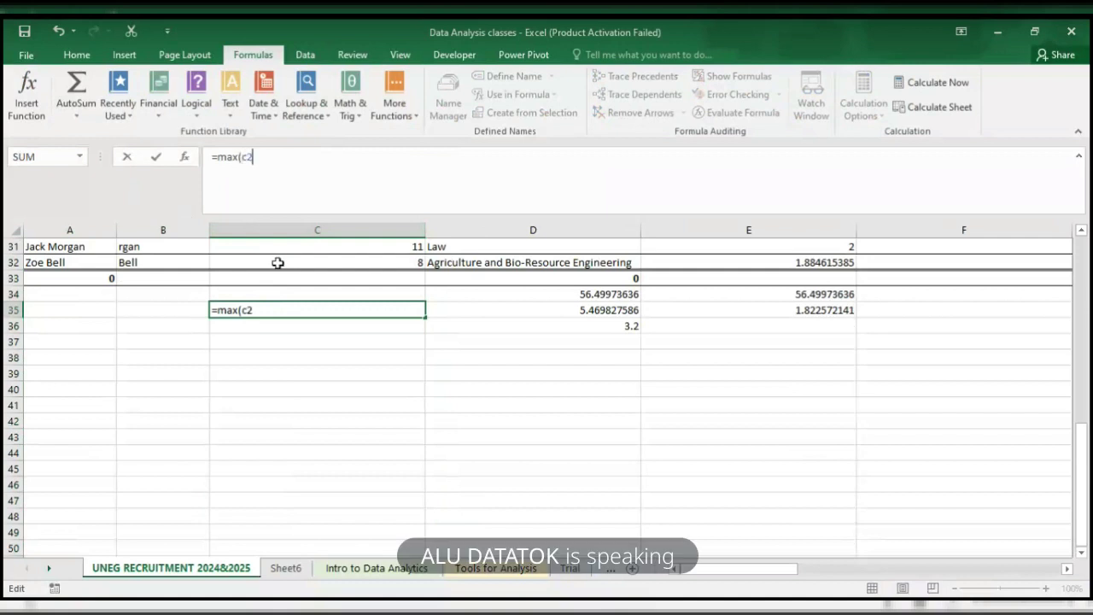
pyautogui.write(':c32)')
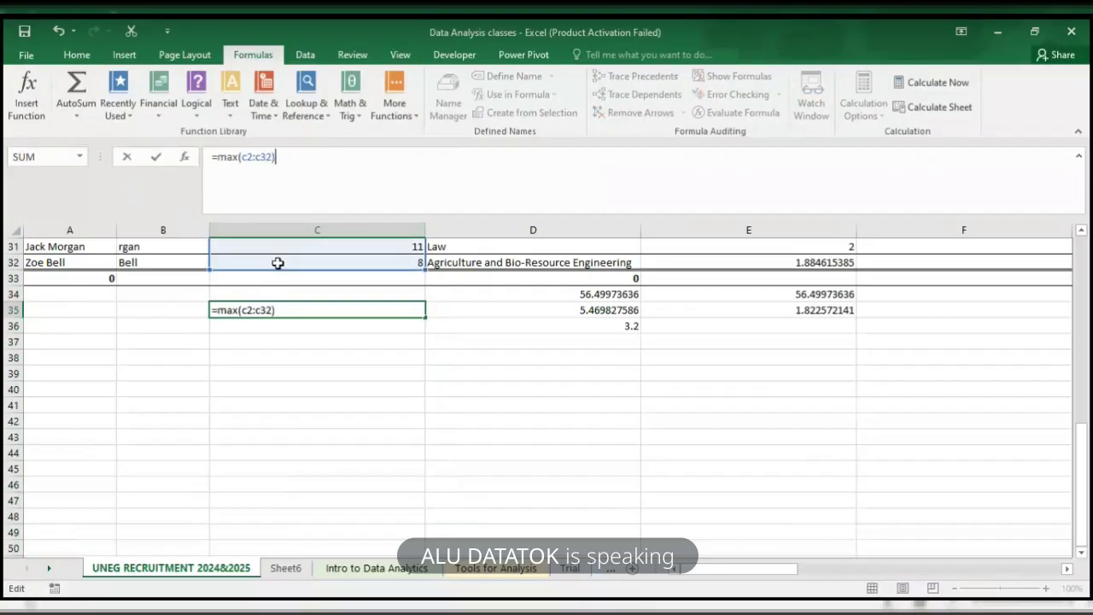
pyautogui.press('Return')
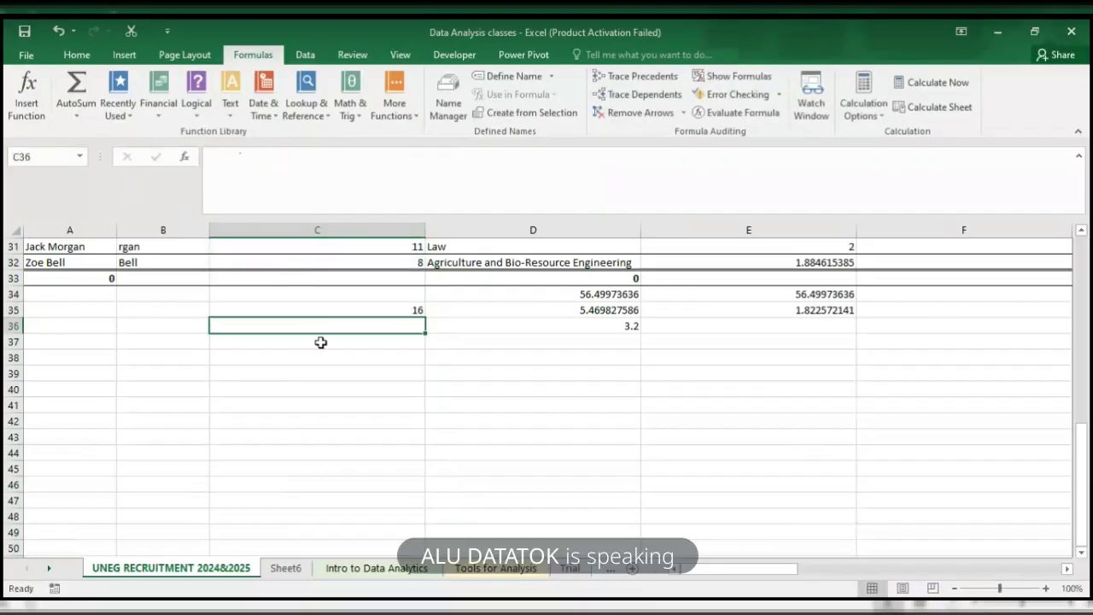
# - Check the formula in C35, locate the matching entry in Column4, and look over the Text function list
pyautogui.click(365, 305)
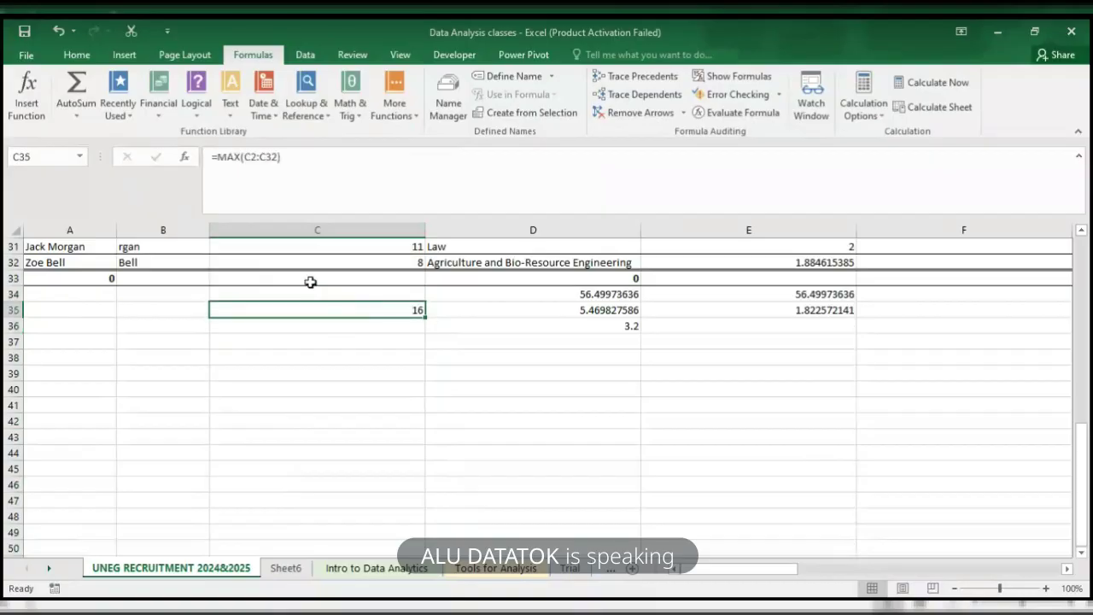
pyautogui.scroll(10, 301, 306)
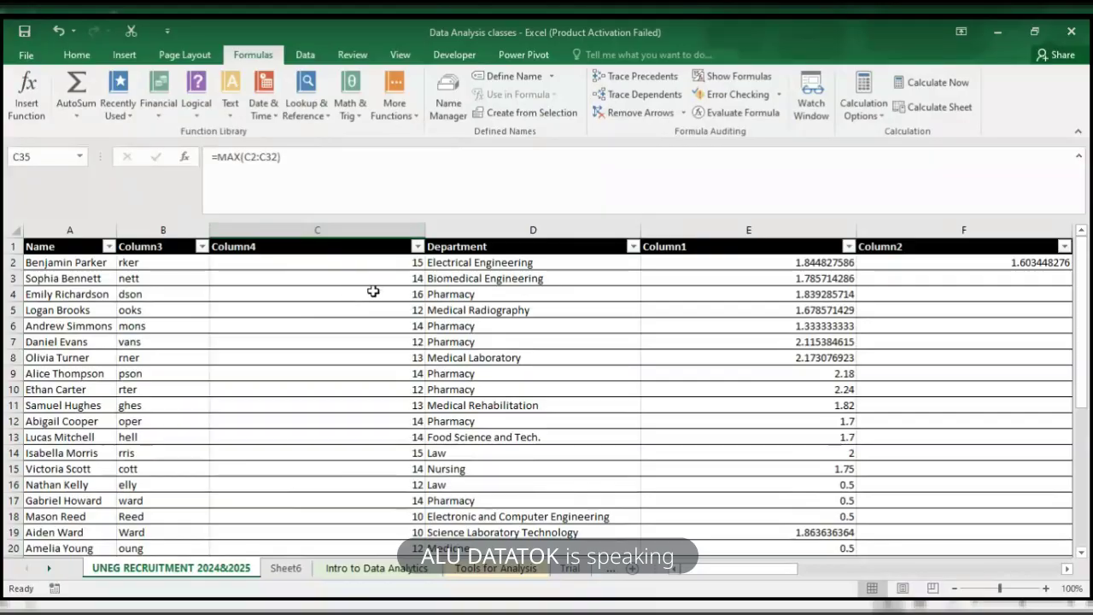
pyautogui.click(372, 292)
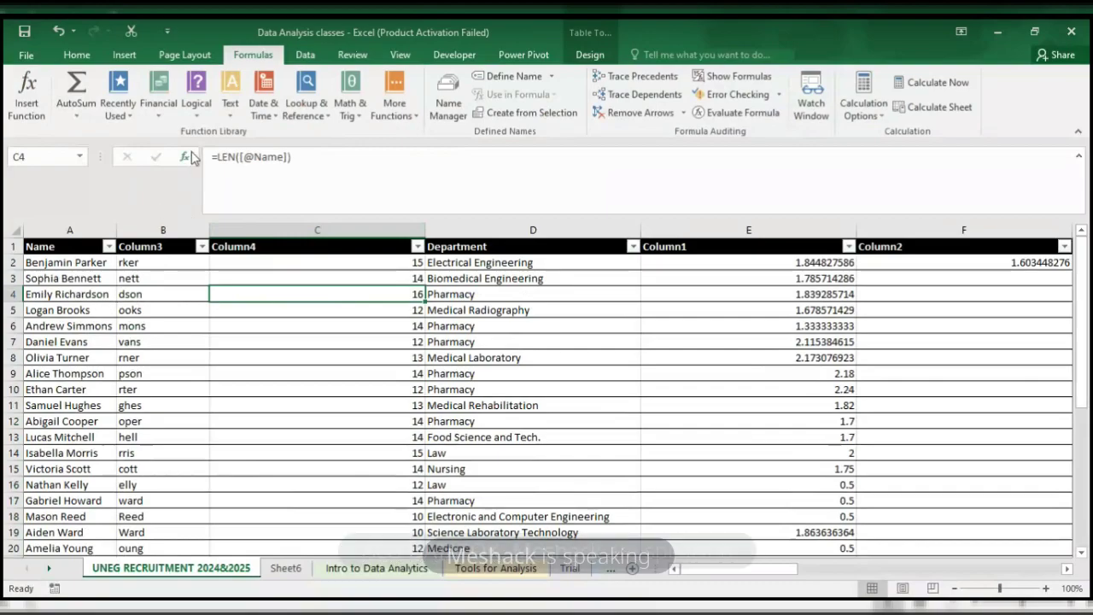
pyautogui.click(229, 119)
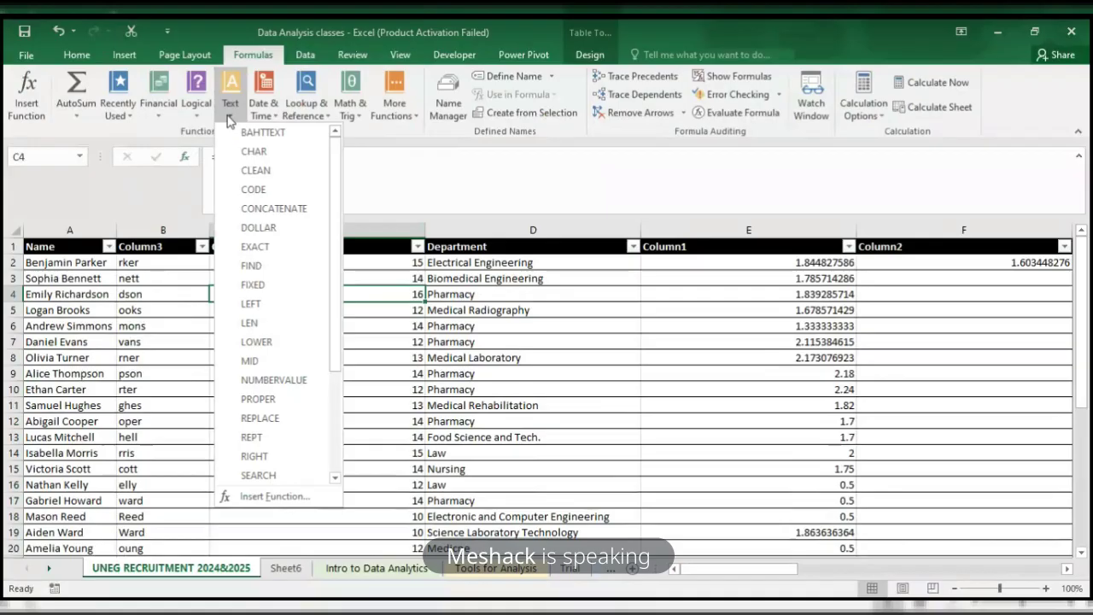
pyautogui.click(399, 290)
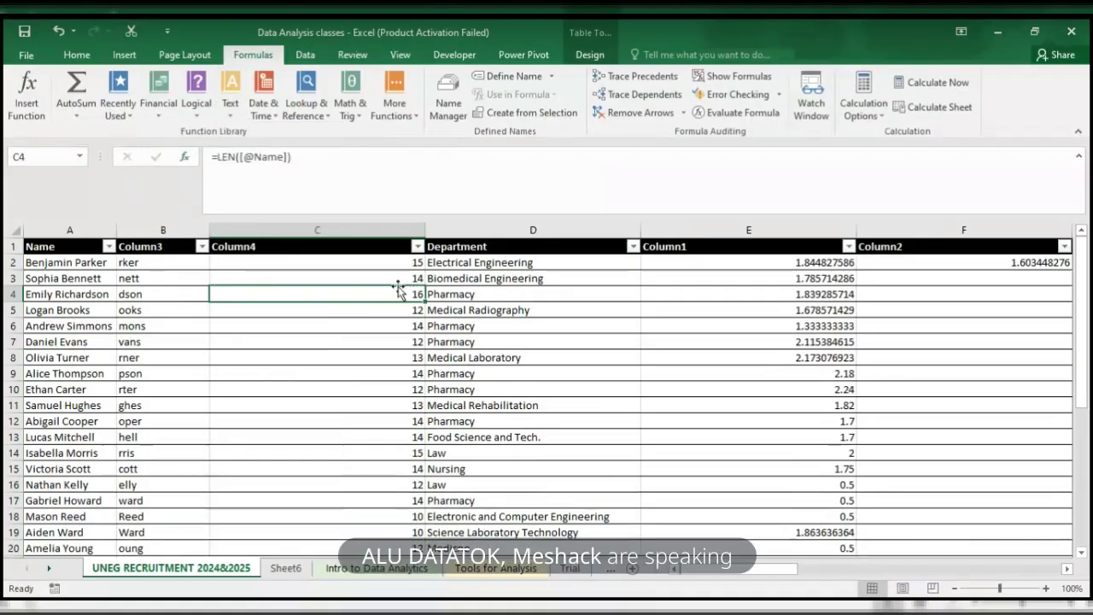
# - Highlight the top 1 value in Column4 with a Top 10 Items conditional formatting rule using Light Red Fill with Dark Red Text
pyautogui.click(384, 240)
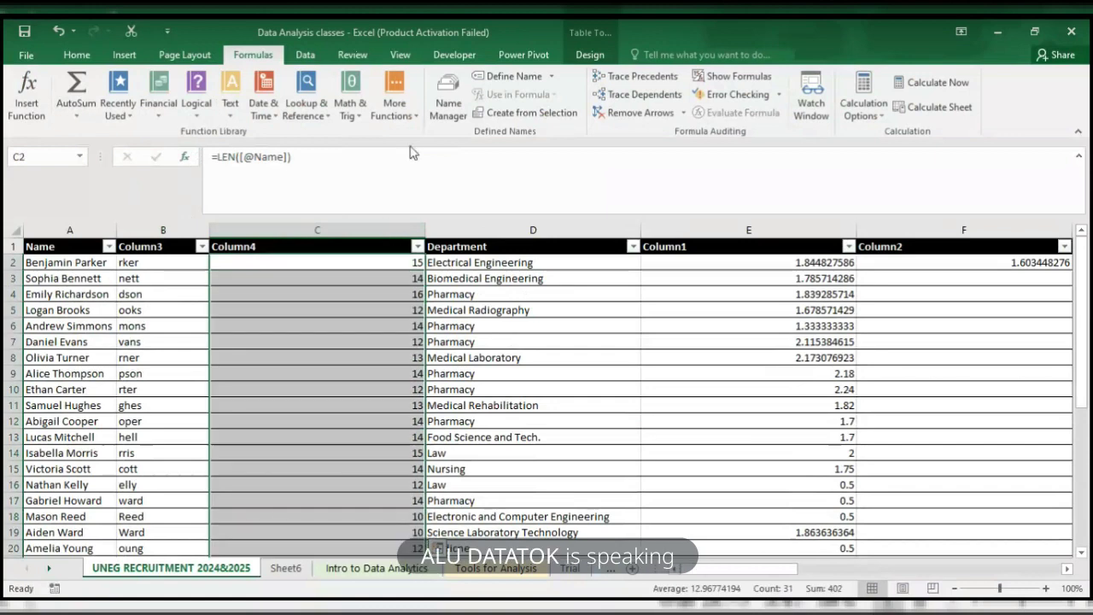
pyautogui.click(84, 61)
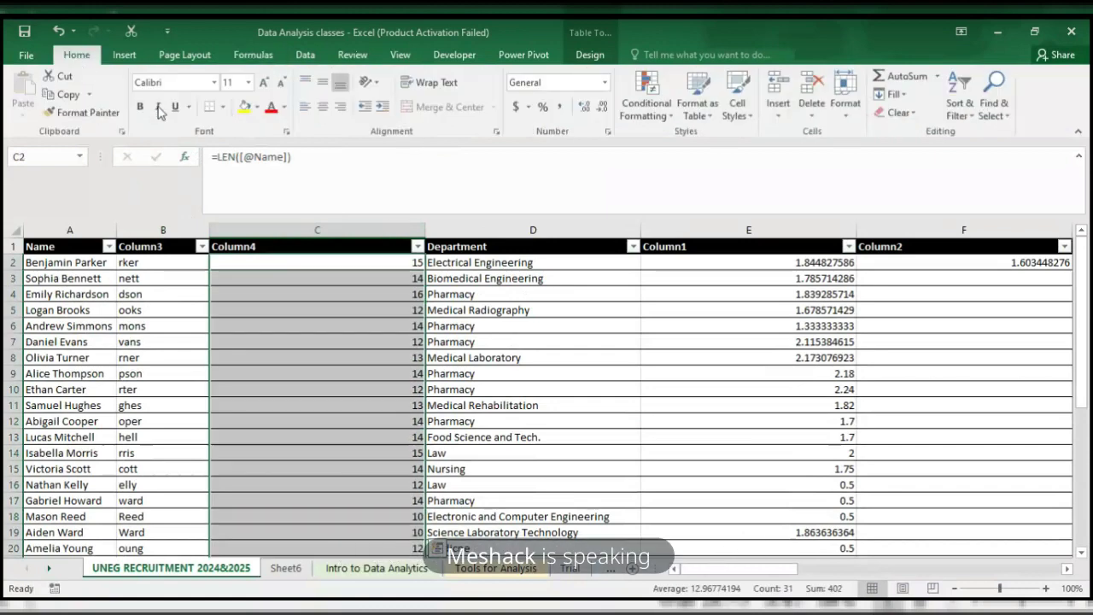
pyautogui.click(660, 112)
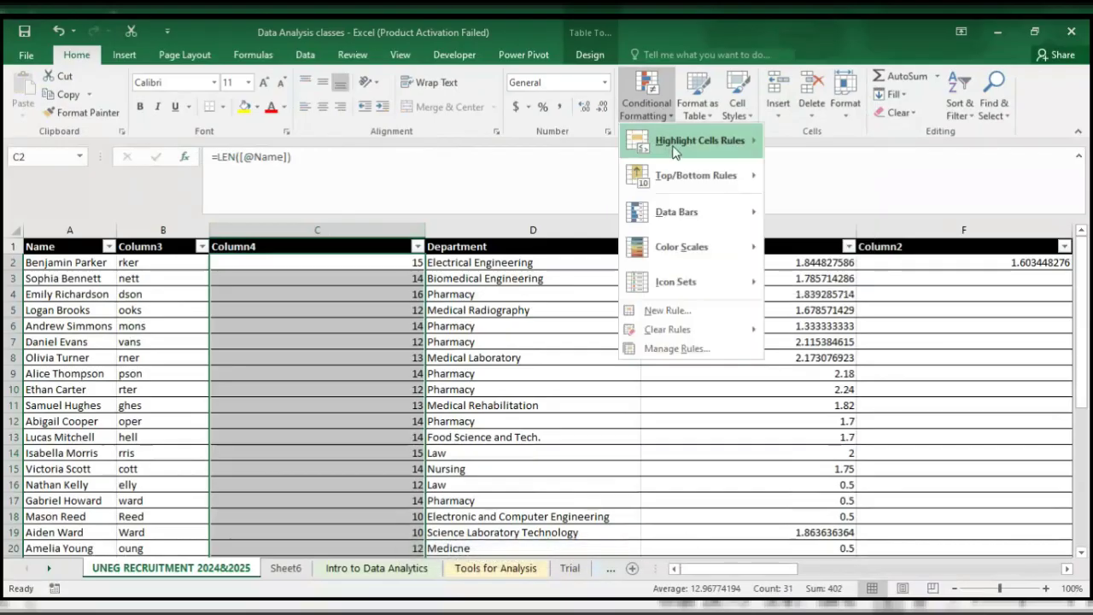
pyautogui.moveTo(676, 152)
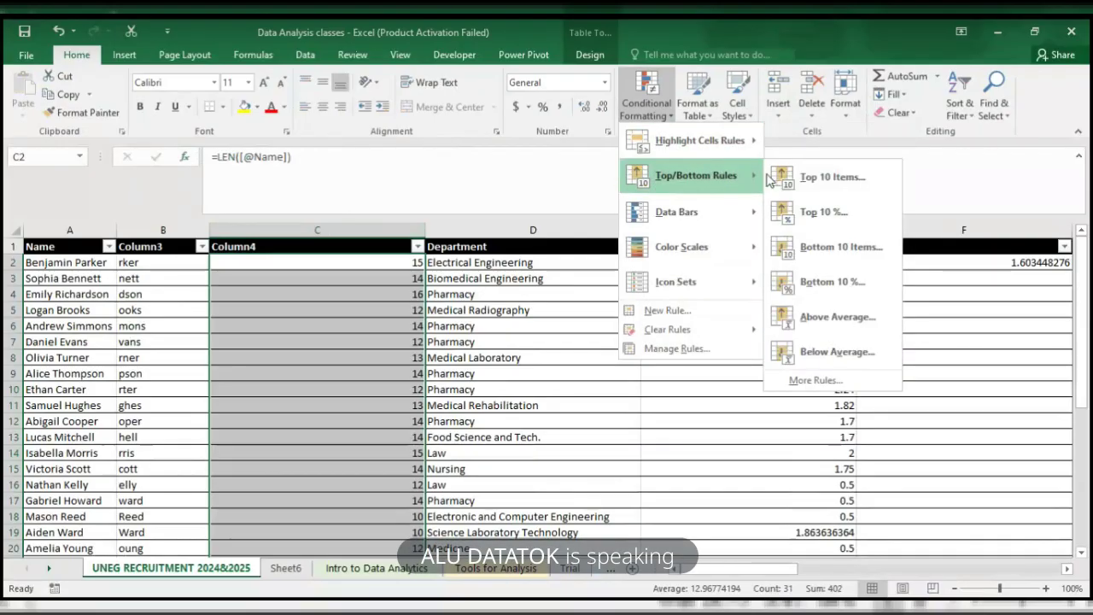
pyautogui.click(803, 176)
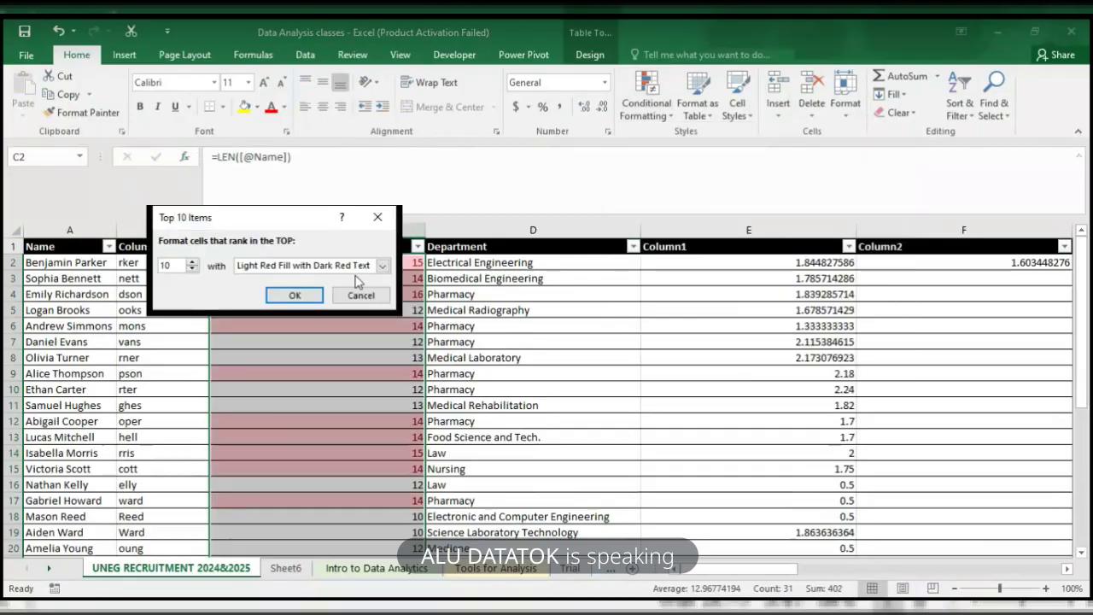
pyautogui.click(182, 268)
pyautogui.press('BackSpace')
pyautogui.click(286, 295)
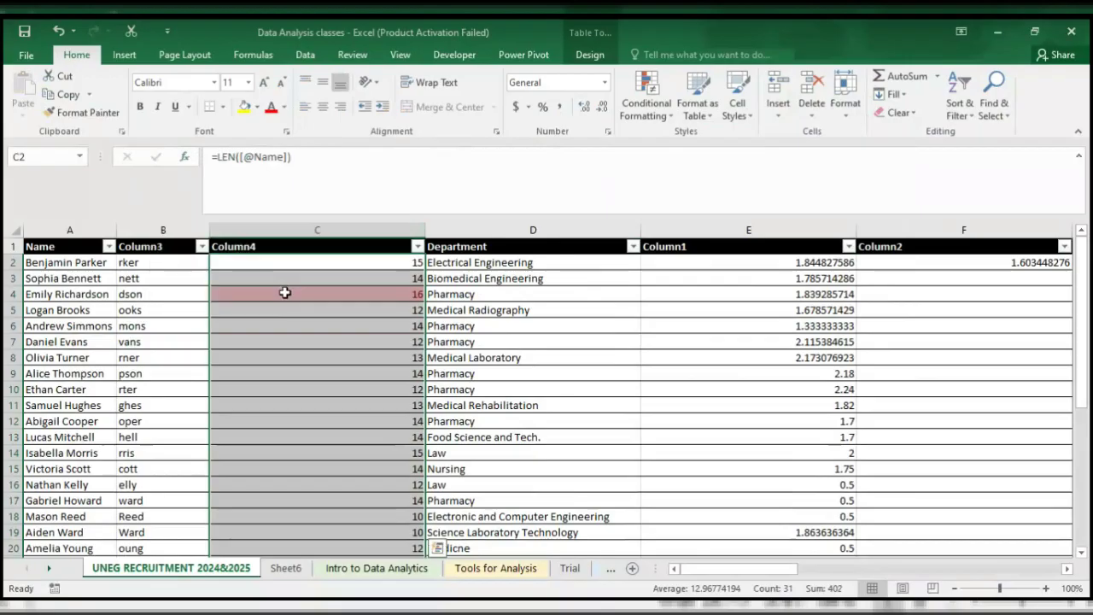
pyautogui.click(341, 325)
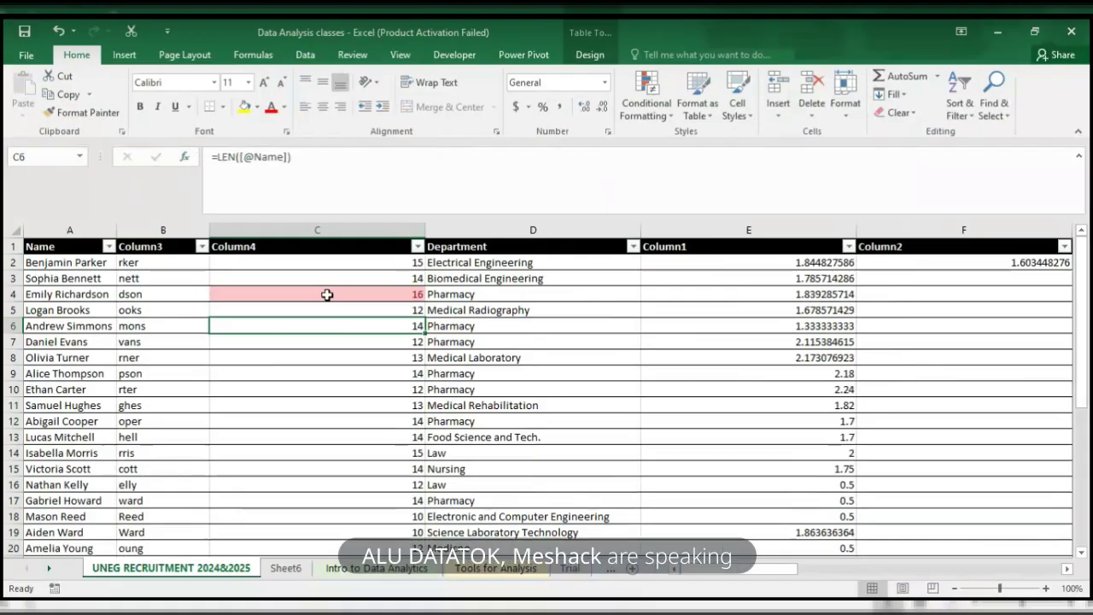
pyautogui.click(376, 293)
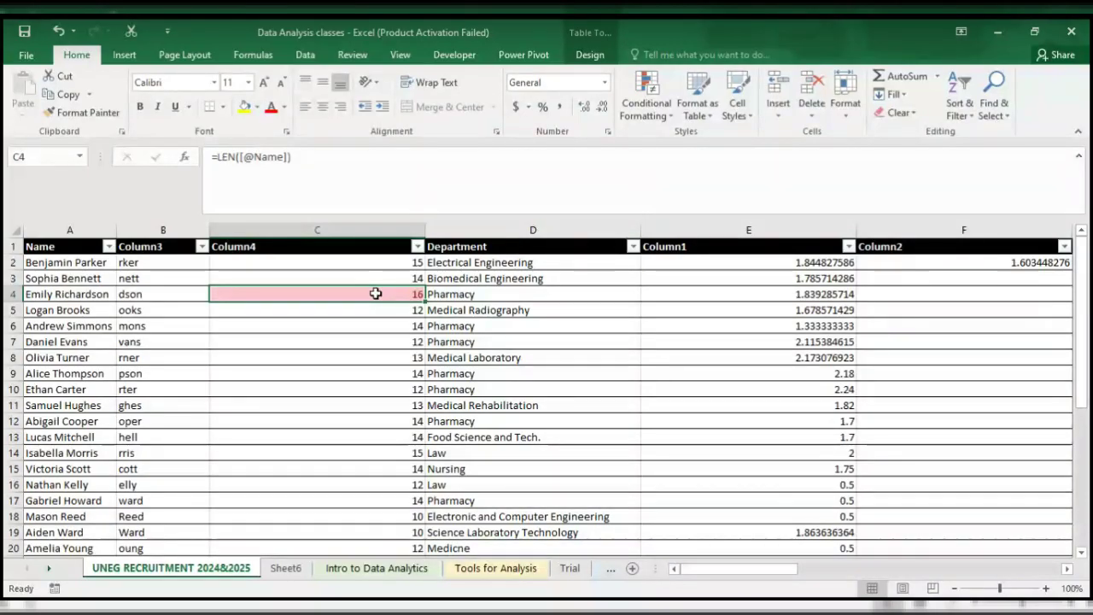
# - Read the description of the PROPER function in the Text function list
pyautogui.click(265, 57)
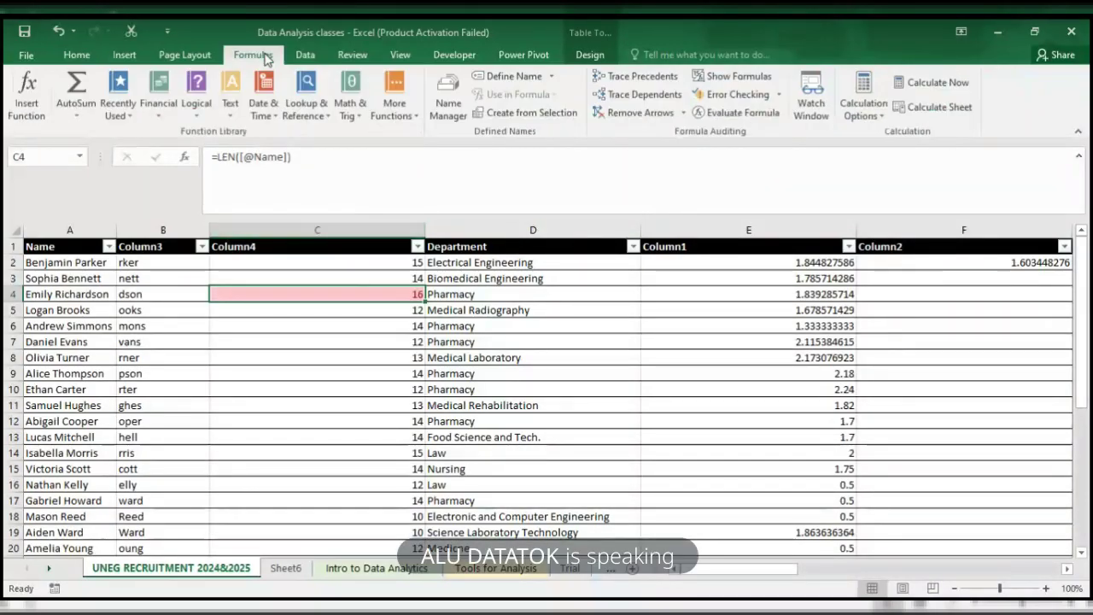
pyautogui.click(239, 113)
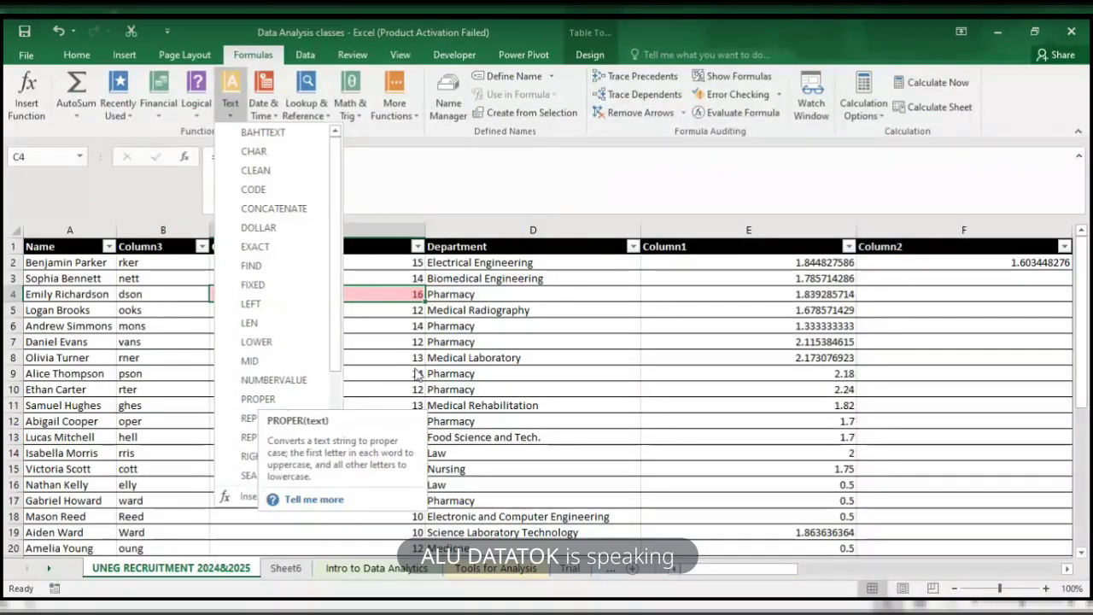
pyautogui.click(480, 292)
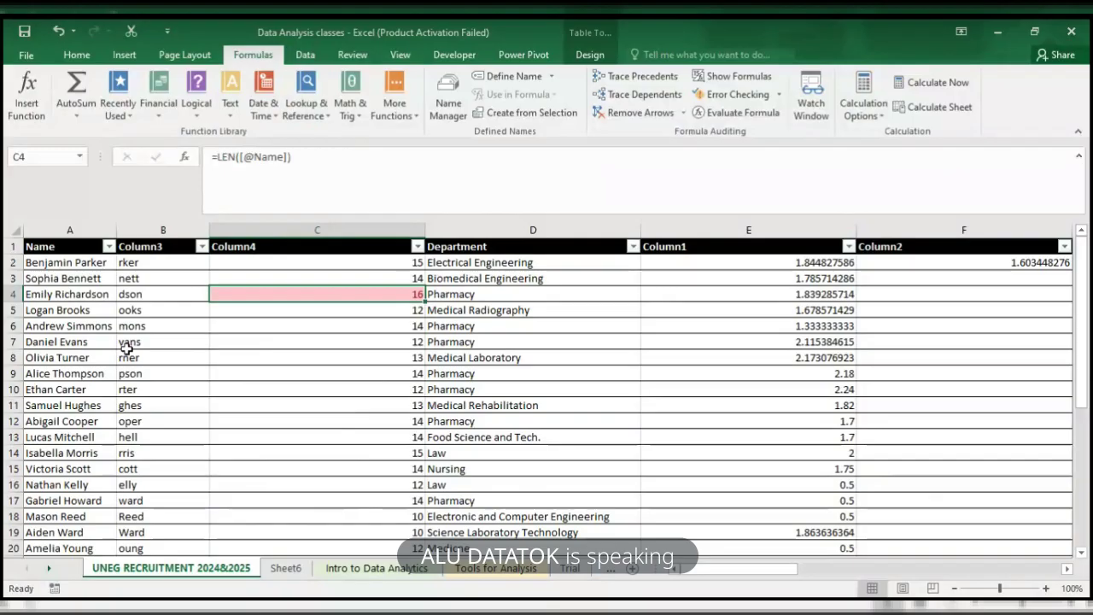
# - Start a new formula in cell C2 of Column4 and erase it, clearing the cell's contents
pyautogui.click(255, 277)
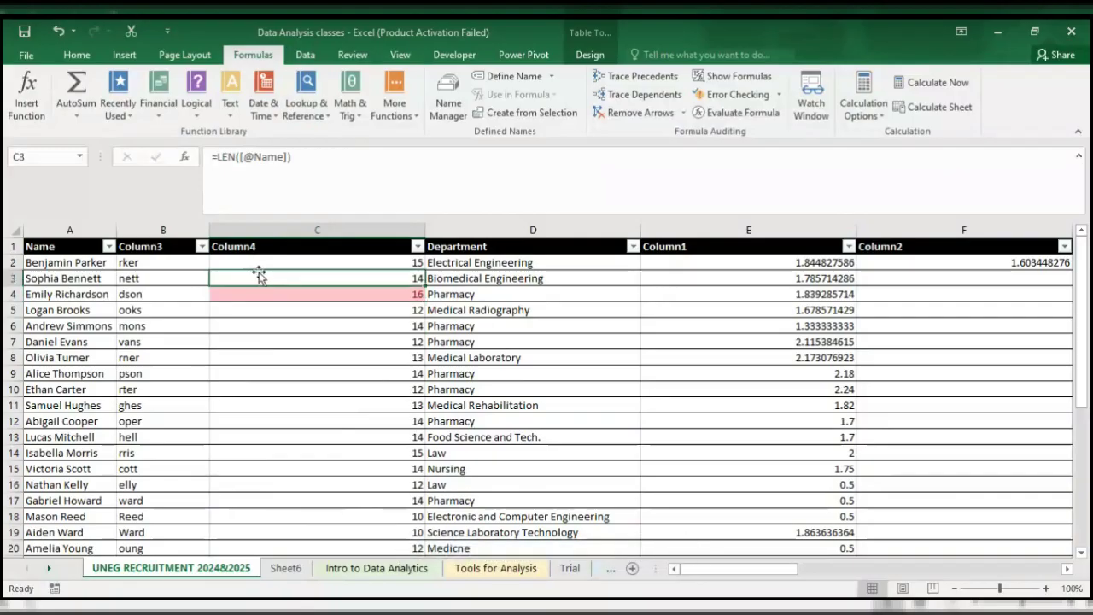
pyautogui.click(262, 262)
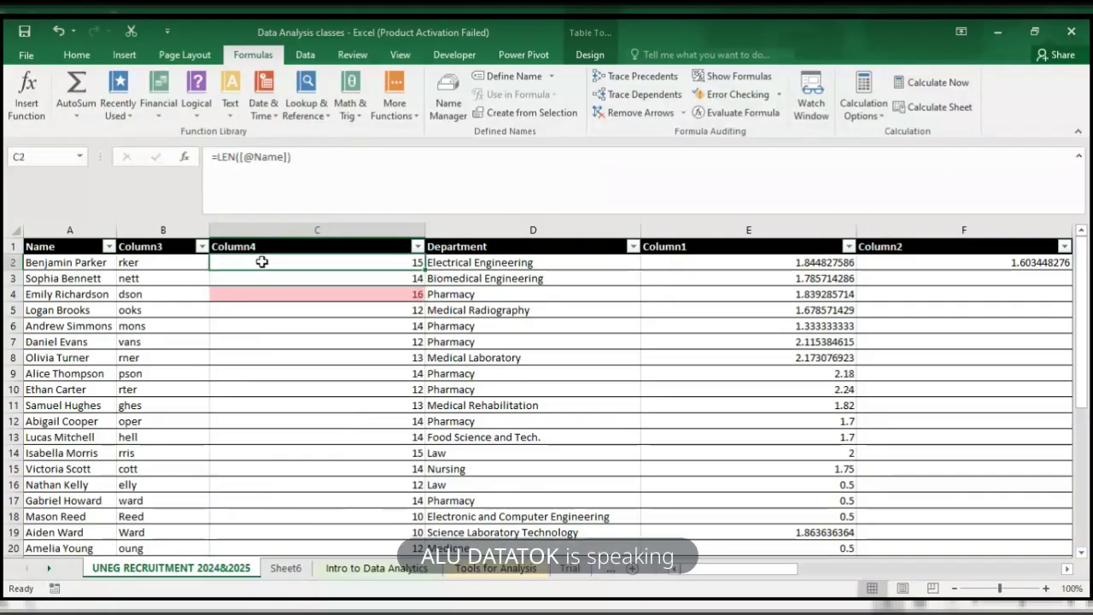
pyautogui.write('=')
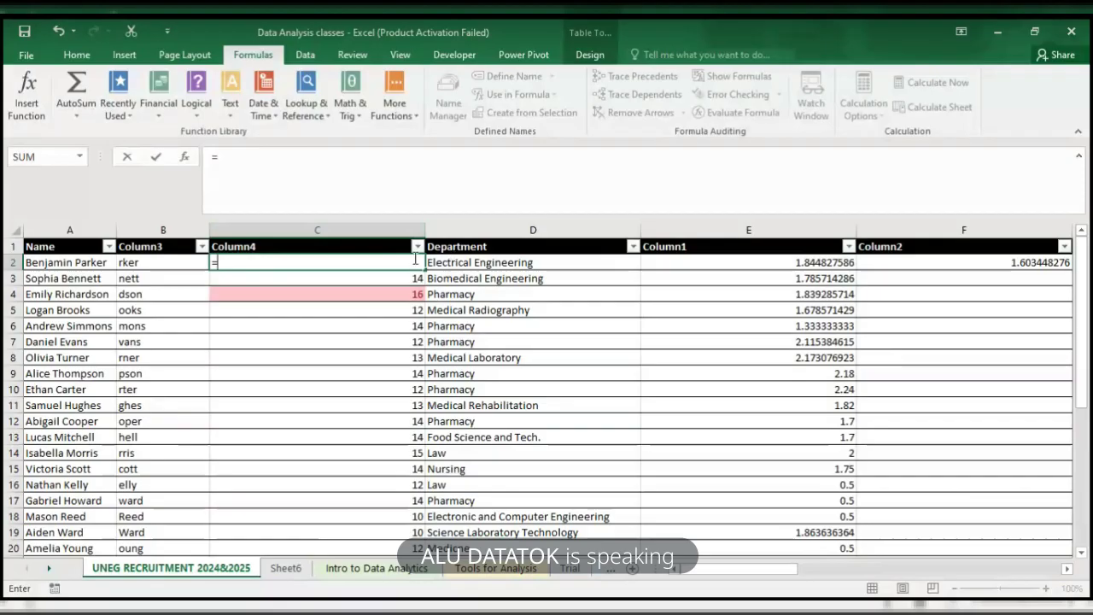
pyautogui.press('BackSpace')
pyautogui.click(372, 354)
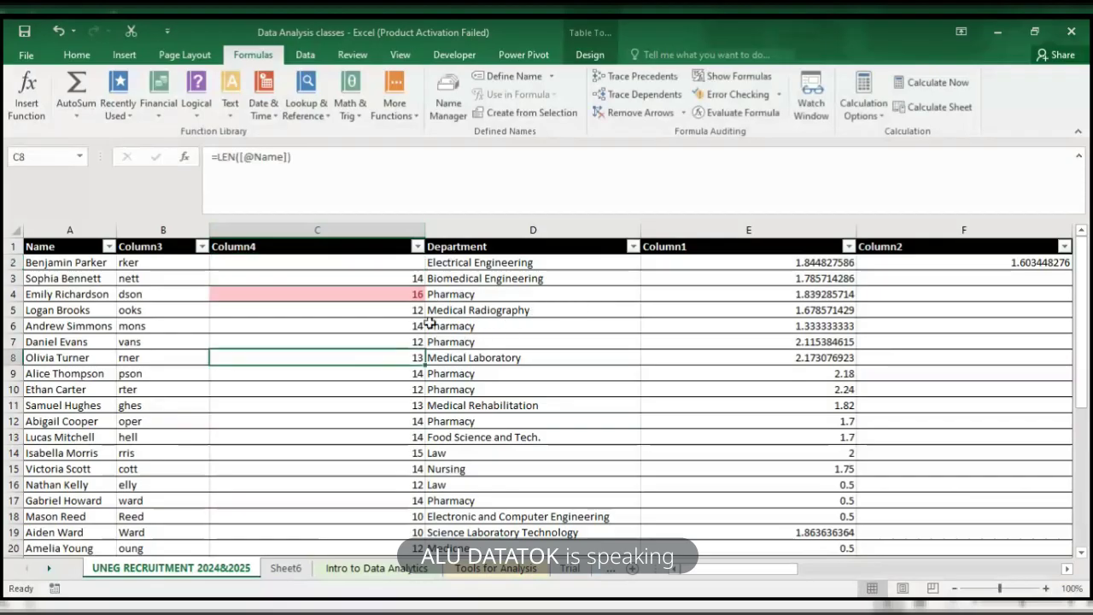
# - Insert a new table column before Department and enter pharmacy in lowercase in cell D2
pyautogui.click(549, 224)
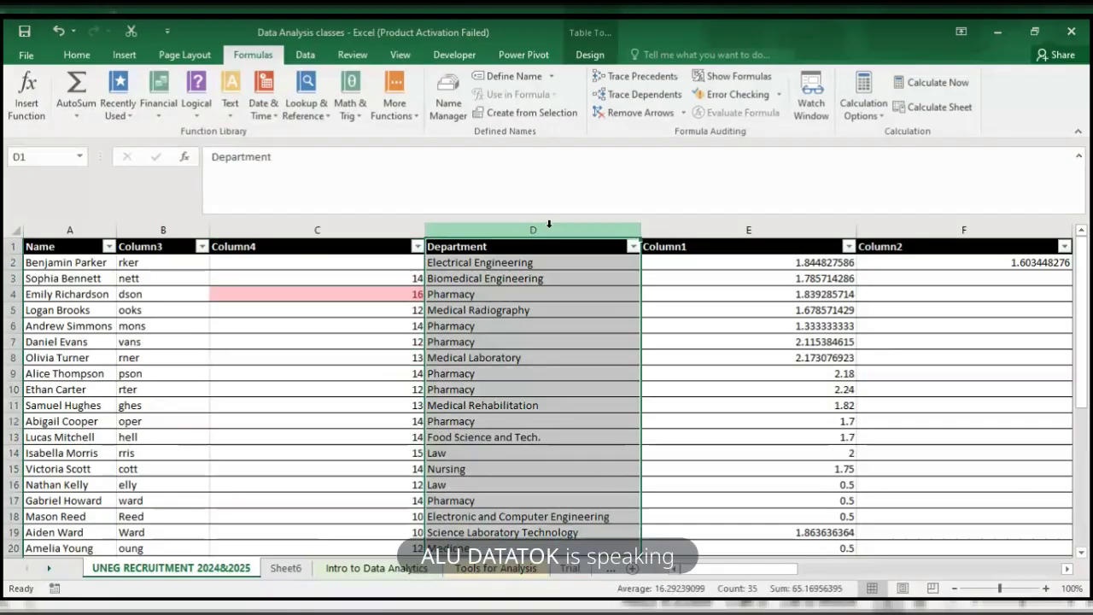
pyautogui.hotkey('ctrl', 'shift', '+')
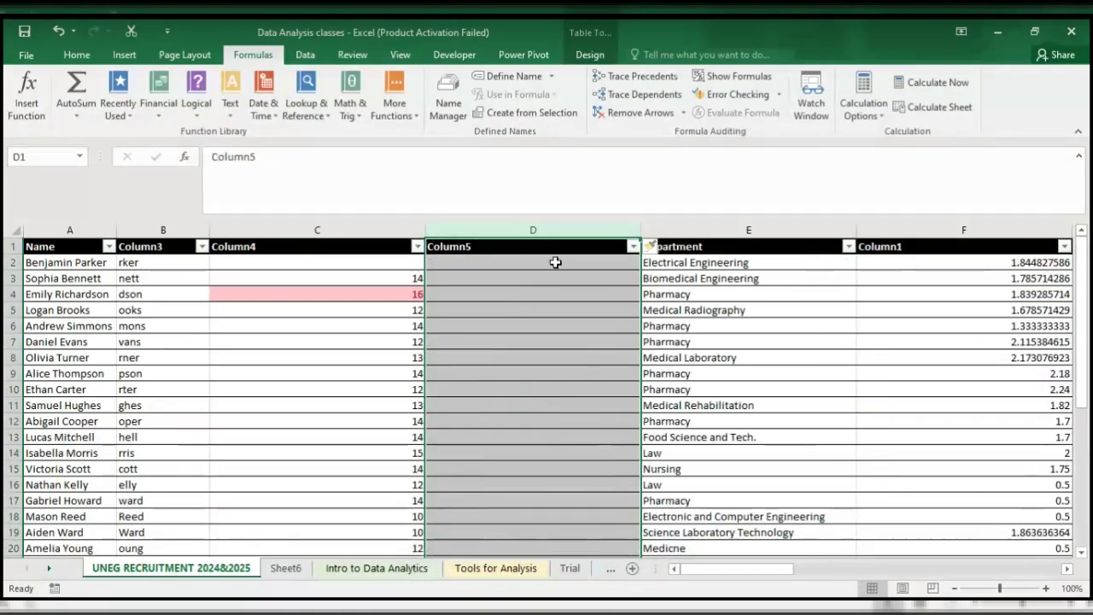
pyautogui.click(555, 266)
pyautogui.write('phar')
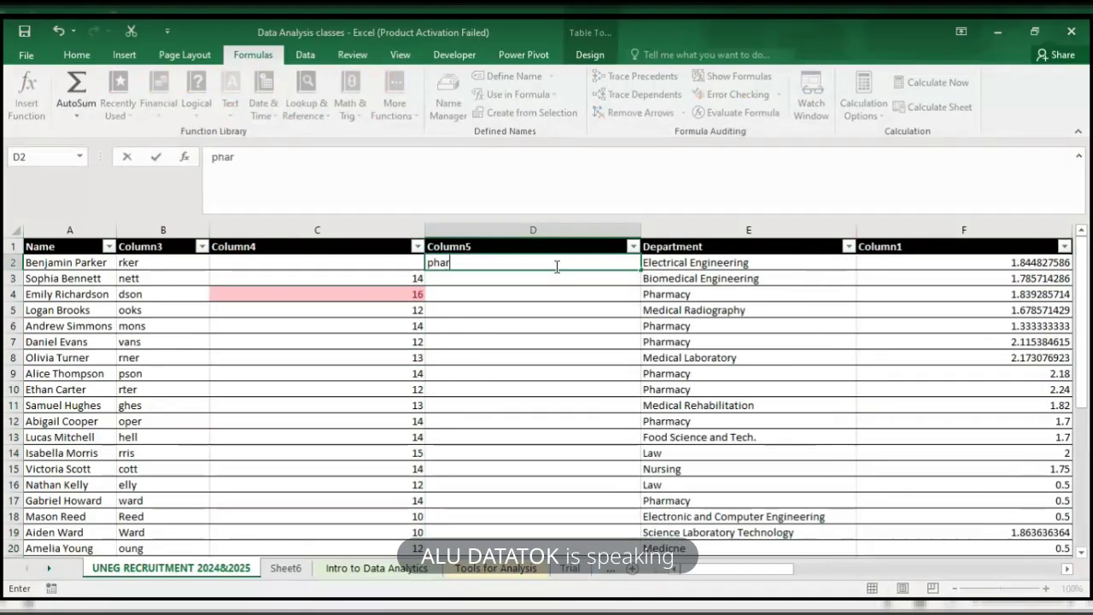
pyautogui.write('macy')
pyautogui.press('Return')
# - Enter Pharmacy with a capital P in cell D3 of Column5
pyautogui.write('P')
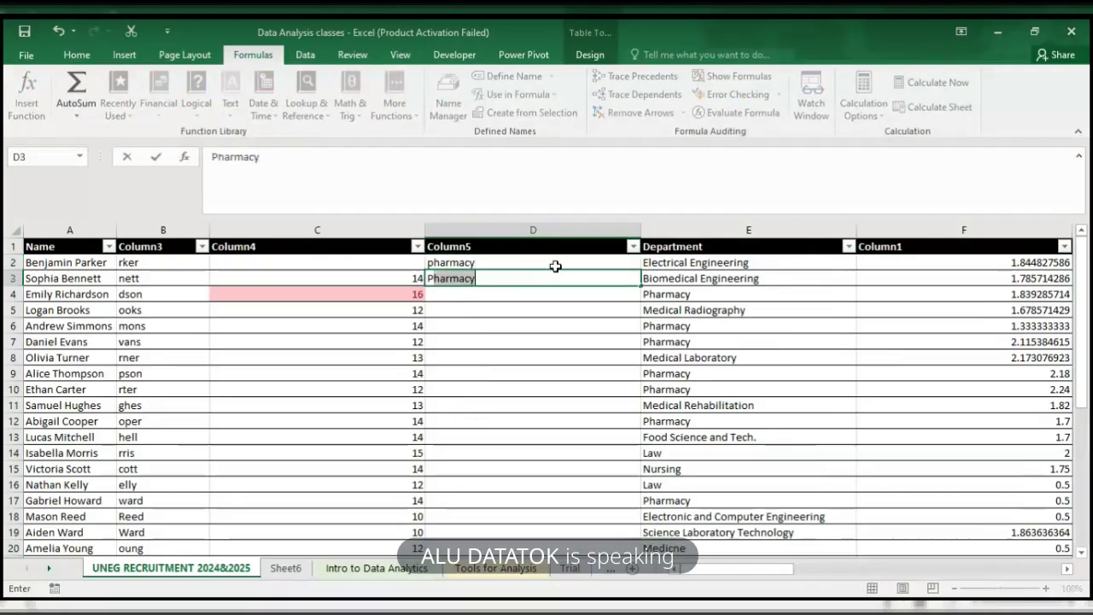
pyautogui.write('har')
pyautogui.press('Delete')
pyautogui.write('c')
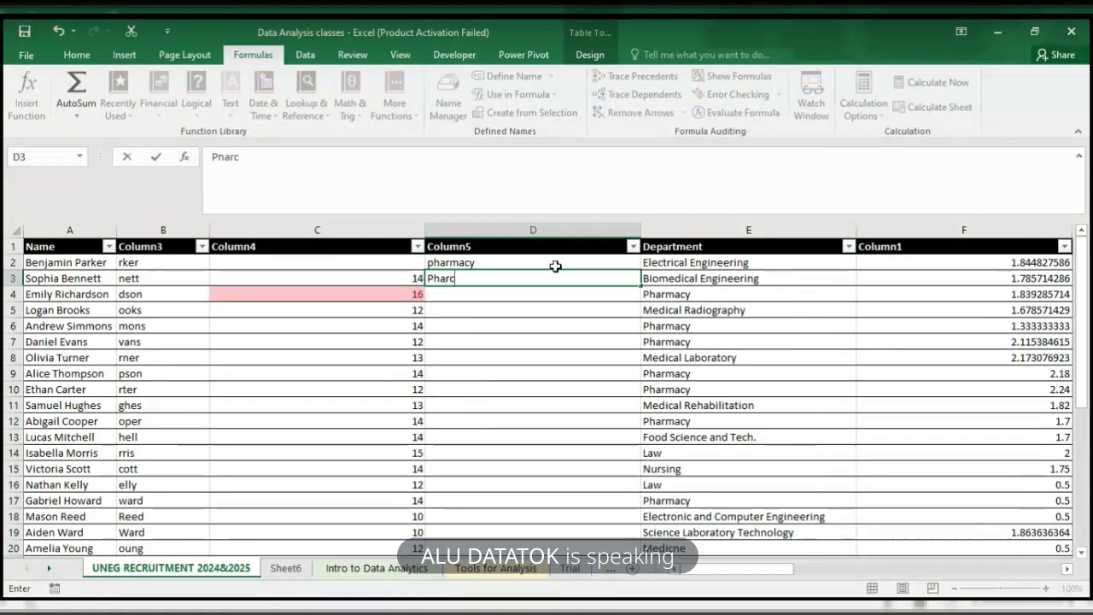
pyautogui.press('BackSpace')
pyautogui.write('macy')
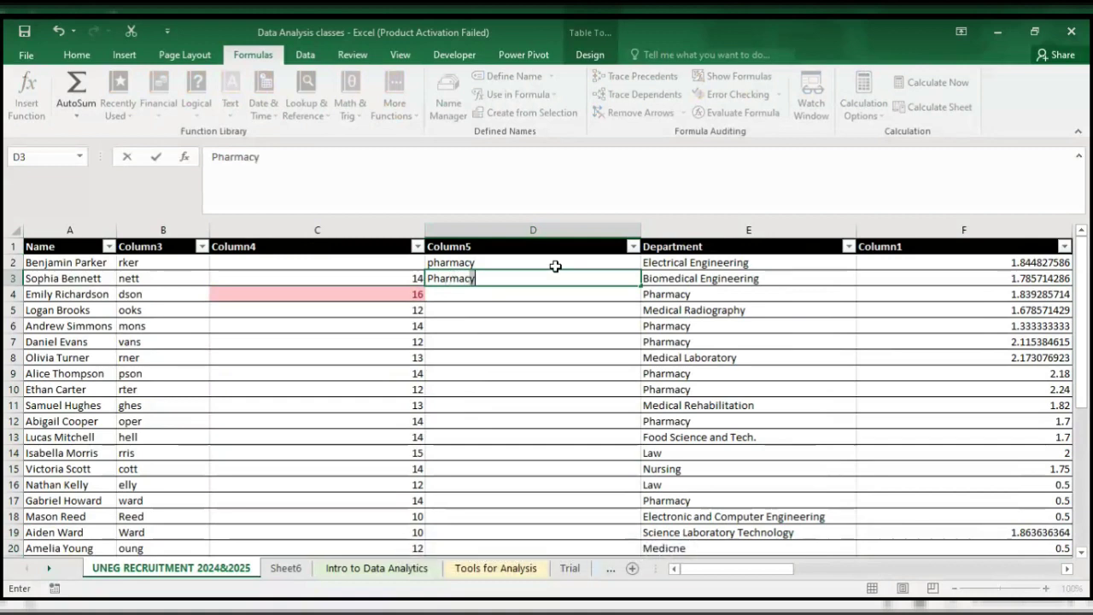
pyautogui.press('Return')
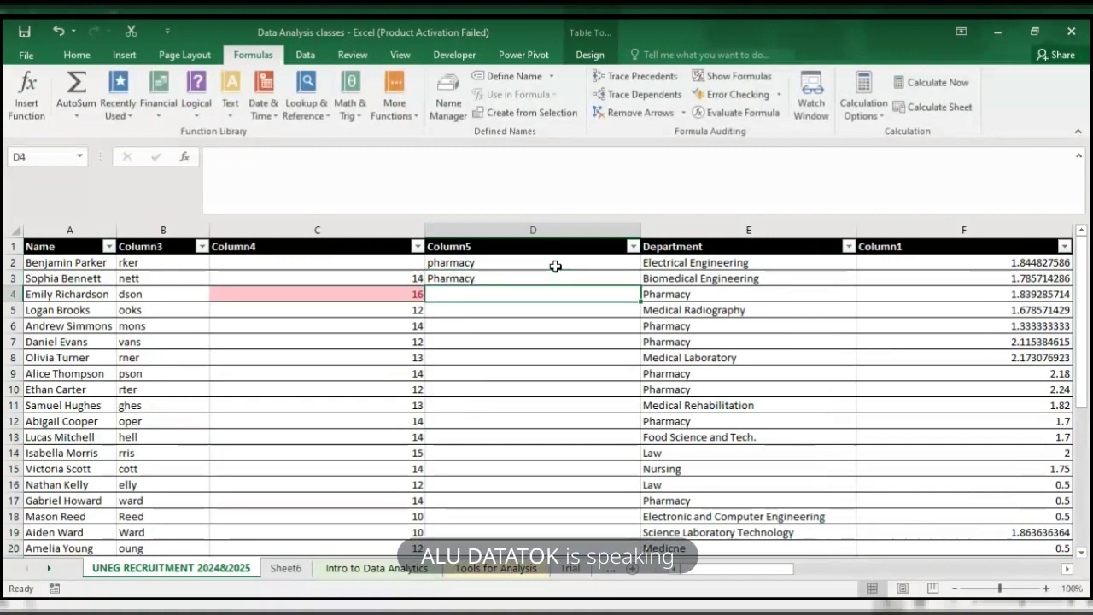
# - Enter PHARmacy in mixed case in cell D4 of Column5
pyautogui.write('PHAR')
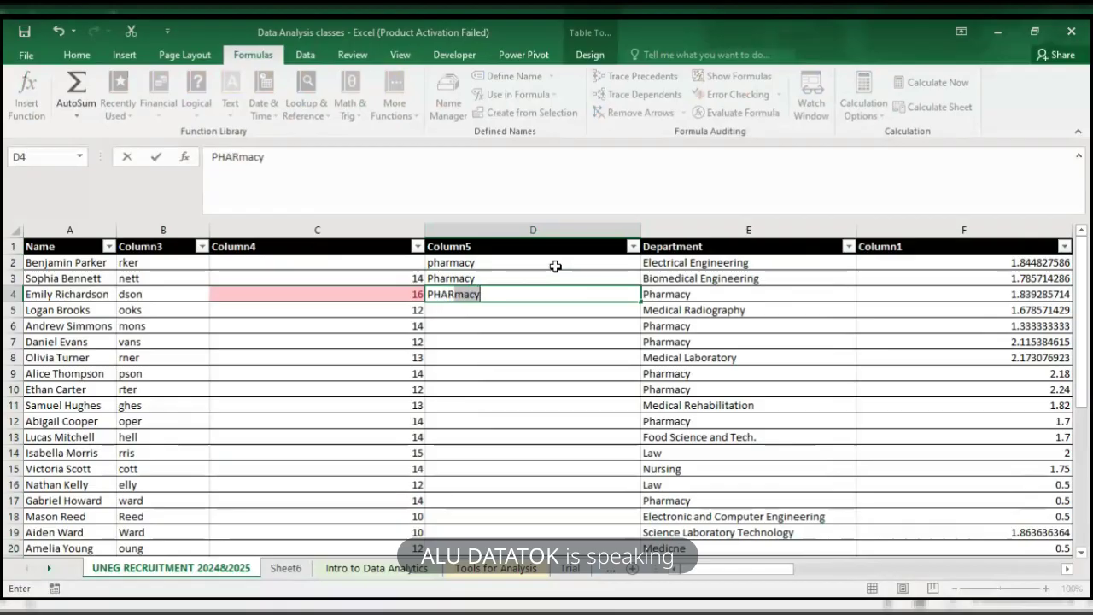
pyautogui.write('cy')
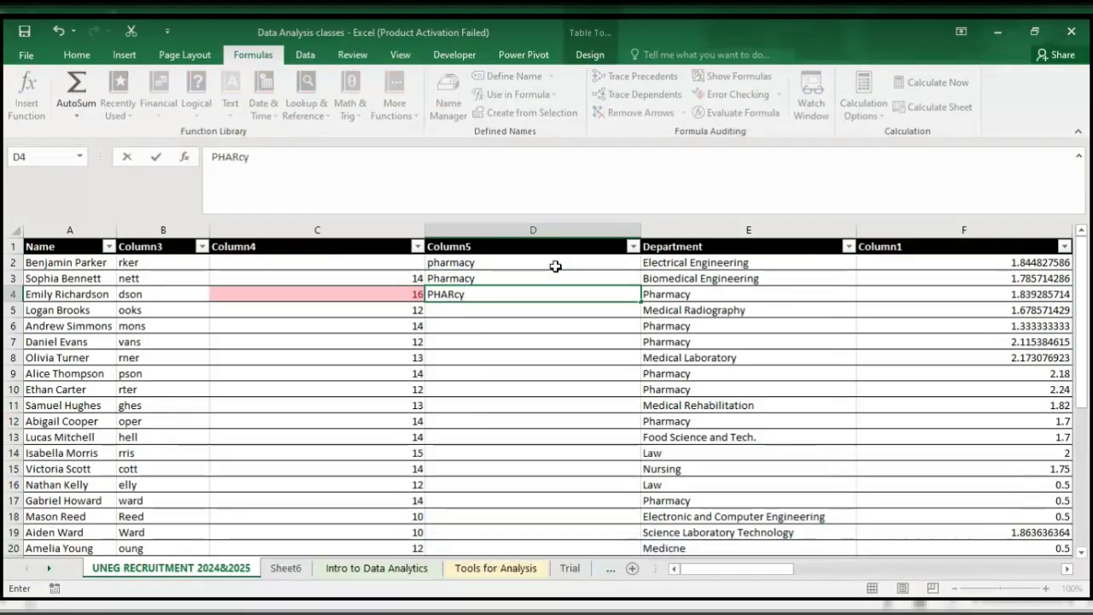
pyautogui.press('BackSpace')
pyautogui.press('BackSpace')
pyautogui.write('mac')
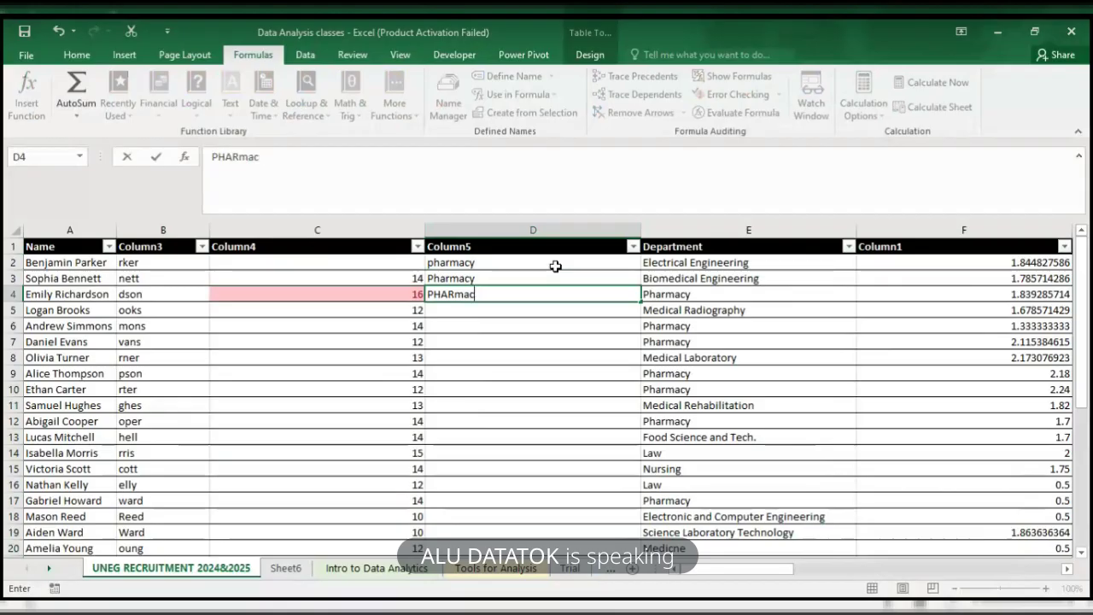
pyautogui.write('uy')
pyautogui.press('Return')
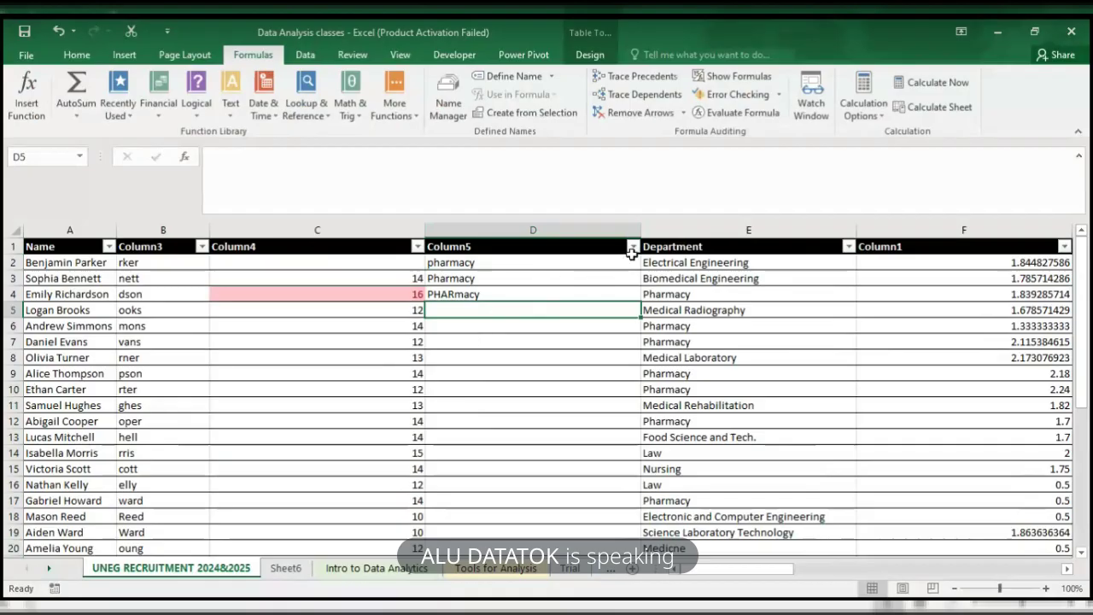
# - Check how the filter list of Column5 groups the differently cased entries, and close it without filtering
pyautogui.click(634, 246)
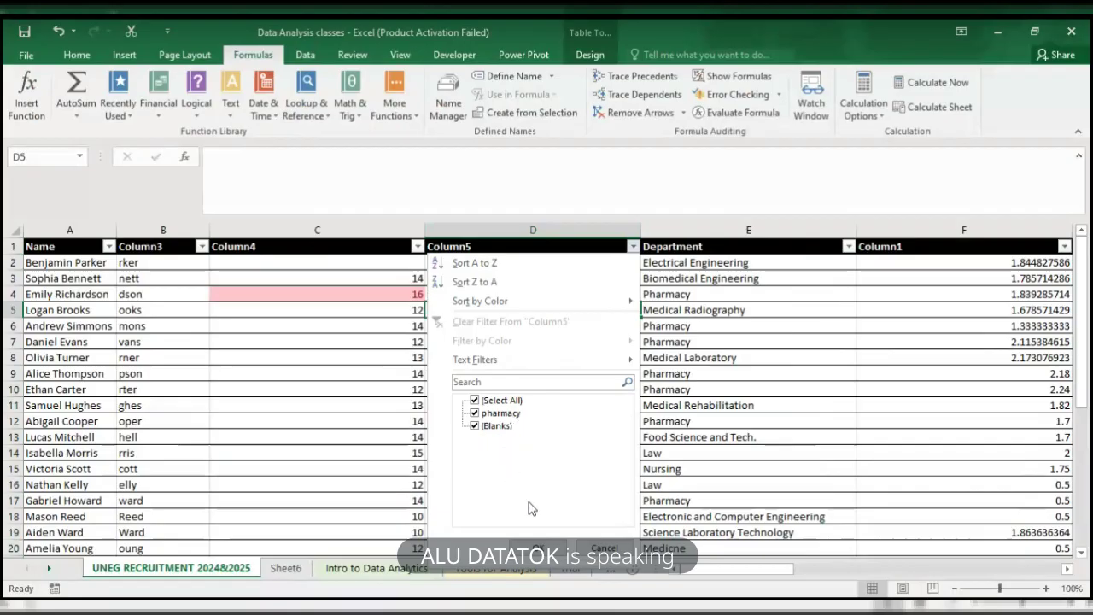
pyautogui.click(598, 549)
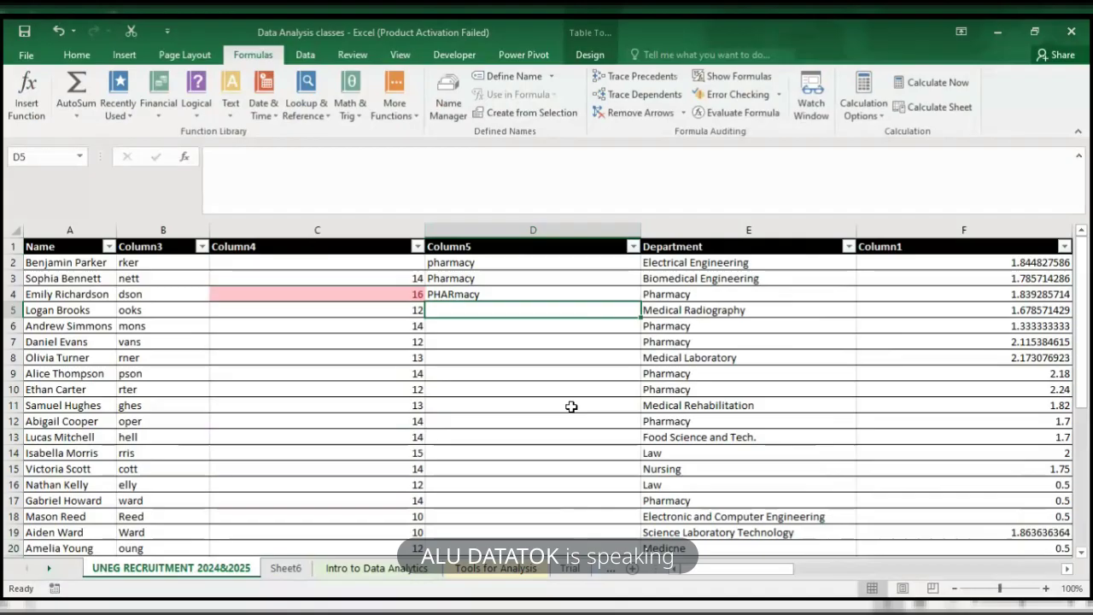
pyautogui.click(450, 284)
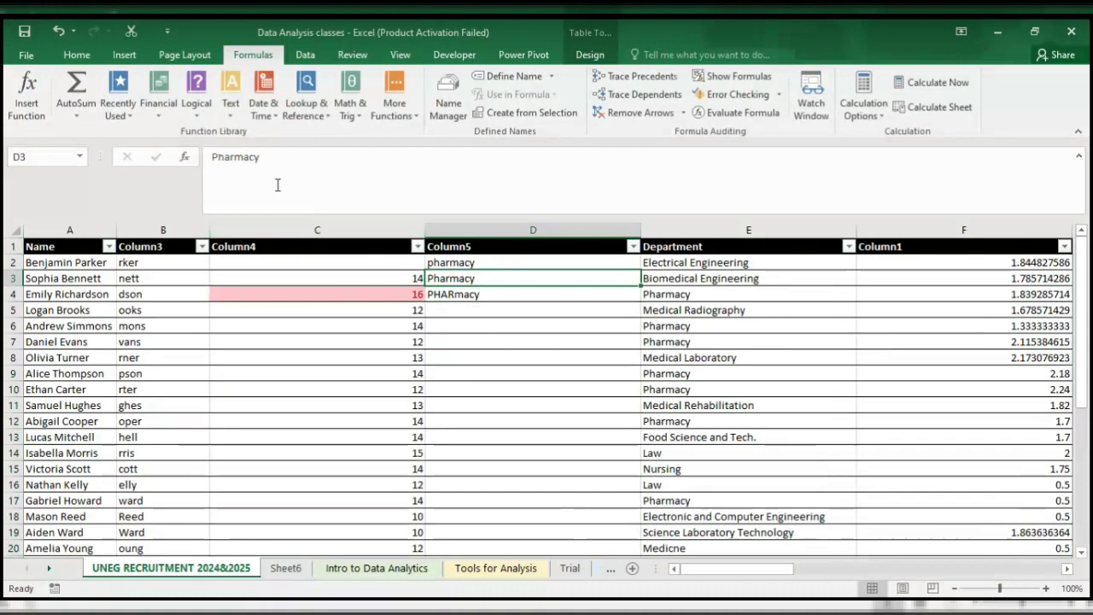
pyautogui.click(363, 258)
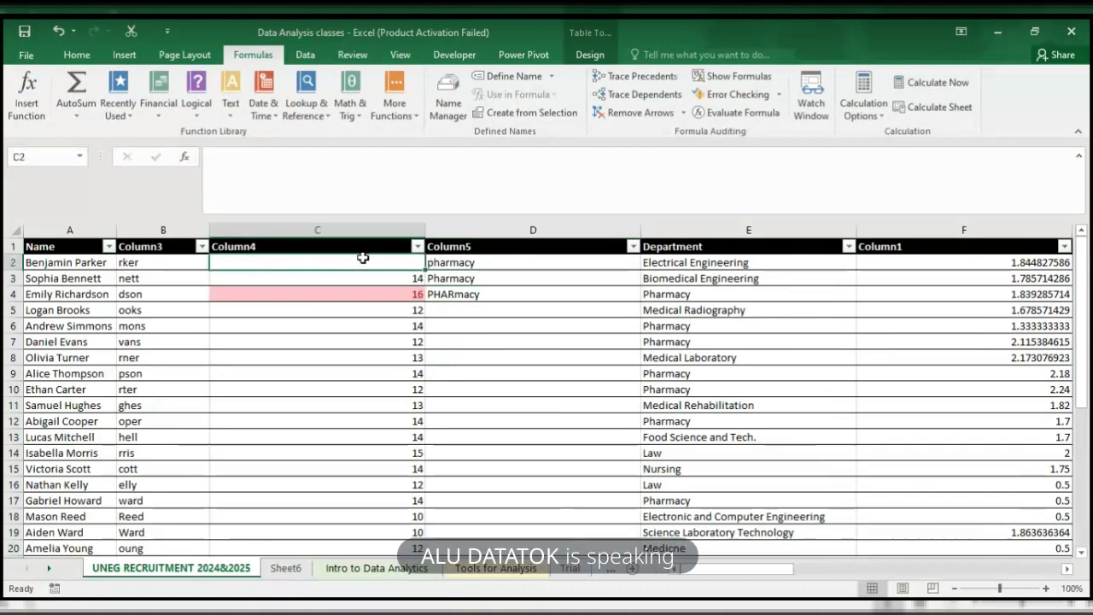
pyautogui.write('=pro')
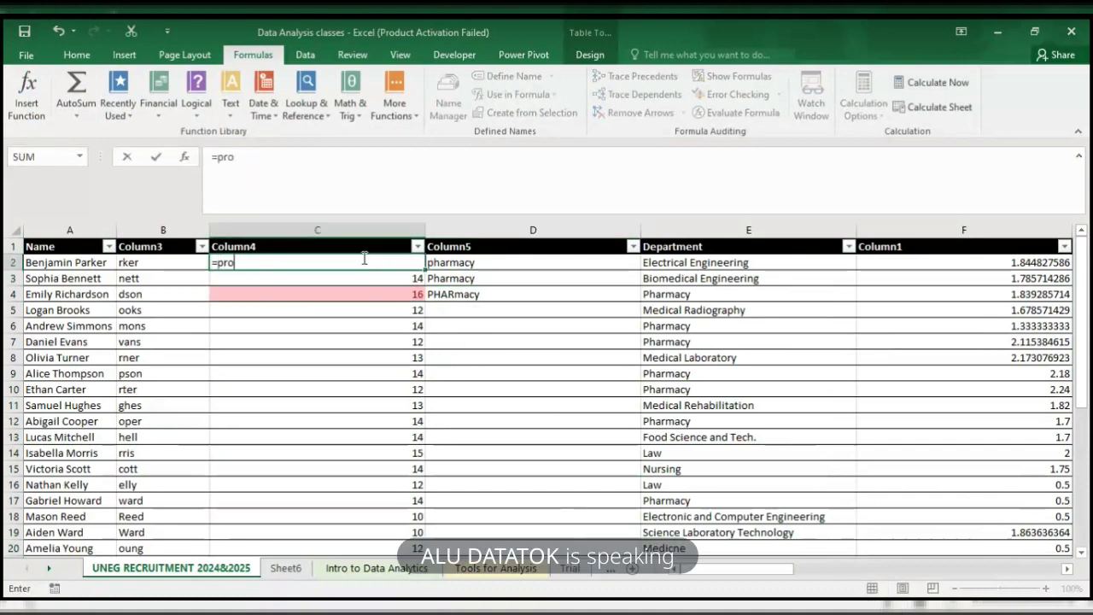
pyautogui.write('per')
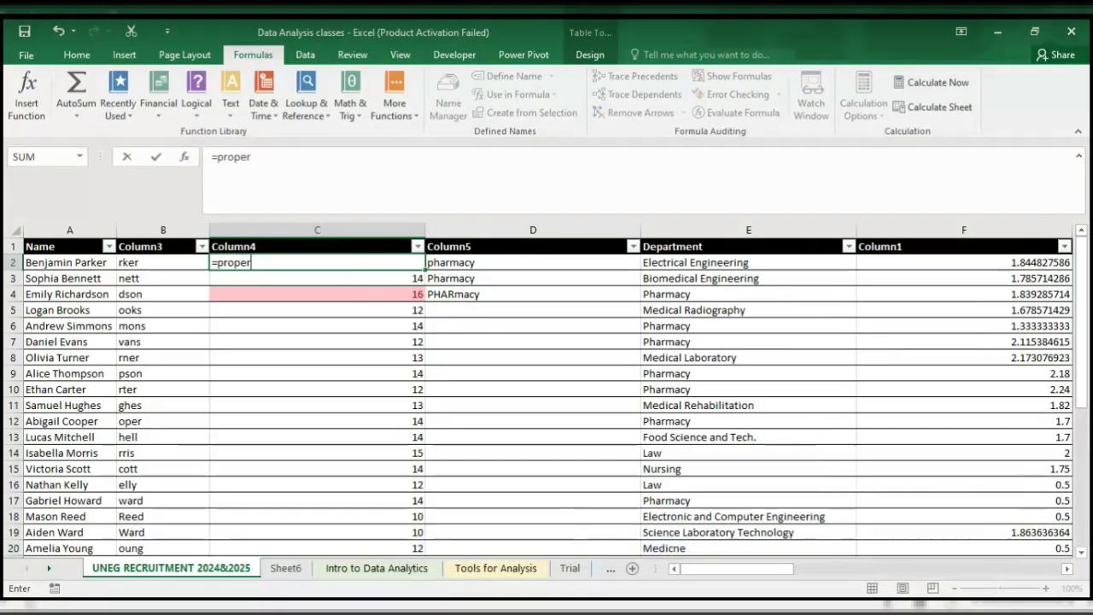
pyautogui.press('Tab')
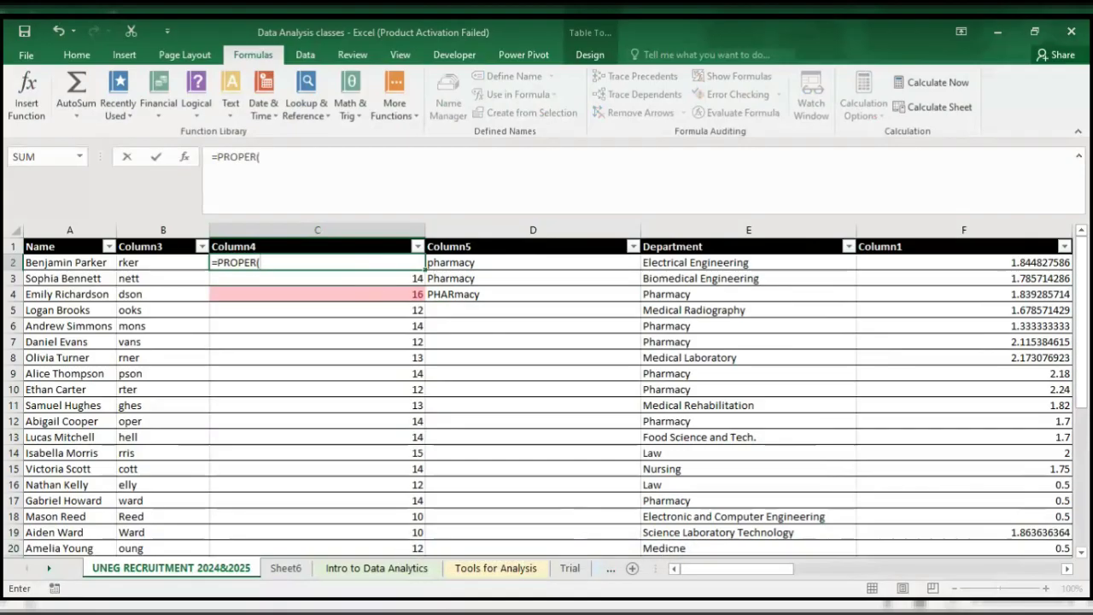
pyautogui.click(461, 262)
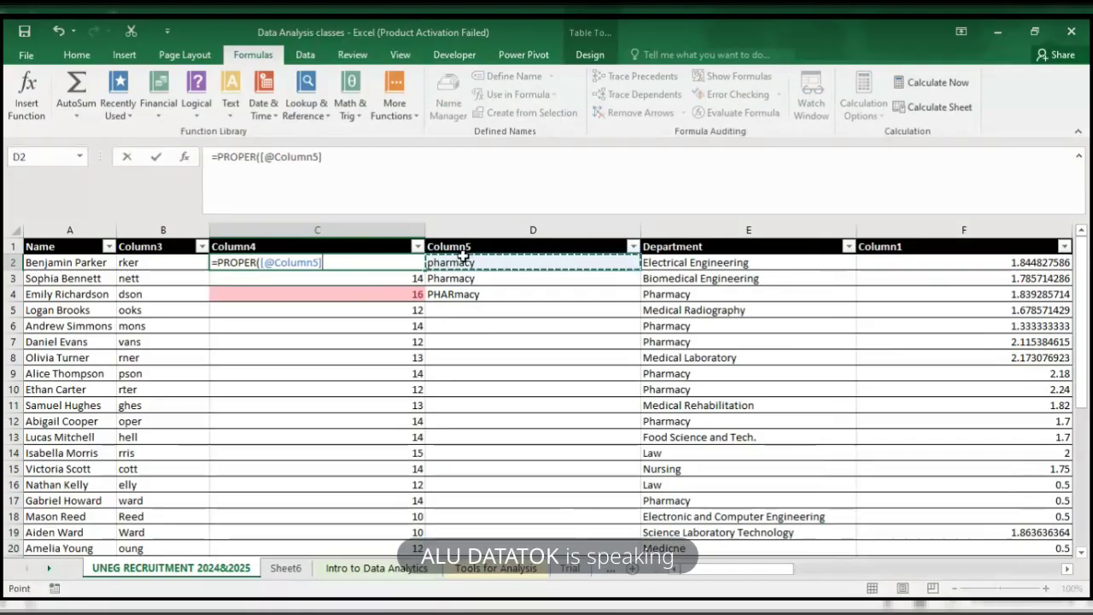
pyautogui.write(')')
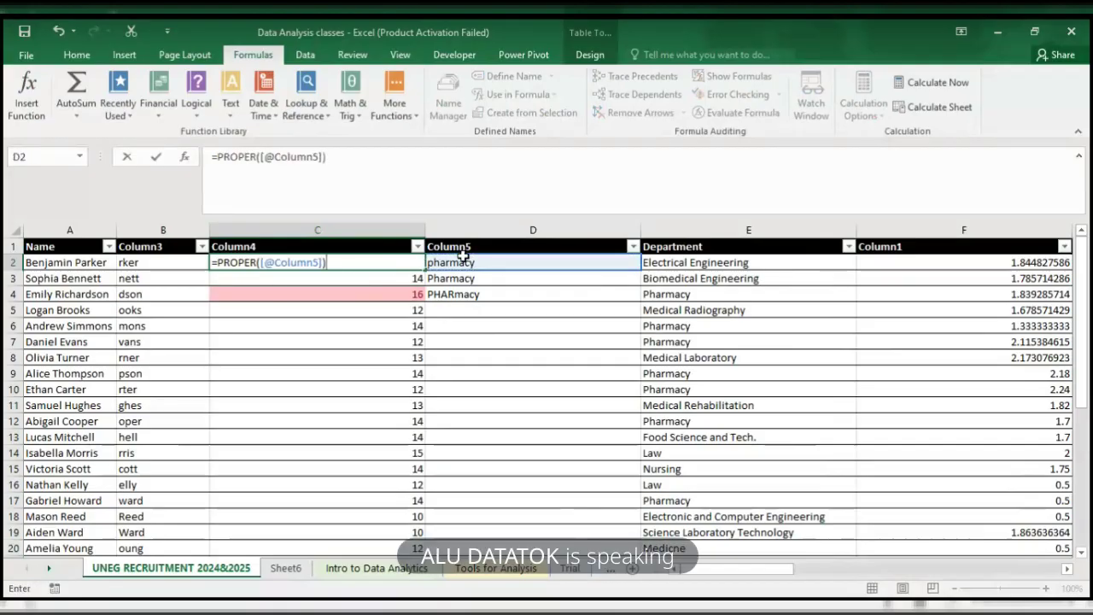
pyautogui.press('Return')
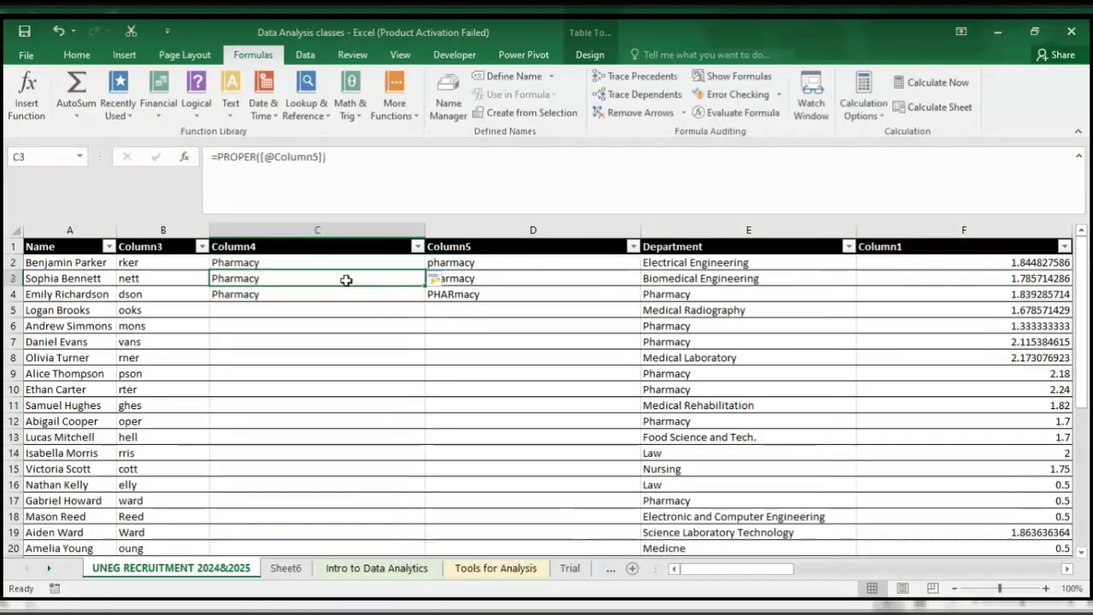
pyautogui.click(301, 313)
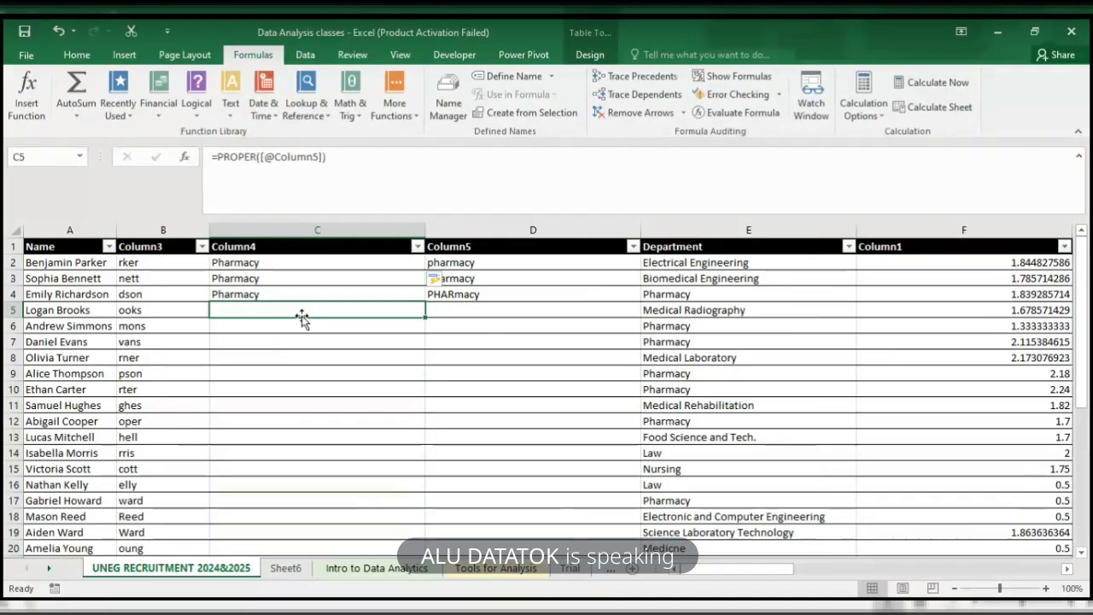
pyautogui.click(299, 261)
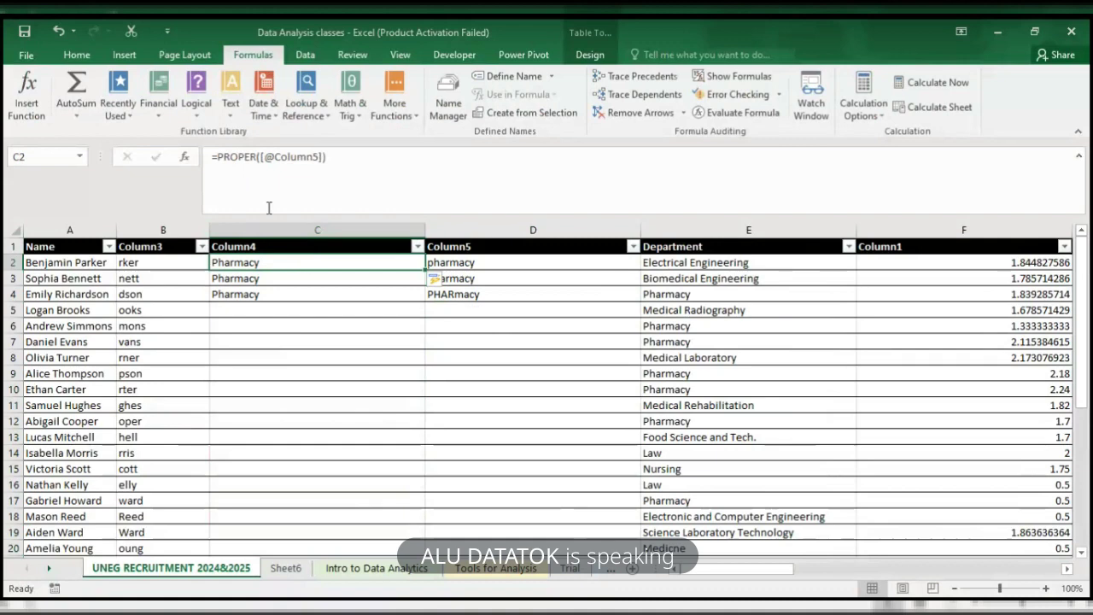
pyautogui.click(256, 159)
pyautogui.press('BackSpace')
pyautogui.press('BackSpace')
pyautogui.press('BackSpace')
pyautogui.press('BackSpace')
pyautogui.press('BackSpace')
pyautogui.press('BackSpace')
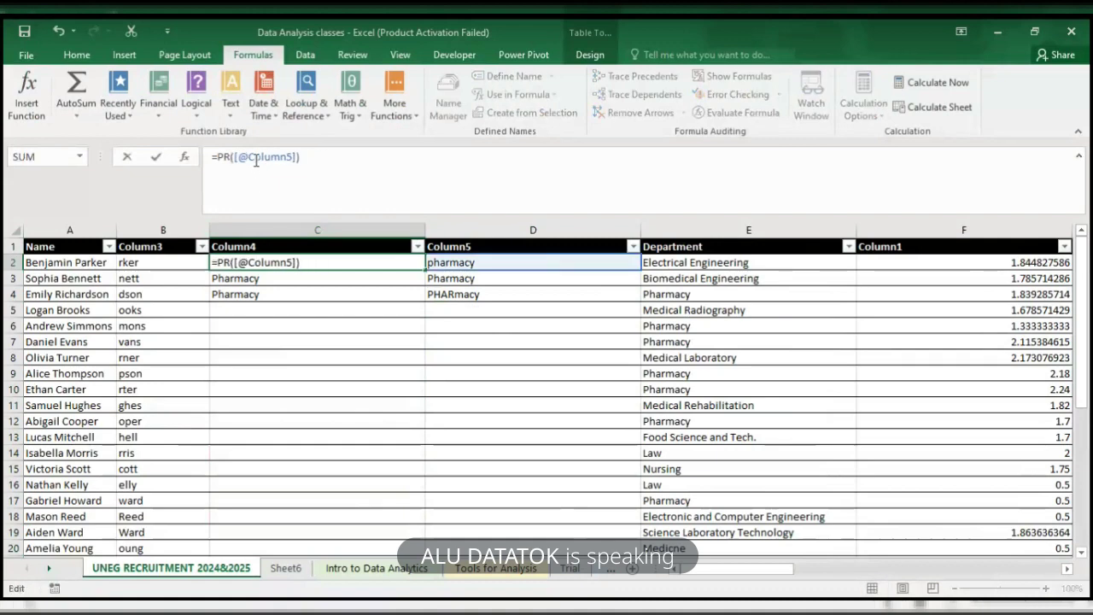
pyautogui.write('upper')
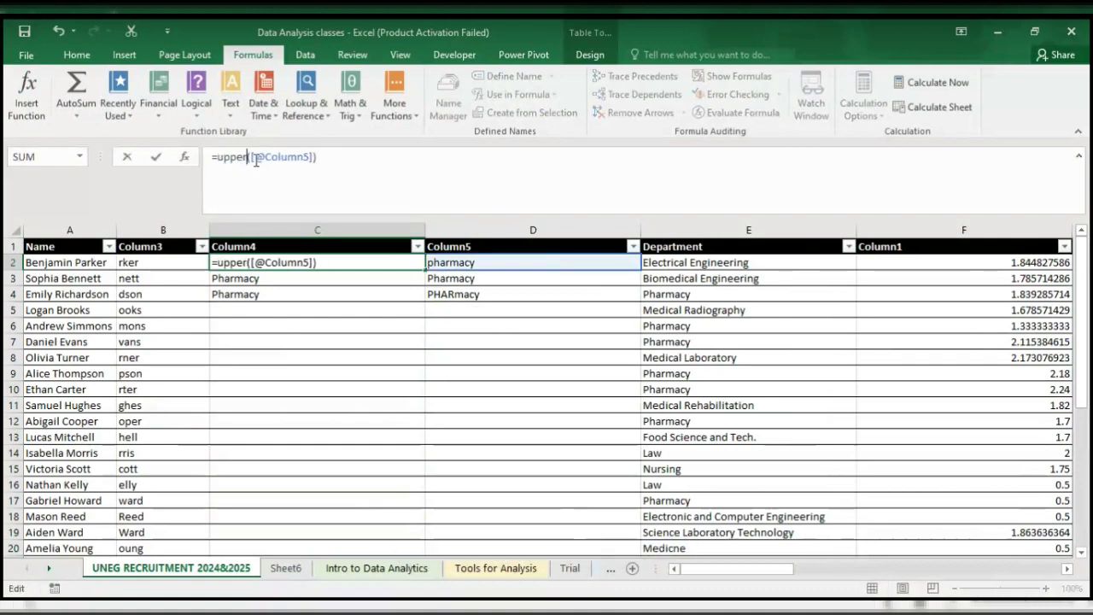
pyautogui.press('Return')
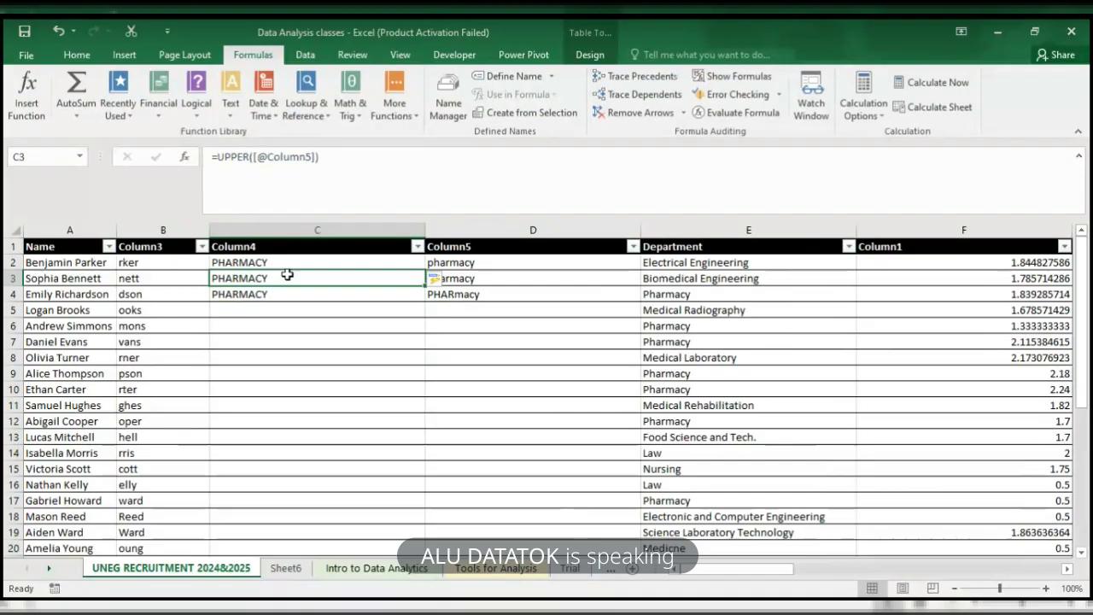
pyautogui.click(232, 116)
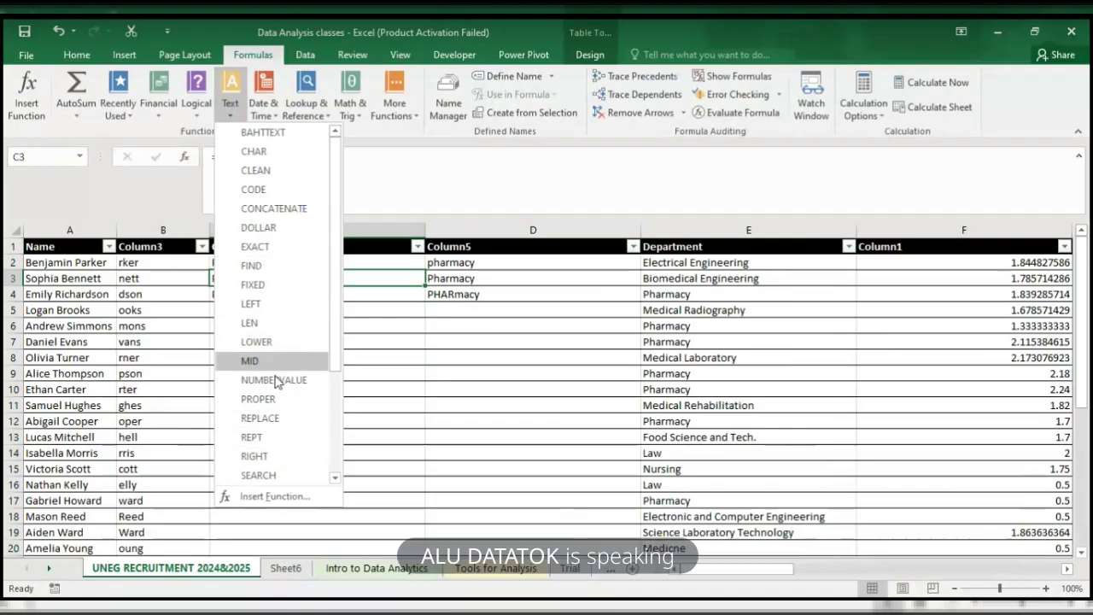
pyautogui.click(405, 328)
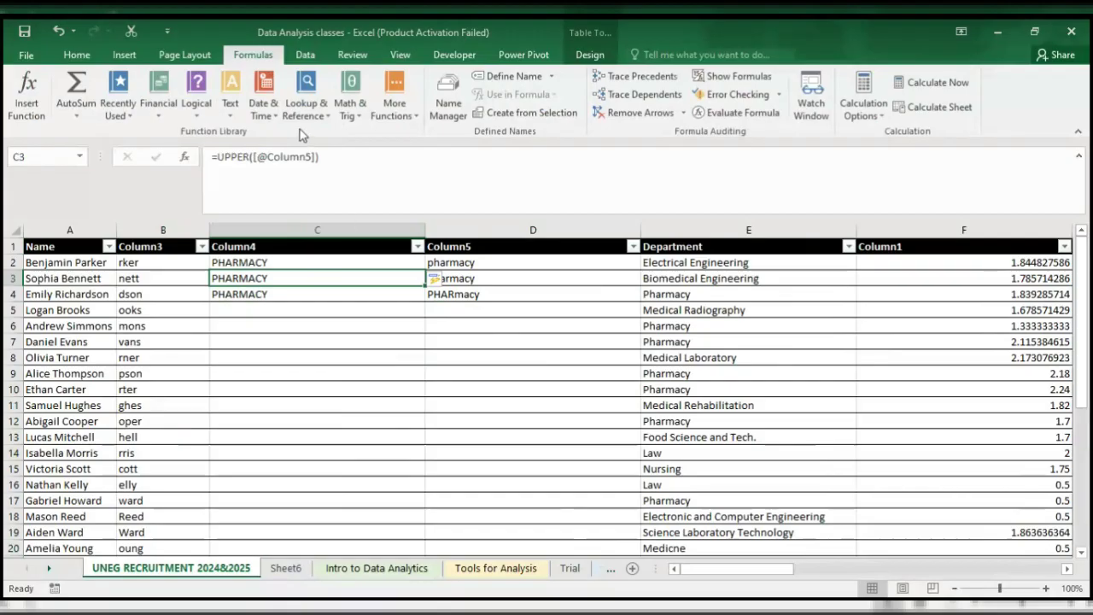
pyautogui.click(278, 116)
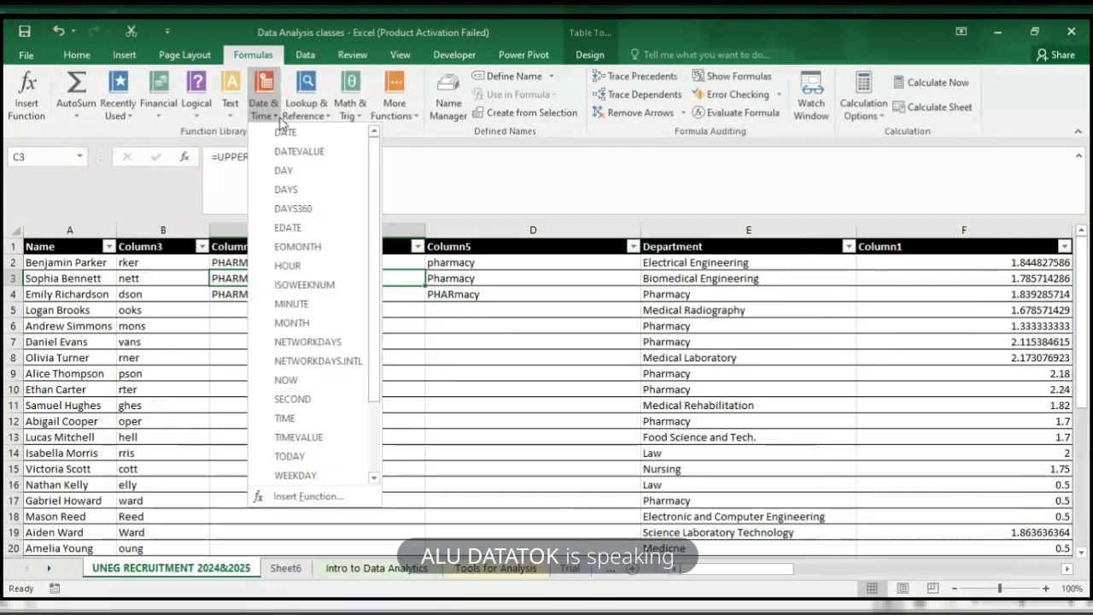
pyautogui.click(308, 326)
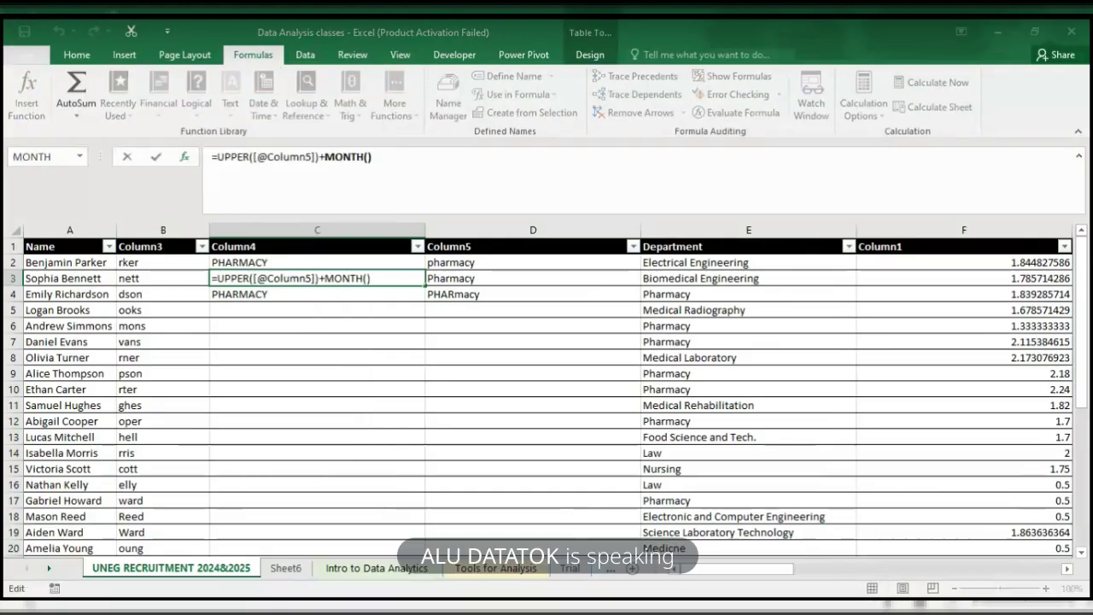
pyautogui.press('Escape')
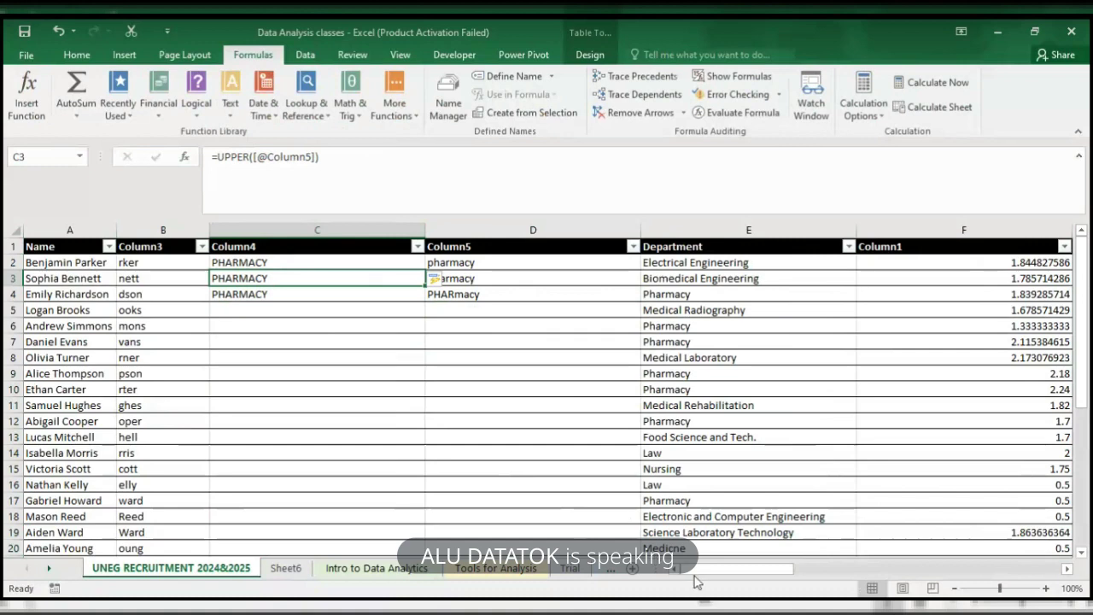
pyautogui.moveTo(701, 570); pyautogui.dragTo(672, 584)
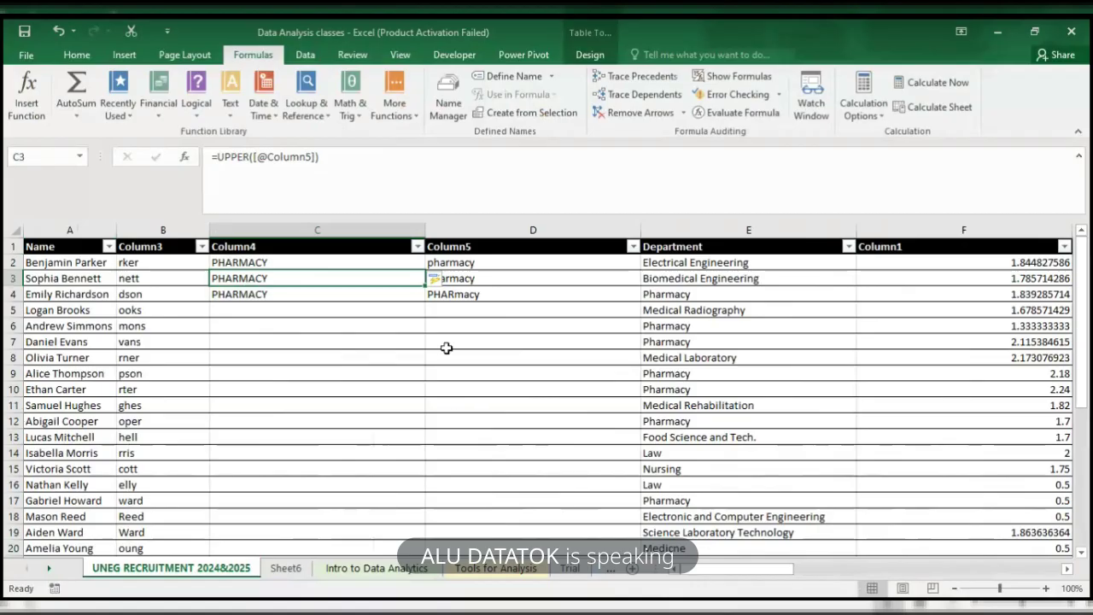
# - Overwrite cell C2 of Column4 with the date 12/5/2025
pyautogui.click(385, 261)
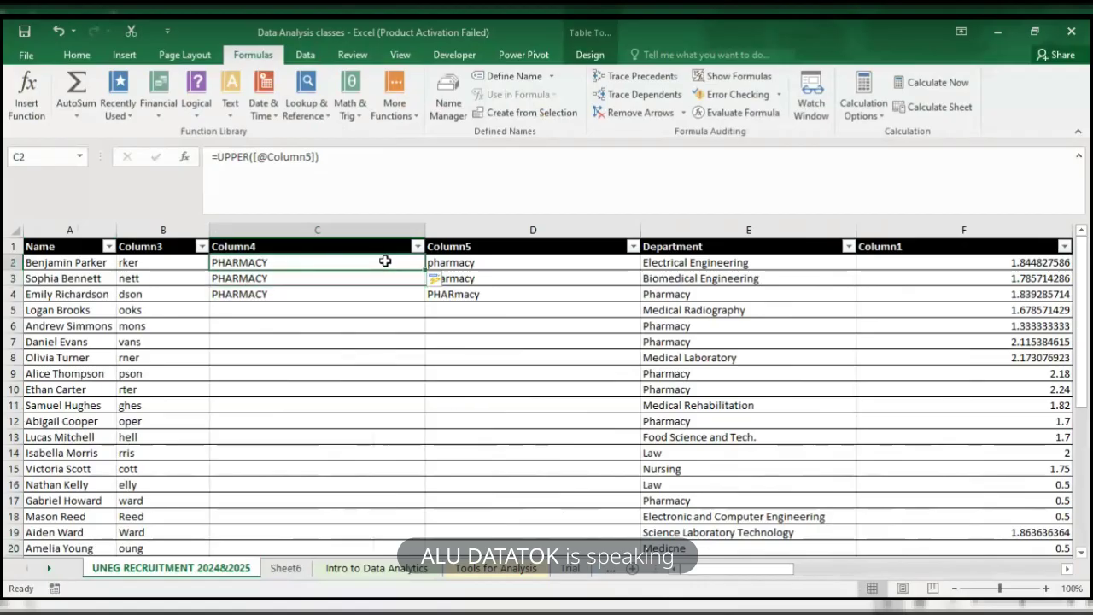
pyautogui.write('12/12')
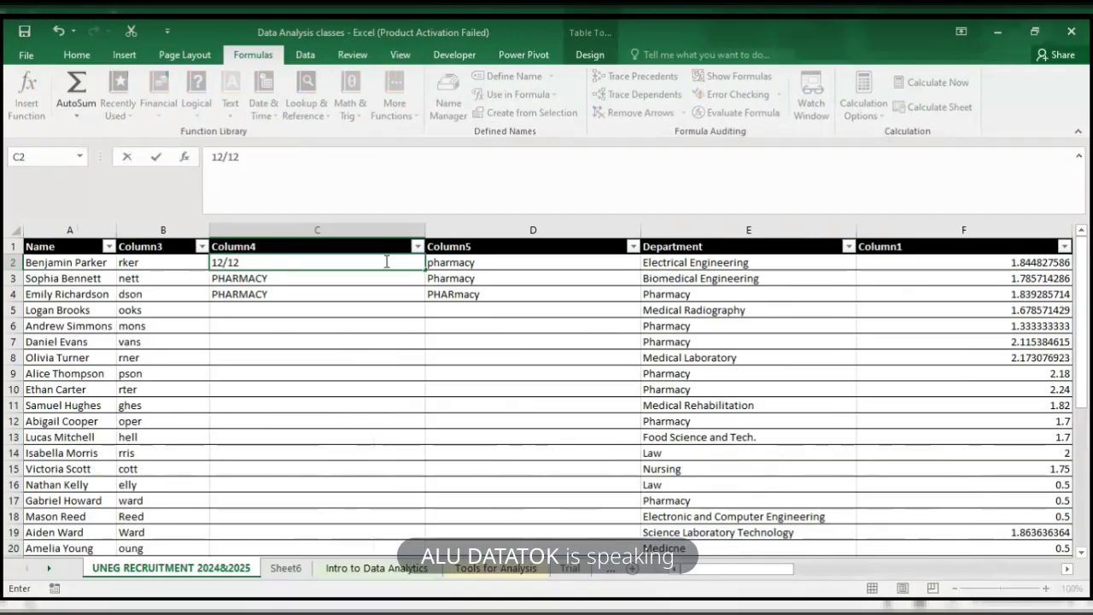
pyautogui.press('BackSpace')
pyautogui.press('BackSpace')
pyautogui.write('5/')
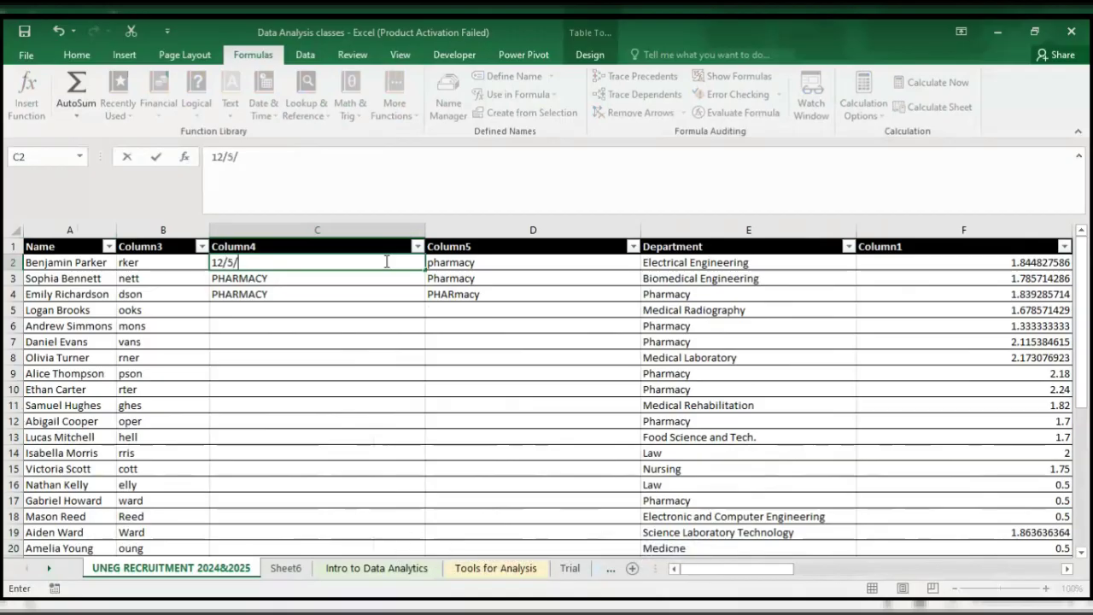
pyautogui.write('2025')
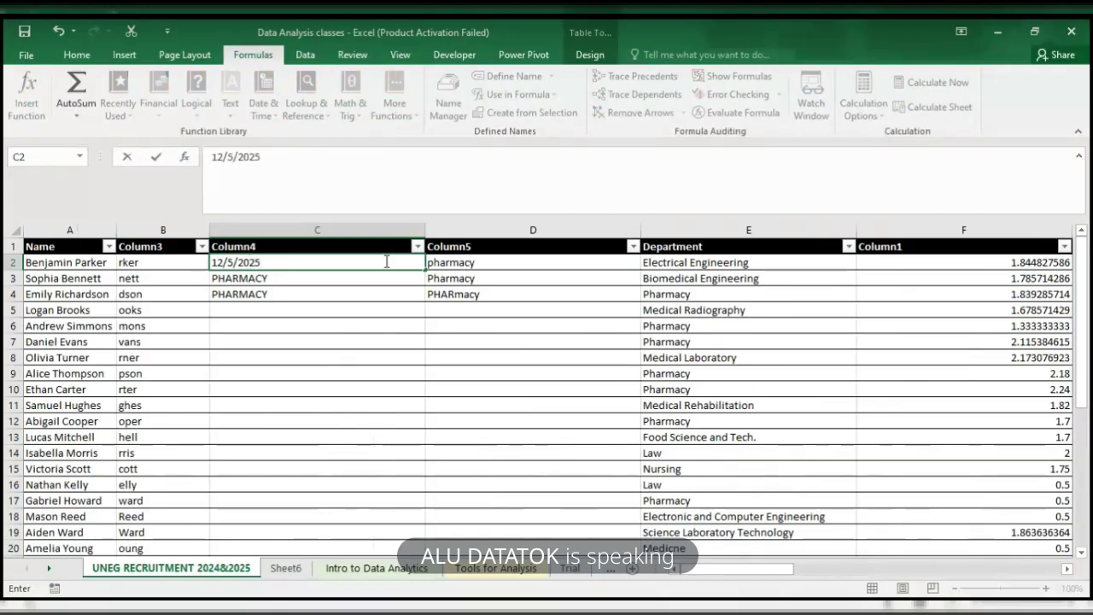
pyautogui.press('Return')
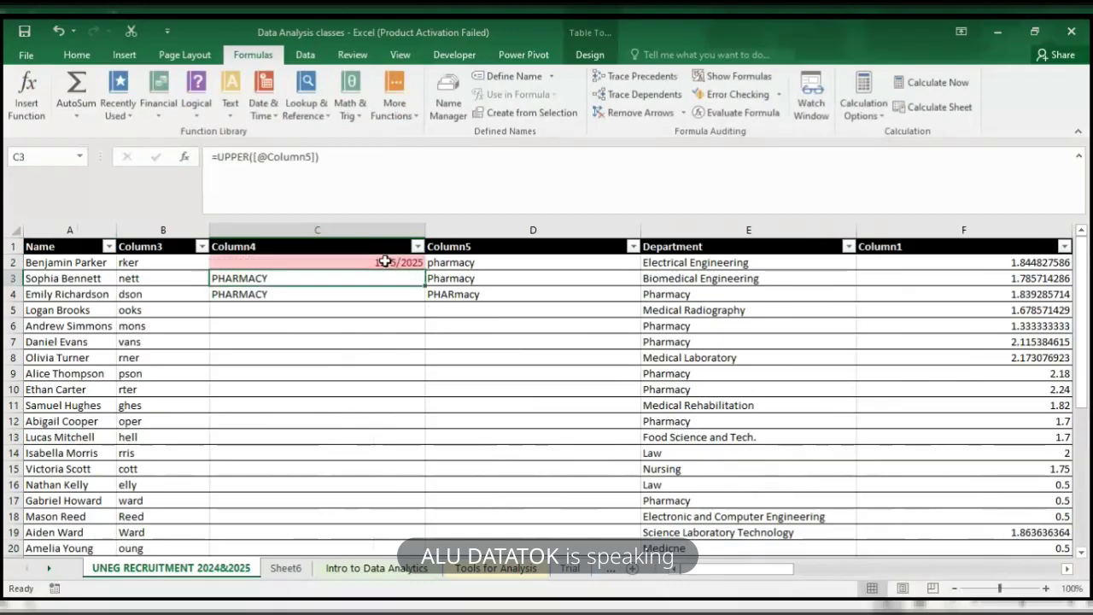
pyautogui.click(453, 263)
pyautogui.write('=month')
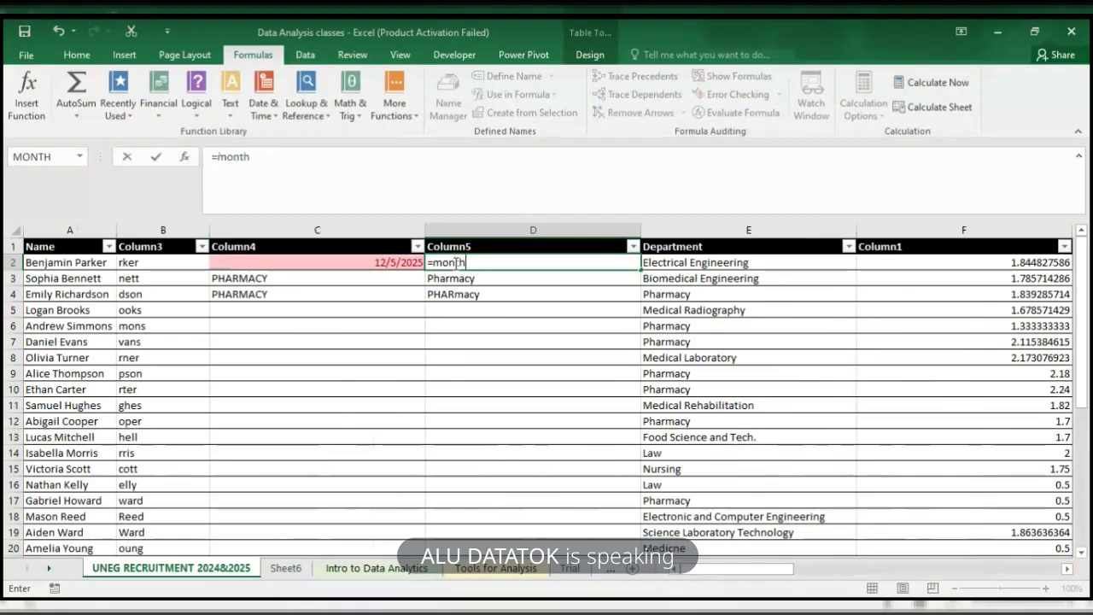
pyautogui.click(405, 259)
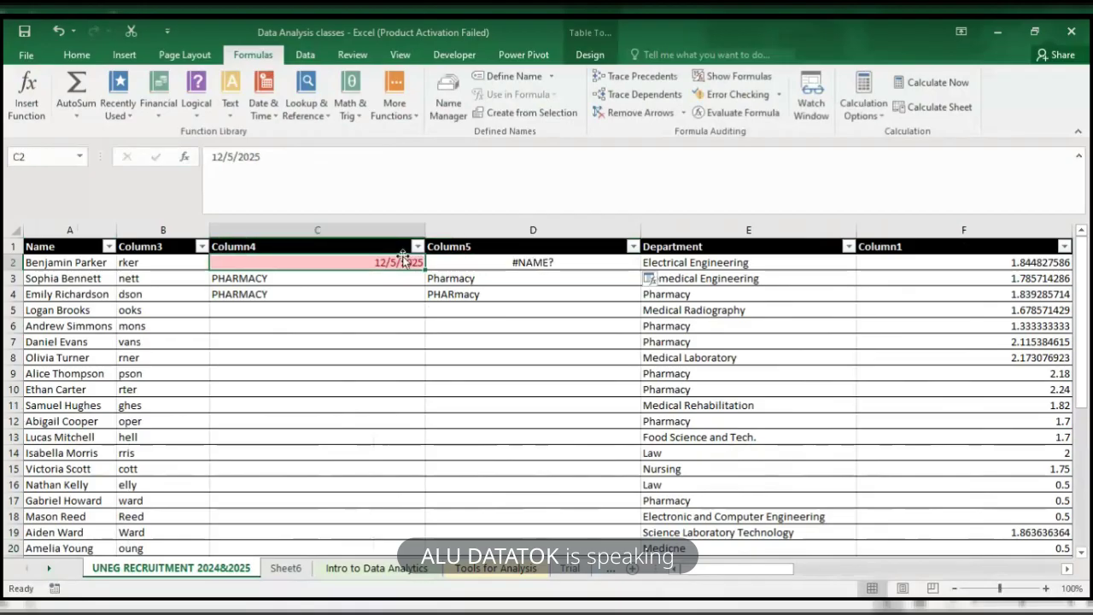
pyautogui.click(500, 278)
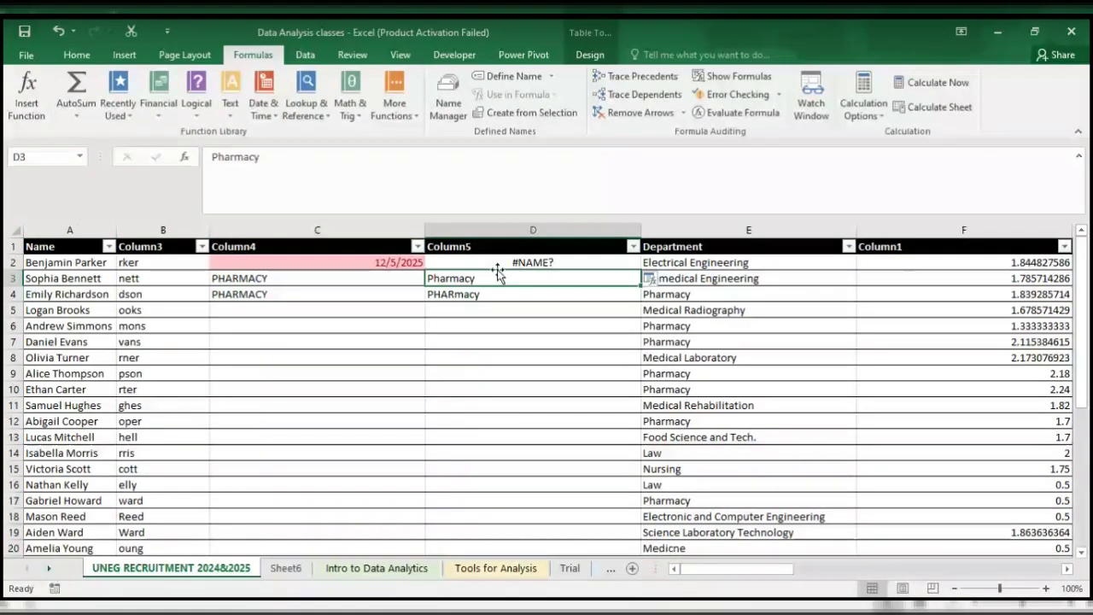
pyautogui.click(494, 262)
pyautogui.click(291, 177)
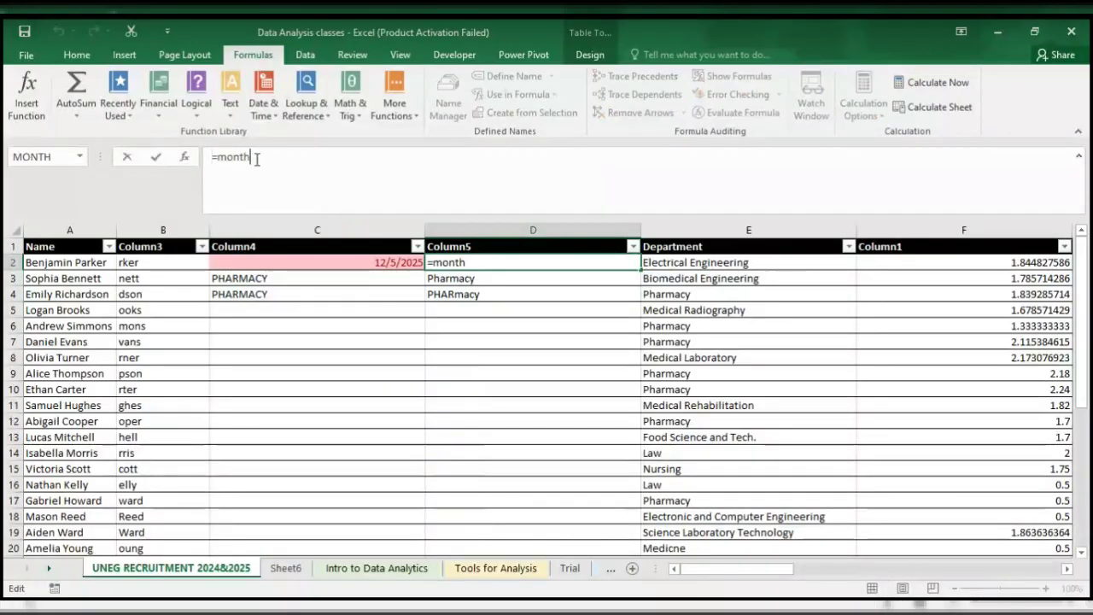
pyautogui.write('(')
pyautogui.click(300, 259)
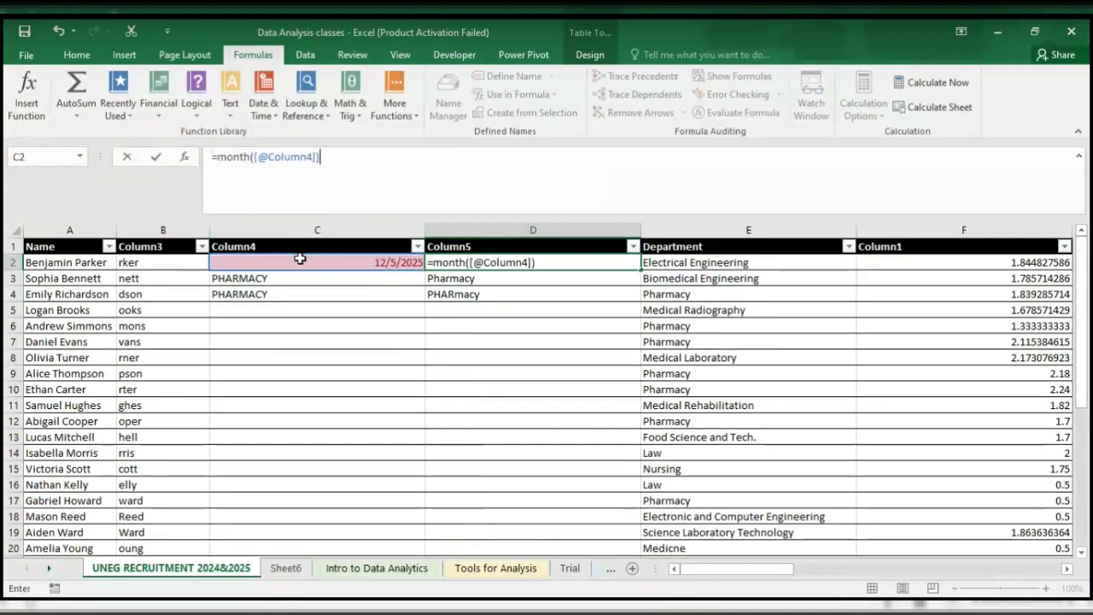
pyautogui.press('Return')
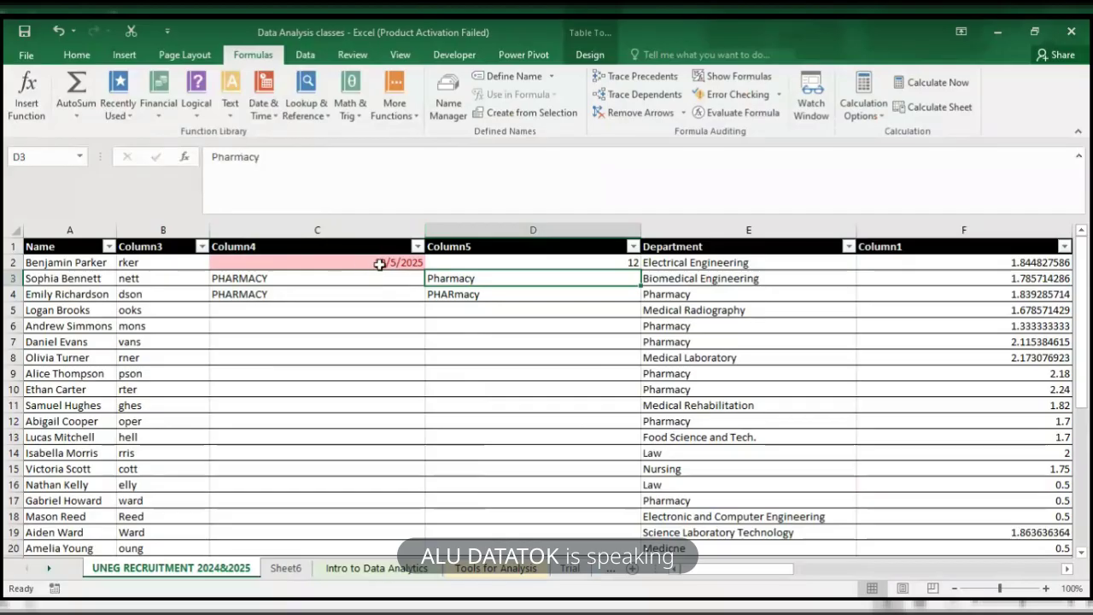
pyautogui.click(492, 265)
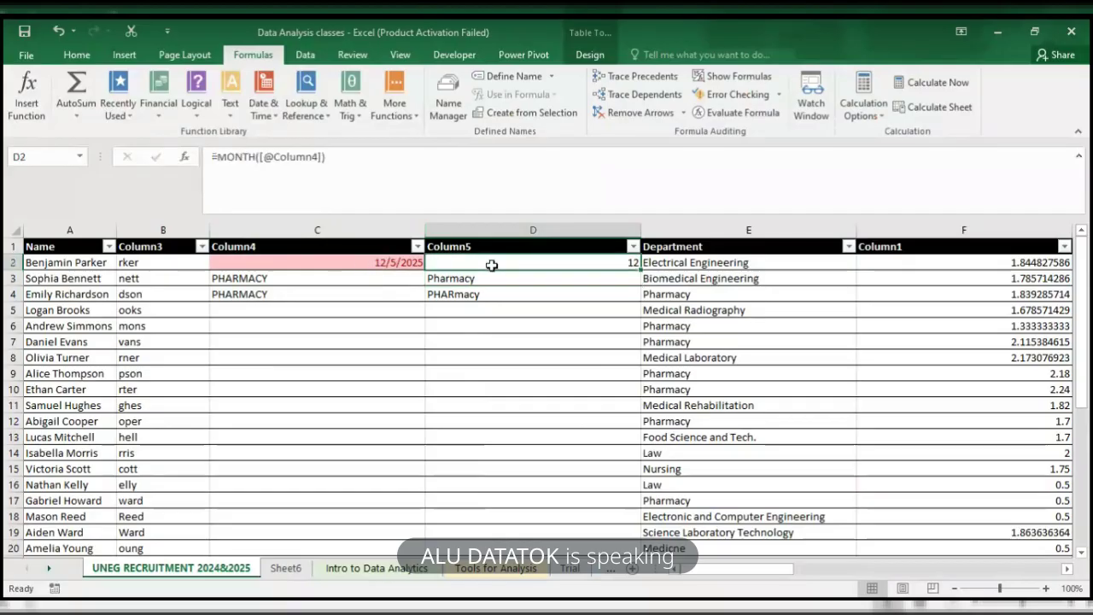
pyautogui.click(413, 268)
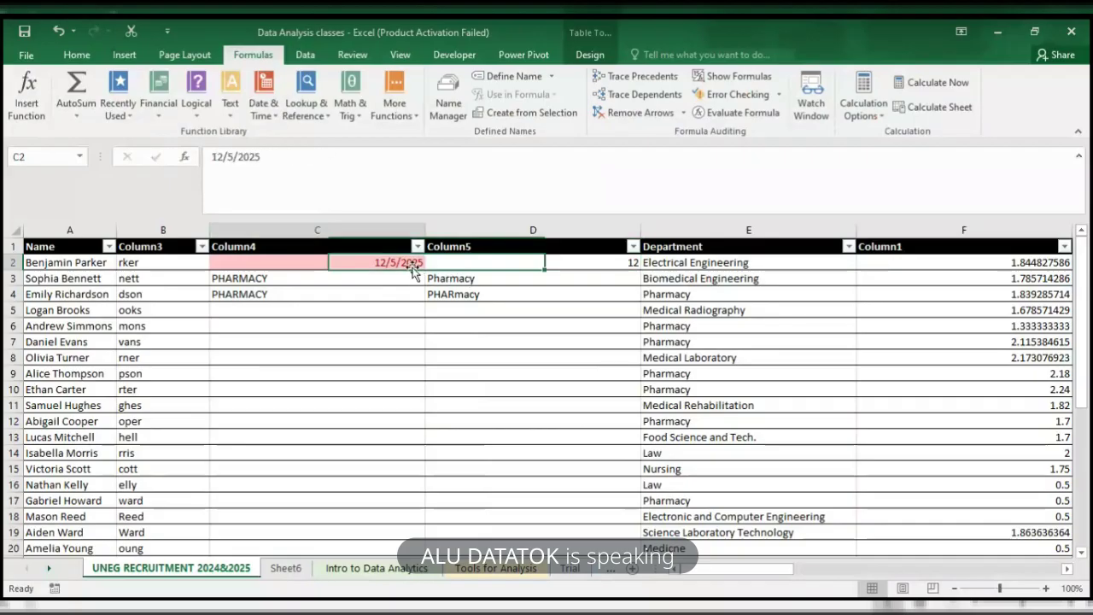
pyautogui.hotkey('ctrl', '1')
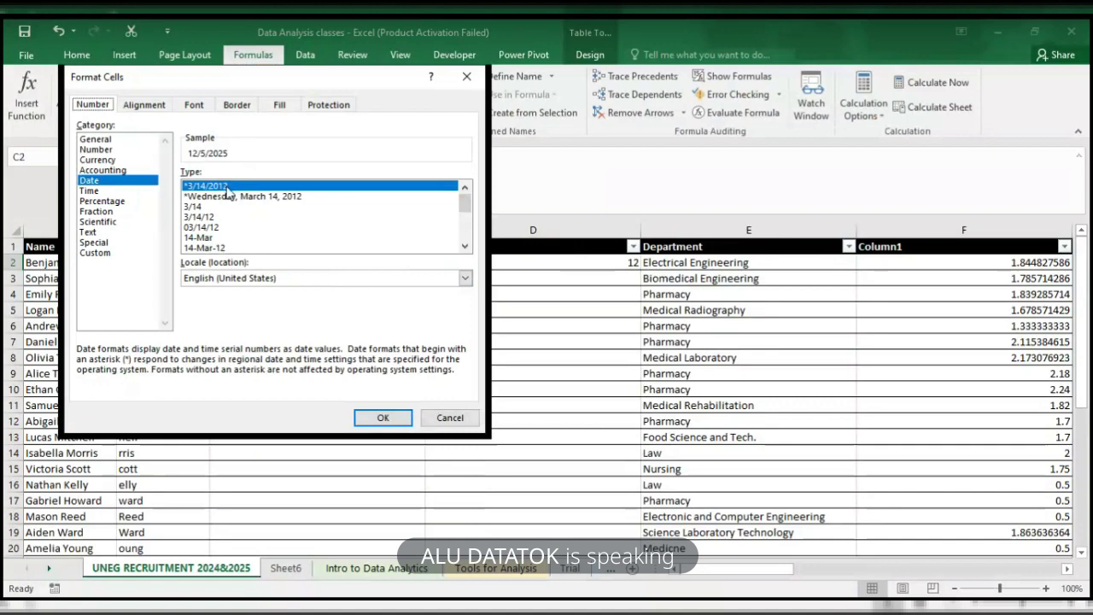
pyautogui.click(109, 255)
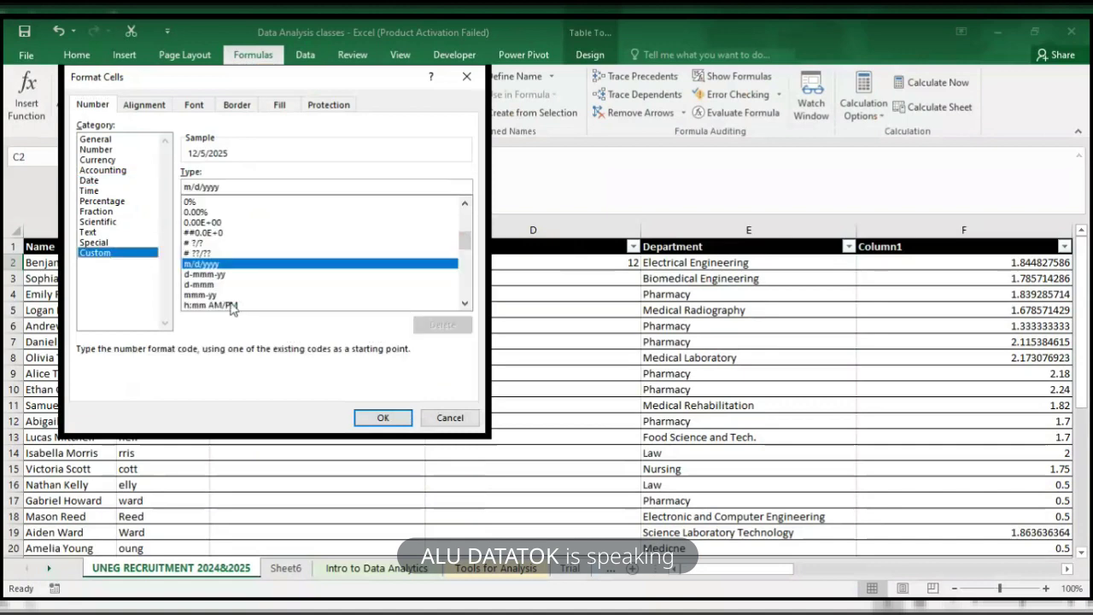
pyautogui.click(451, 418)
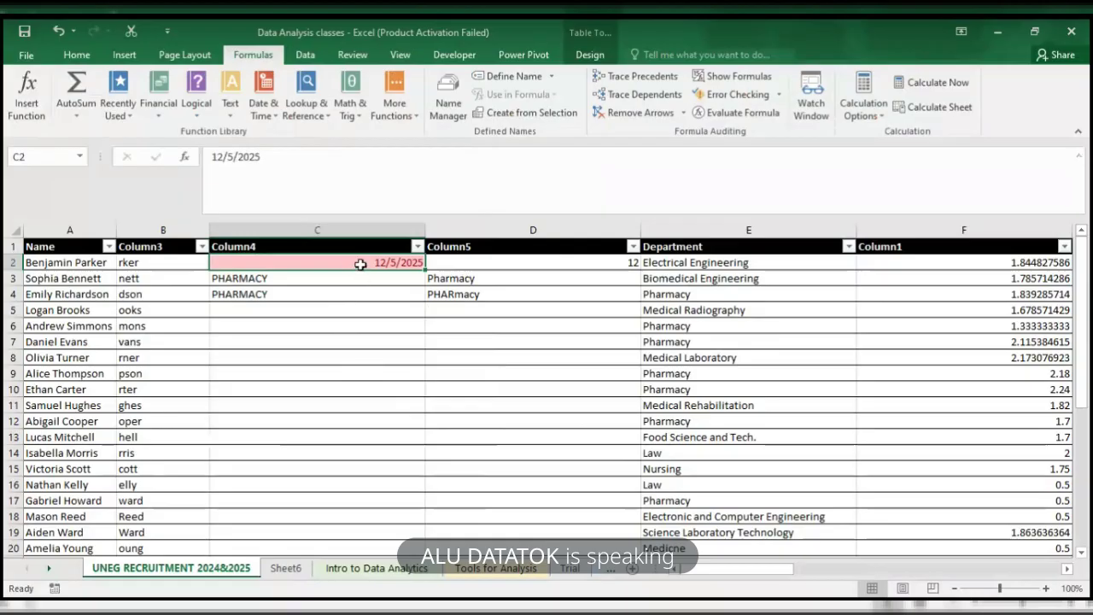
# - Apply the custom number format d/mm/yyyy to the date in cell C2
pyautogui.hotkey('ctrl', '1')
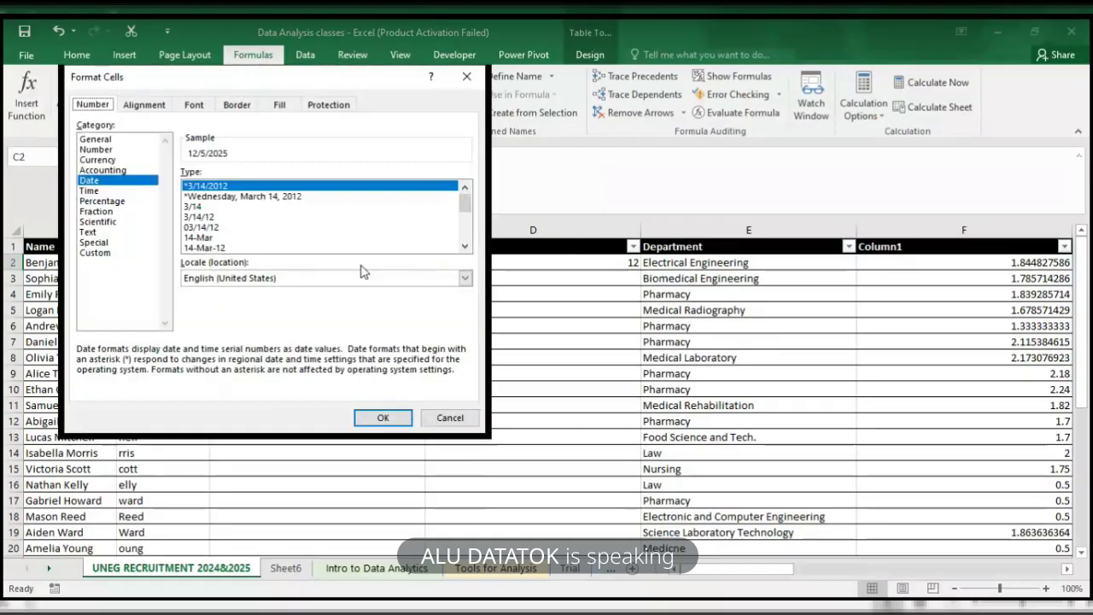
pyautogui.click(107, 254)
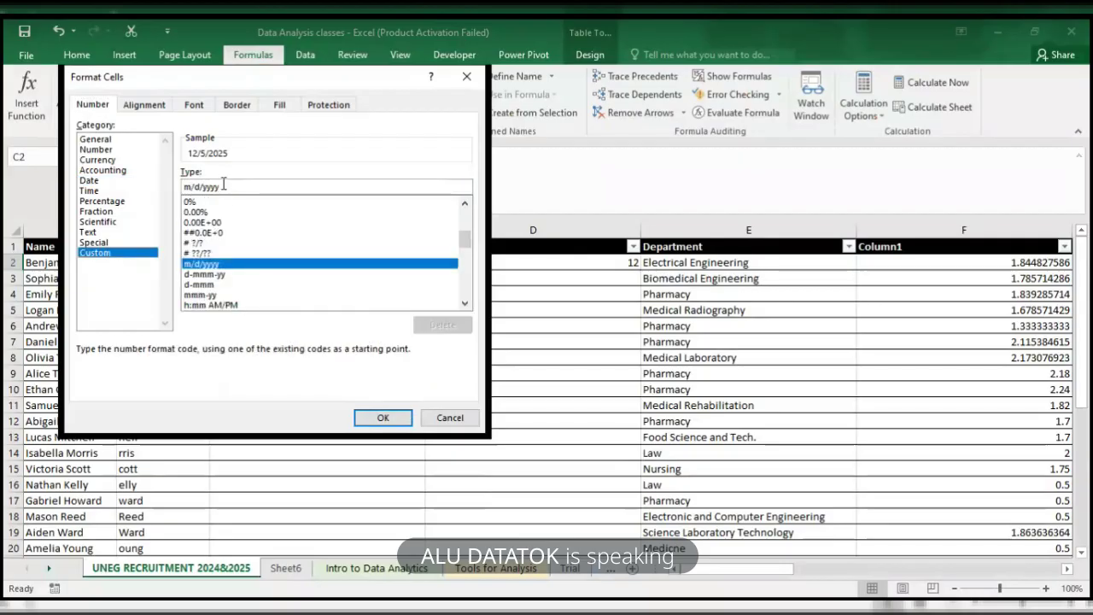
pyautogui.press('BackSpace')
pyautogui.press('BackSpace')
pyautogui.press('BackSpace')
pyautogui.press('BackSpace')
pyautogui.press('BackSpace')
pyautogui.press('BackSpace')
pyautogui.press('BackSpace')
pyautogui.press('BackSpace')
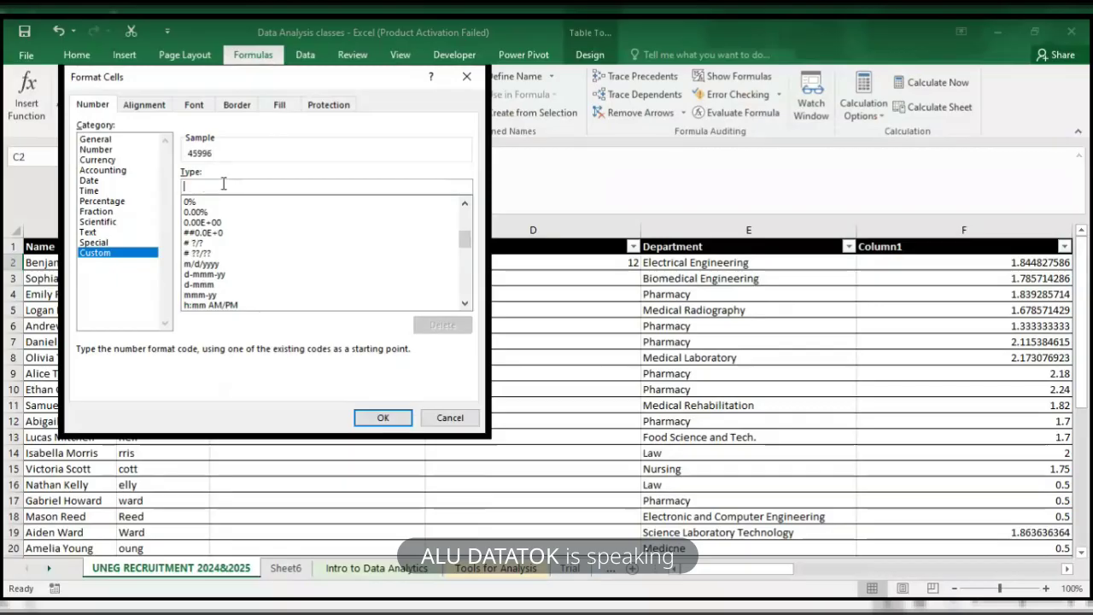
pyautogui.write('d')
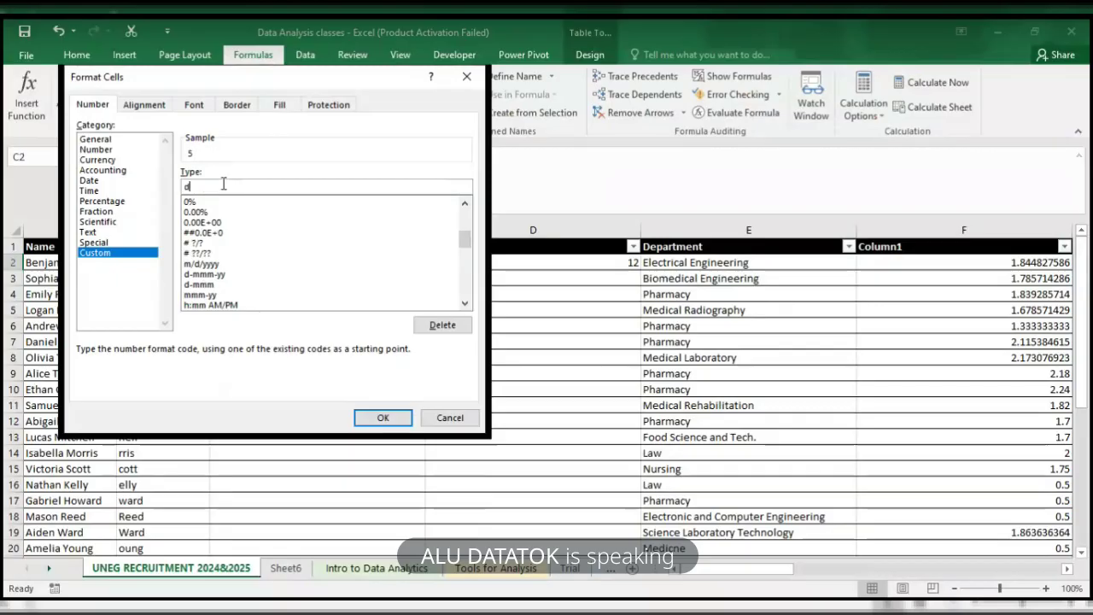
pyautogui.write('/mm/yyyy')
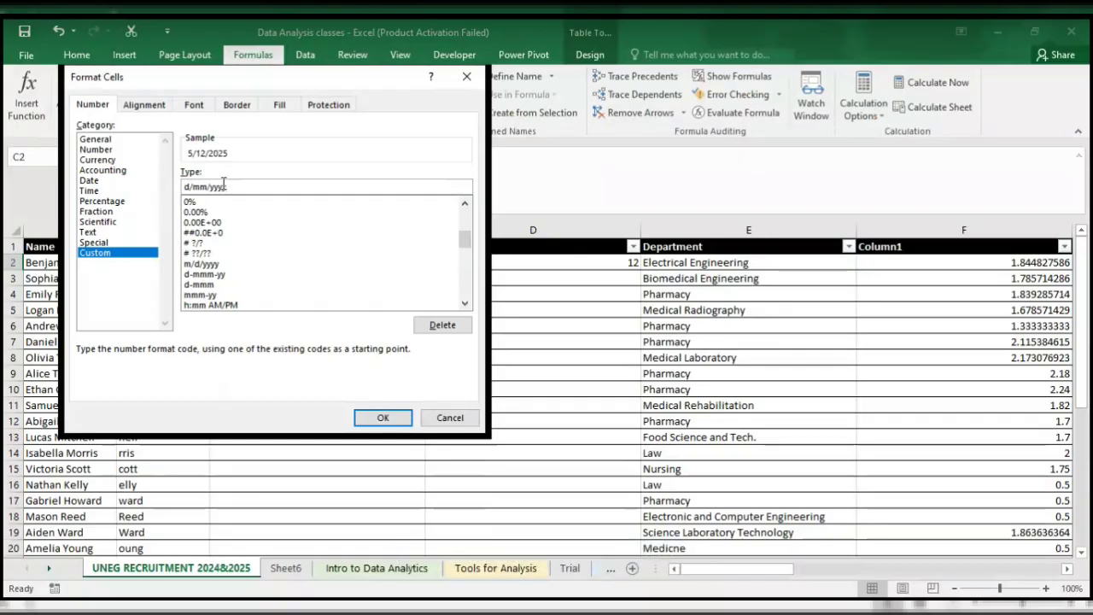
pyautogui.press('Return')
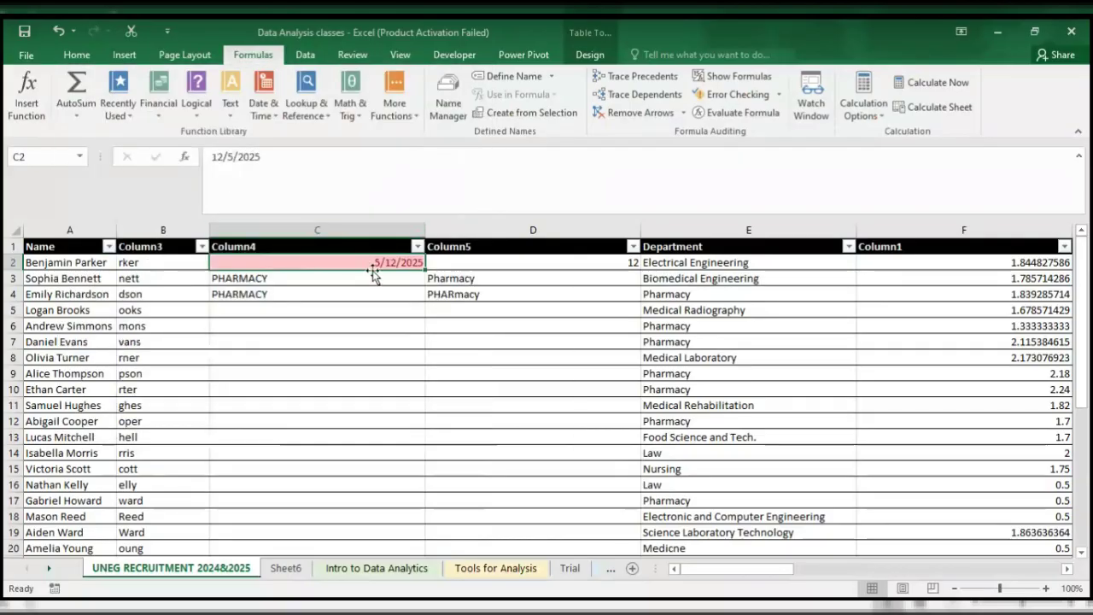
pyautogui.press('Down')
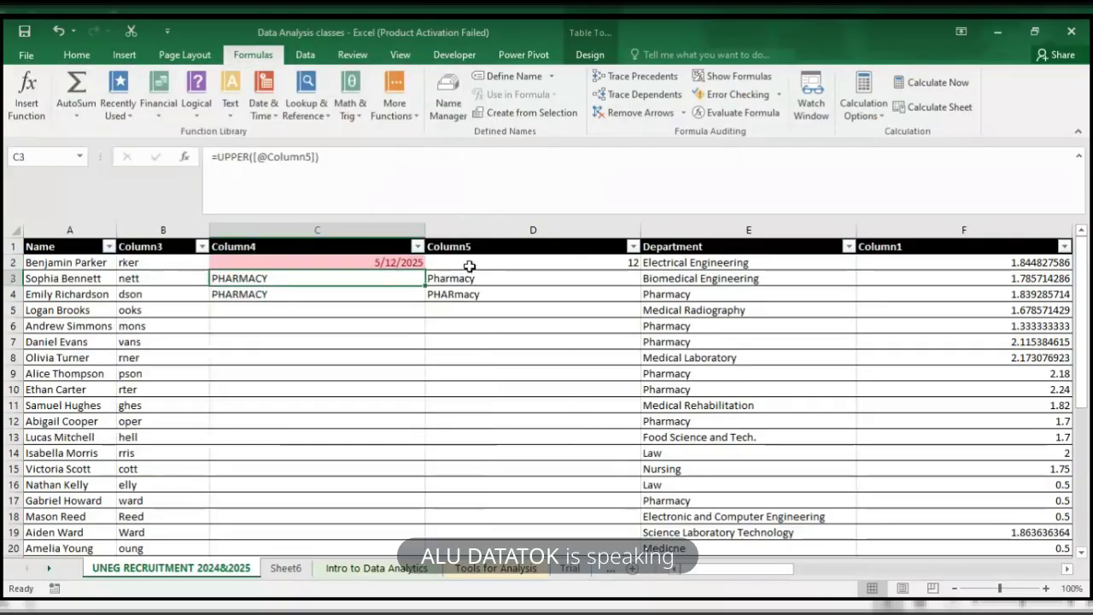
pyautogui.click(514, 274)
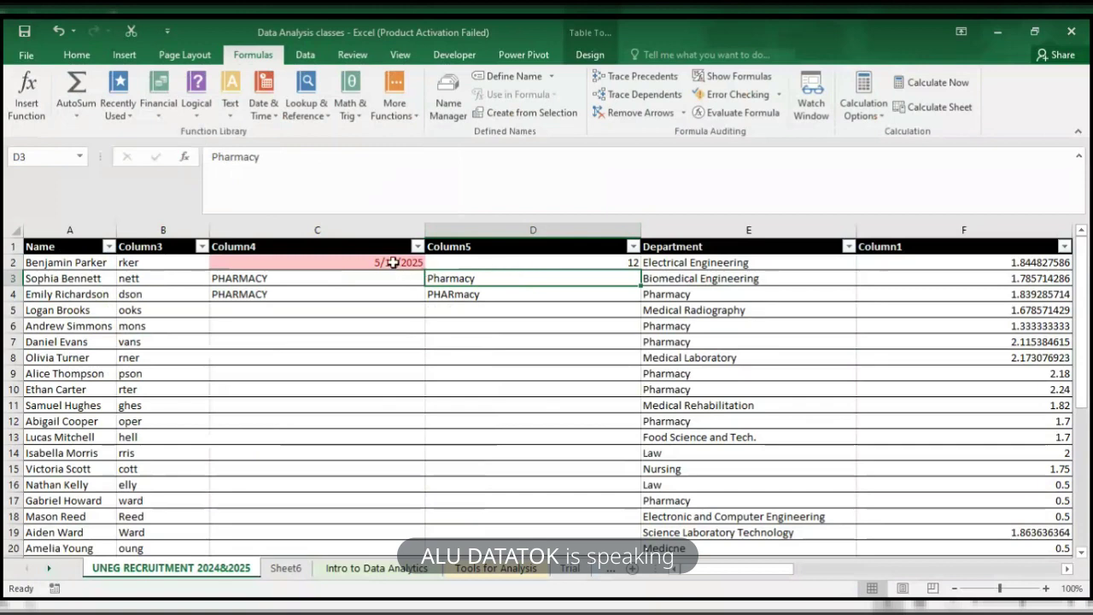
pyautogui.click(462, 262)
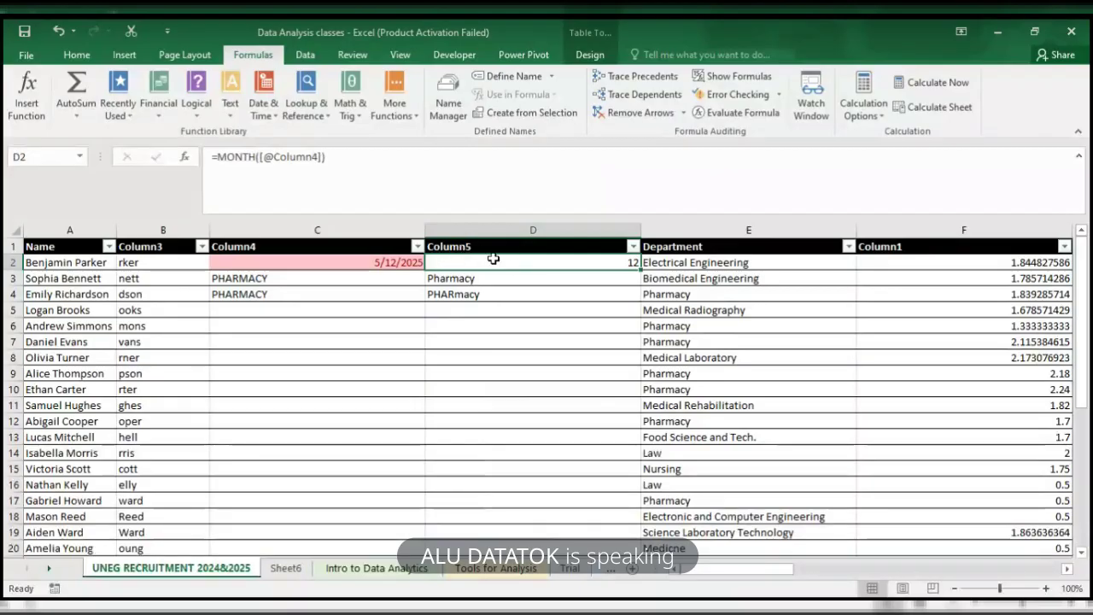
pyautogui.press('BackSpace')
pyautogui.write('=da')
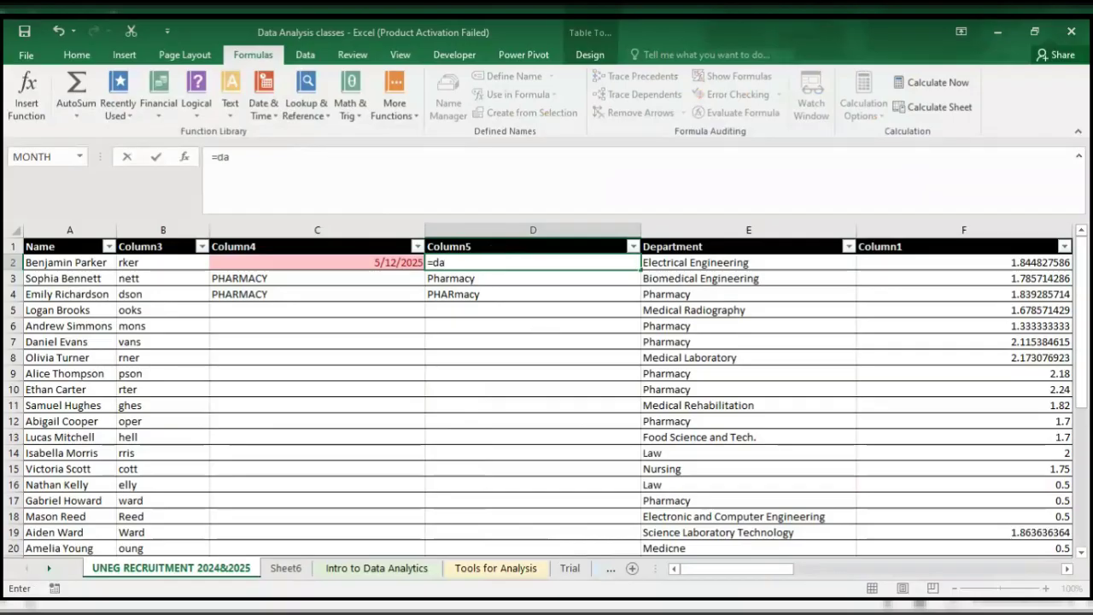
pyautogui.doubleClick(465, 320)
pyautogui.click(389, 264)
pyautogui.write(')')
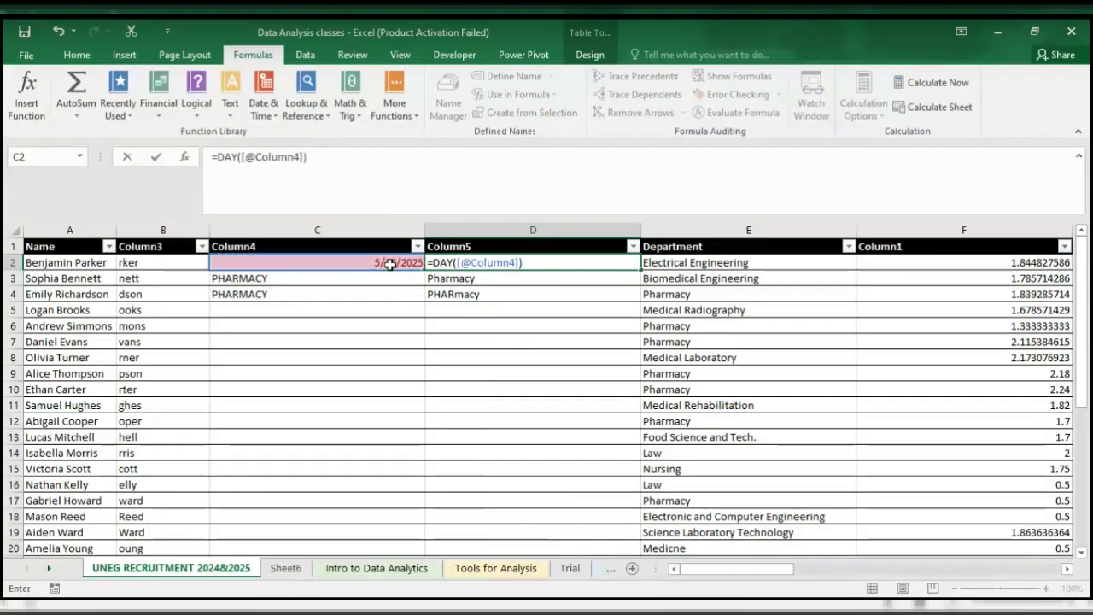
pyautogui.press('Return')
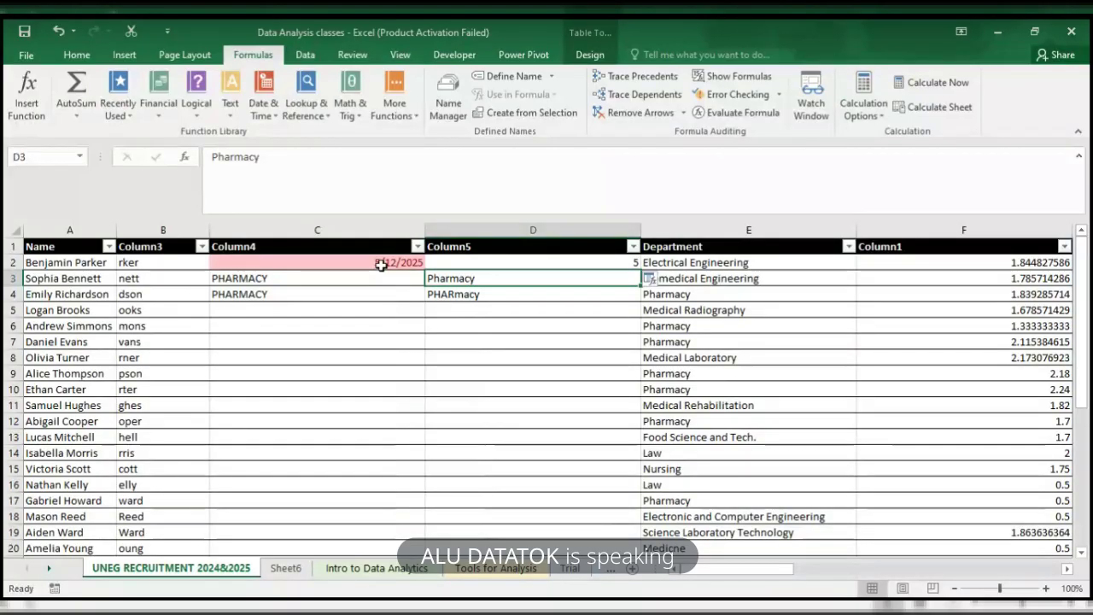
# - Browse the Logical, Lookup & Reference and Statistical function lists without inserting a function
pyautogui.click(203, 114)
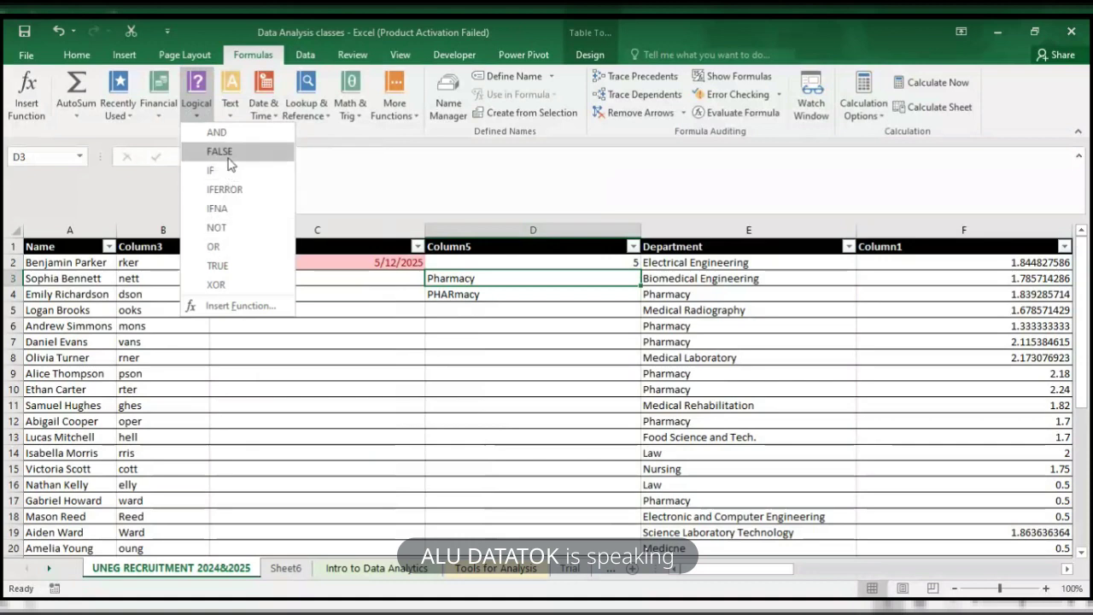
pyautogui.click(330, 120)
pyautogui.click(329, 119)
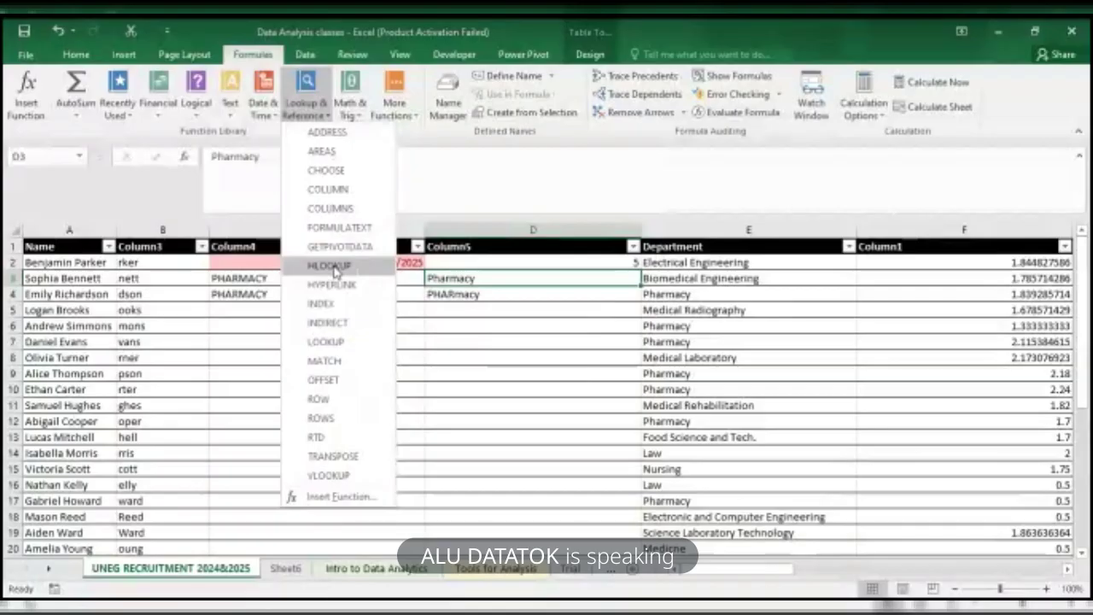
pyautogui.click(415, 214)
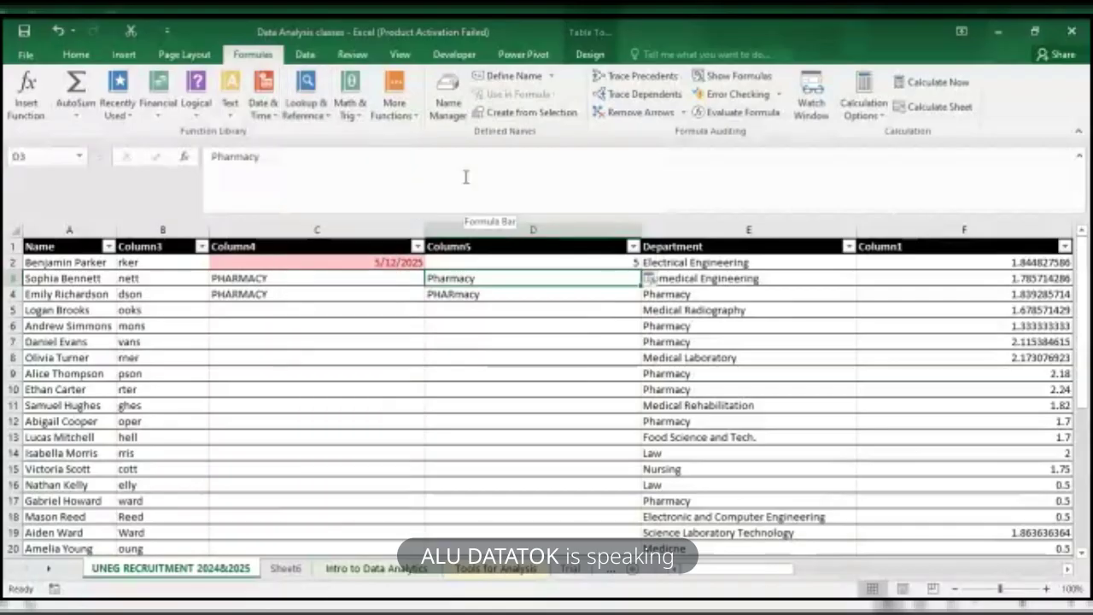
pyautogui.click(418, 120)
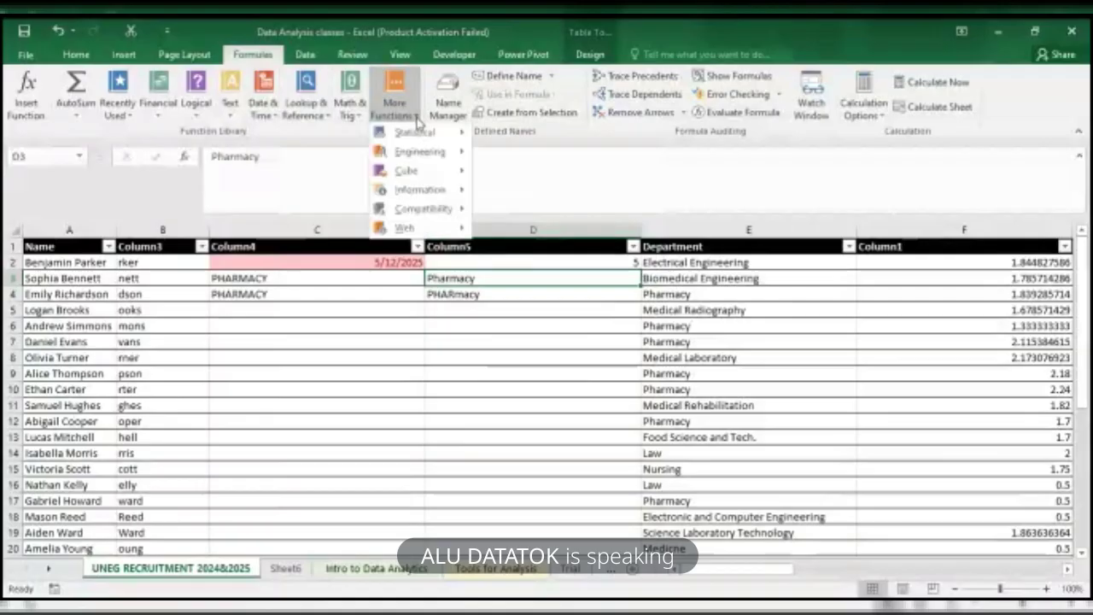
pyautogui.moveTo(462, 136)
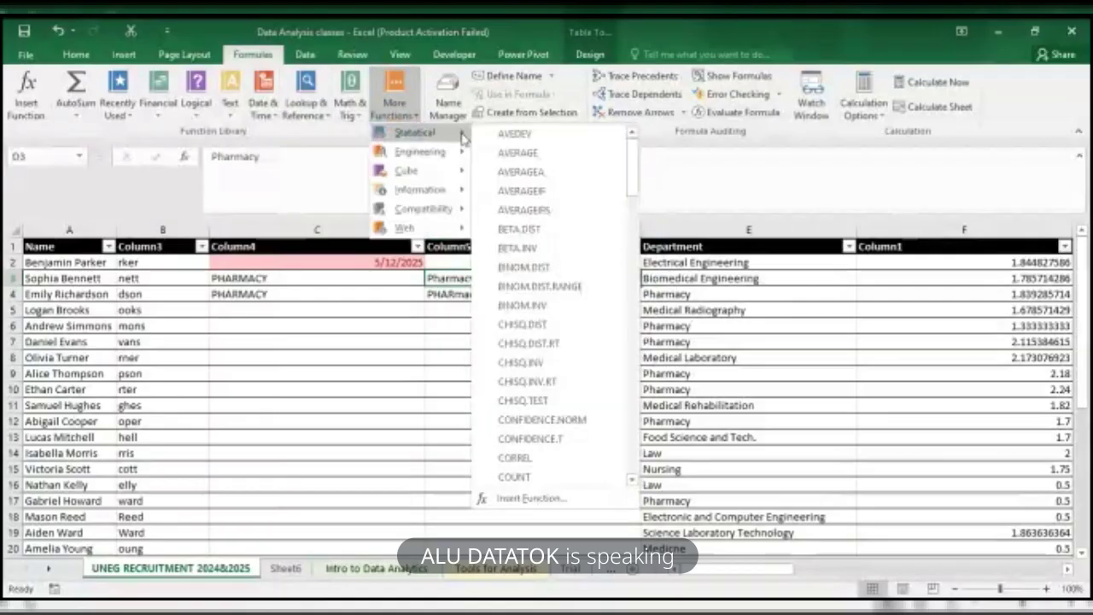
pyautogui.click(680, 161)
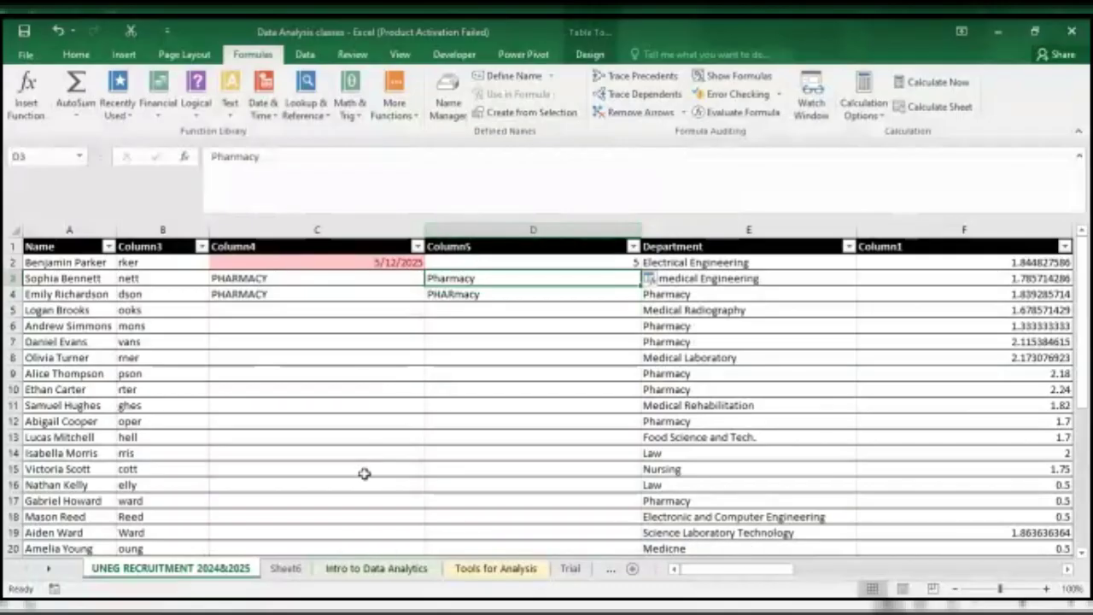
pyautogui.hotkey('alt', 'Tab')
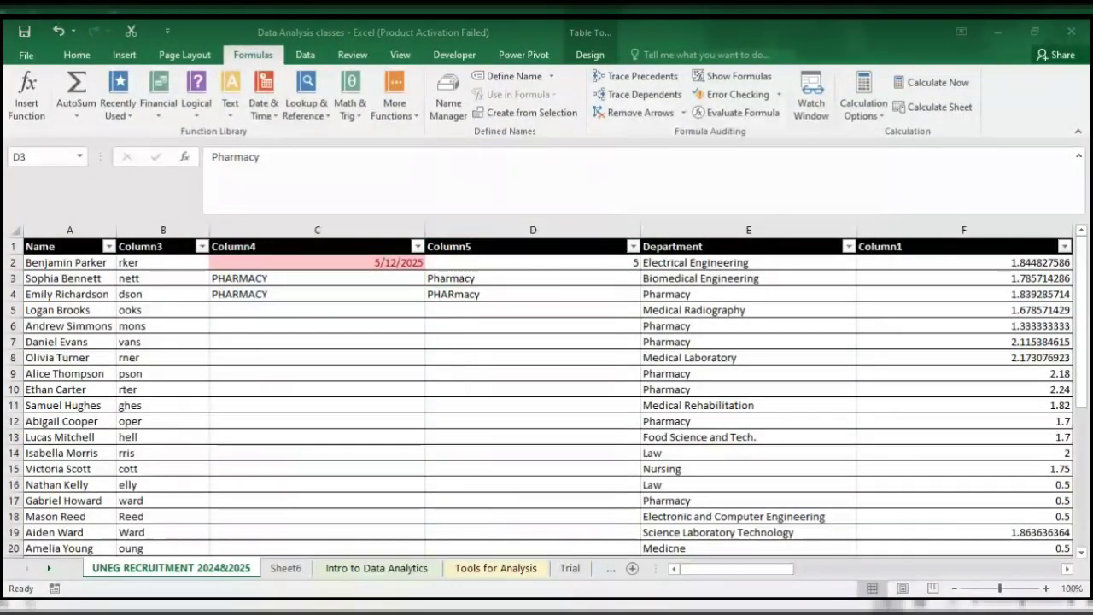